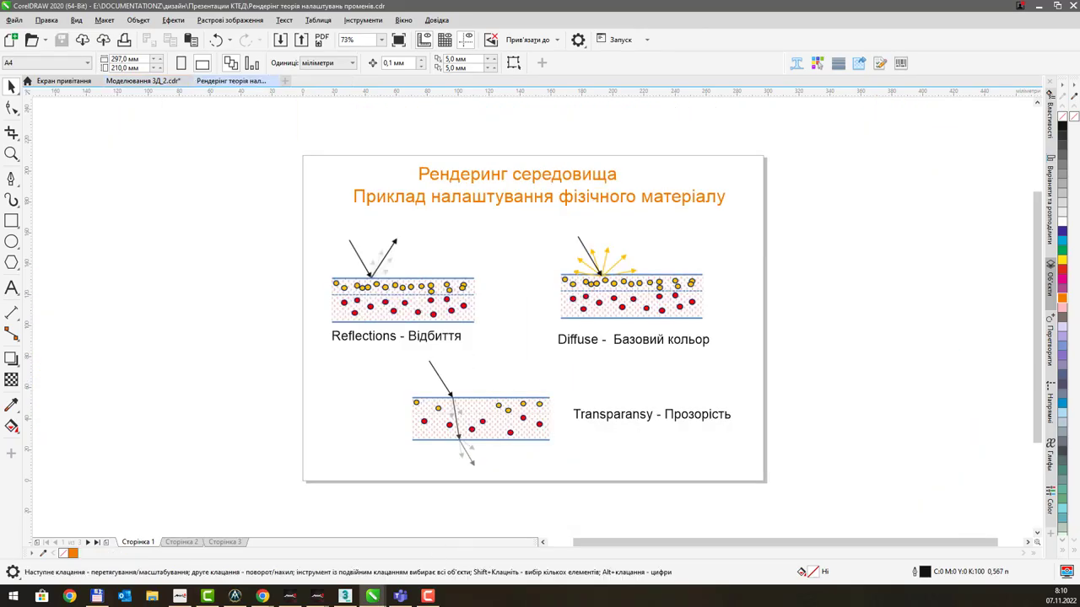
Step: Show the Physical Material slide in Моделювання 3Д_2.cdr, then return to the 3ds Max room scene
left_click(168, 80)
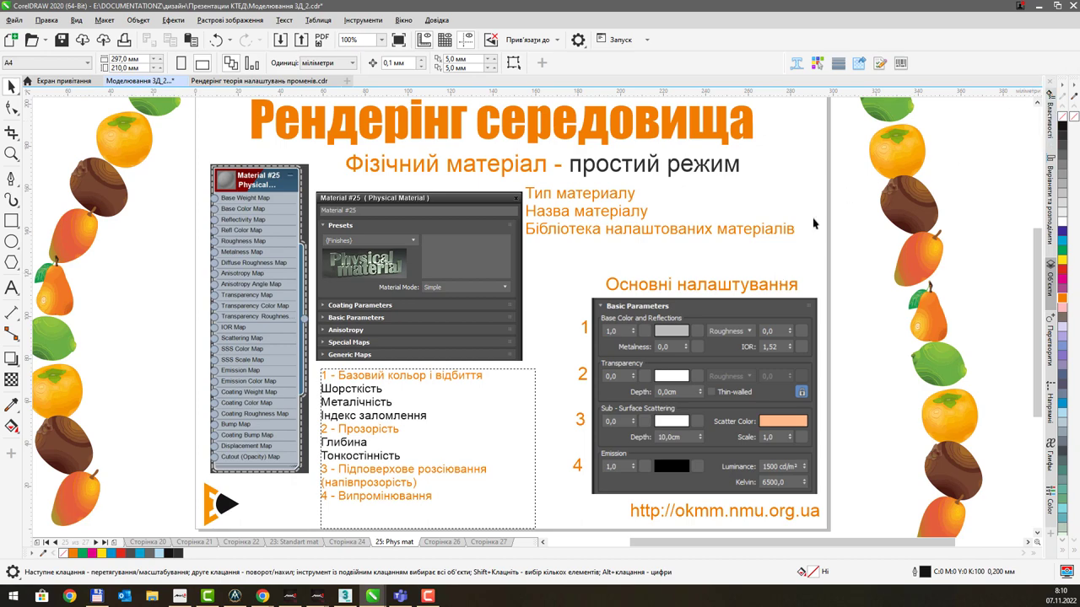
key("alt+Tab")
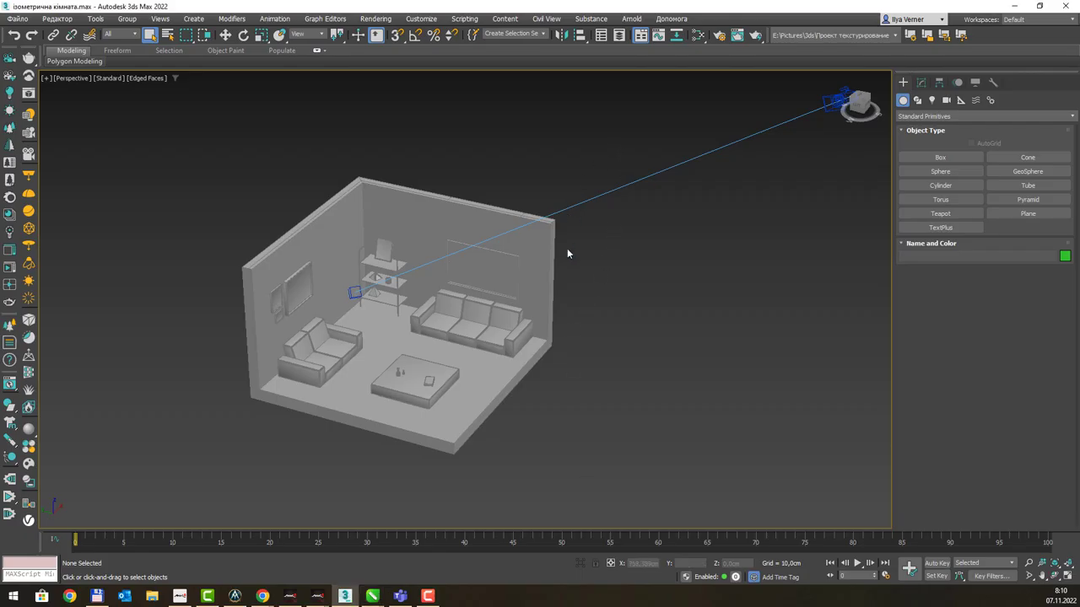
mouse_move(568, 254)
middle_mouse_down("alt")
mouse_move(588, 243)
mouse_move(576, 258)
middle_mouse_up("alt")
scroll(427, 282, "up", 3)
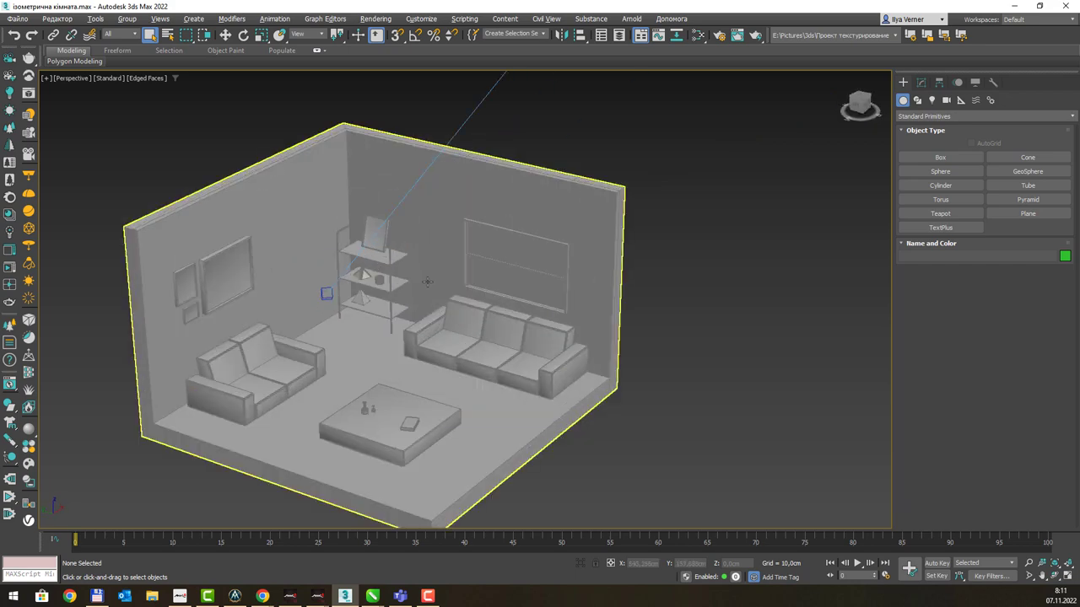
scroll(453, 267, "up", 1)
scroll(489, 261, "up", 1)
scroll(532, 255, "up", 2)
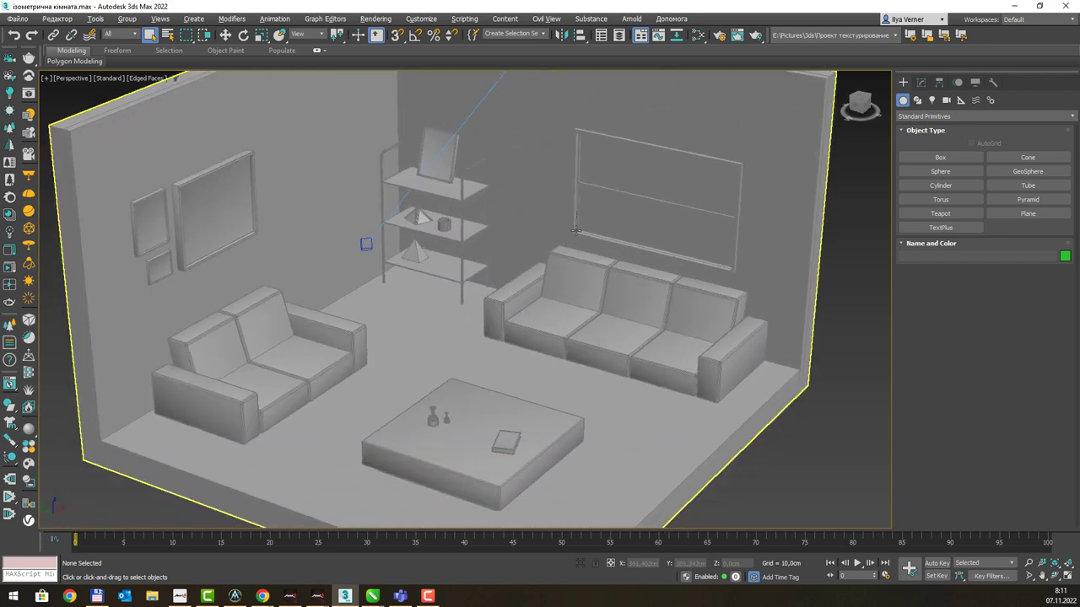
scroll(571, 249, "up", 1)
scroll(571, 249, "down", 3)
scroll(574, 245, "up", 1)
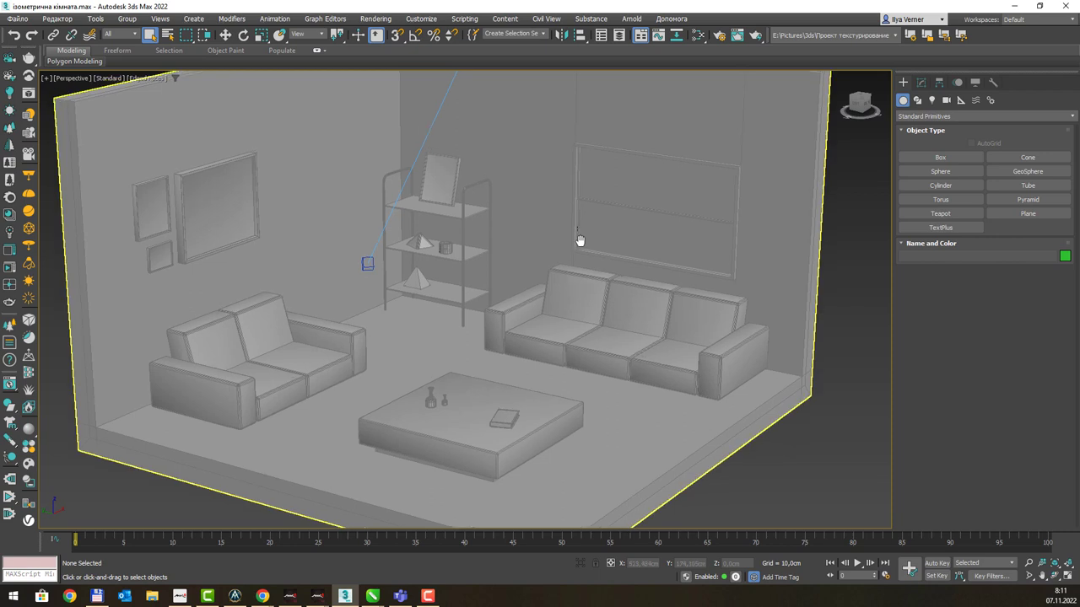
scroll(579, 241, "up", 2)
scroll(576, 257, "down", 2)
scroll(591, 262, "down", 1)
scroll(578, 274, "down", 1)
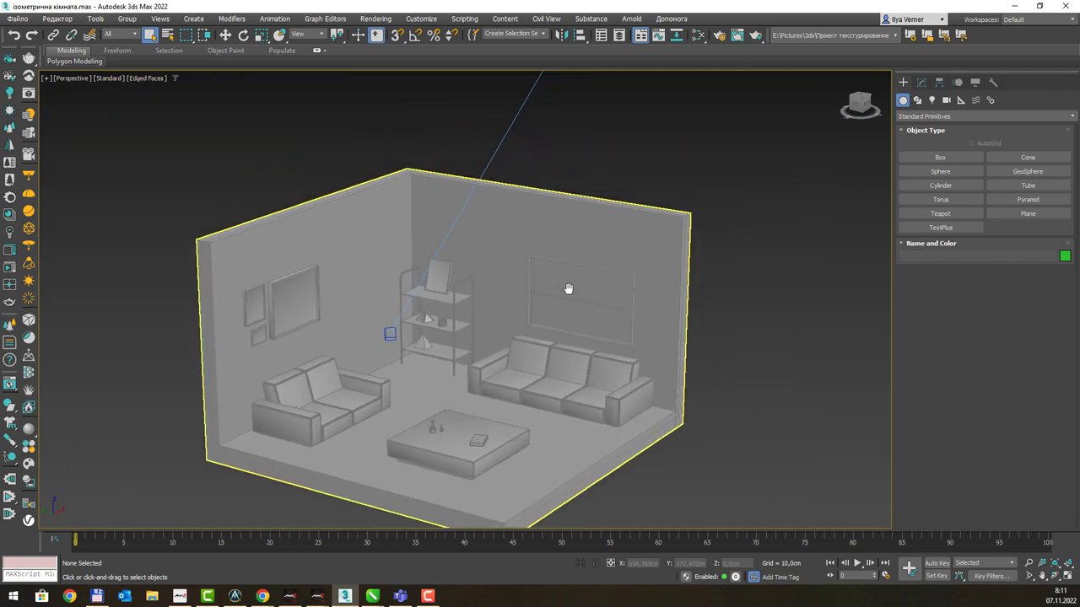
middle_click_drag(675, 289, 663, 269)
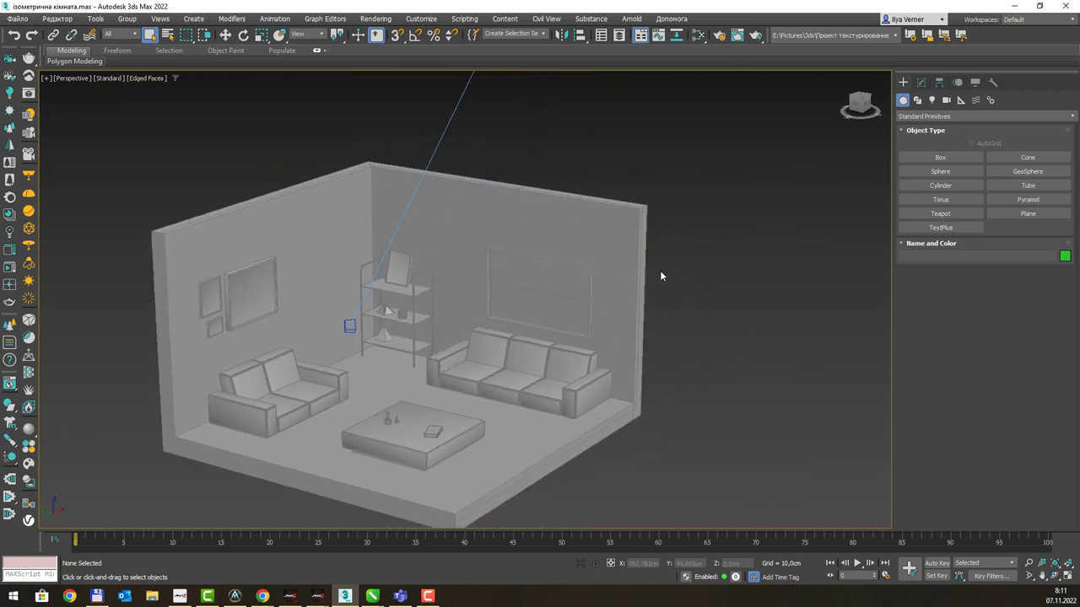
middle_click_drag(615, 334, 616, 299)
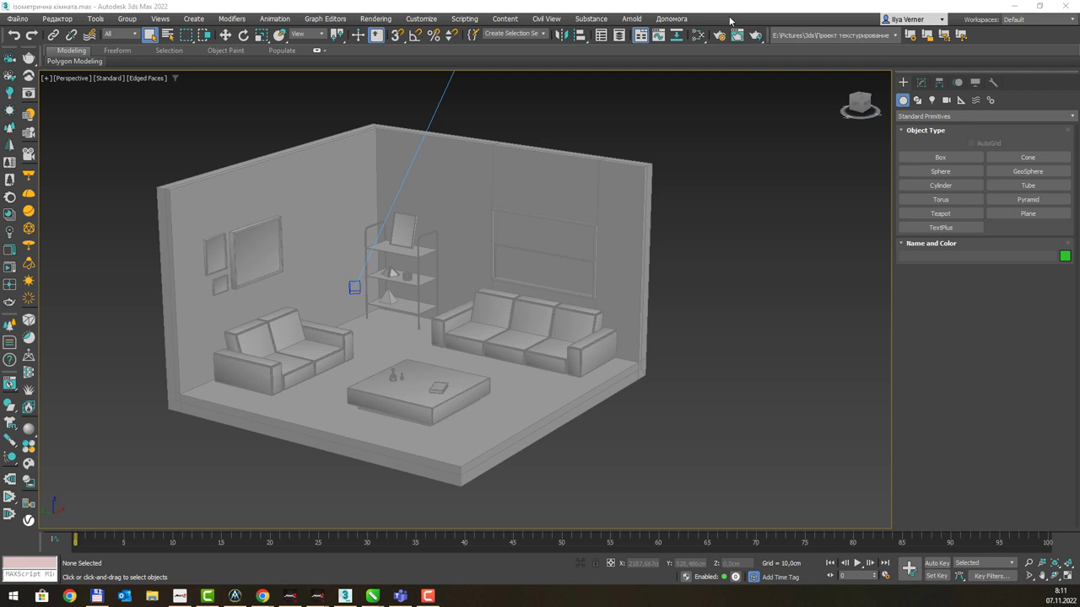
Step: In Render Setup, set the Target to ActiveShade Mode and the Renderer to ART Renderer
left_click(758, 193)
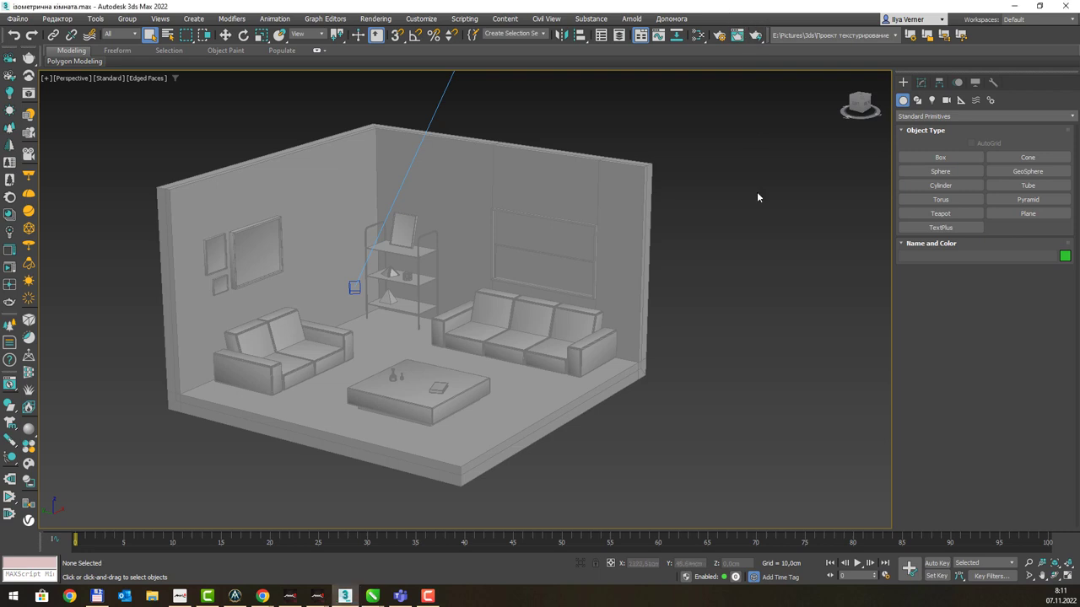
left_click(717, 36)
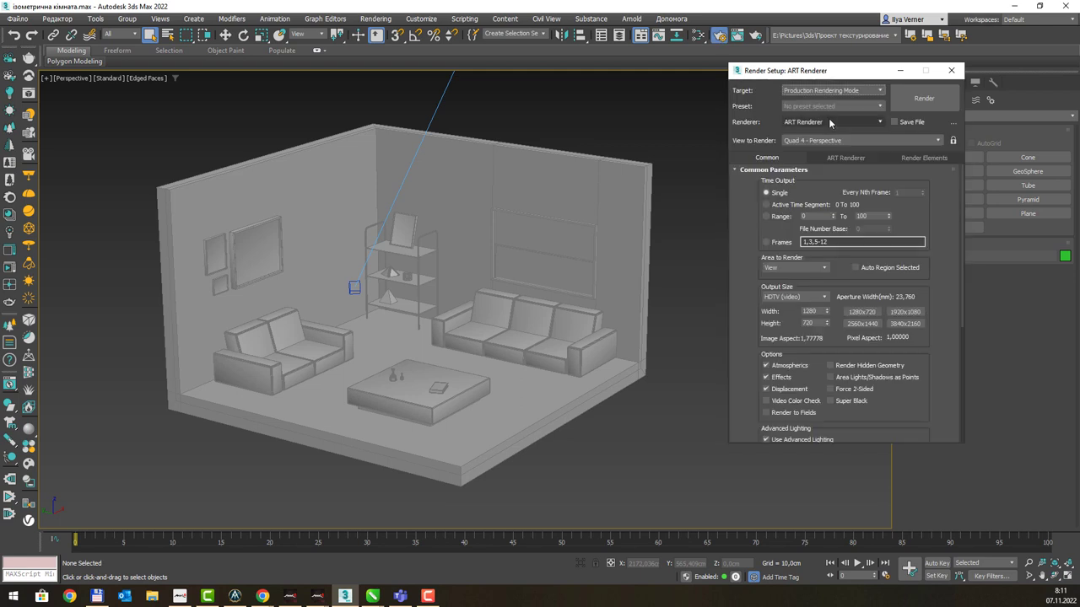
left_click(831, 90)
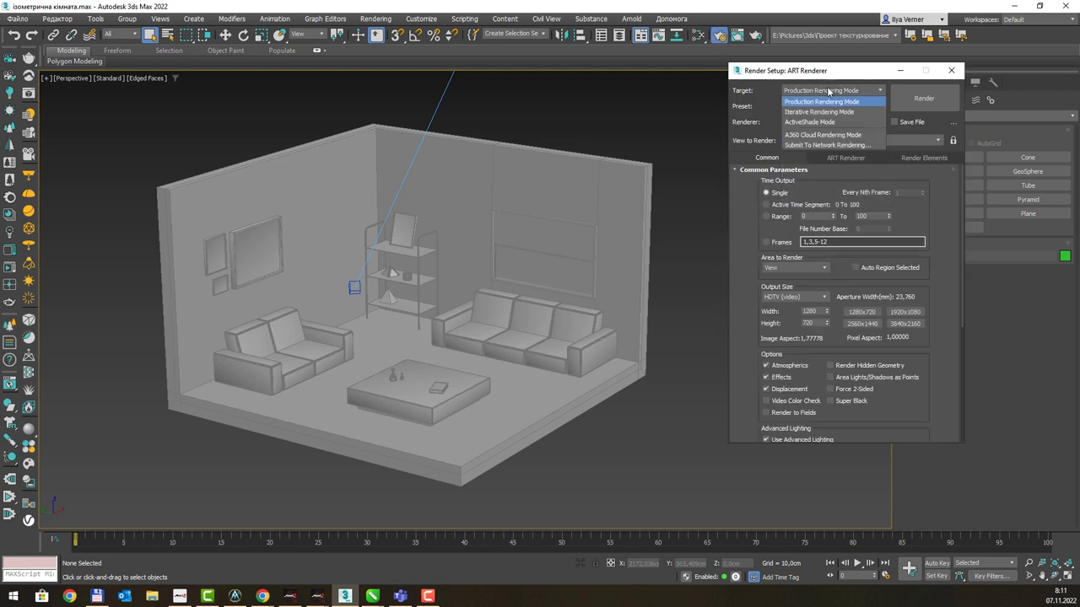
left_click(810, 121)
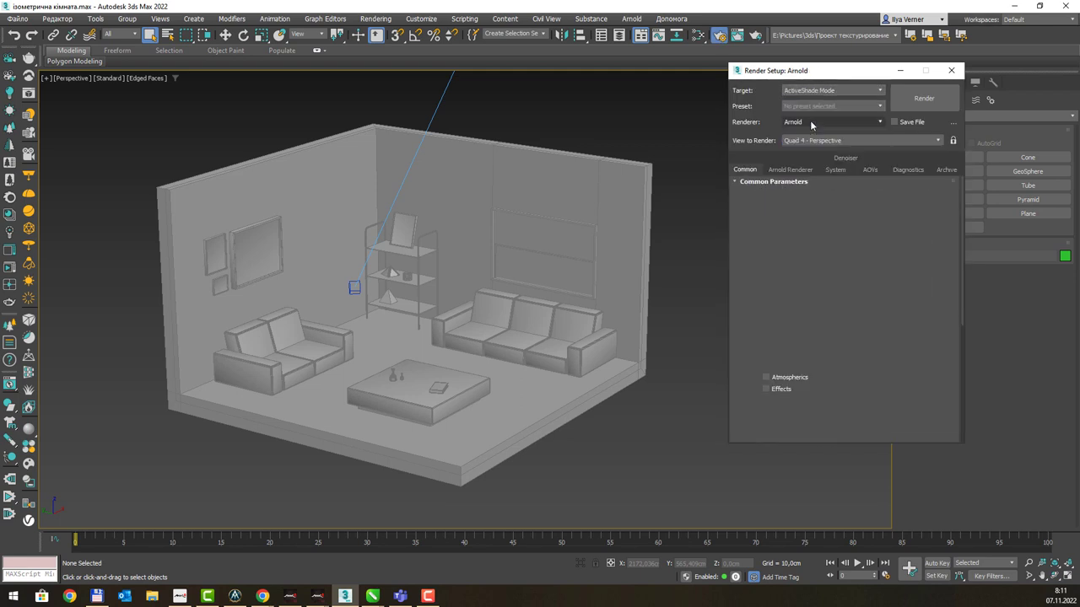
left_click(810, 122)
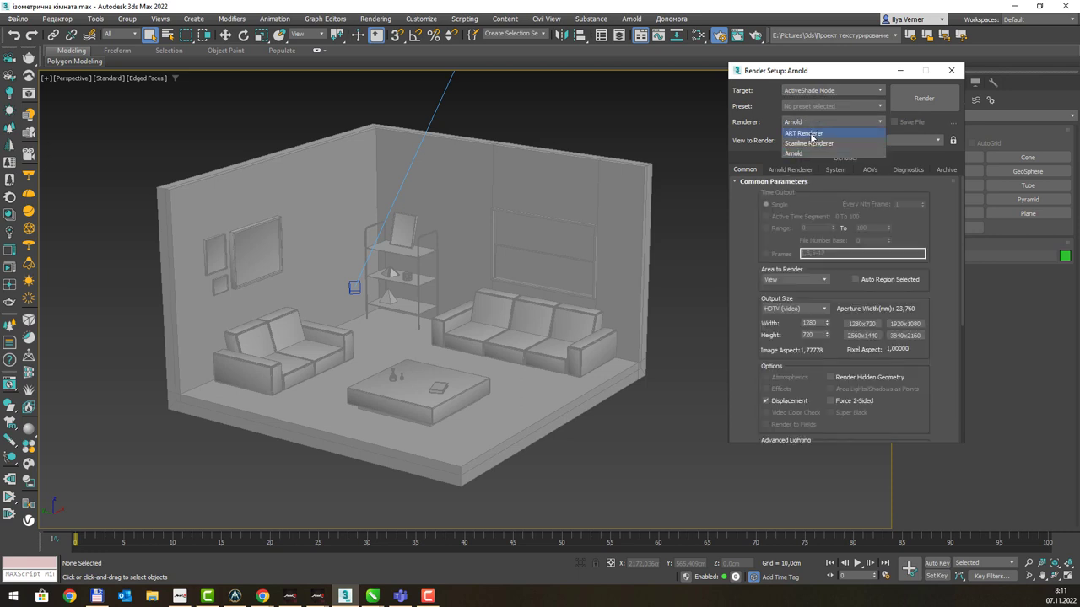
left_click(810, 134)
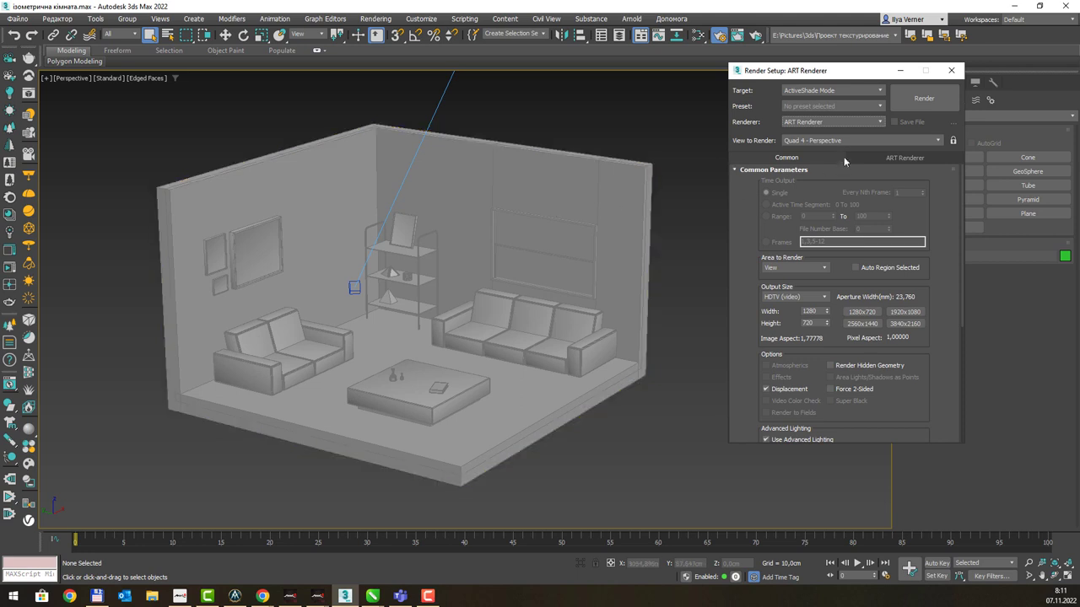
left_click(951, 70)
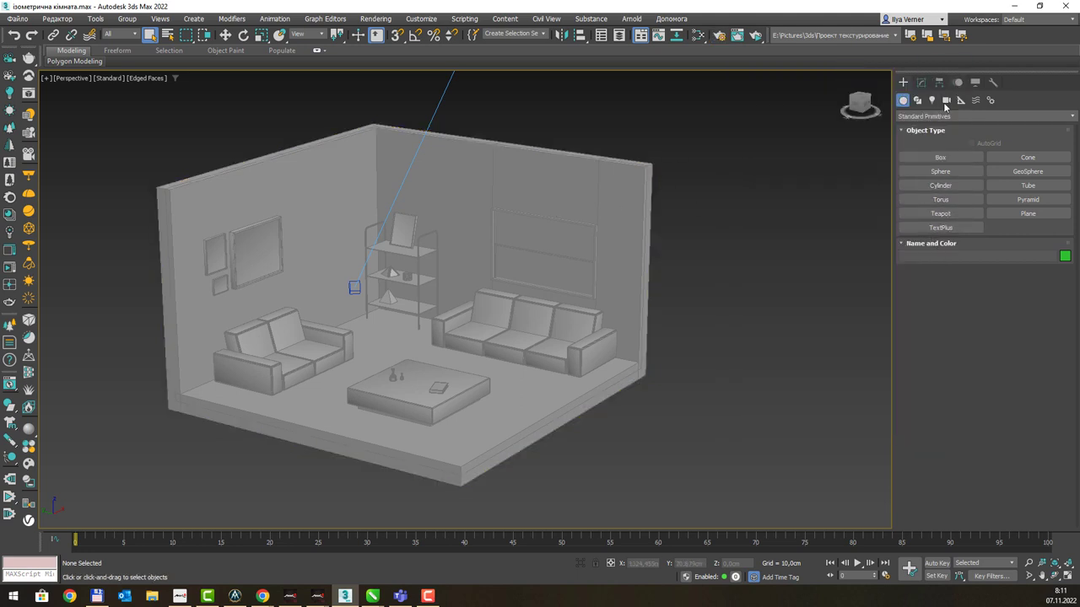
Step: Create a Sun Positioner beside the room and render a preview of the Physical Sun & Sky exposure
left_click(932, 100)
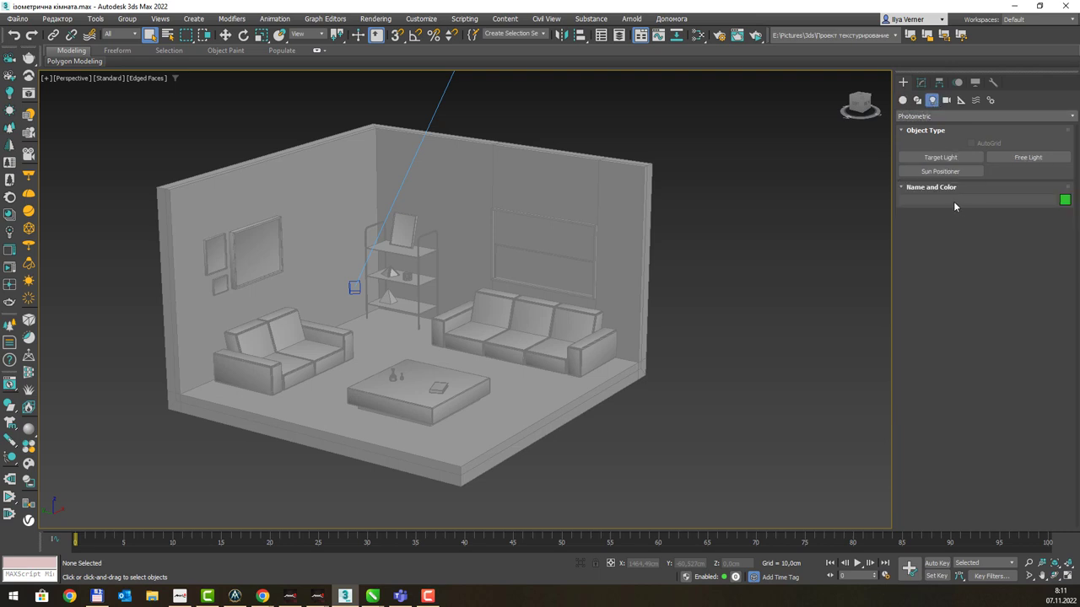
left_click(947, 172)
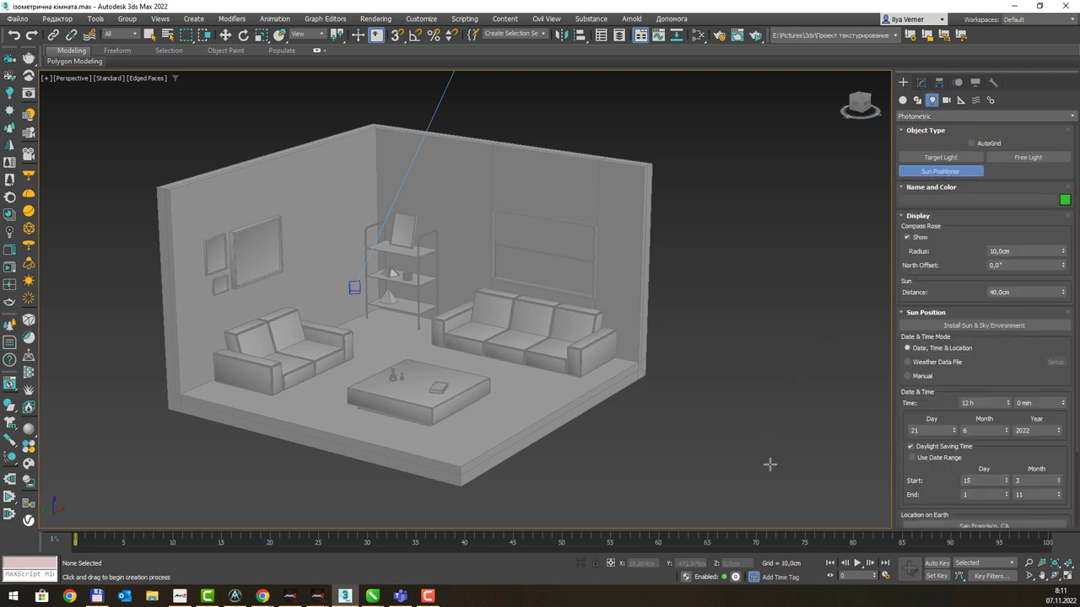
left_click_drag(771, 453, 781, 427)
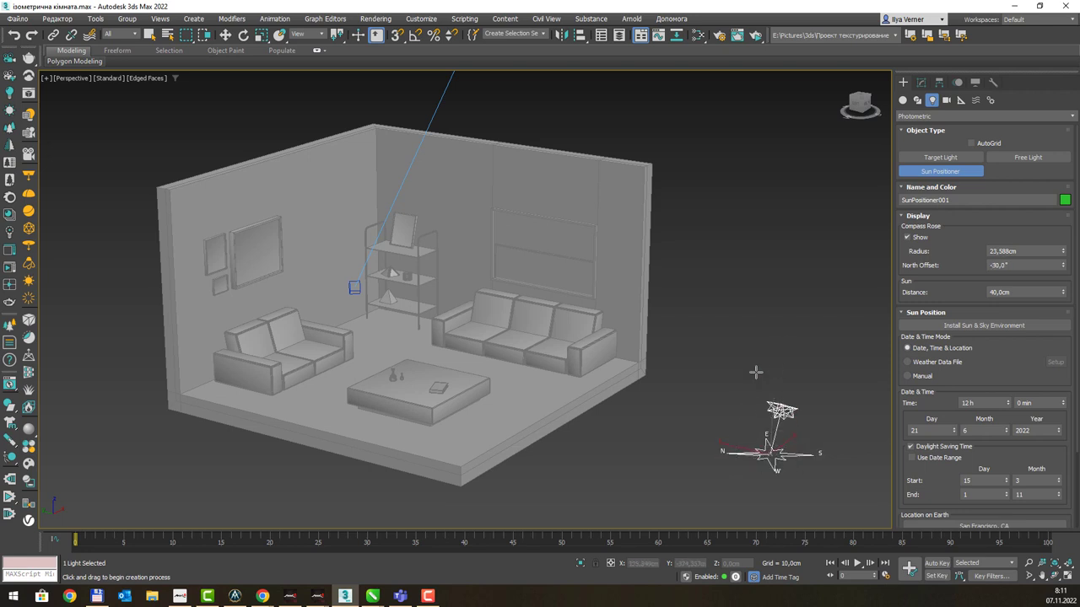
left_click(806, 126)
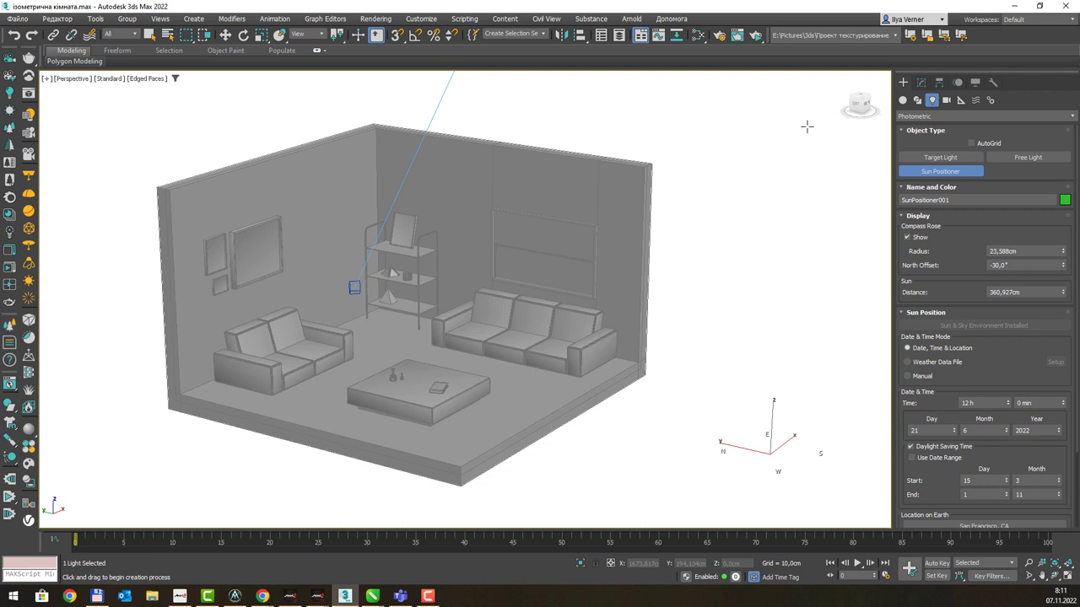
scroll(780, 219, "down", 5)
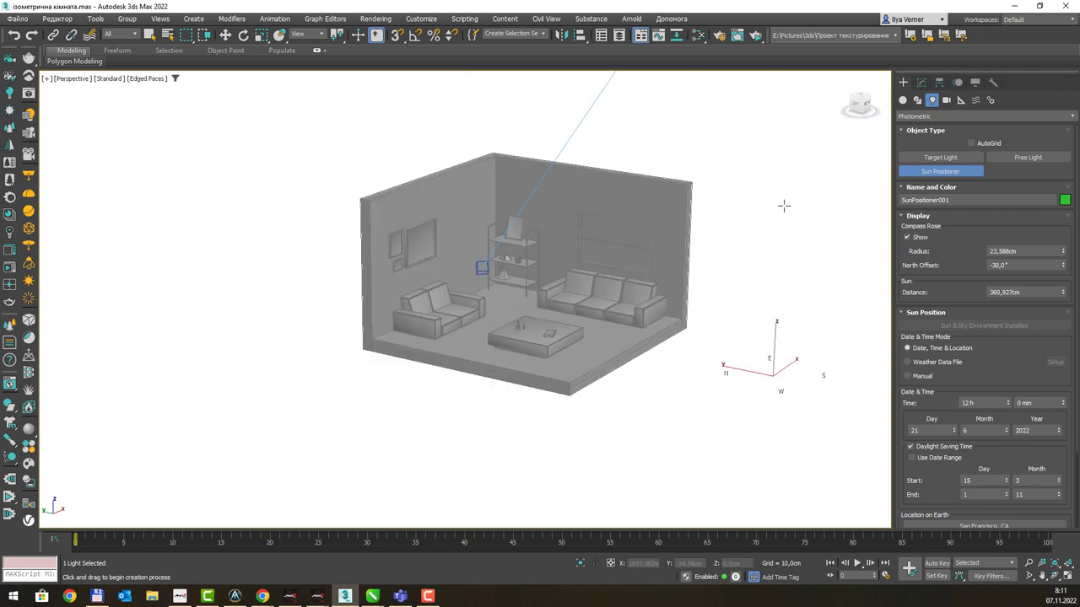
scroll(783, 205, "up", 2)
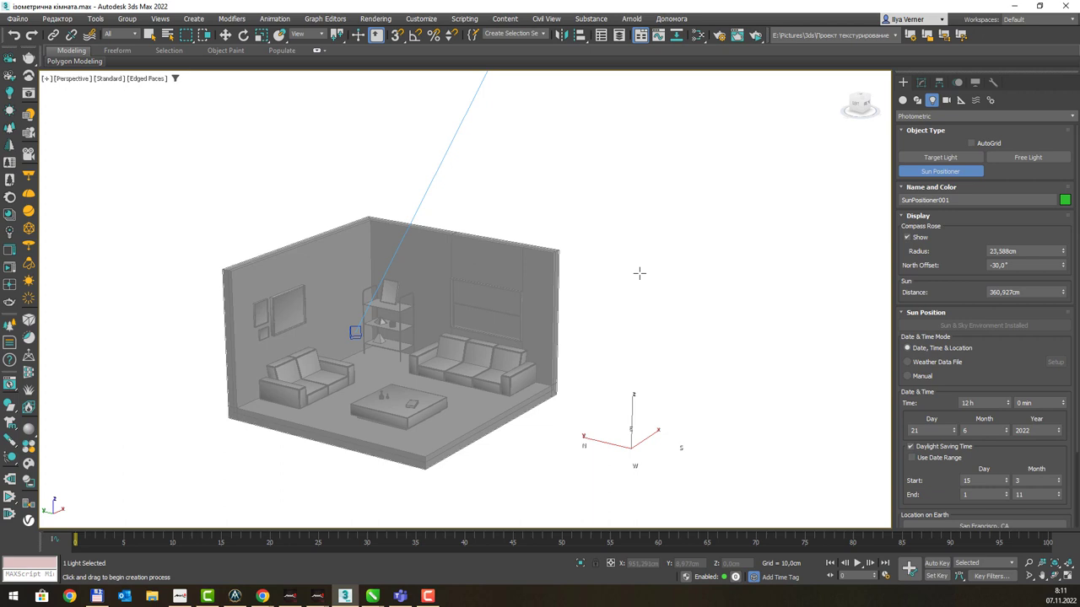
middle_click_drag(610, 222, 651, 228)
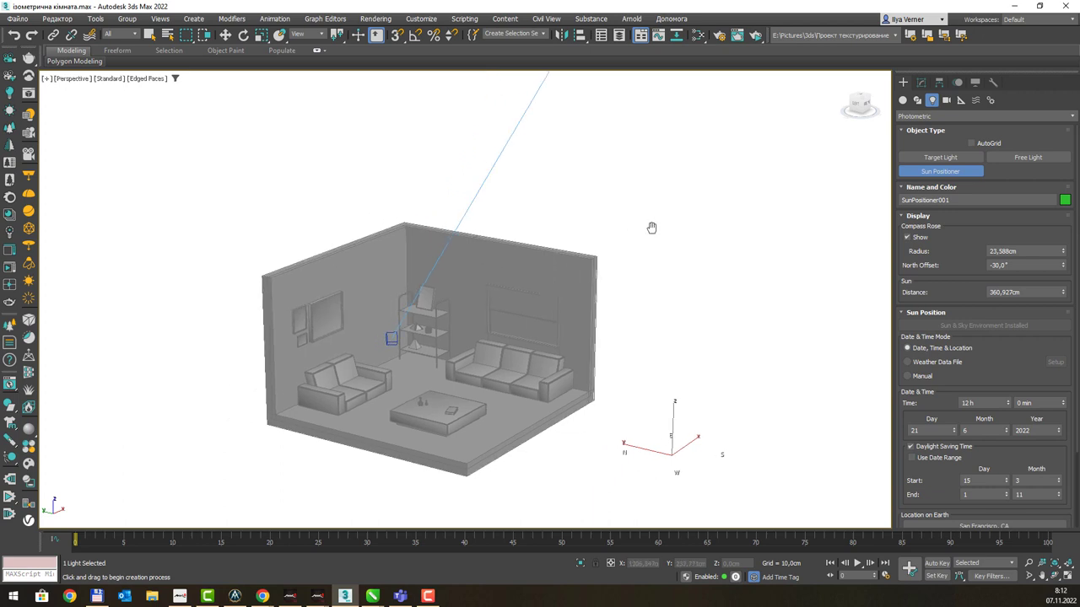
key("8")
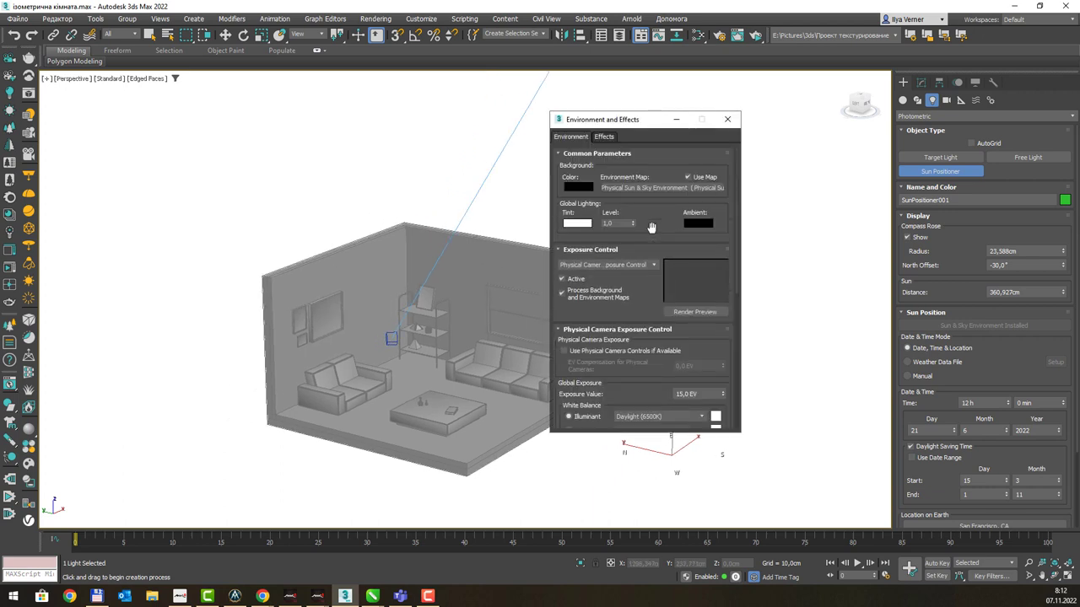
left_click(715, 314)
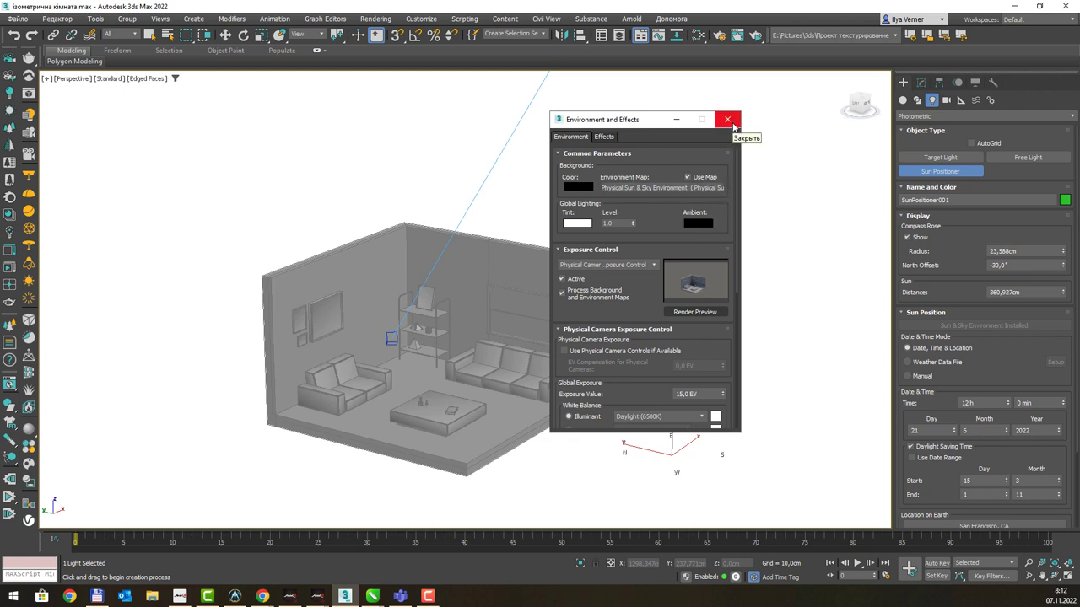
Step: Close the exposure settings, frame the coffee table and move the book left across it
left_click(727, 119)
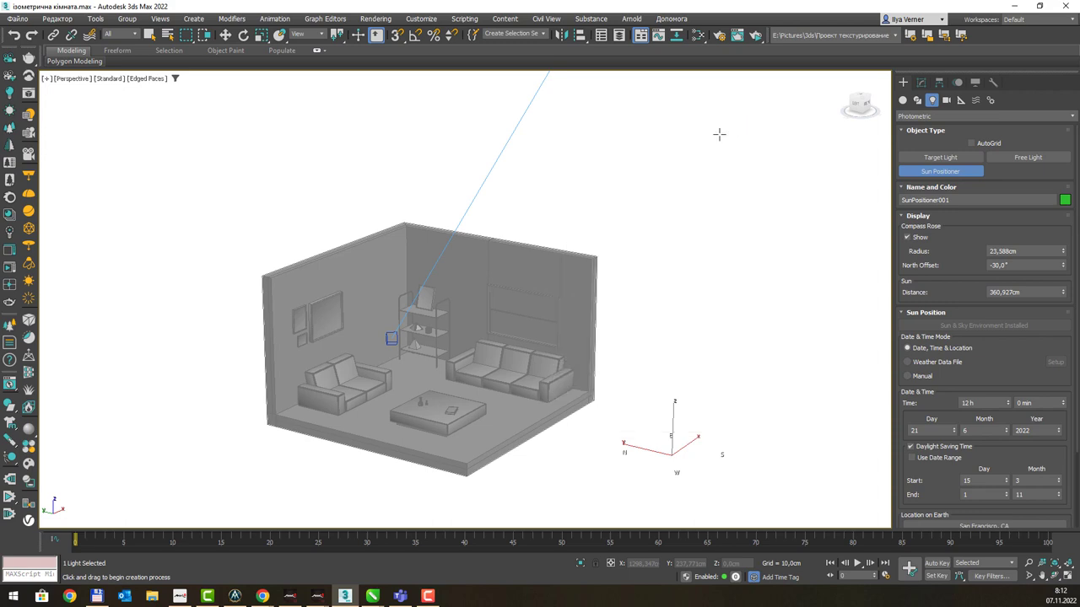
scroll(468, 388, "up", 3)
scroll(480, 385, "up", 4)
middle_click_drag(483, 385, 545, 349)
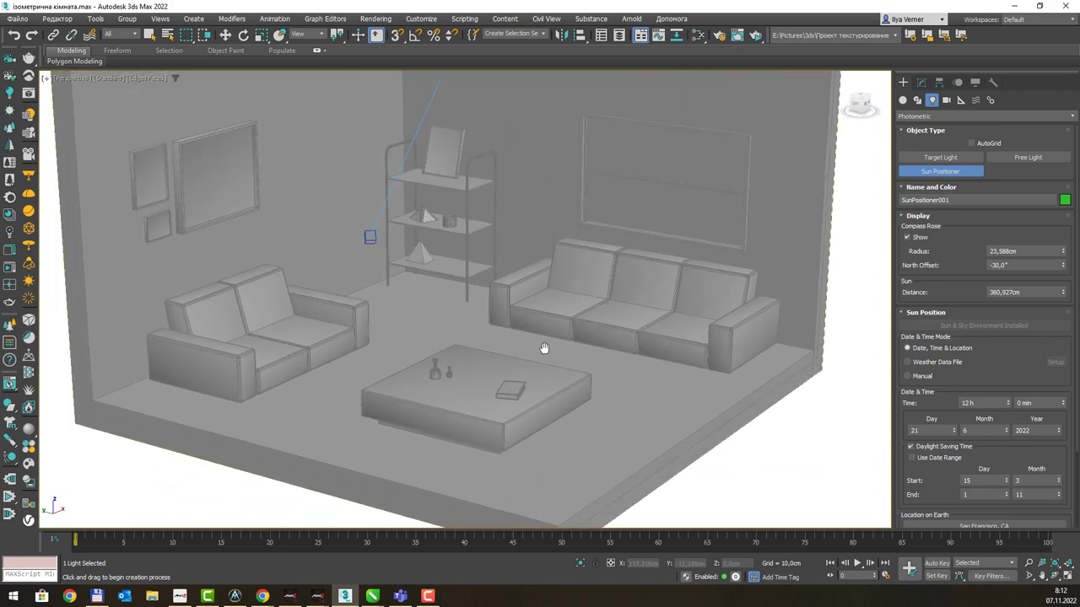
scroll(545, 349, "up", 4)
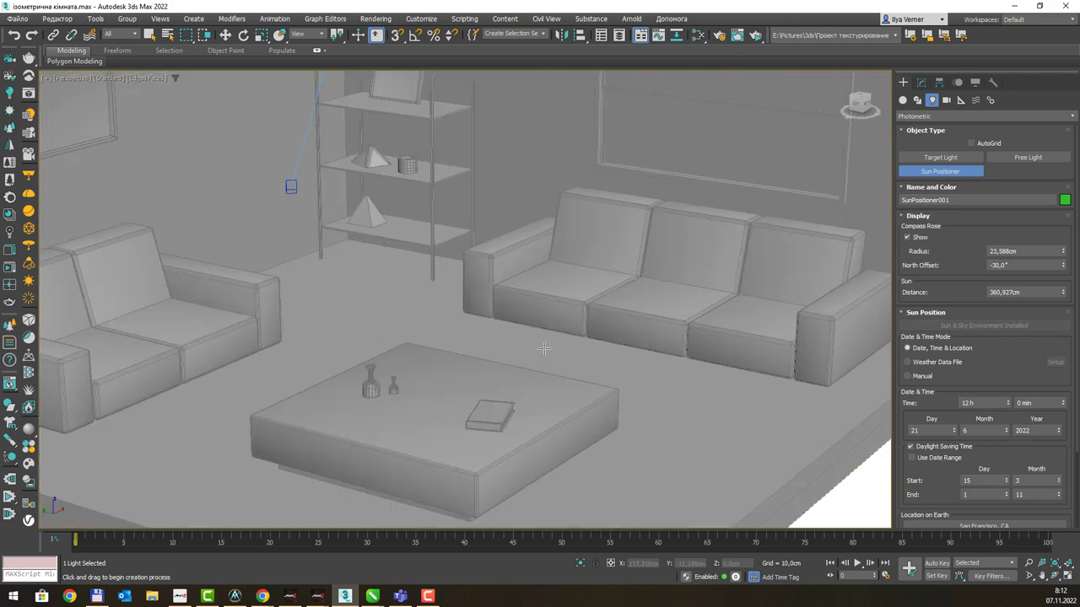
right_click(493, 411)
left_click(494, 414)
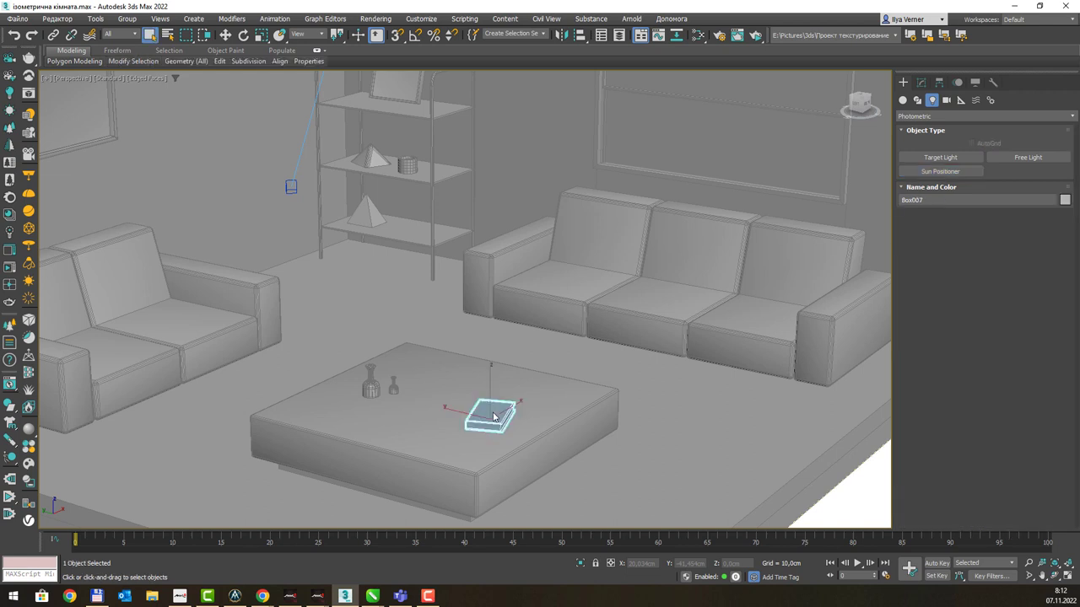
key("w")
left_click_drag(493, 414, 309, 410)
Step: Move the small vase (Line002) to the left of the large vase, then reselect the book
scroll(357, 412, "up", 2)
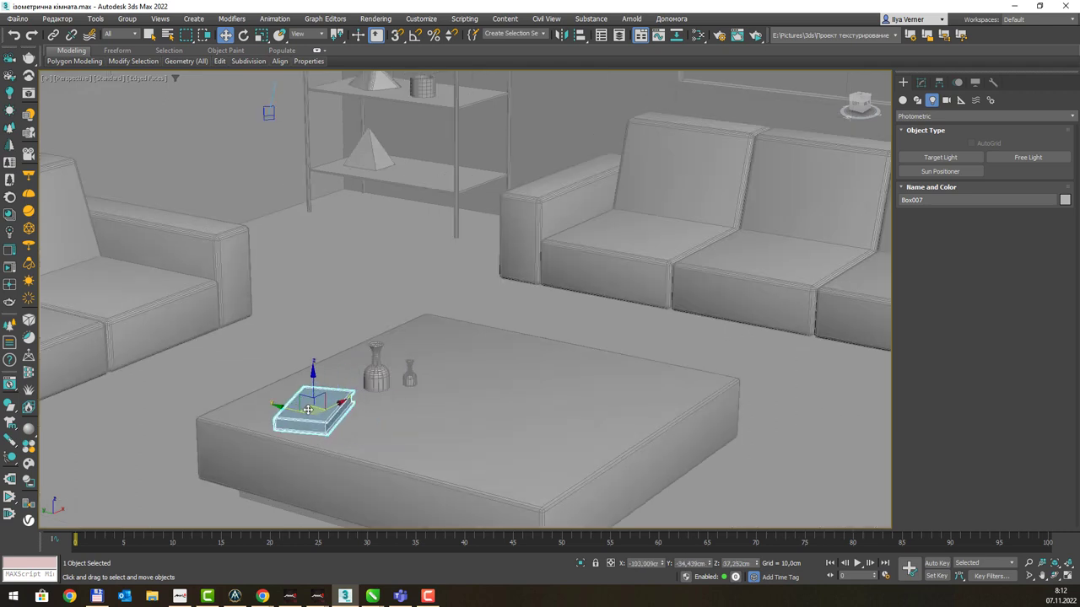
scroll(309, 410, "up", 2)
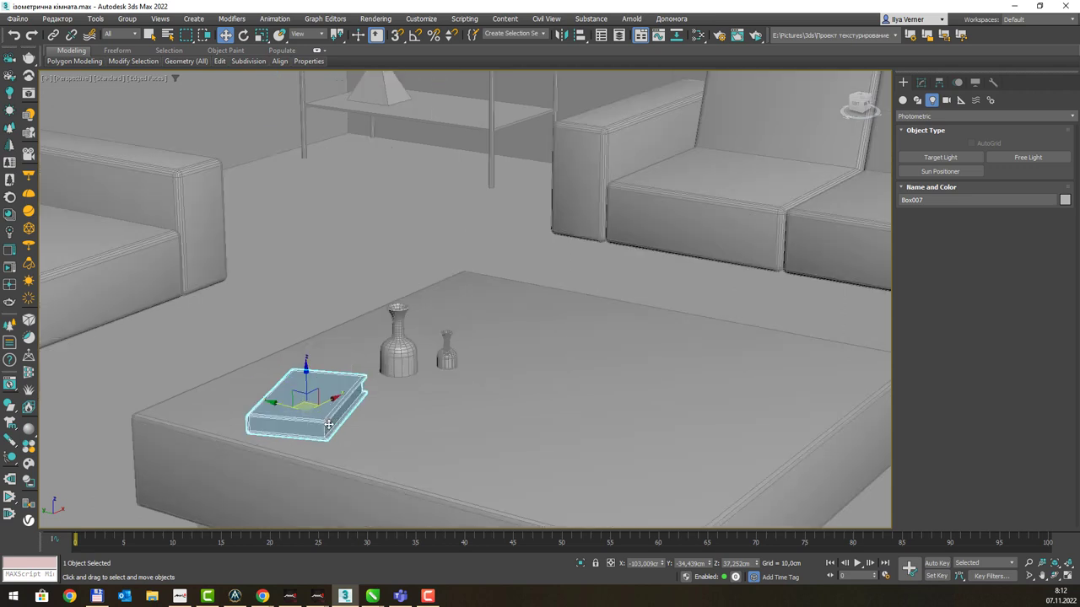
mouse_move(382, 385)
middle_mouse_down()
mouse_move(413, 375)
mouse_move(400, 395)
middle_mouse_up()
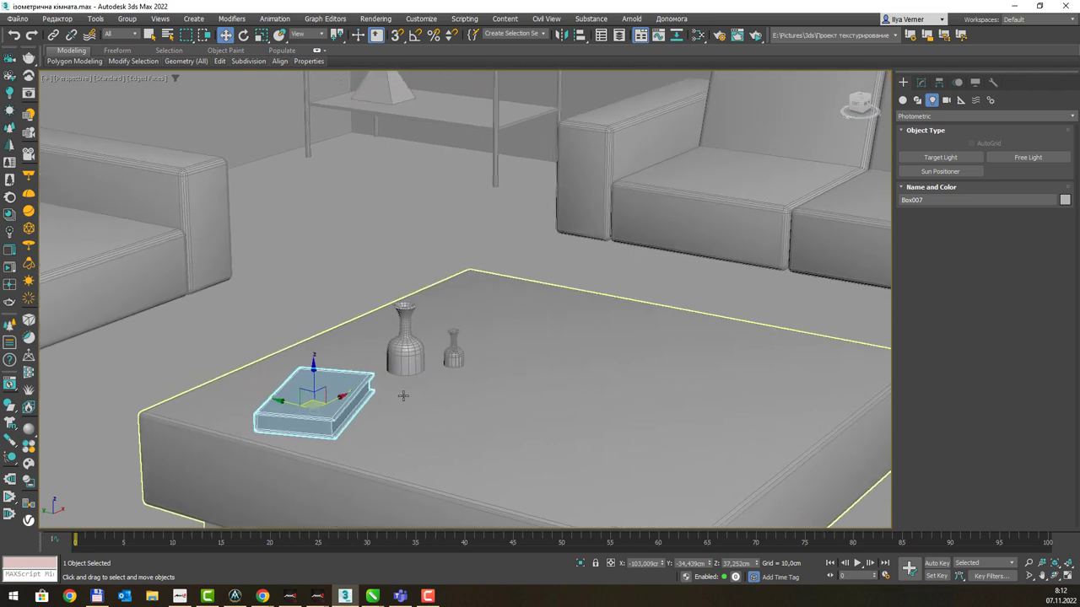
left_click(462, 356)
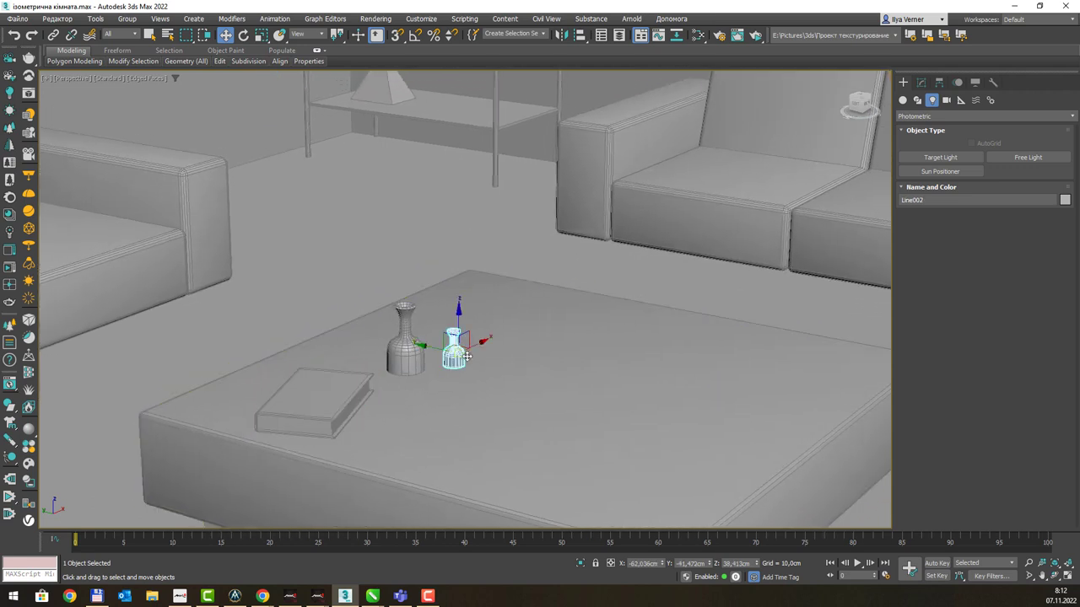
left_click_drag(464, 355, 360, 326)
left_click(405, 341)
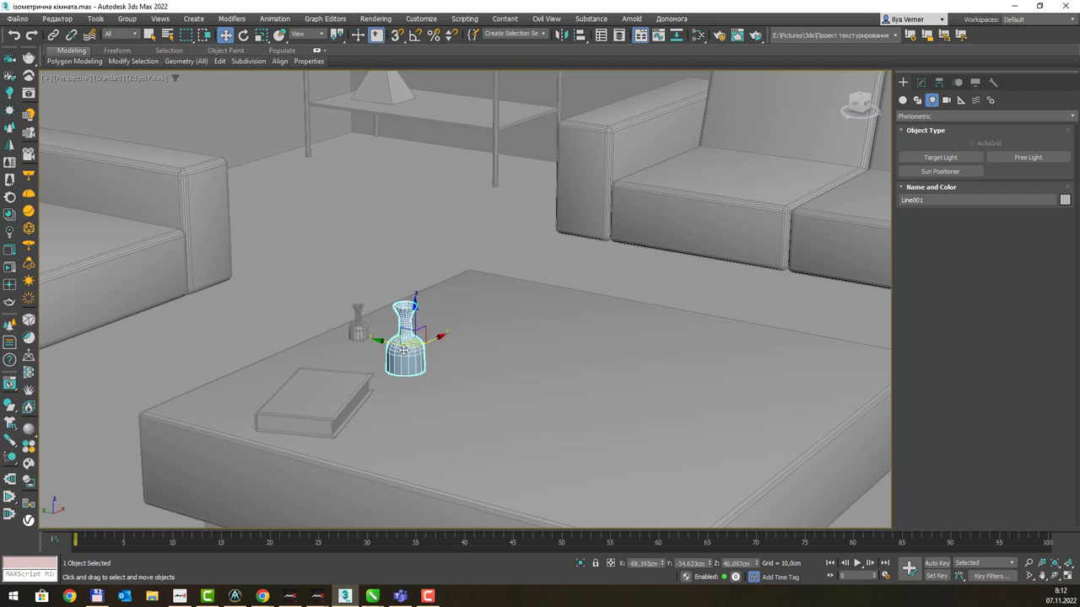
left_click(361, 388)
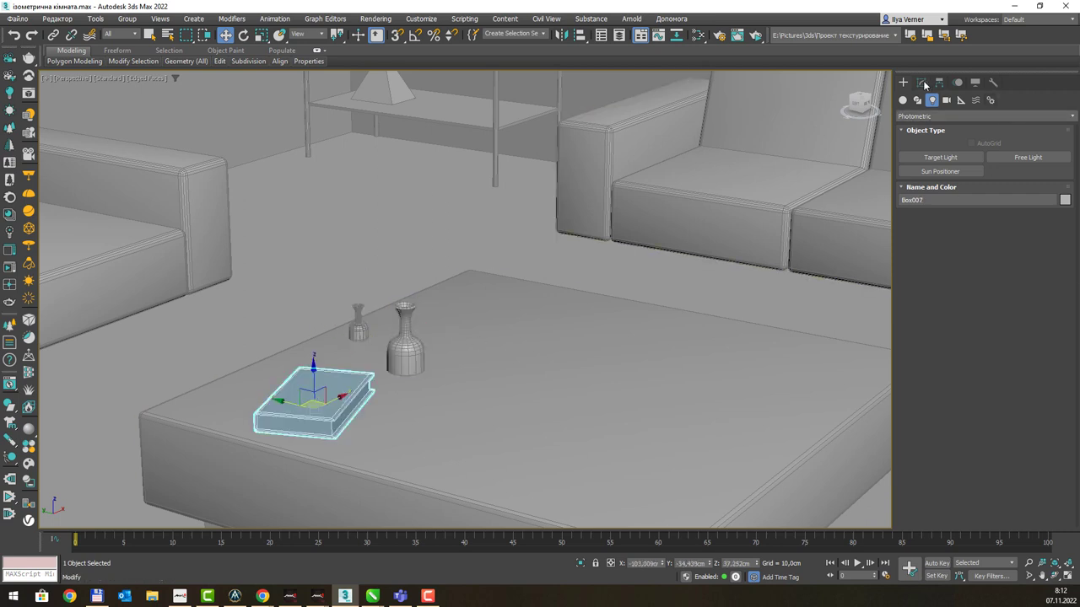
Step: Add a UVW Map modifier to the book (Box007) with Box mapping
left_click(921, 82)
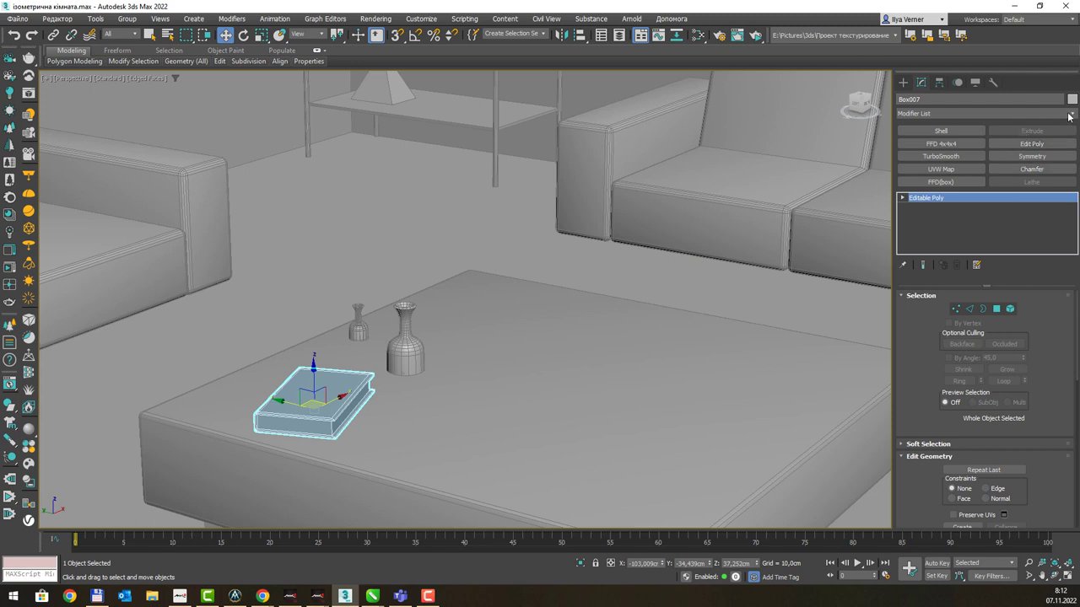
left_click(1073, 116)
type("uv")
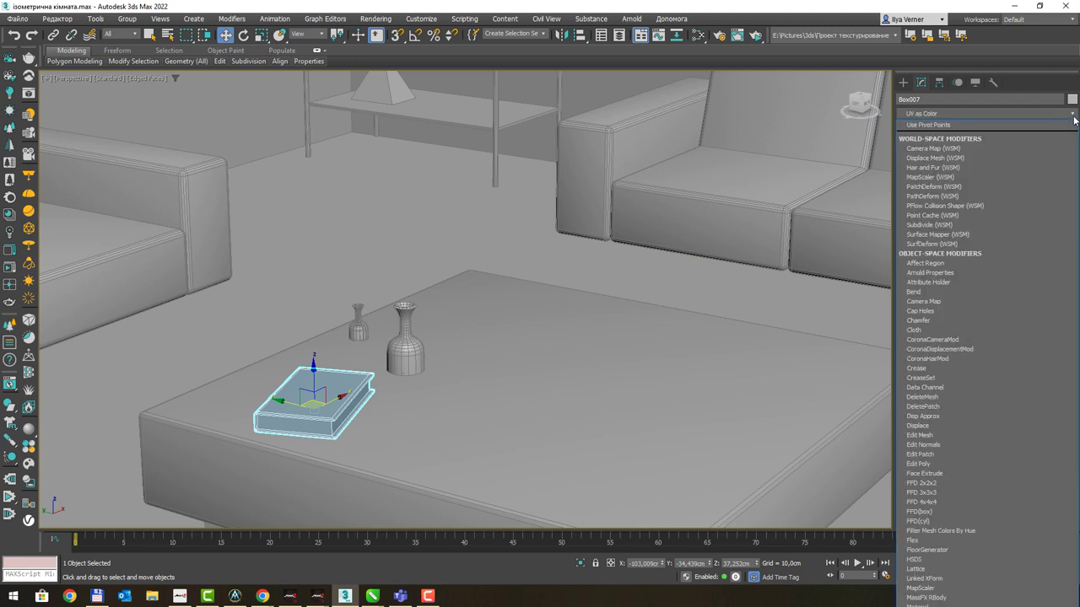
type("w")
key("Return")
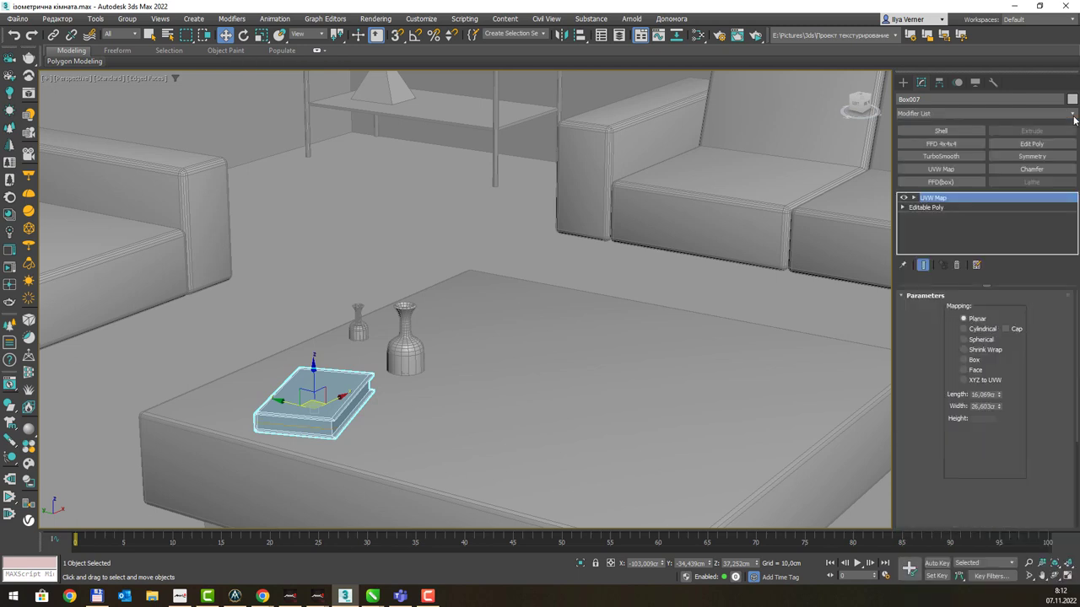
left_click(974, 362)
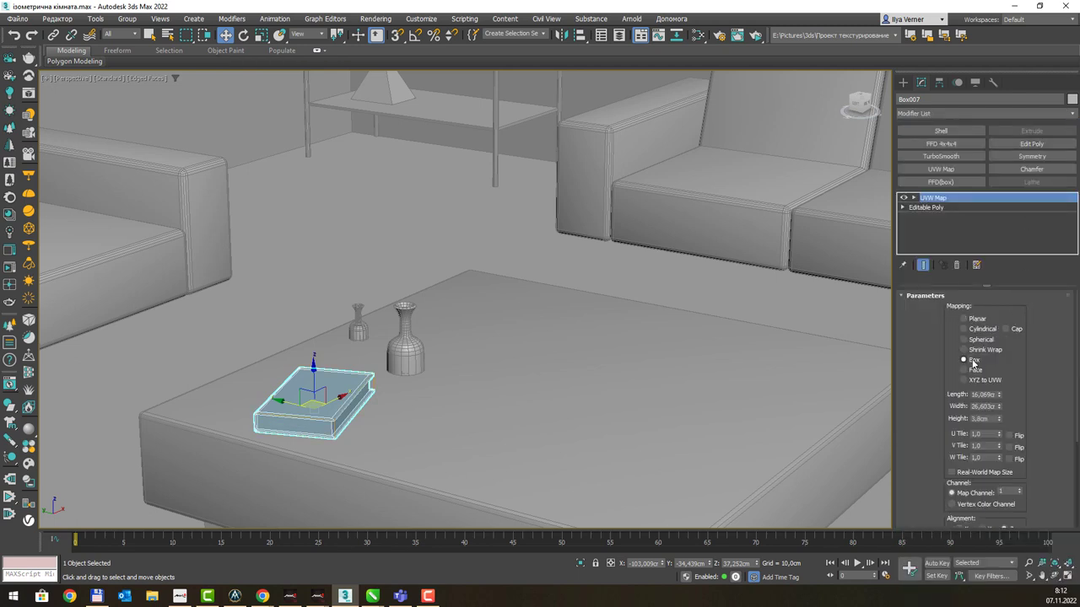
left_click(402, 346)
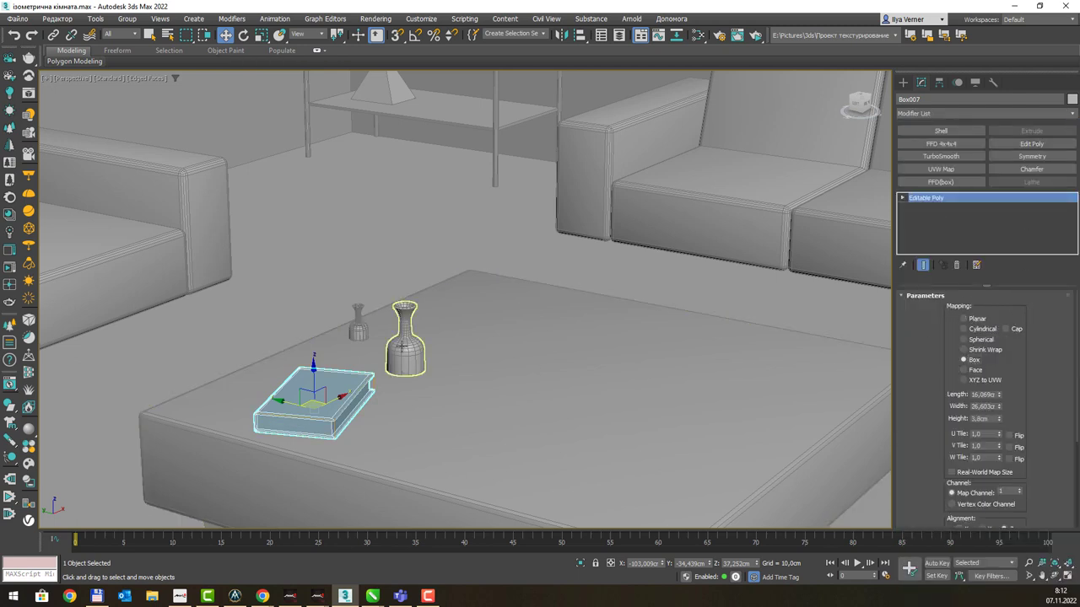
Step: Add a UVW Map modifier to the large vase (Line001) with Cylindrical mapping
left_click(1070, 114)
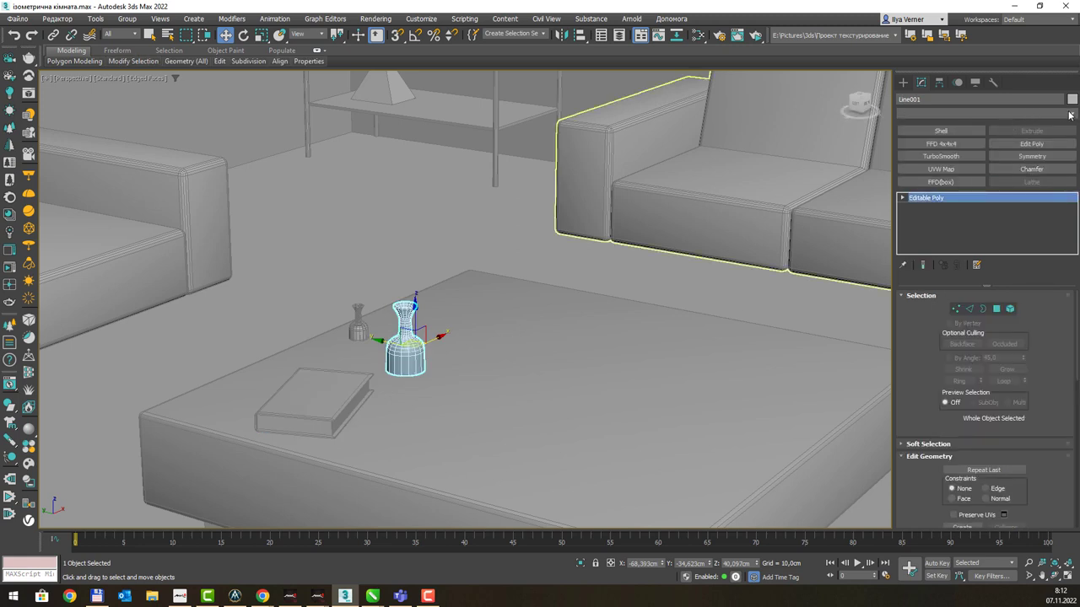
type("u")
key("Escape")
left_click(1066, 114)
type("u")
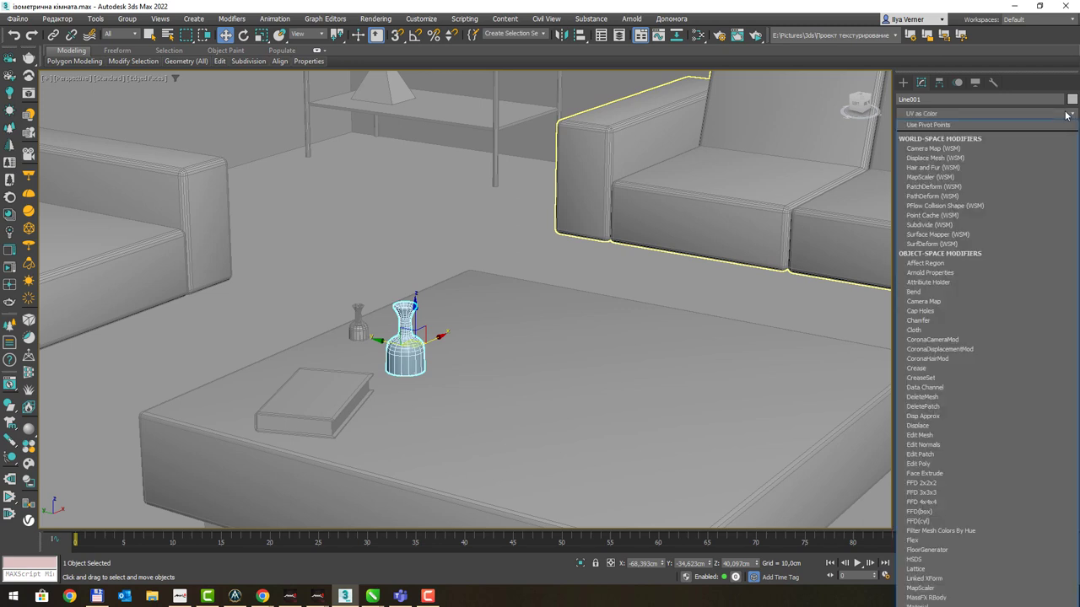
type("w")
key("Return")
left_click(984, 330)
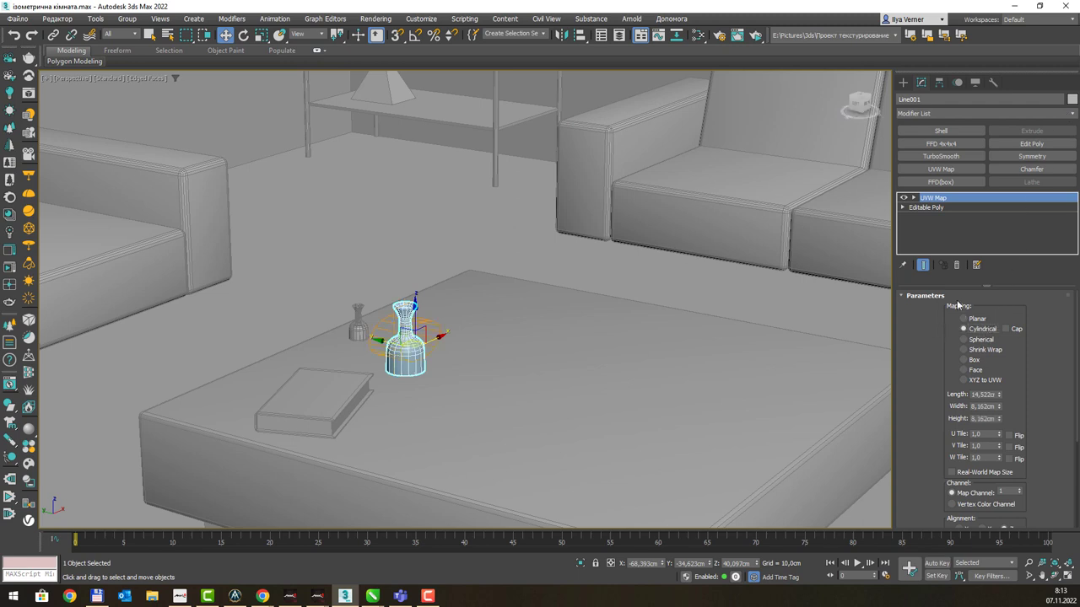
Step: Rotate the mapping gizmo upright with angle snap and Fit it to the vase
left_click(913, 198)
key("e")
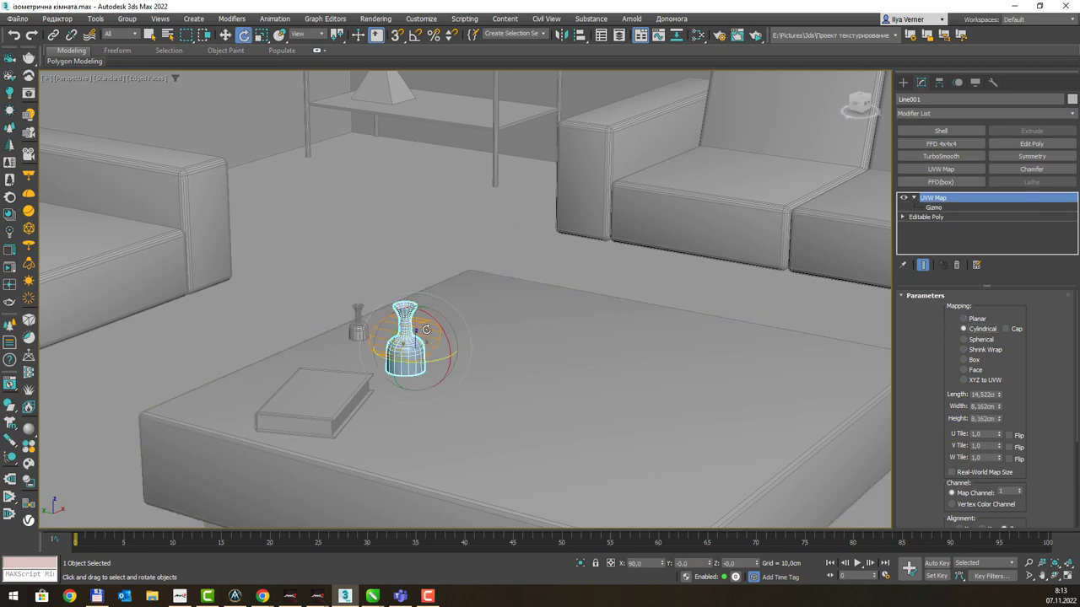
key("a")
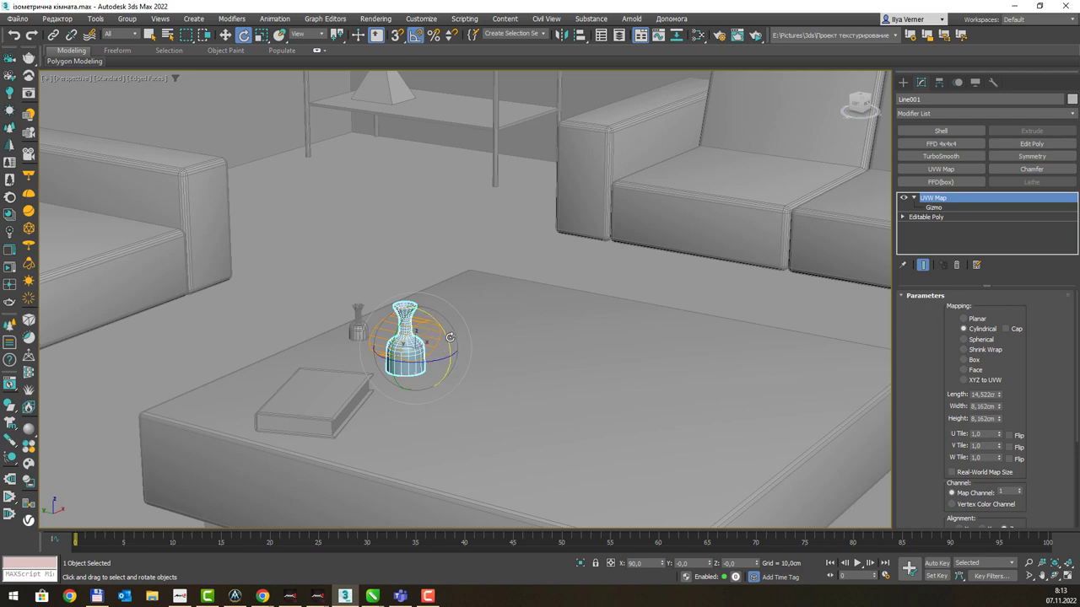
left_click_drag(449, 339, 440, 317)
key("ctrl+z")
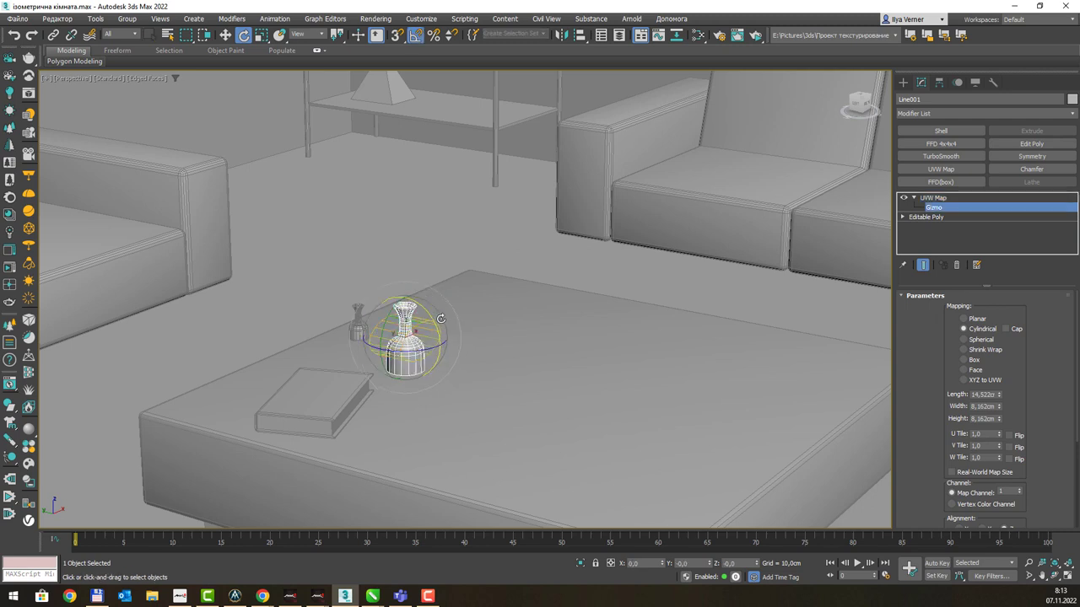
key("1")
left_click_drag(440, 322, 442, 289)
scroll(983, 502, "down", 1)
scroll(983, 498, "down", 1)
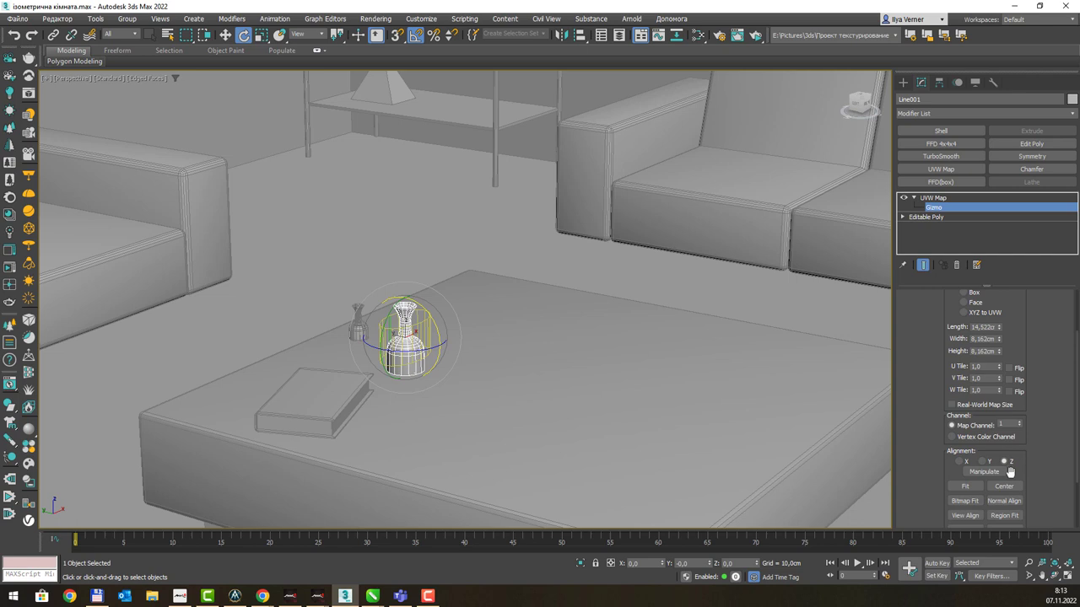
left_click(971, 488)
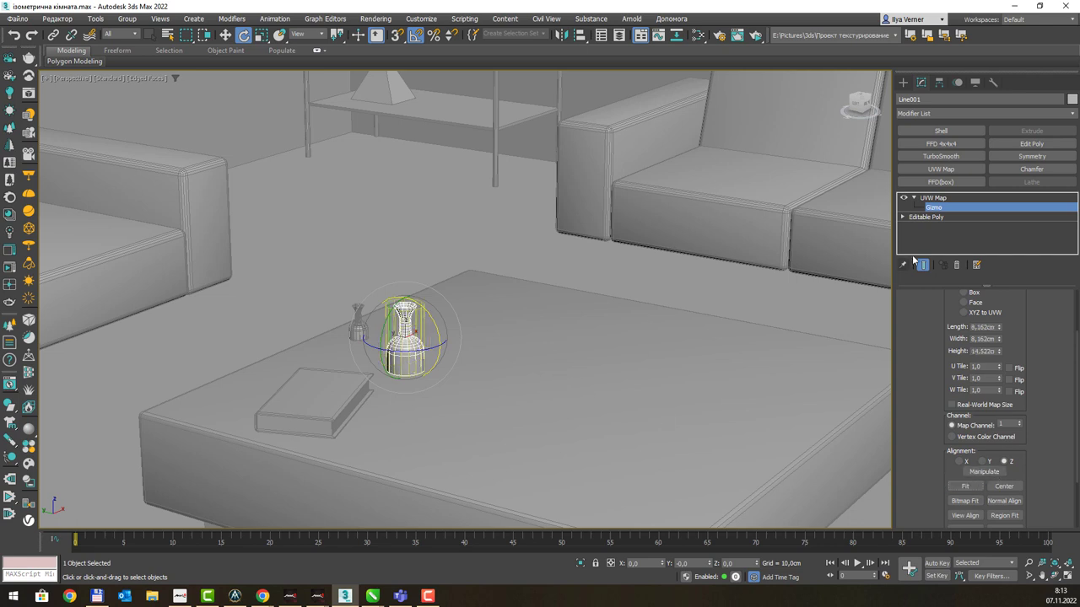
left_click(933, 199)
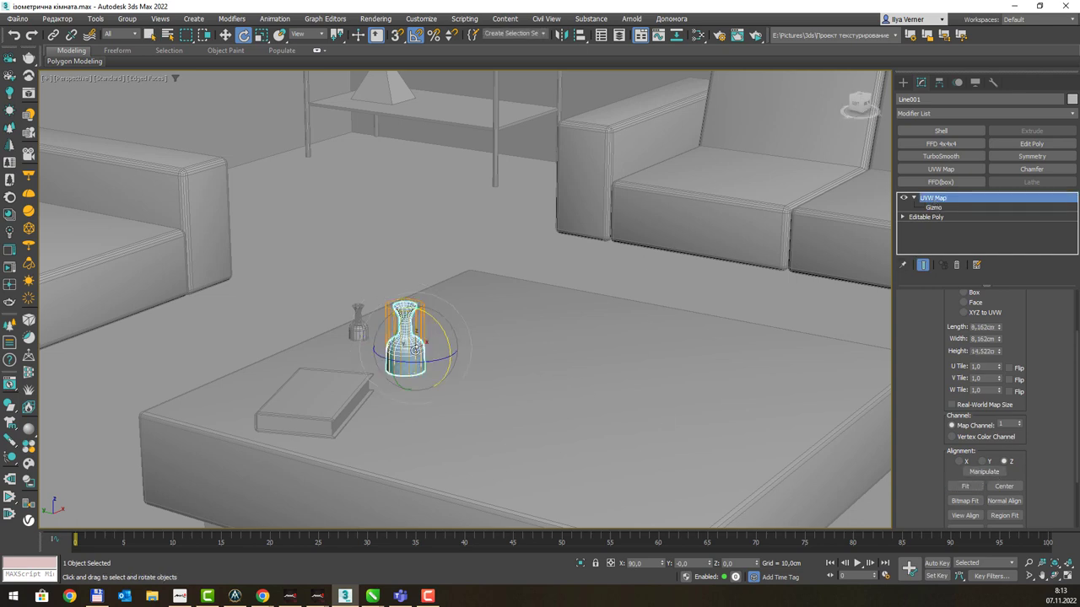
Step: Shift-drag the large vase to make four copies in a row to its right
key("w")
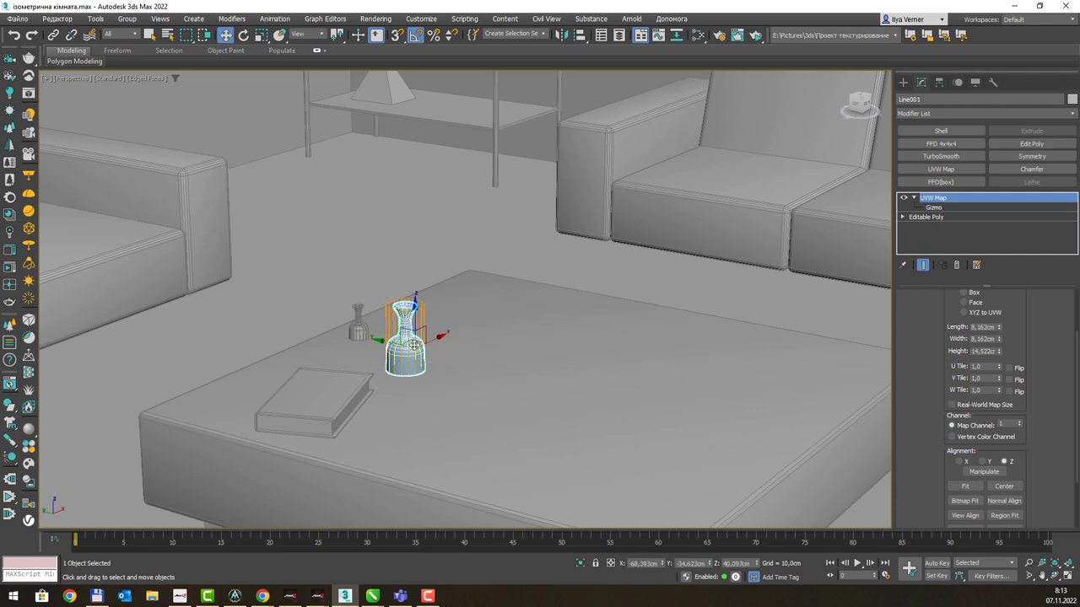
left_click_drag(411, 346, 478, 333, "shift")
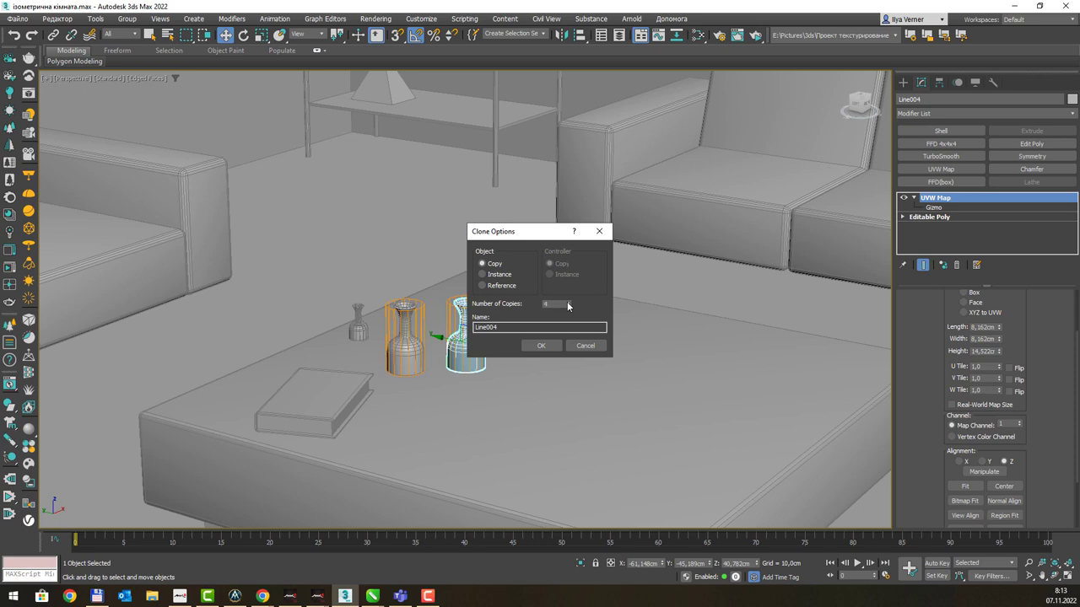
left_click(541, 345)
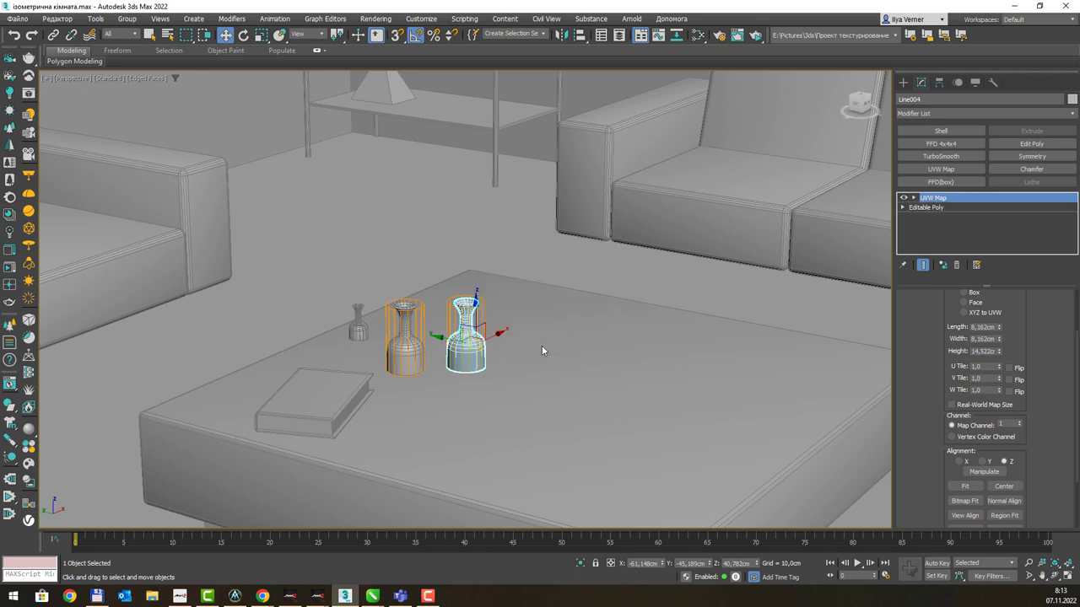
Step: Make four copies of the book in a row and move the last copy toward the table's back
left_click(321, 398)
left_click_drag(308, 401, 420, 412, "shift")
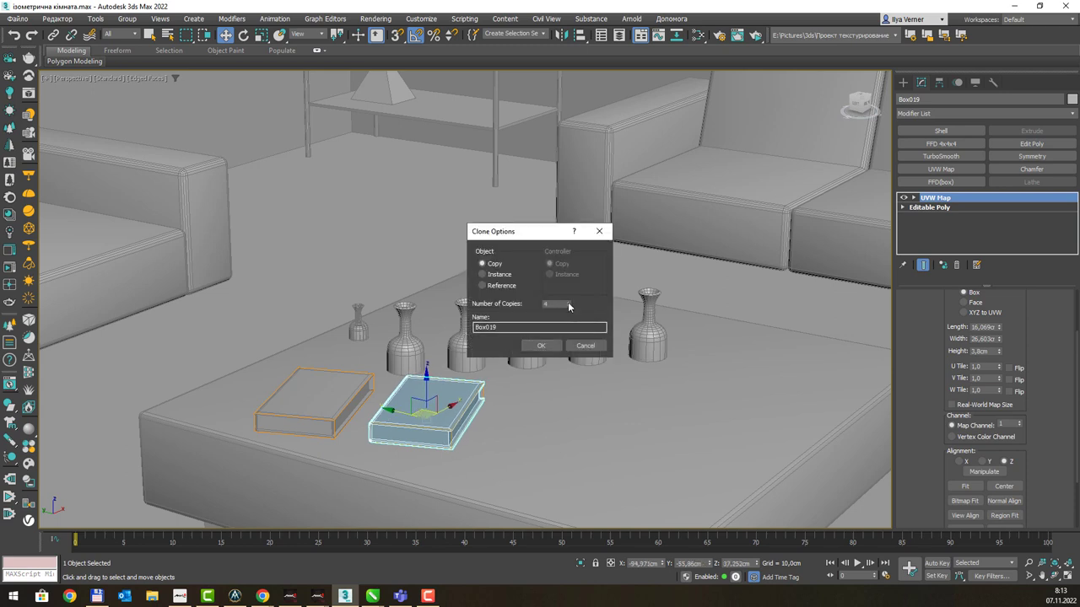
left_click(542, 345)
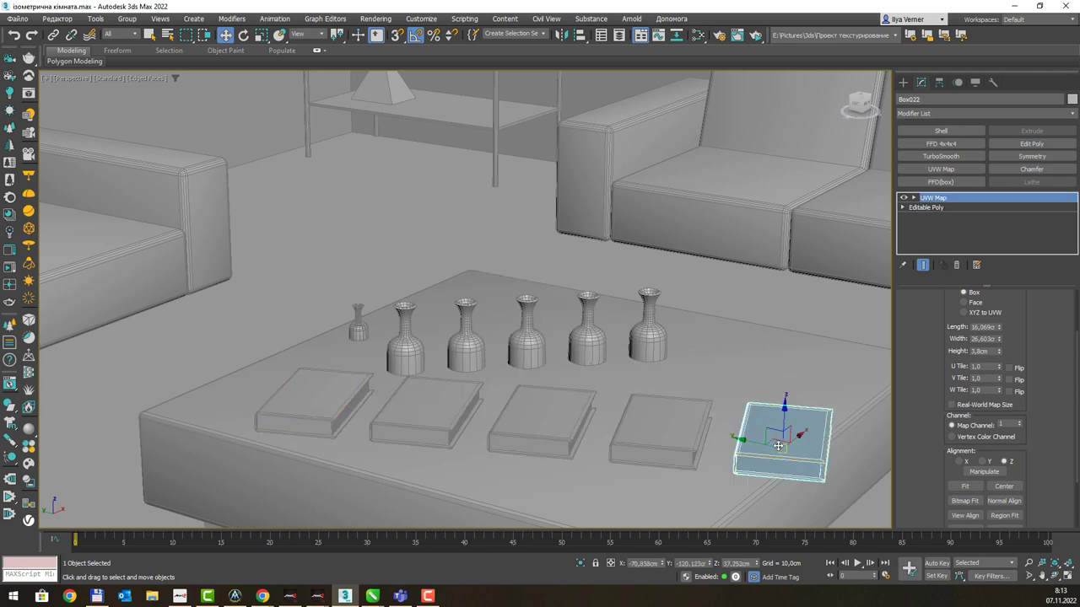
left_click_drag(761, 426, 763, 371)
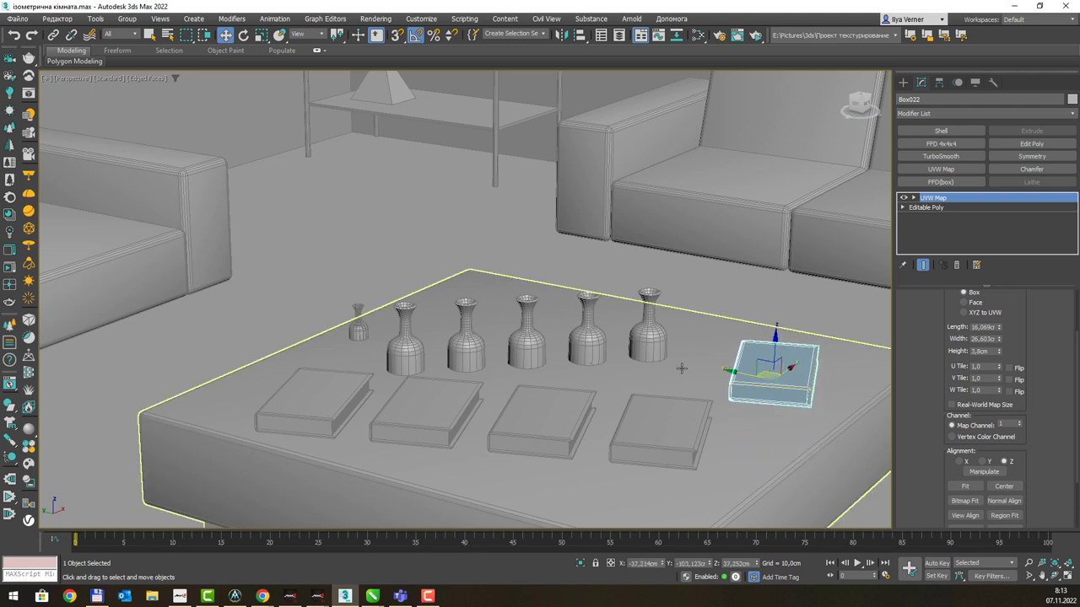
middle_click_drag(648, 347, 622, 345)
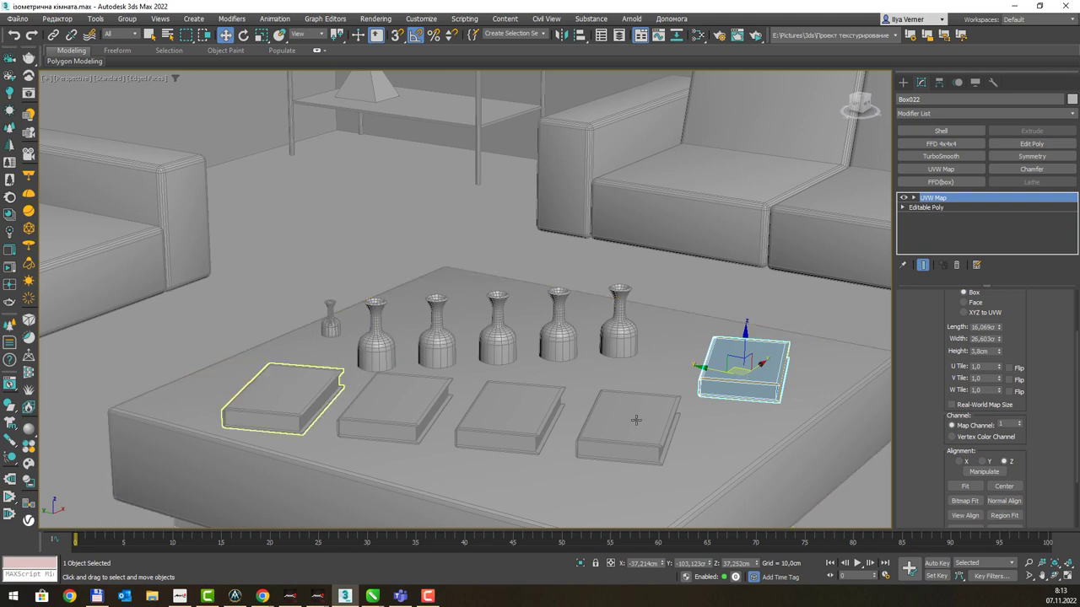
left_click(320, 384)
Step: Add the first large vase to the book selection
key("q")
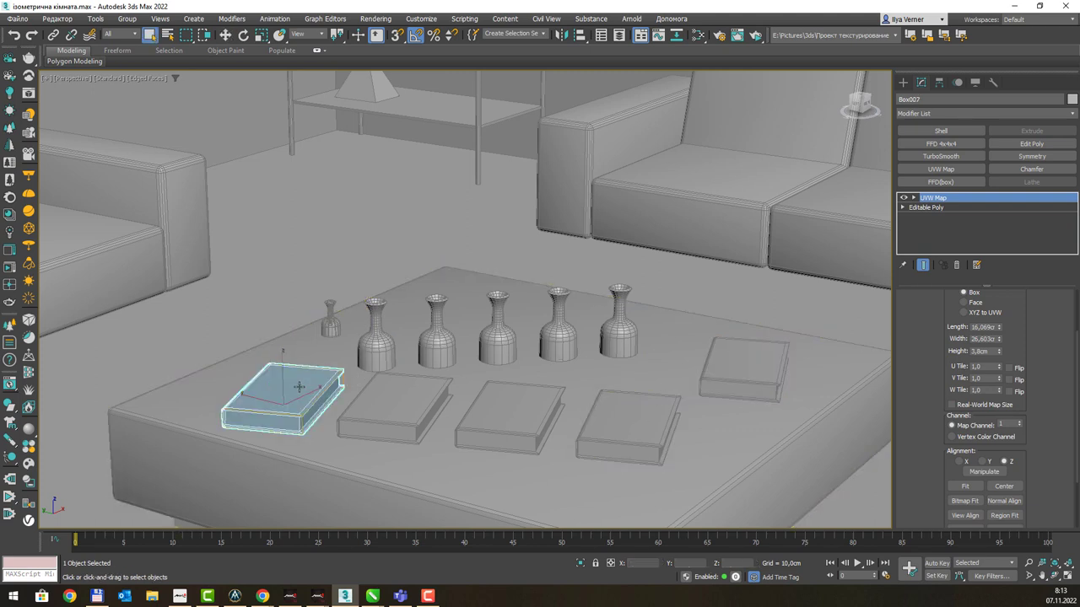
left_click(374, 351, "ctrl")
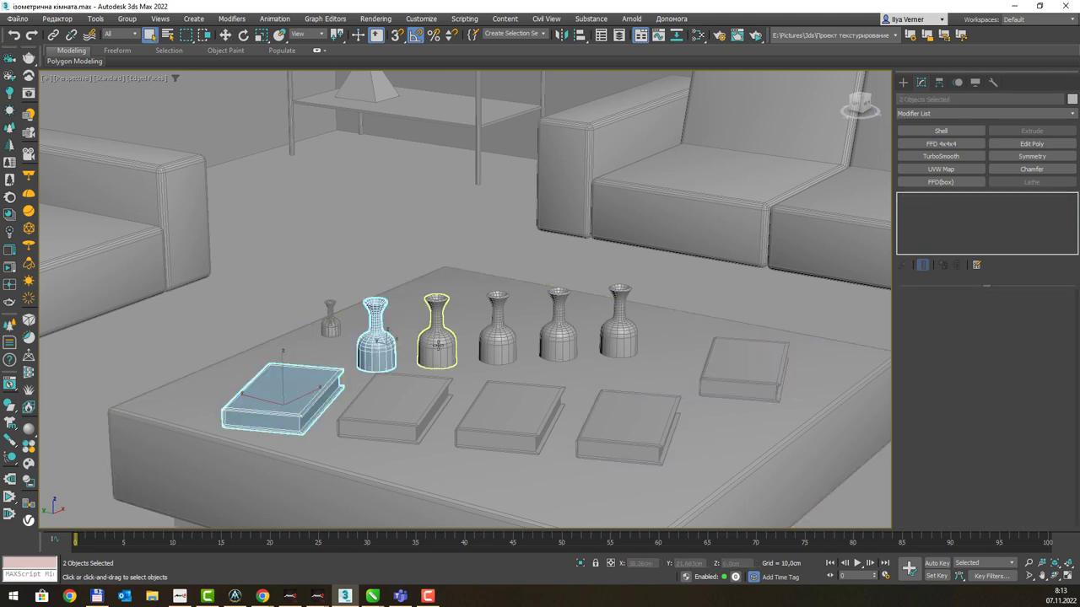
middle_click_drag(460, 364, 422, 351)
scroll(426, 354, "up", 2)
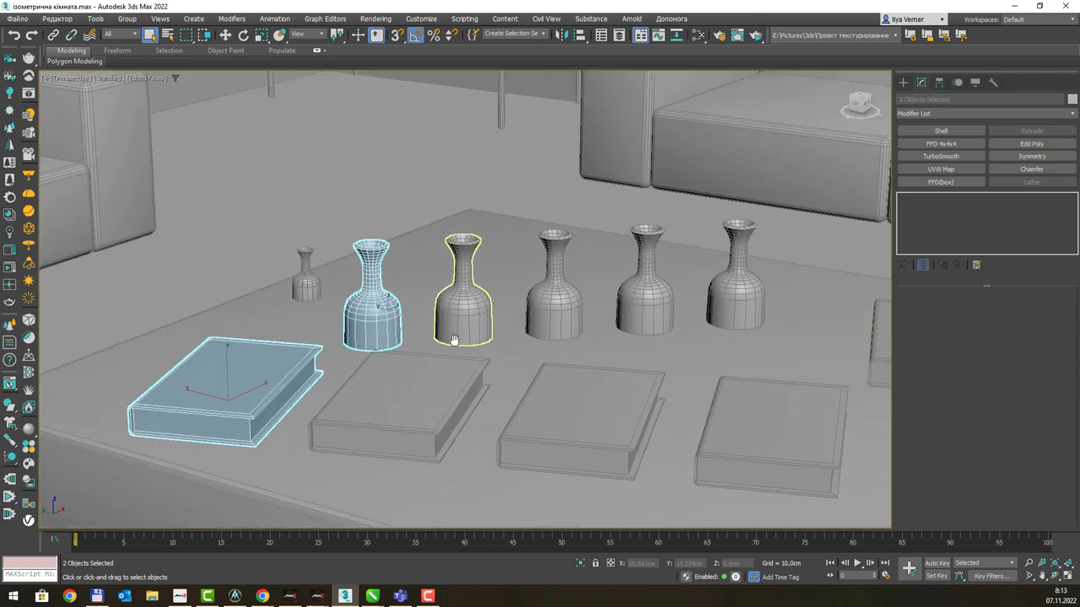
scroll(450, 337, "up", 2)
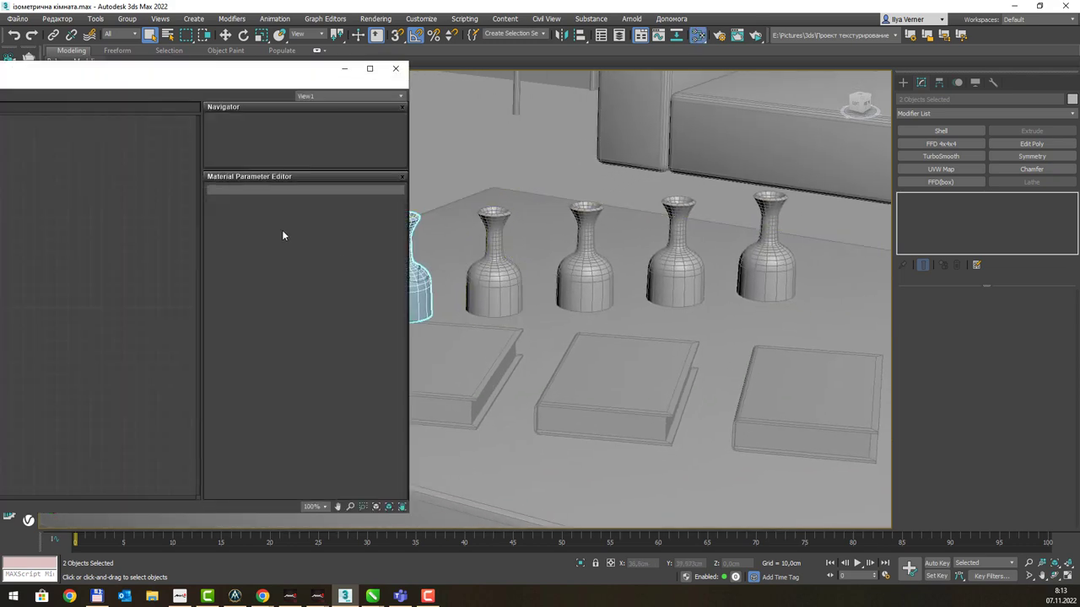
Step: Enlarge the Slate Material Editor and drag a Physical Material node, Material #2, into View1
left_click_drag(233, 72, 892, 63)
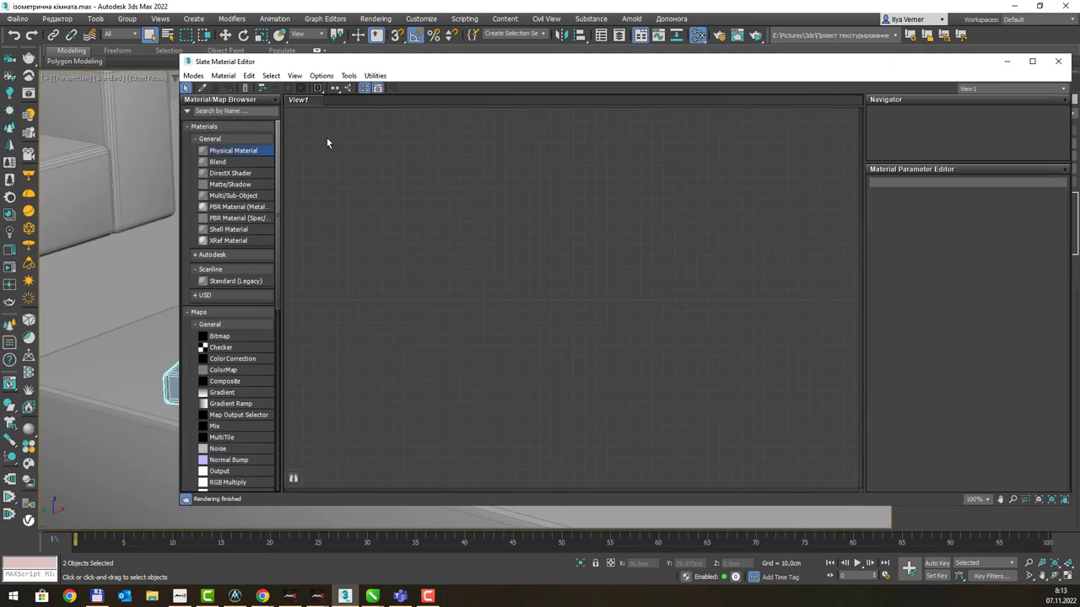
mouse_move(268, 151)
left_mouse_down()
mouse_move(359, 135)
mouse_move(473, 150)
mouse_move(363, 171)
left_mouse_up()
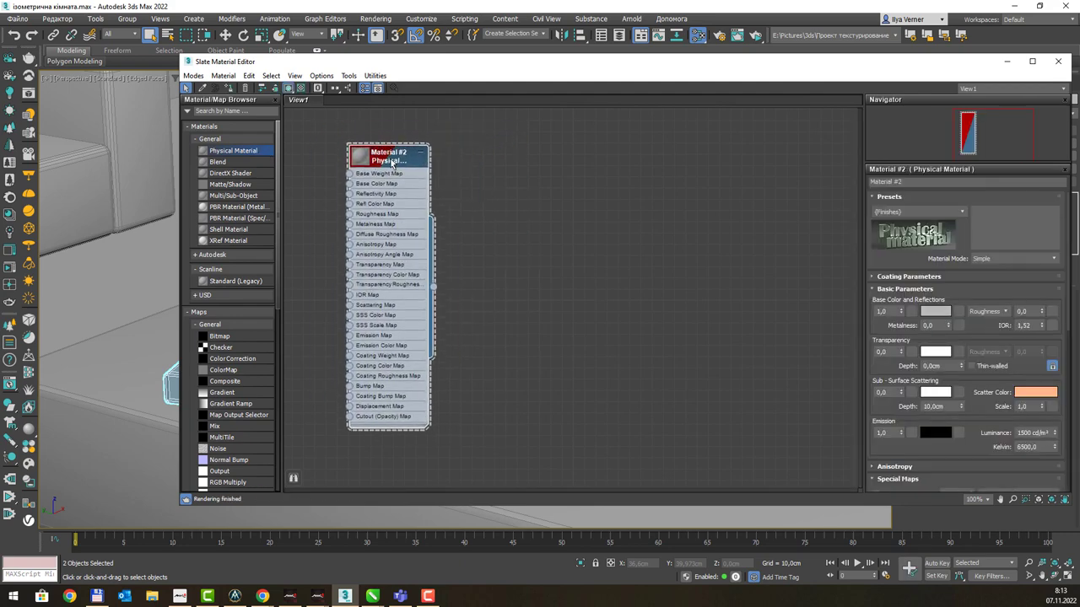
scroll(408, 146, "up", 2)
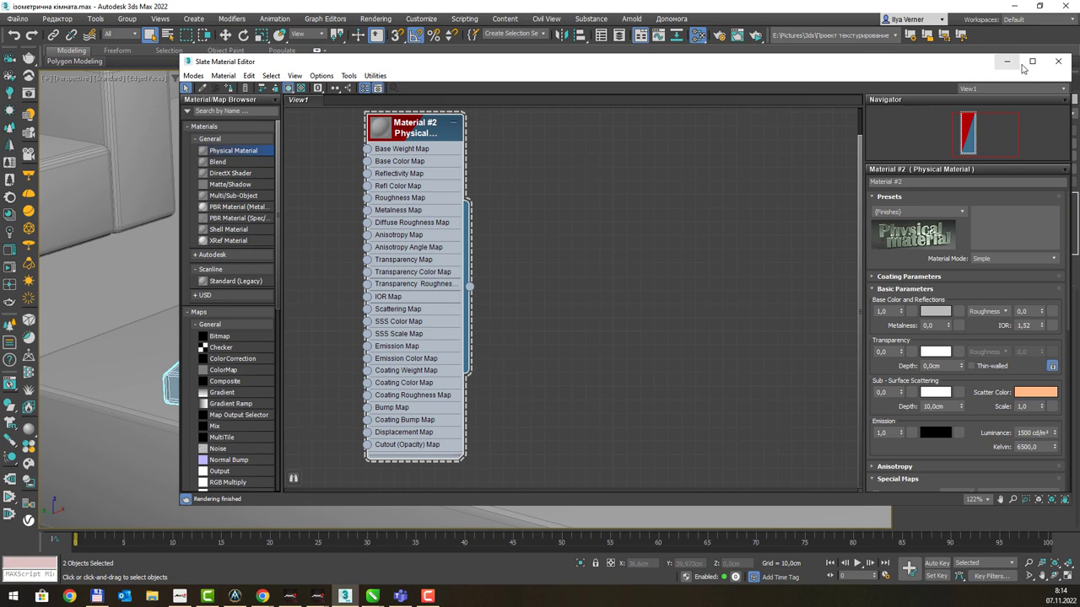
Step: Close the material editor and review Render Setup's Common and ART Renderer tabs beside the scene
left_click(1058, 60)
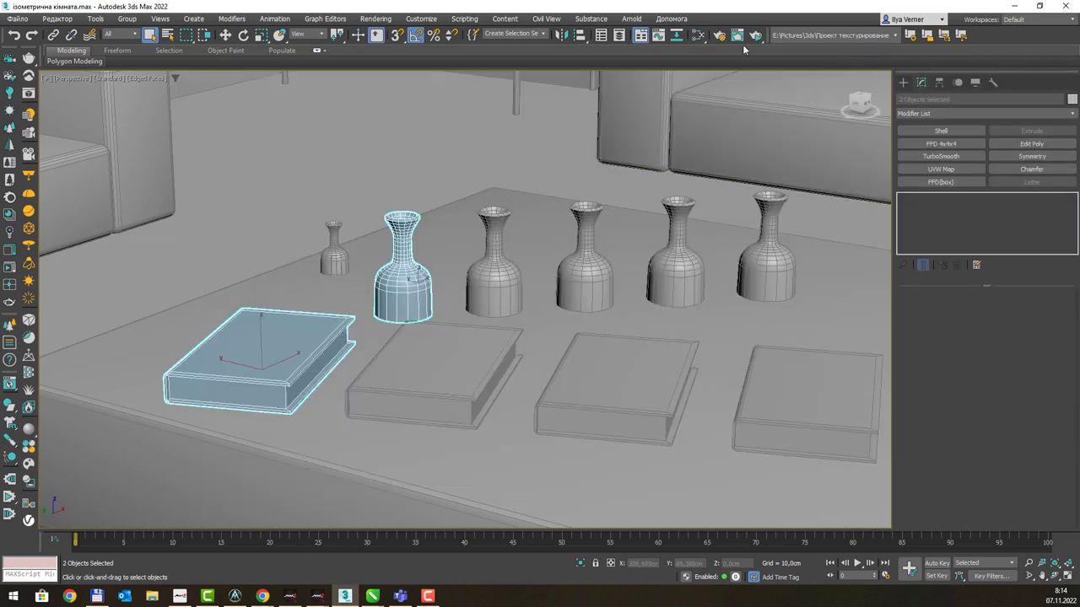
left_click(722, 36)
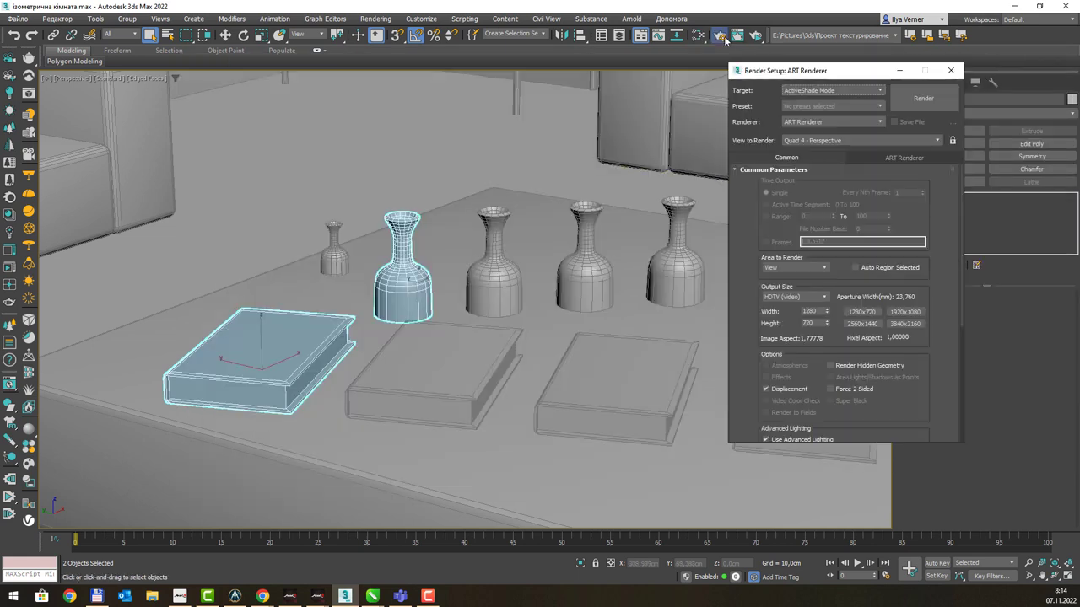
left_click_drag(838, 78, 542, 105)
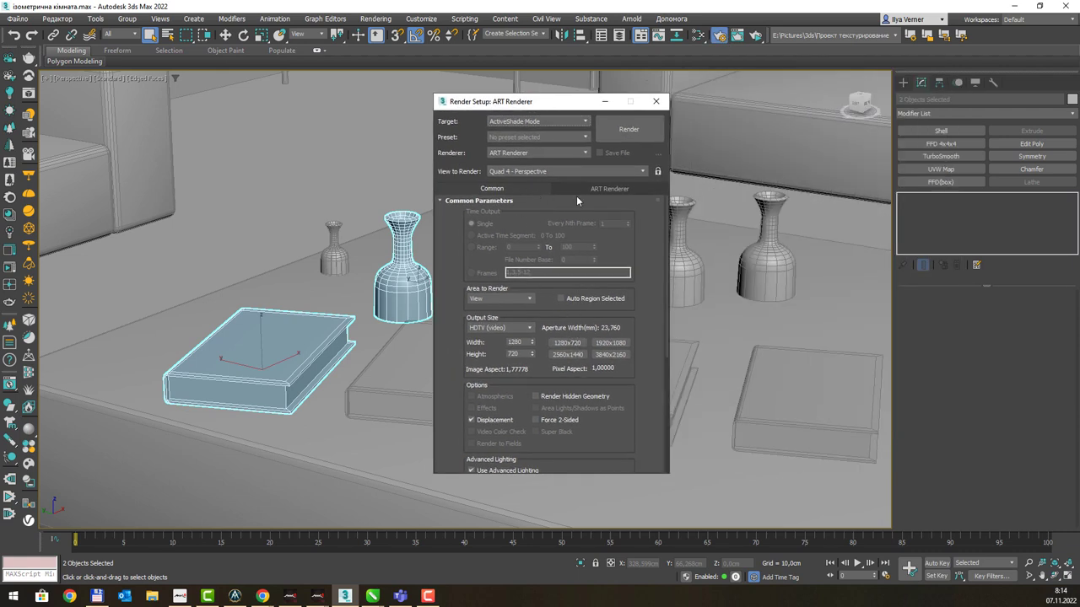
left_click(599, 191)
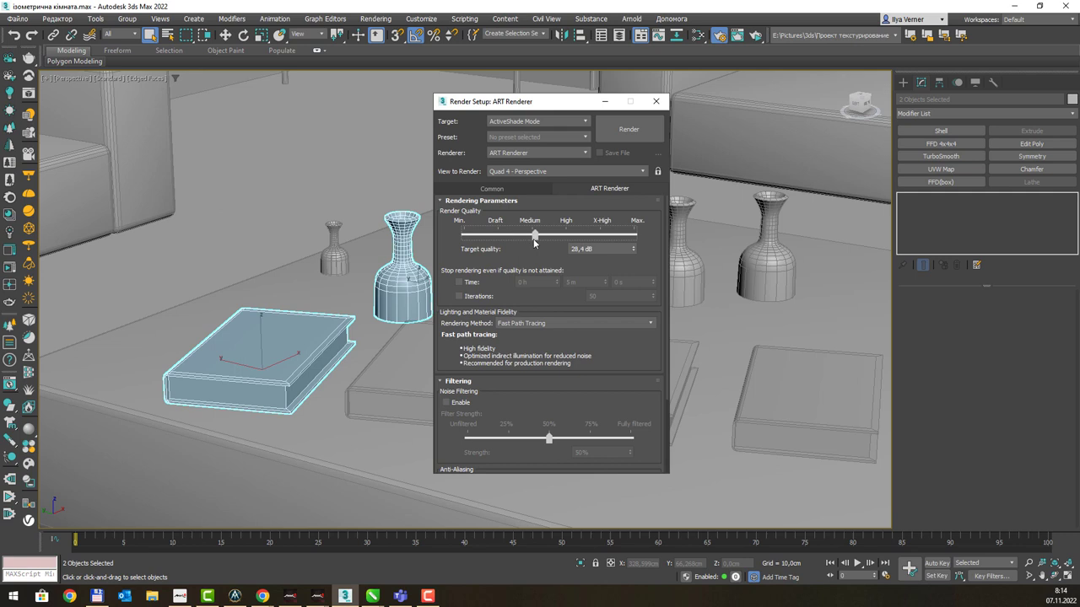
left_click(503, 190)
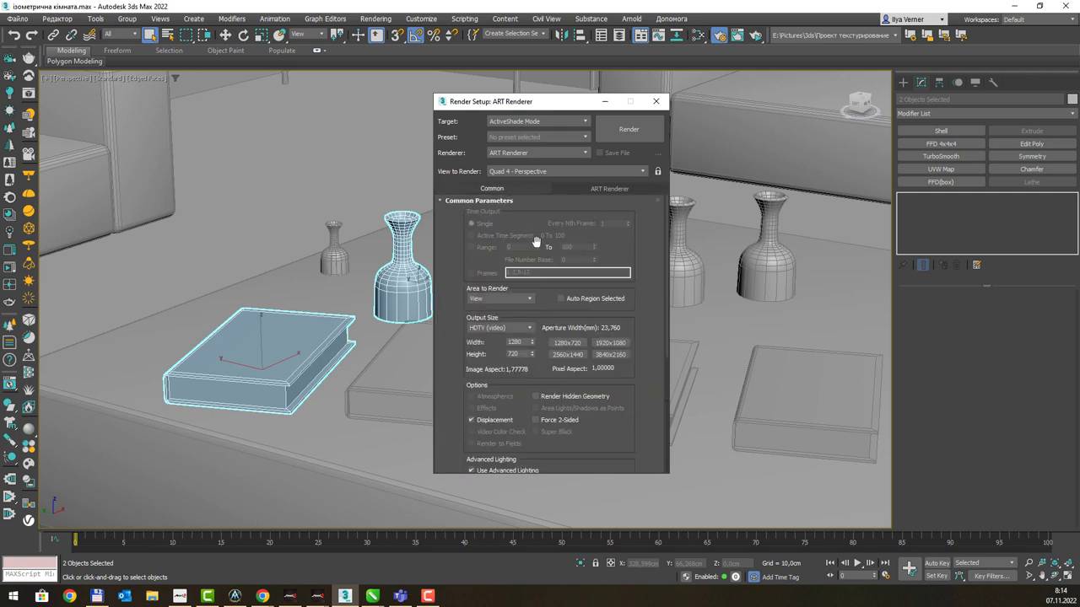
left_click(569, 192)
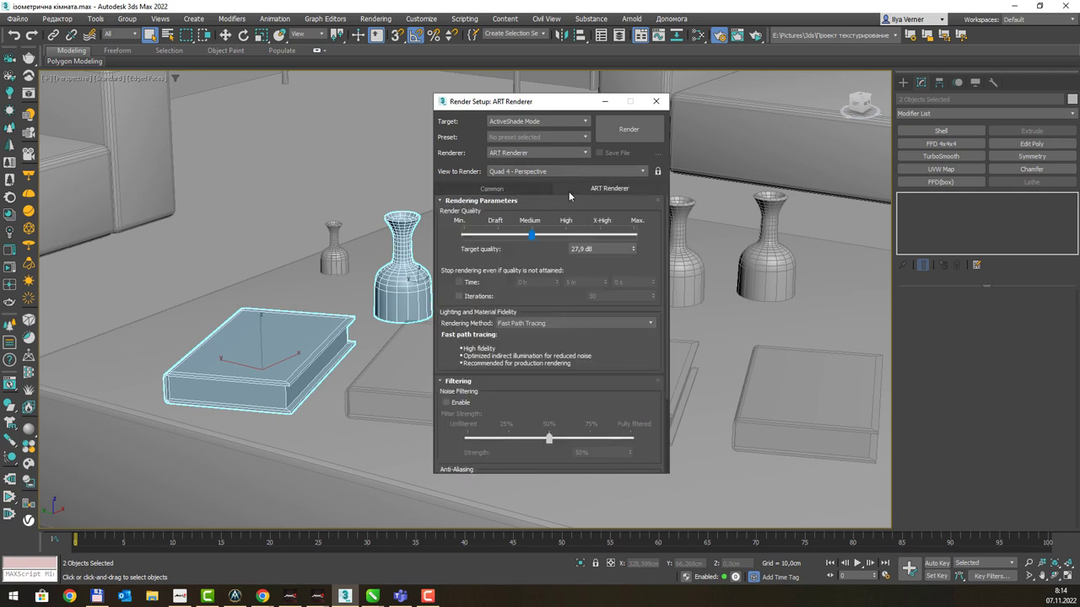
left_click(491, 189)
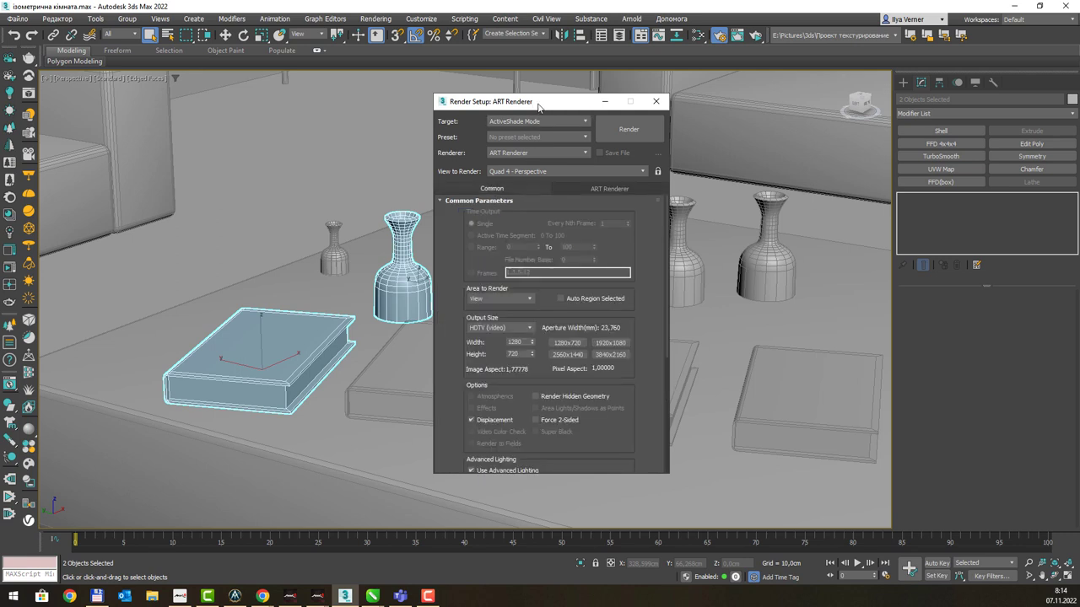
left_click_drag(535, 106, 901, 75)
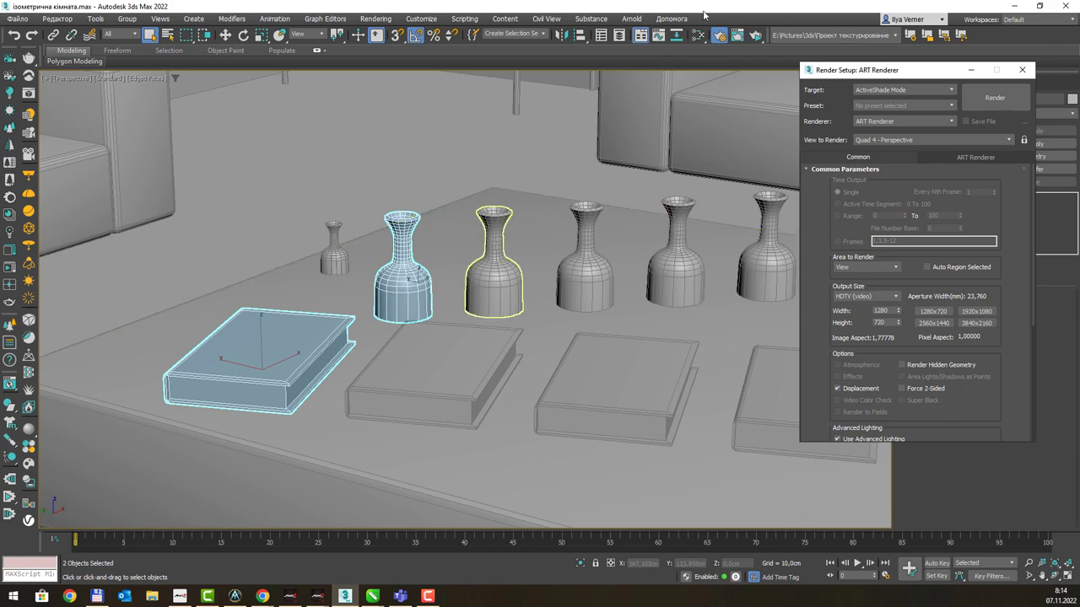
Step: Assign Material #2 from the Slate editor to the selected book and vase, then return to CorelDRAW
key("m")
right_click(420, 125)
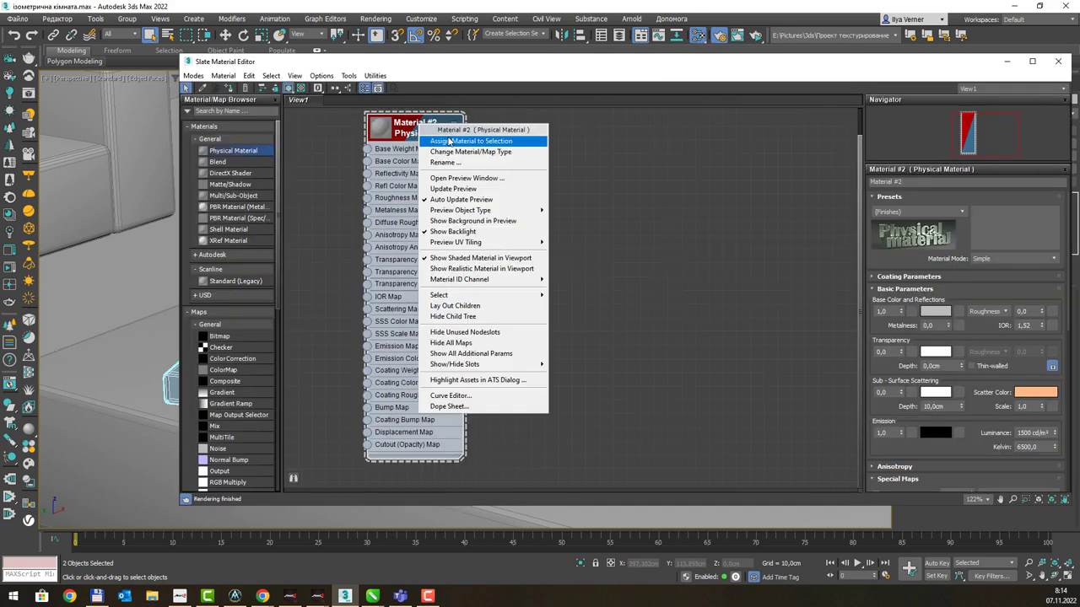
left_click(449, 141)
mouse_move(430, 57)
left_mouse_down()
mouse_move(820, 241)
mouse_move(636, 133)
mouse_move(414, 80)
left_mouse_up()
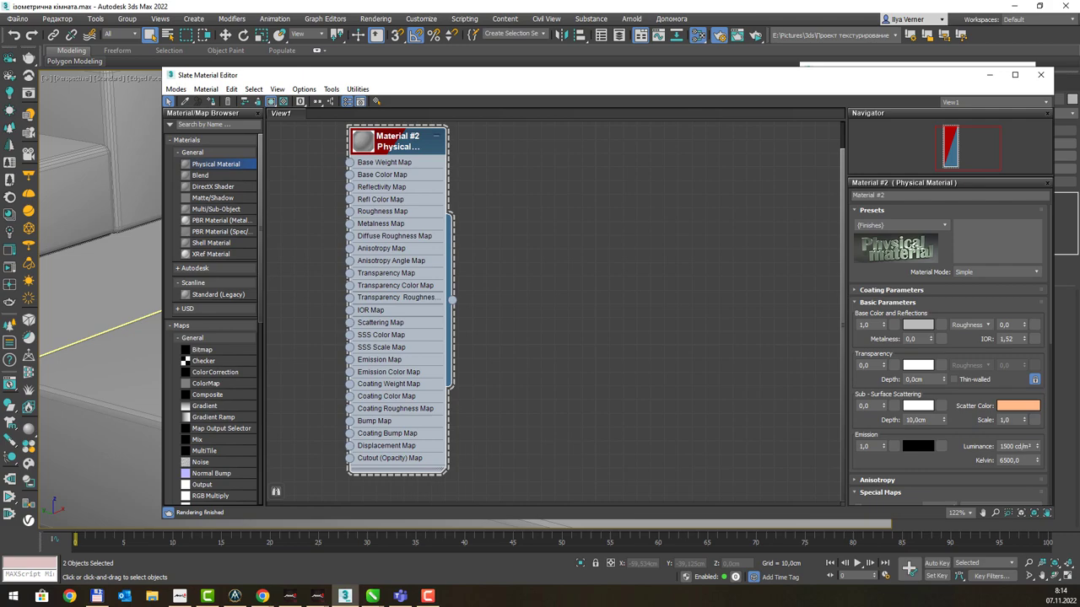
key("alt+Tab")
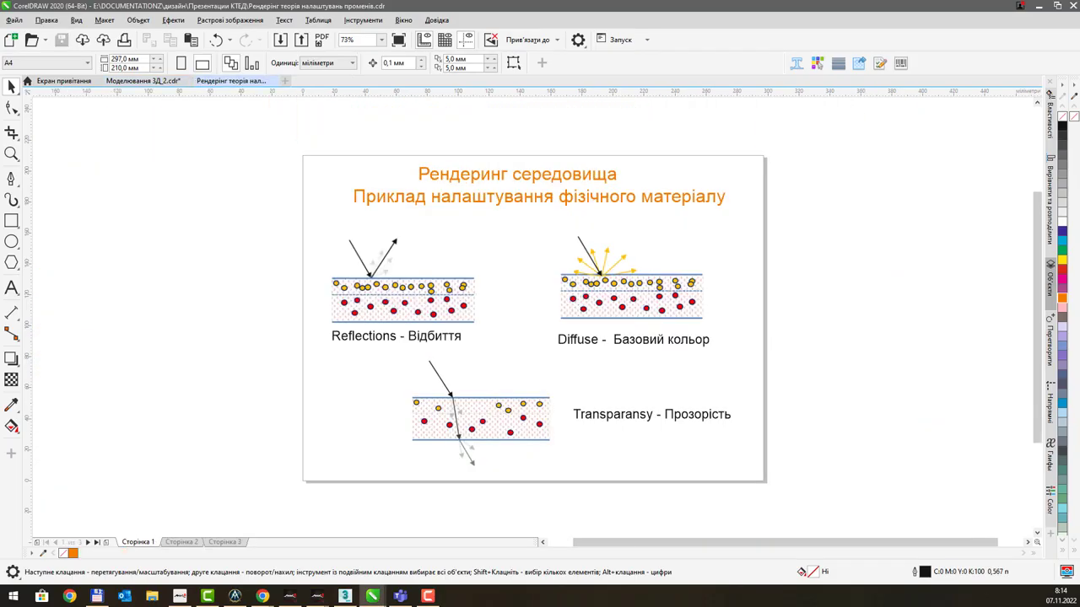
Step: Open the Моделювання 3Д_2 presentation's Phys mat slide and zoom in on its parameter screenshot
left_click(177, 543)
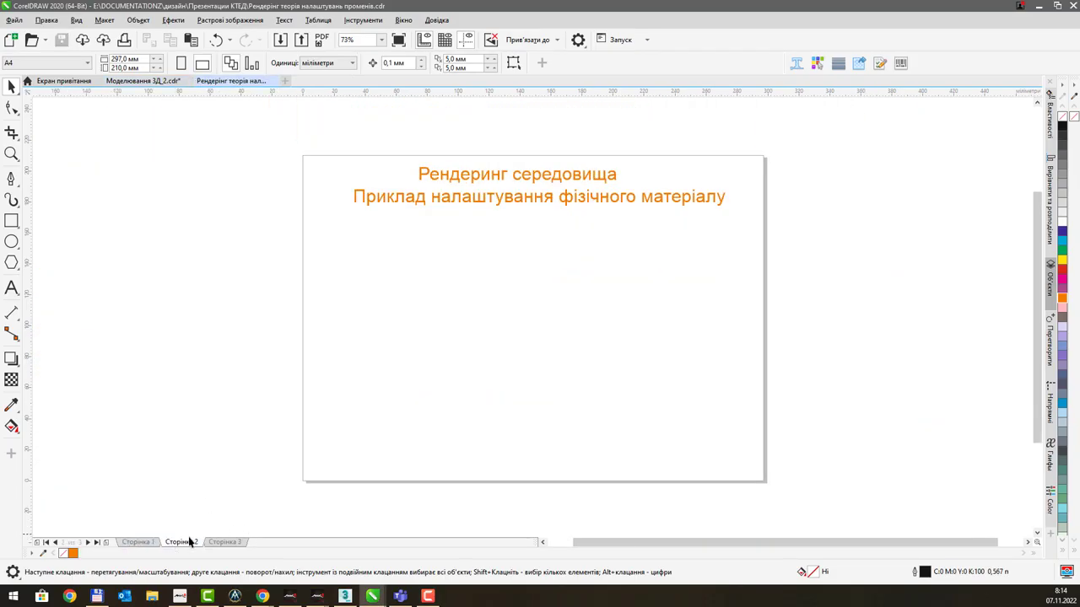
left_click(166, 81)
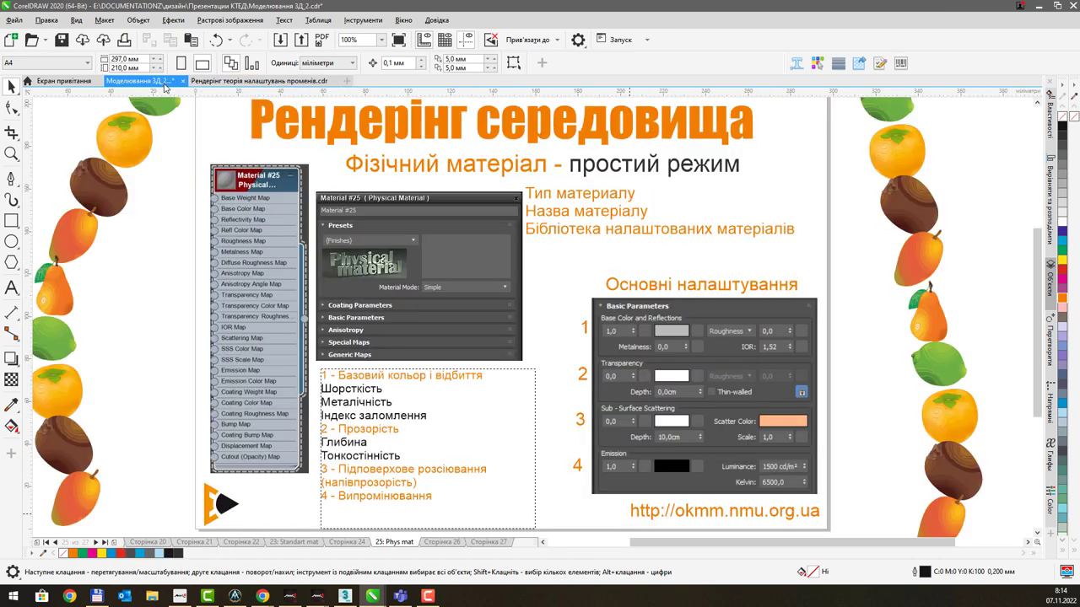
middle_click_drag(537, 279, 480, 259)
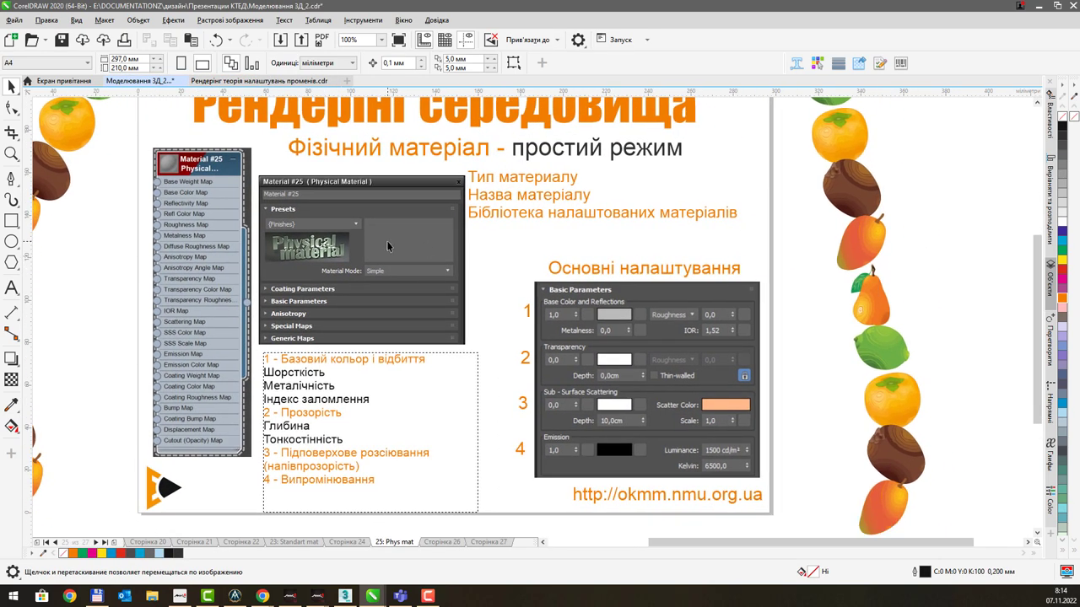
scroll(385, 249, "up", 2)
scroll(436, 228, "up", 1)
mouse_move(458, 195)
left_mouse_down()
mouse_move(562, 256)
mouse_move(380, 244)
mouse_move(391, 243)
left_mouse_up()
scroll(561, 253, "down", 1)
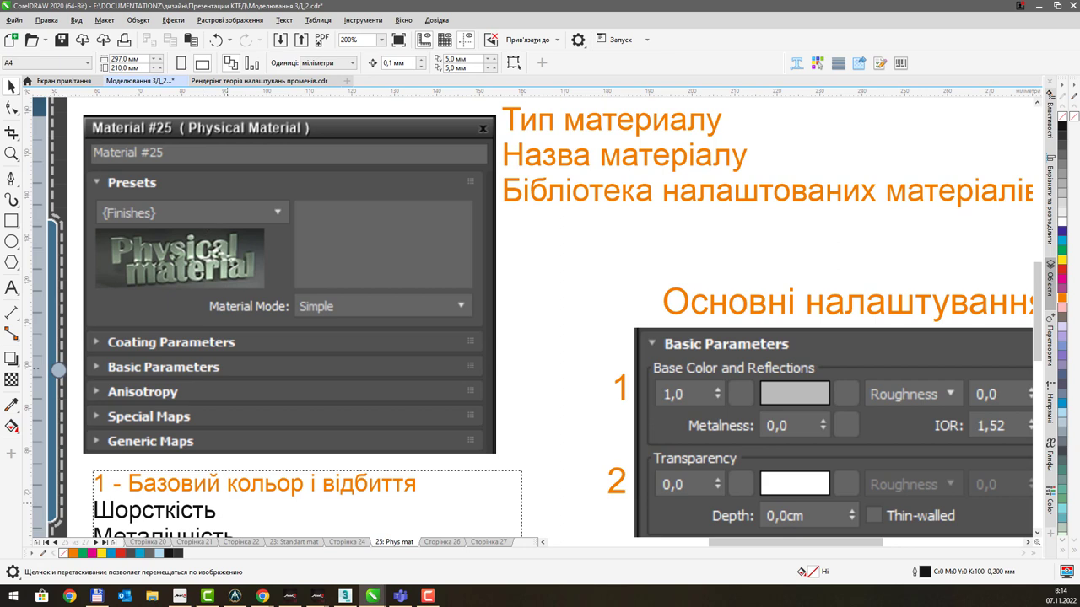
Step: Collapse Material #2's Basic Parameters, Anisotropy, Special Maps and Generic Maps rollouts, keeping Presets expanded
key("alt+Tab")
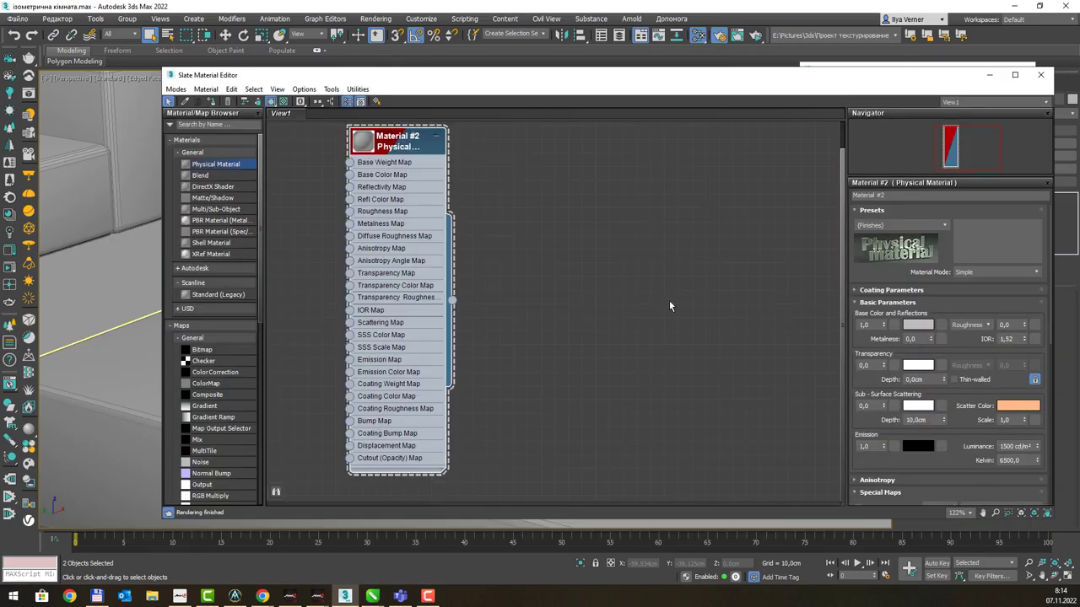
left_click(855, 303)
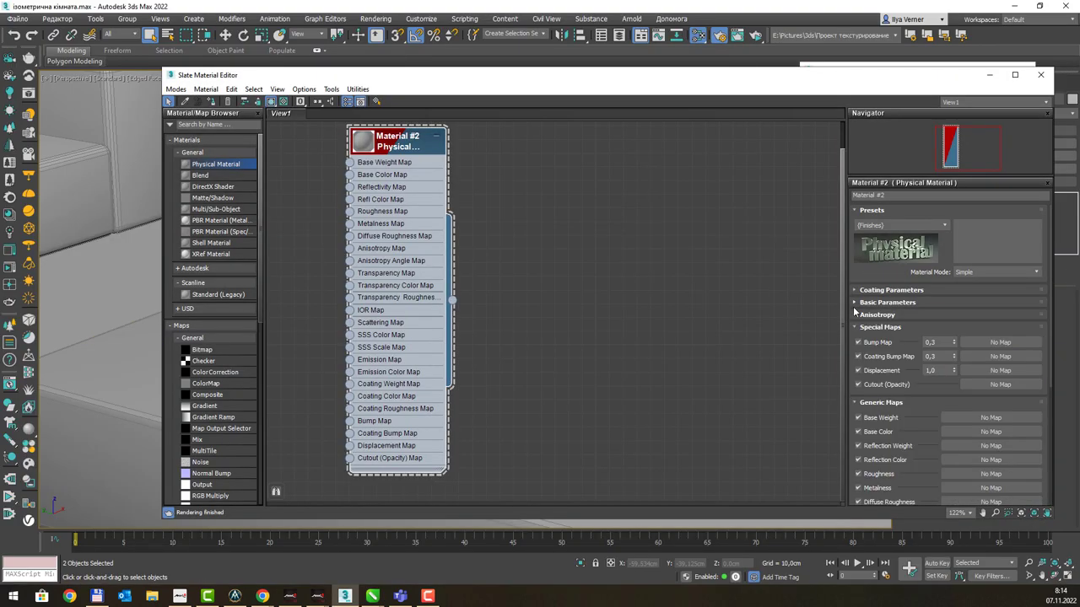
left_click(855, 316)
left_click(855, 317)
left_click(853, 327)
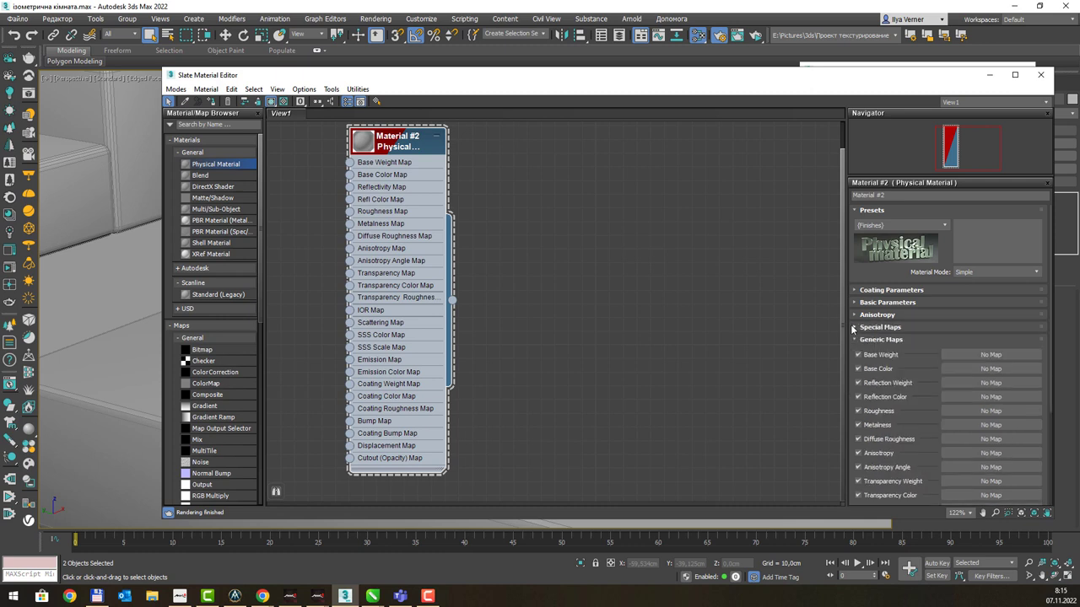
left_click(859, 340)
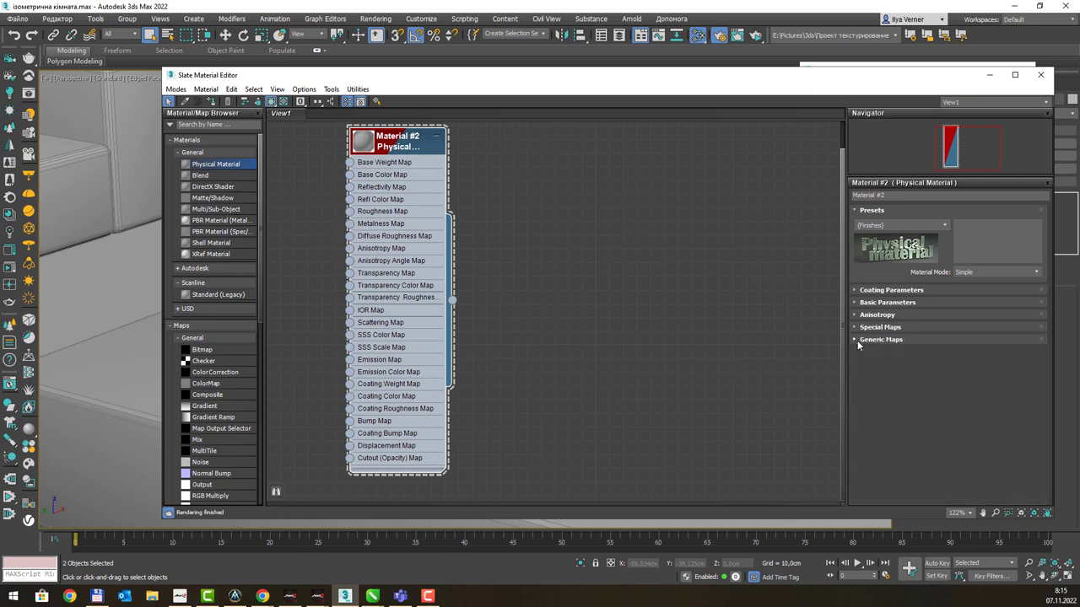
left_click(855, 210)
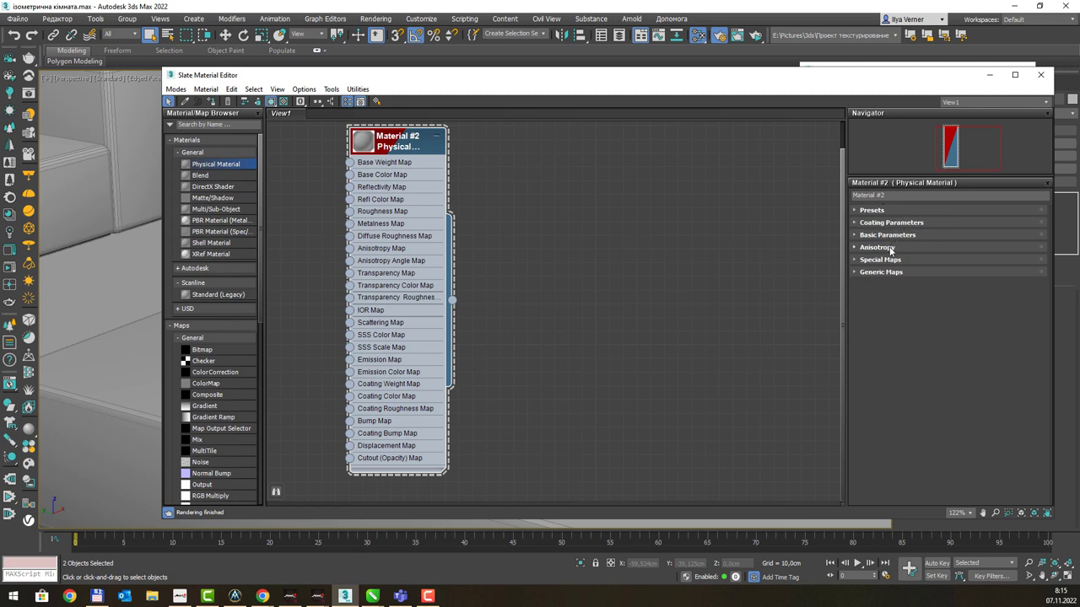
left_click(855, 211)
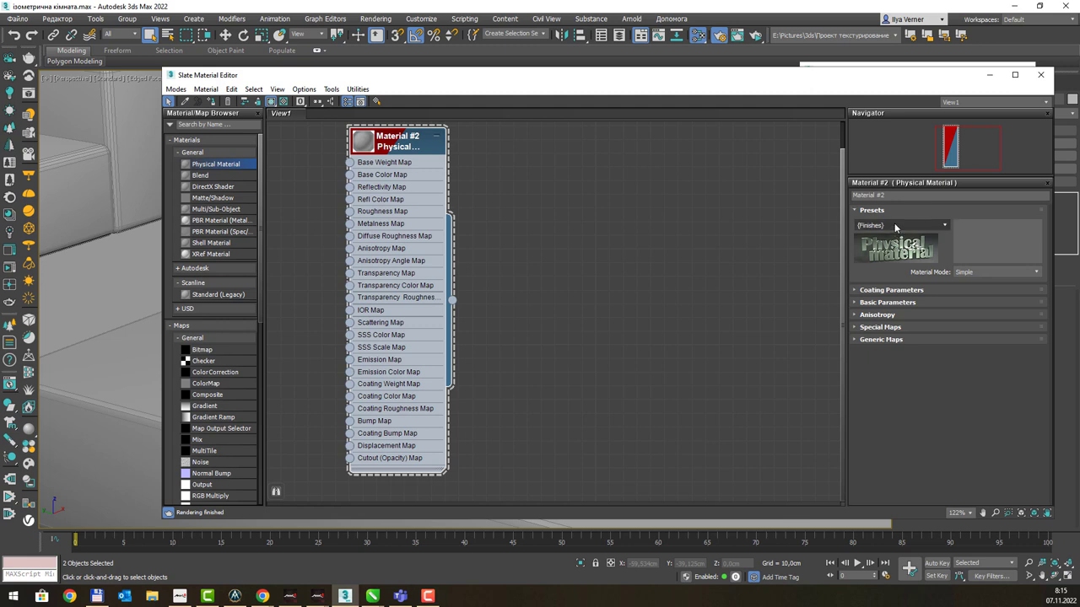
left_click(945, 224)
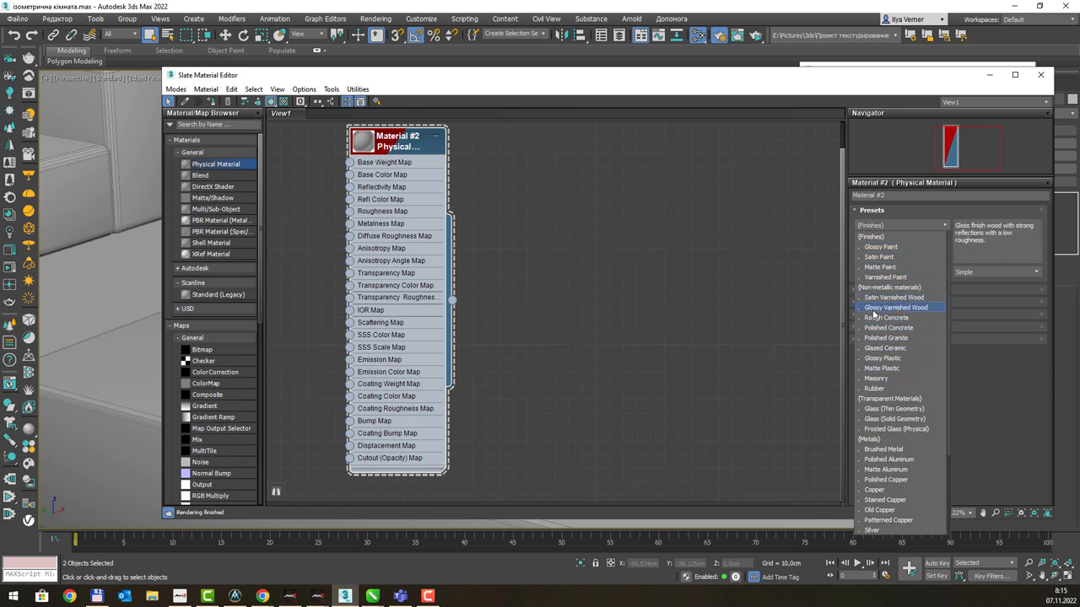
scroll(884, 483, "down", 3)
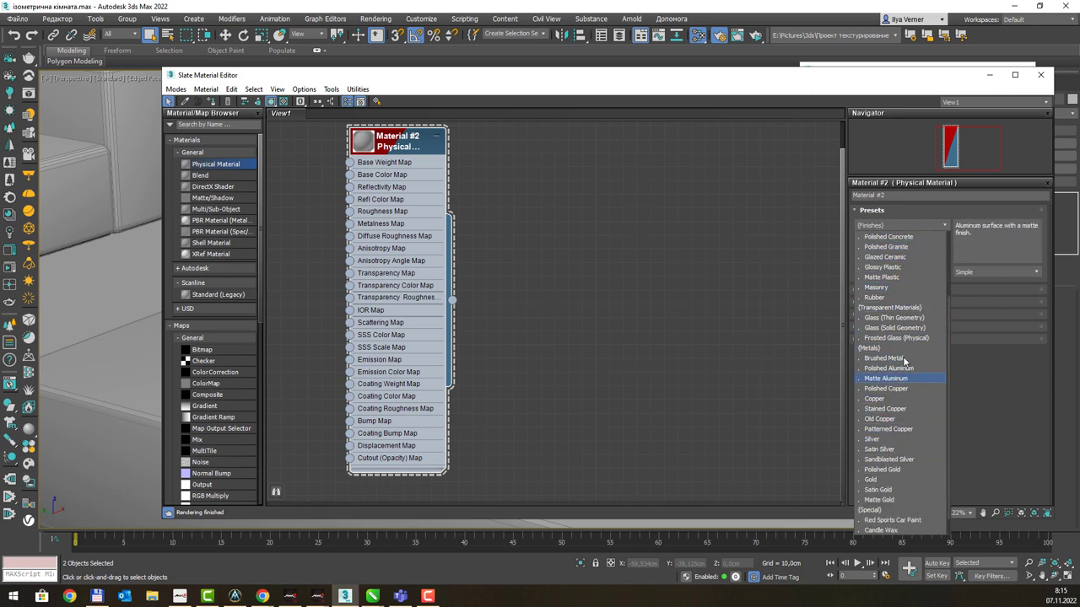
scroll(897, 345, "down", 1)
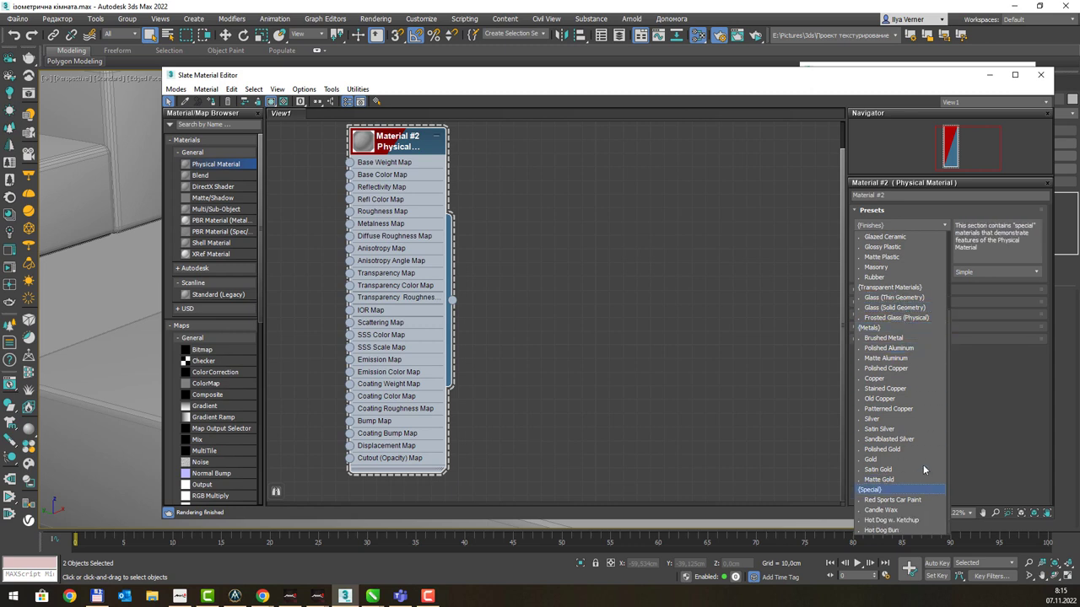
left_click(987, 428)
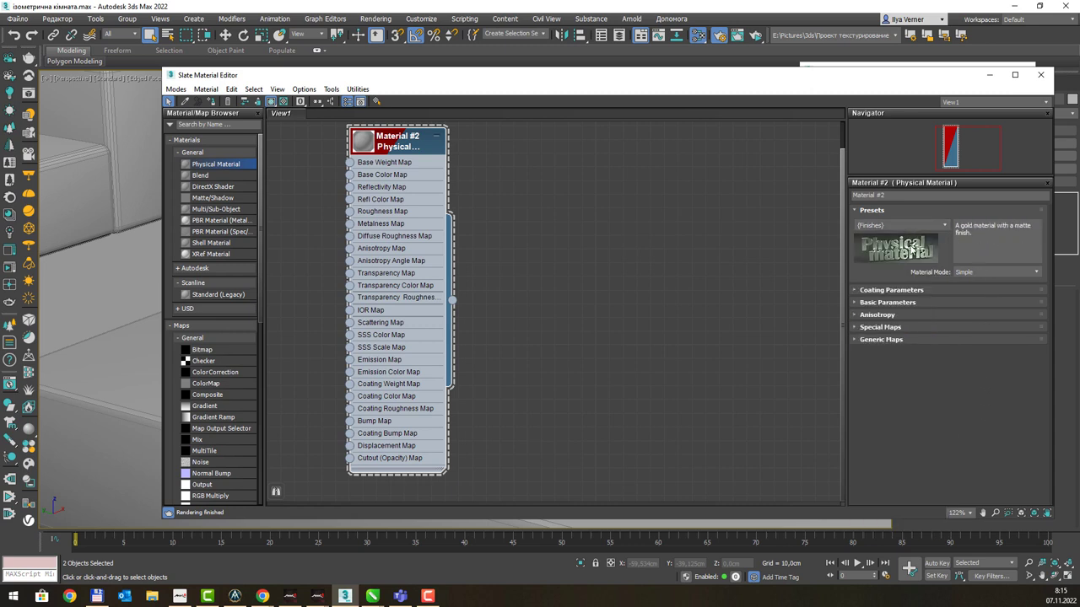
left_click(928, 222)
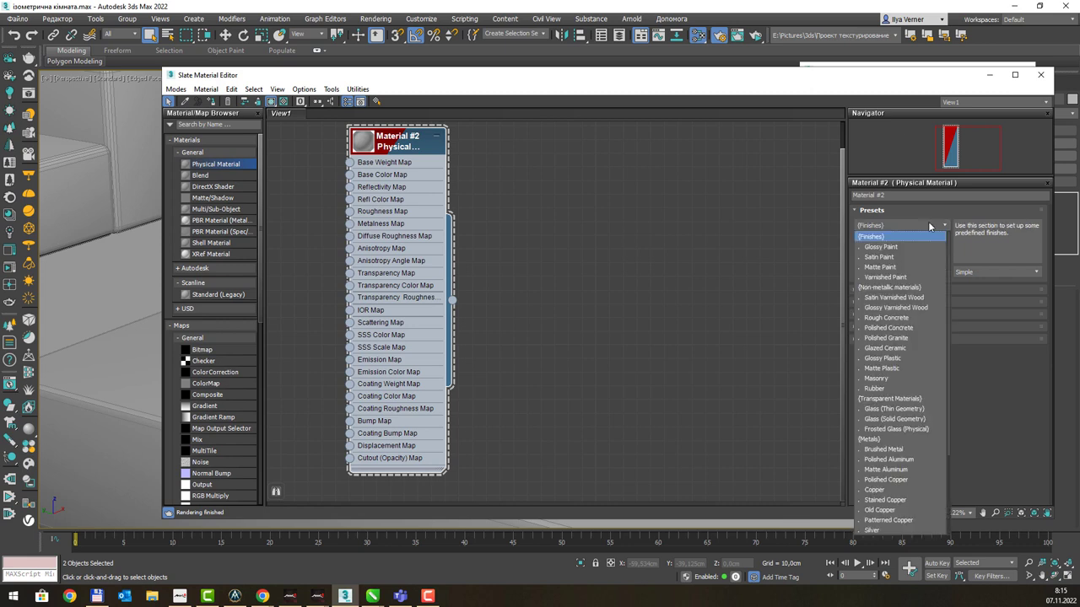
left_click(928, 222)
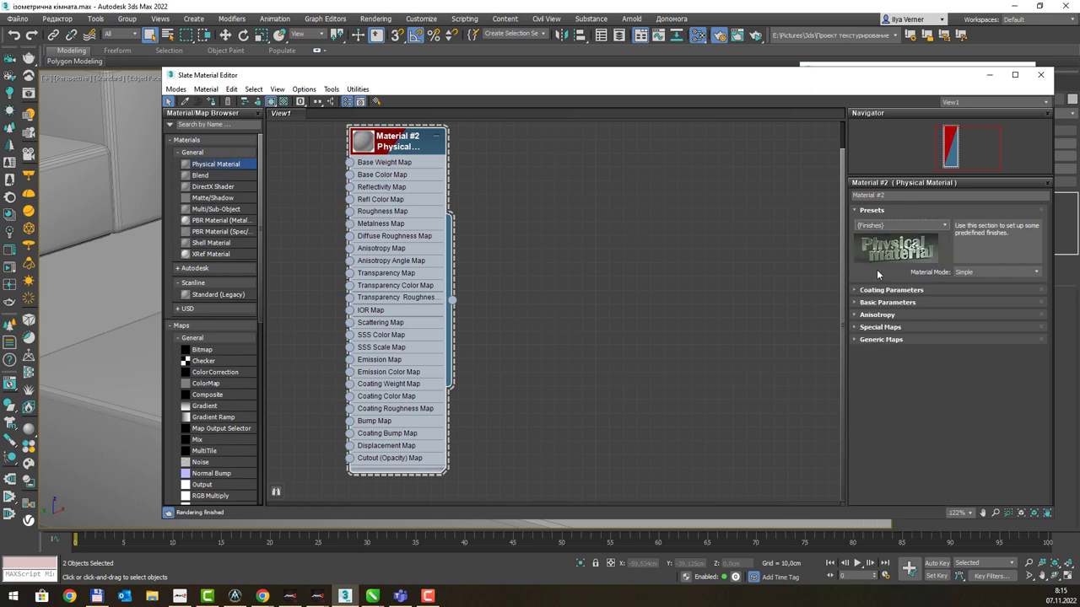
left_click(985, 271)
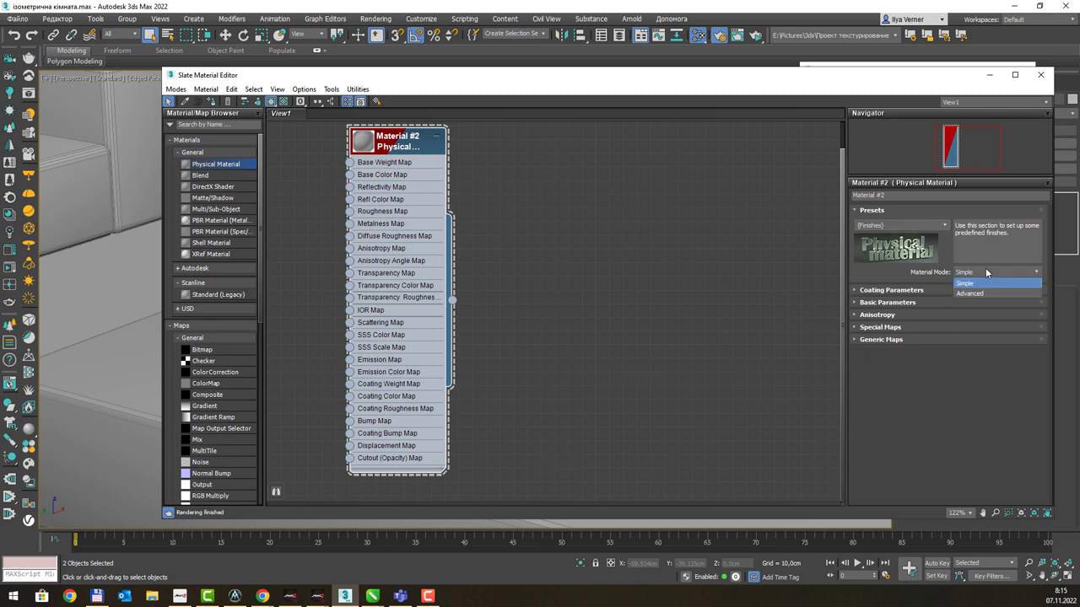
left_click(985, 271)
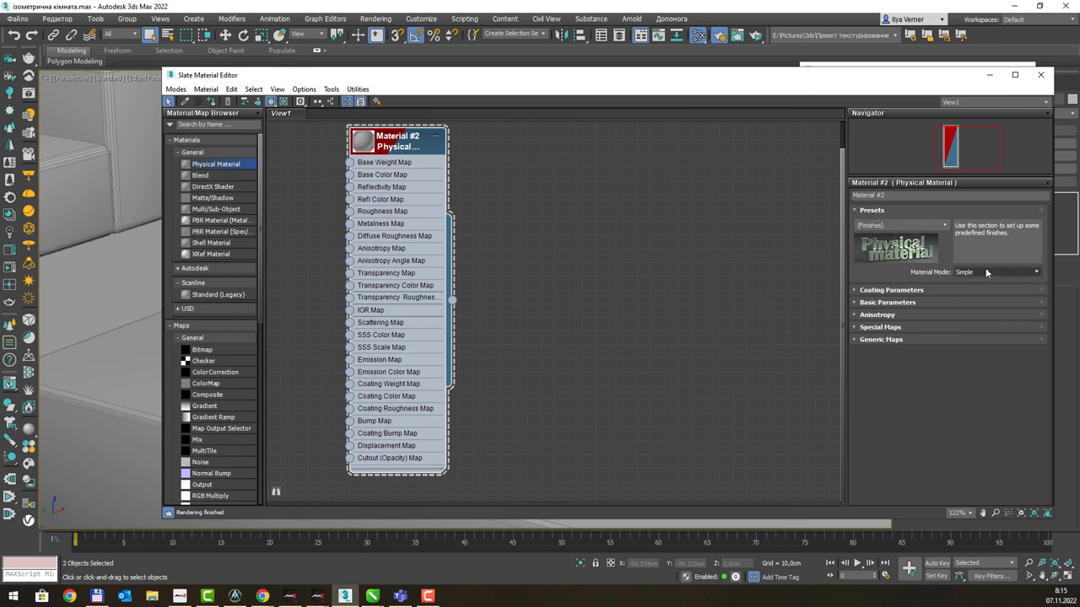
left_click(985, 268)
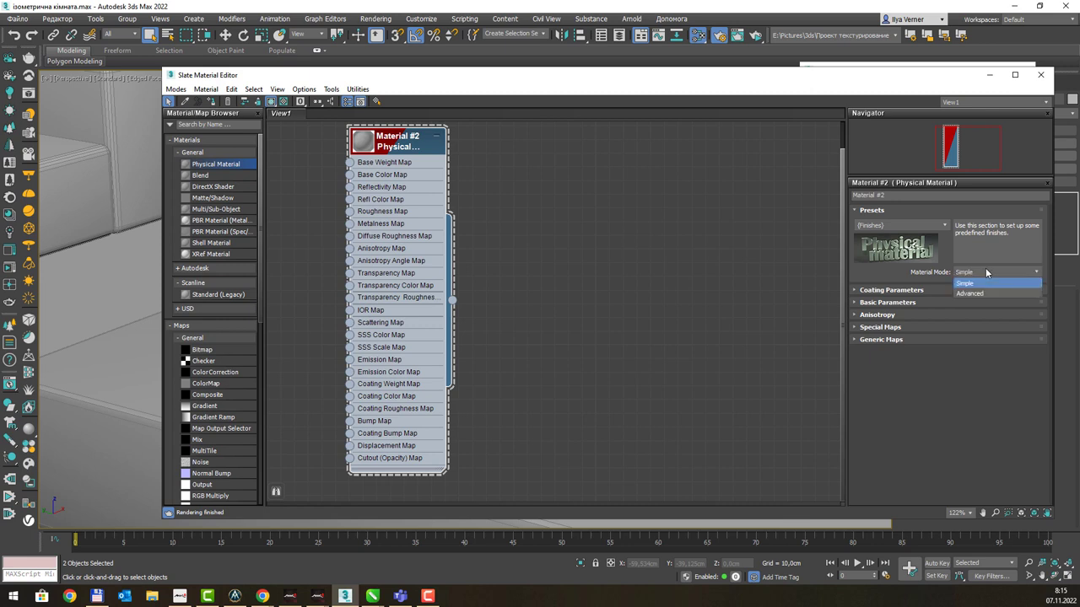
left_click(985, 269)
left_click(986, 268)
left_click(986, 268)
key("alt+Tab")
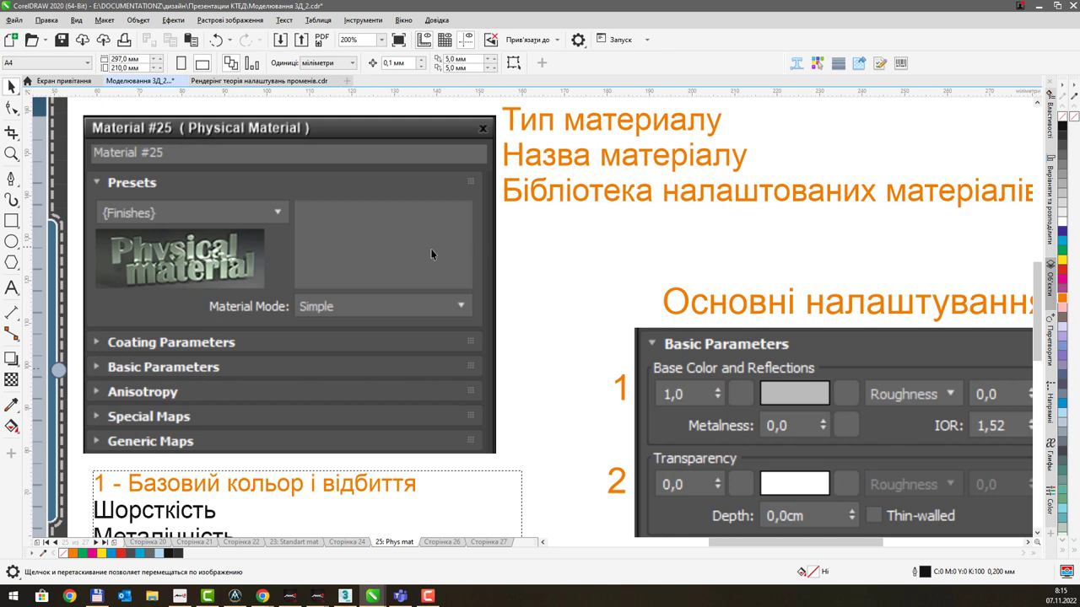
left_click_drag(335, 244, 347, 261)
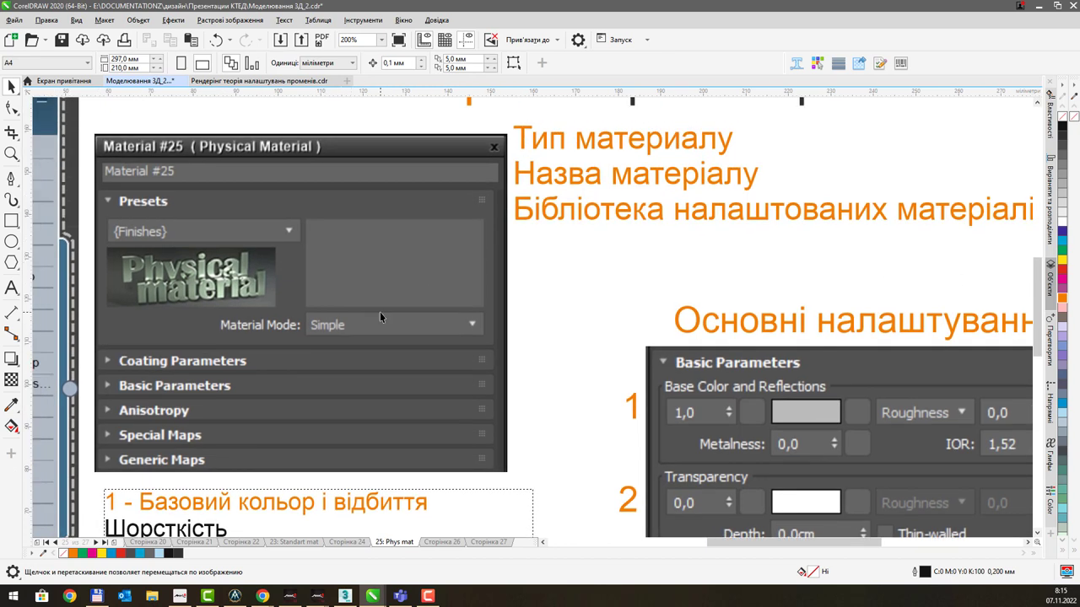
left_click_drag(672, 227, 646, 338)
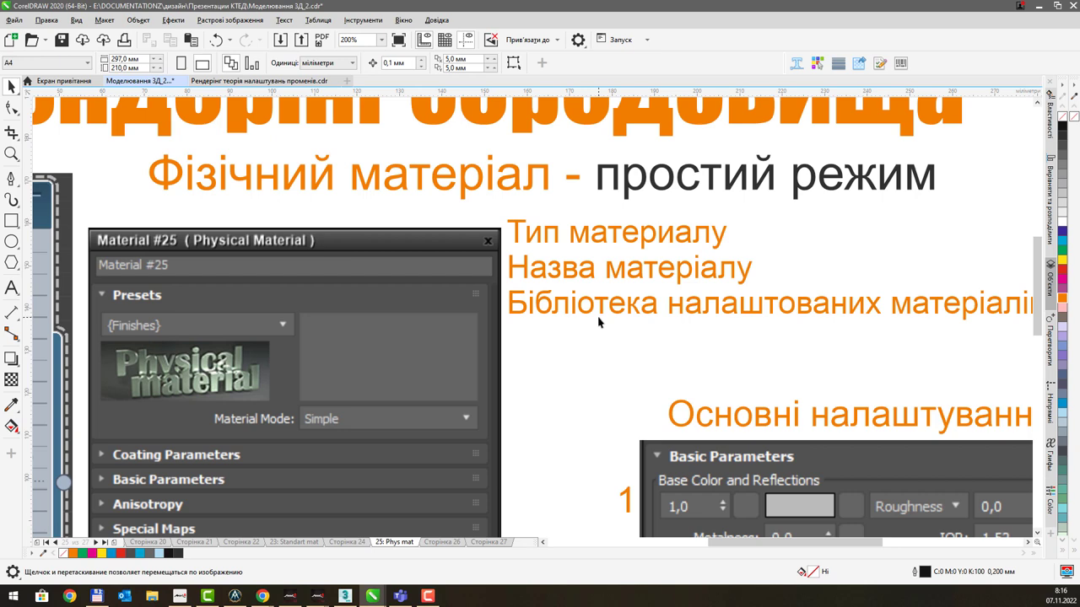
scroll(582, 295, "down", 2)
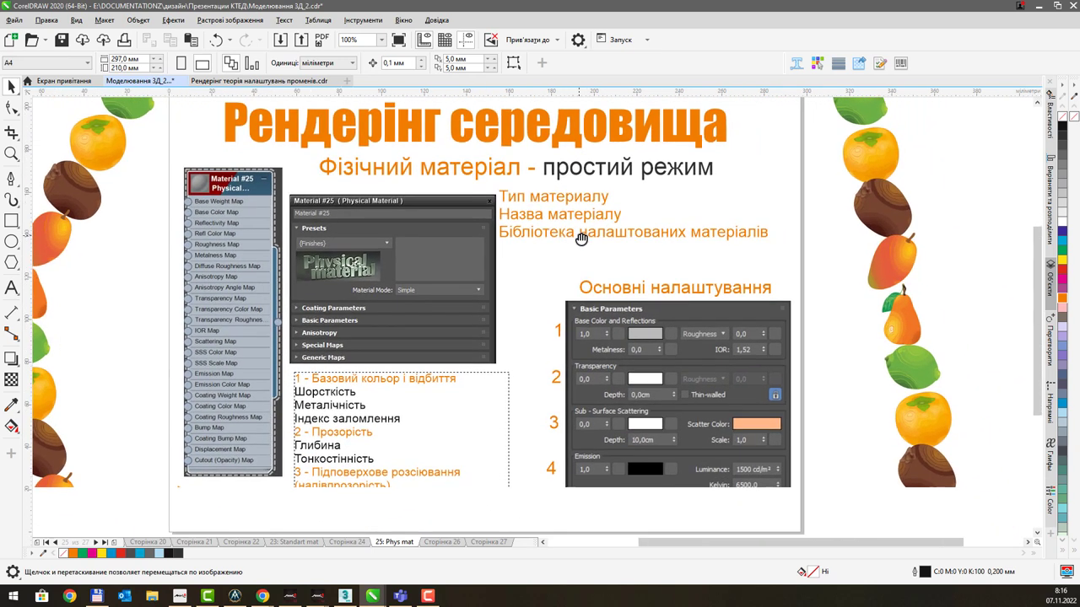
left_click_drag(582, 239, 577, 206)
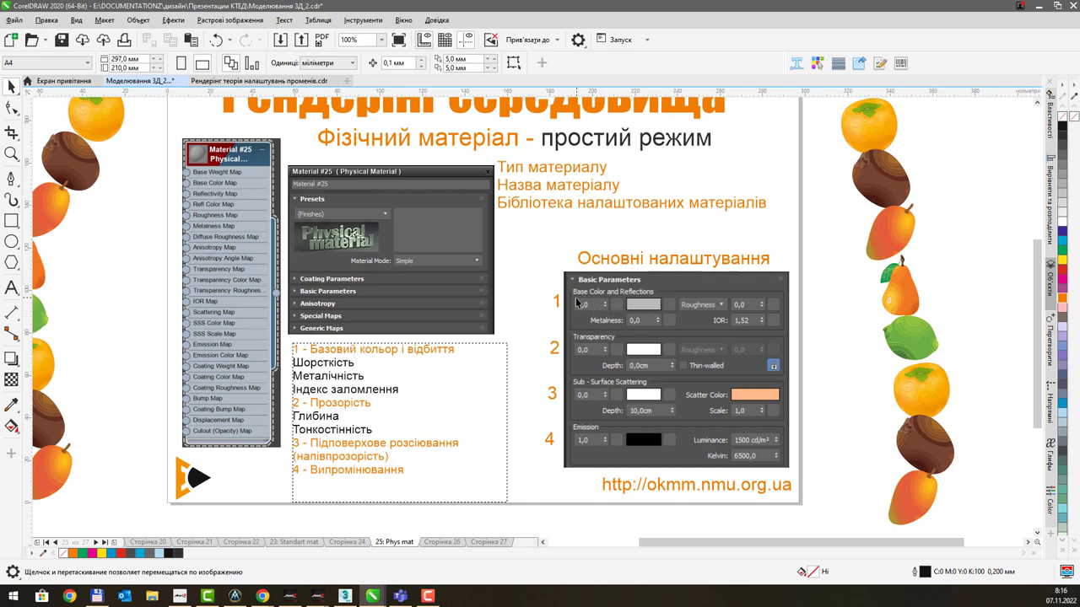
Step: Switch to the 'Рендеринг теорія налаштувань променів.cdr' document at its Рендеринг середовища page
scroll(650, 320, "up", 2)
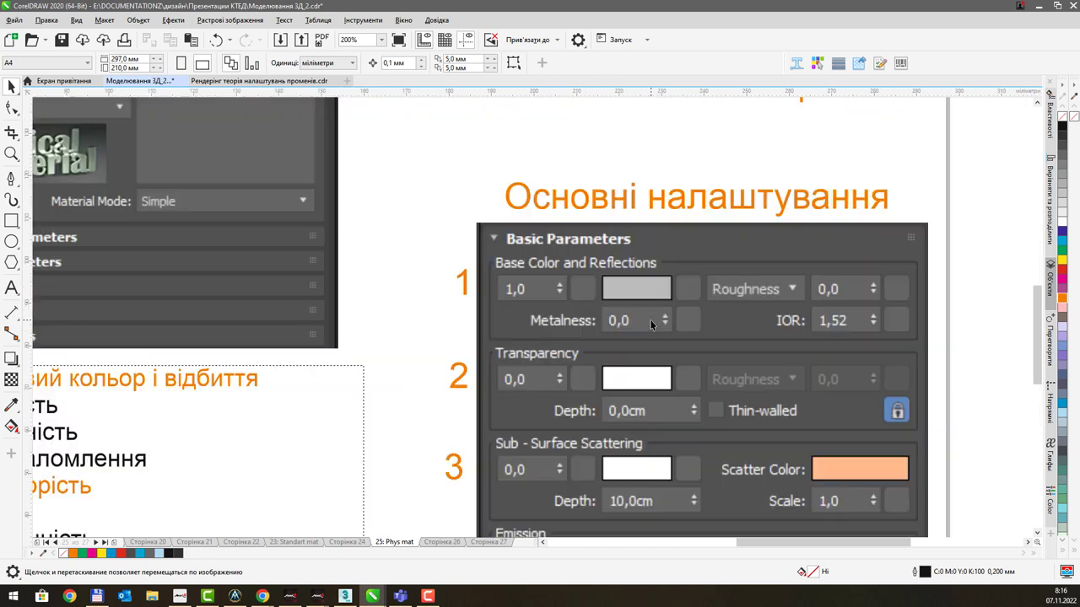
mouse_move(637, 280)
left_mouse_down()
mouse_move(723, 221)
mouse_move(747, 220)
left_mouse_up()
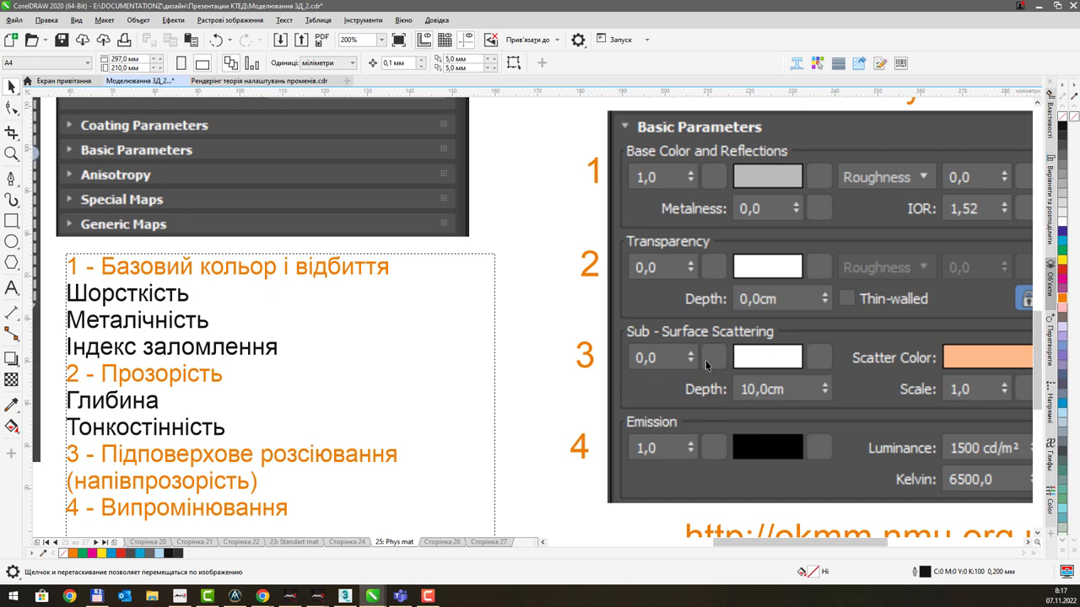
mouse_move(63, 80)
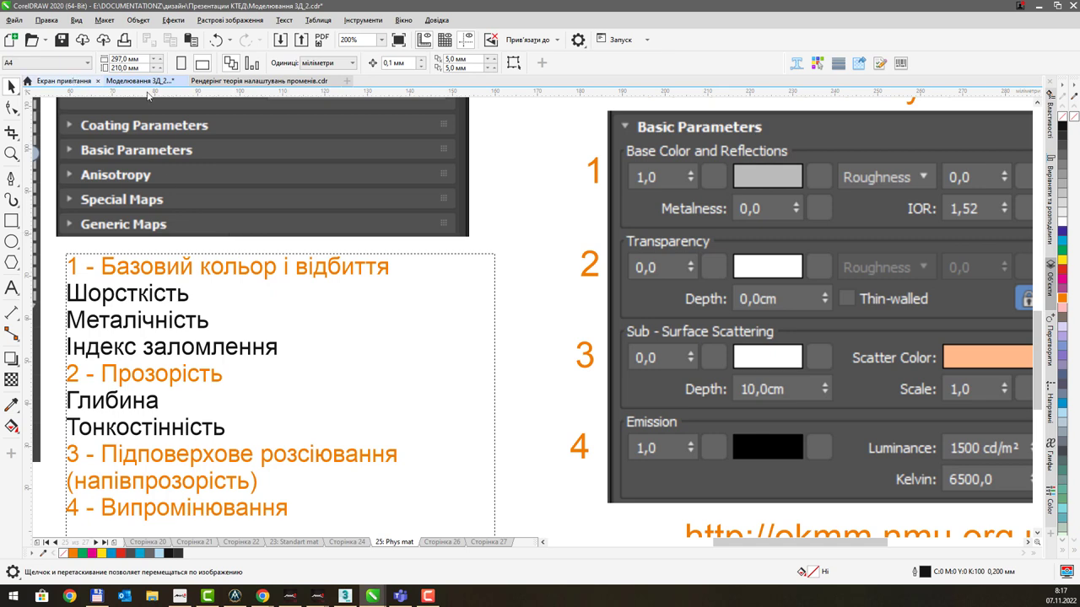
left_click(232, 81)
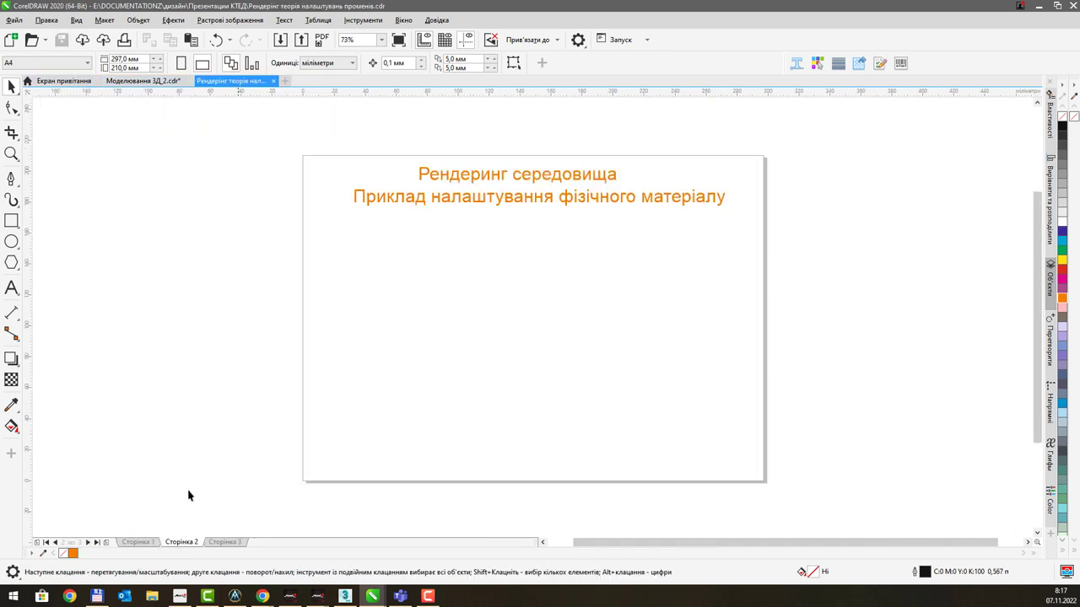
Step: Go to page 1 and zoom and pan onto the Reflections and Diffuse light diagrams
left_click(139, 542)
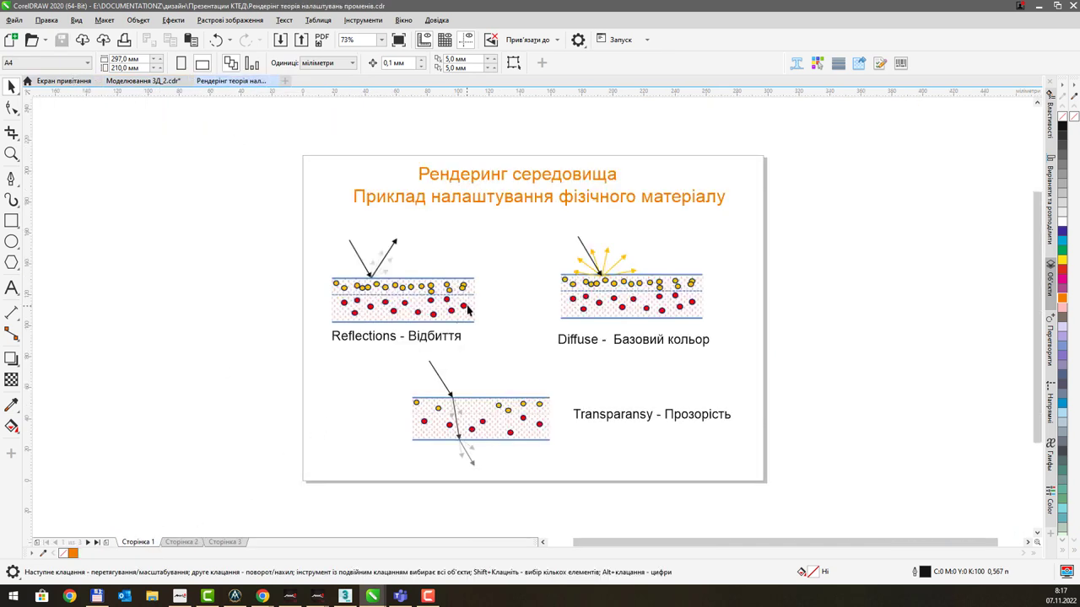
middle_click_drag(467, 310, 473, 310)
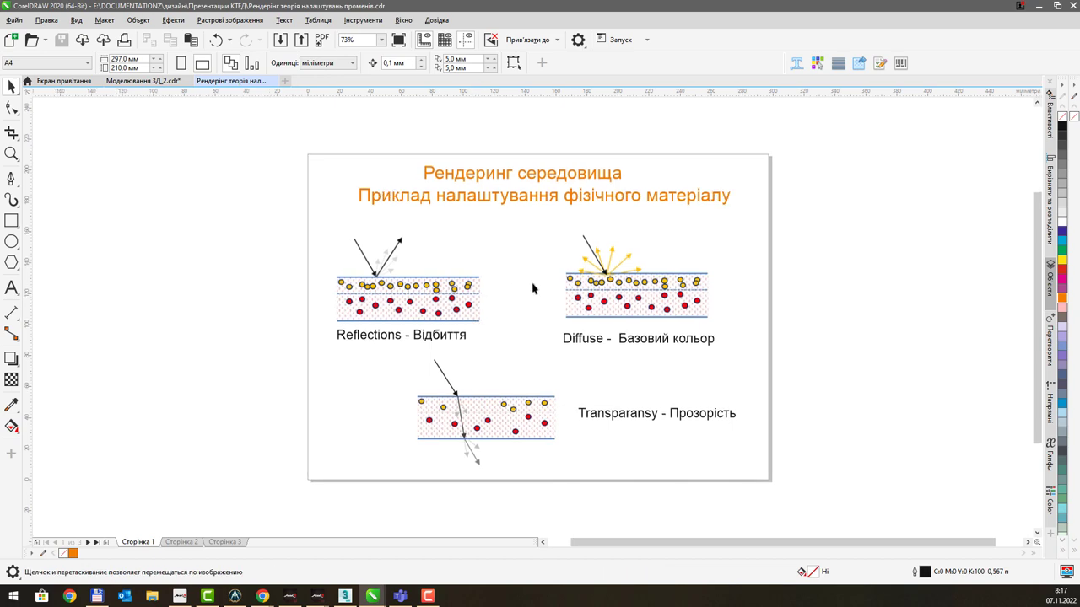
scroll(532, 289, "up", 3)
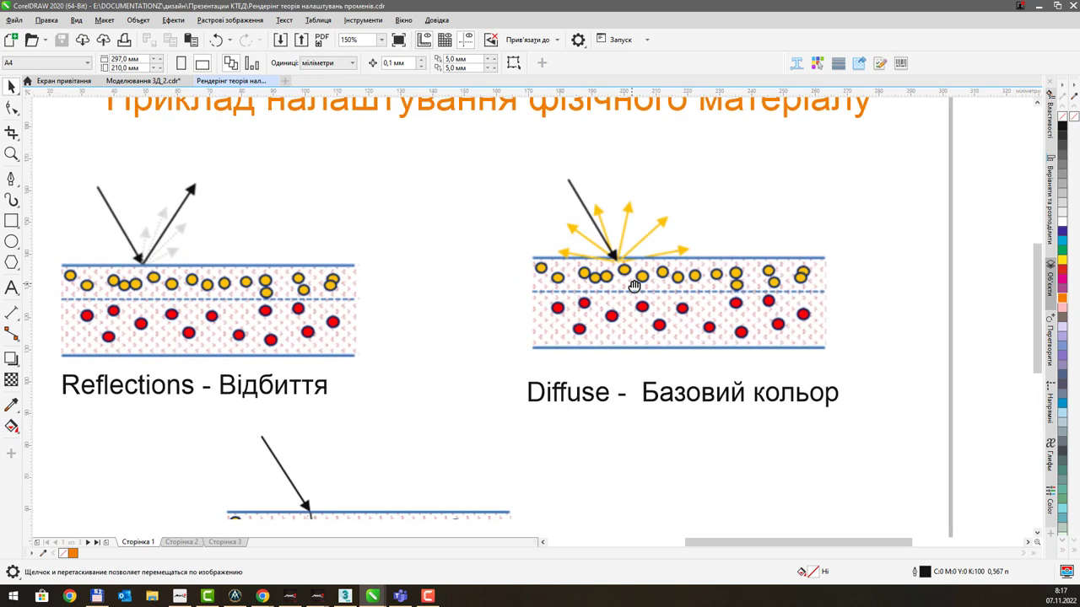
middle_click_drag(634, 286, 627, 305)
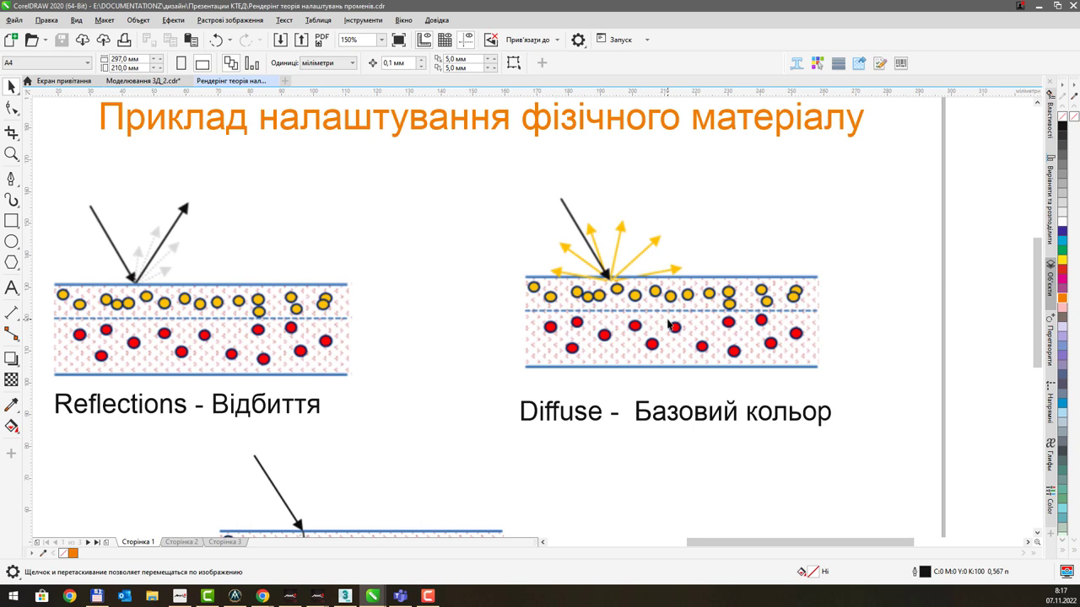
middle_click_drag(671, 325, 734, 348)
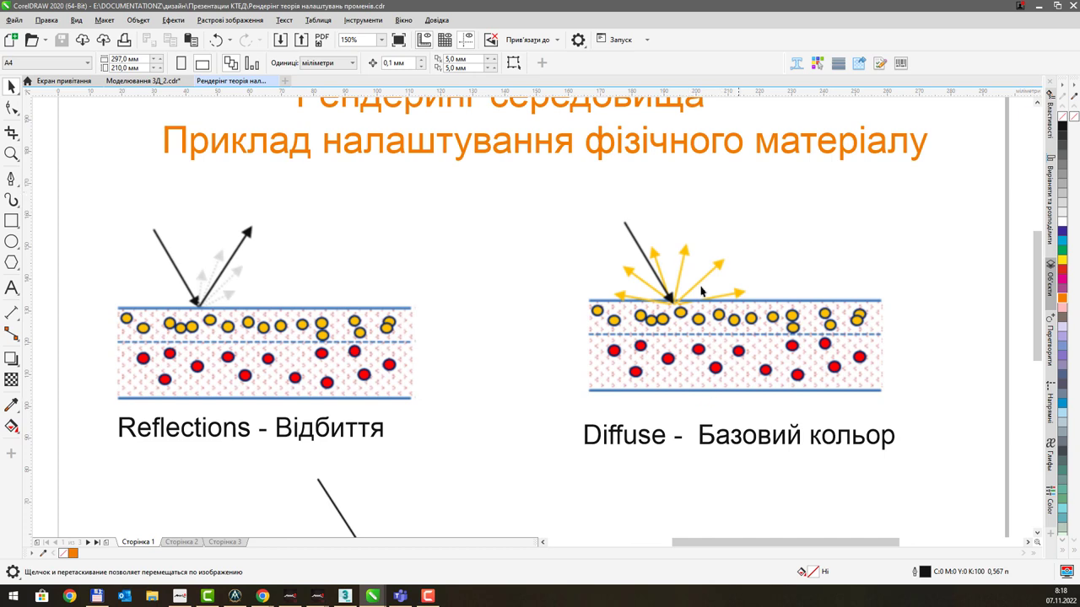
middle_click_drag(481, 340, 562, 334)
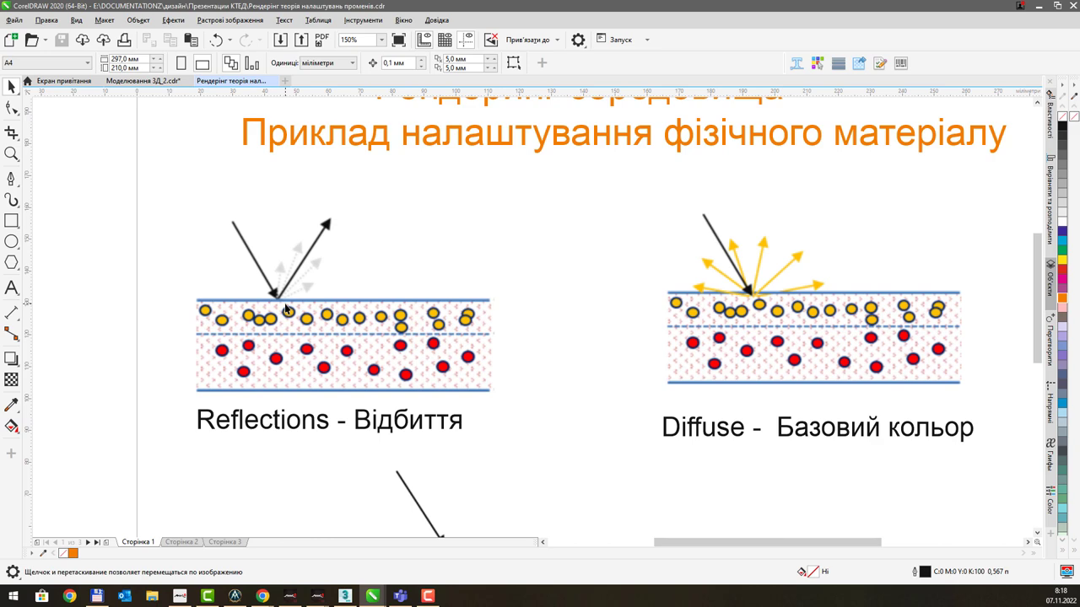
left_click_drag(586, 339, 545, 238)
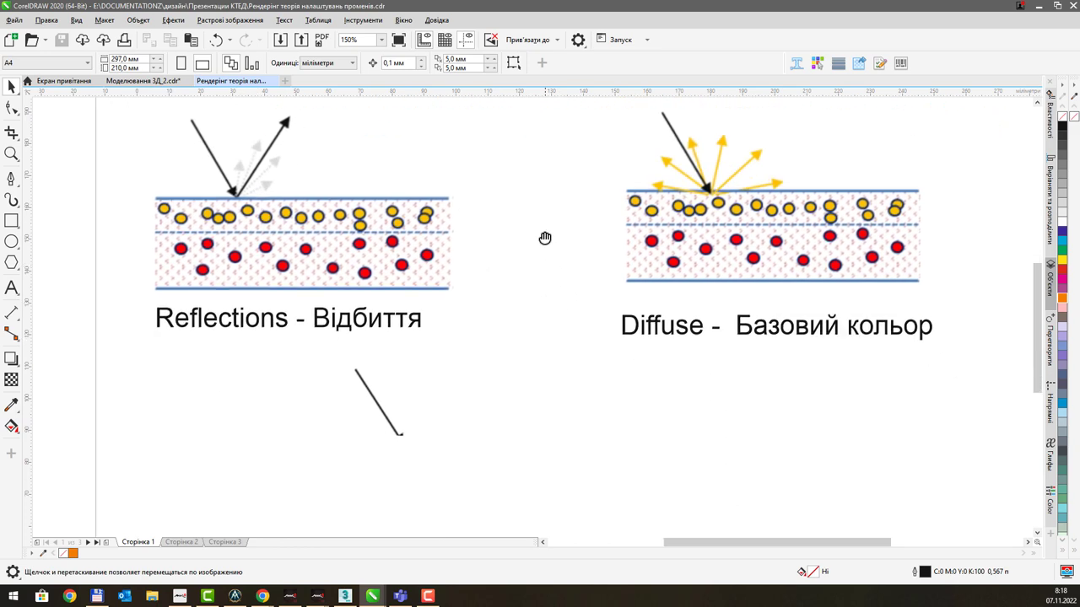
mouse_move(578, 354)
left_mouse_down()
mouse_move(562, 295)
mouse_move(569, 308)
left_mouse_up()
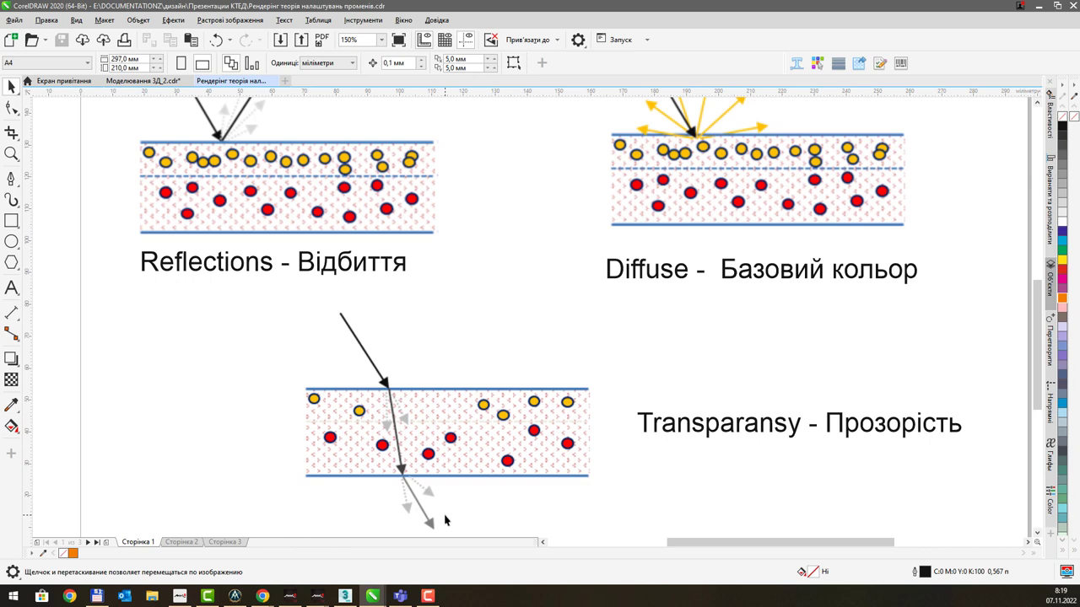
left_click_drag(445, 521, 455, 478)
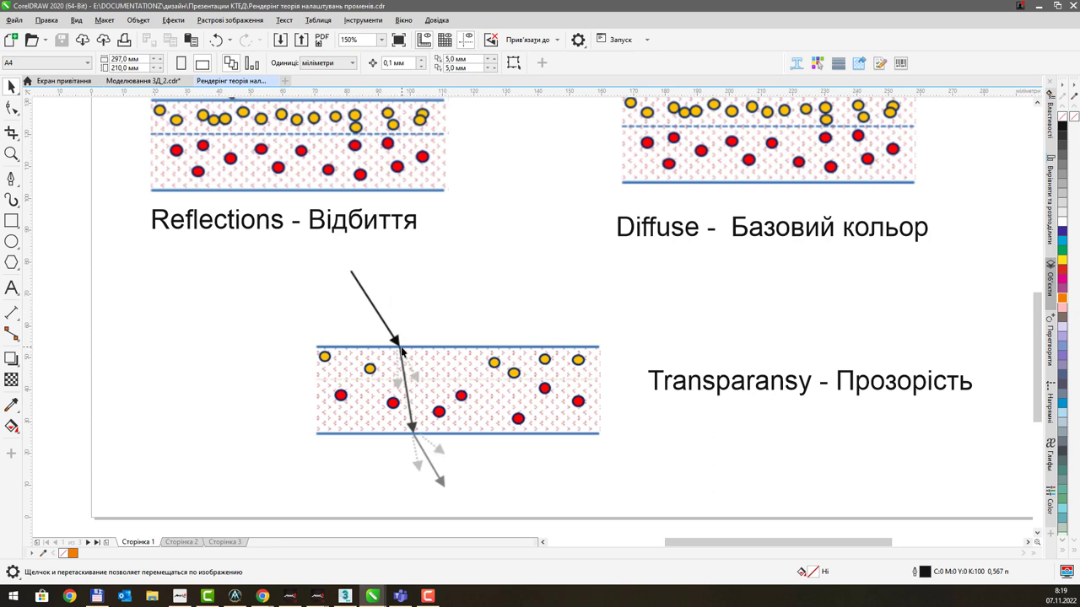
left_click(263, 596)
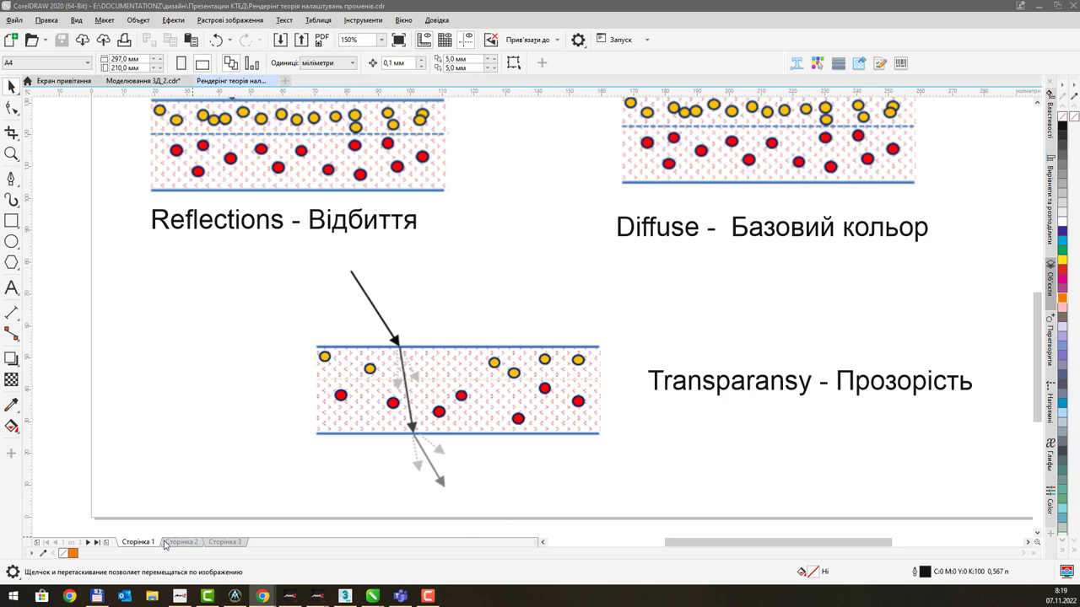
left_click(140, 81)
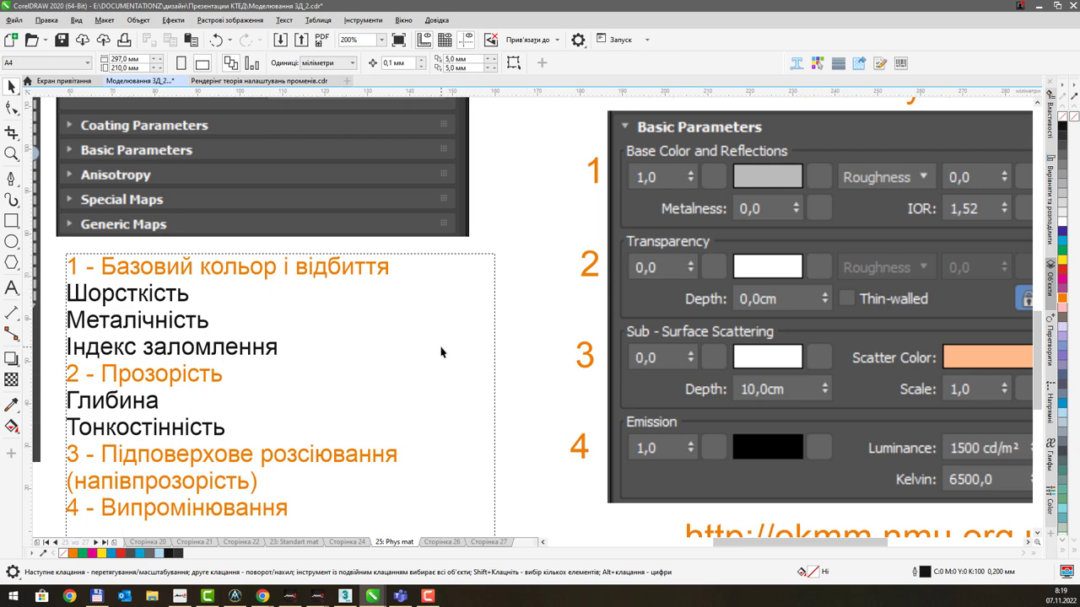
Step: Return to the Моделювання 3Д_2 Phys mat page showing the IOR 1,52 settings screenshot
mouse_move(449, 387)
middle_mouse_down()
mouse_move(445, 366)
mouse_move(436, 391)
mouse_move(445, 398)
middle_mouse_up()
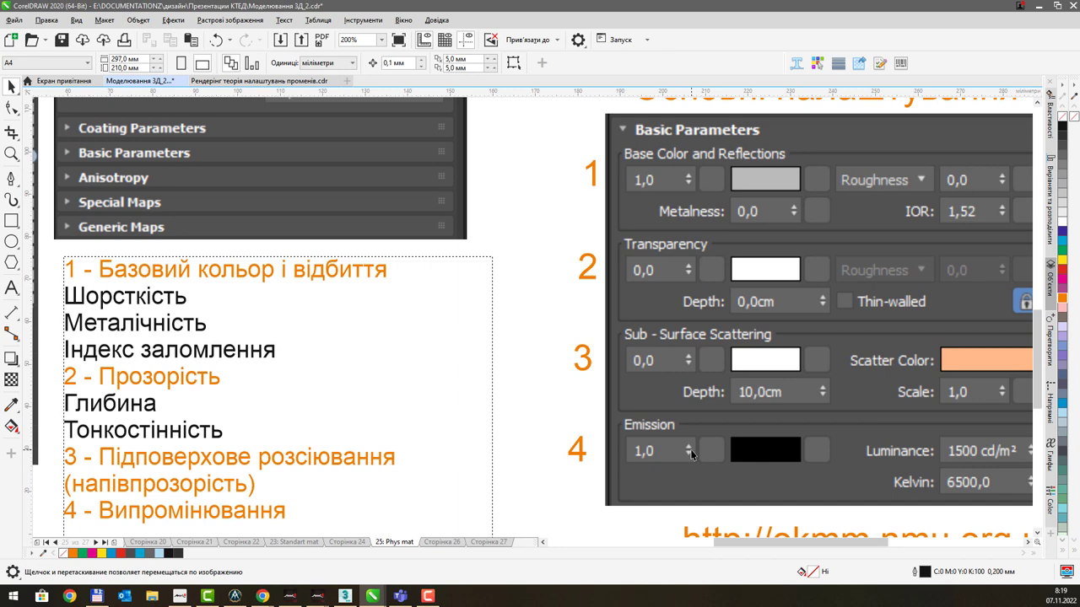
left_click(263, 596)
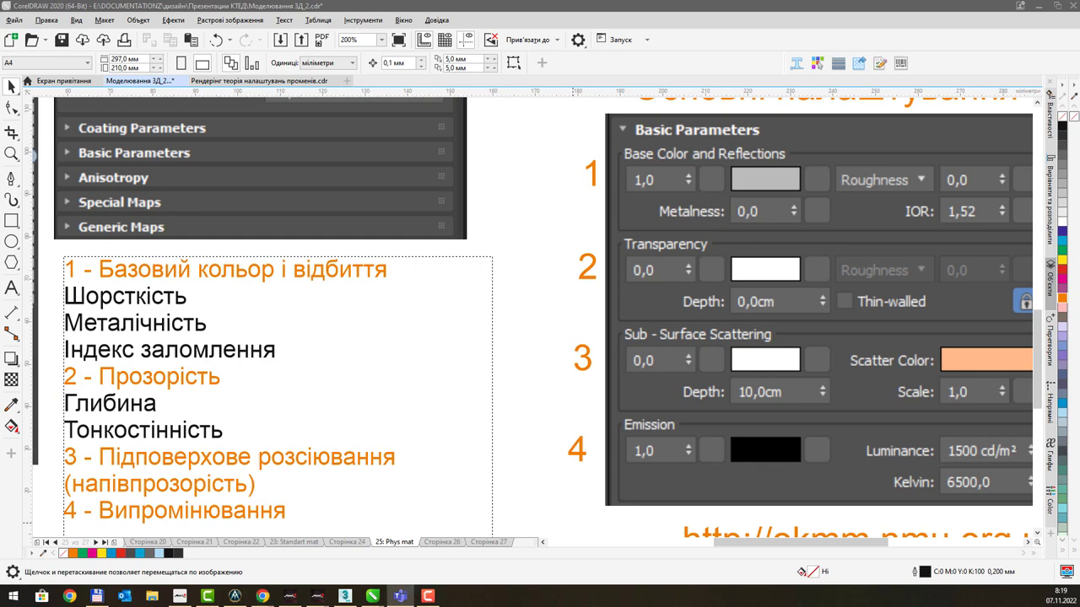
Step: Move the Slate Material Editor off the vases and books and stretch it taller
key("alt+Tab")
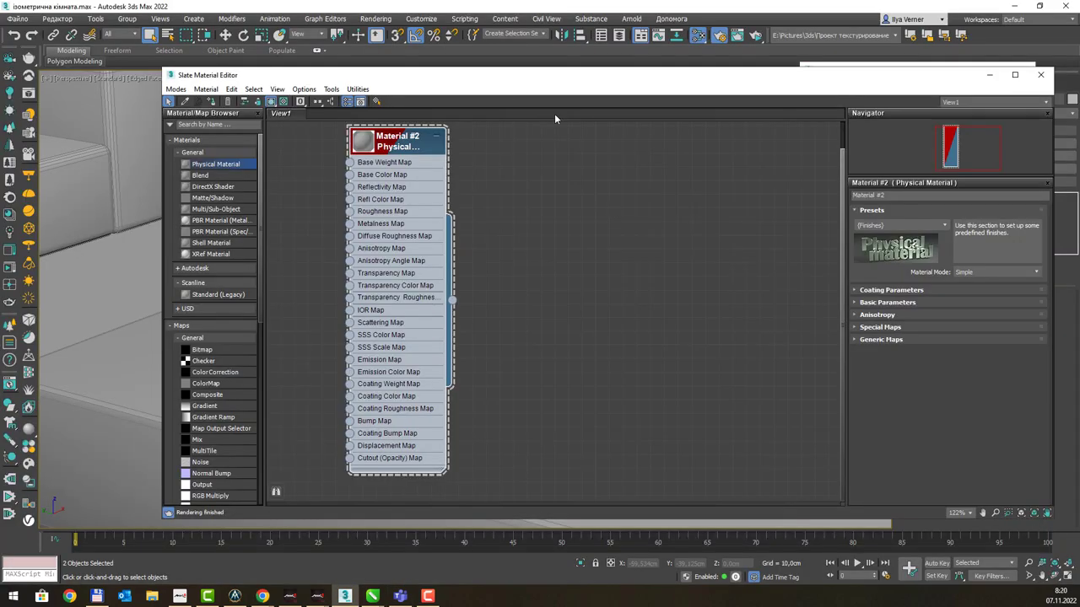
left_click_drag(496, 82, 641, 120)
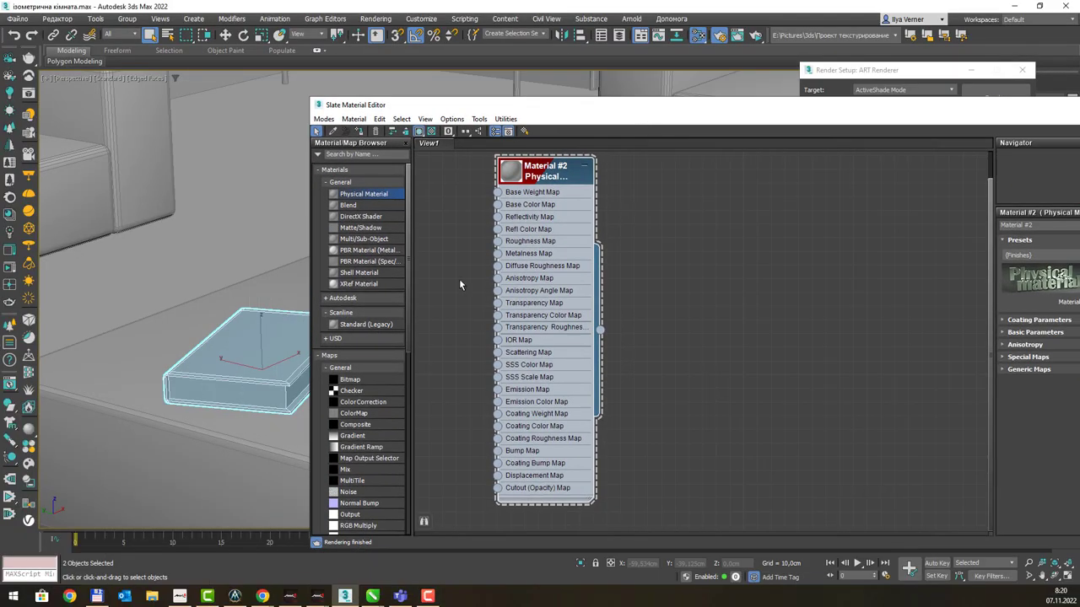
mouse_move(329, 113)
left_mouse_down()
mouse_move(714, 246)
mouse_move(606, 159)
left_mouse_up()
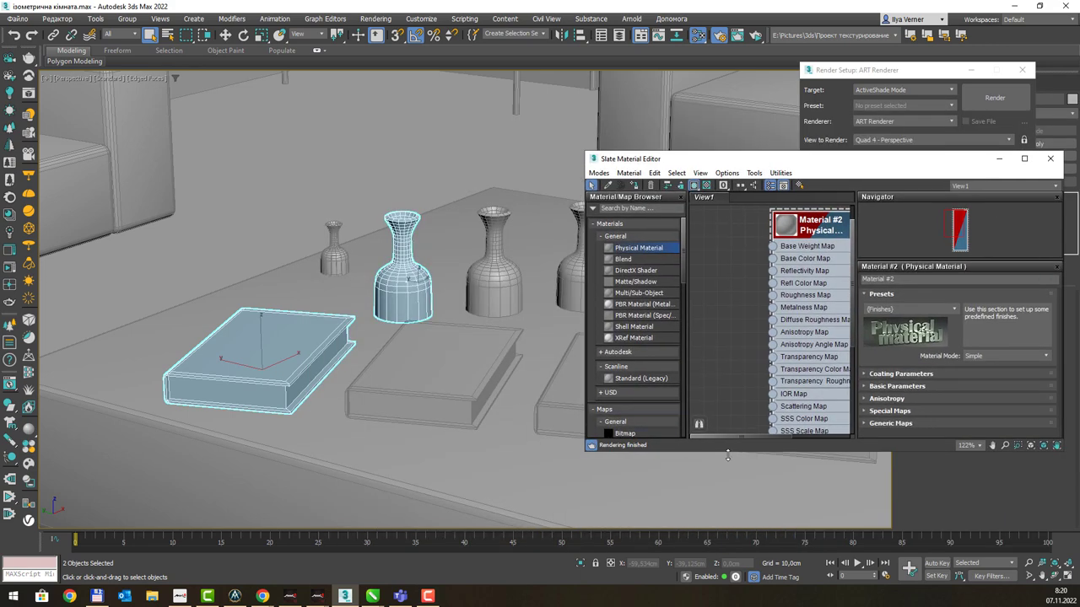
left_click_drag(730, 452, 731, 544)
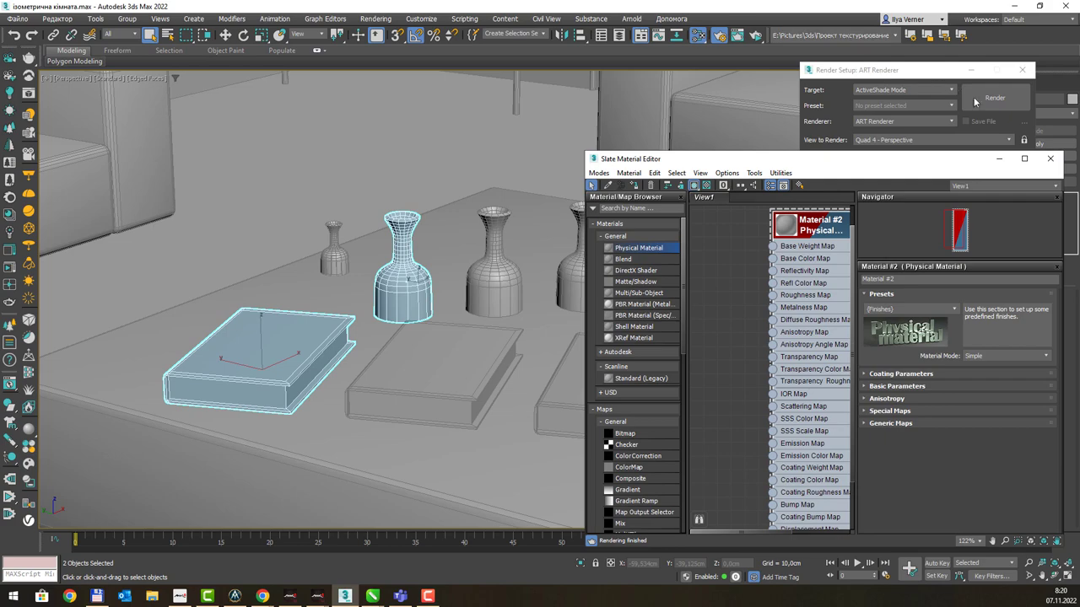
Step: Start the ActiveShade render preview and move the preview and Render Setup windows aside
left_click(977, 96)
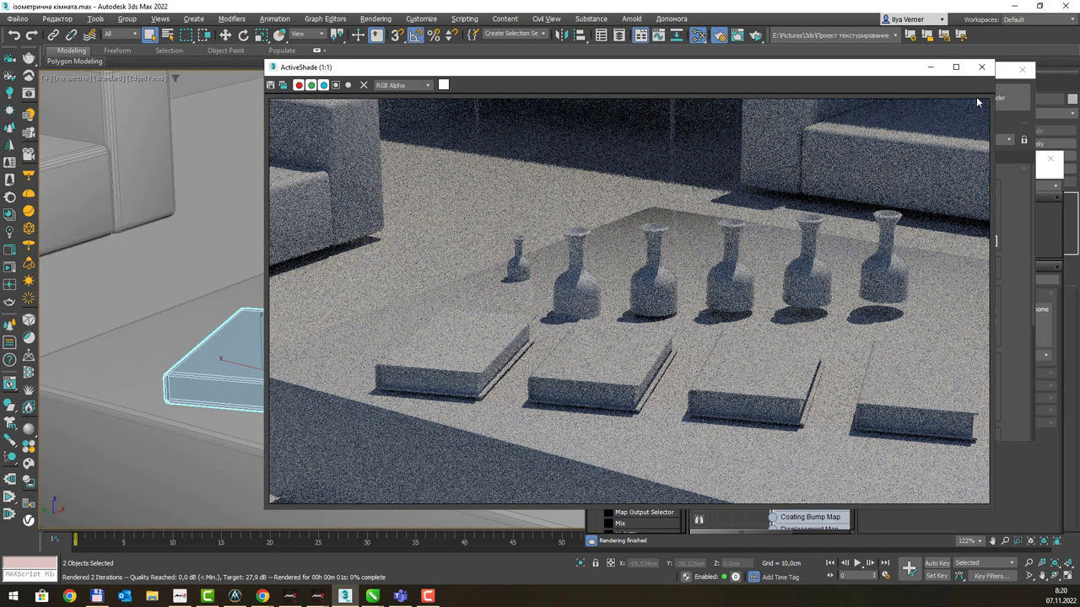
mouse_move(785, 74)
left_mouse_down()
mouse_move(532, 40)
mouse_move(542, 23)
left_mouse_up()
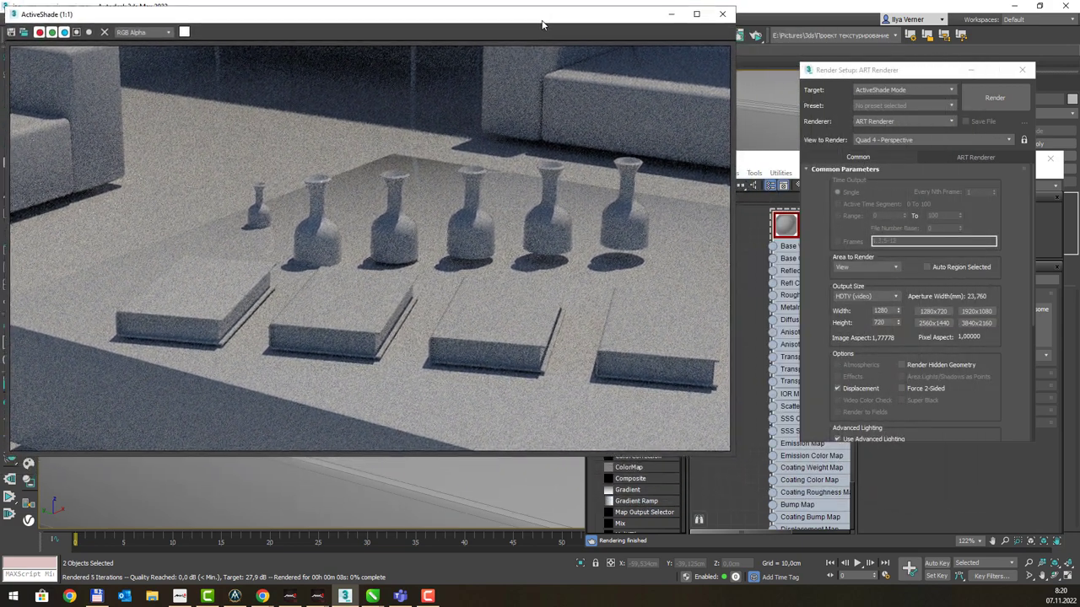
left_click_drag(912, 70, 948, 9)
Step: Reposition the material editor and expand Material #2's Basic Parameters
left_click(775, 166)
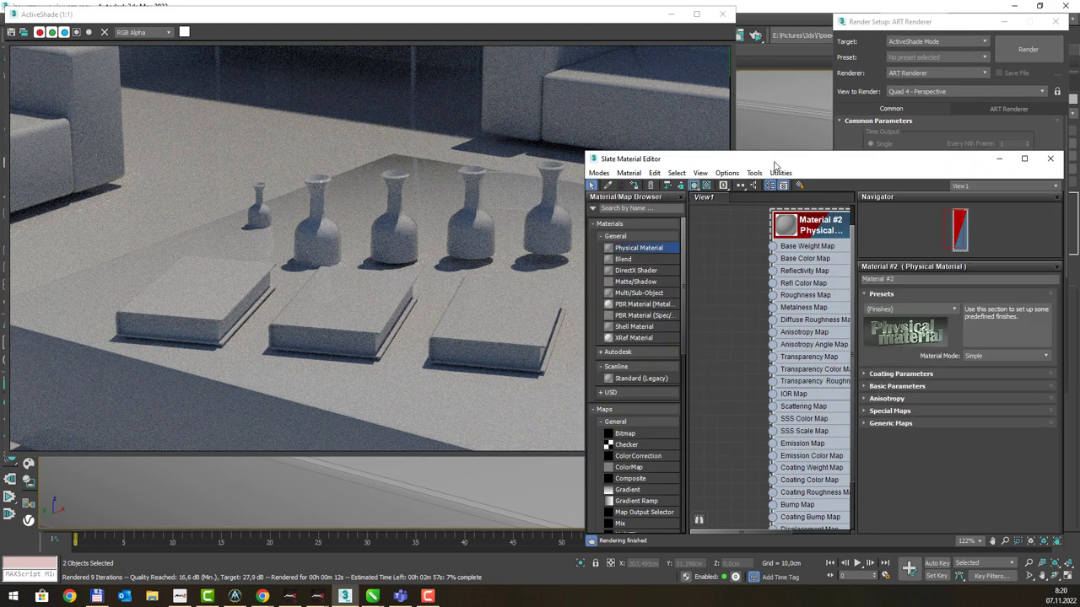
left_click_drag(775, 164, 884, 119)
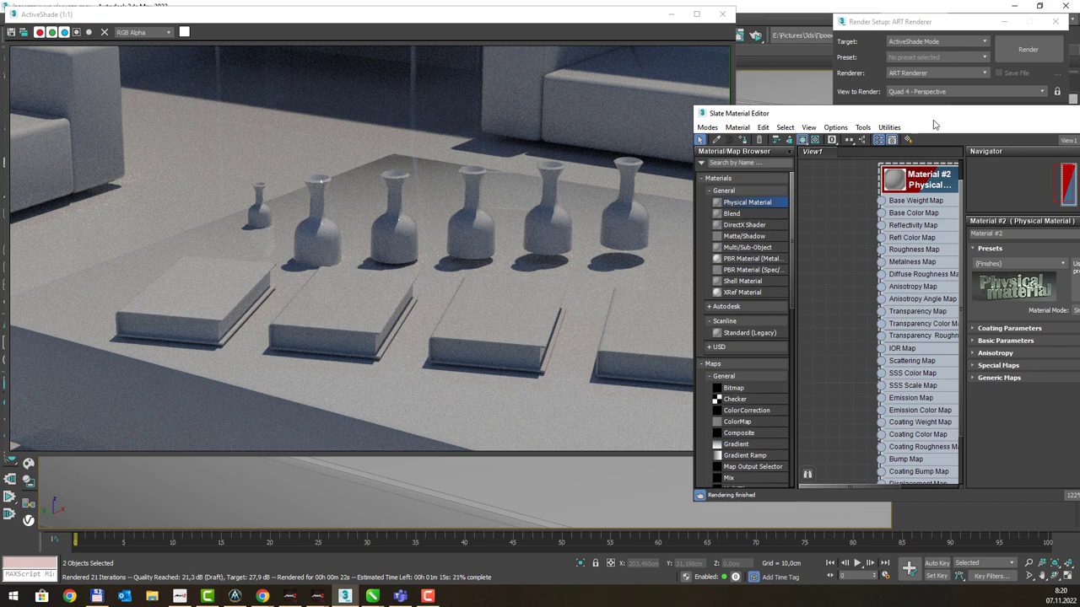
left_click_drag(844, 113, 658, 138)
left_click(665, 207)
left_click_drag(666, 207, 652, 204)
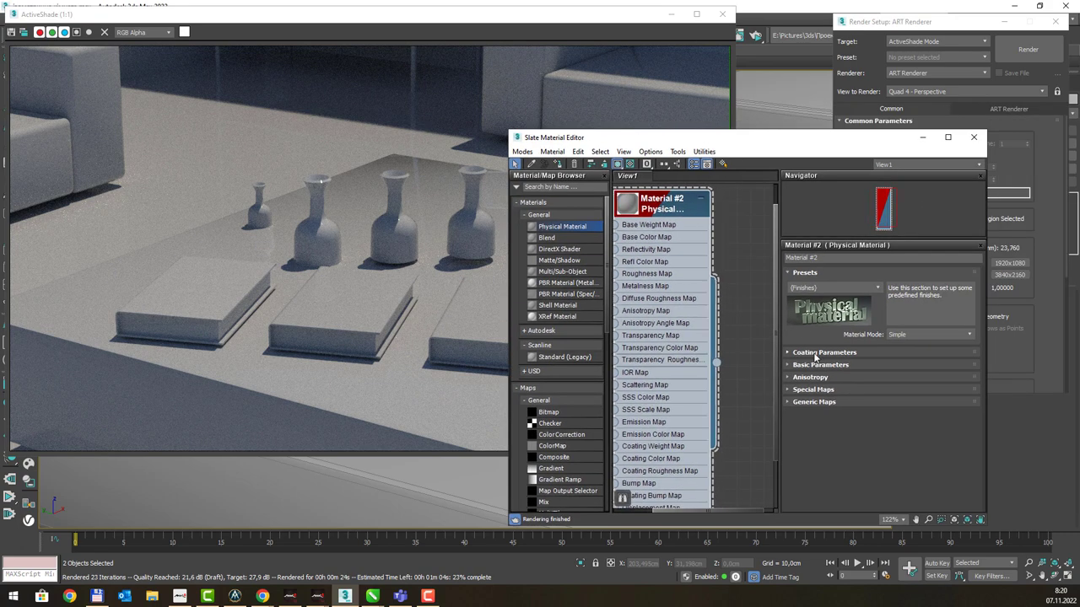
left_click(787, 364)
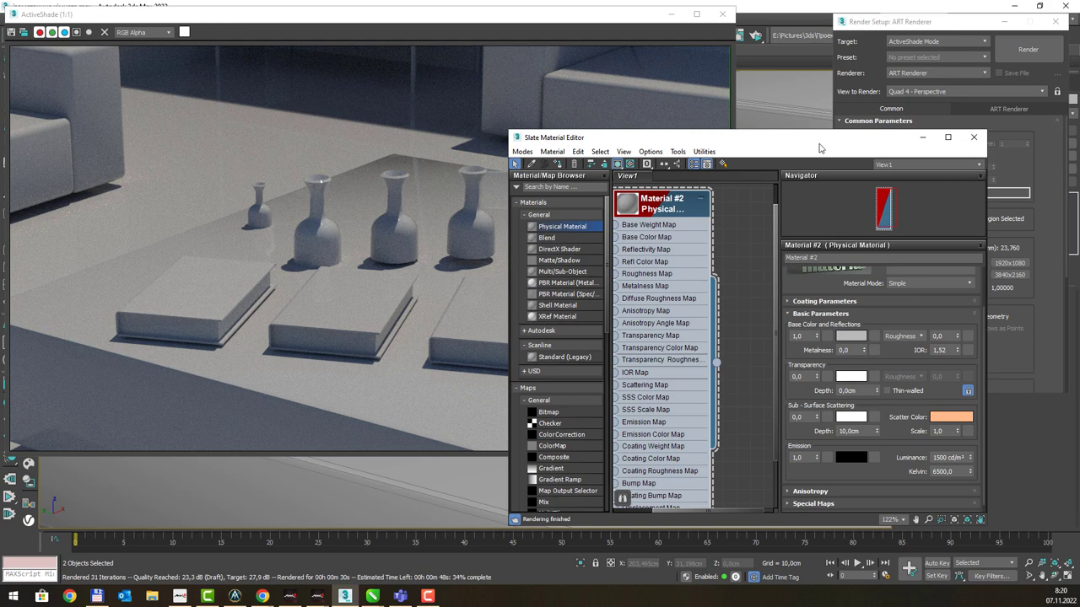
left_click_drag(819, 139, 866, 67)
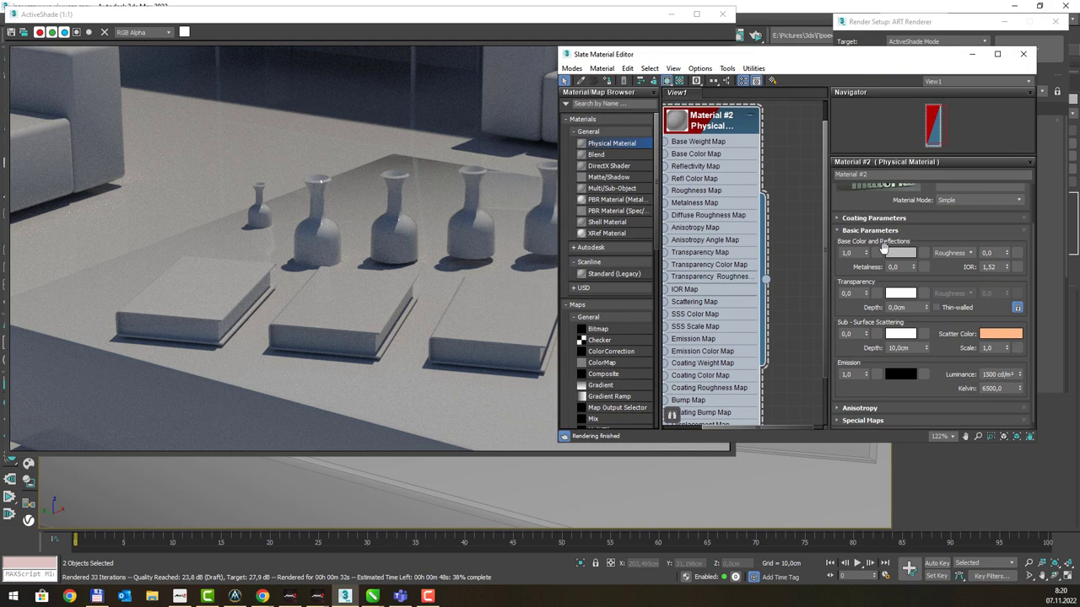
Step: Try a saturated yellow base colour for Material #2, then cancel the Color Selector
left_click(899, 254)
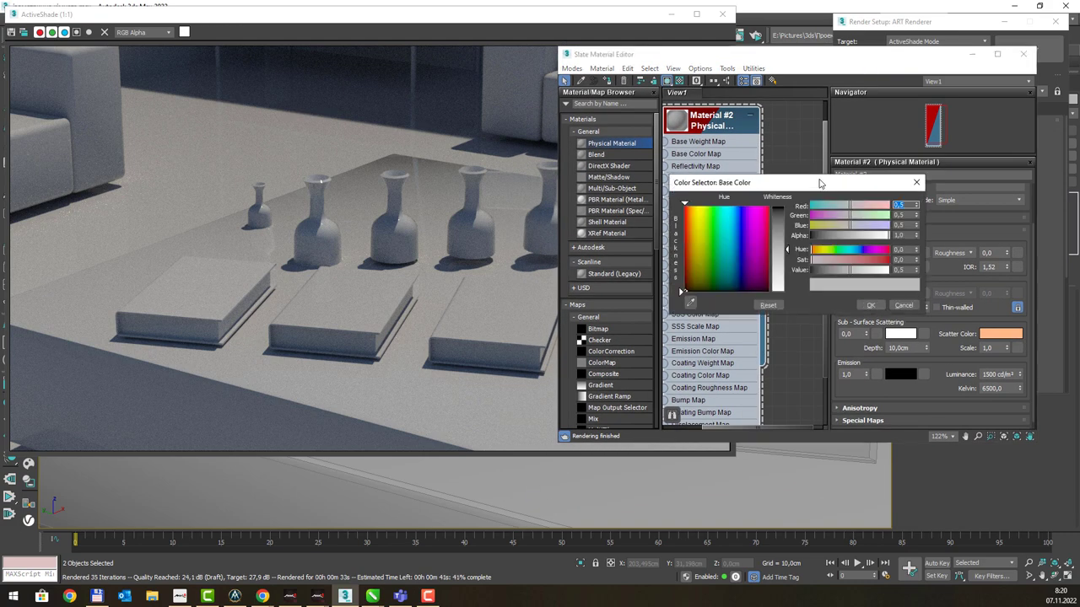
left_click_drag(822, 181, 731, 88)
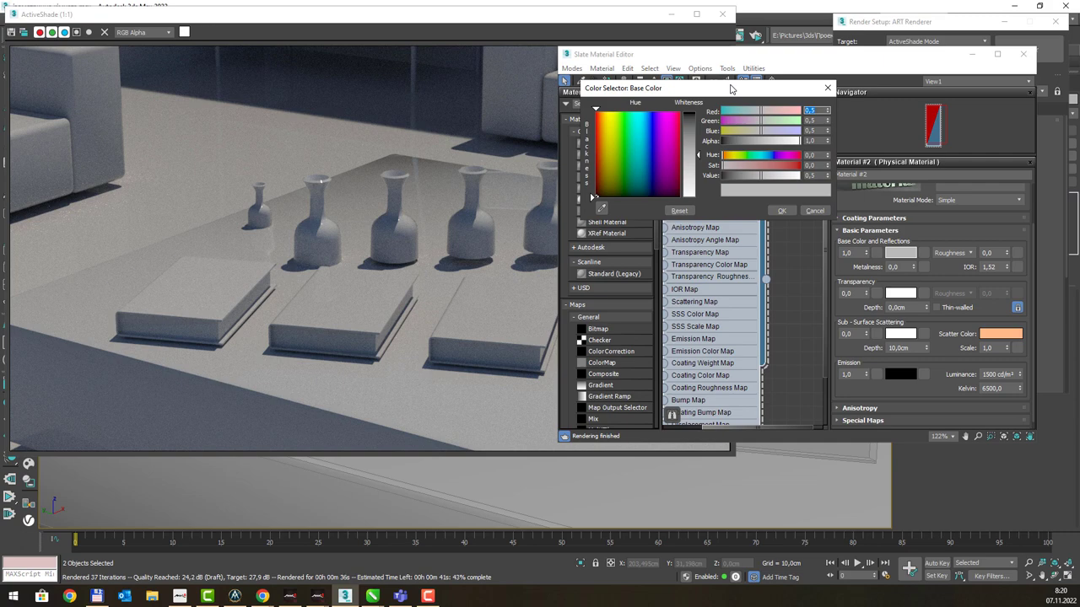
left_click(613, 122)
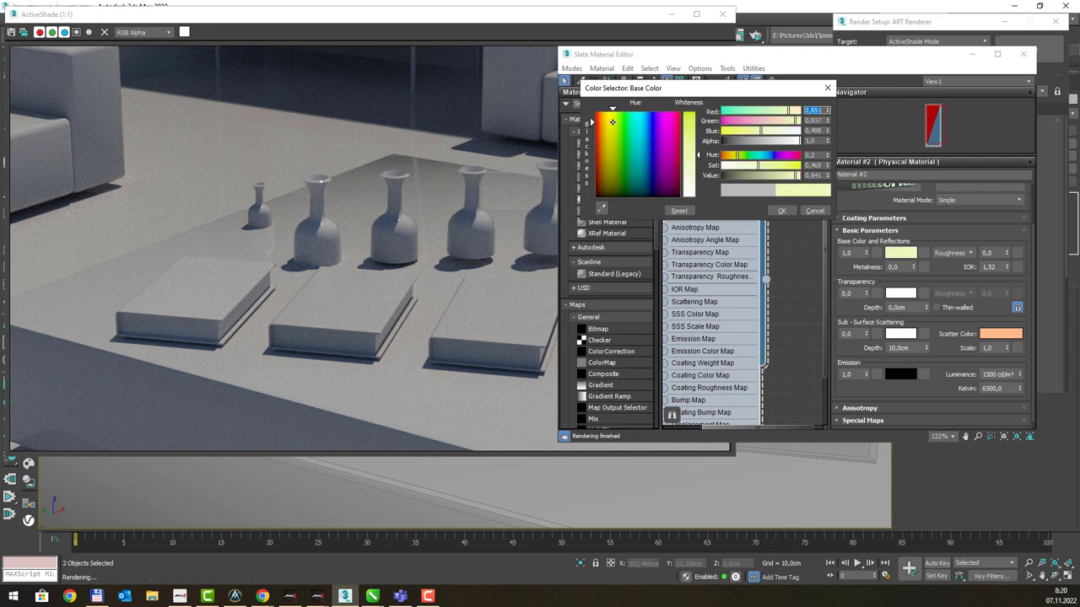
left_click_drag(696, 154, 699, 120)
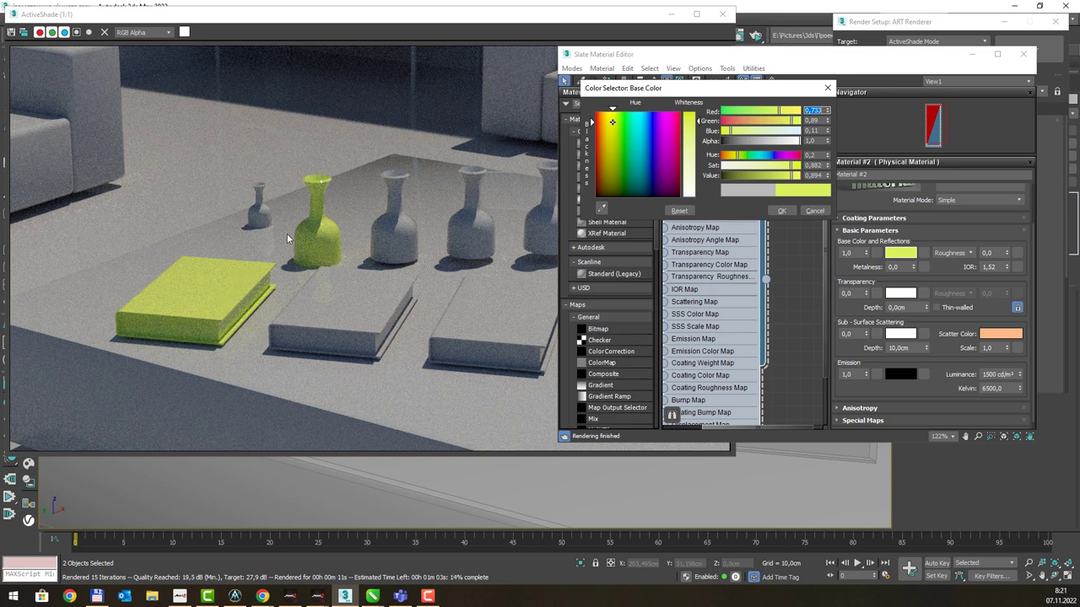
left_click(826, 88)
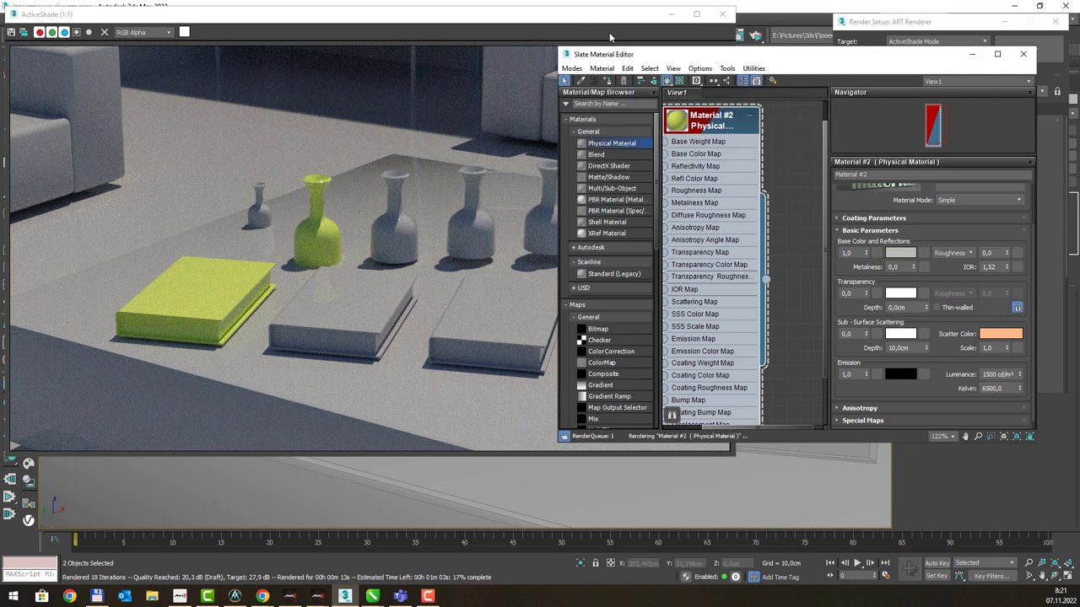
Step: Maximise the ActiveShade preview briefly, then restore it and move it off the viewport
double_click(427, 15)
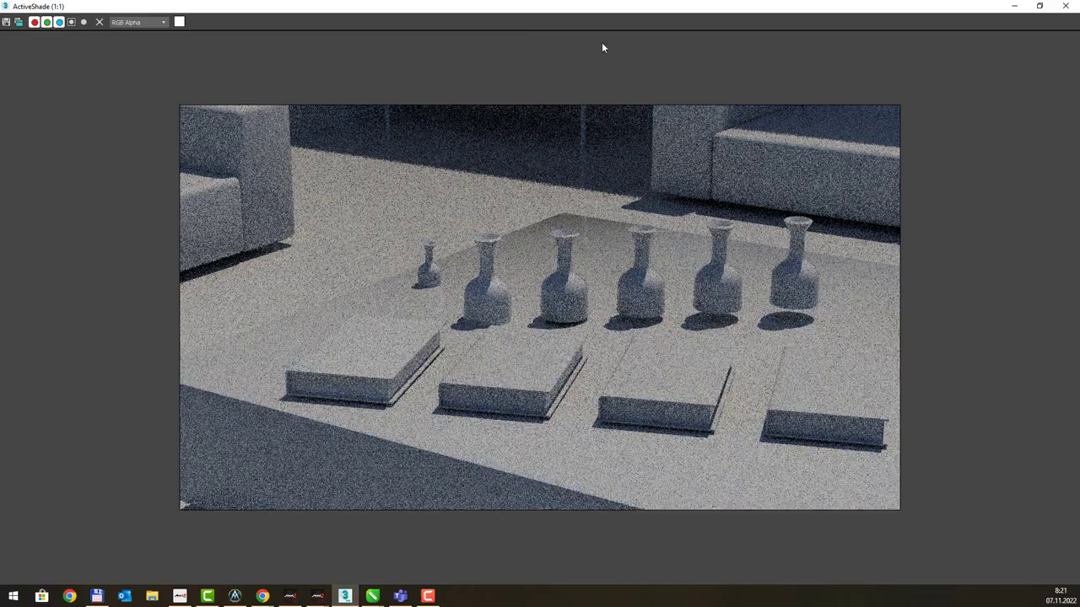
double_click(650, 12)
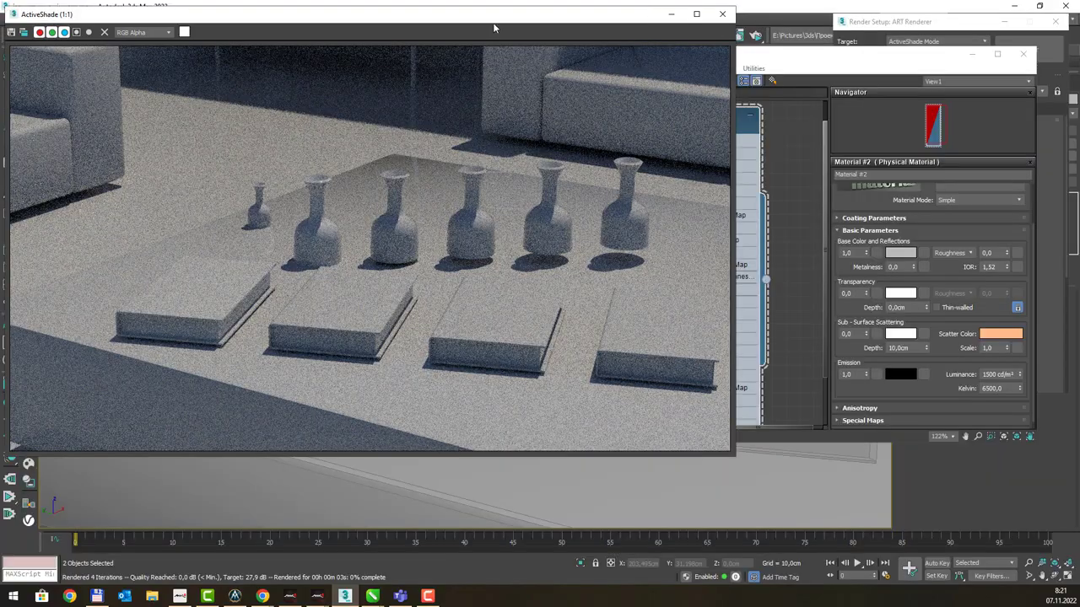
left_click_drag(651, 12, 983, 59)
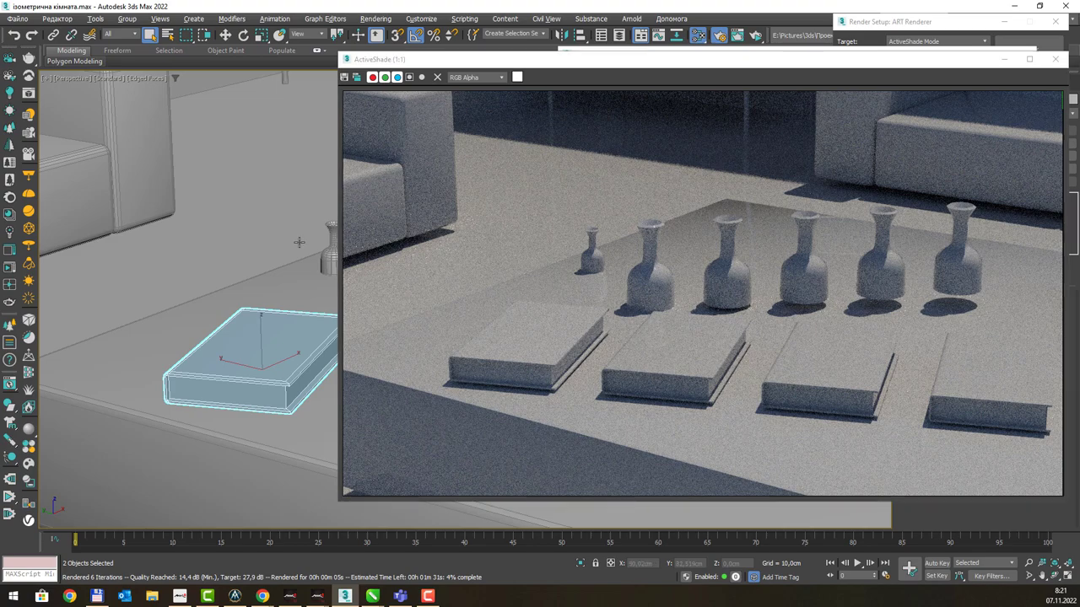
Step: Zoom and pan the Perspective viewport in closer on the selected book
scroll(289, 273, "up", 2)
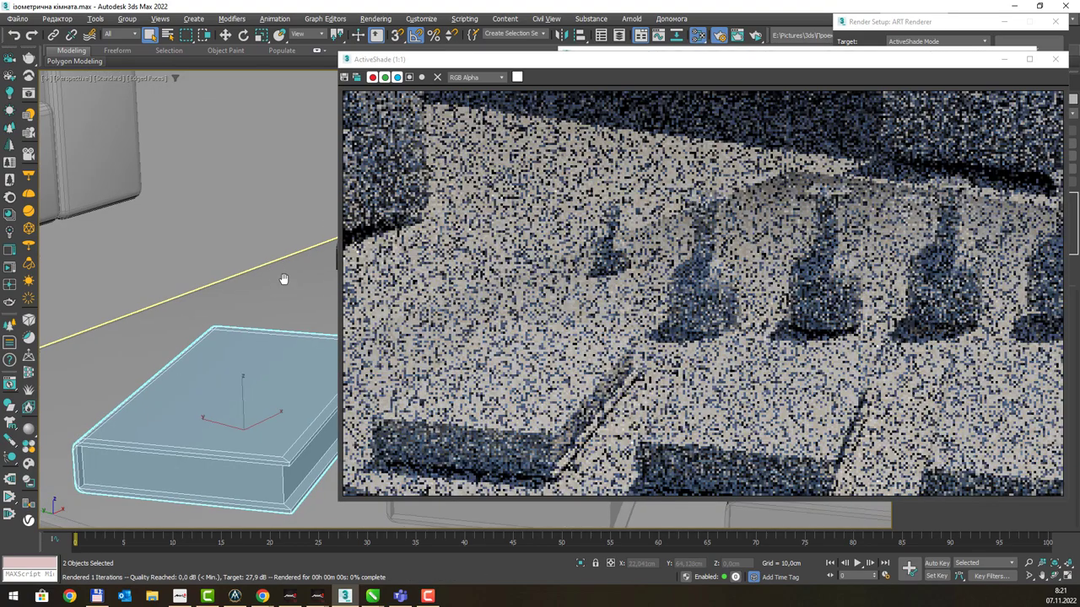
middle_click_drag(284, 278, 257, 275)
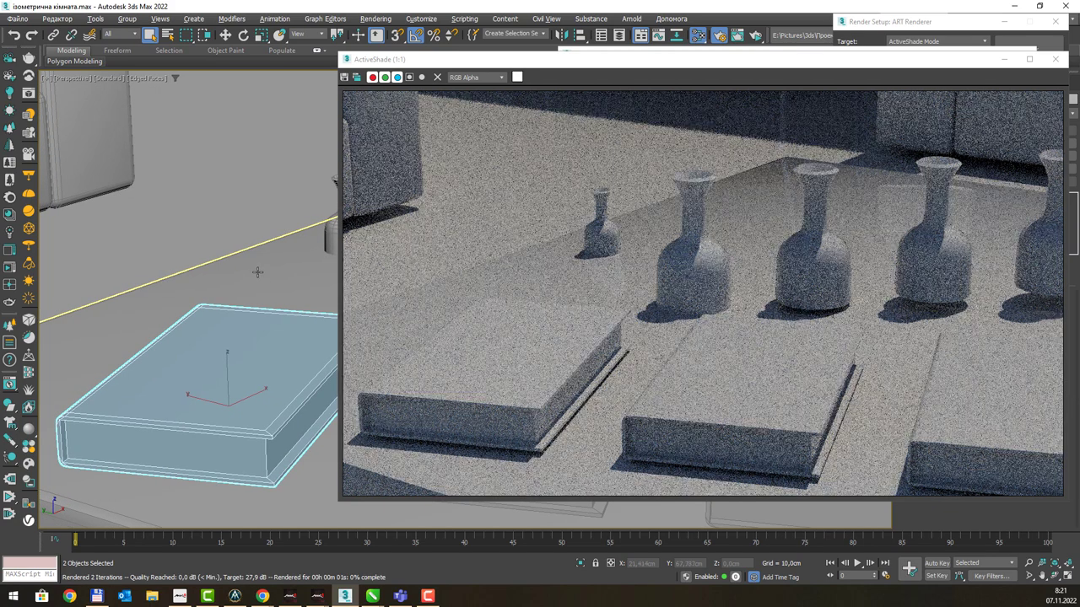
scroll(257, 272, "up", 2)
middle_click_drag(256, 278, 266, 195)
scroll(266, 195, "up", 2)
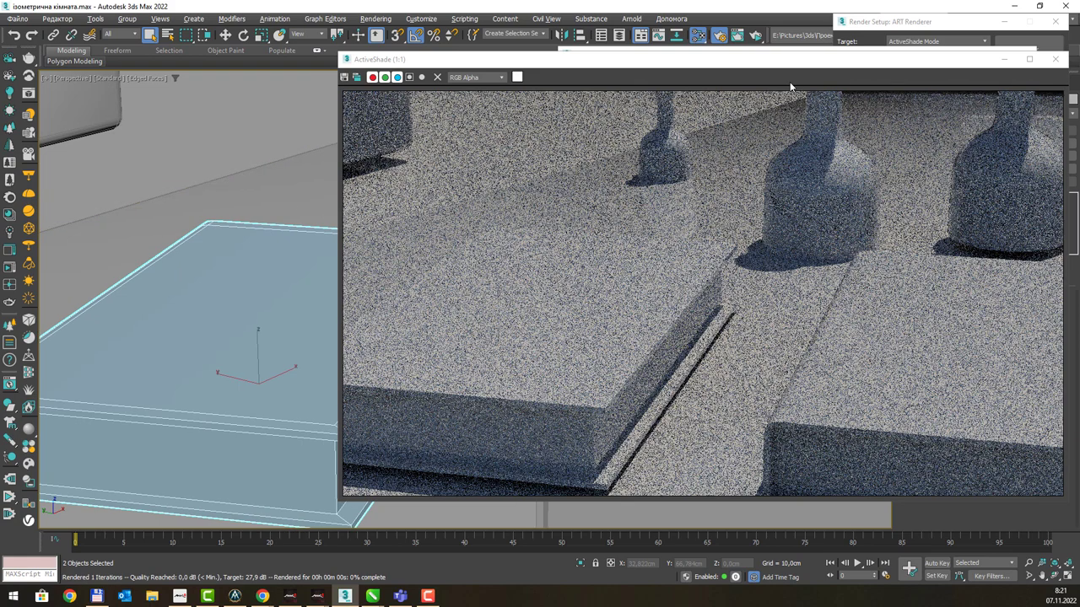
middle_click_drag(220, 342, 282, 330)
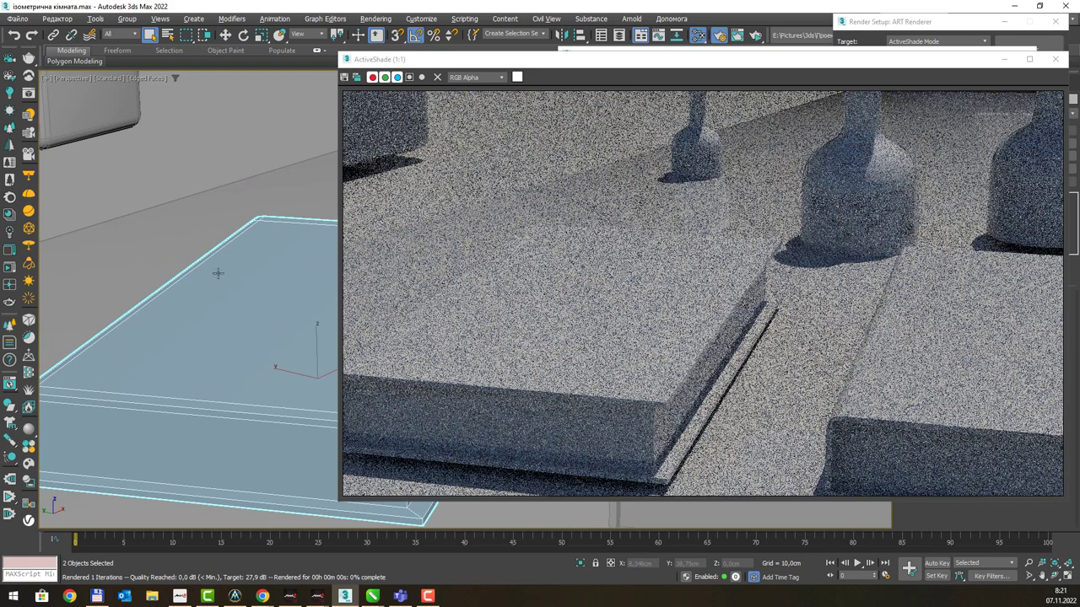
middle_click_drag(217, 273, 272, 285)
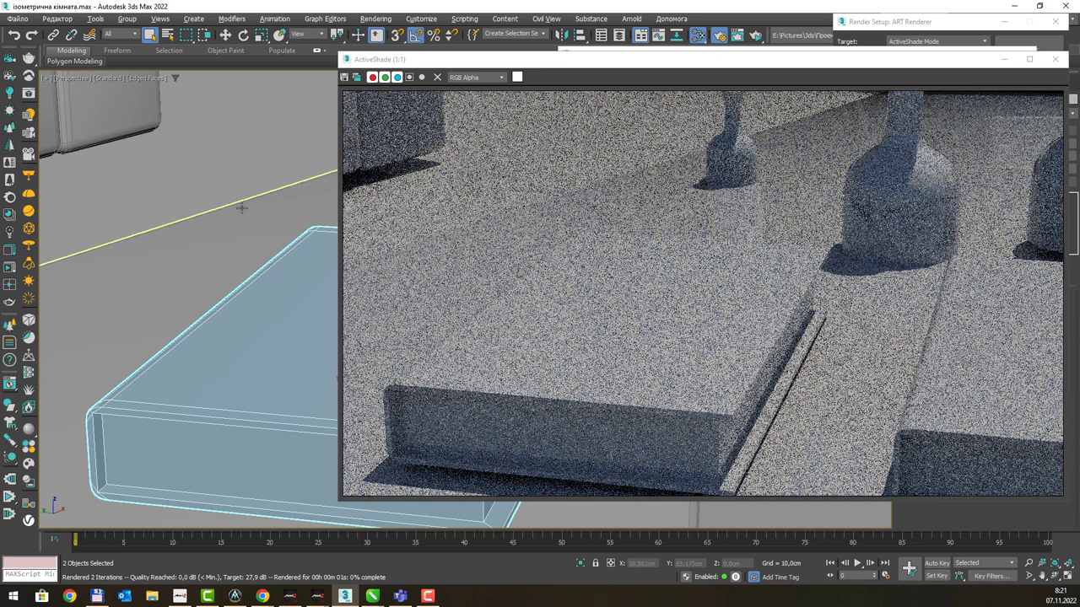
middle_click_drag(241, 211, 241, 216)
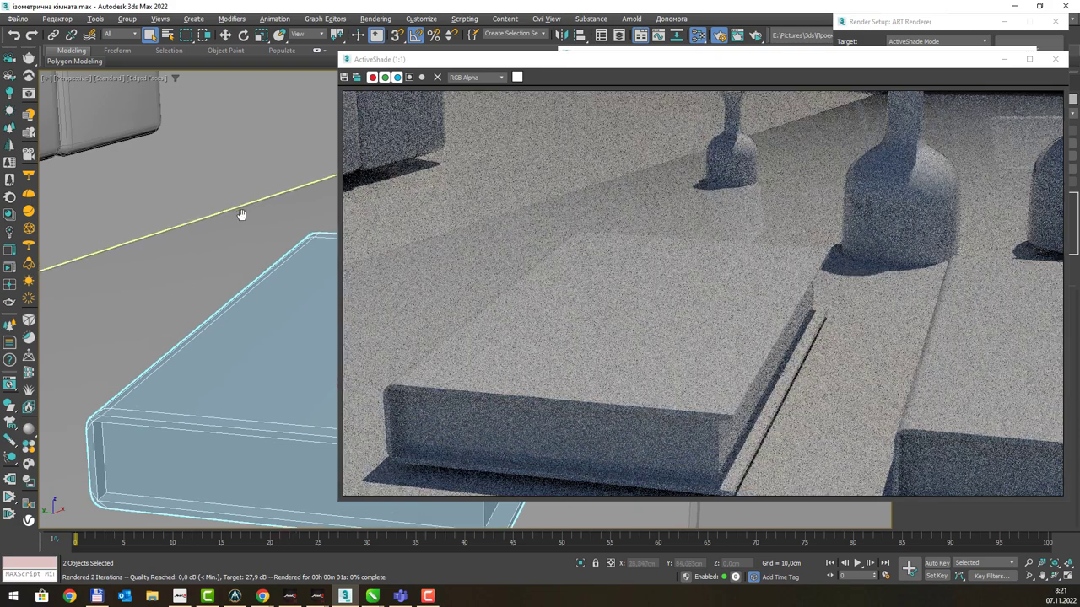
scroll(251, 227, "down", 2)
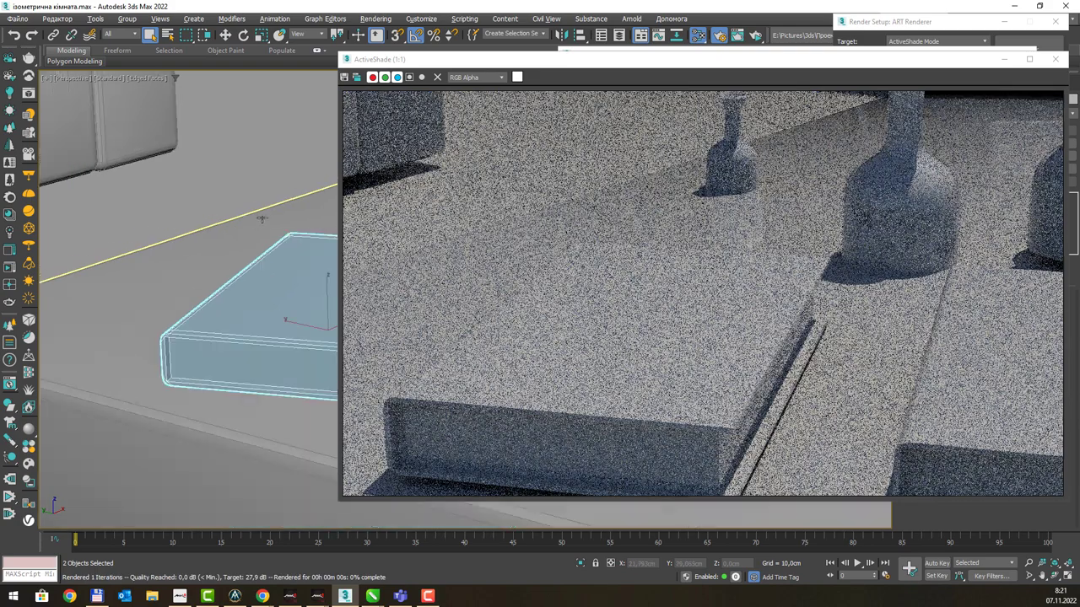
scroll(270, 211, "down", 1)
mouse_move(279, 202)
middle_mouse_down()
mouse_move(246, 264)
mouse_move(244, 248)
middle_mouse_up()
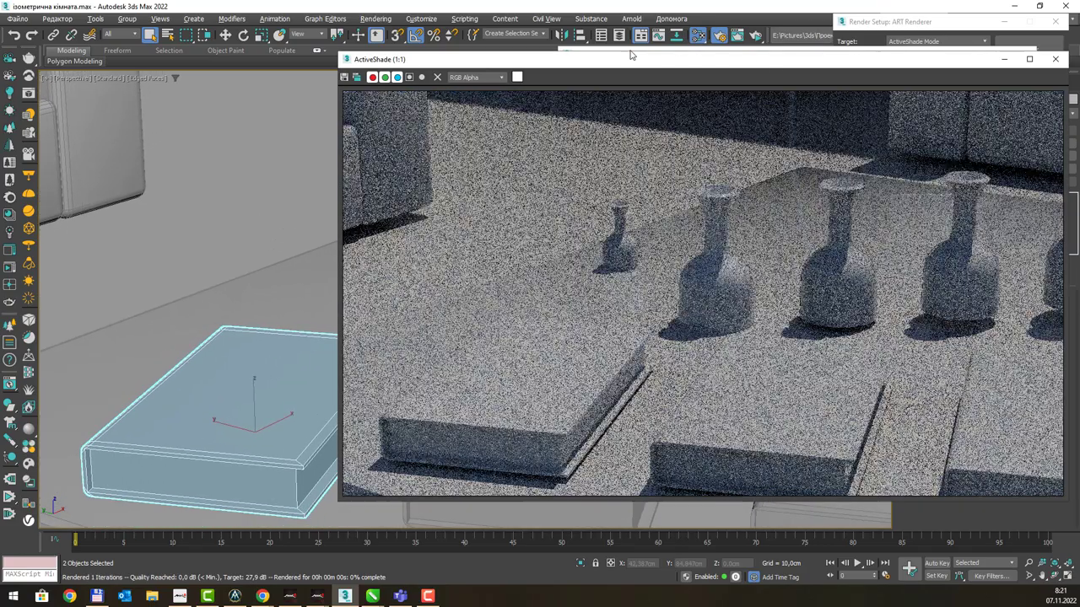
Step: Check the reframed ActiveShade preview maximised, then restore it and move it top-left
double_click(629, 53)
double_click(636, 15)
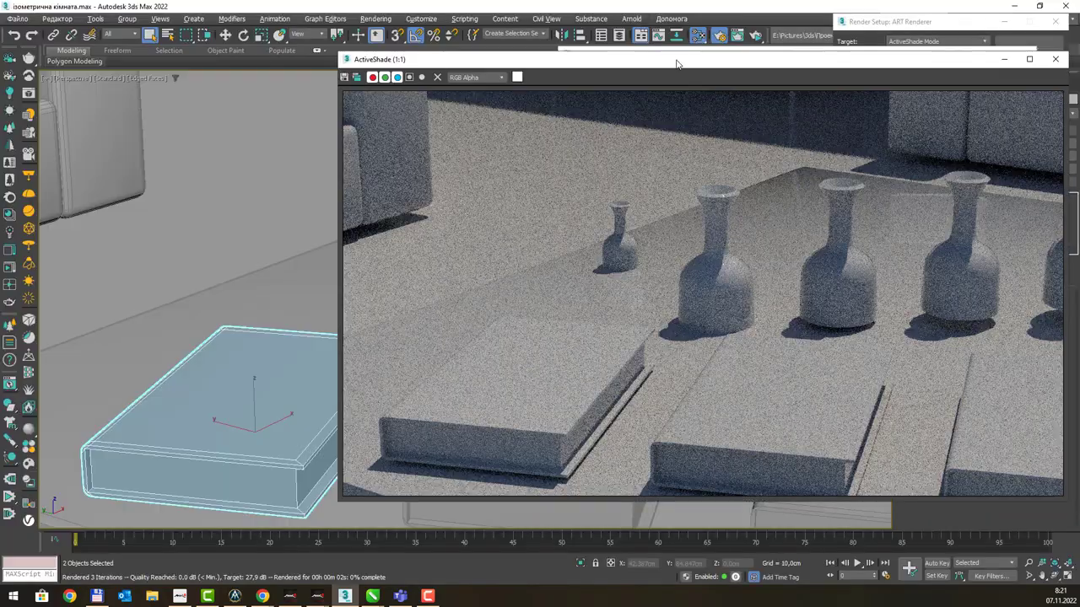
left_click_drag(676, 64, 336, 29)
Step: Set Material #2's base colour to pale yellow (RGB 0.953, 0.949, 0.502) and confirm
left_click(842, 65)
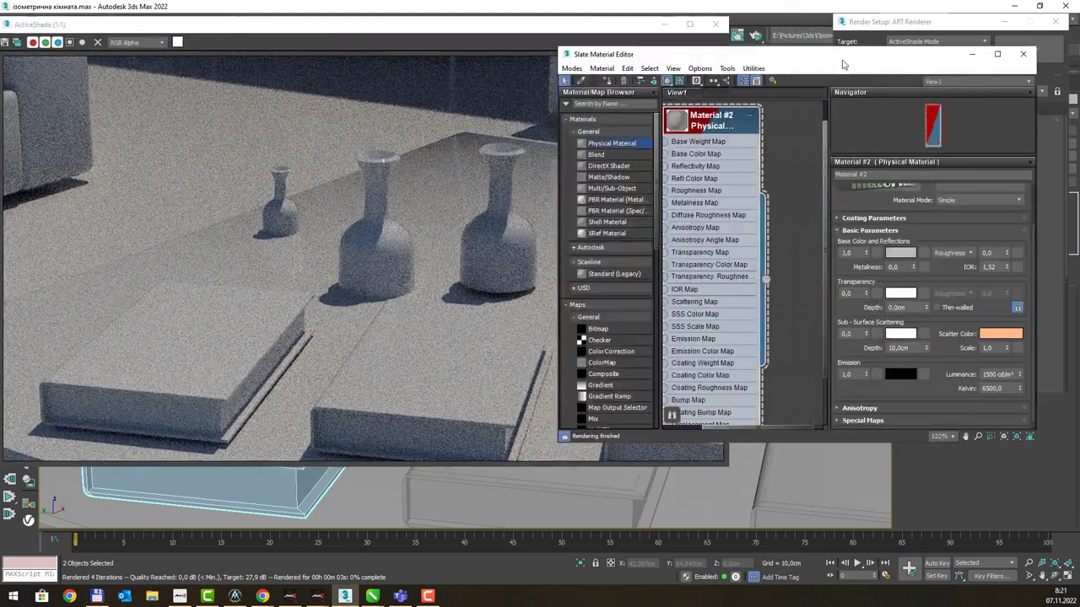
left_click(900, 252)
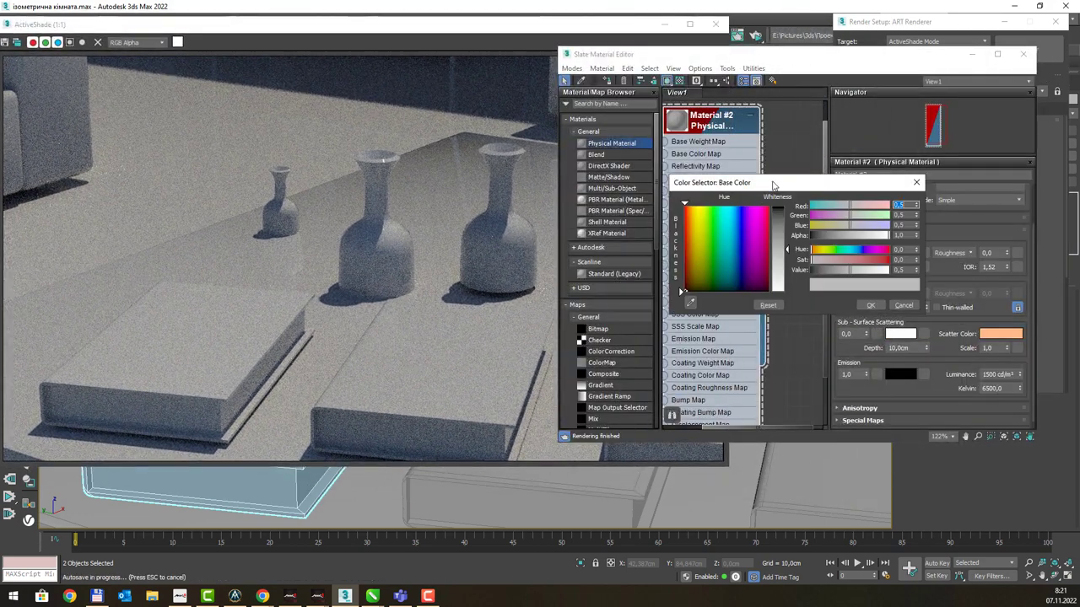
left_click_drag(700, 115, 665, 125)
left_click(657, 159)
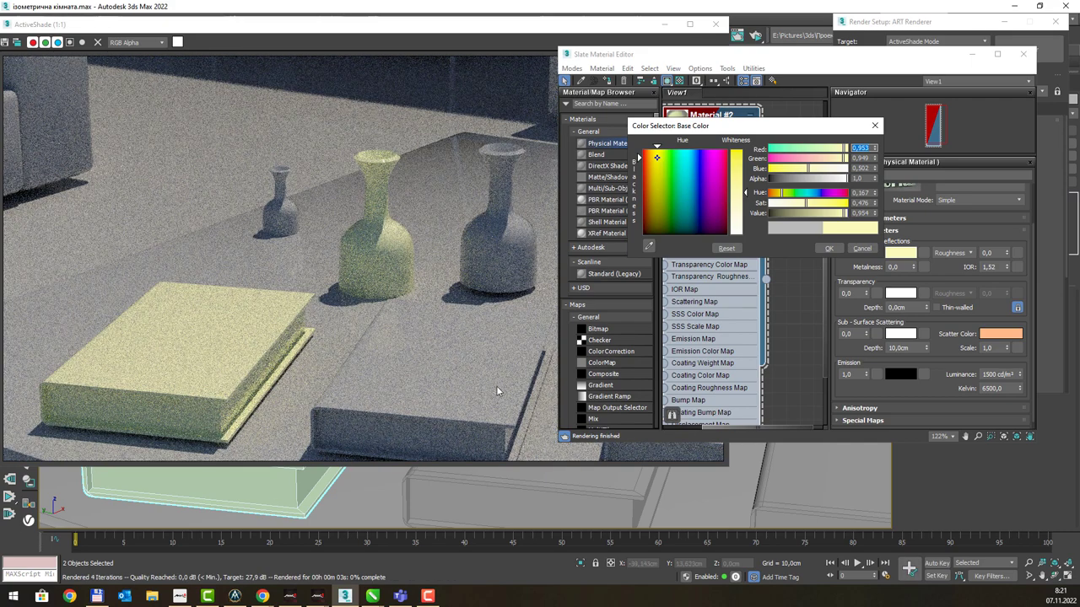
left_click(830, 250)
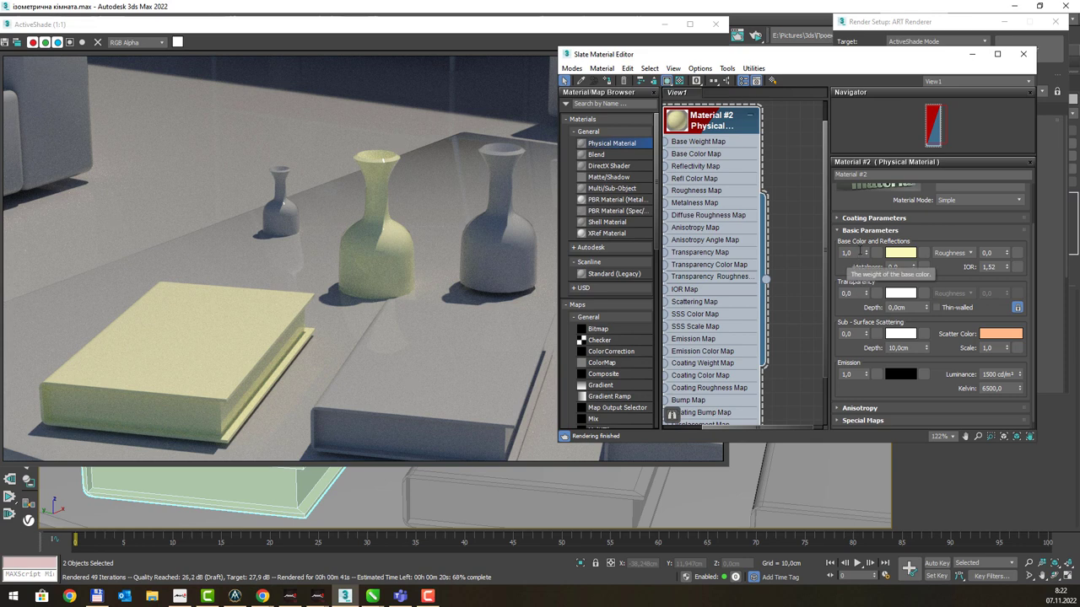
Step: Set the base colour weight to 0 so the book and vase render black, then switch to CorelDRAW
double_click(853, 252)
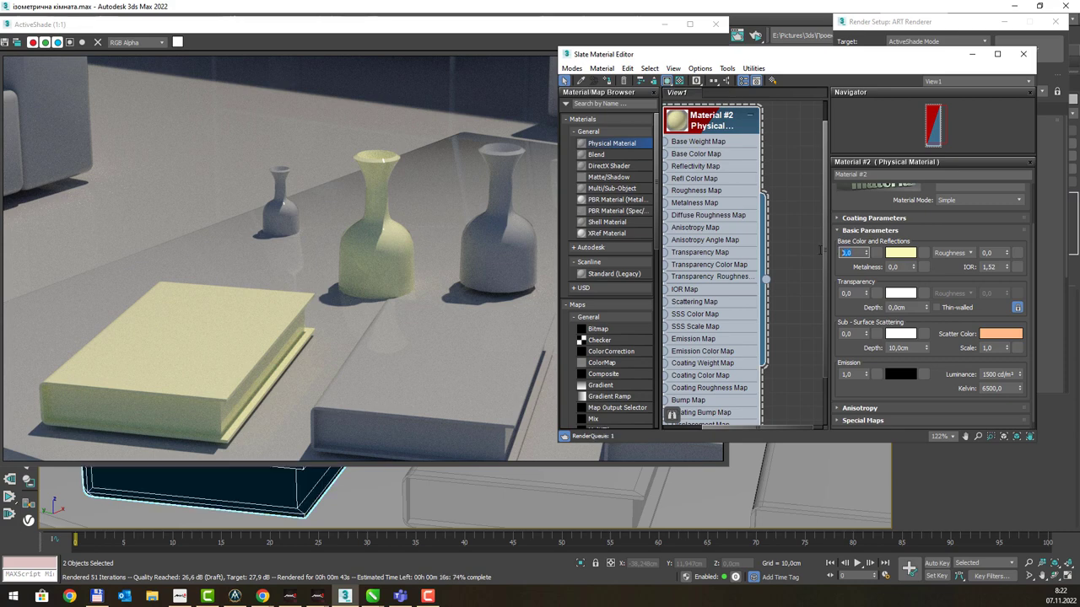
type("0")
key("Return")
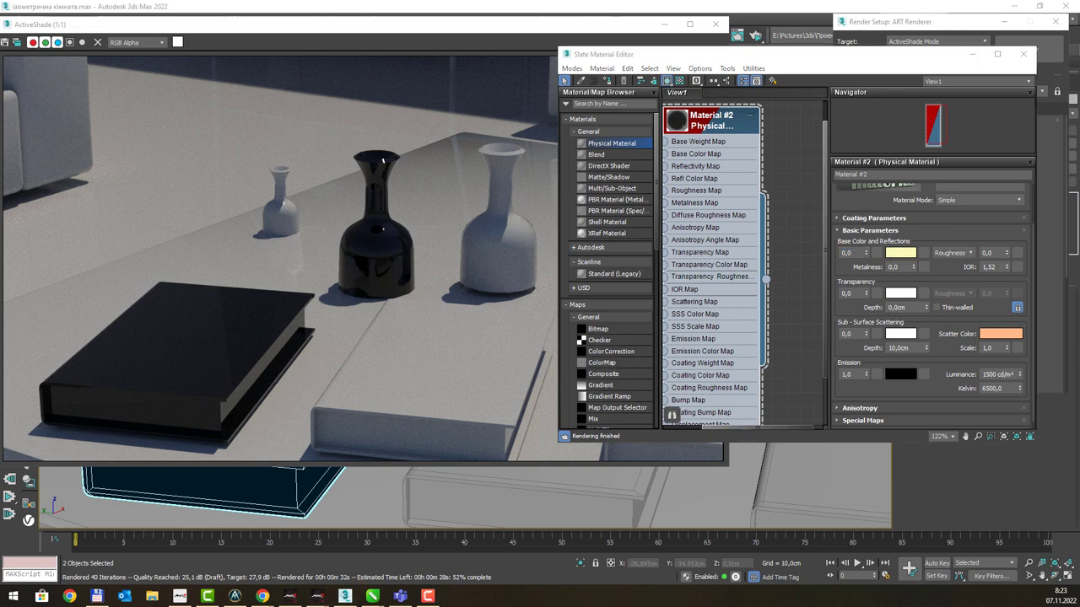
key("alt+Tab")
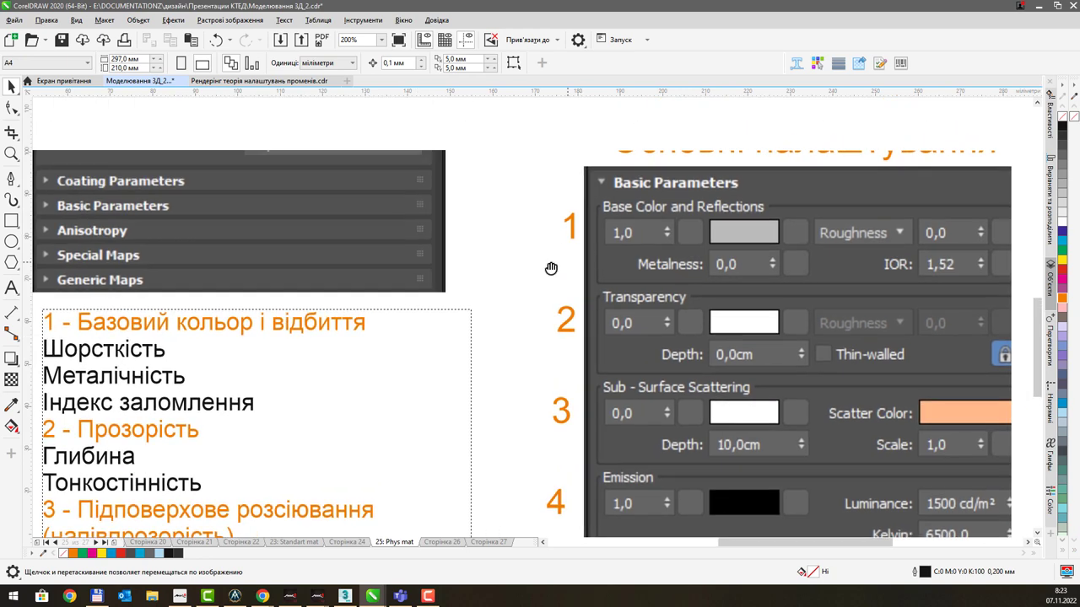
Step: Pan the slide to show the Основні налаштування heading and full numbered parameter list, then return to 3ds Max
middle_click_drag(590, 215, 528, 269)
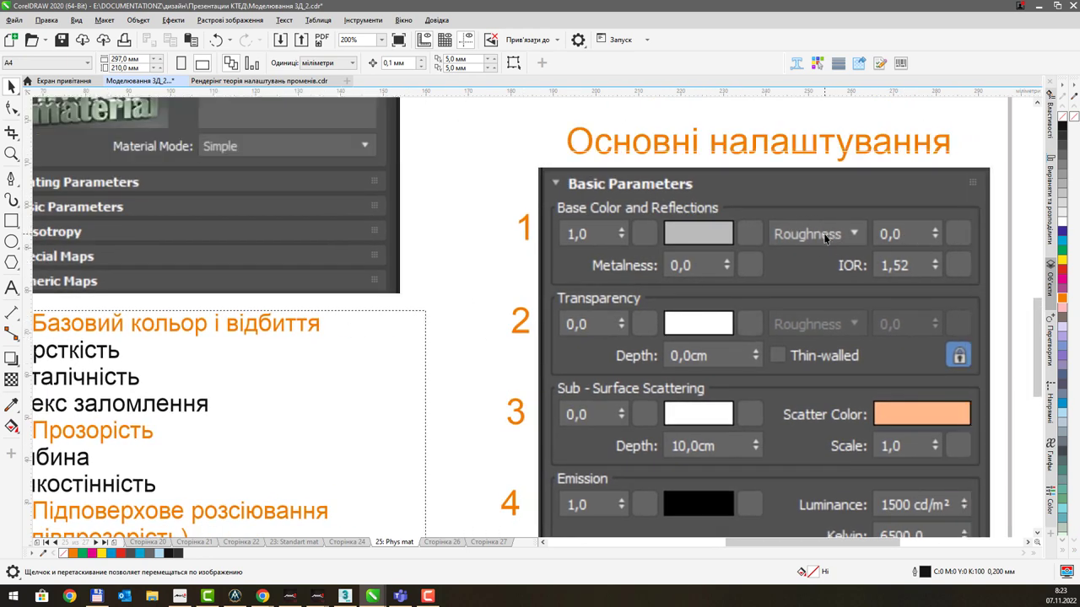
middle_click_drag(825, 239, 884, 218)
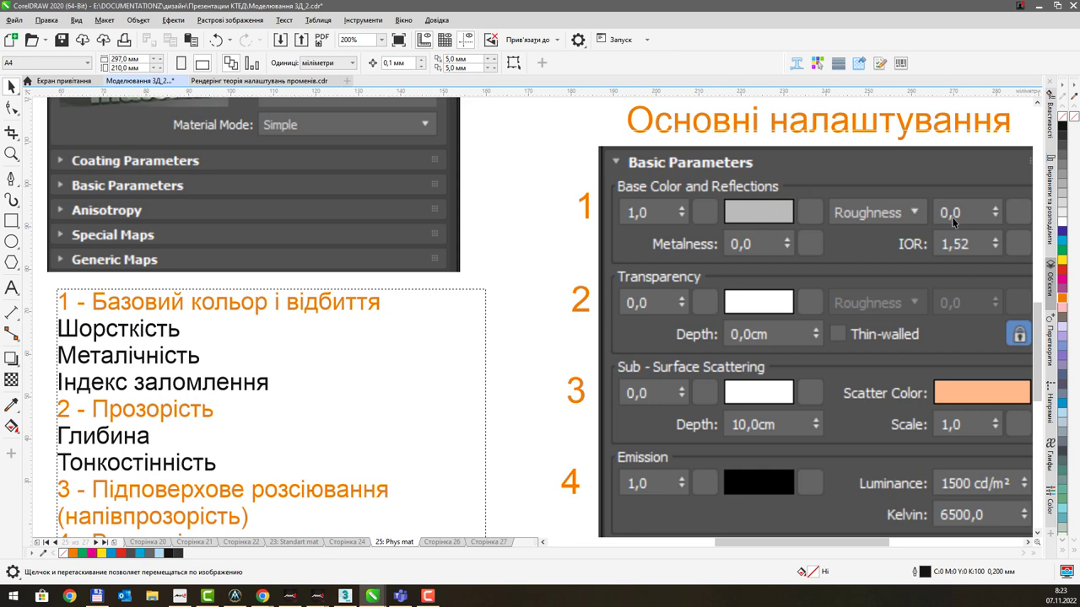
middle_click_drag(954, 221, 928, 221)
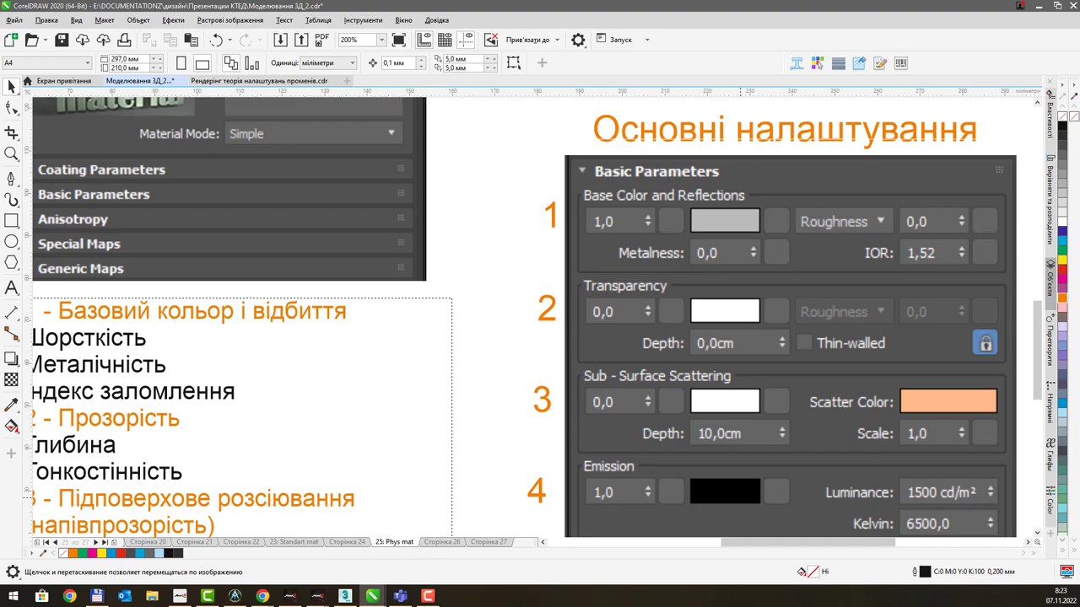
key("alt+Tab")
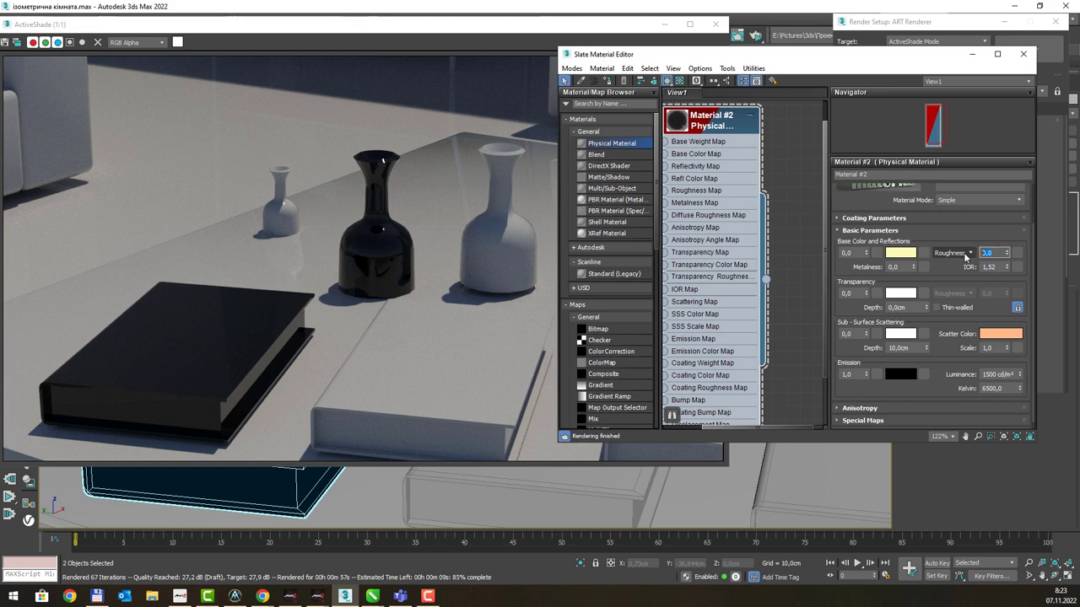
Step: Try roughness 1, step it lower, then settle on roughness 0 for glossy black reflections
type("1")
key("Return")
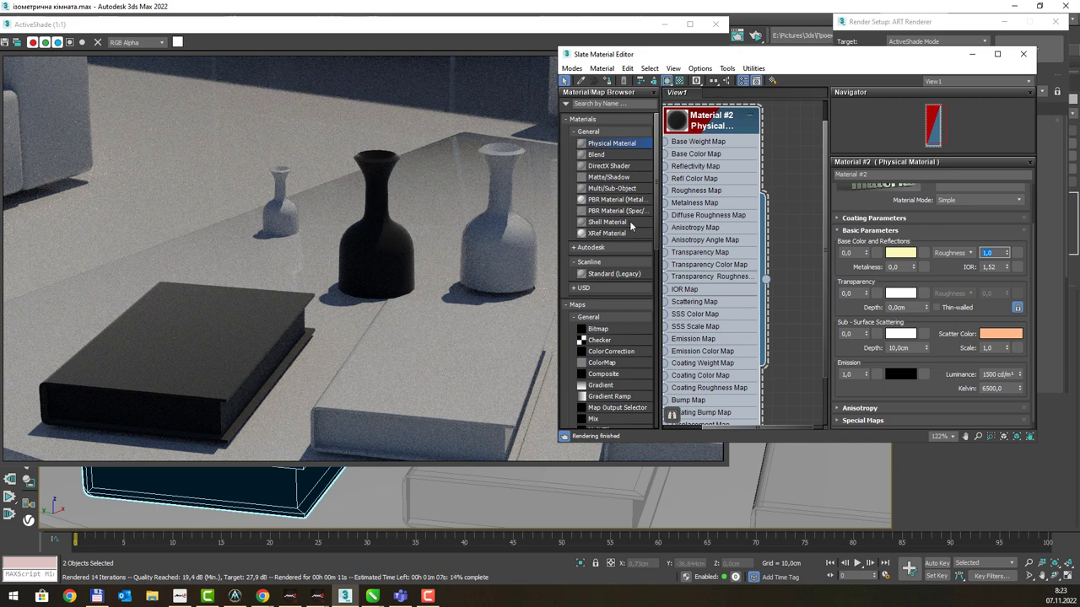
left_click(1005, 257)
type("0,5")
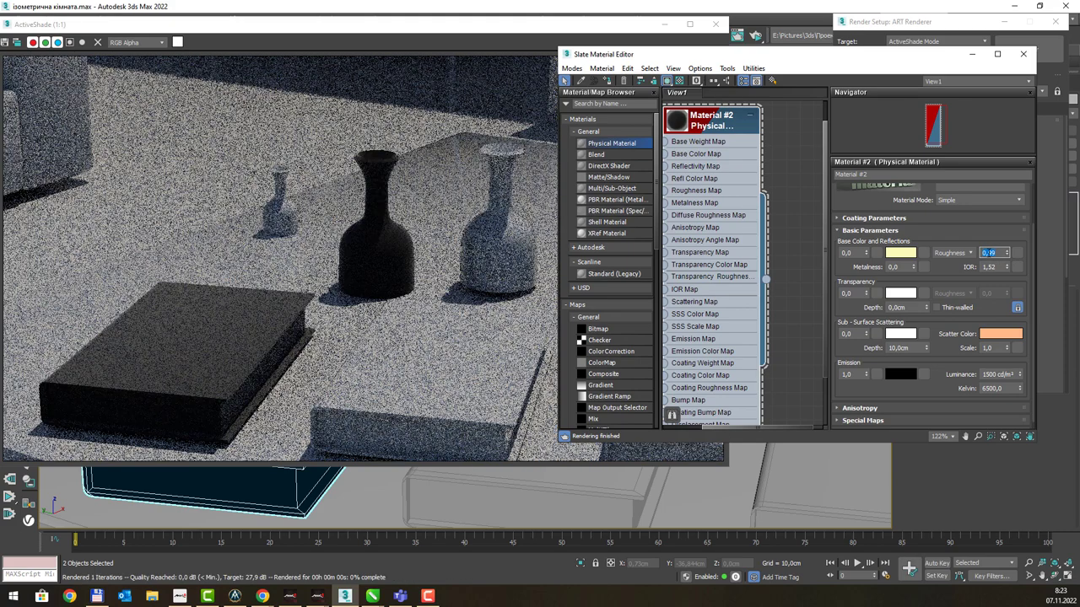
left_click(1005, 255)
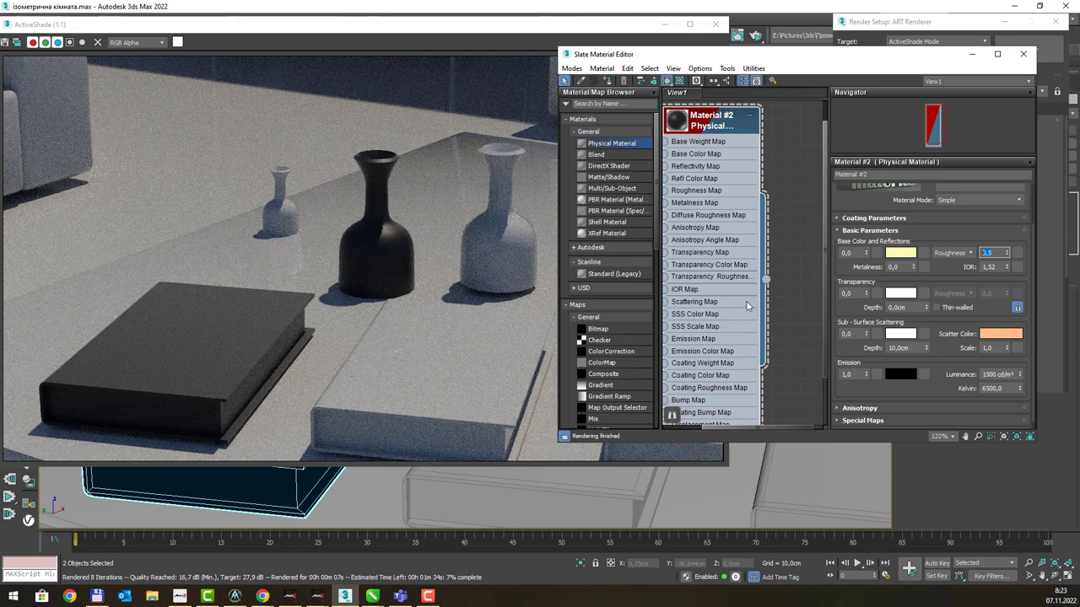
type("0")
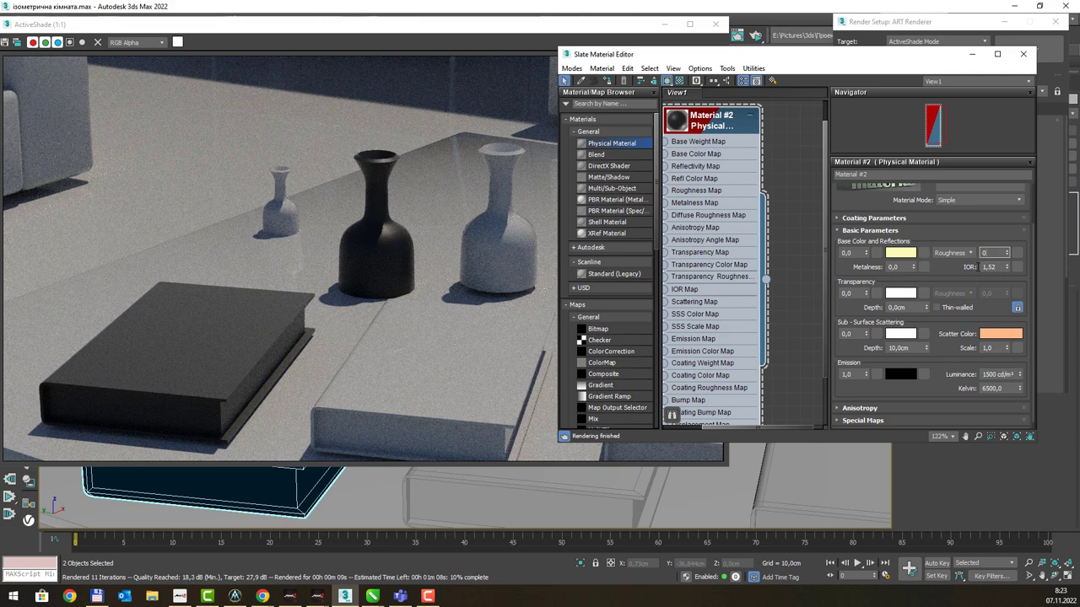
key("Return")
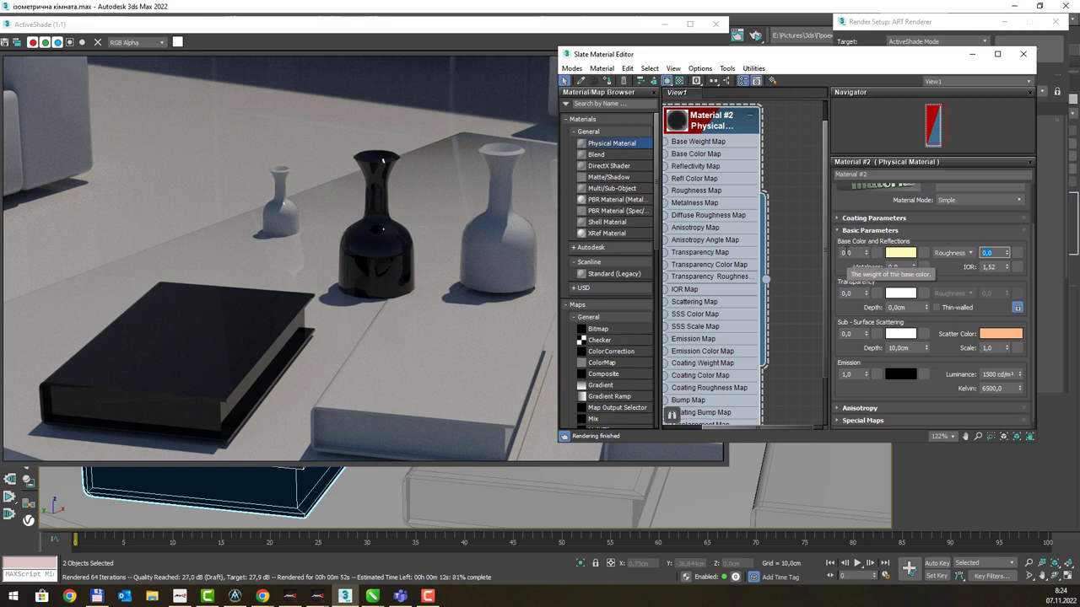
Step: Try a base colour weight of 0,2, then set it back to 1
left_click(848, 253)
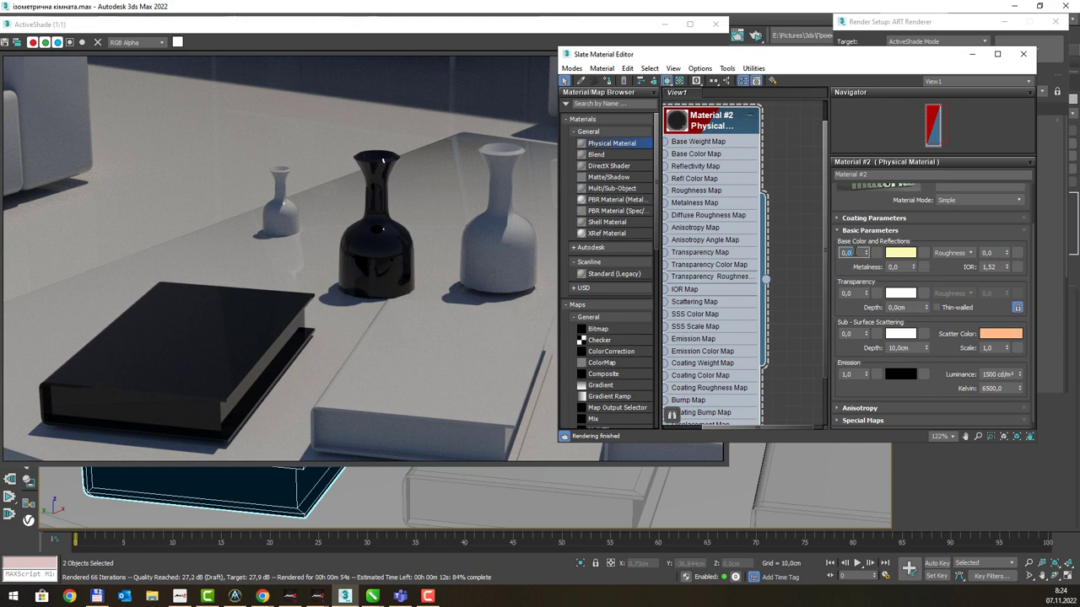
type("0,2")
key("Return")
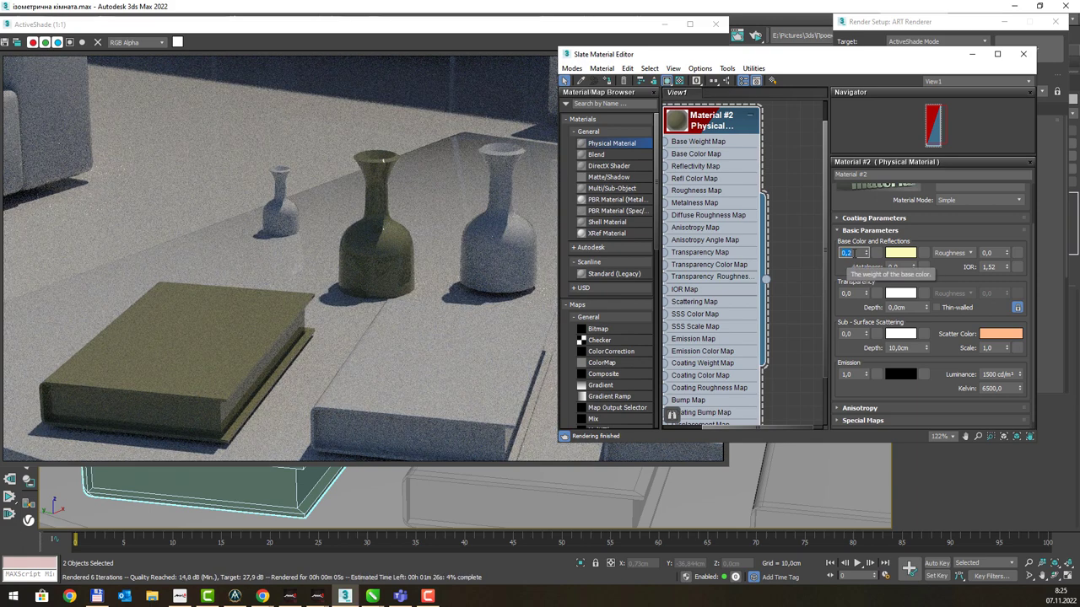
type("1")
key("Return")
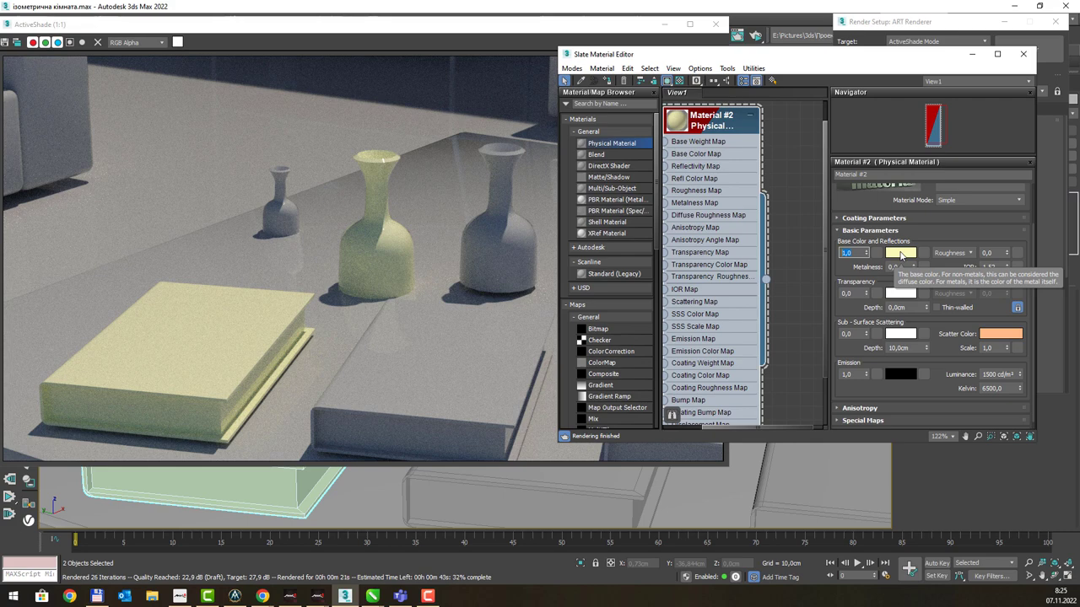
Step: Try assigning a Bitmap to the base colour, cancelling the image file picker
left_click(925, 257)
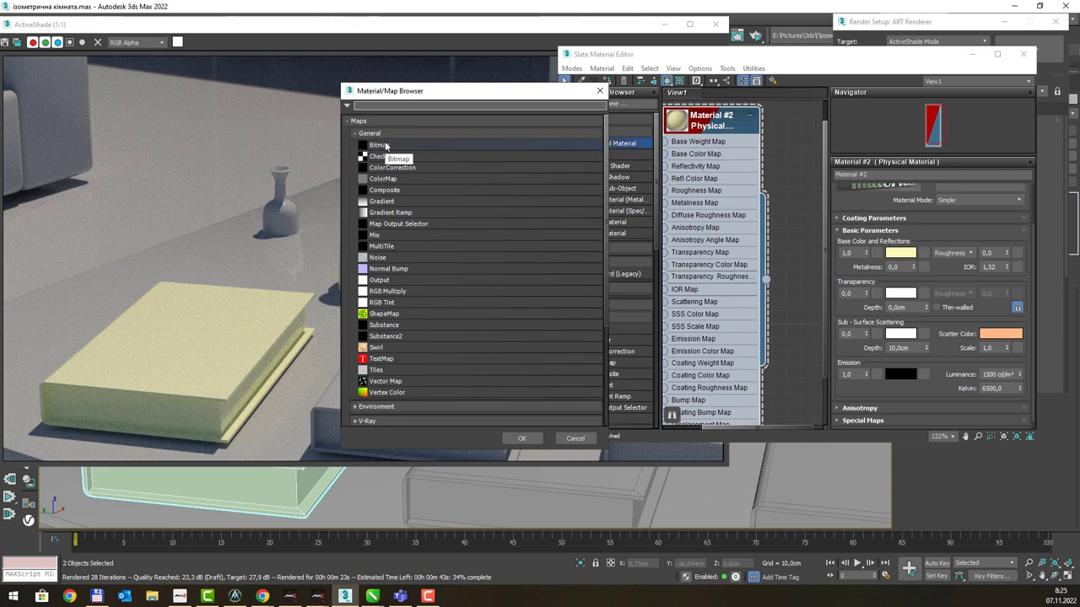
double_click(385, 146)
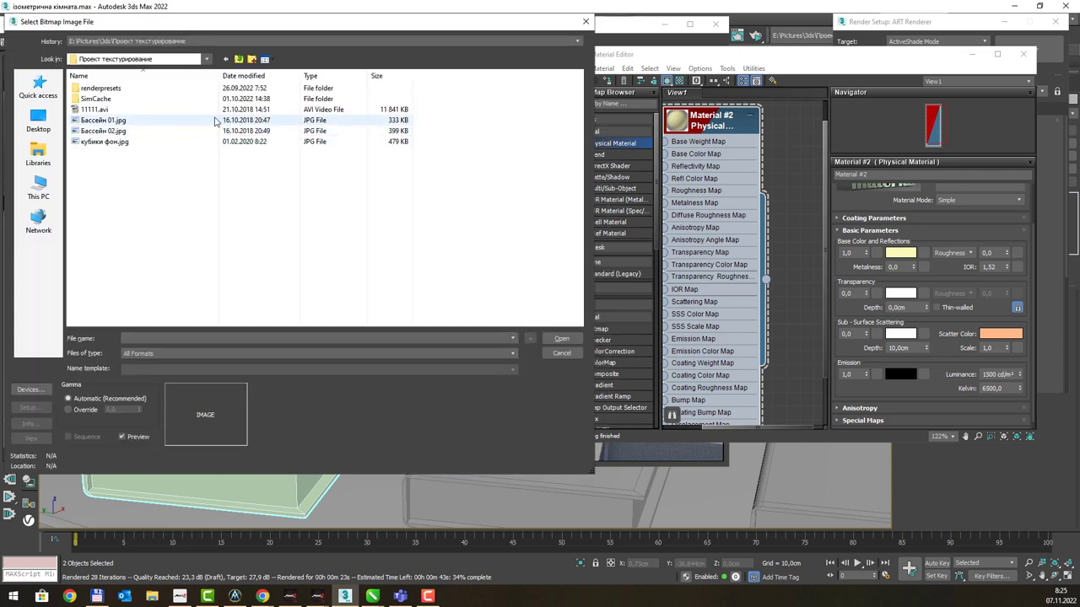
left_click(585, 21)
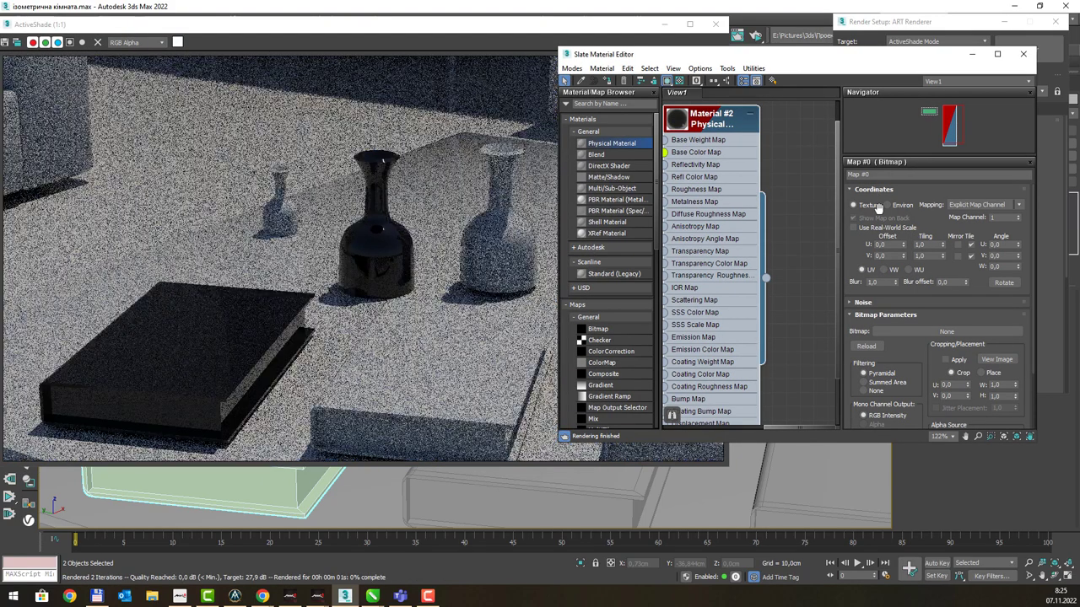
double_click(721, 123)
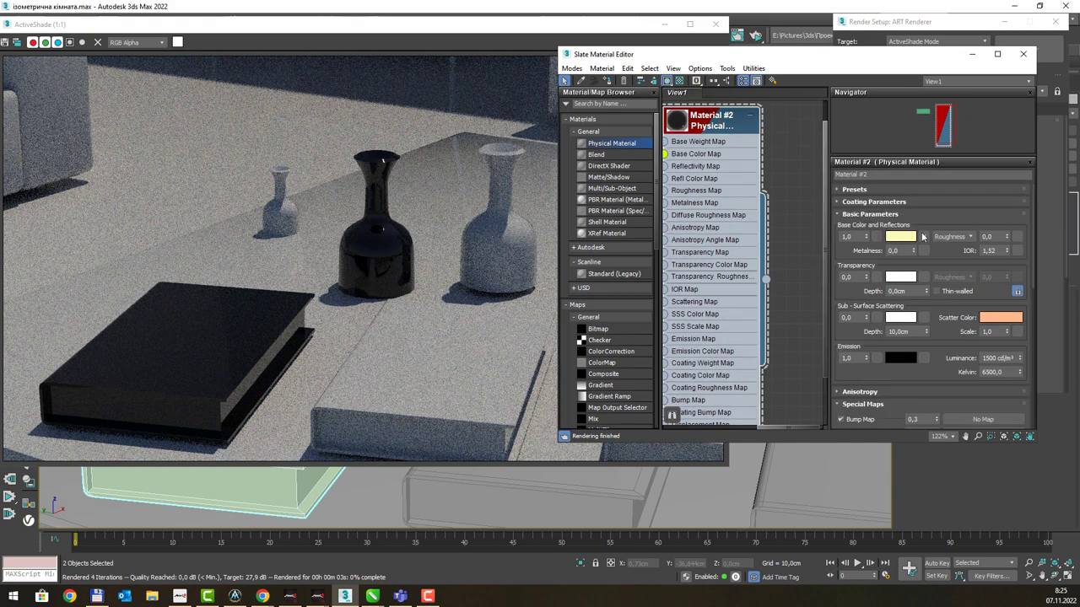
Step: Clear the base colour map and assign a Checker map instead
right_click(924, 237)
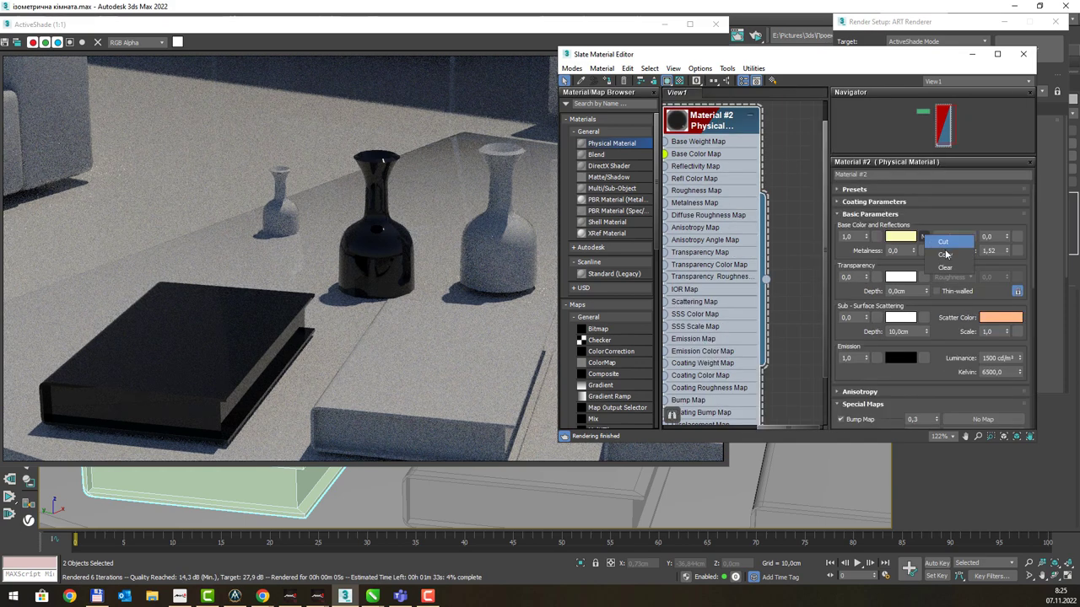
left_click(944, 268)
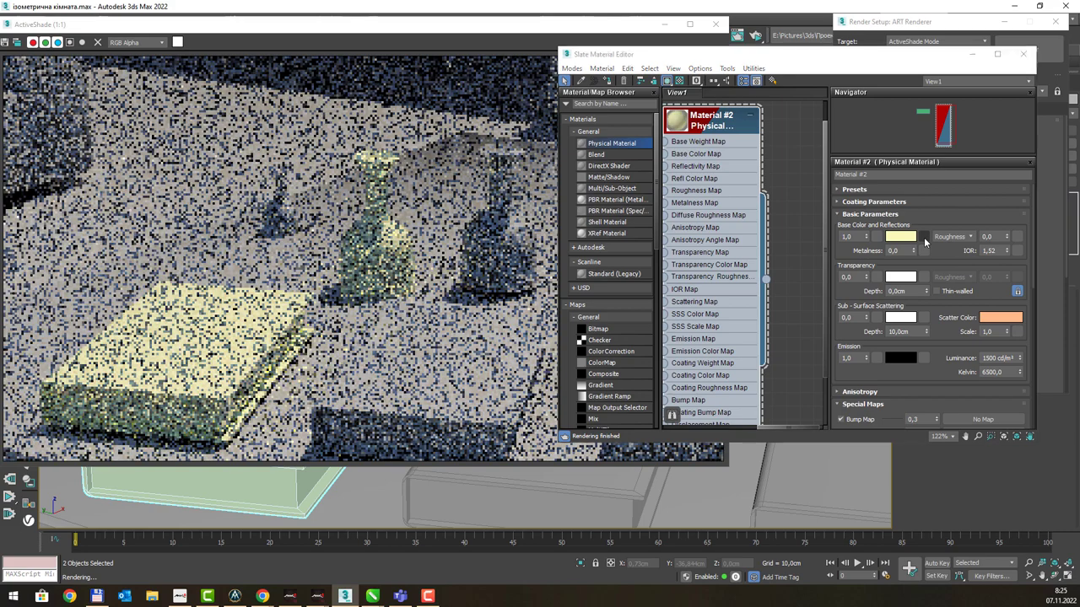
left_click(923, 238)
left_click(409, 160)
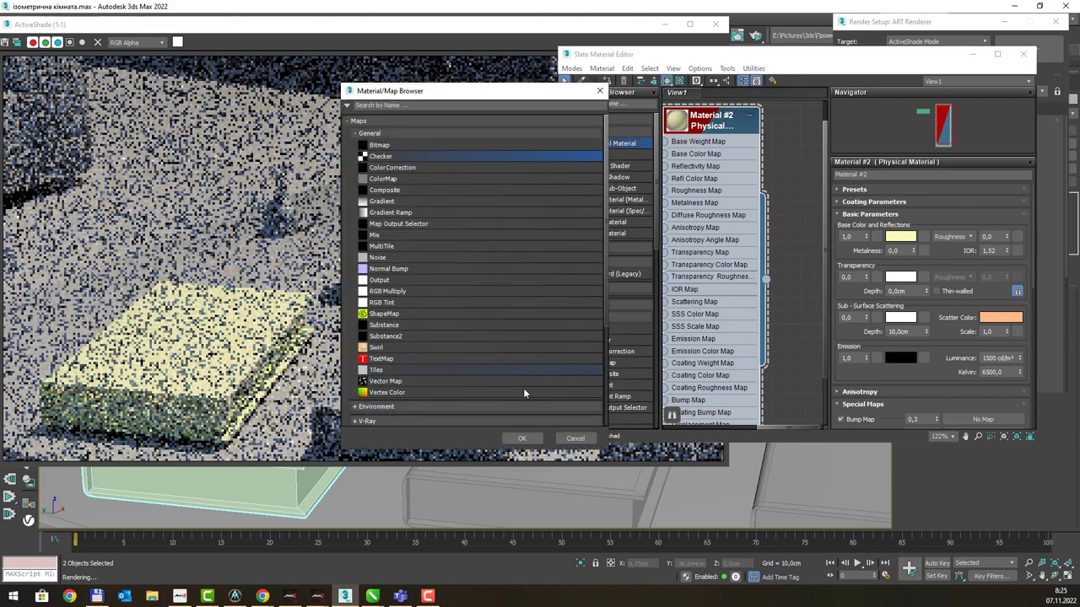
left_click(523, 439)
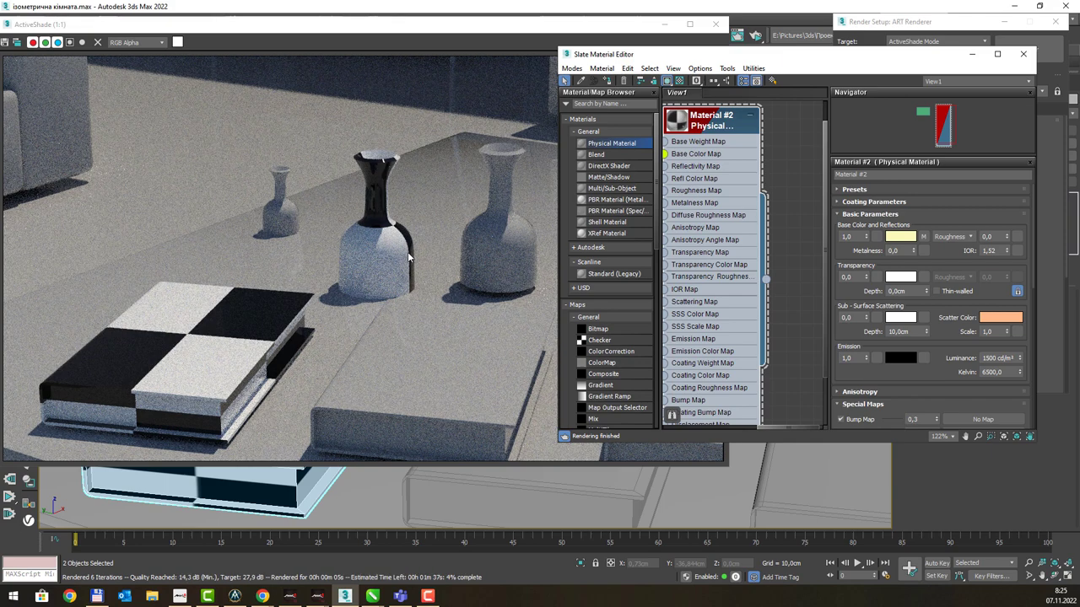
Step: Set roughness to 1 for a matte checker finish, then switch to the CorelDRAW slides
double_click(978, 239)
type("1")
key("Return")
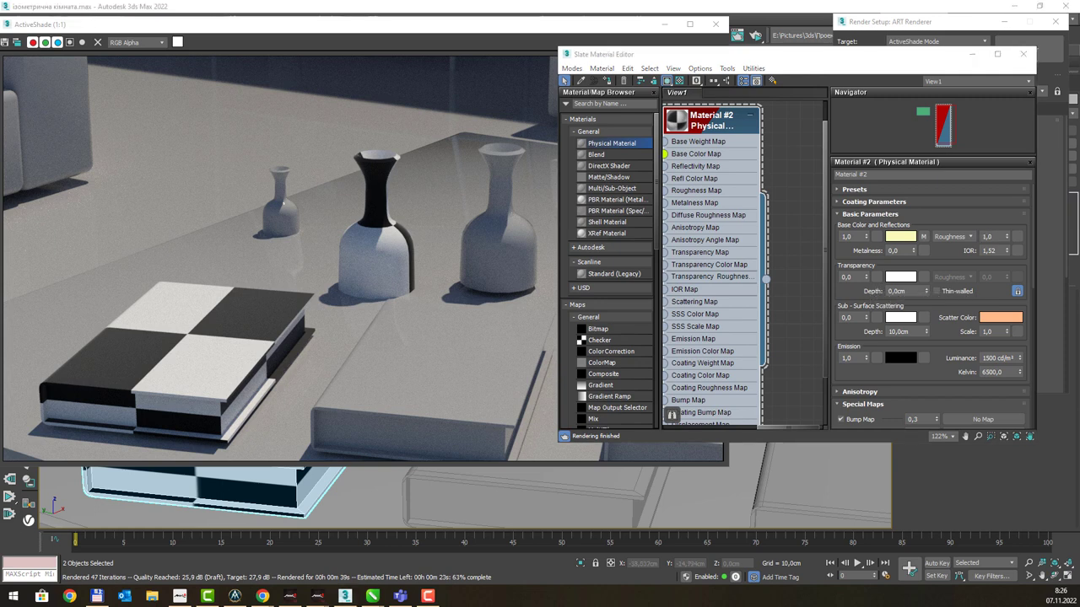
key("alt+Tab")
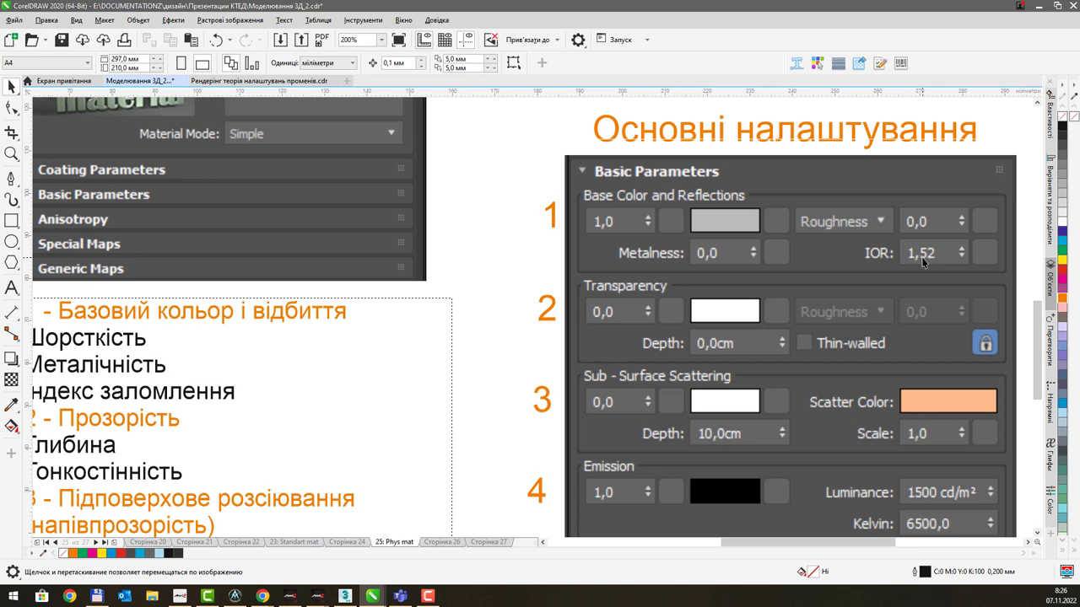
key("alt+Tab")
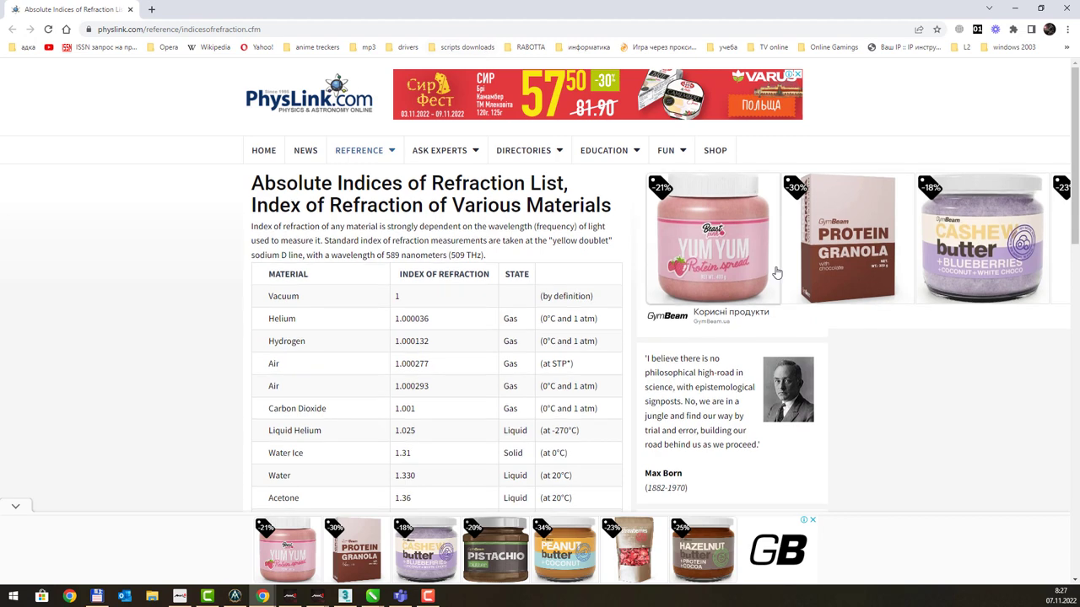
Step: Scroll the Physlink refractive index table, dismiss its ad, and maximize the Wikipedia index page
scroll(777, 272, "down", 1)
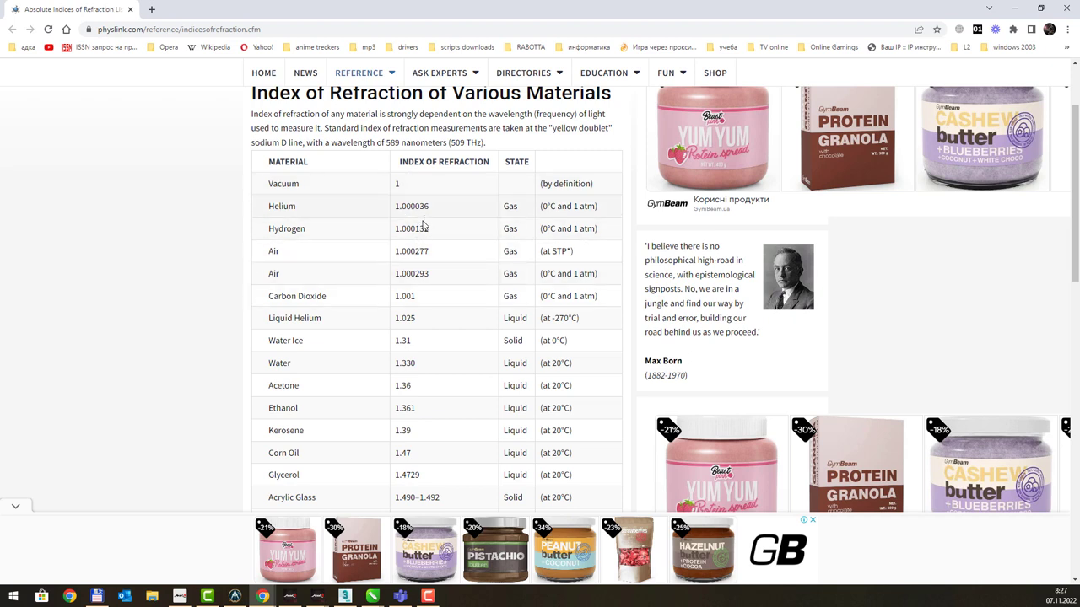
scroll(613, 368, "down", 1)
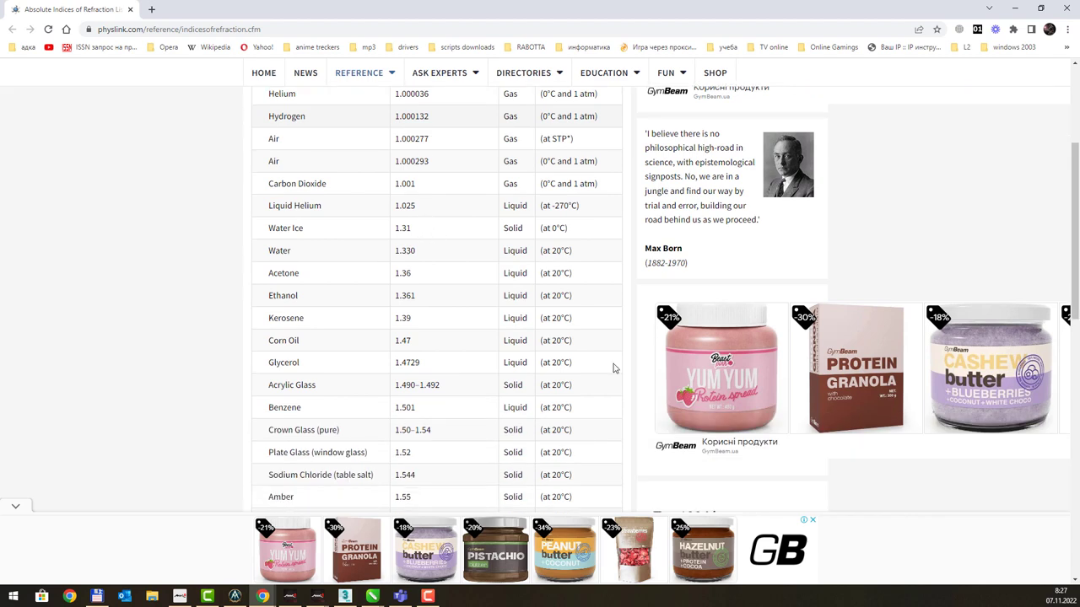
left_click(15, 509)
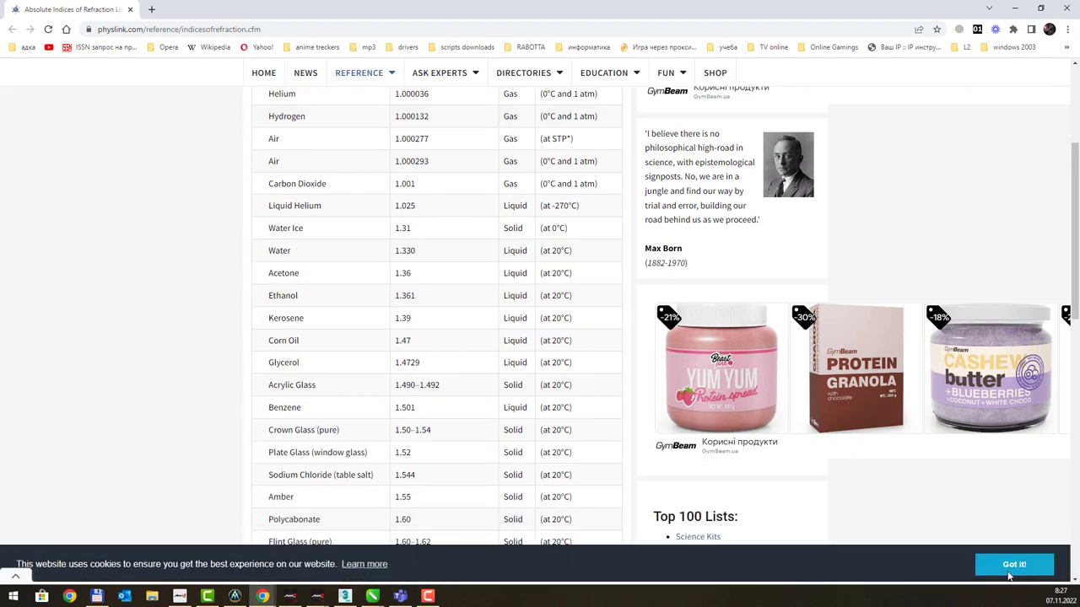
scroll(511, 358, "up", 1)
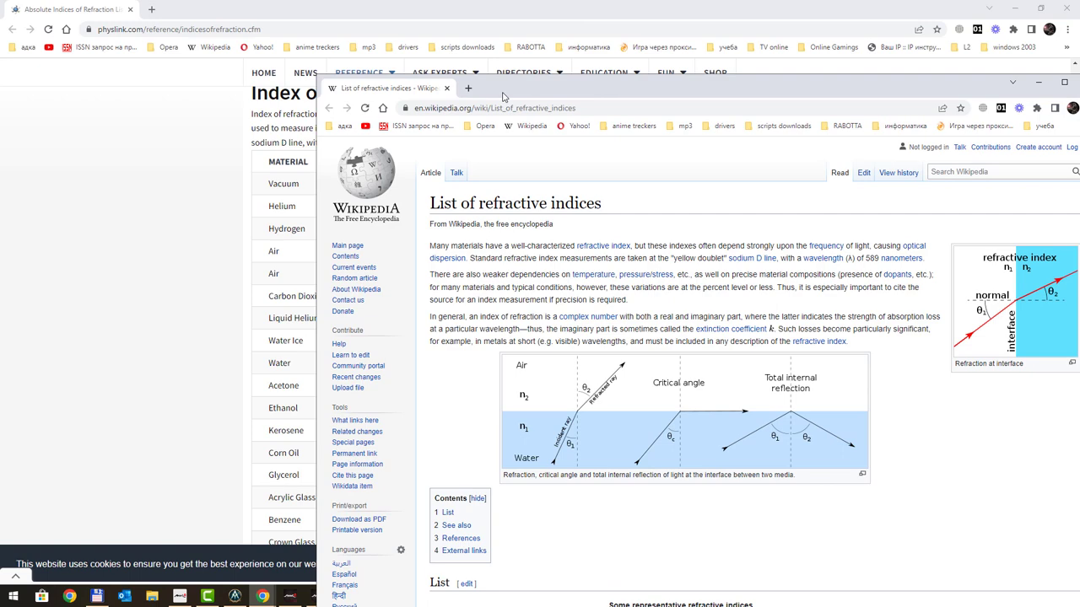
double_click(502, 97)
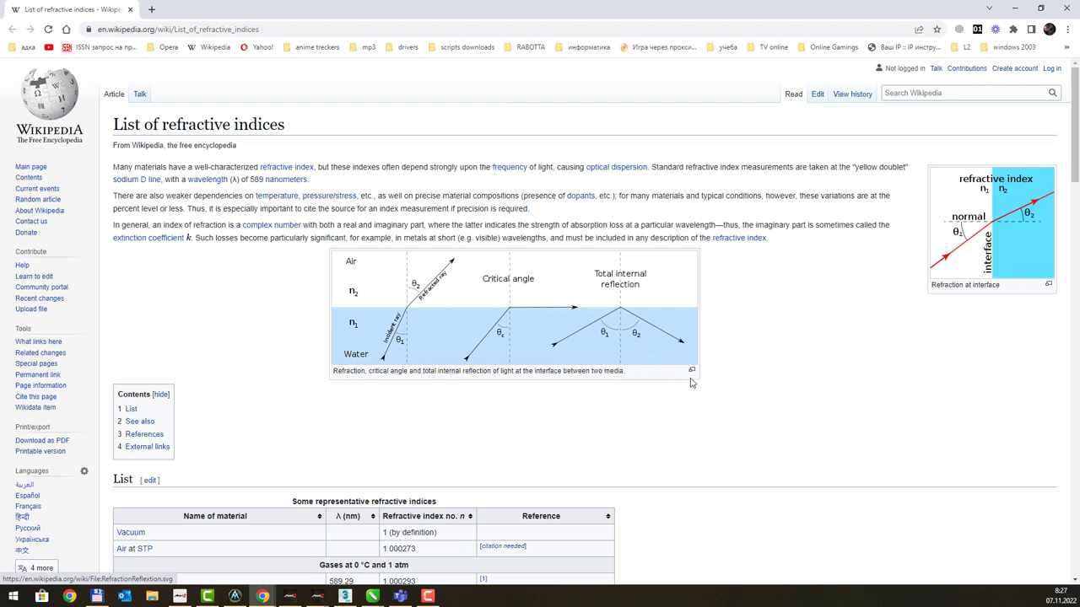
Step: Scroll Wikipedia's refractive index table and reposition its window to compare with Physlink
scroll(692, 383, "down", 3)
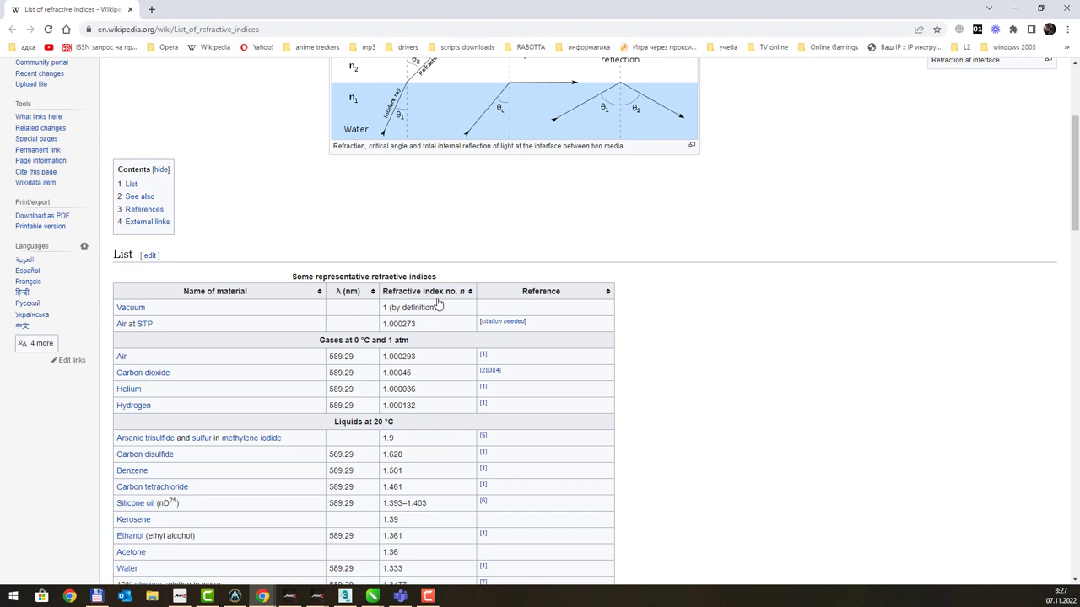
scroll(419, 379, "down", 2)
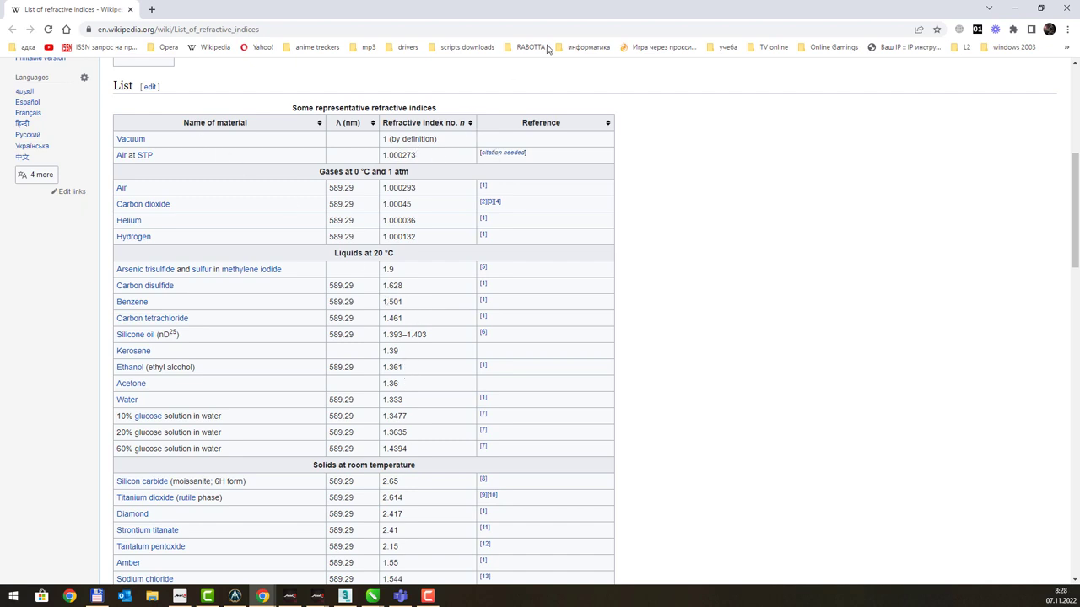
mouse_move(558, 15)
left_mouse_down()
mouse_move(668, 475)
mouse_move(470, 246)
mouse_move(530, 217)
mouse_move(561, 255)
mouse_move(550, 266)
mouse_move(554, 234)
mouse_move(550, 306)
mouse_move(547, 257)
mouse_move(581, 376)
mouse_move(633, 413)
mouse_move(642, 475)
left_mouse_up()
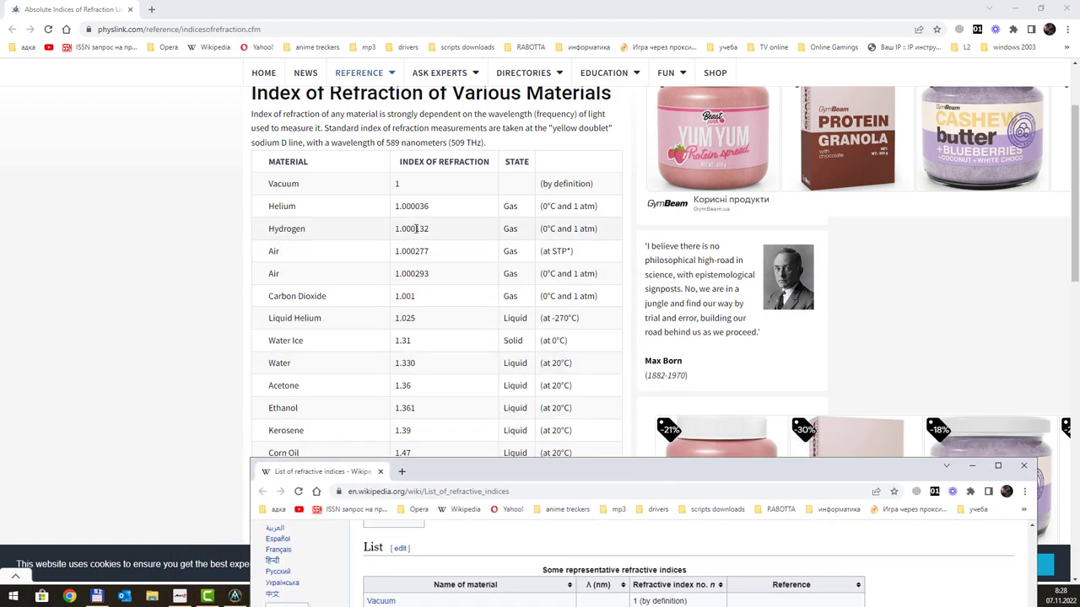
scroll(420, 215, "down", 2)
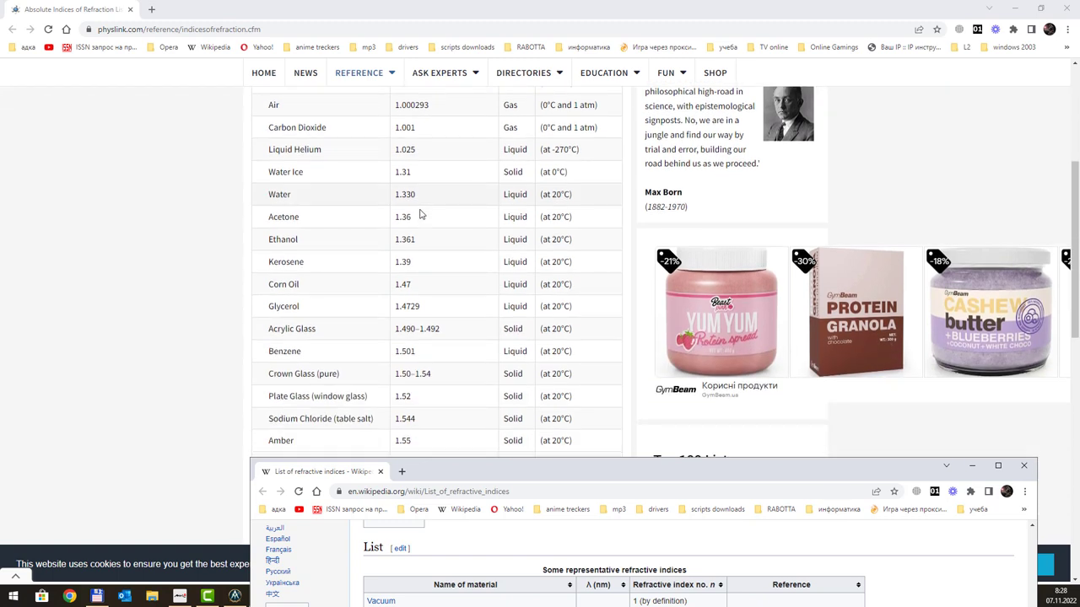
scroll(541, 419, "down", 1)
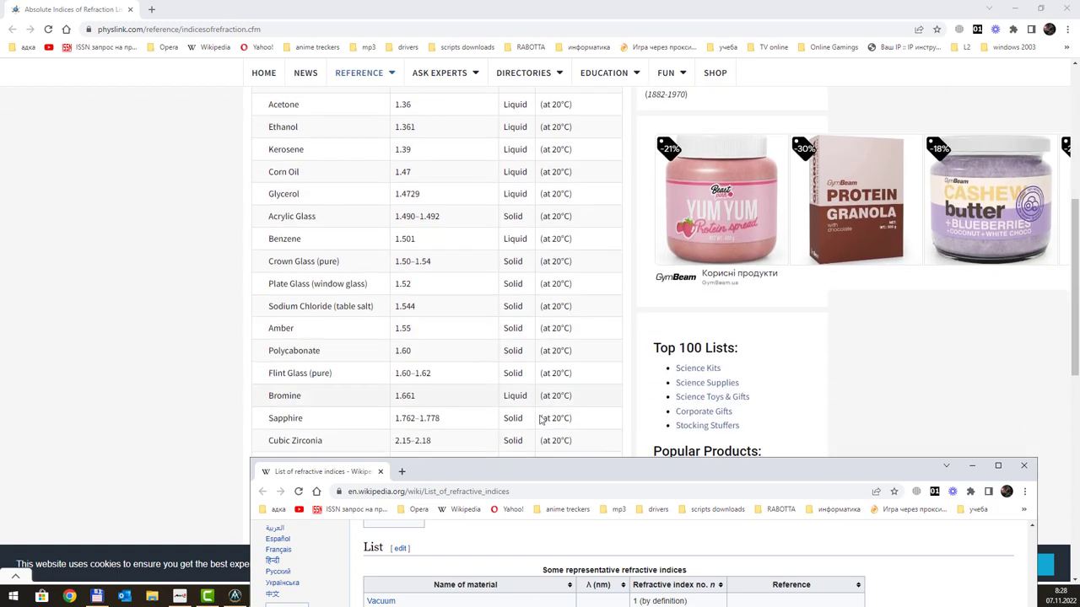
mouse_move(547, 474)
left_mouse_down()
mouse_move(447, 133)
mouse_move(439, 2)
left_mouse_up()
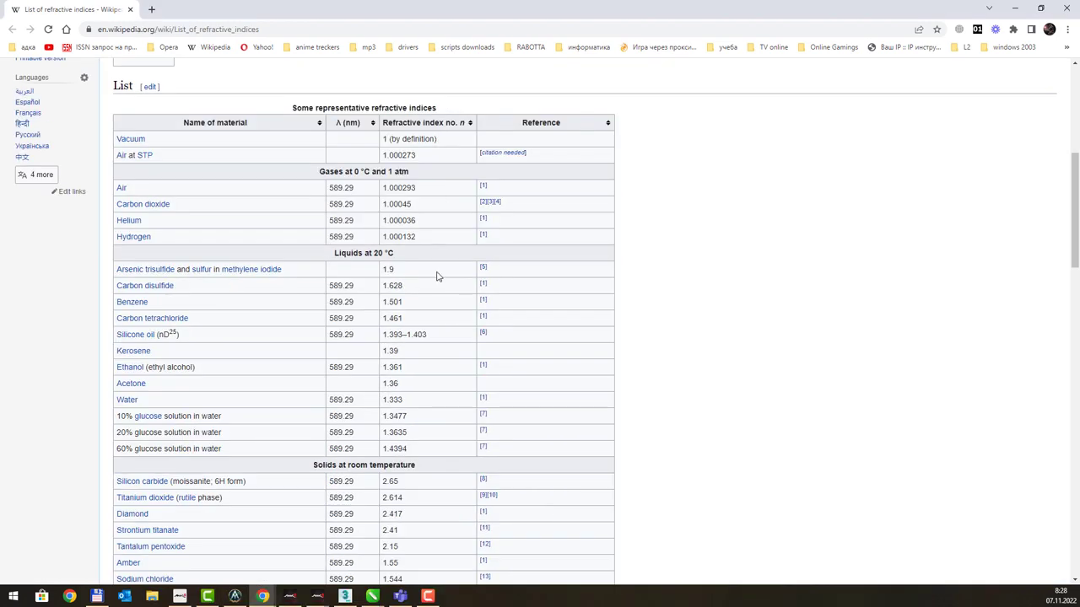
scroll(437, 278, "down", 3)
scroll(438, 279, "down", 3)
scroll(438, 278, "down", 3)
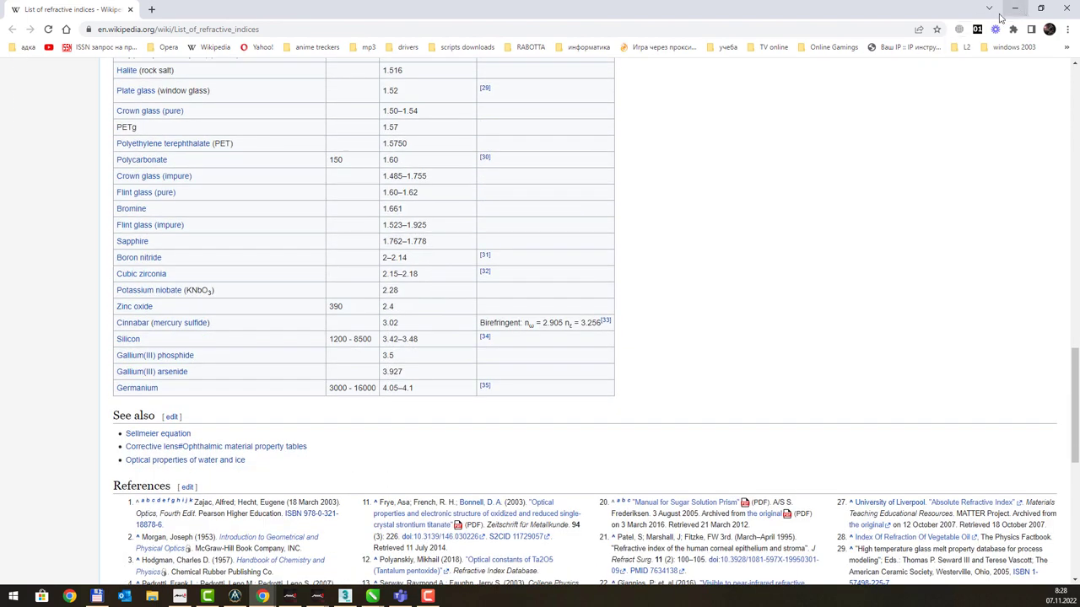
Step: Minimize Wikipedia, review the Physlink glass indices, then leave Chrome for the presentation
left_click(1066, 8)
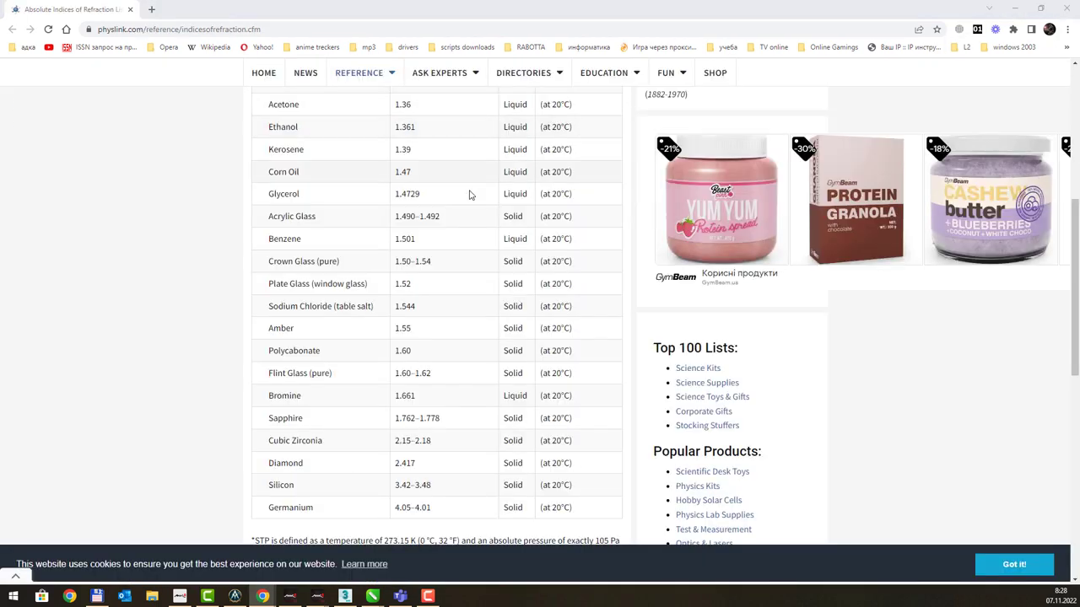
scroll(470, 206, "up", 2)
scroll(473, 219, "down", 2)
scroll(477, 221, "down", 1)
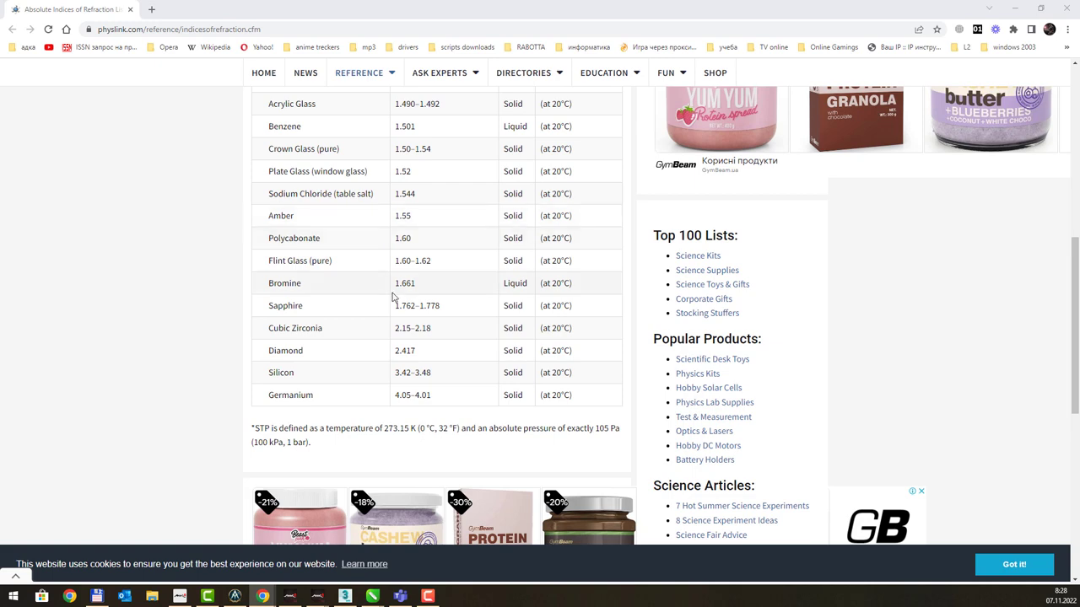
scroll(424, 327, "up", 1)
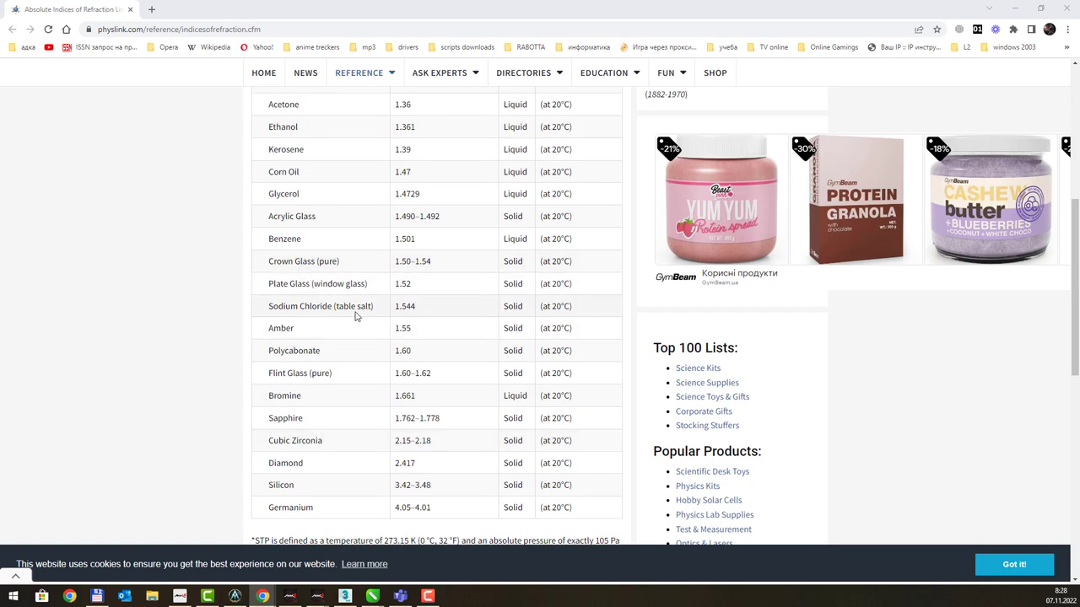
scroll(356, 315, "up", 1)
scroll(397, 320, "up", 1)
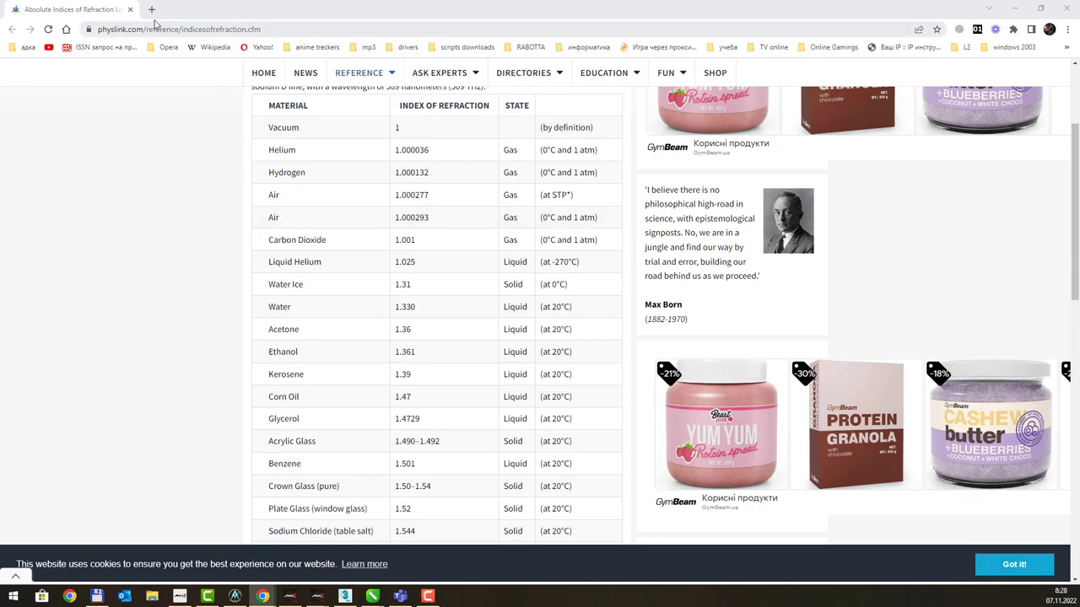
key("alt+Tab")
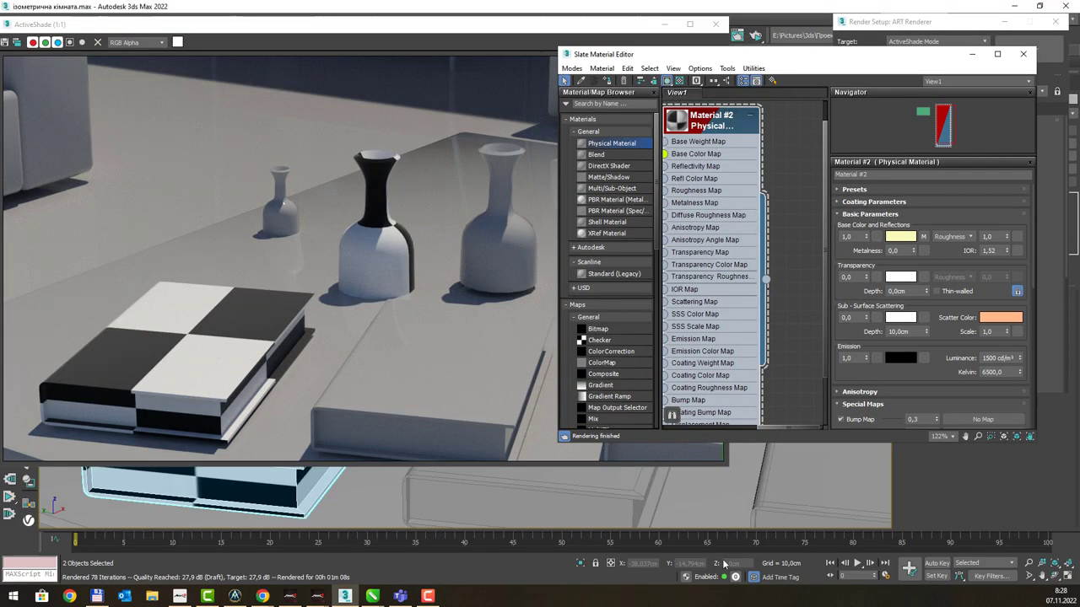
Step: Lower the roughness from 1,0 to 0,5 and select the IOR value for retyping
left_click(997, 250)
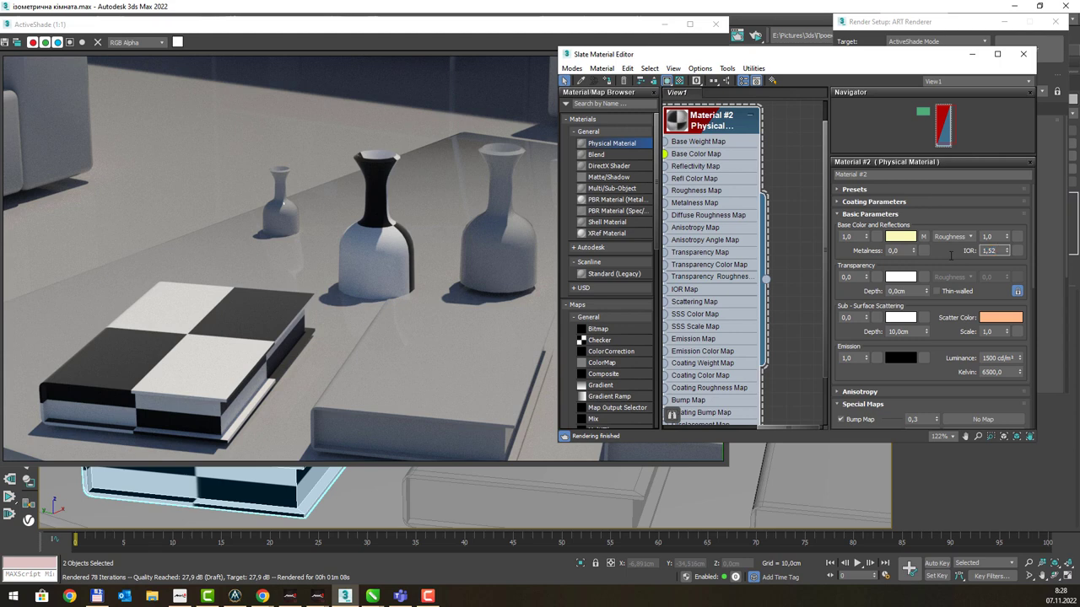
left_click(1007, 238)
left_click(1006, 238)
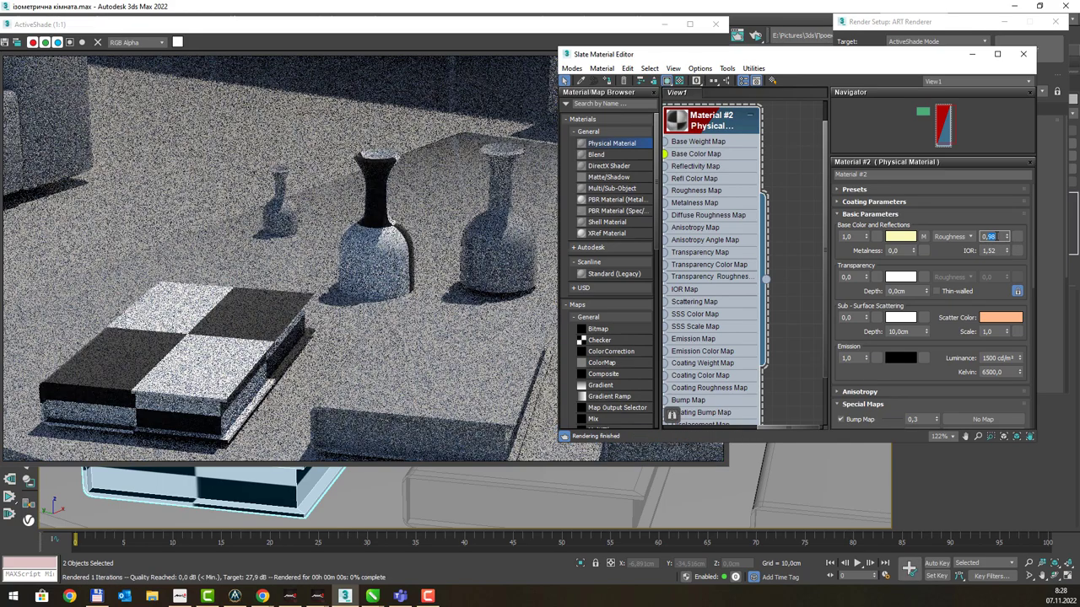
double_click(992, 237)
type("0,5")
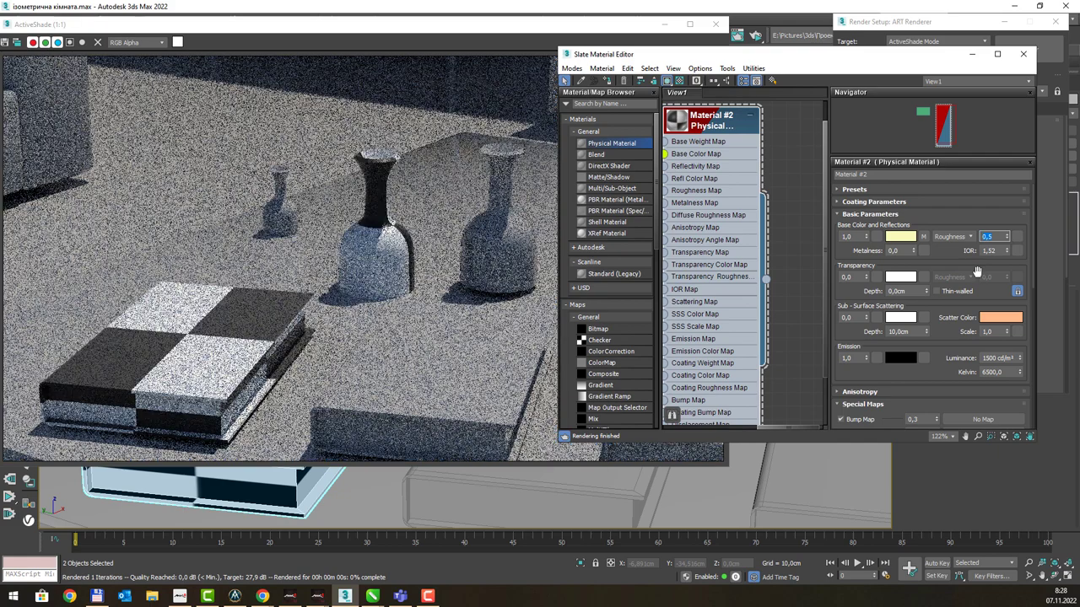
double_click(995, 251)
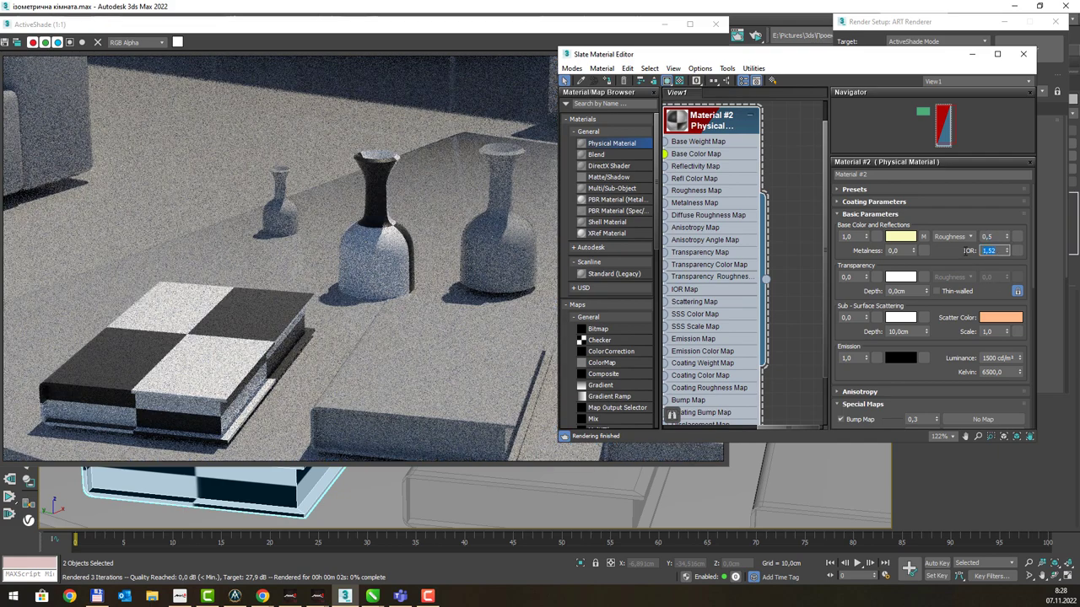
Step: Set the IOR to 0,1 and the transparency weight to 0,5
type("1,10,1")
key("Return")
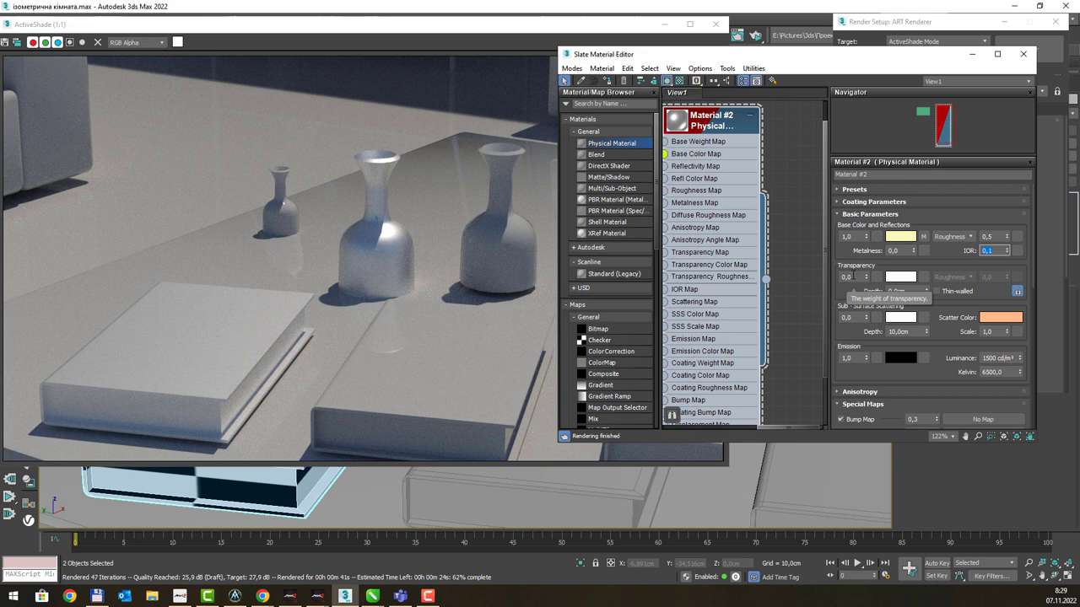
left_click(853, 276)
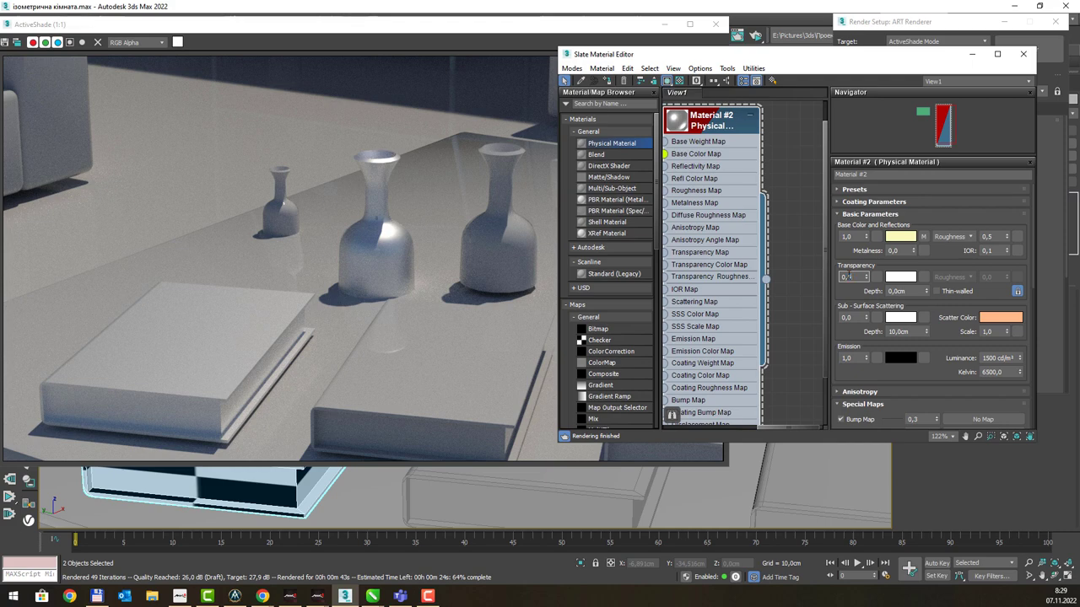
key("Return")
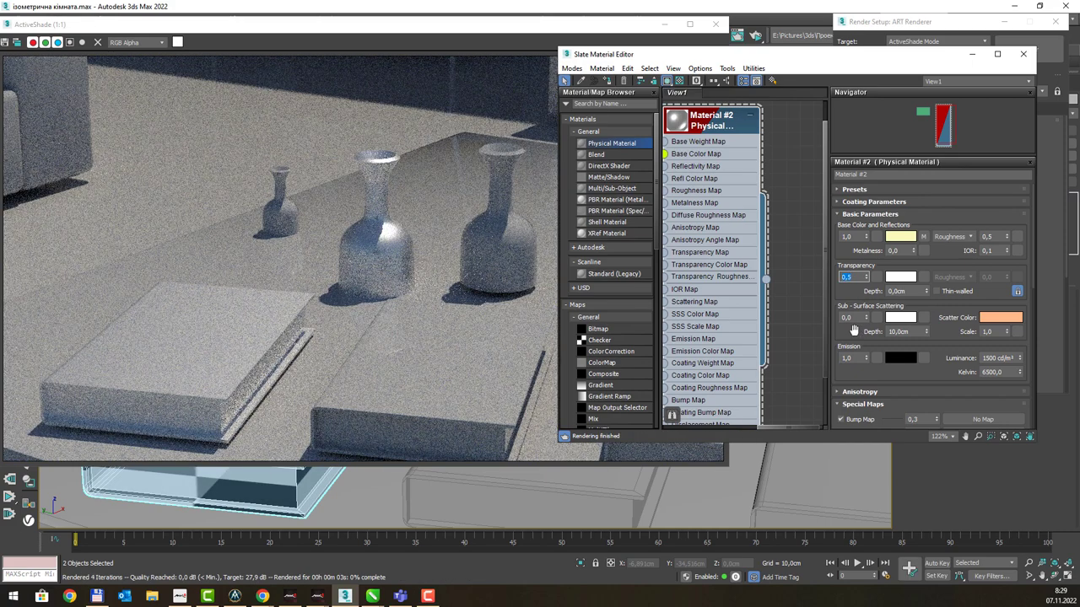
Step: Set roughness to 0 for a perfectly smooth, mirror-like surface
left_click(985, 237)
type("0")
key("Return")
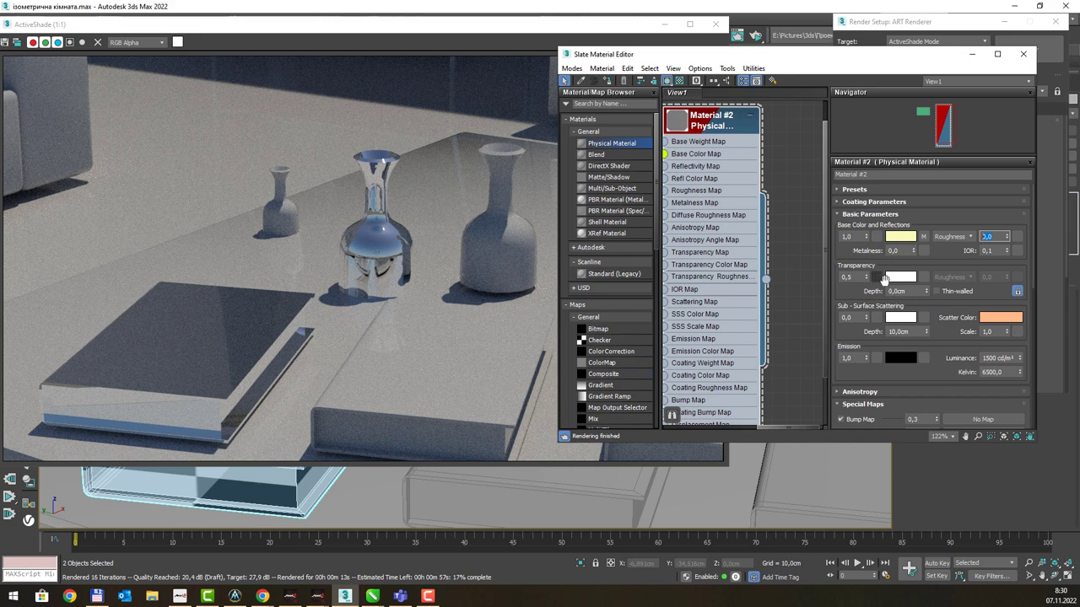
Step: Try full transparency of 1, then set the transparency weight back to 0
double_click(849, 276)
type("1")
key("Return")
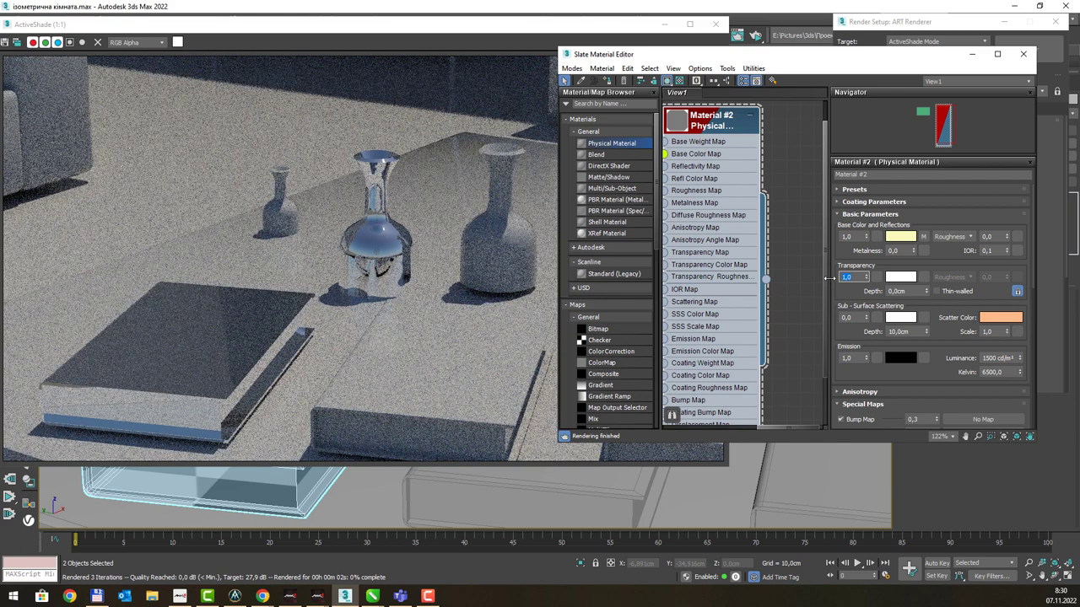
type("0")
key("Return")
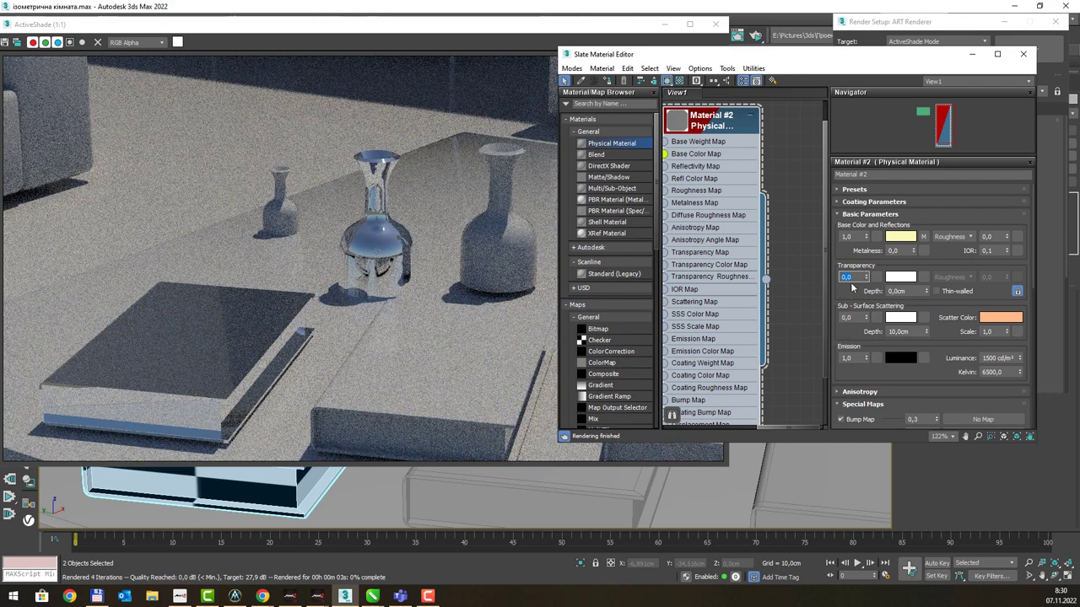
Step: Sweep the IOR through values like 0,4, 0,87, 1,08, 0,48 and 0,33, comparing the glass preview
left_click_drag(1010, 251, 1010, 236)
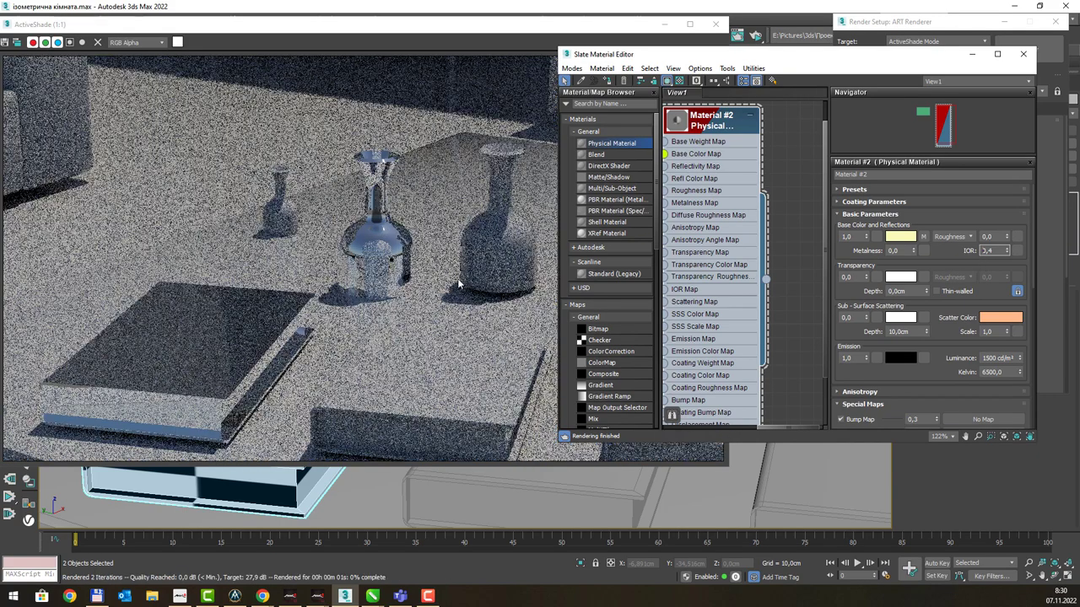
left_click_drag(1007, 250, 1017, 208)
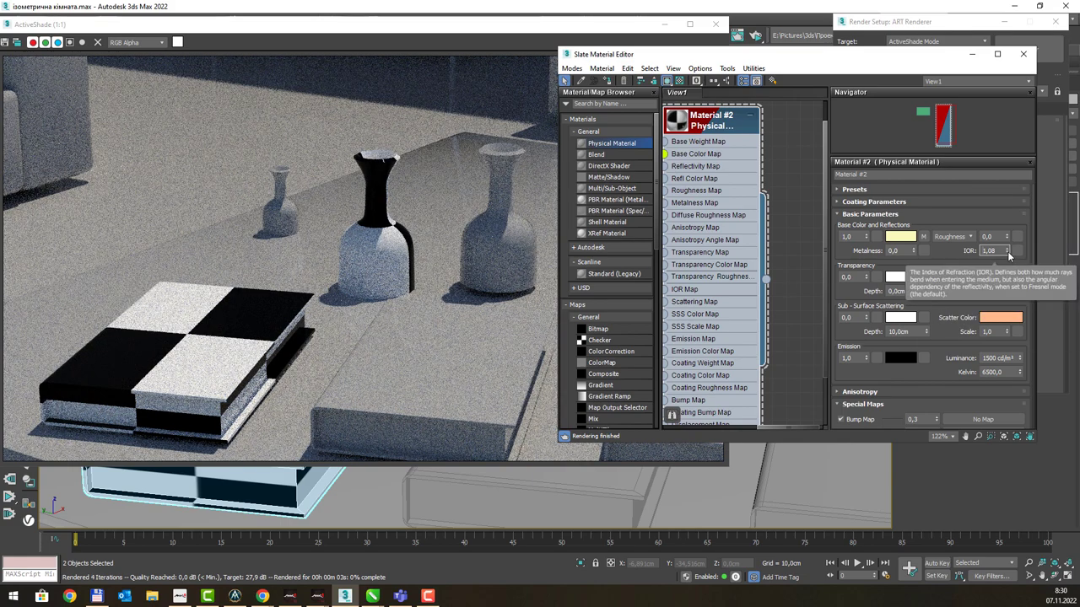
left_click_drag(1009, 251, 1005, 263)
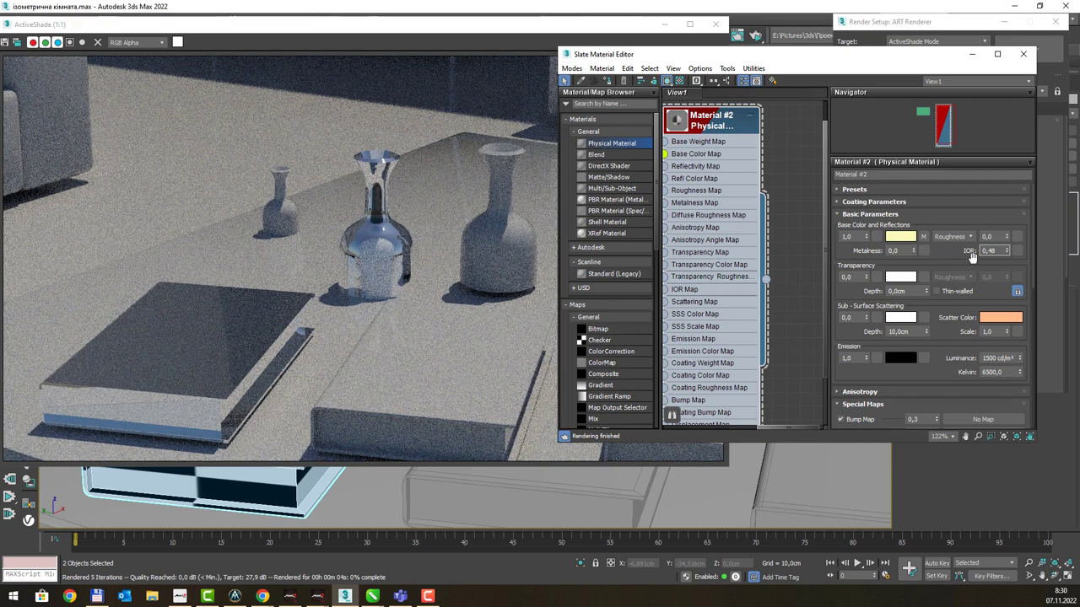
left_click_drag(1005, 250, 1005, 264)
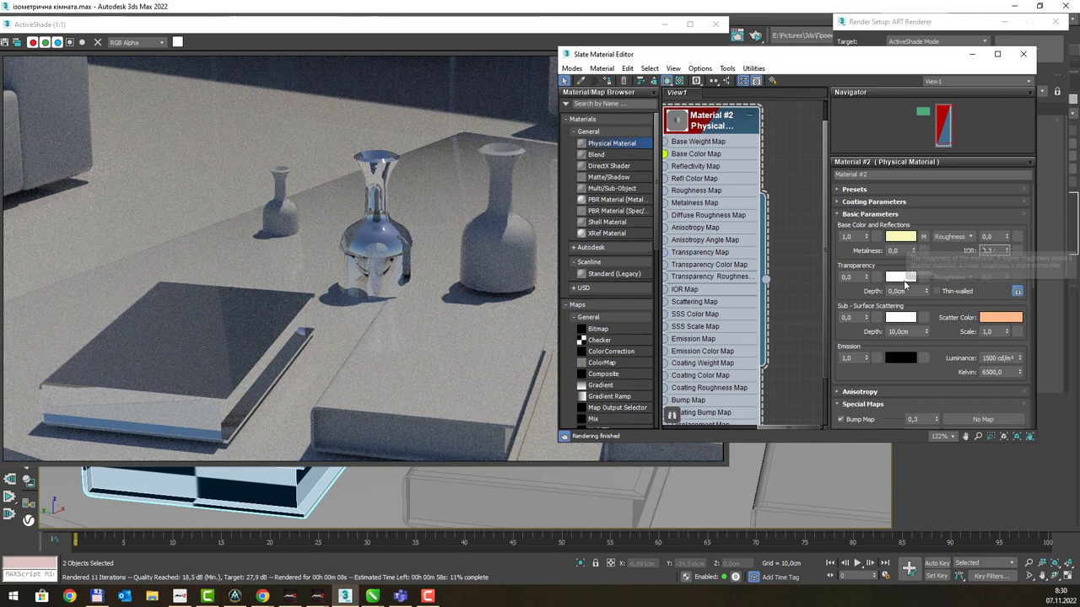
Step: Set Transparency to 1,0, base colour weight to 0,0 and IOR to 0,1
left_click(991, 250)
key("Tab")
type("1")
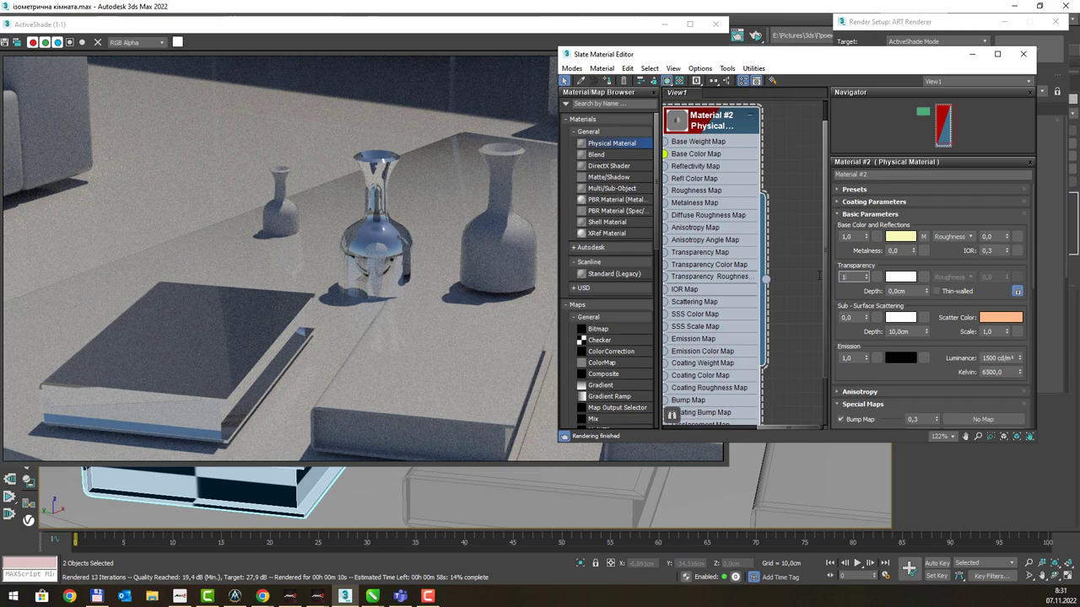
key("Return")
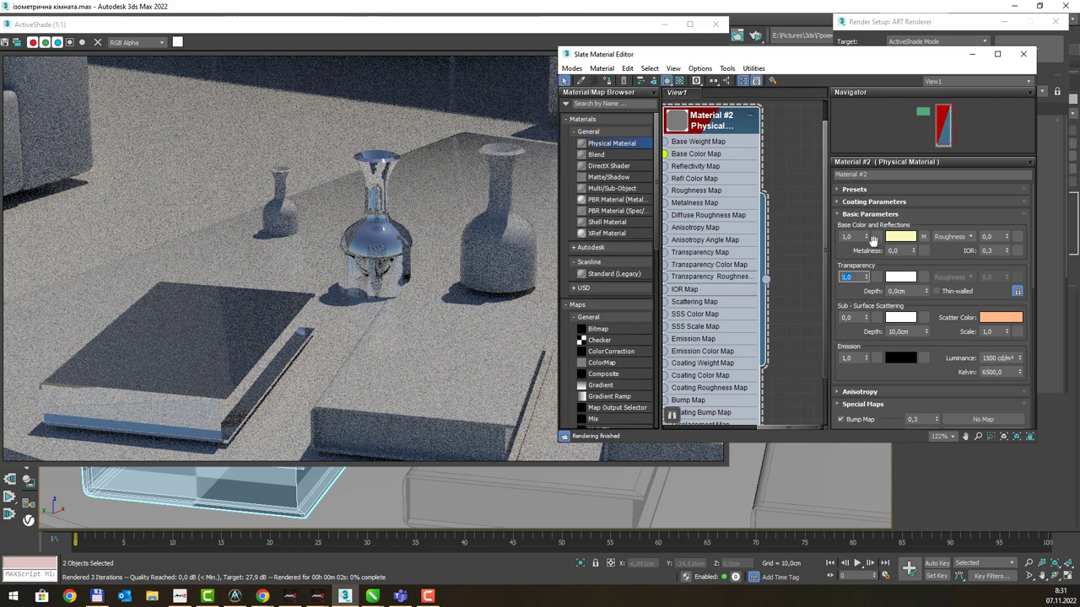
right_click(866, 239)
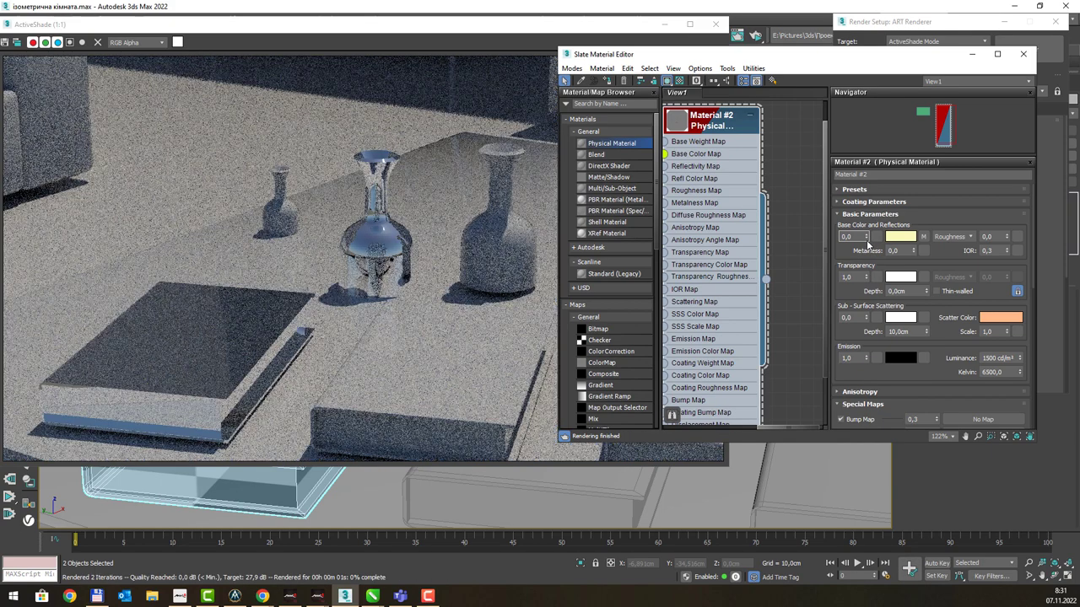
right_click(1006, 251)
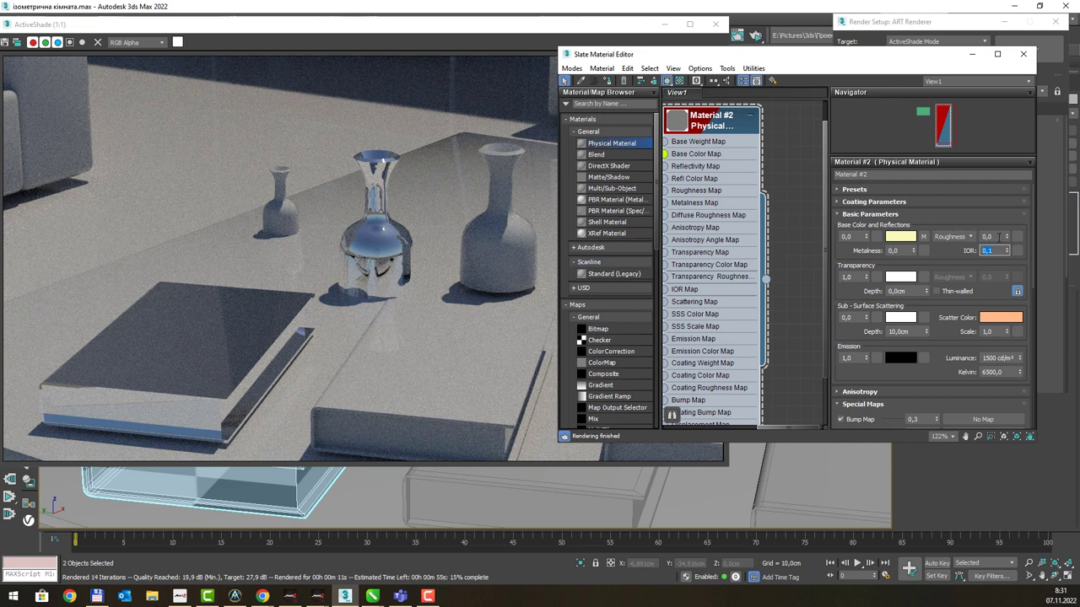
Step: Test glass roughness at 0,5 and 1,0, then return it to 0,0
left_click(998, 237)
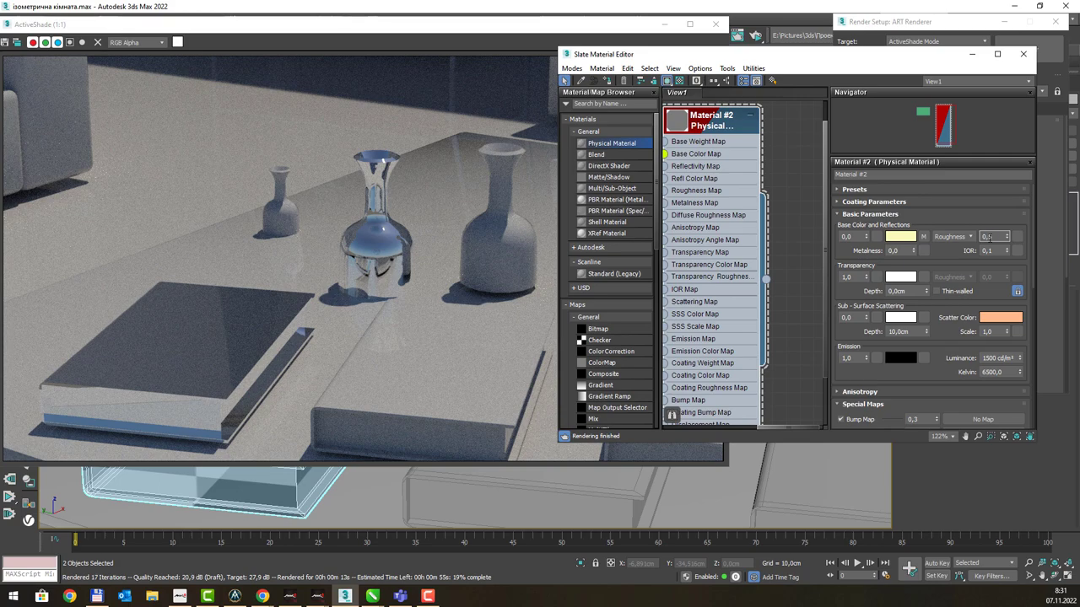
type("0,5")
key("Return")
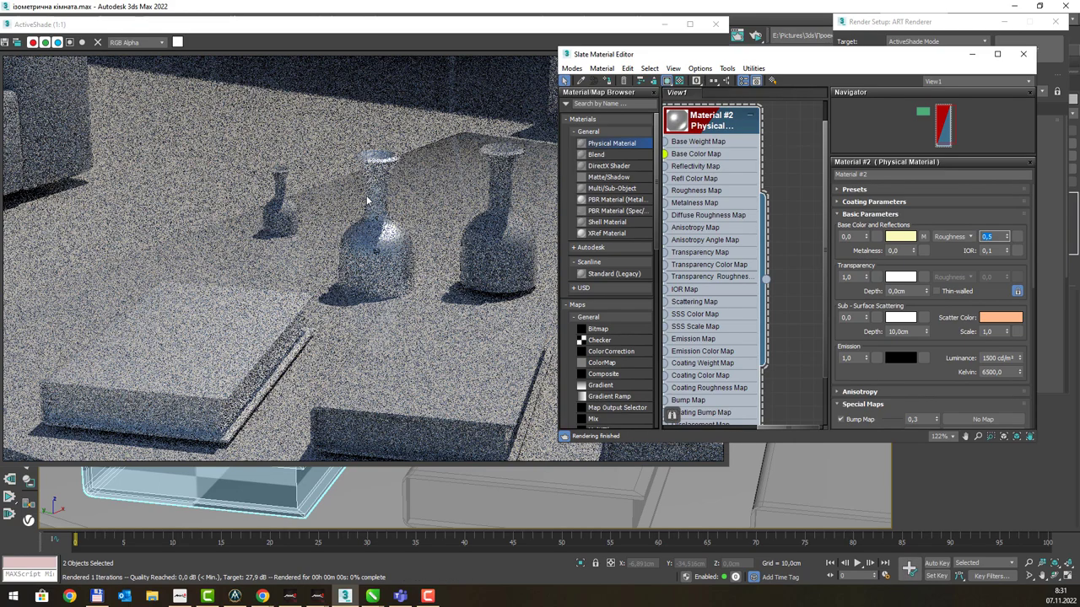
type("1")
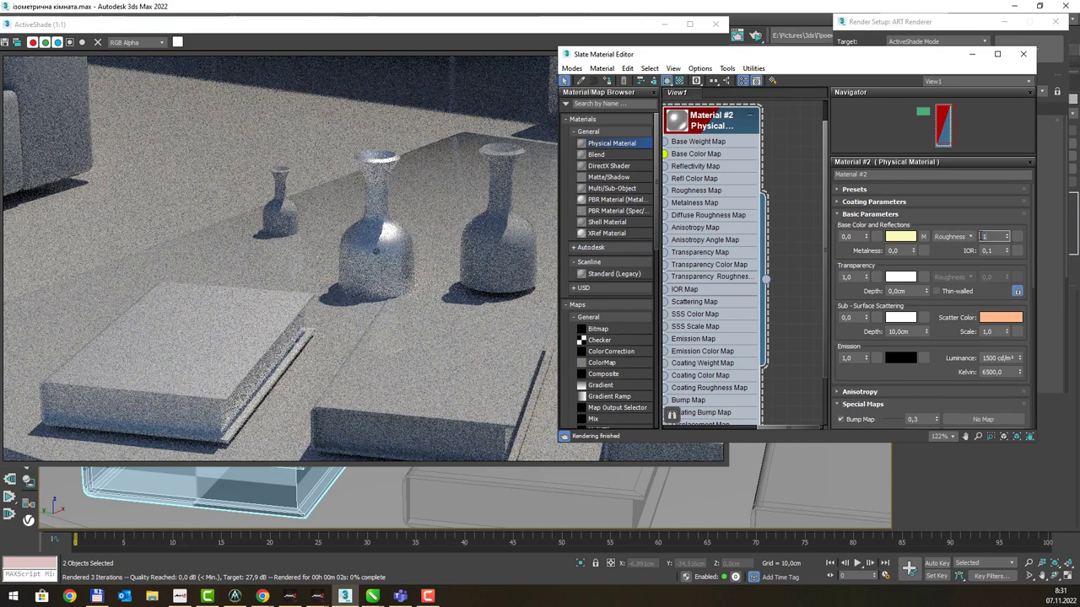
key("Return")
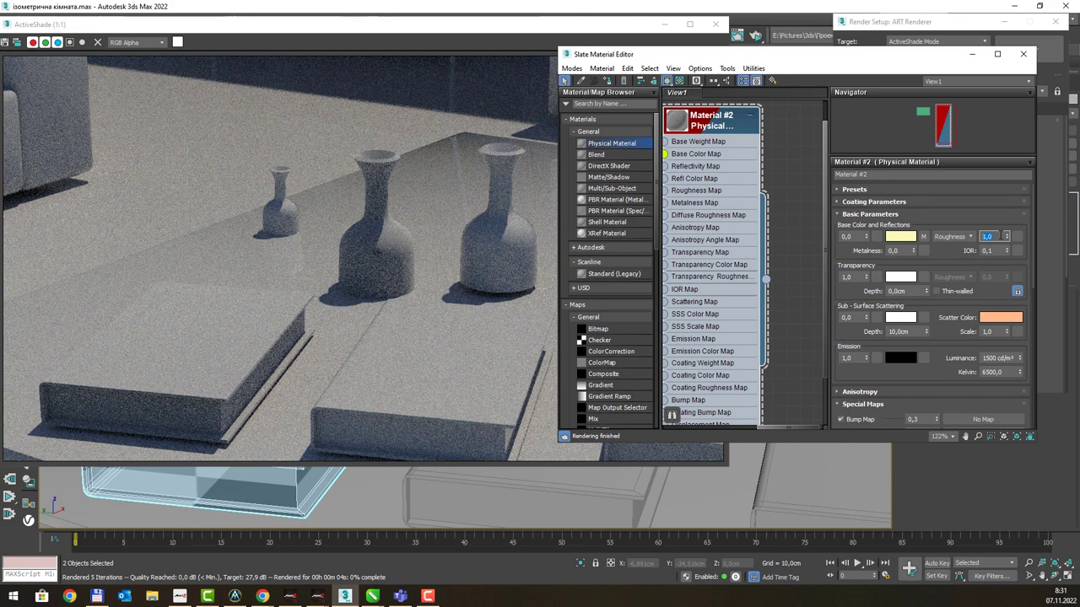
type("0")
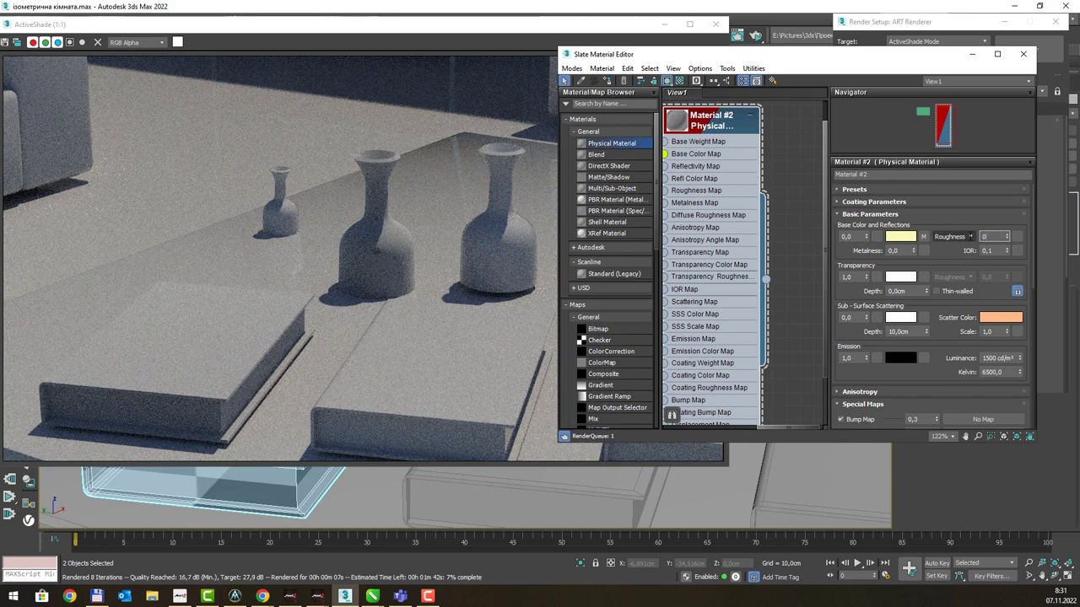
key("Return")
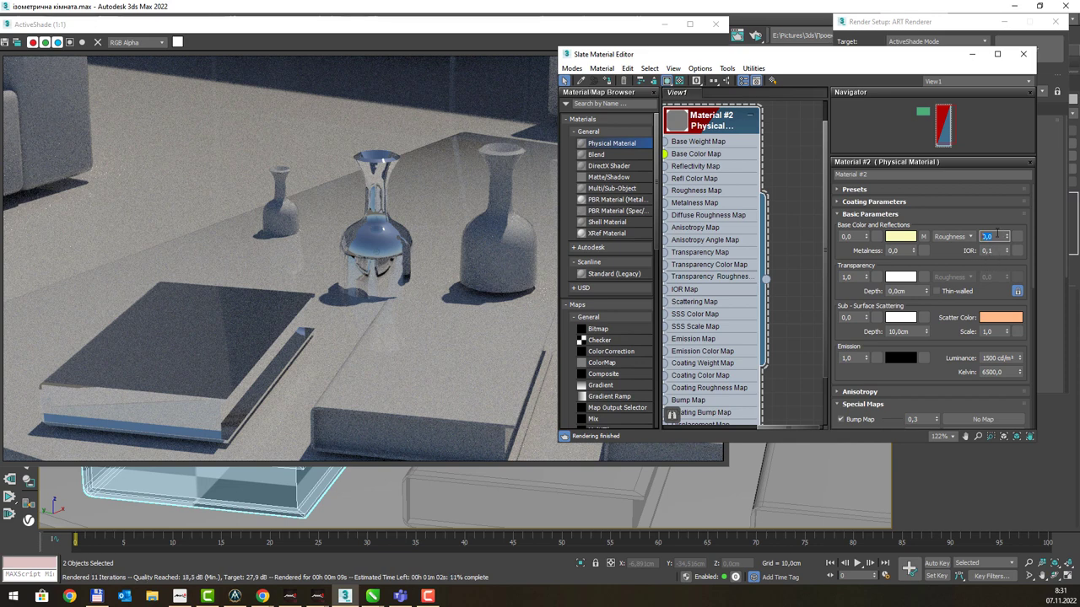
Step: Raise the IOR from 0,1 to 1
type("0")
double_click(998, 250)
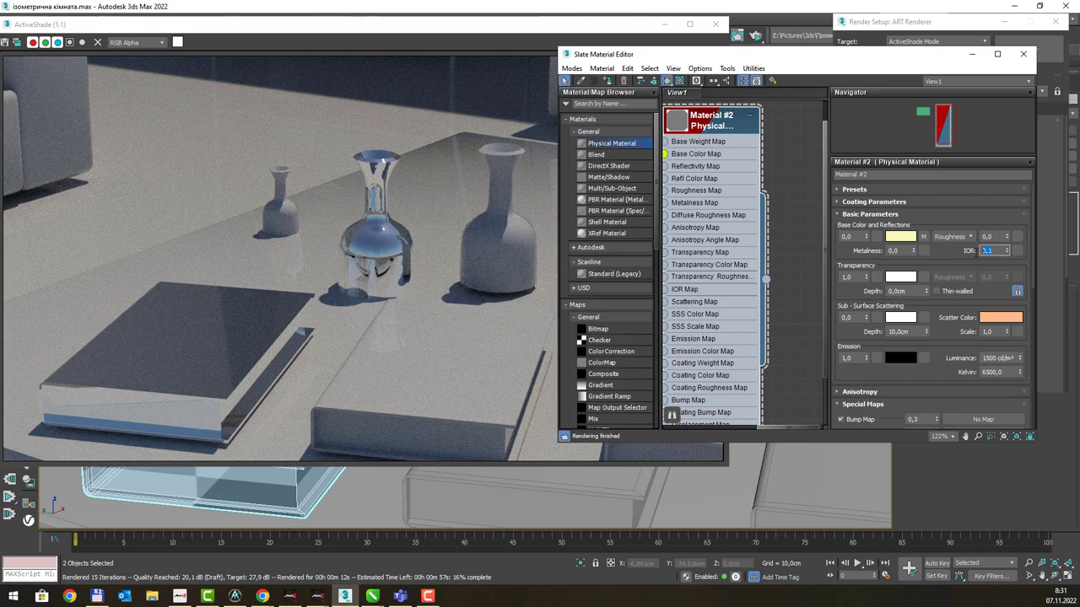
type("1")
key("Return")
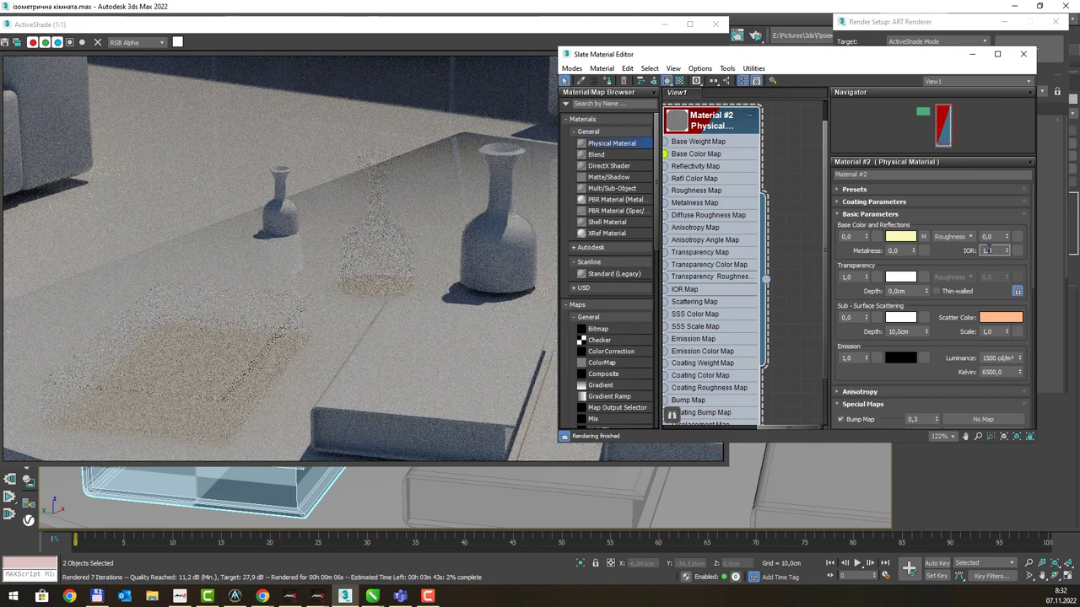
Step: Commit the IOR and nudge it up to 1,12
key("Return")
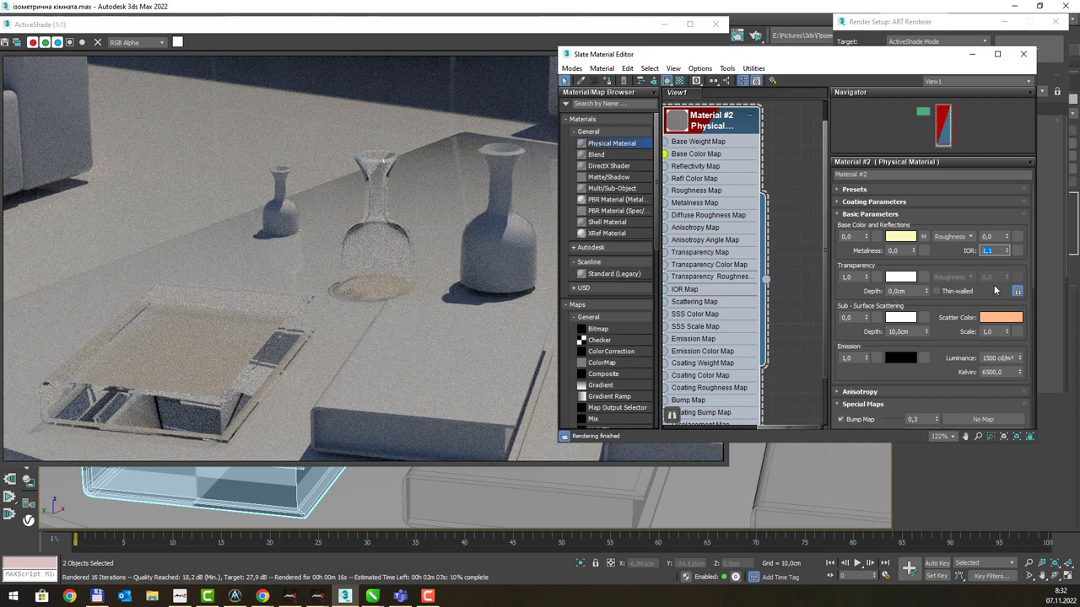
left_click(1006, 251)
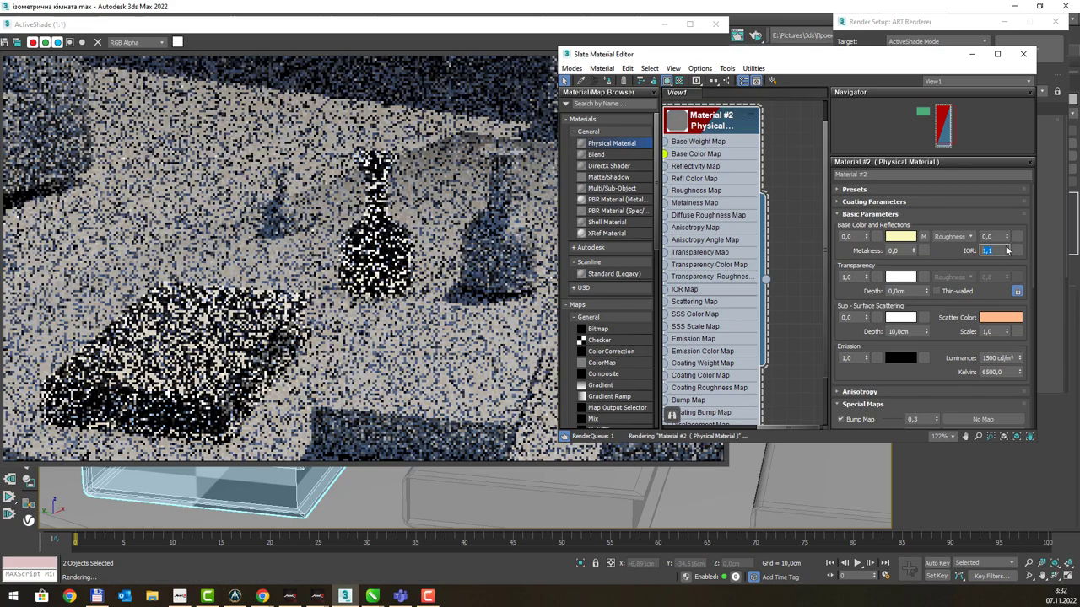
left_click(1006, 250)
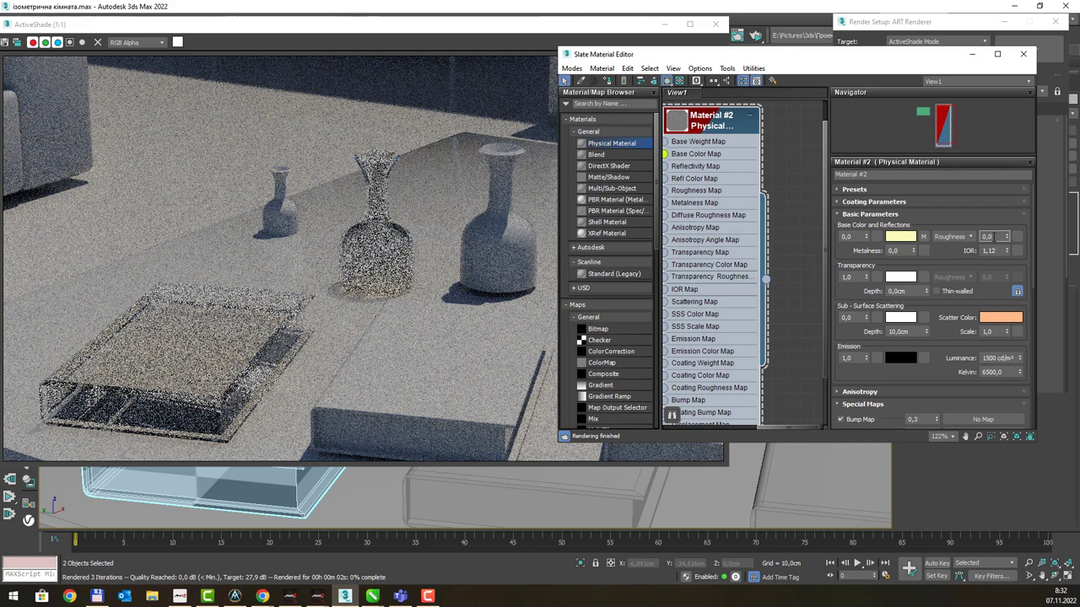
Step: Give the glass a slight roughness of 0,1
double_click(997, 236)
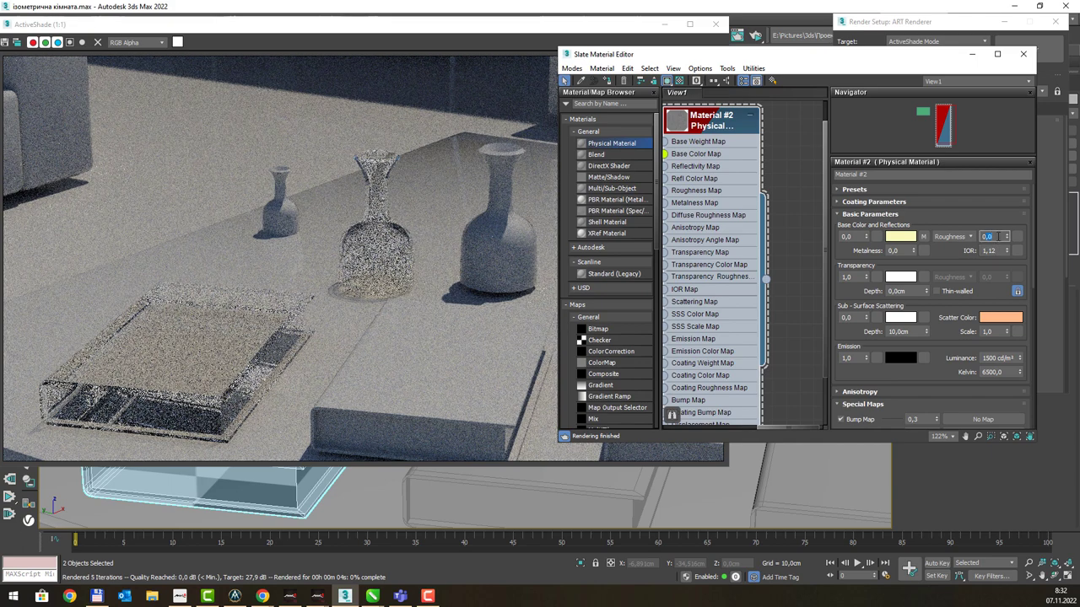
type("0,1")
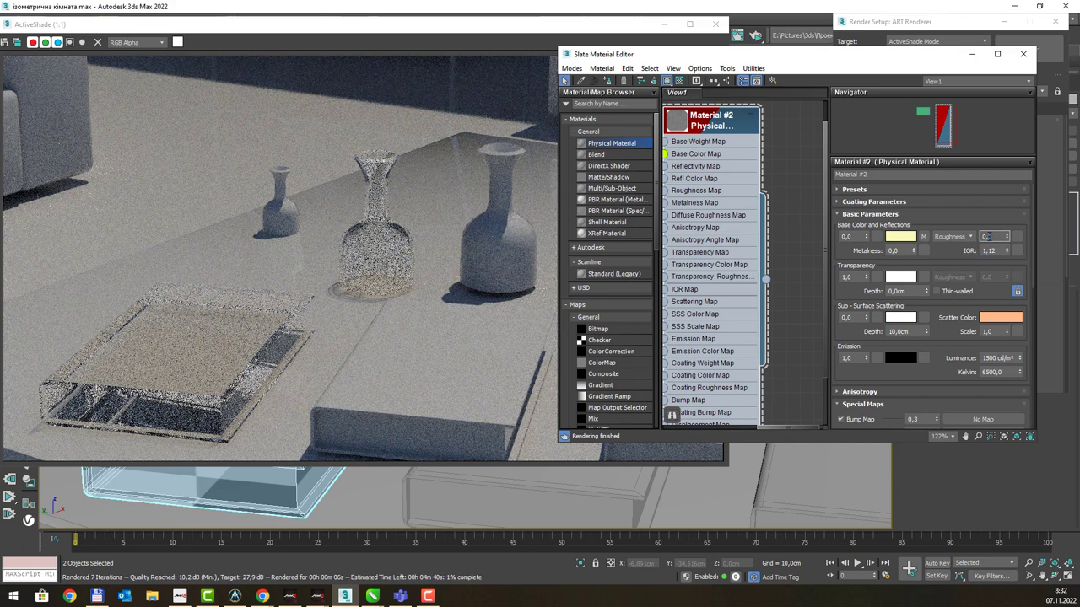
key("Return")
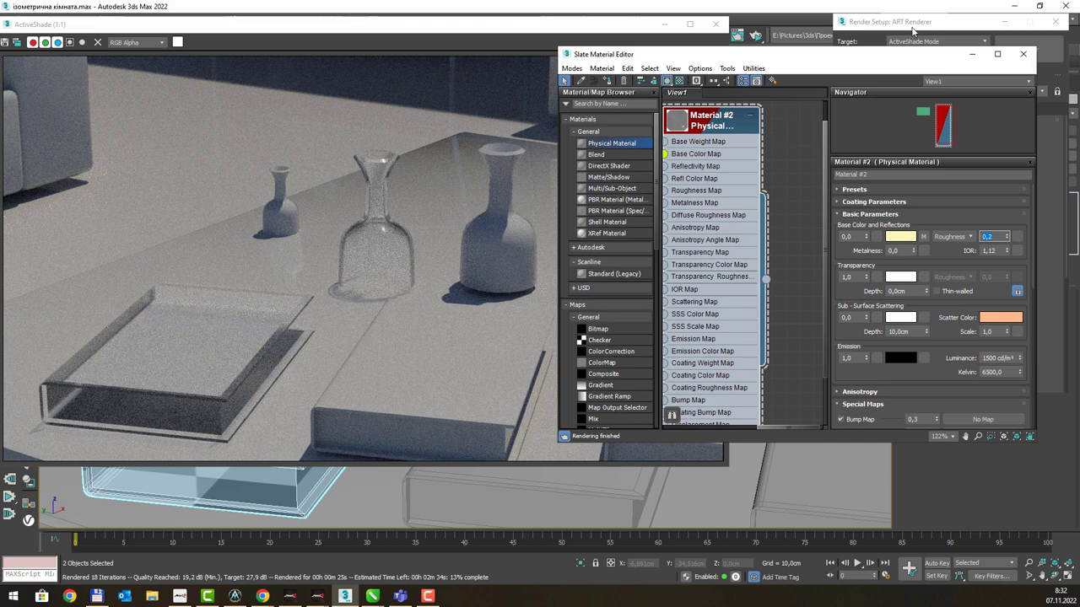
Step: Move the glass vase left in the Perspective viewport toward the small vase
double_click(477, 23)
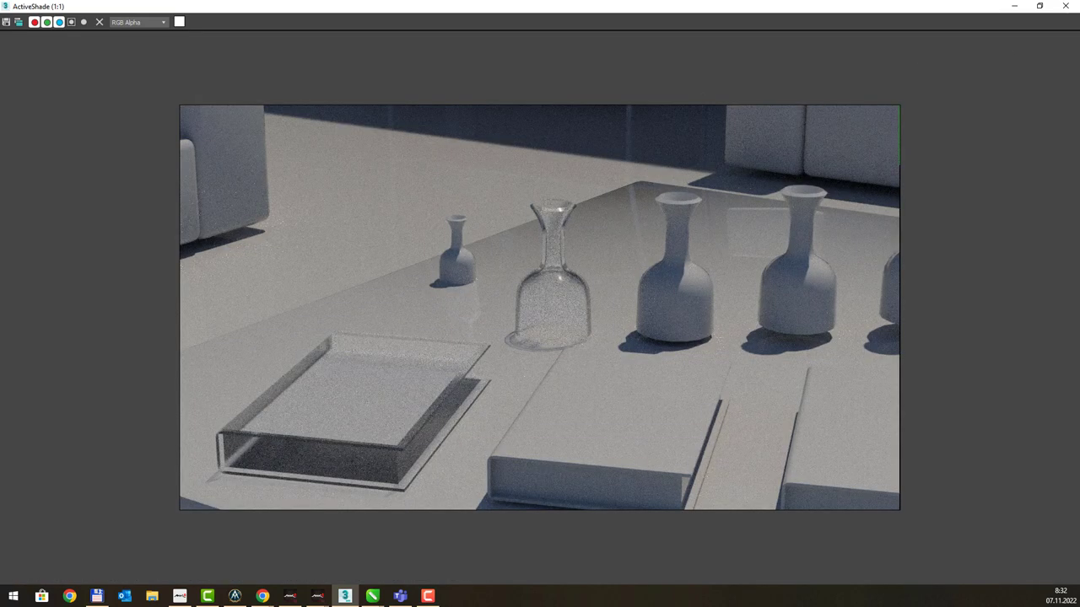
left_click(1041, 7)
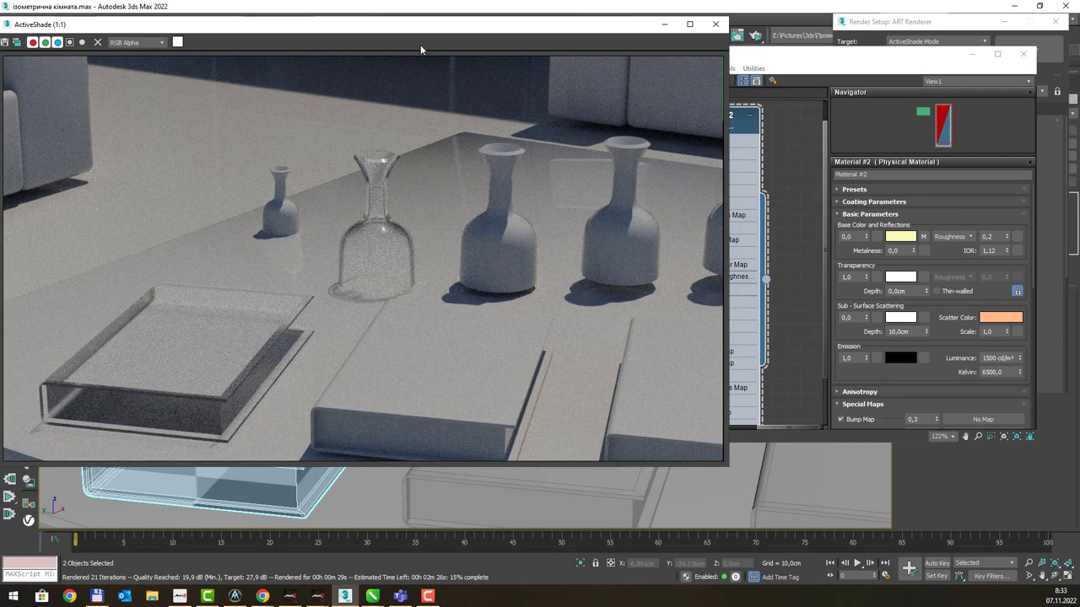
left_click_drag(435, 29, 918, 294)
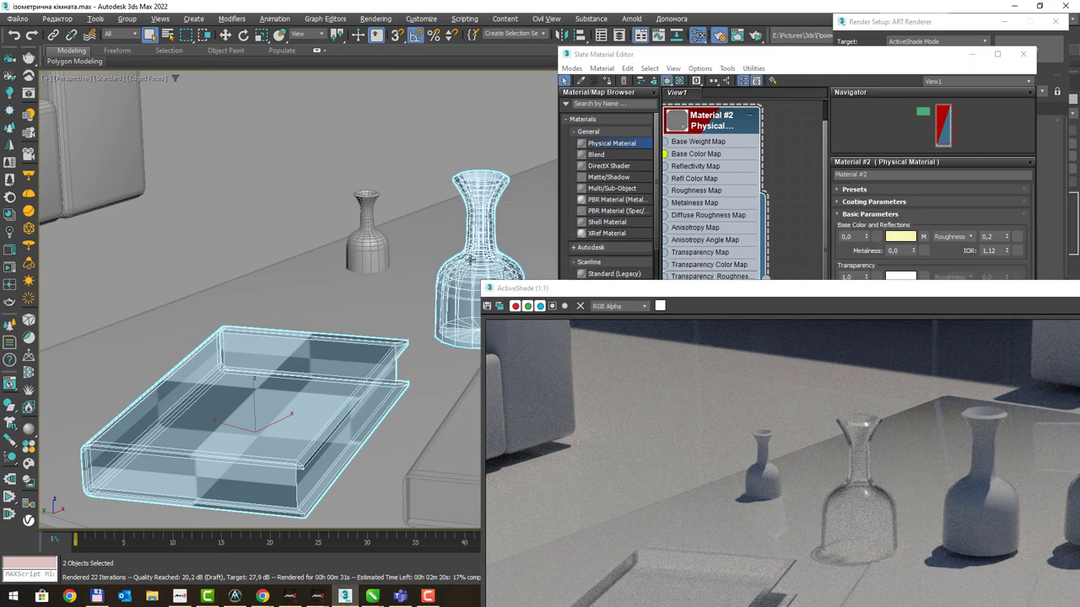
left_click(469, 259)
key("w")
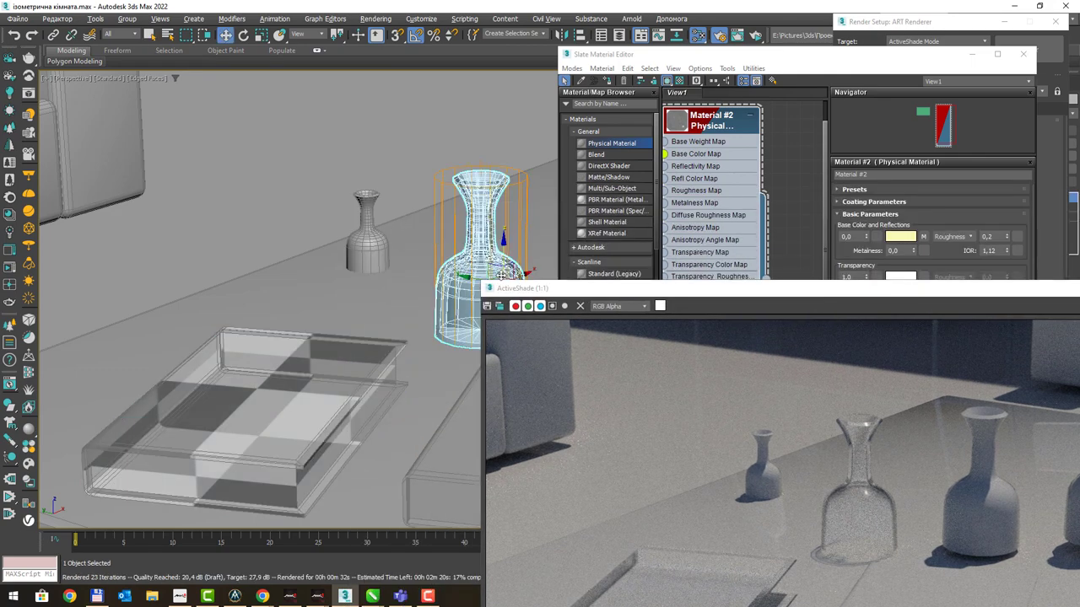
left_click_drag(502, 274, 439, 252)
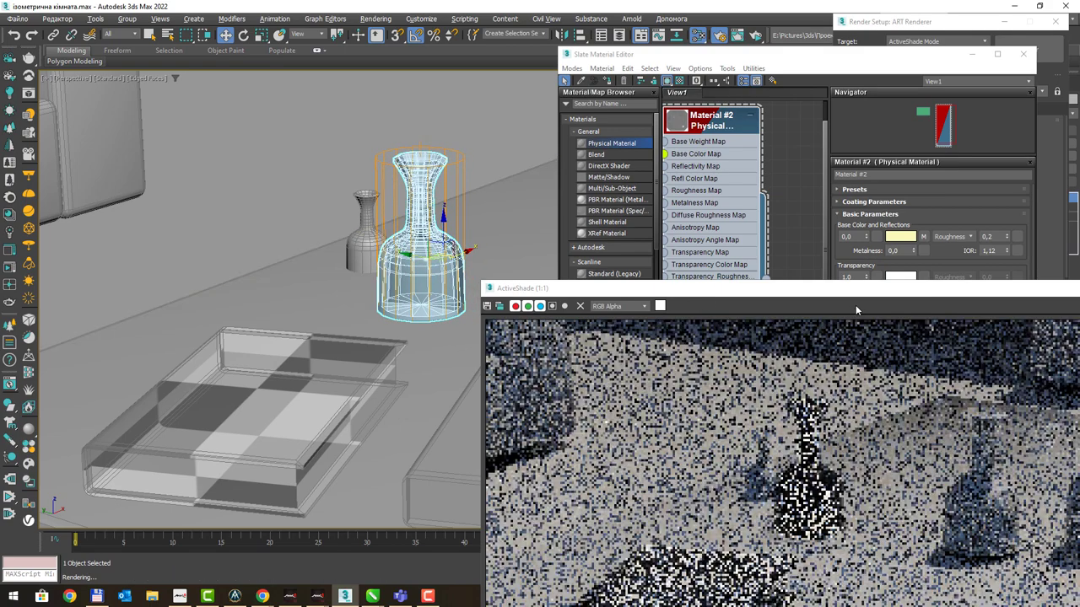
Step: Recheck the ActiveShade render full-screen, then float it at the upper left
double_click(853, 296)
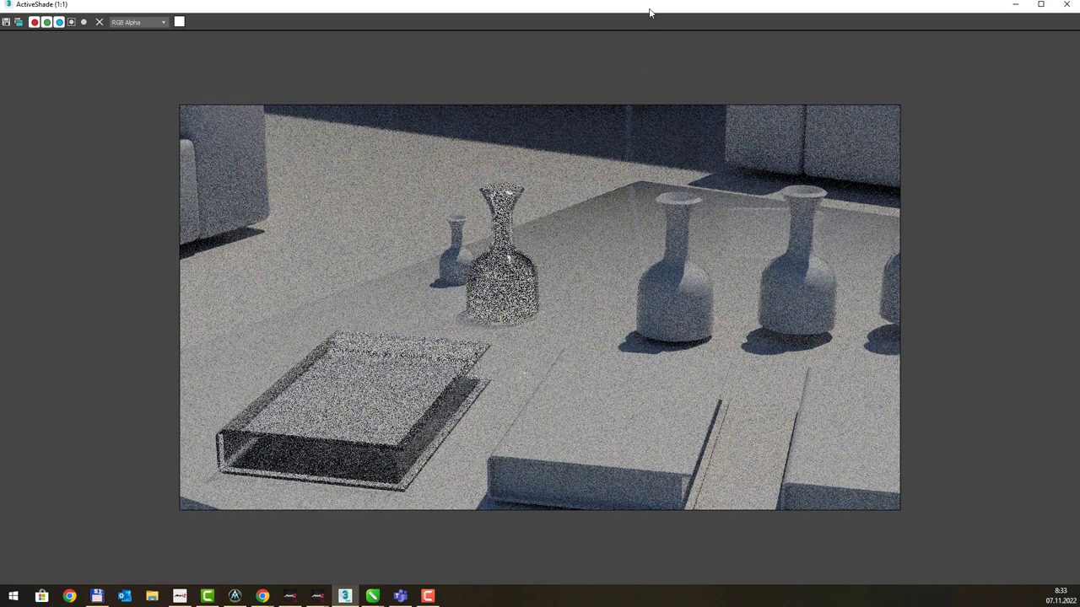
double_click(649, 12)
mouse_move(796, 287)
left_mouse_down()
mouse_move(367, 132)
mouse_move(314, 17)
left_mouse_up()
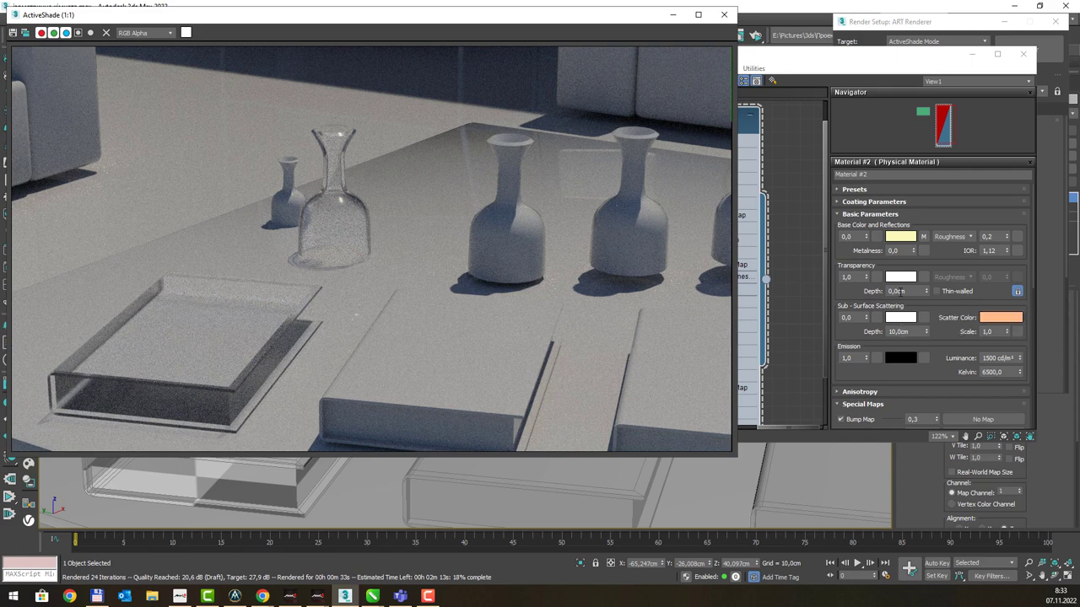
mouse_move(905, 291)
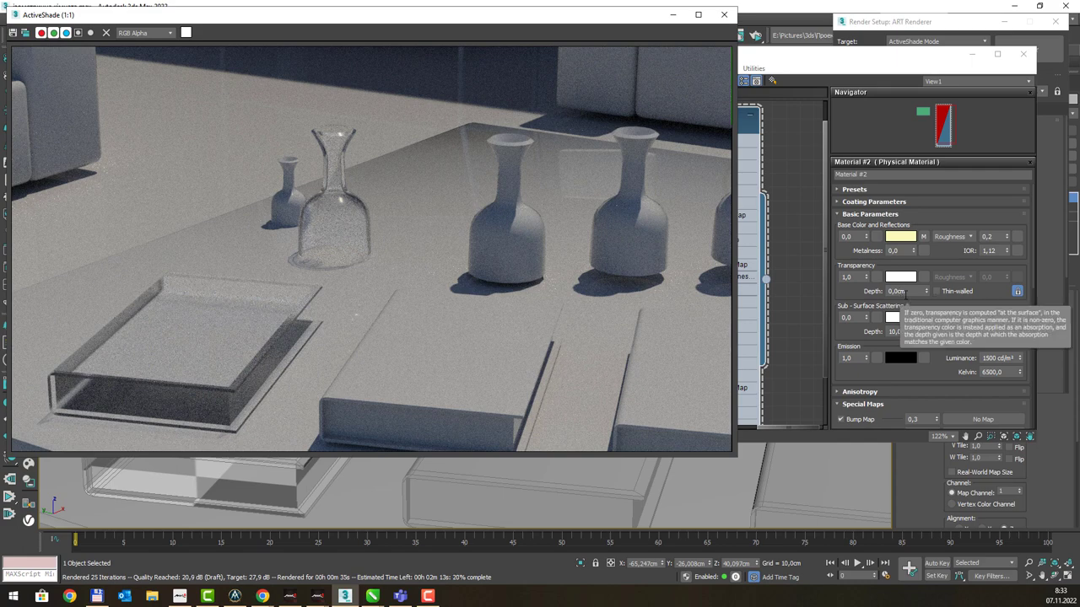
Step: Set the transparency depth to 1,0 cm, then change it to 20,0 cm
left_click(905, 291)
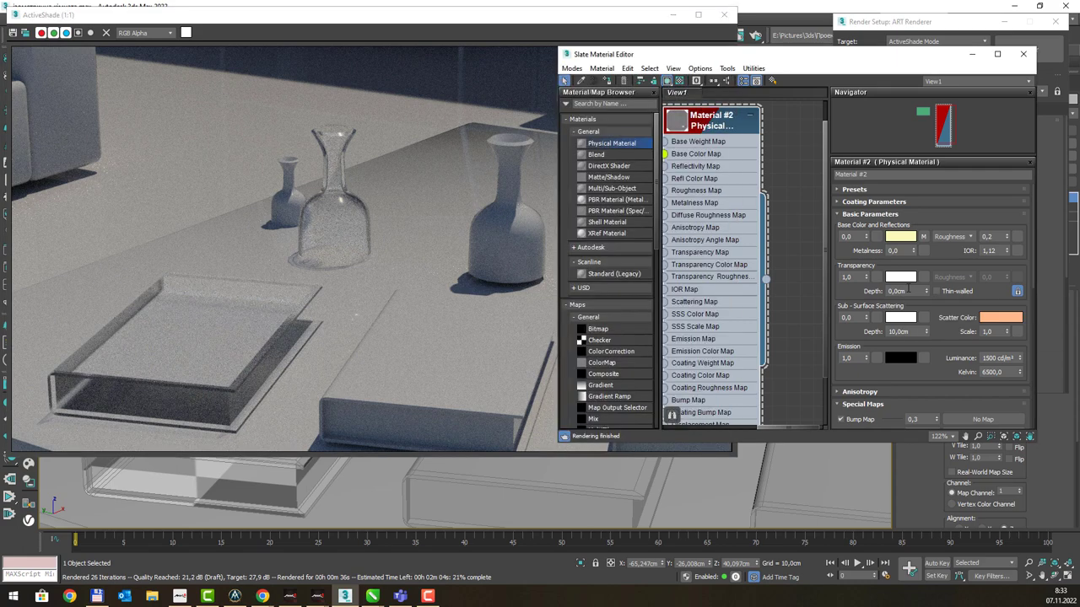
type("1")
key("Return")
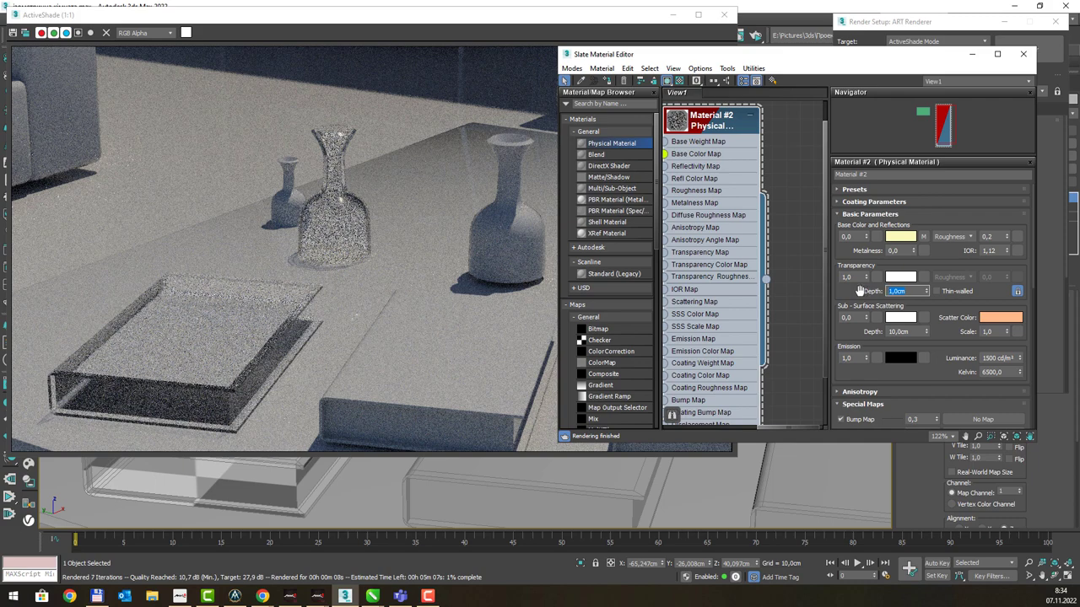
type("20")
key("Return")
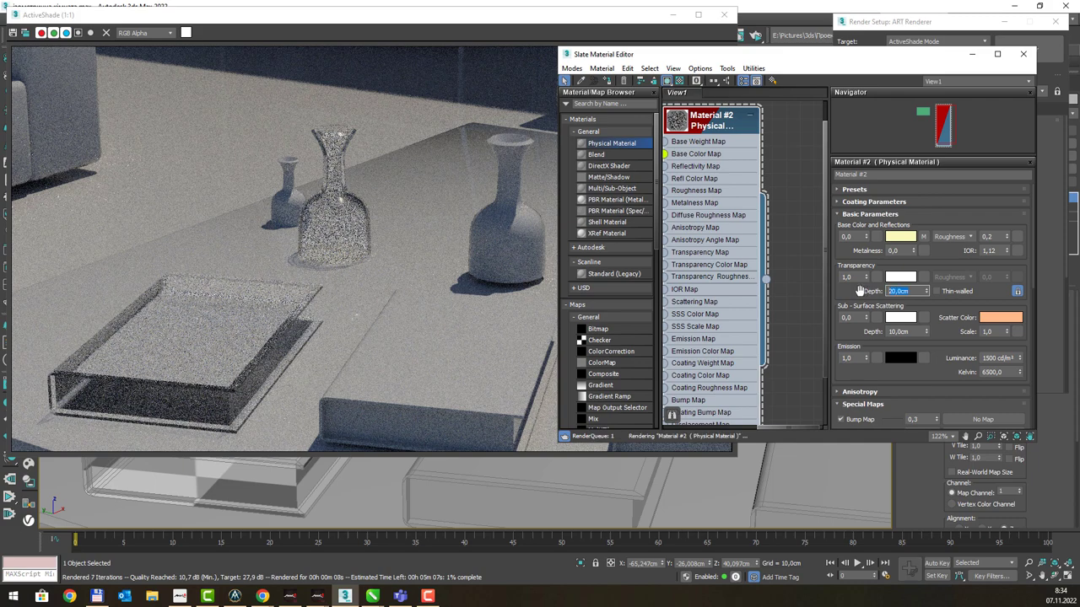
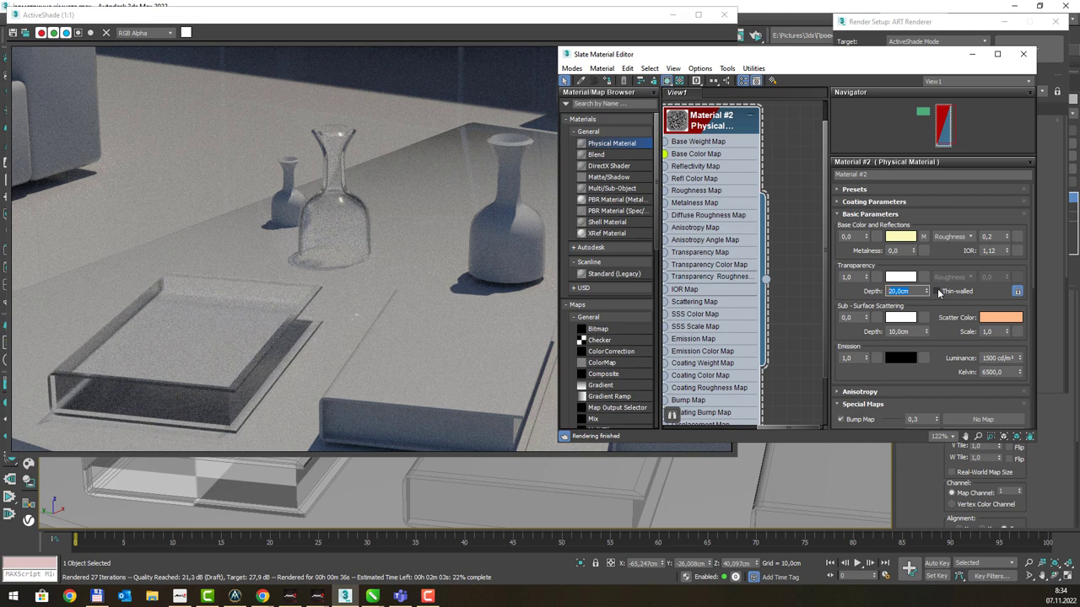
Step: Make Material #2 thin-walled and lower its Transparency to 0.75
left_click(936, 291)
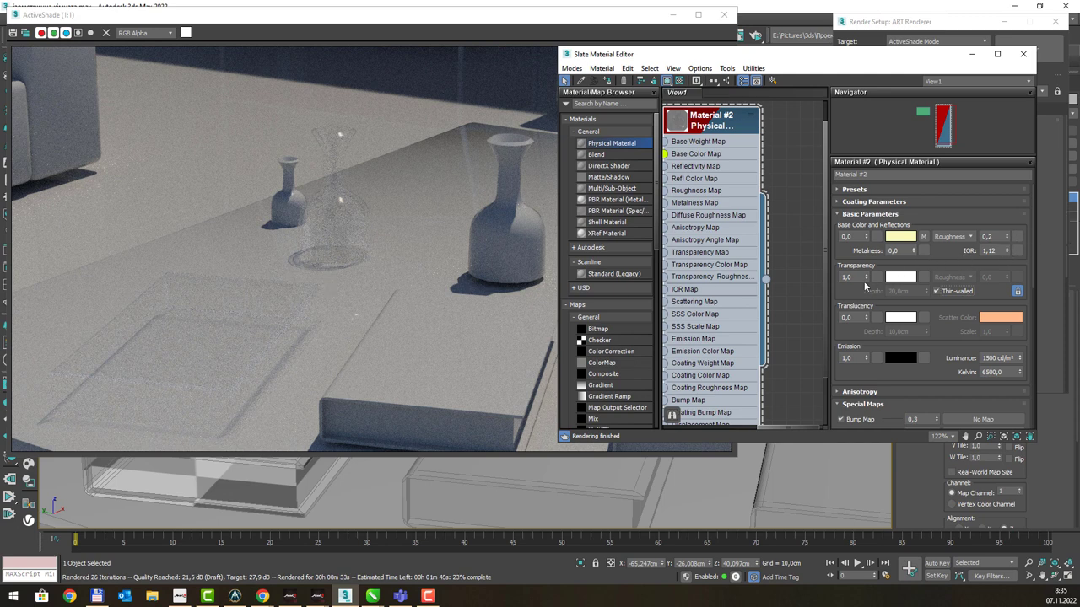
left_click_drag(866, 283, 869, 291)
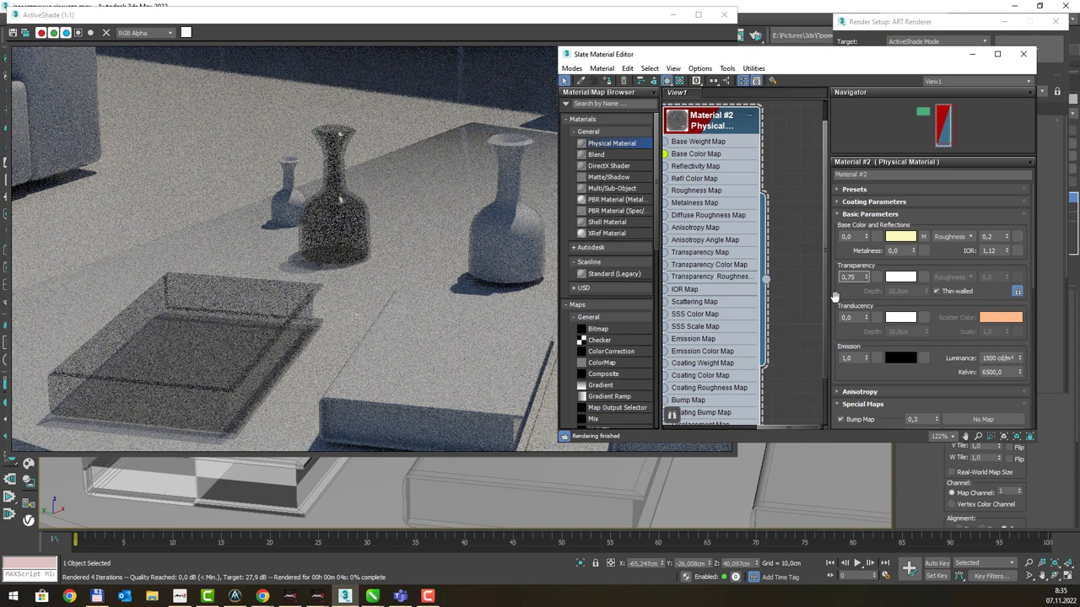
Step: Commit Transparency 0.75 and set the Base Color weight to 1.0
key("Return")
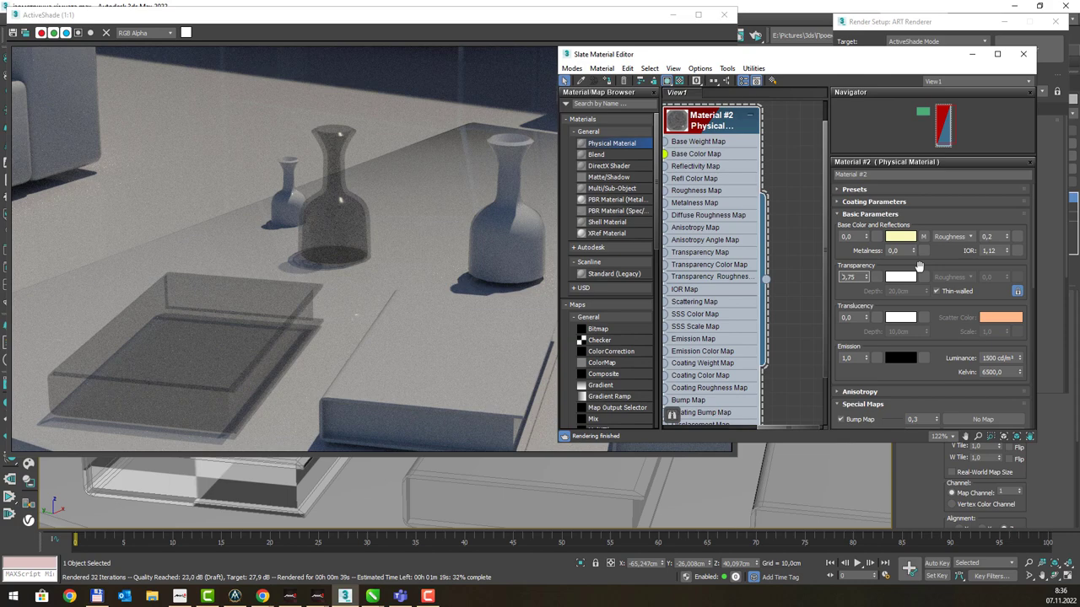
double_click(861, 236)
type("1")
key("Return")
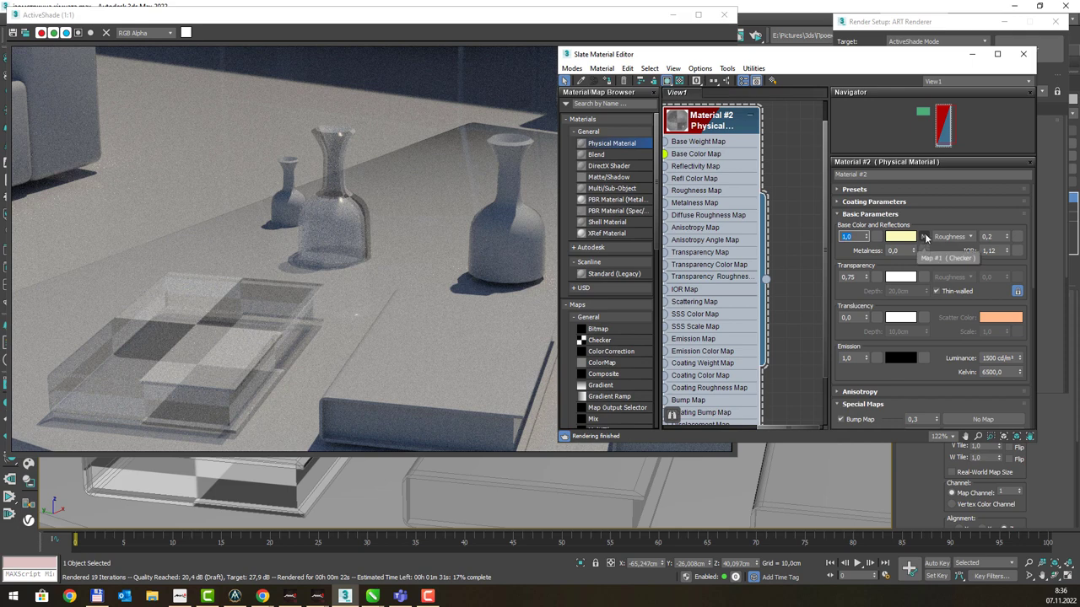
Step: Clear the checker map from Base Color, reset Transparency to 0 and uncheck Thin-walled
right_click(924, 238)
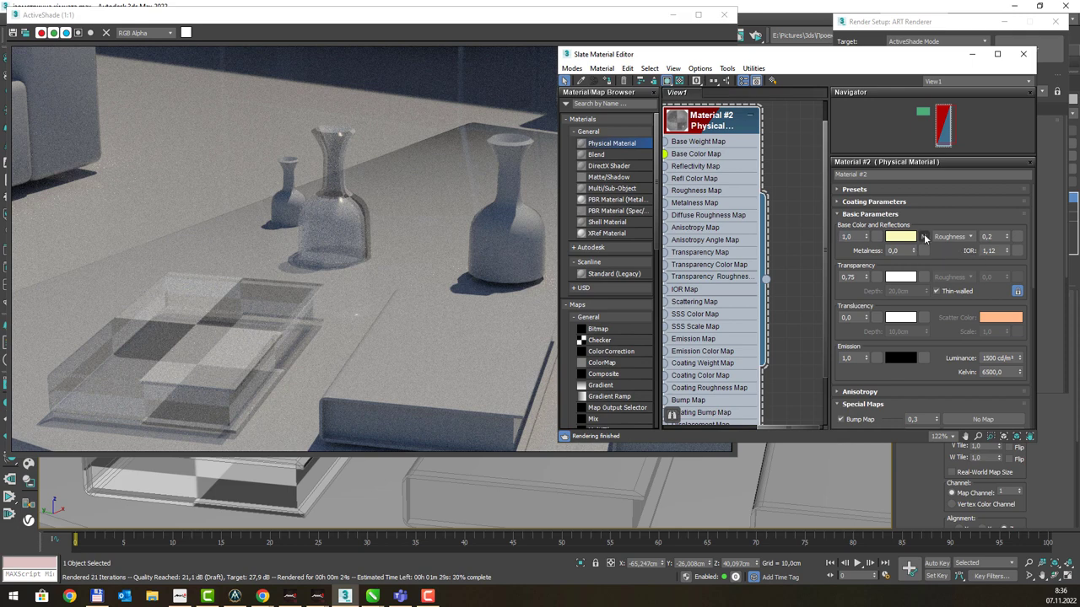
left_click(944, 268)
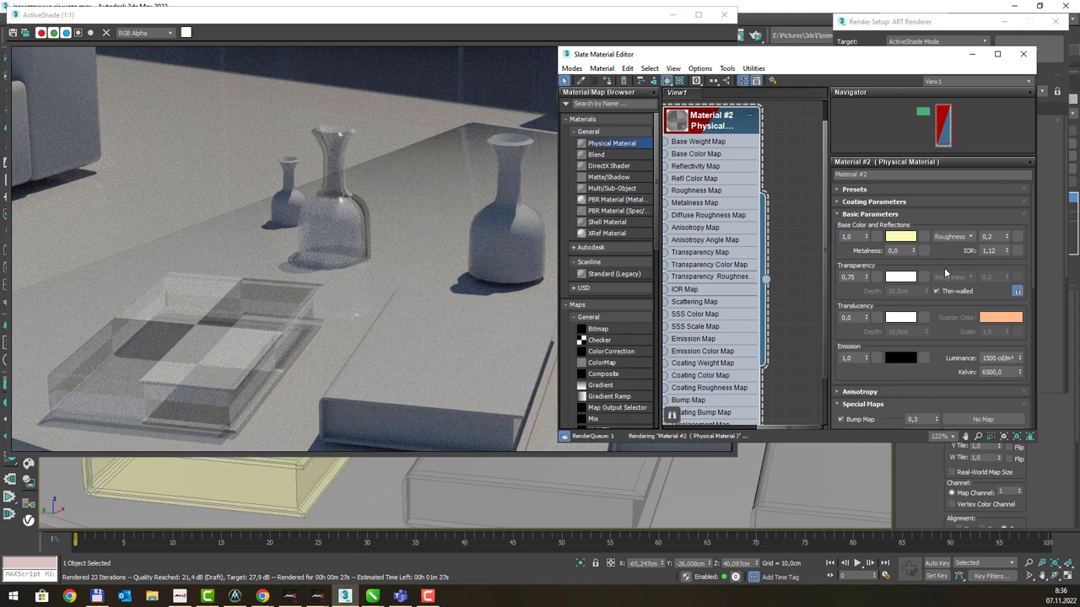
right_click(866, 277)
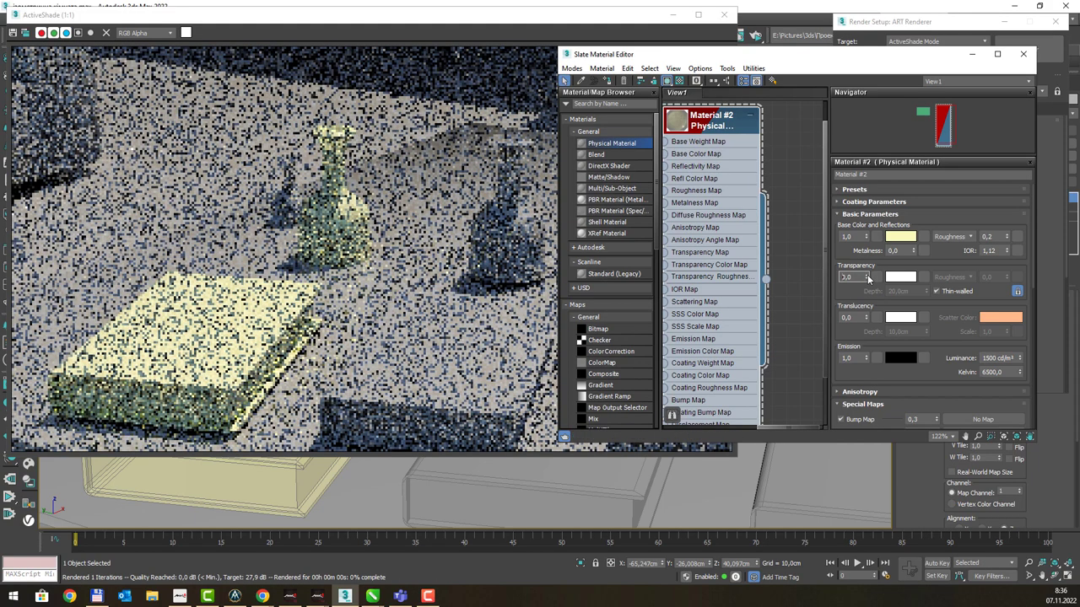
left_click(931, 291)
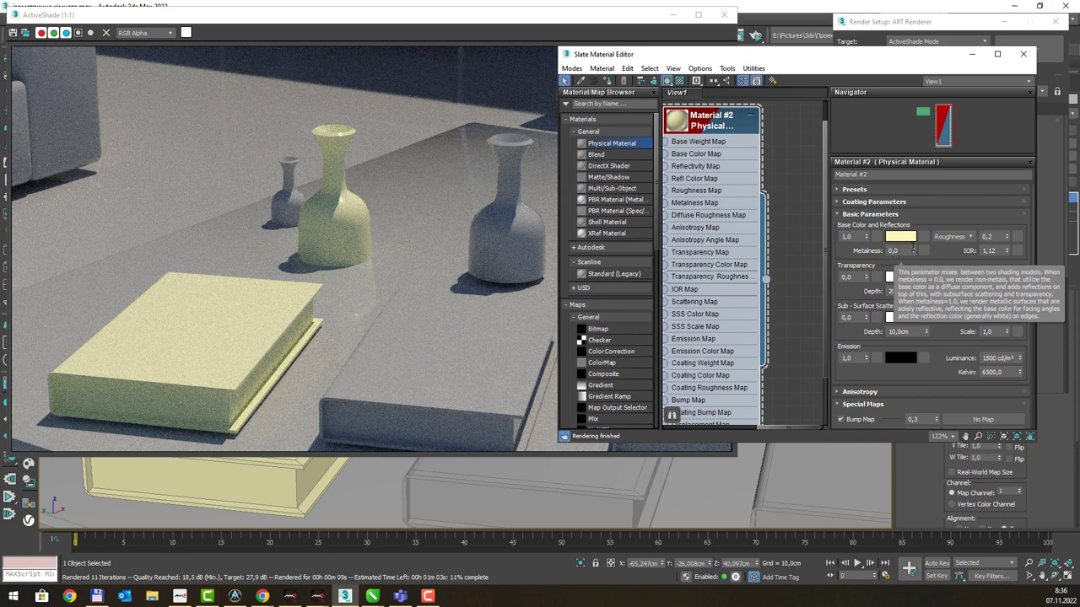
Step: Set Material #2's Metalness to 1.0
double_click(895, 250)
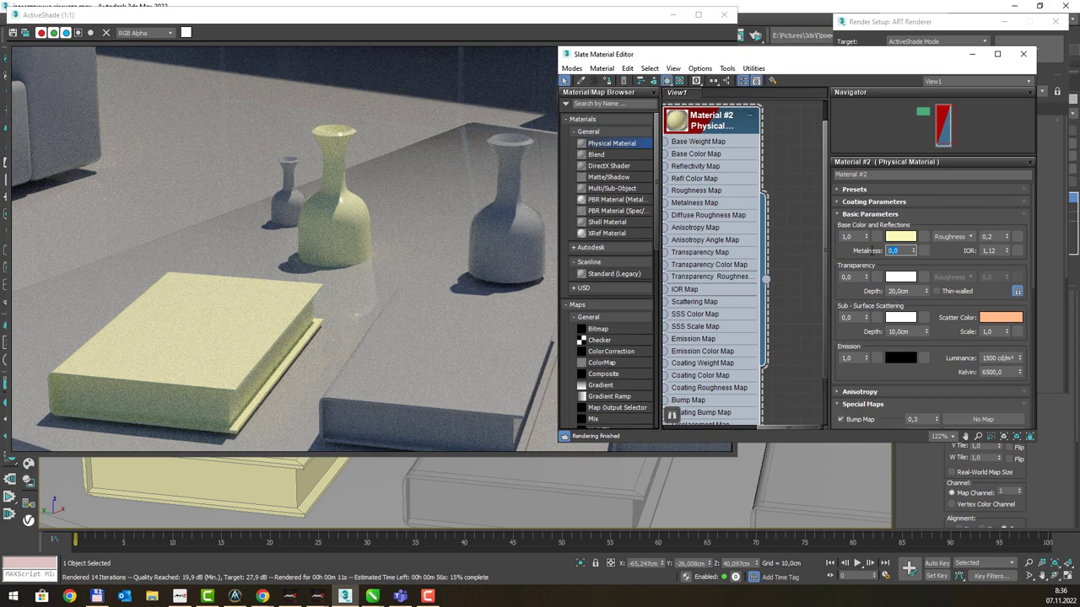
type("1")
key("Return")
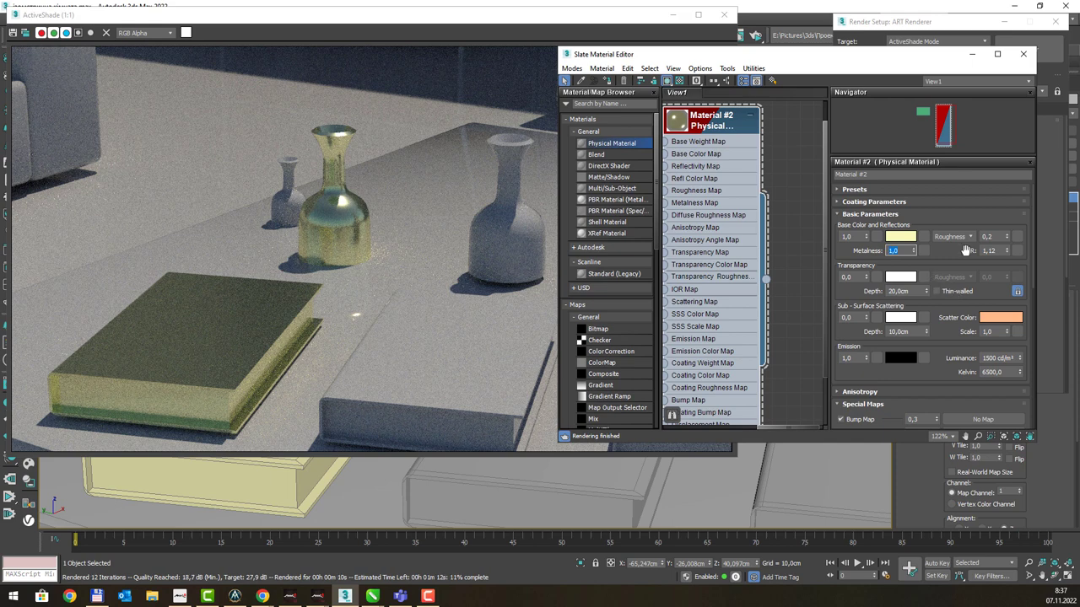
Step: Test IOR values 2, 5 and 14, then return the IOR to 1.4
left_click(997, 249)
type("1,4")
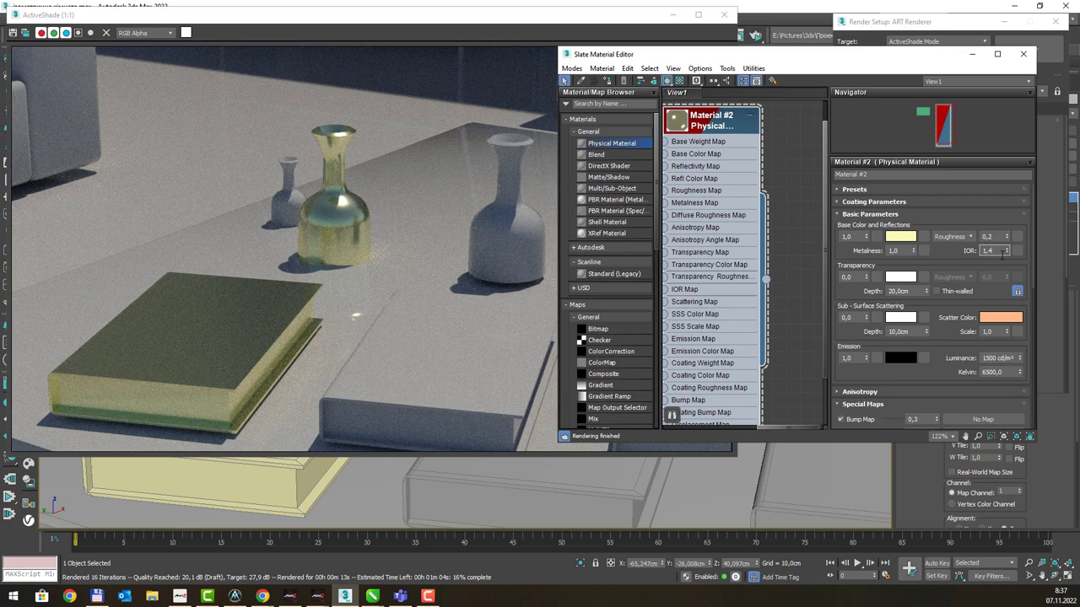
key("Return")
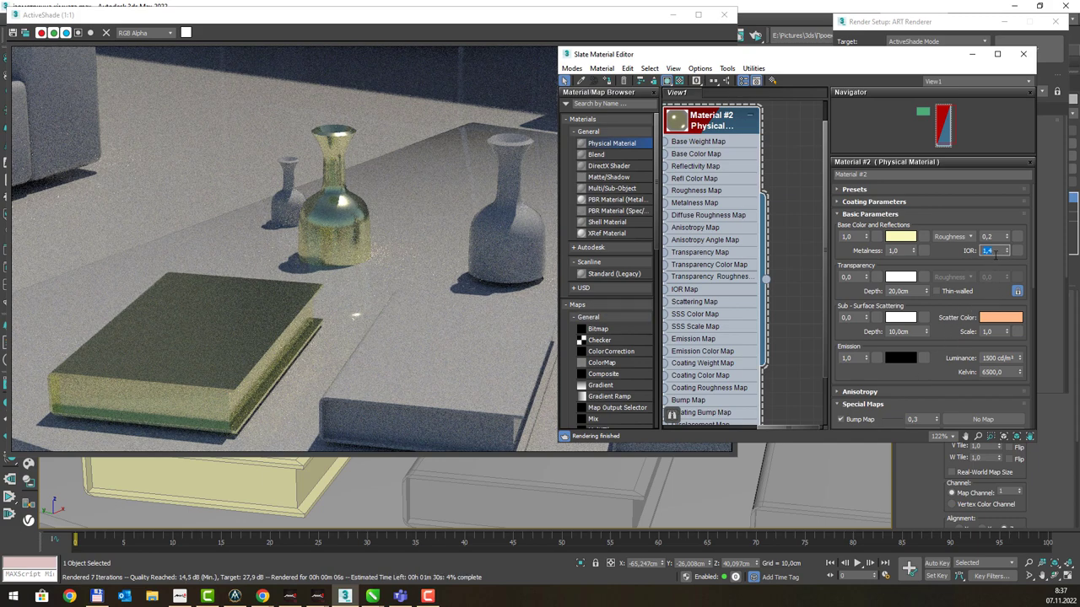
type("2")
key("Return")
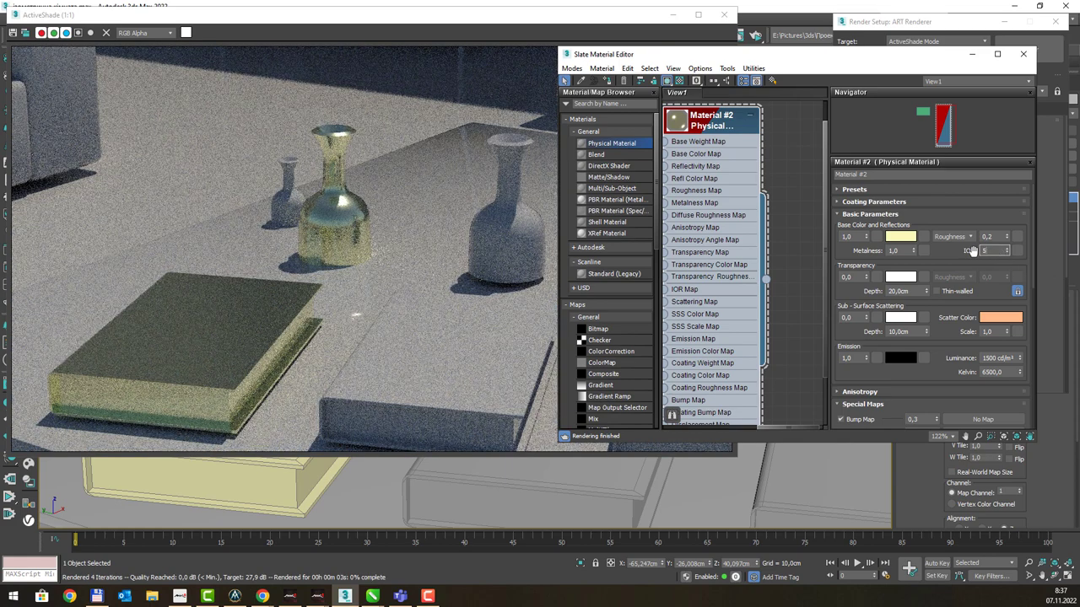
key("Return")
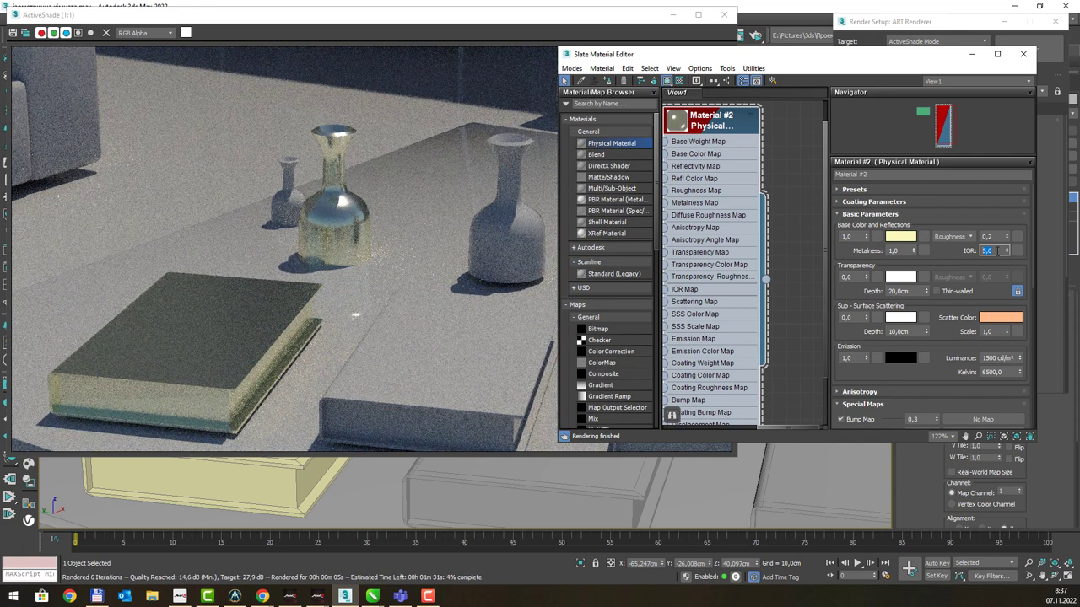
type("14")
key("Return")
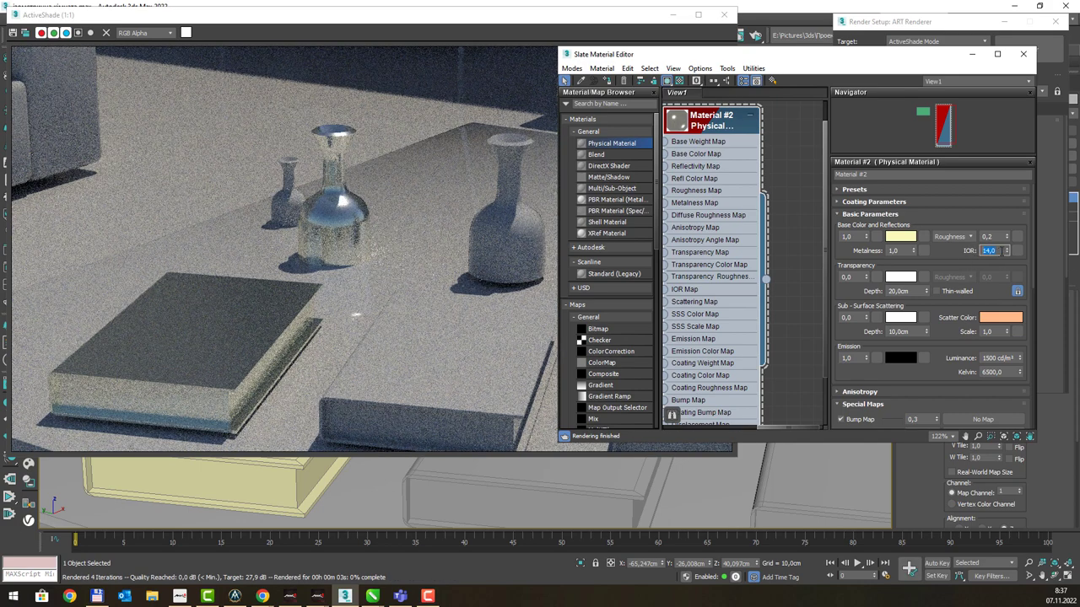
type("1")
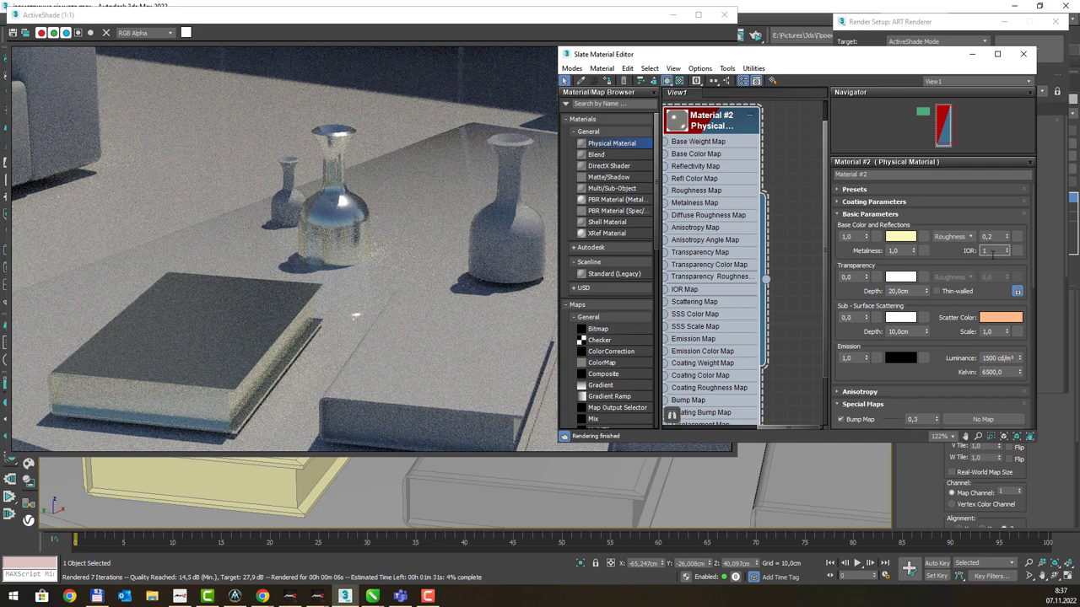
mouse_move(991, 250)
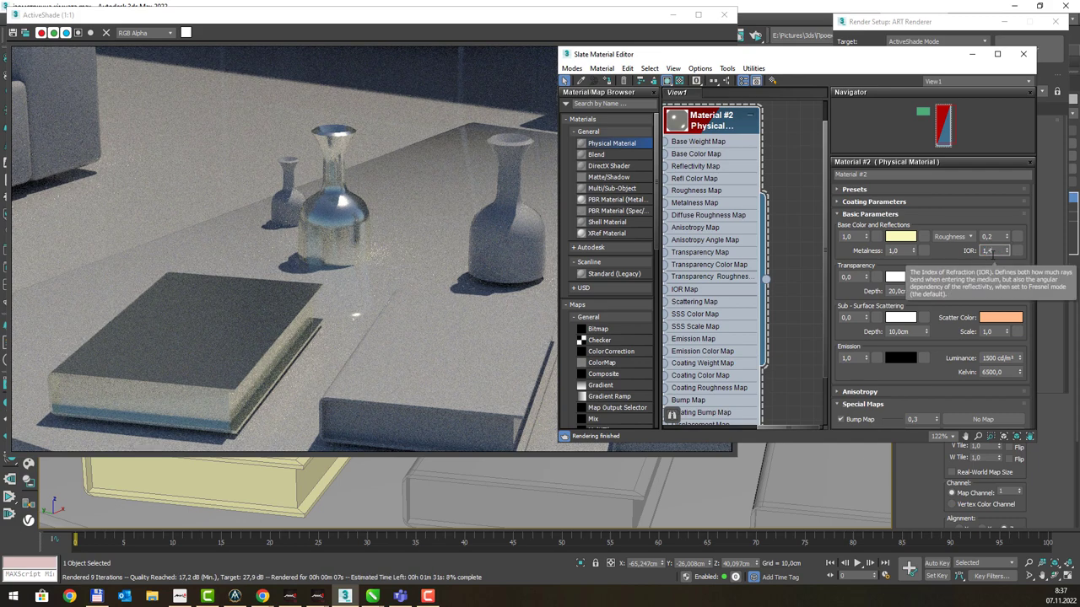
key("Return")
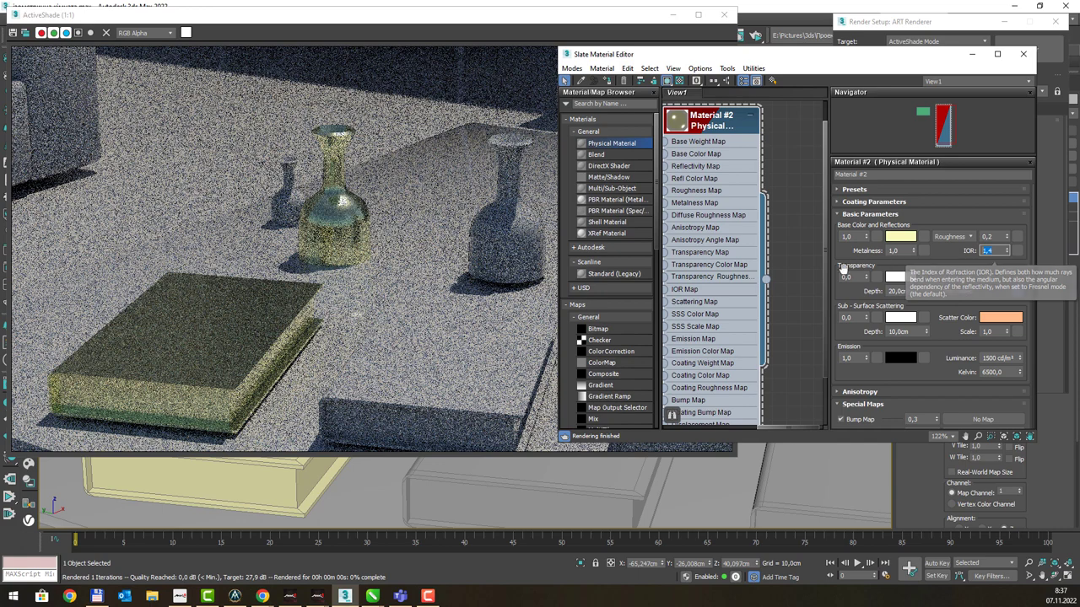
left_click(901, 251)
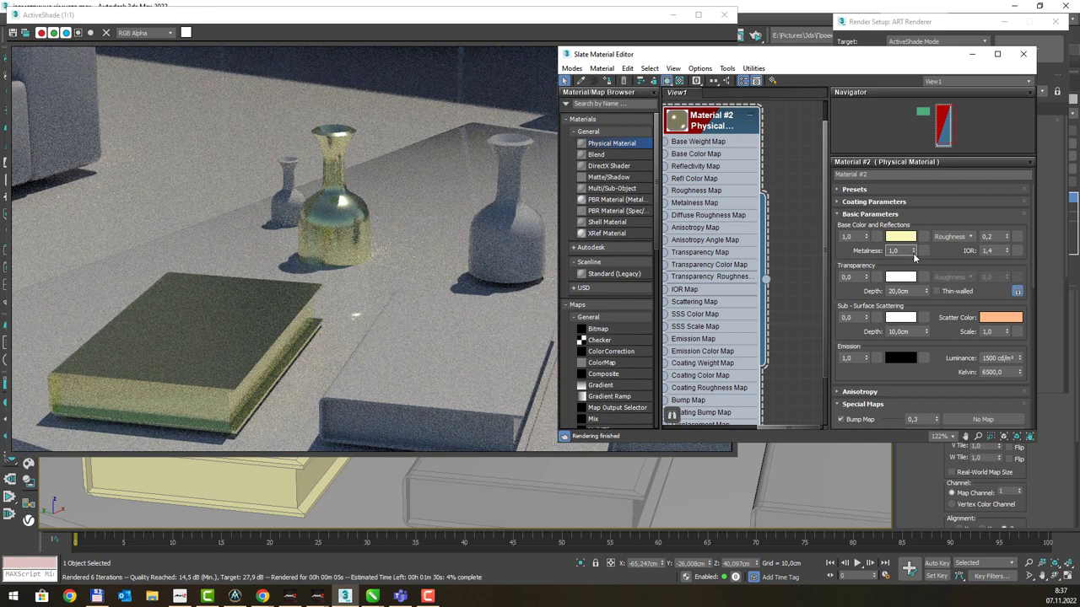
Step: Lower Metalness to 0.5, then switch to the CorelDRAW rendering-theory drawing
left_click_drag(913, 251, 914, 263)
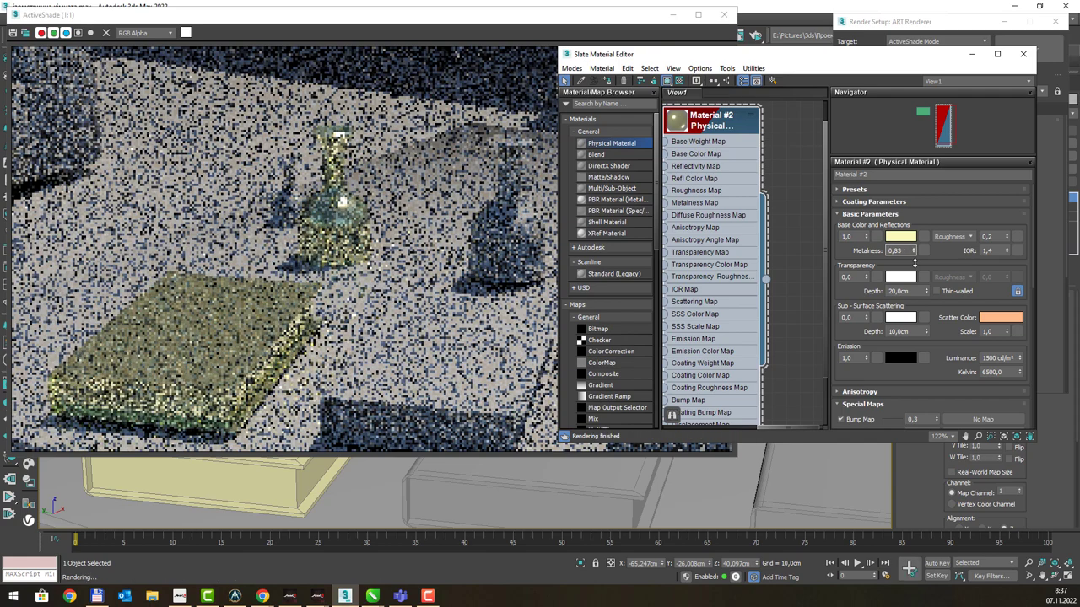
type("0,5")
key("Return")
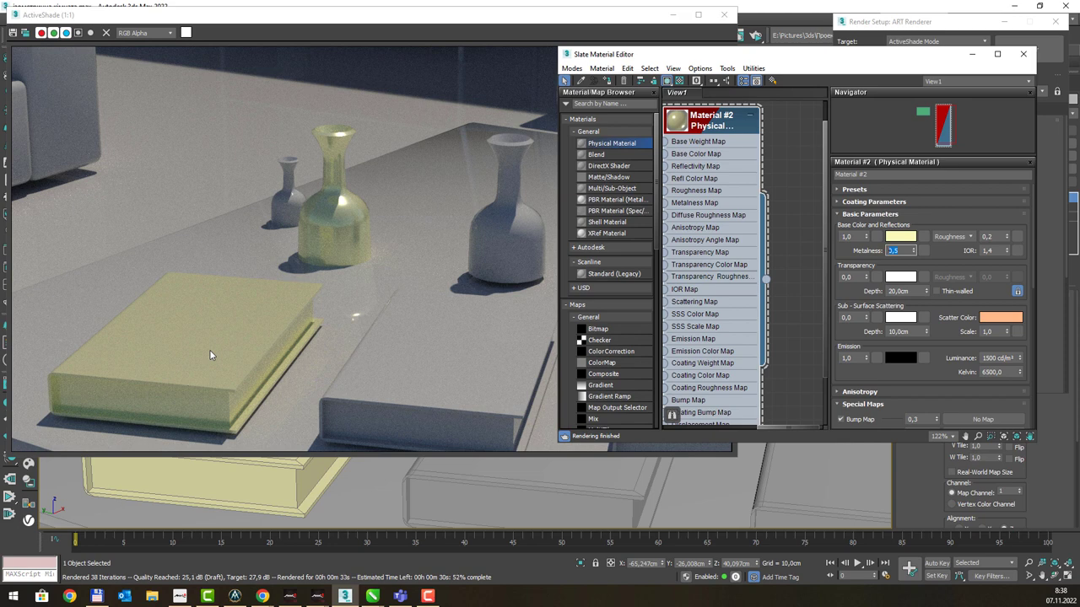
key("alt+Tab")
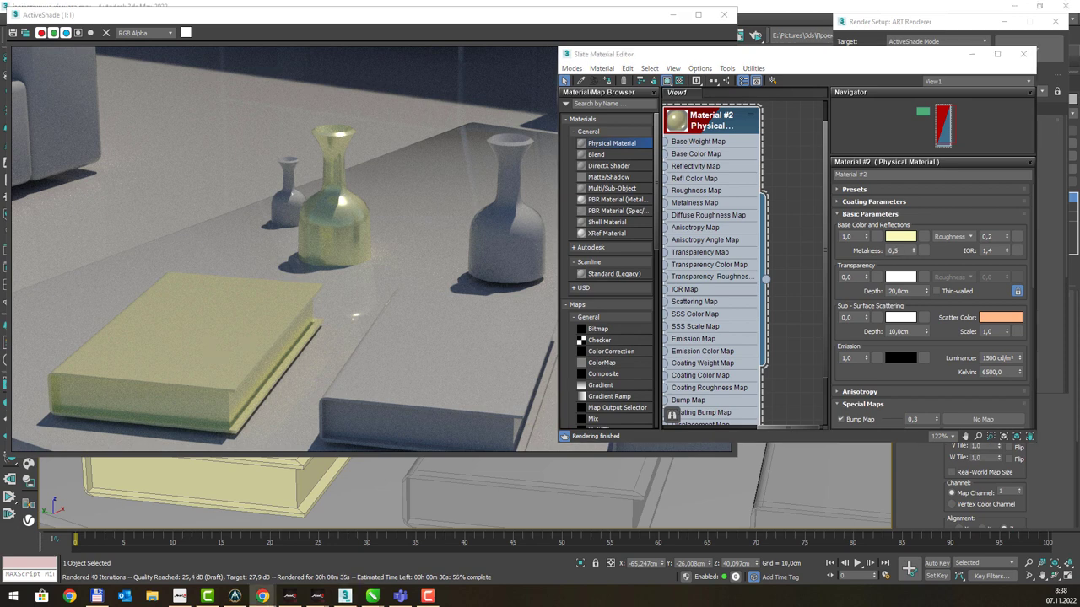
key("alt+Tab")
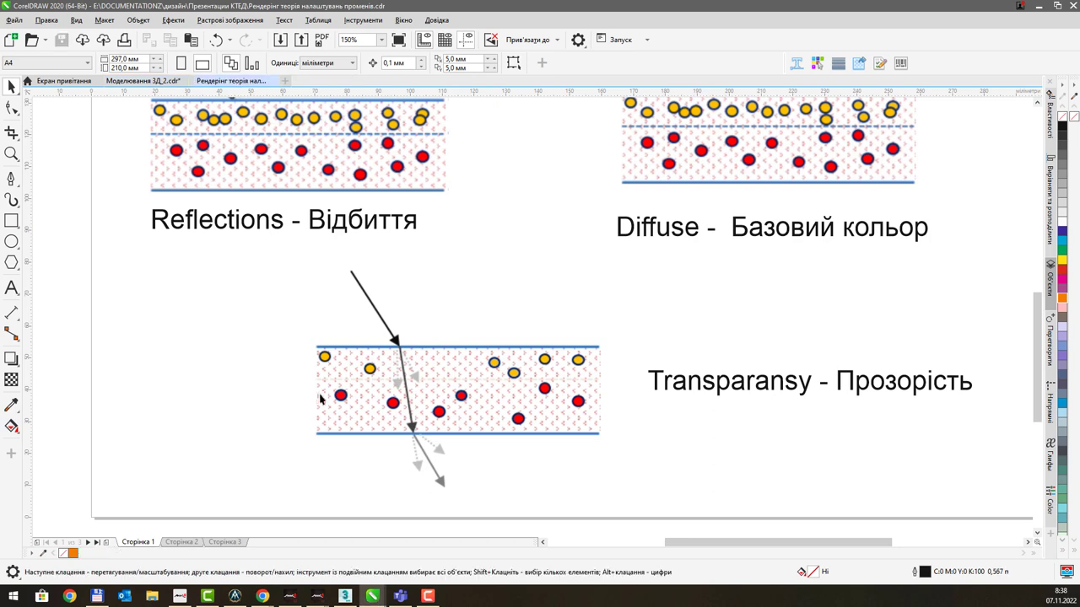
left_click(139, 81)
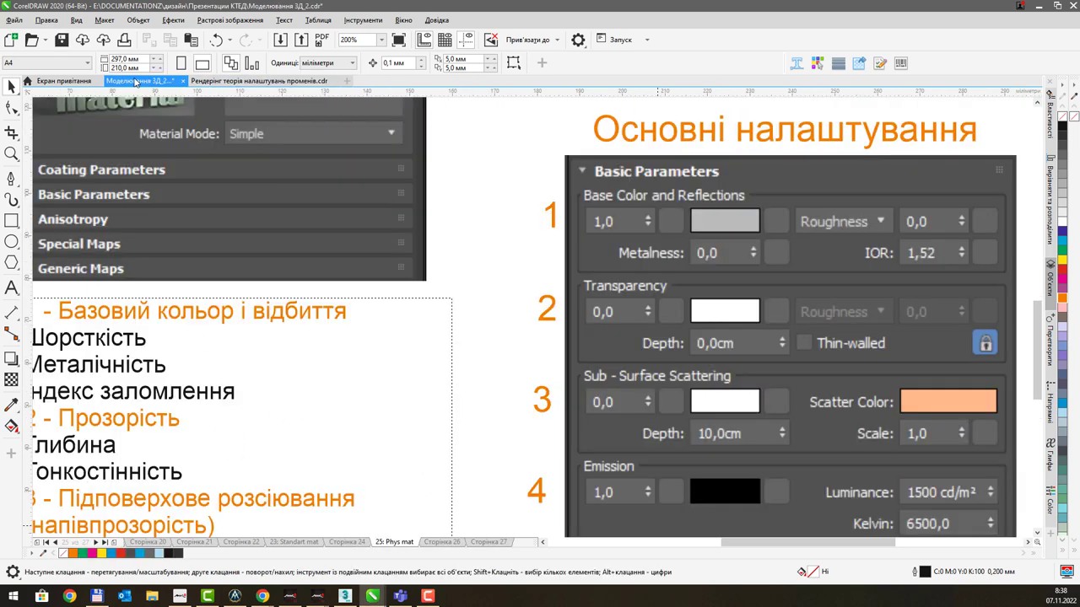
middle_click_drag(330, 430, 364, 403)
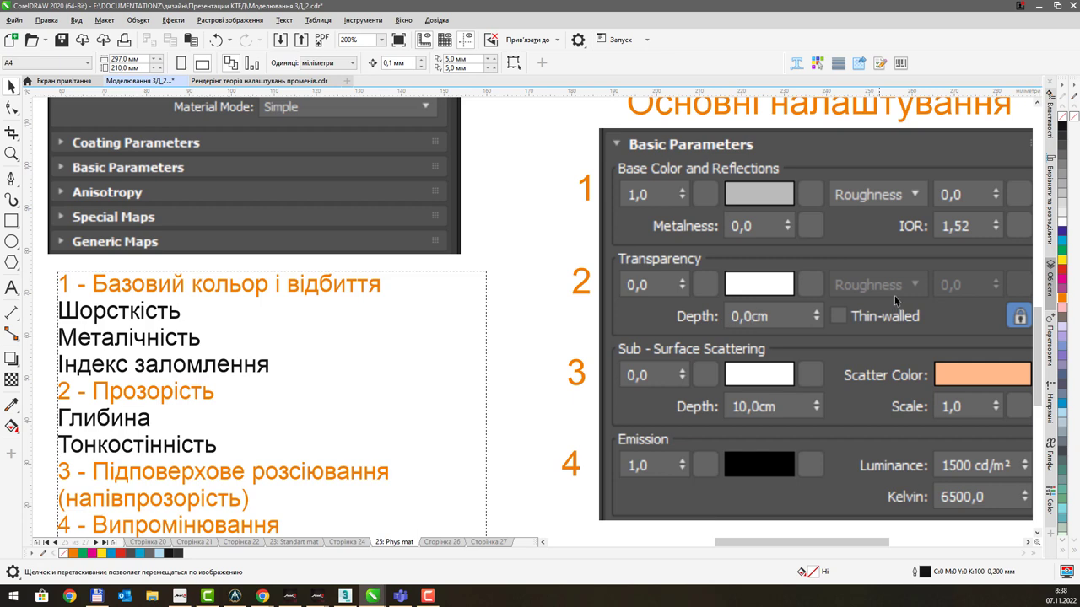
middle_click_drag(894, 295, 882, 272)
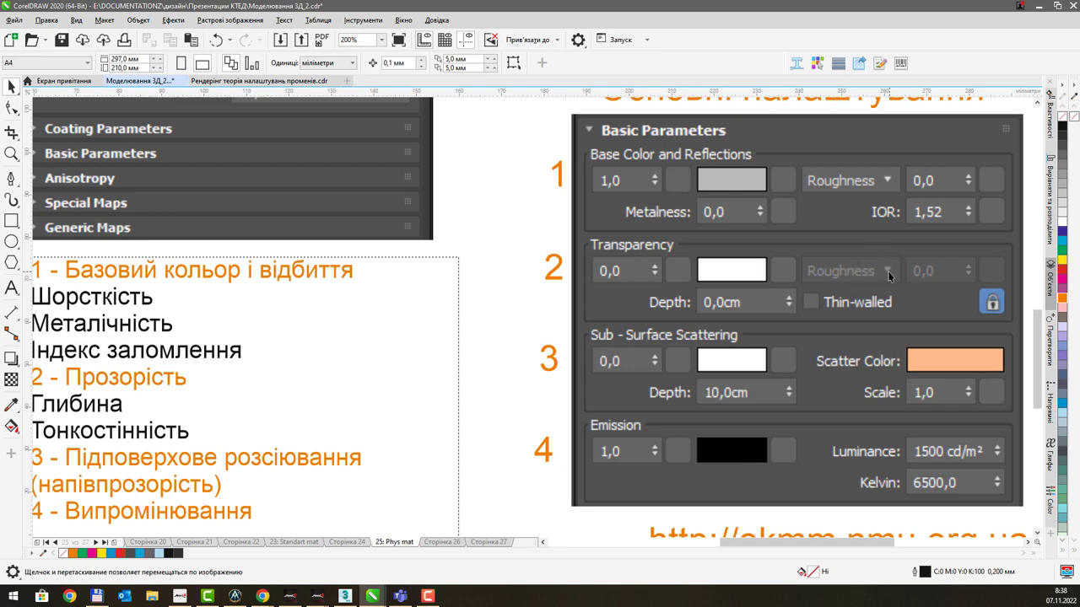
middle_click_drag(354, 358, 398, 303)
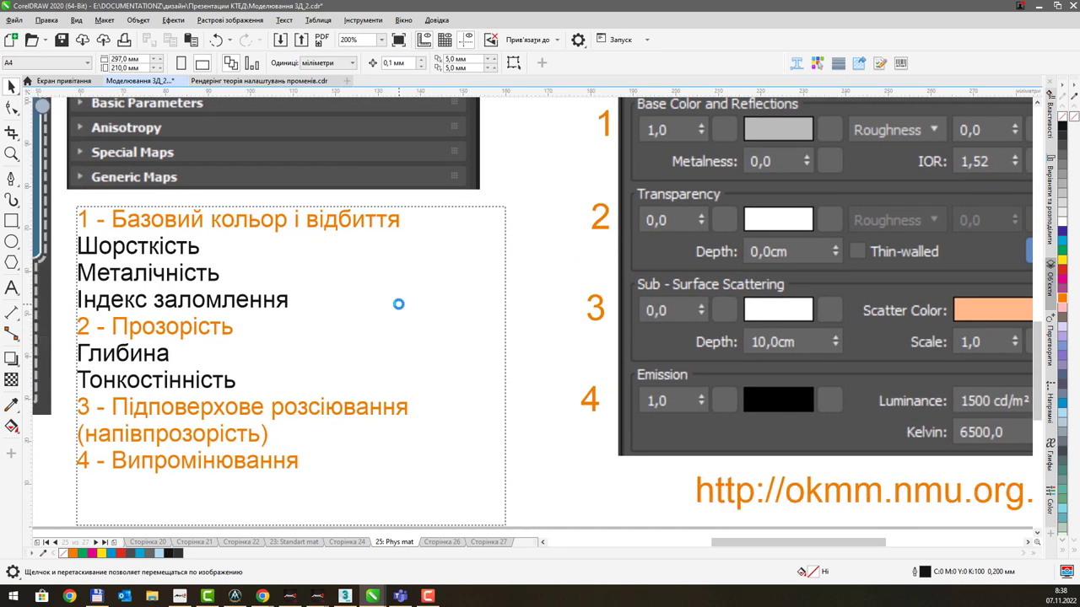
middle_click_drag(453, 325, 471, 258)
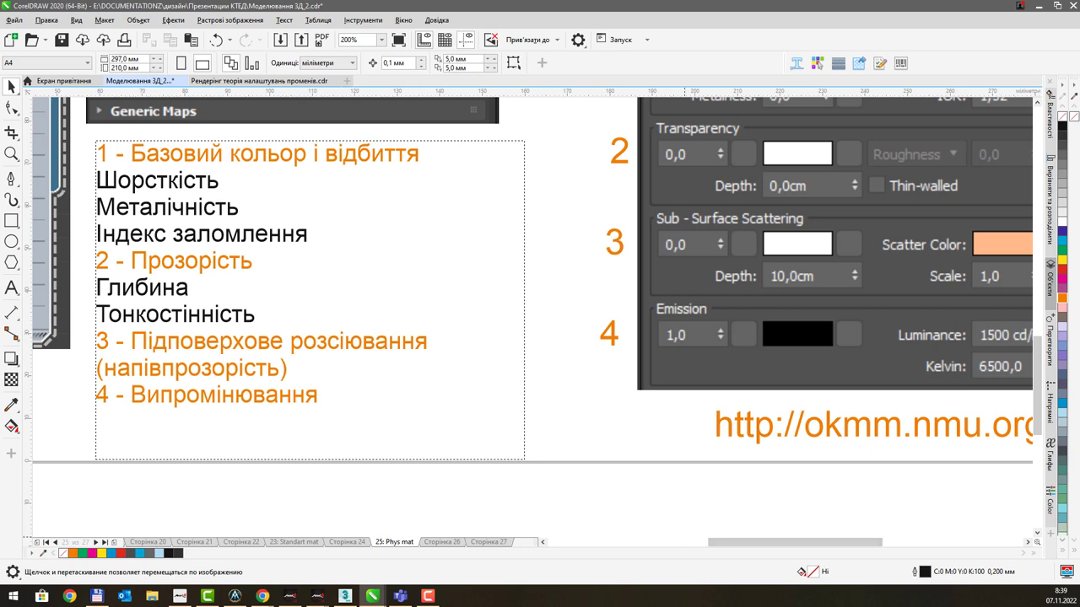
key("alt+Tab")
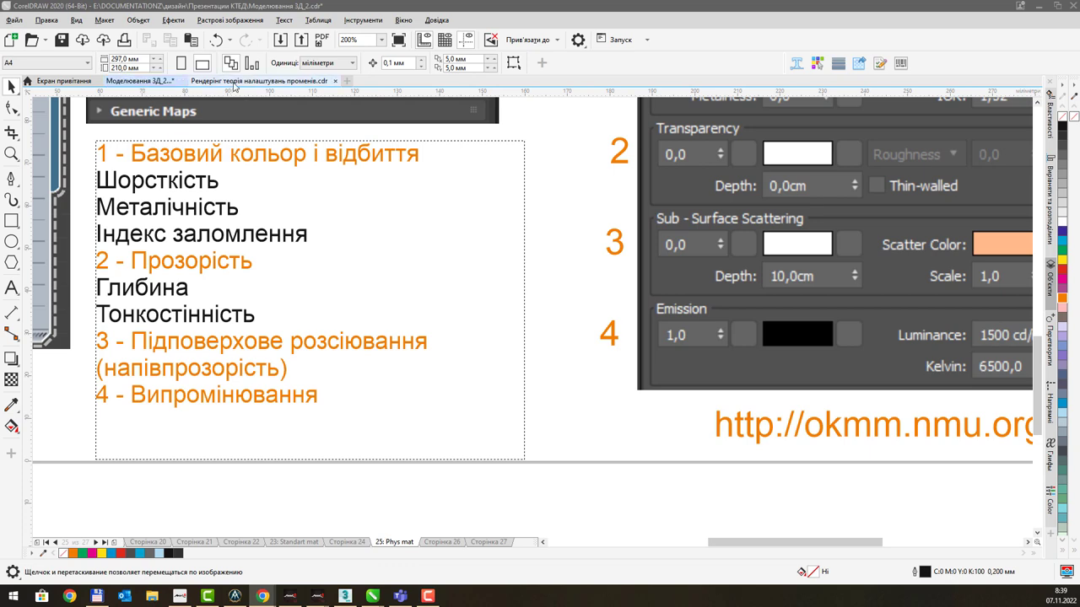
left_click(232, 81)
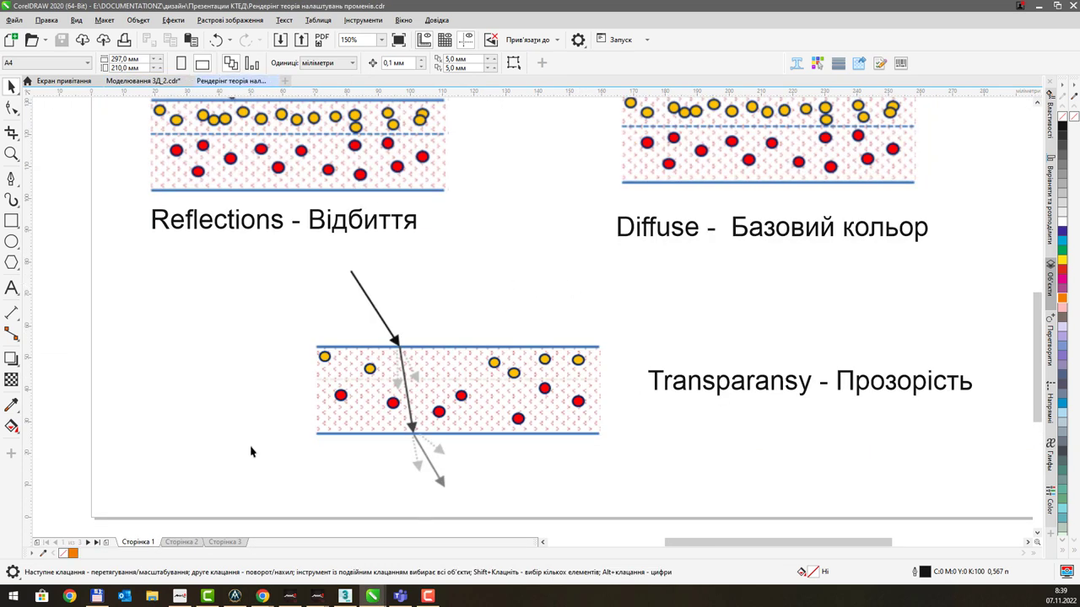
Step: Paste the particle-scattering diagram onto page 2 and move it up and left
left_click(181, 542)
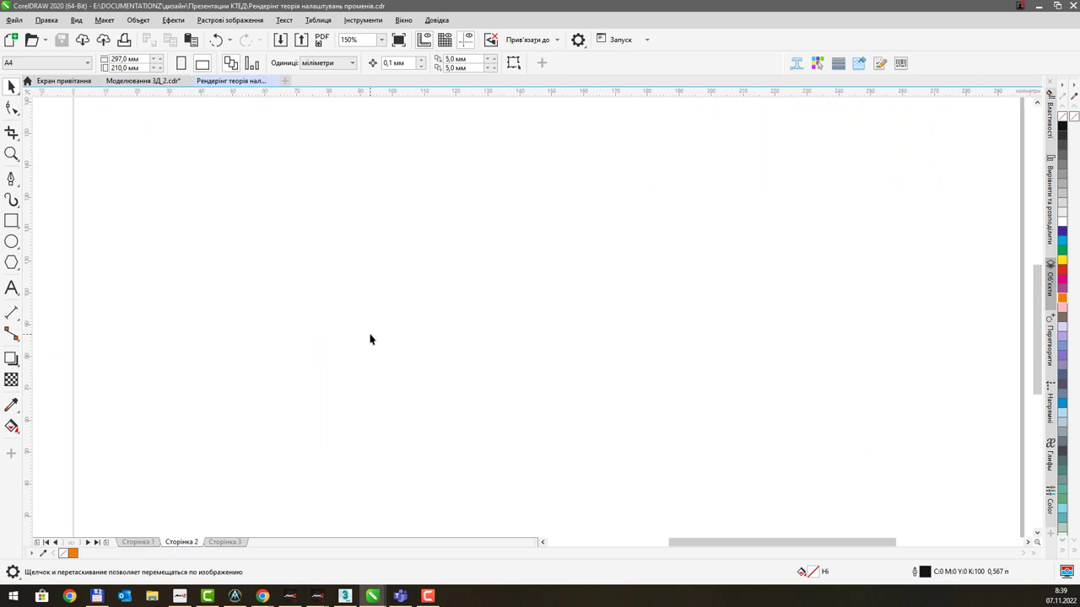
scroll(368, 337, "down", 2)
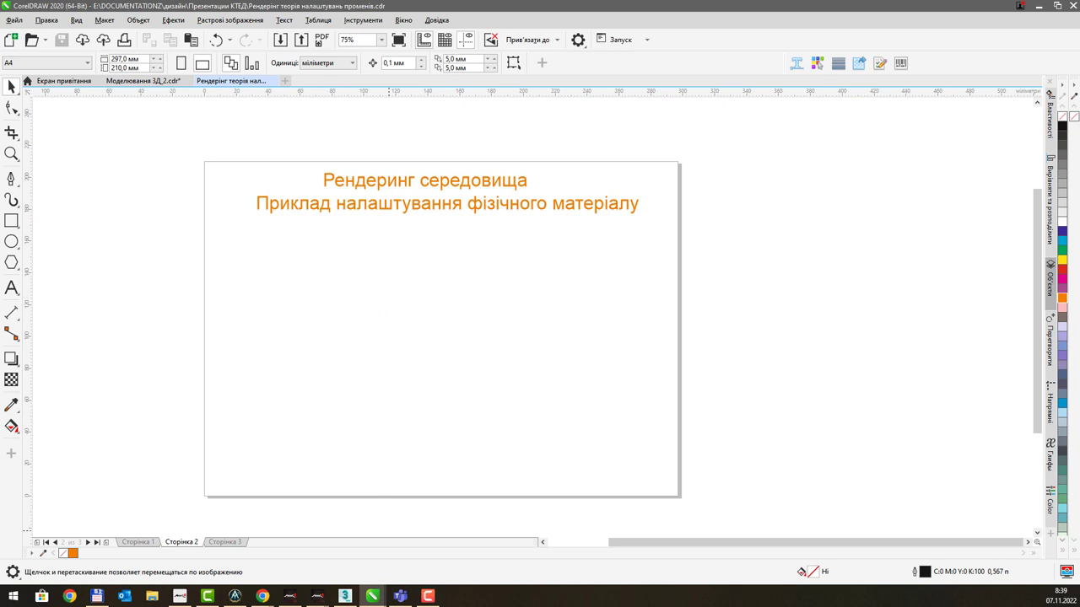
left_click(263, 595)
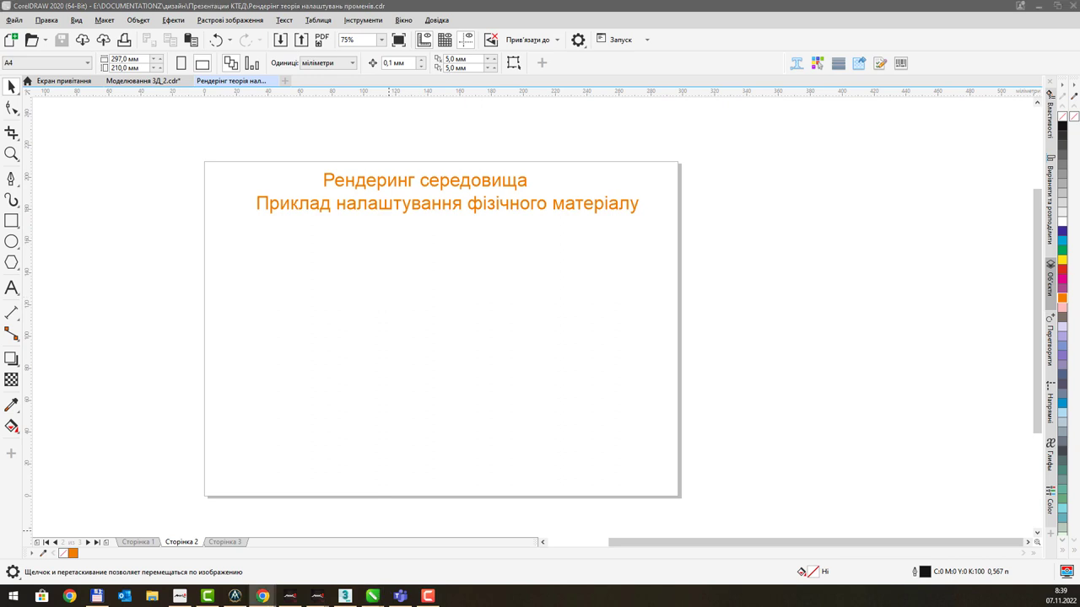
left_click(380, 397)
key("ctrl+v")
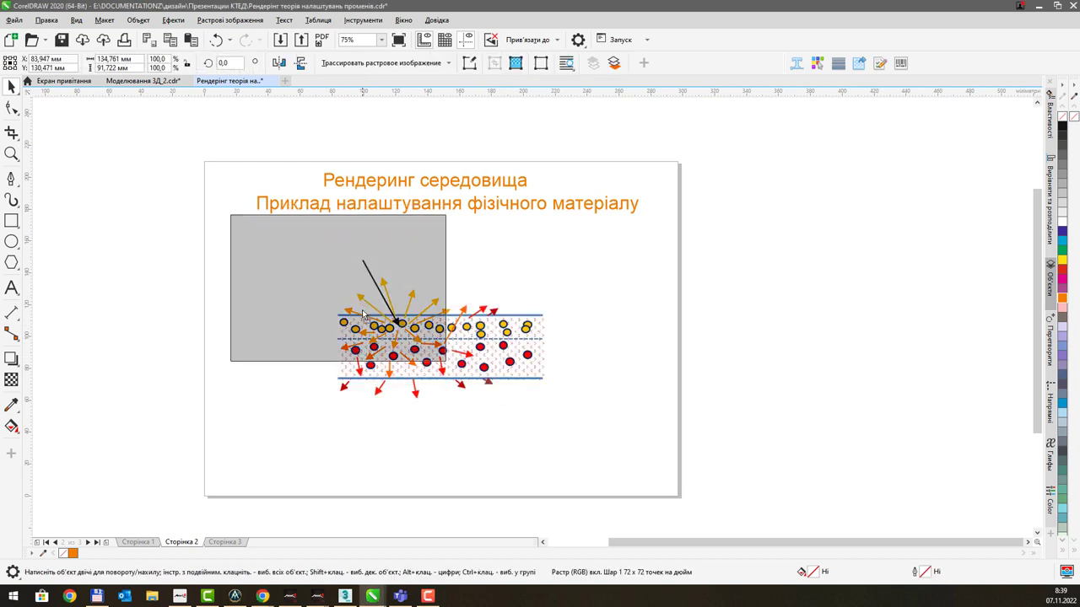
left_click_drag(464, 342, 358, 320)
left_click(543, 350)
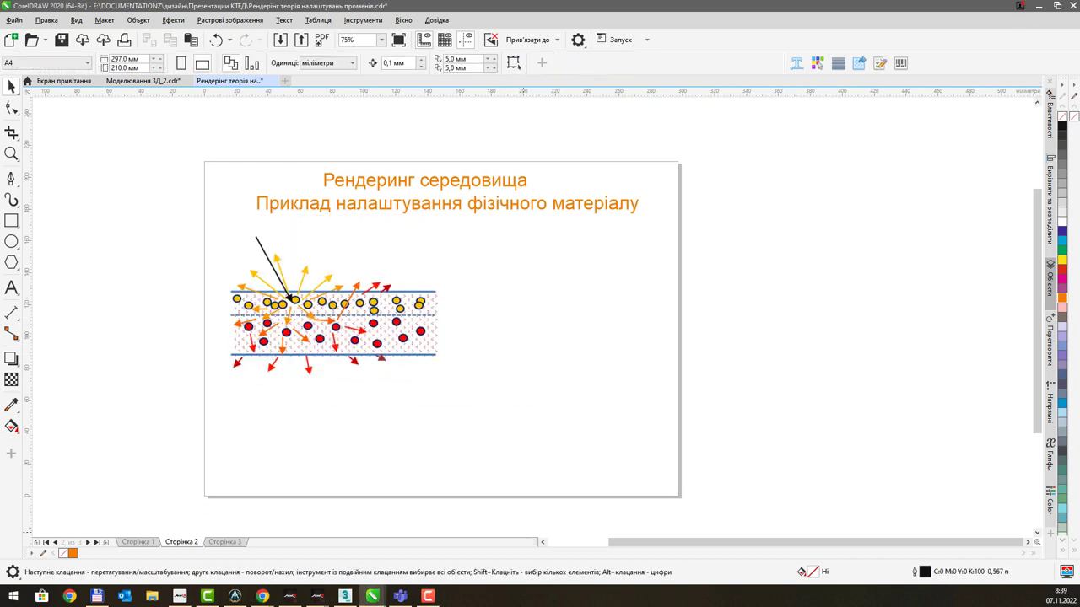
Step: Add the caption 'Sub-surface Scattering and Translucency' and align it under the subtitle
key("alt+Tab")
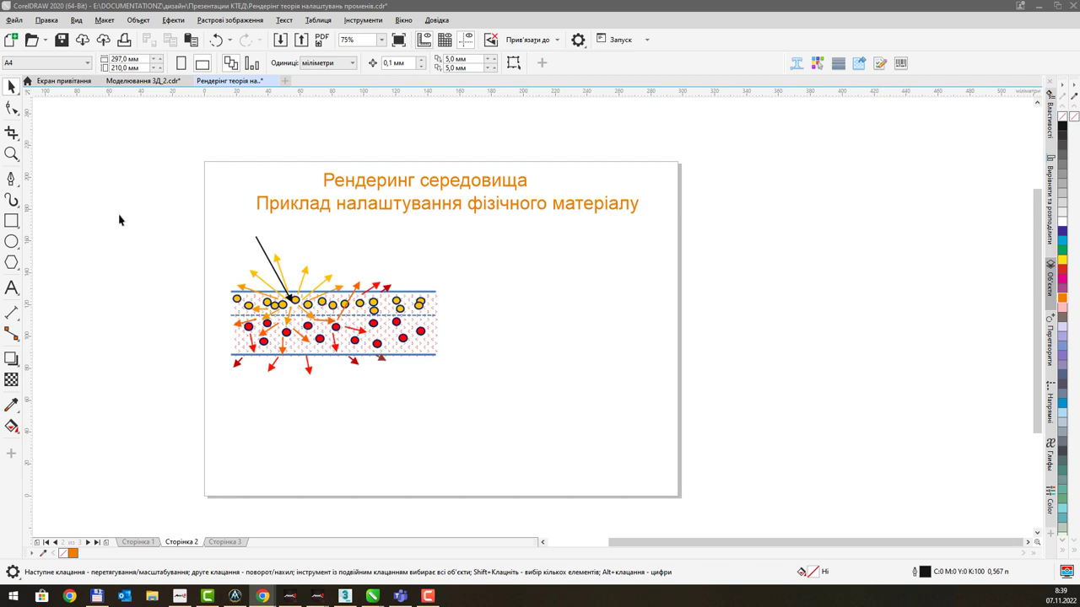
left_click(12, 290)
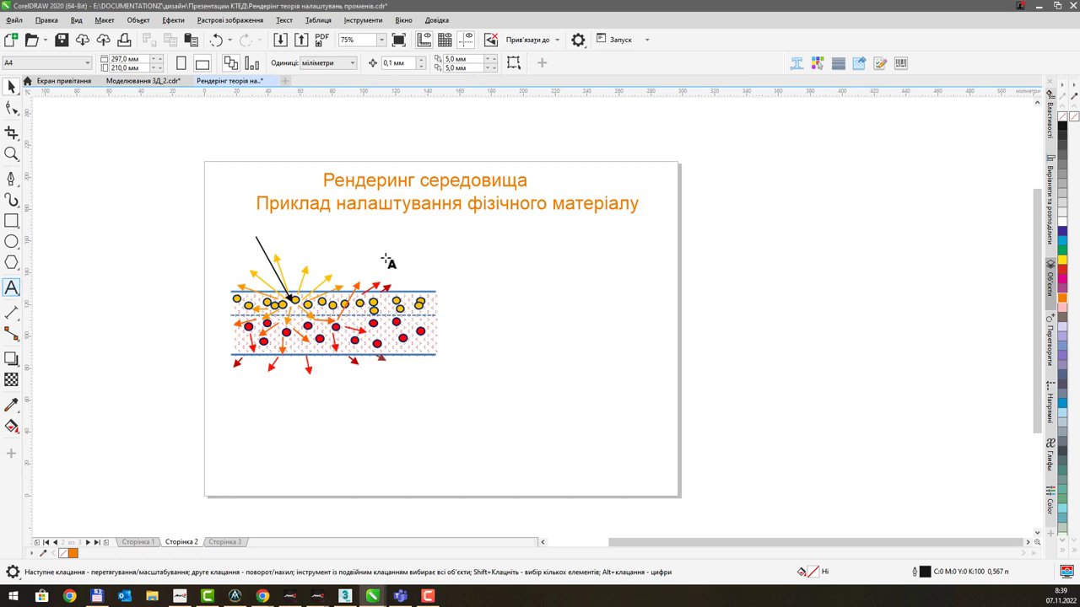
left_click(431, 241)
key("ctrl+v")
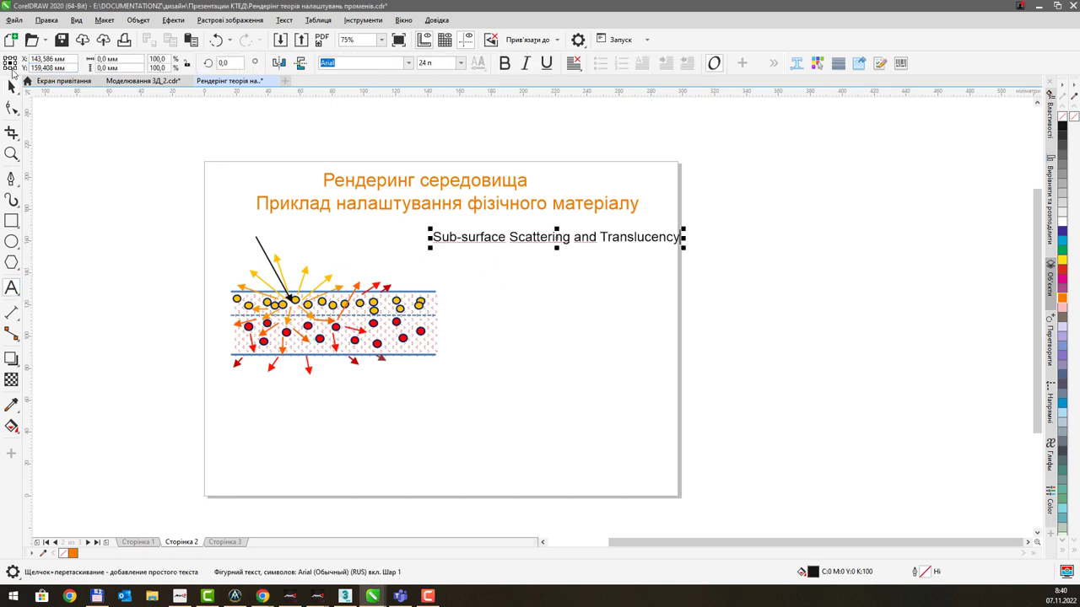
left_click(12, 86)
left_click_drag(549, 244, 508, 241)
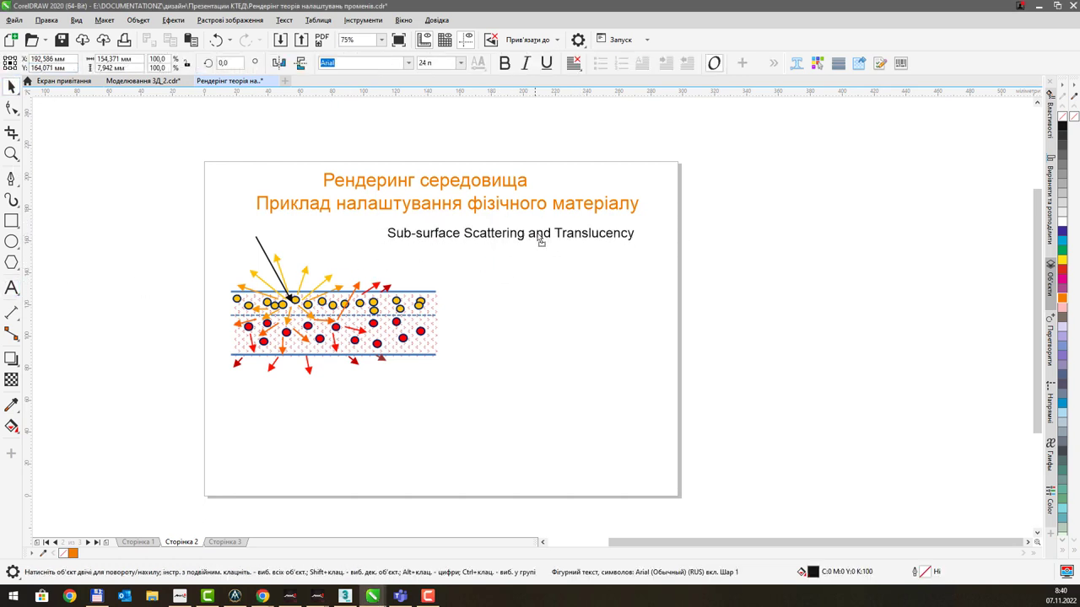
key("Escape")
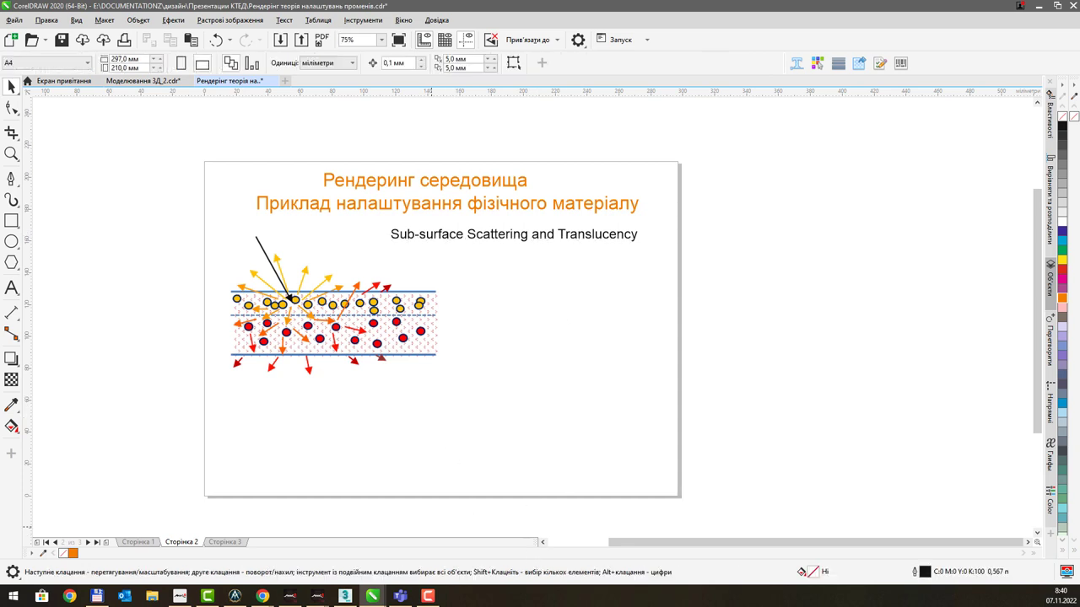
left_click(262, 596)
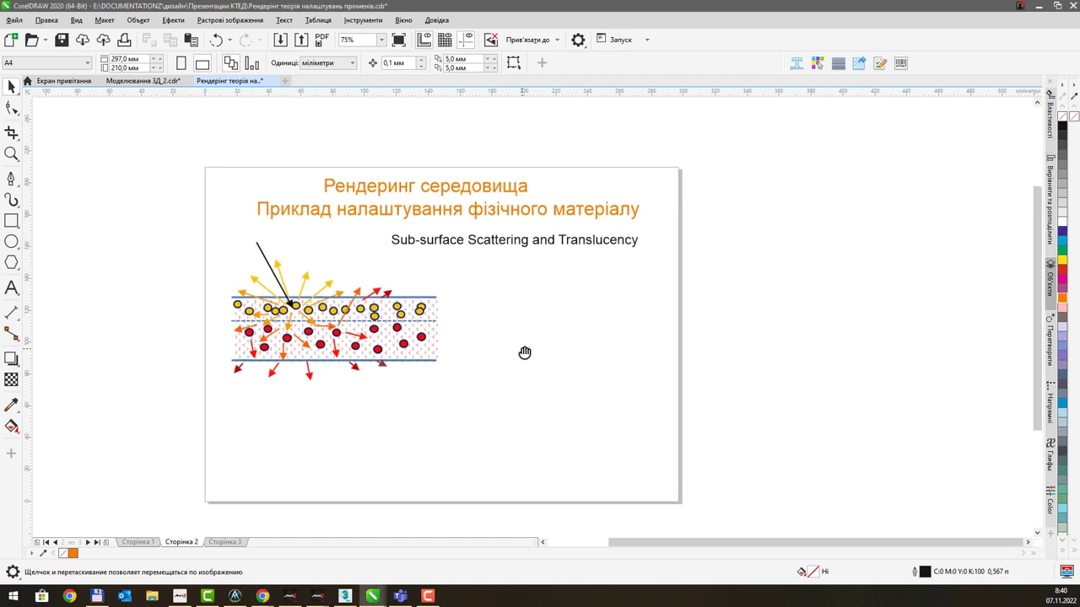
scroll(491, 333, "up", 2)
left_click_drag(464, 323, 598, 347)
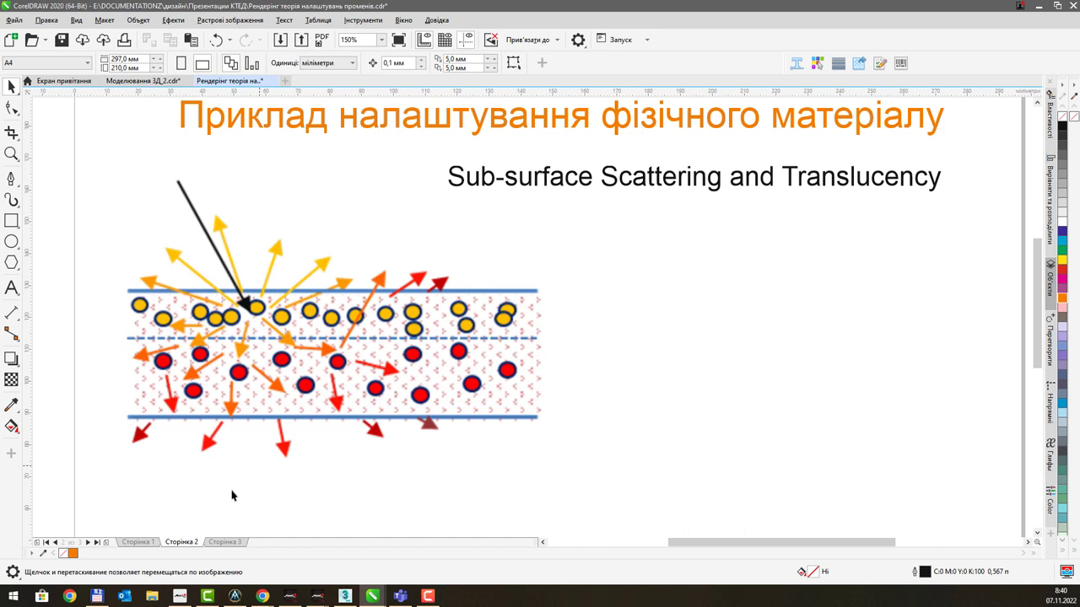
Step: Review the diagrams on page Сторінка 1, return to Сторінка 2, then minimize CorelDRAW
left_click(139, 544)
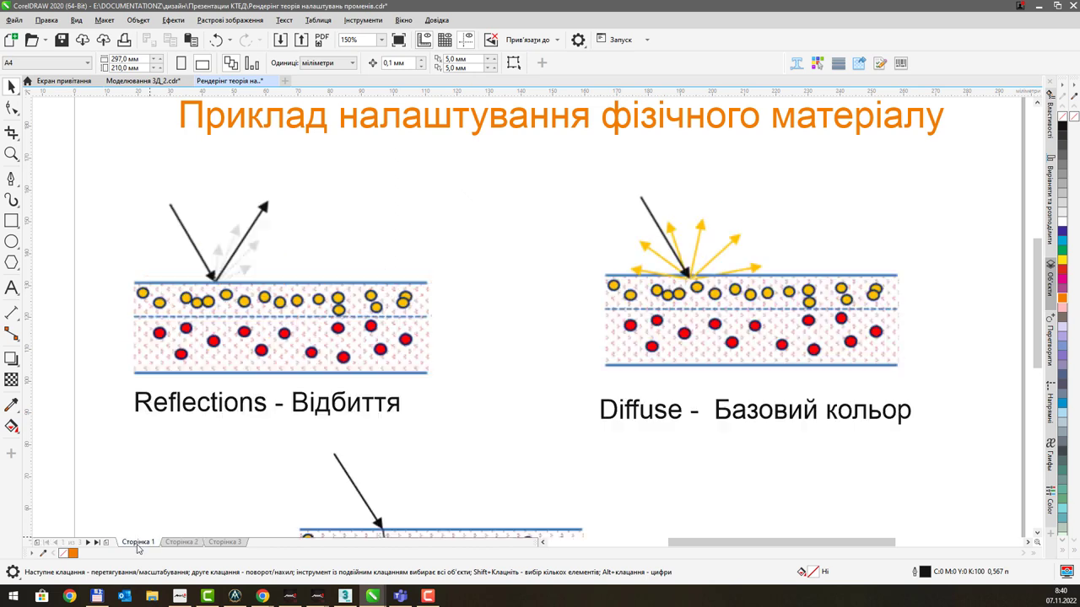
scroll(473, 388, "down", 3)
middle_click_drag(614, 409, 549, 412)
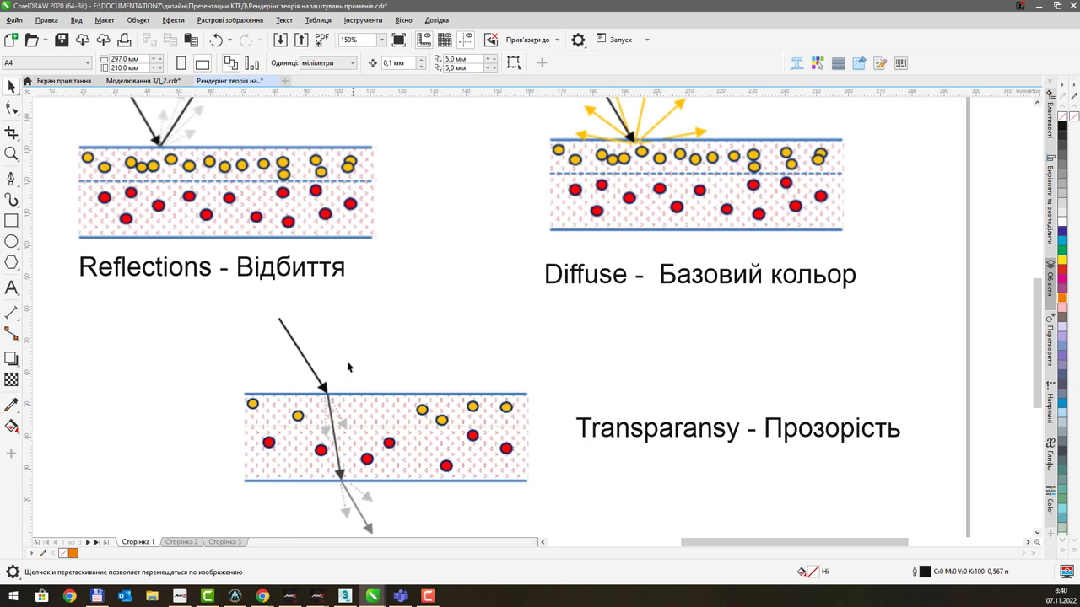
left_click(184, 543)
middle_click_drag(349, 269, 439, 400)
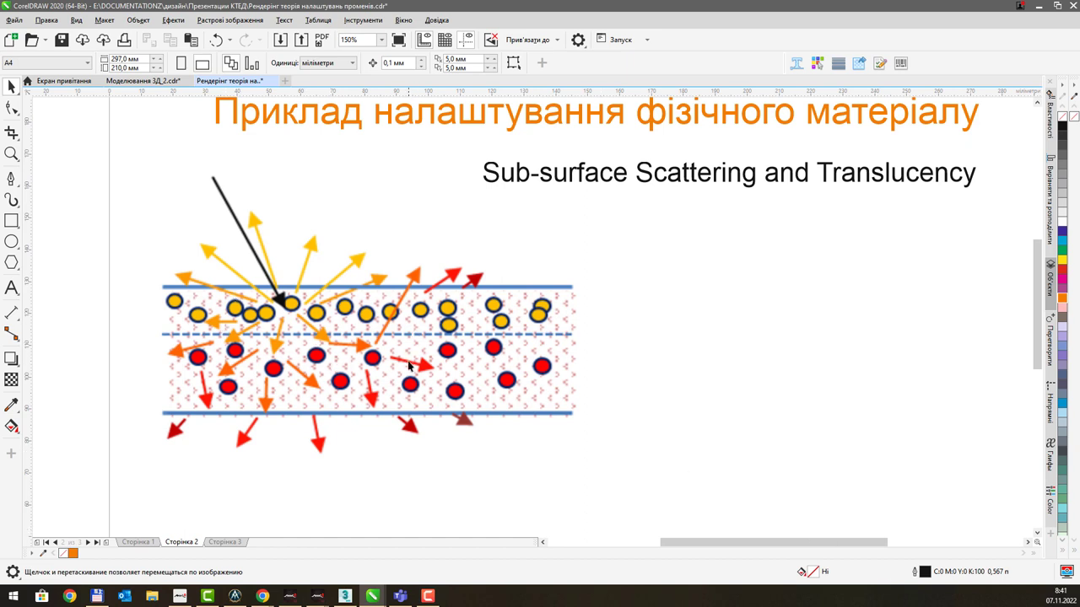
left_click(1038, 5)
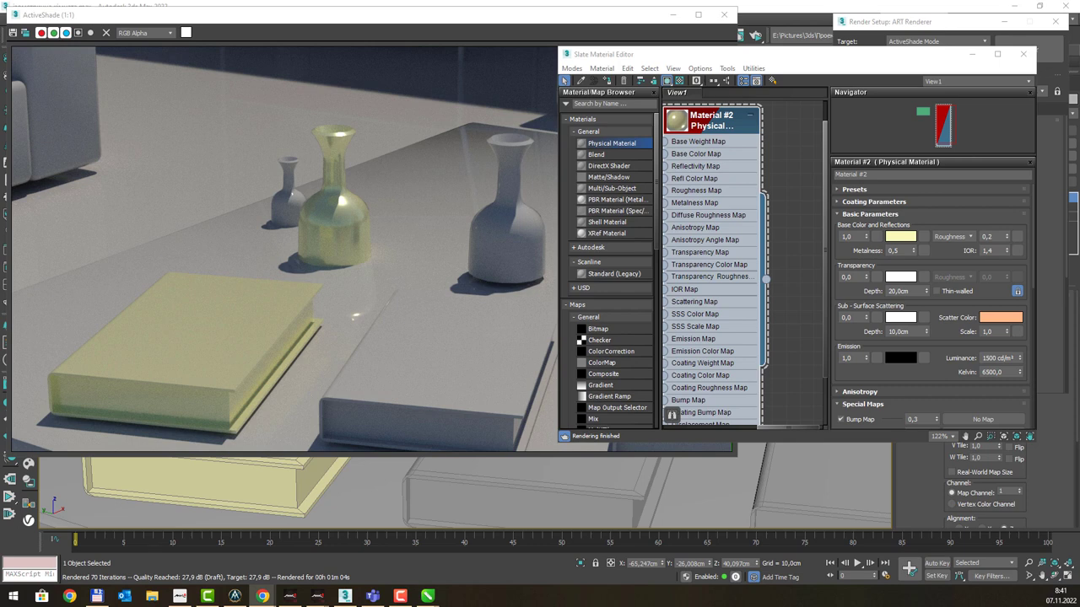
Step: Rearrange the ActiveShade and Slate Material Editor windows, moving the render window top-left
left_click(499, 443)
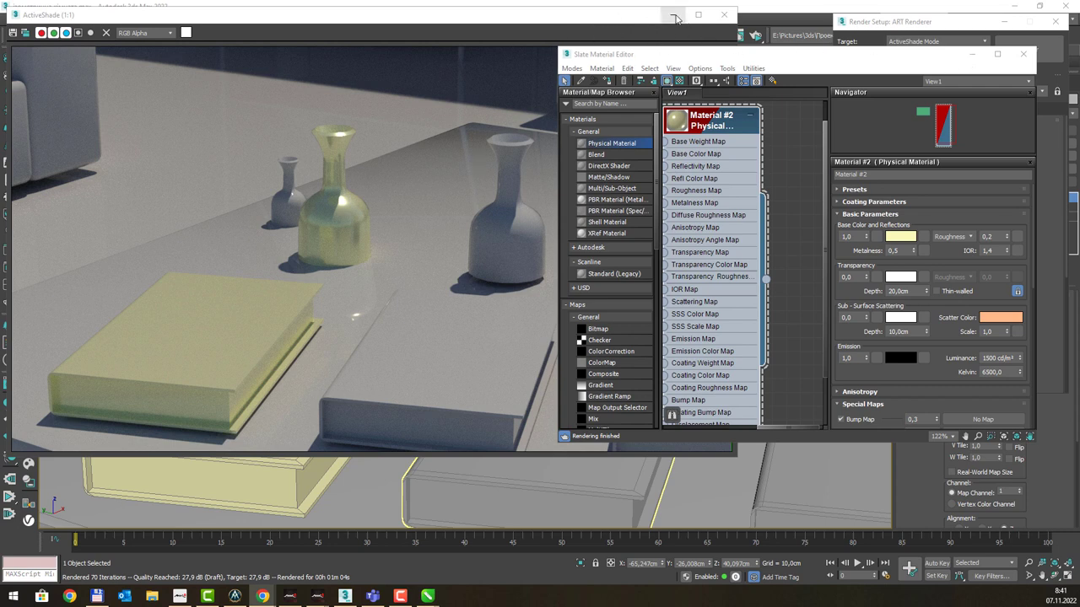
left_click(613, 28)
left_click_drag(613, 28, 750, 333)
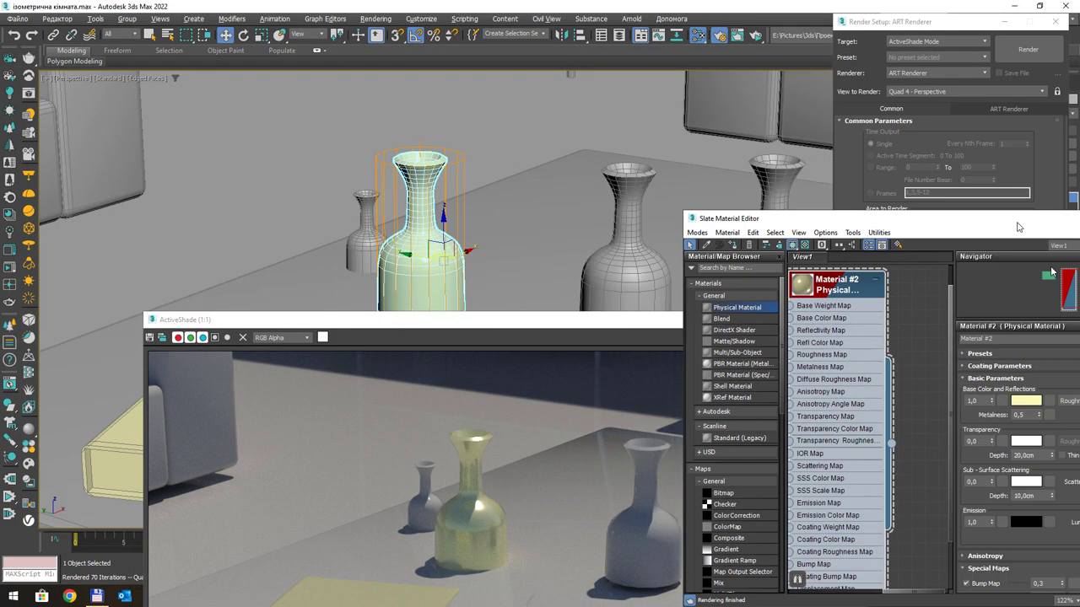
left_click_drag(894, 60, 1079, 254)
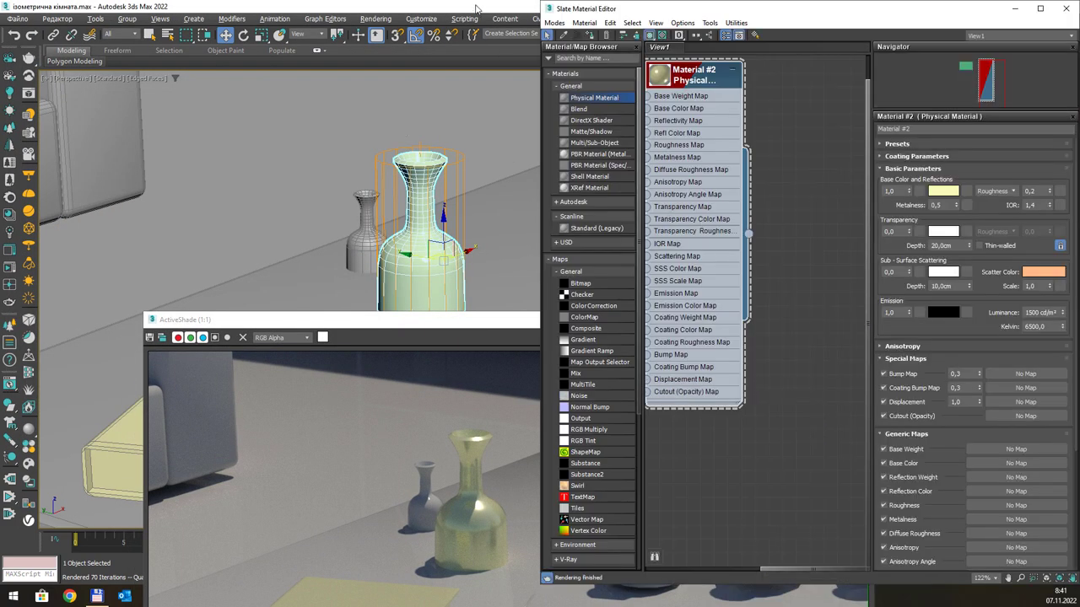
left_click(478, 10)
left_click(1015, 11)
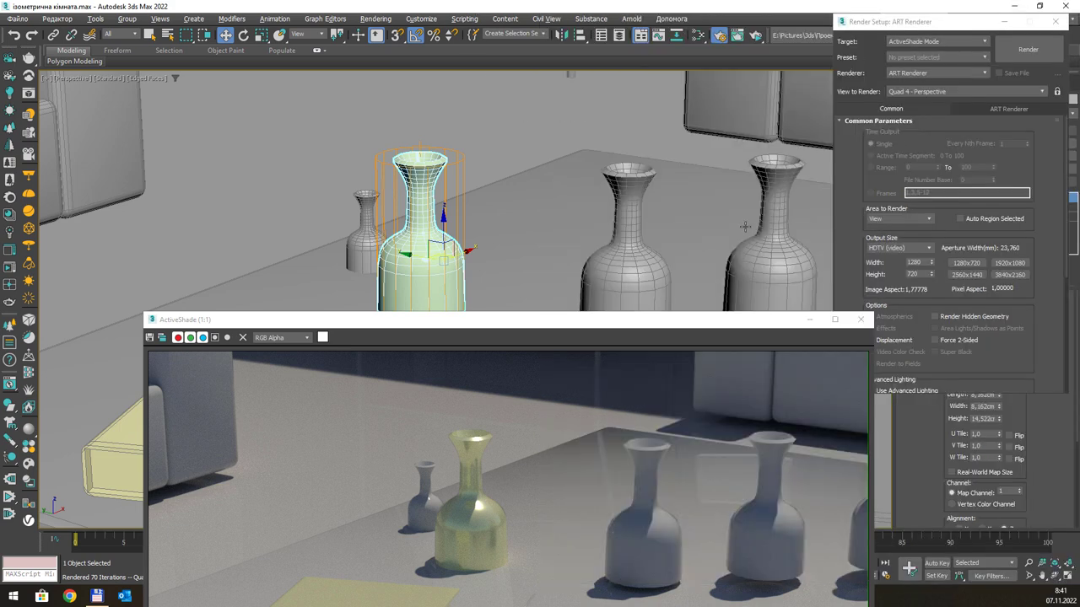
left_click_drag(753, 326, 235, 76)
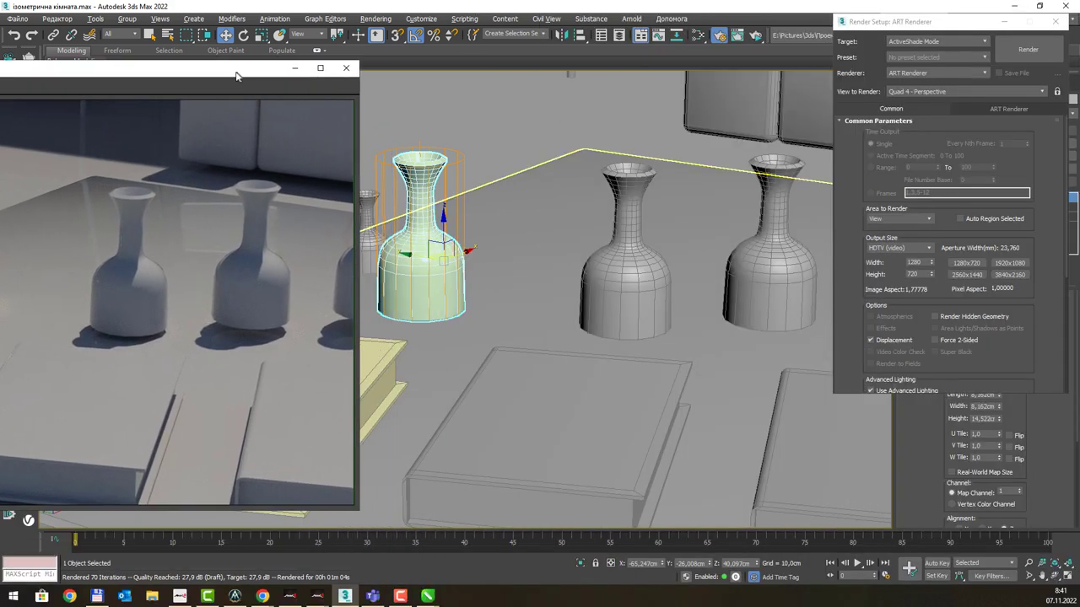
Step: Select the white book and middle vase and bring back the Slate Material Editor
left_click(560, 404)
left_click(621, 252, "ctrl")
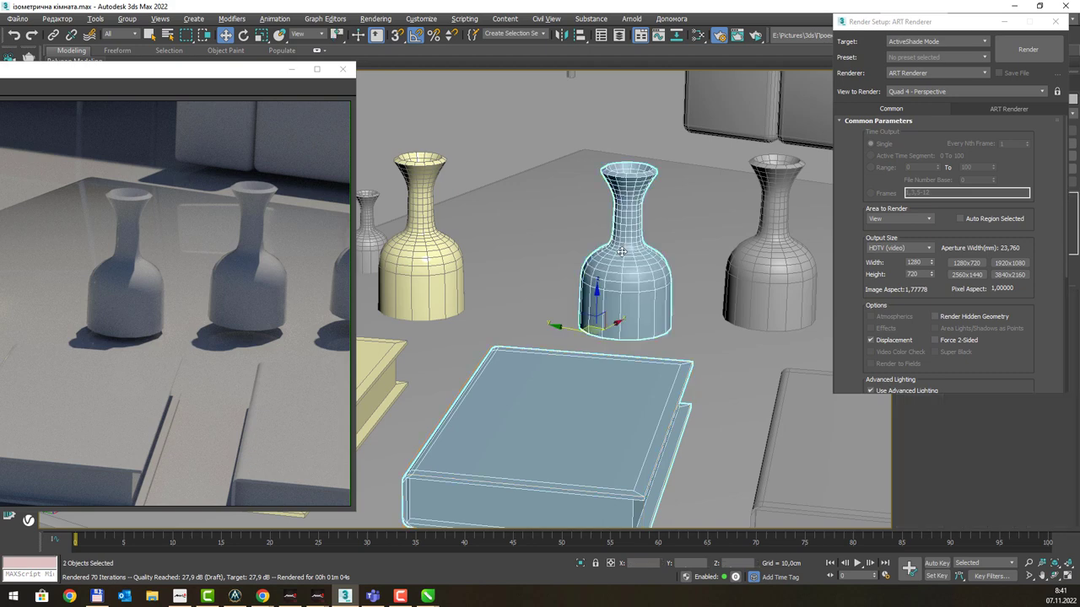
left_click(697, 35)
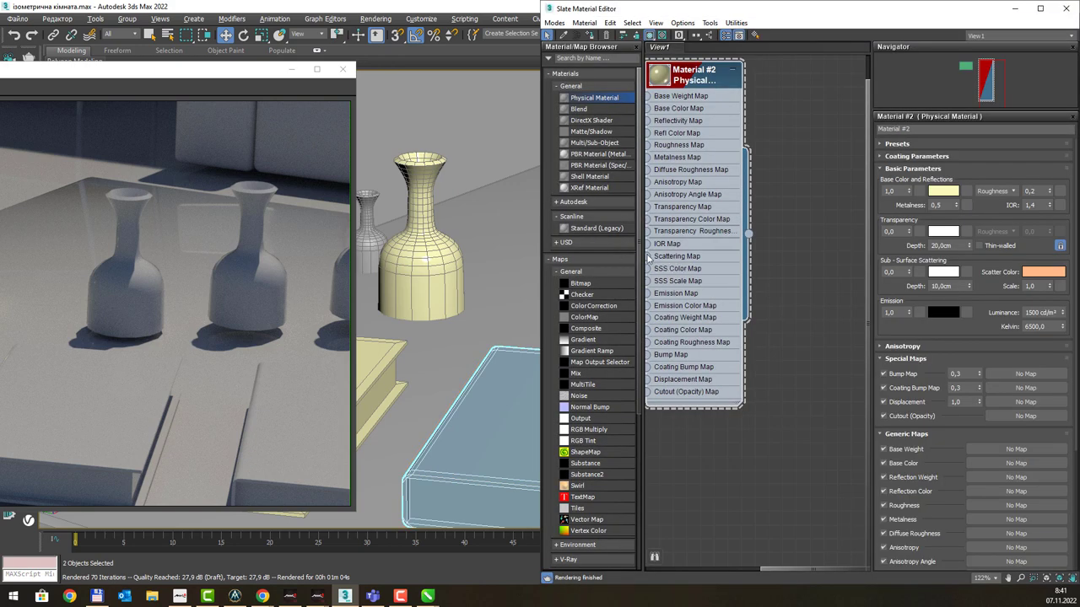
Step: Create a new Physical Material, Material #3, and assign it to the book and vase
middle_click_drag(777, 138, 697, 205)
left_click_drag(601, 98, 791, 145)
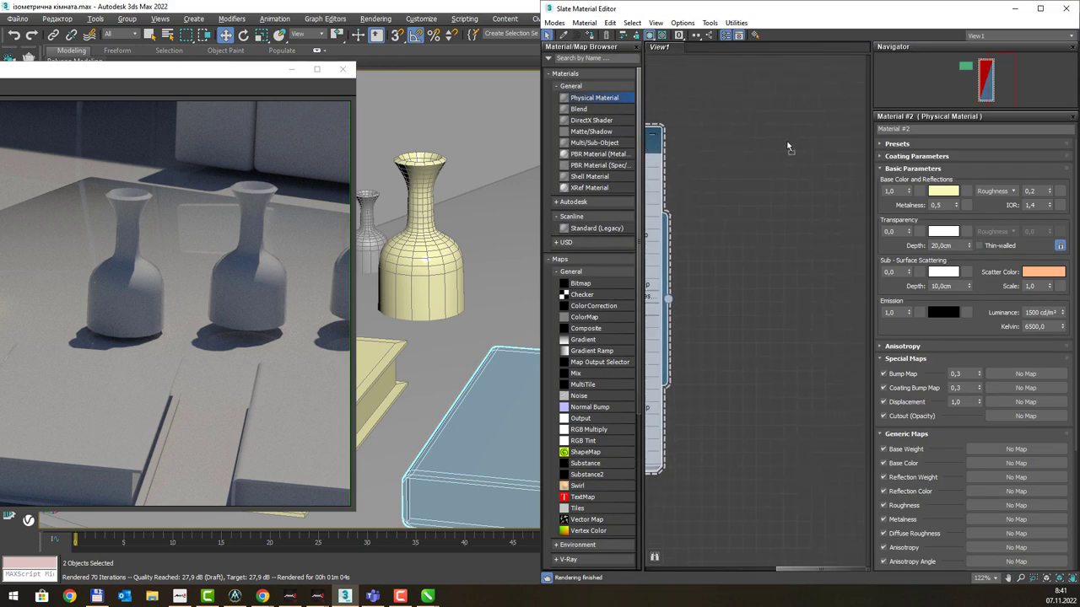
right_click(790, 140)
left_click(814, 146)
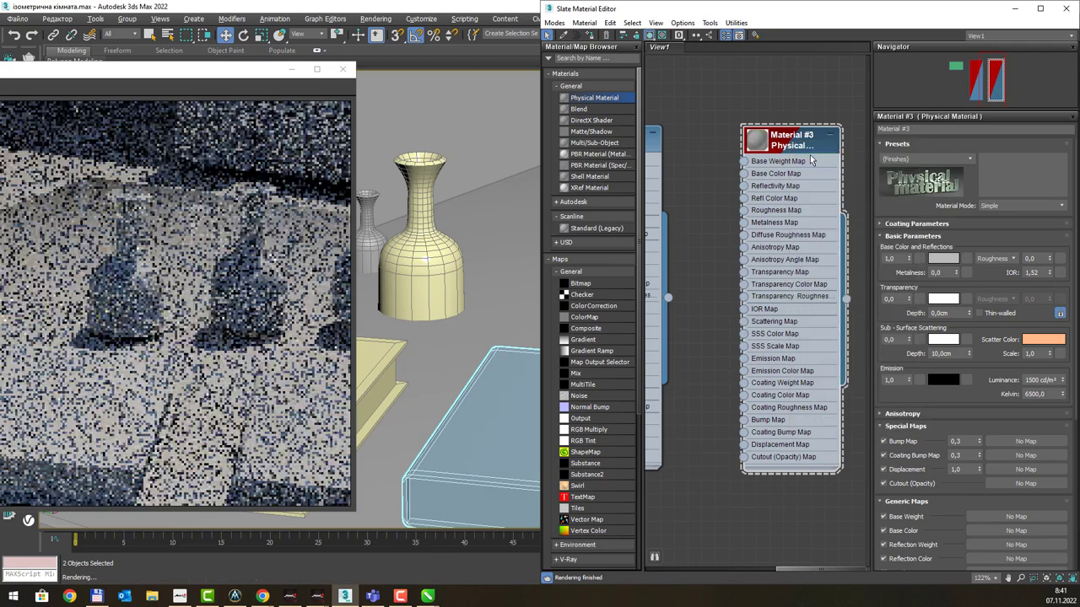
Step: Set Material #3's Sub-Surface Scattering weight to 1.0
left_click_drag(210, 78, 475, 36)
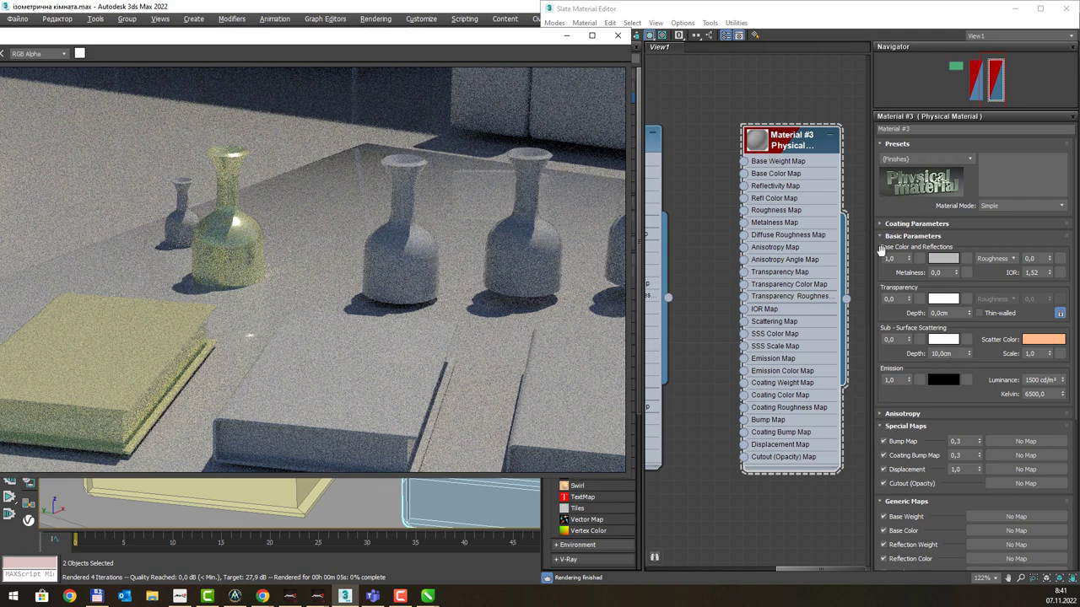
left_click(765, 142)
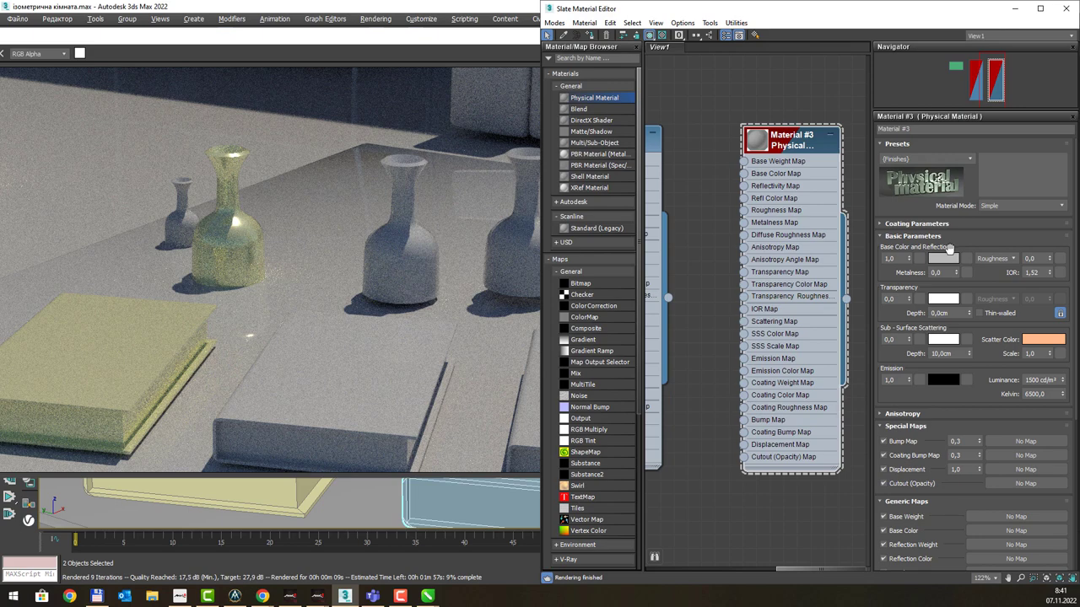
double_click(898, 337)
type("1")
key("Return")
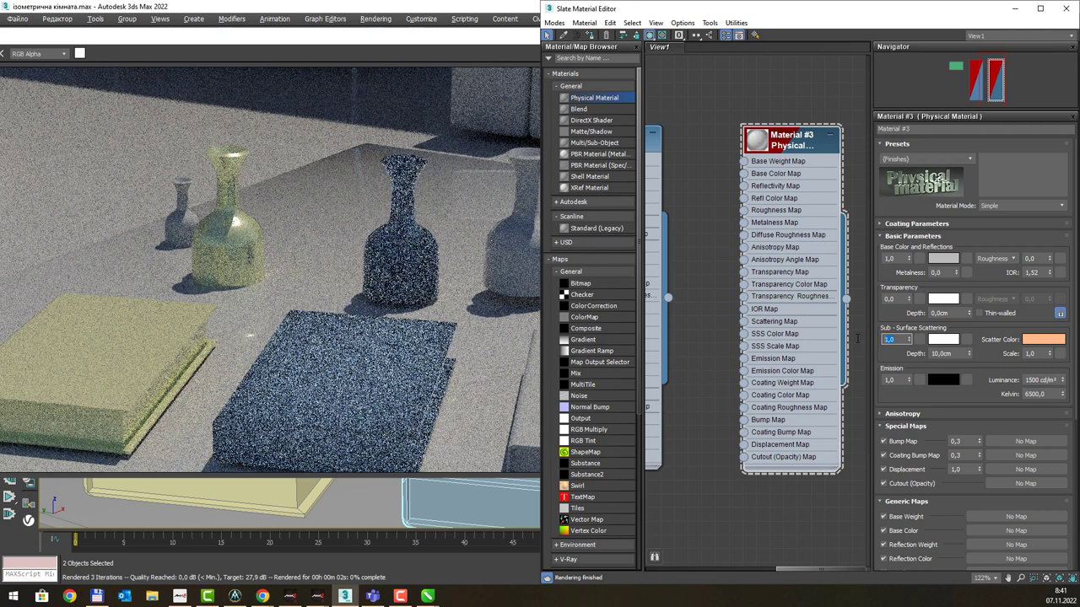
left_click(939, 340)
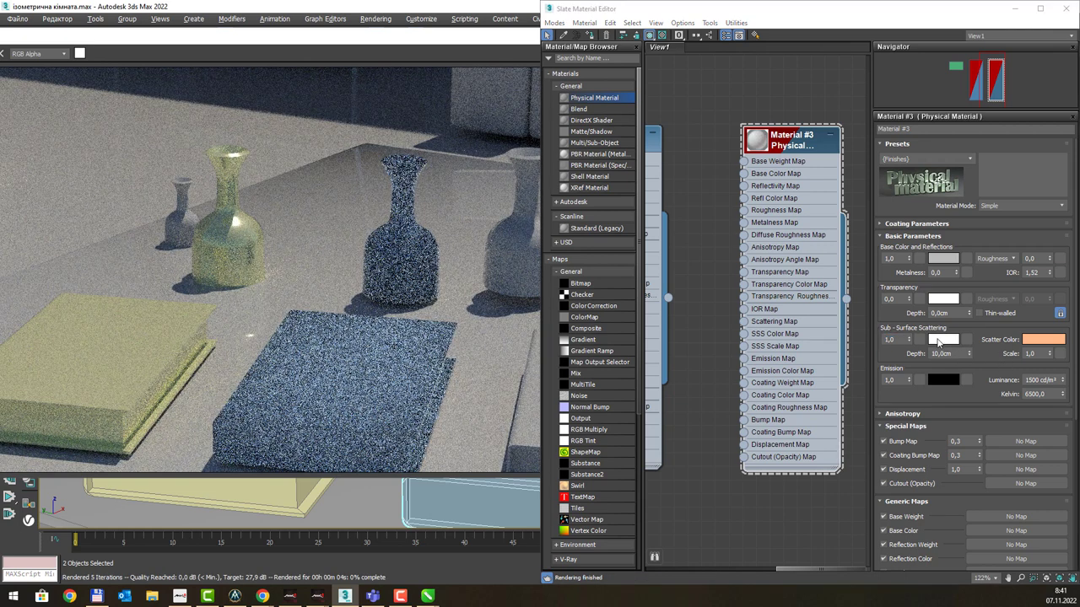
left_click(713, 269)
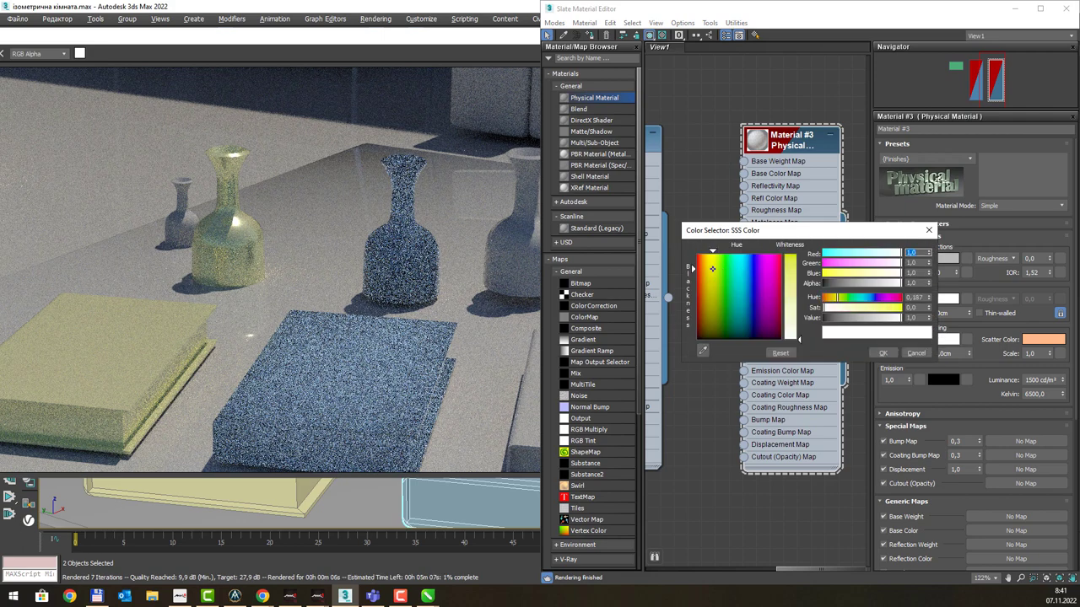
left_click(707, 274)
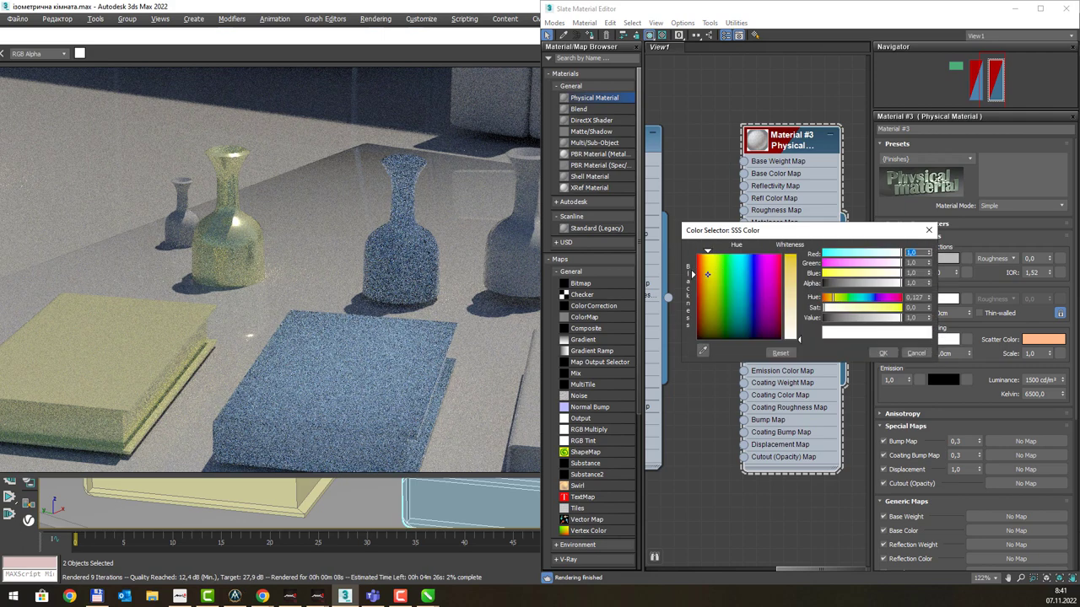
left_click_drag(799, 339, 799, 257)
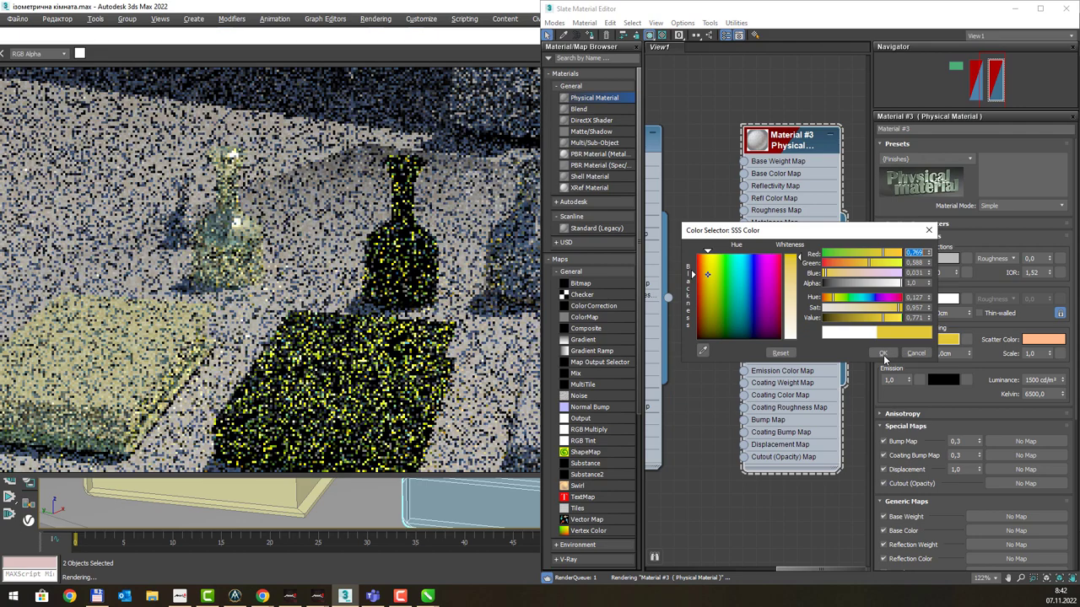
left_click(883, 353)
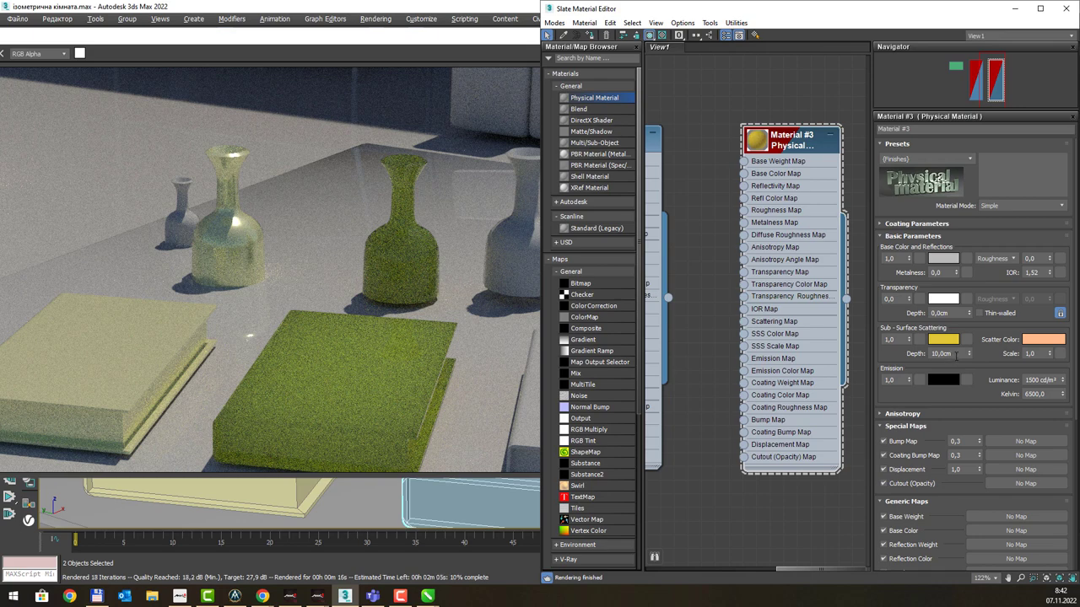
Step: Try sub-surface scattering depths of 0, 0.5, 1 and 0.6 cm
double_click(956, 355)
type("0")
key("Return")
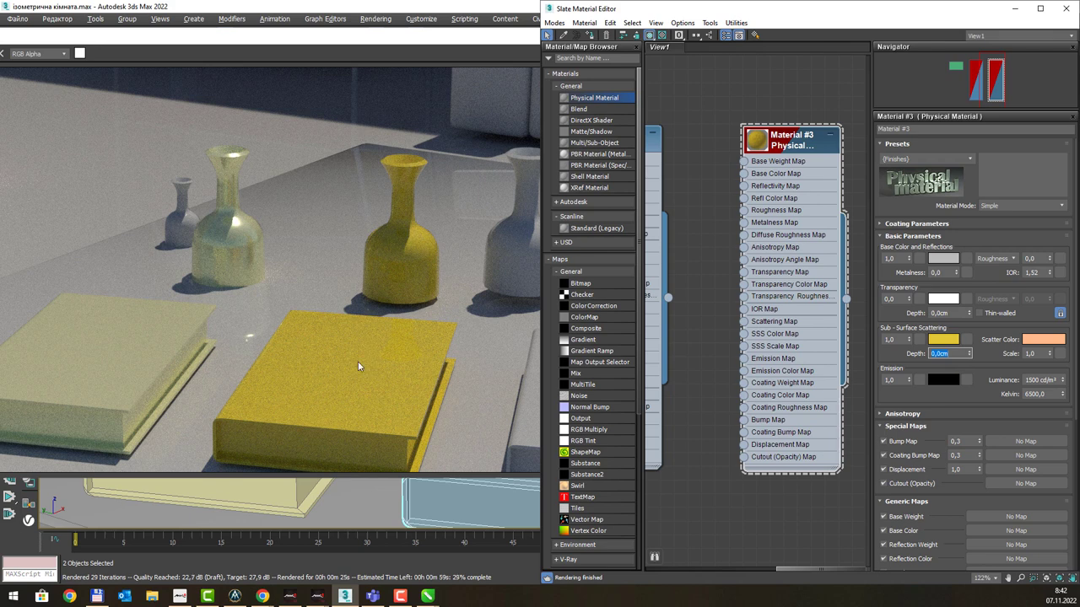
left_click(938, 354)
type("5")
key("Return")
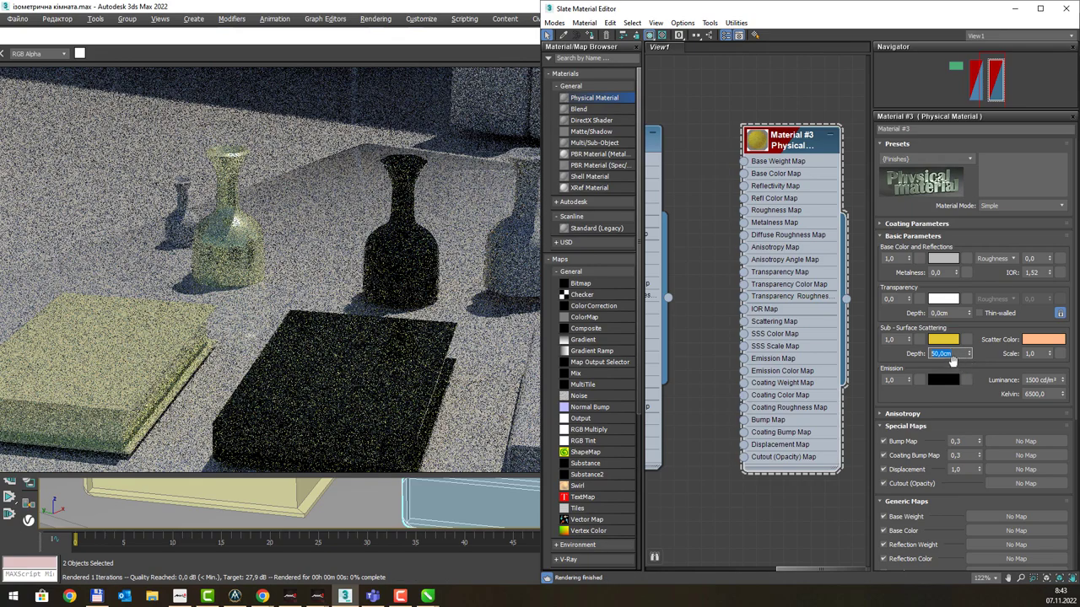
type("1")
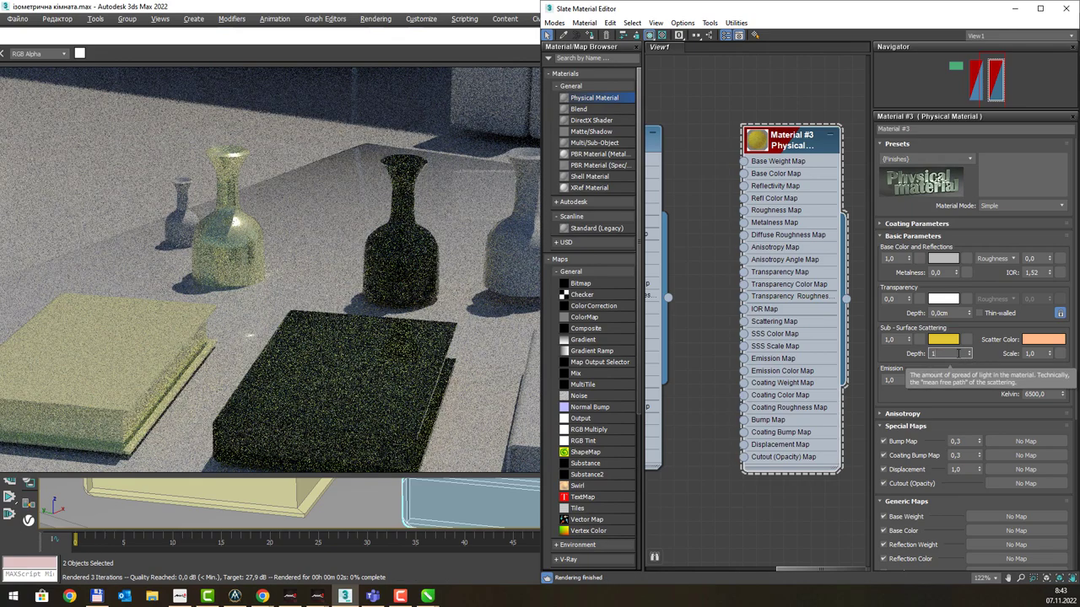
key("Return")
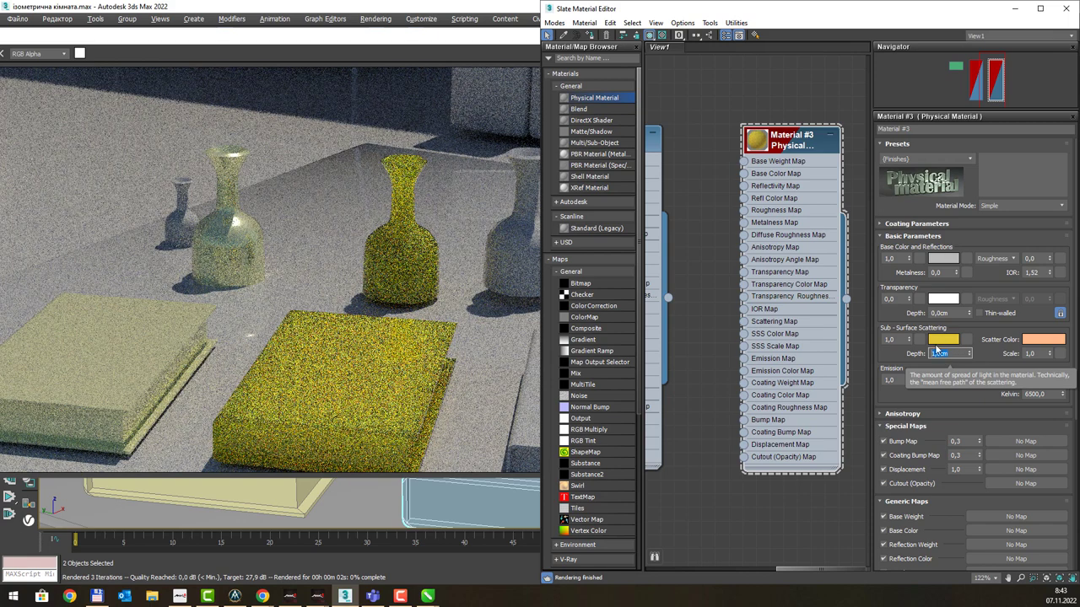
left_click(969, 352)
type("0,3")
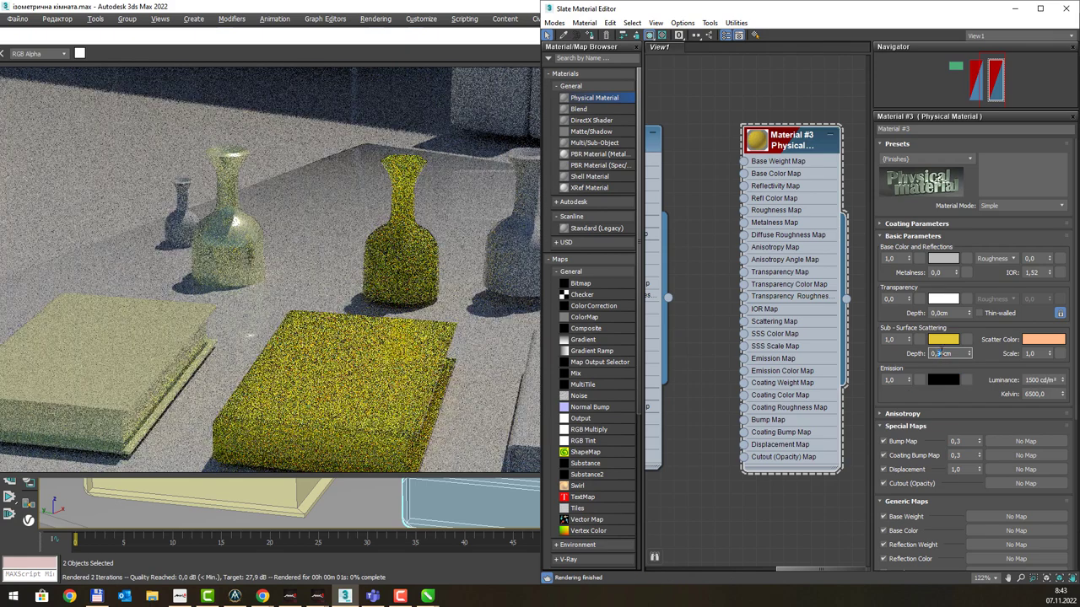
key("Return")
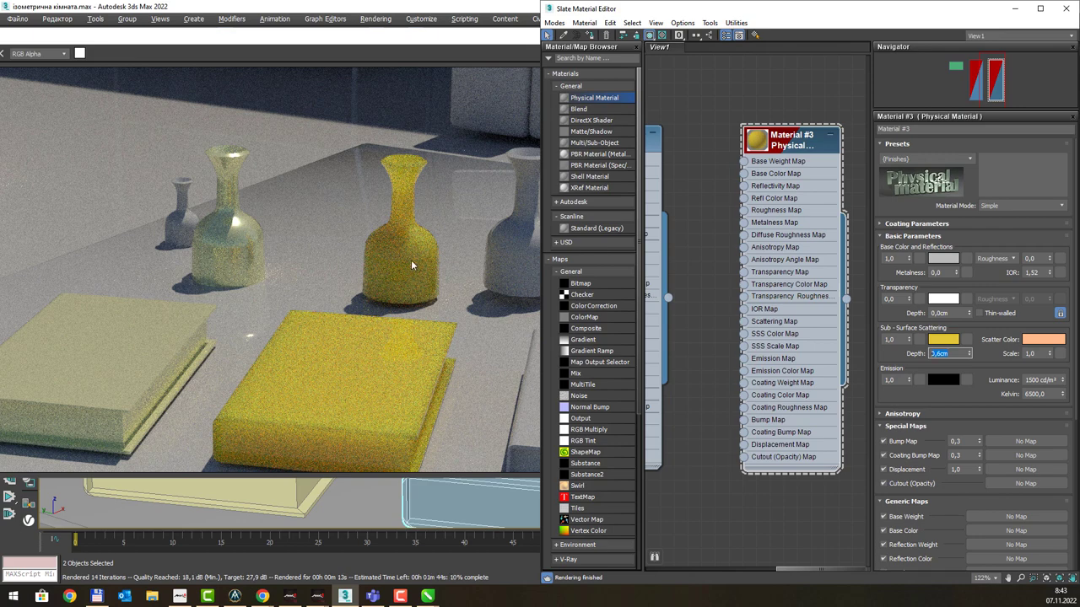
Step: Set the scattering depth to 20 cm and restore the scattering weight to 1.0
left_click_drag(955, 353, 957, 353)
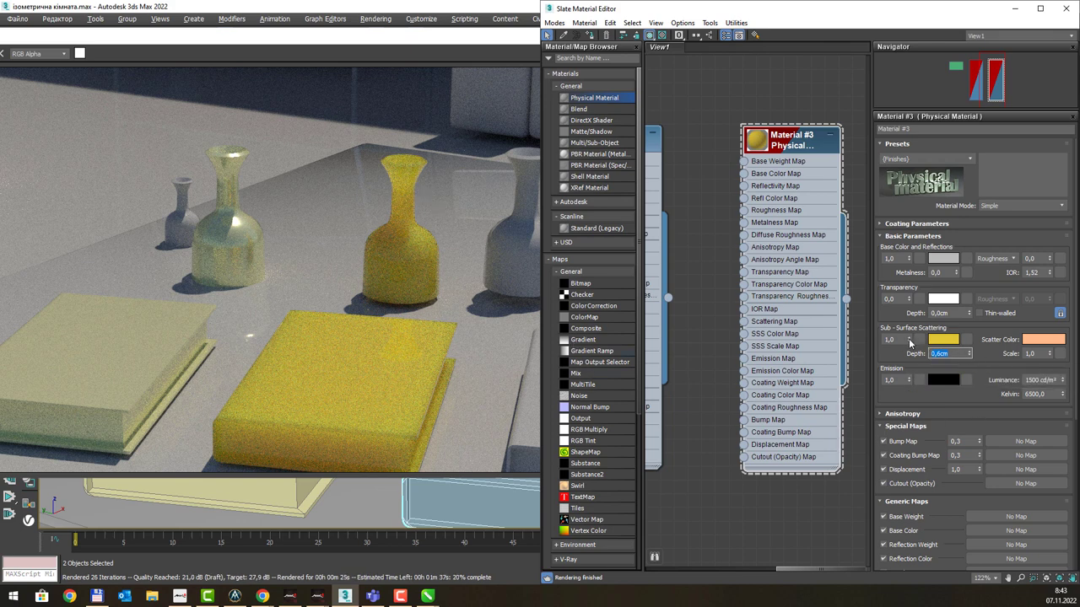
left_click_drag(907, 342, 909, 346)
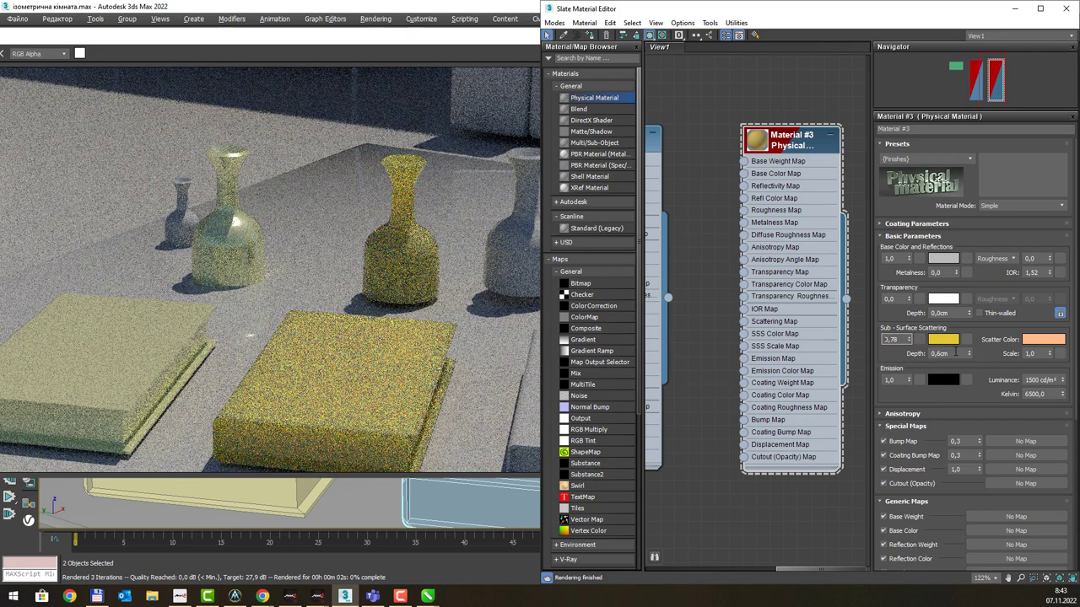
double_click(956, 352)
type("20")
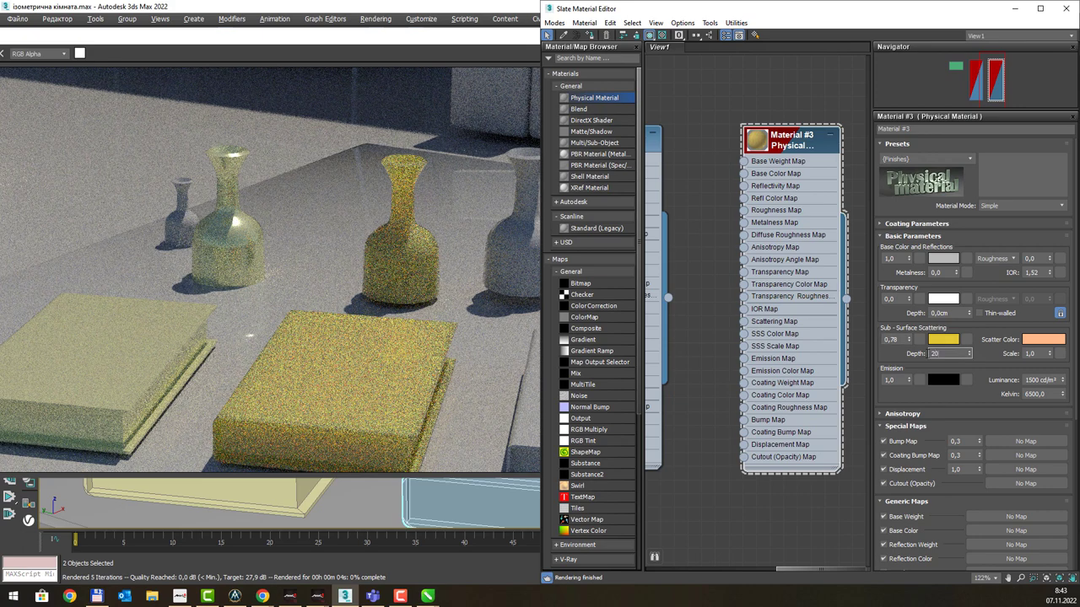
key("Return")
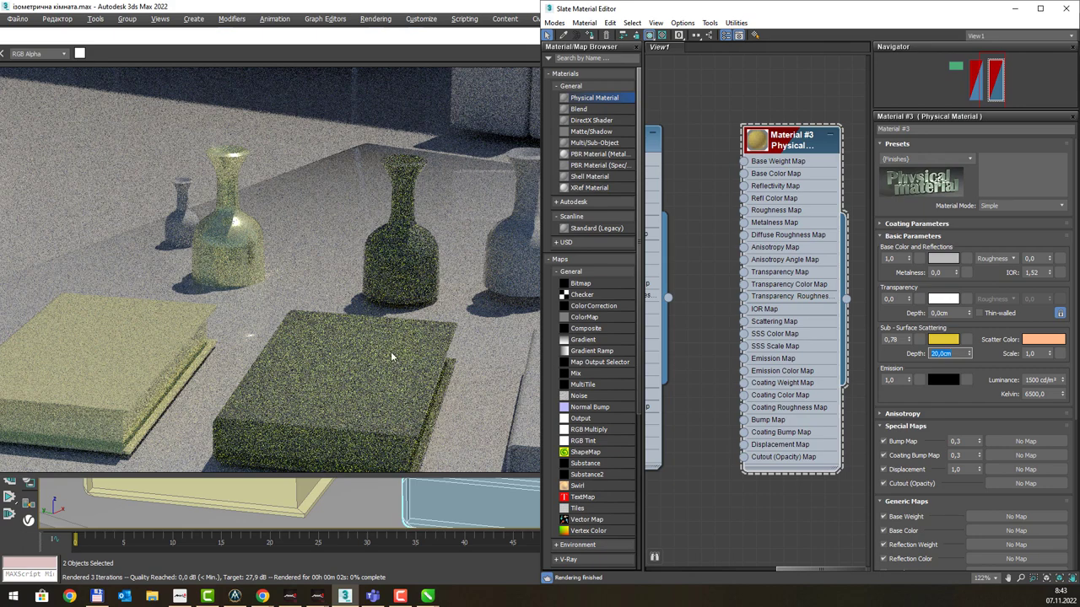
left_click(909, 338)
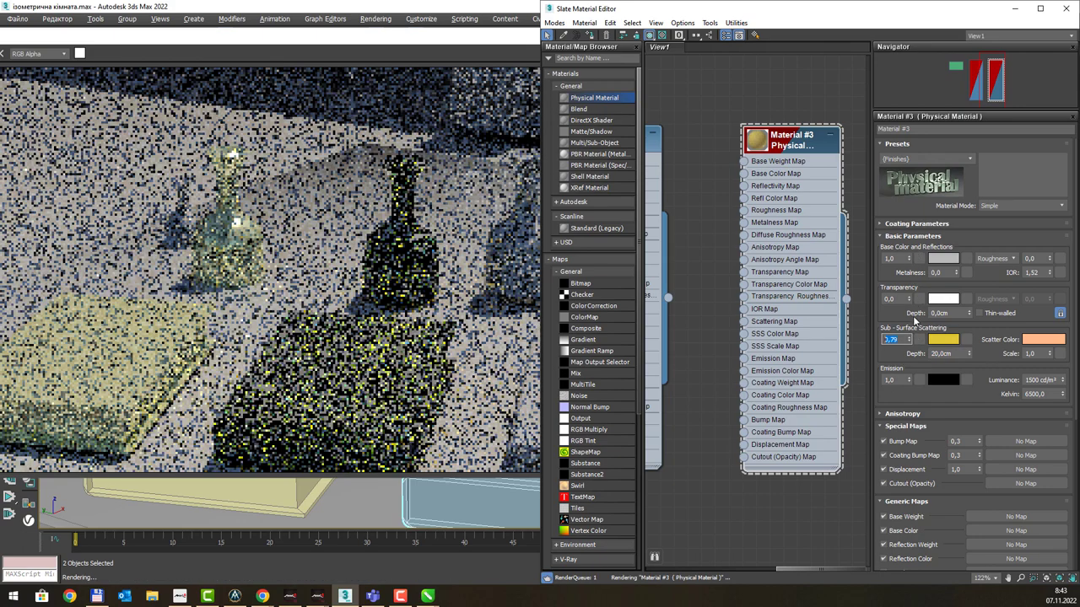
type("1")
key("Return")
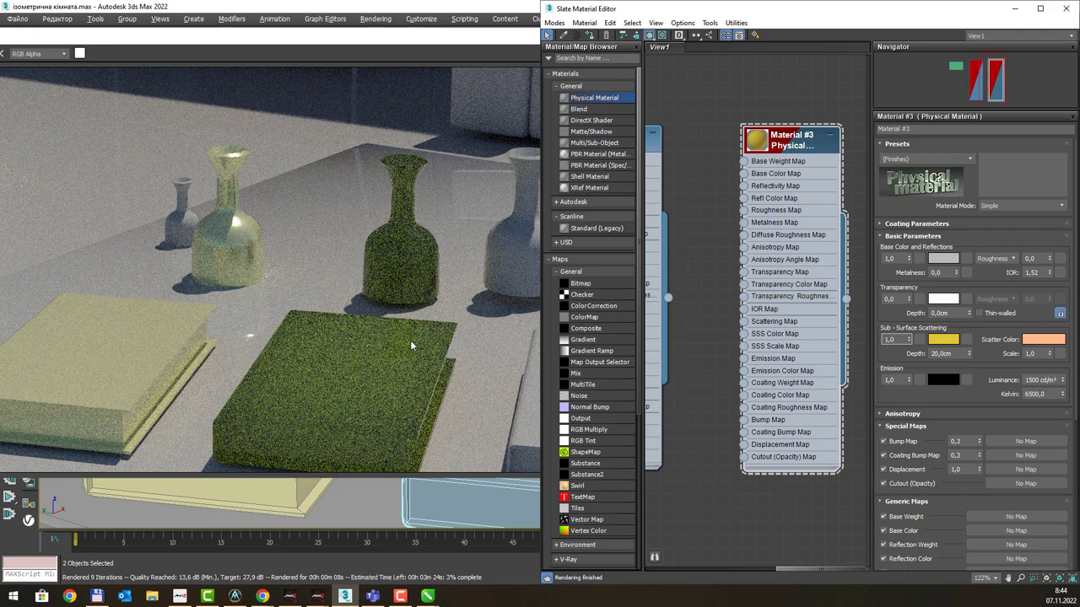
Step: Pick a more saturated pink as Material #3's base colour and confirm it
left_click(944, 259)
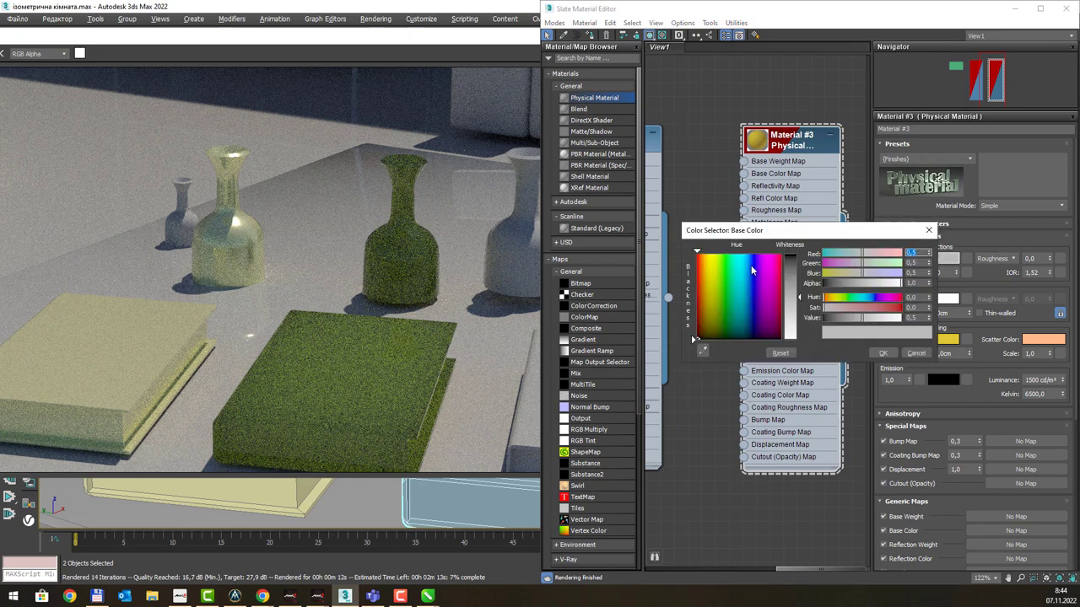
left_click(777, 259)
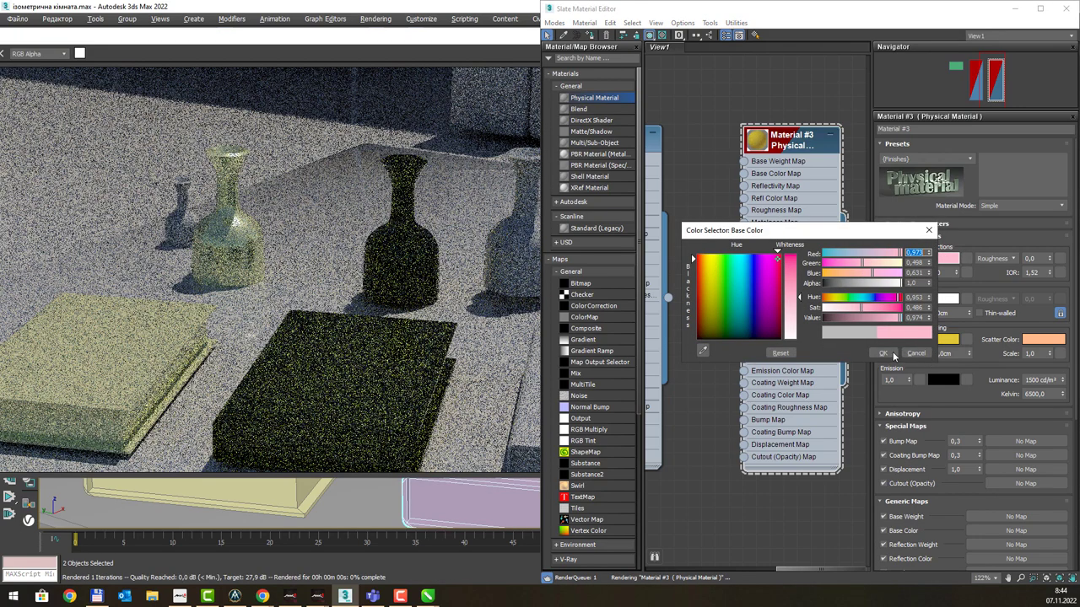
left_click(797, 264)
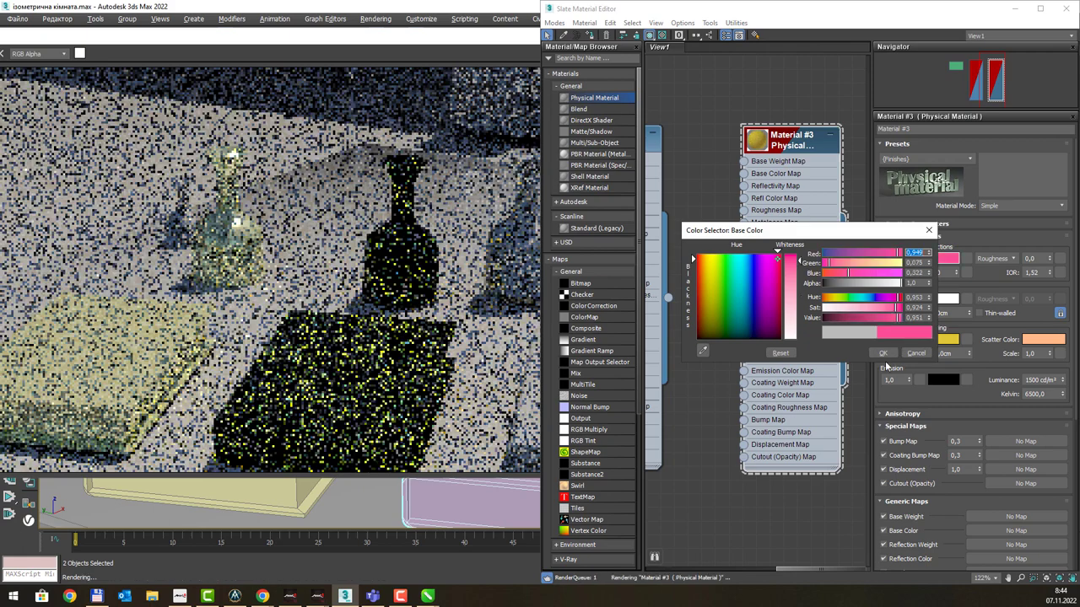
left_click(882, 353)
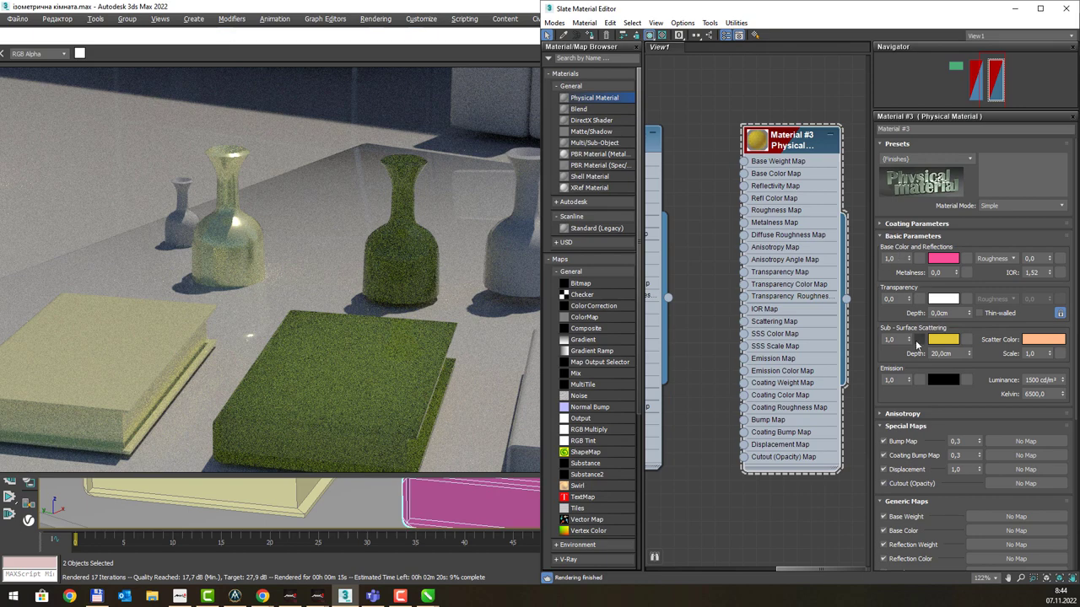
Step: Lower the sub-surface scattering weight to 0,66 and set the scattering depth to 20
left_click_drag(909, 341, 901, 351)
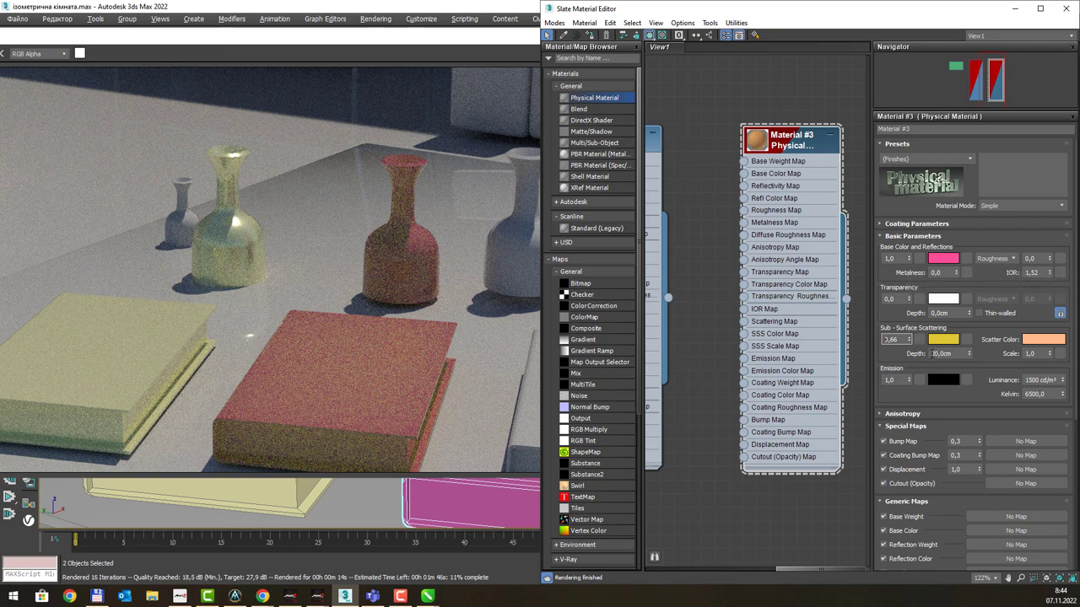
double_click(932, 354)
type("20")
key("Return")
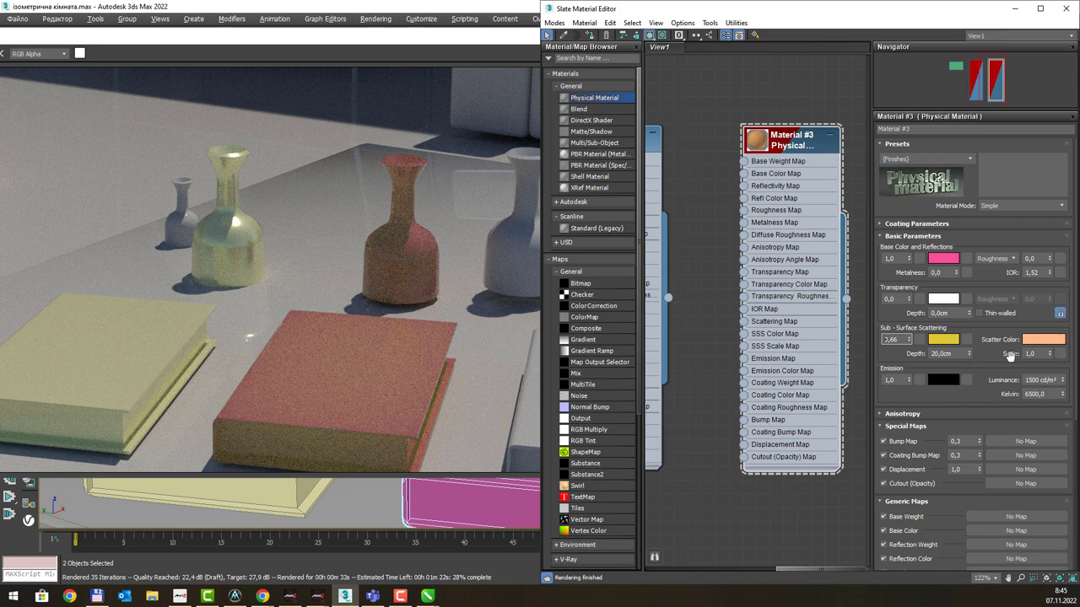
Step: Try scattering scale values 0, 1,2 and 0,22, then settle on 1,0
right_click(1049, 355)
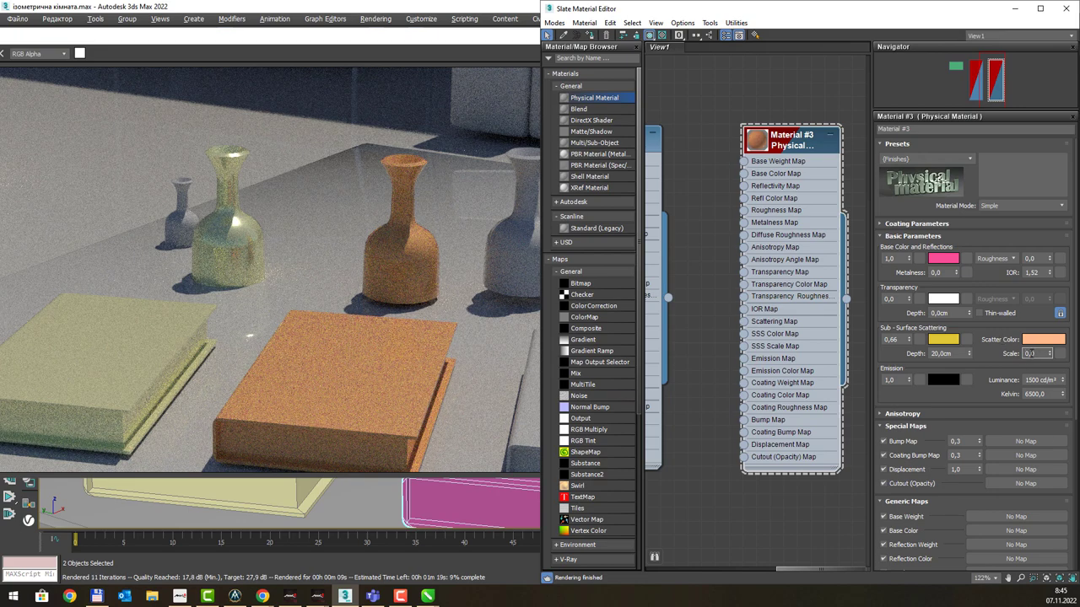
type("1,2")
key("Return")
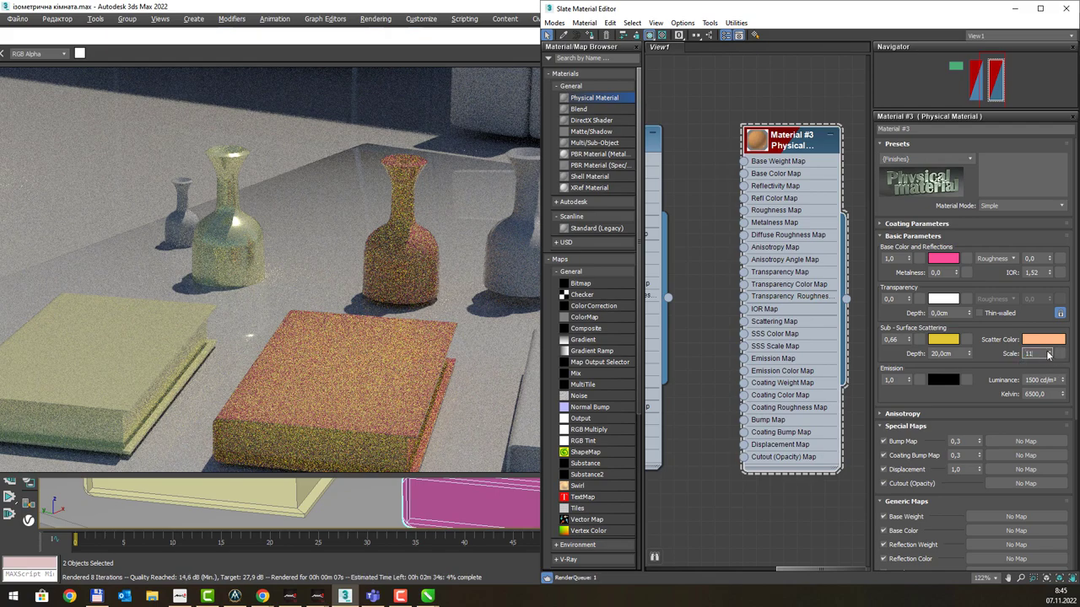
type("0,22")
key("Return")
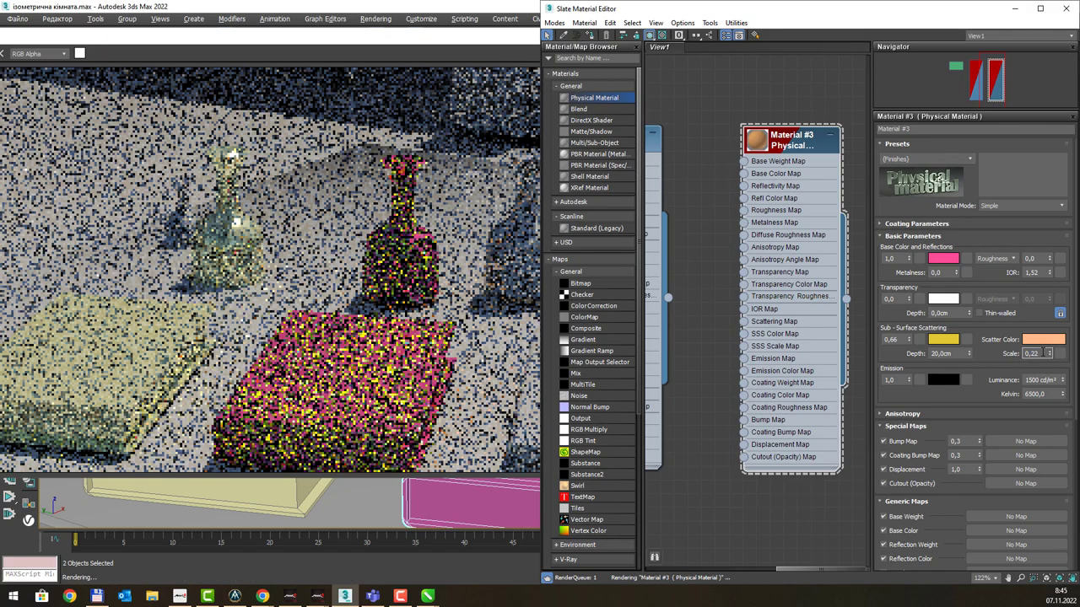
type("1")
key("Return")
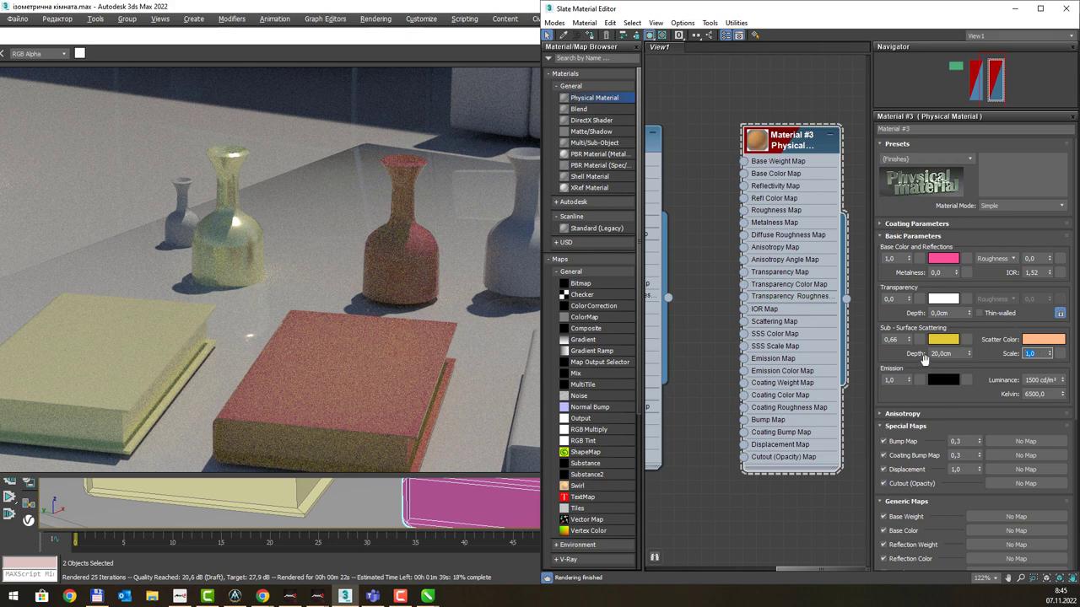
Step: Set Material #3's scatter colour to a light blue
left_click(1044, 339)
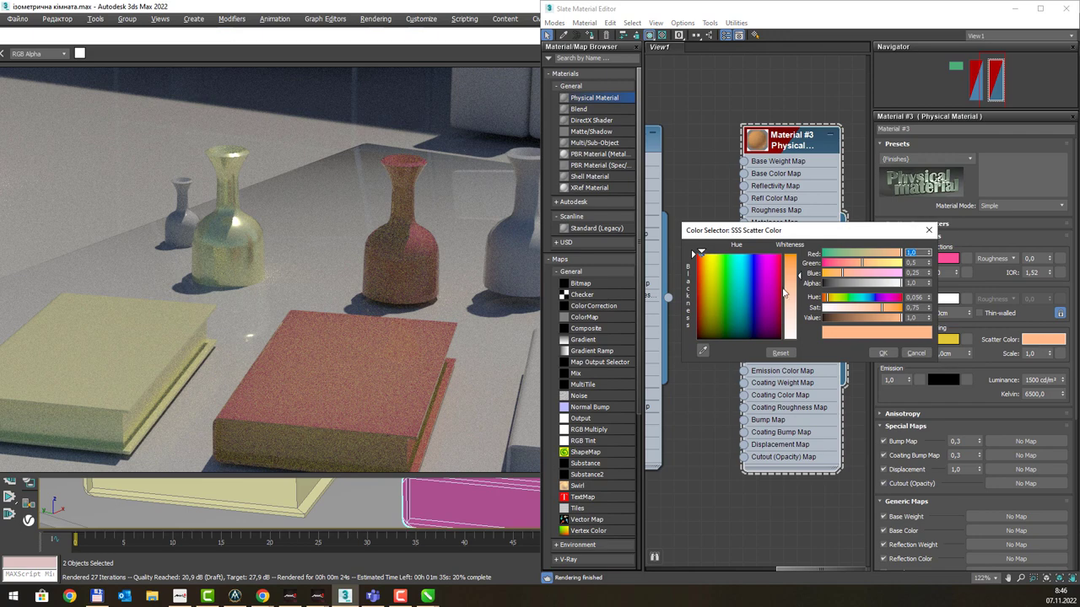
left_click(754, 260)
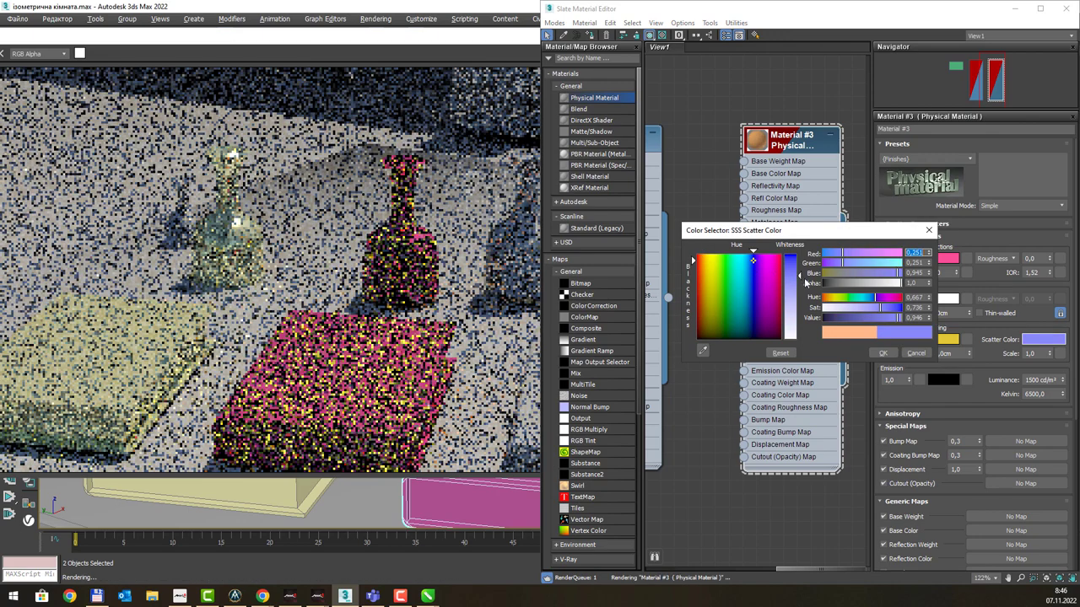
left_click(882, 353)
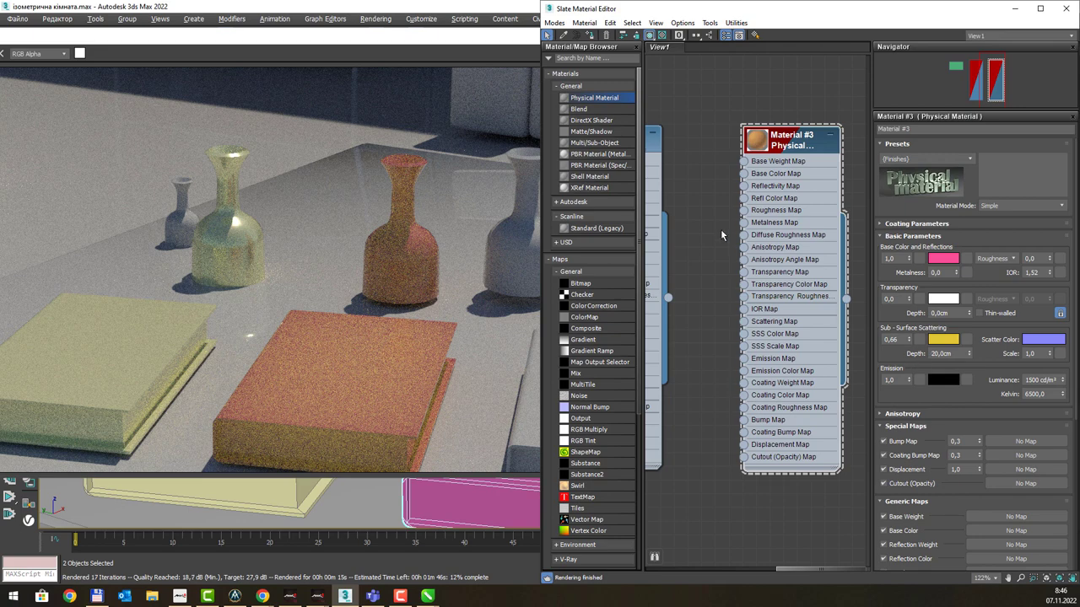
Step: Select the pale book and the grey vase in the scene
left_click(411, 40)
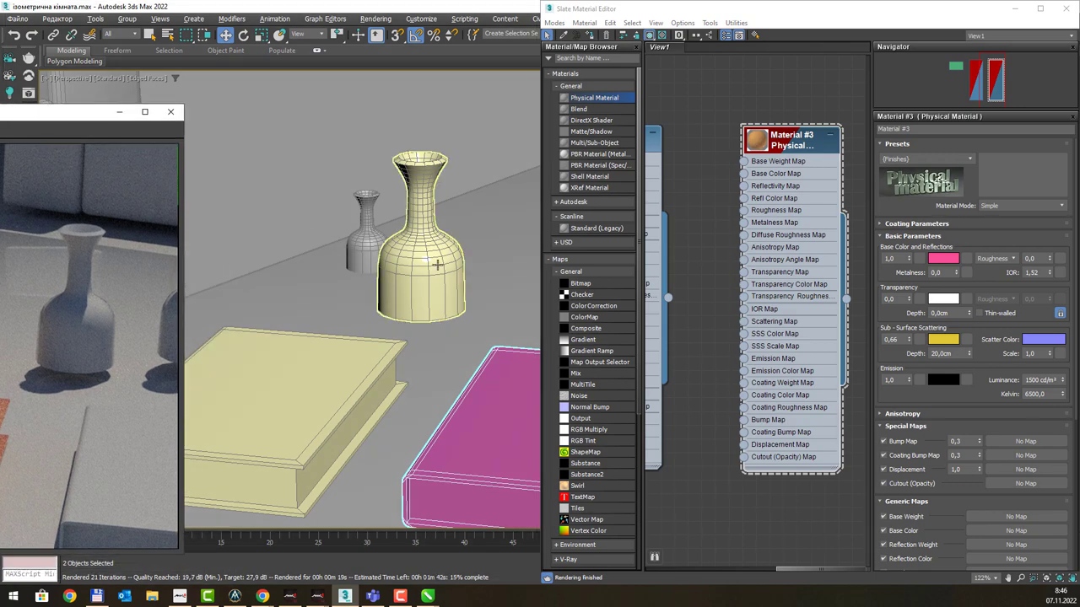
middle_click_drag(437, 265, 317, 250)
middle_click_drag(426, 264, 257, 243)
left_click(441, 405)
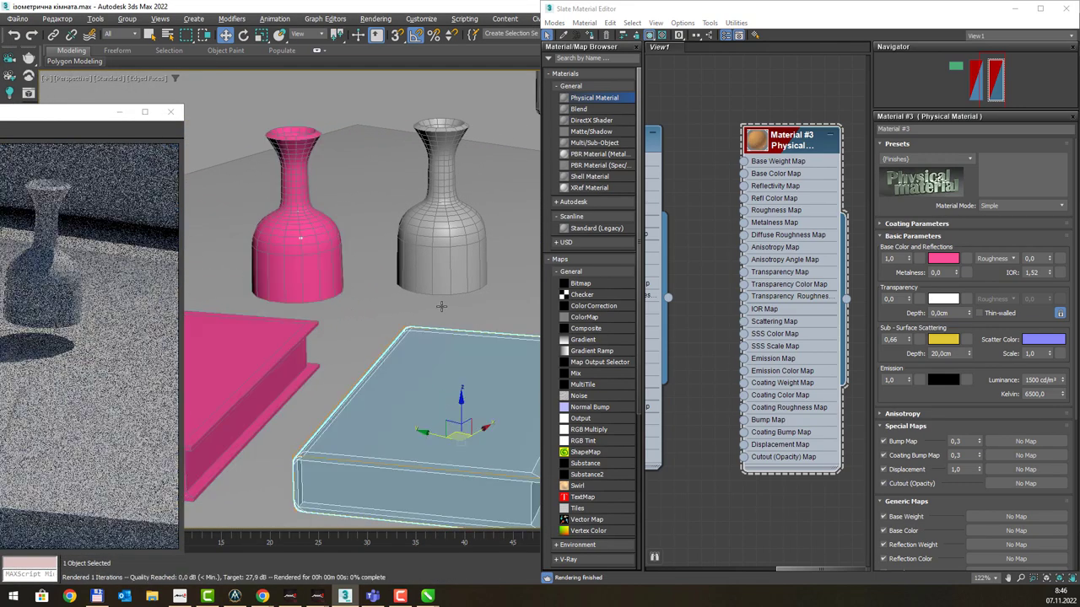
left_click(437, 218, "ctrl")
Step: Add a new Physical Material to the node view and assign it to the selection
mouse_move(755, 256)
middle_mouse_down()
mouse_move(641, 258)
mouse_move(712, 255)
middle_mouse_up()
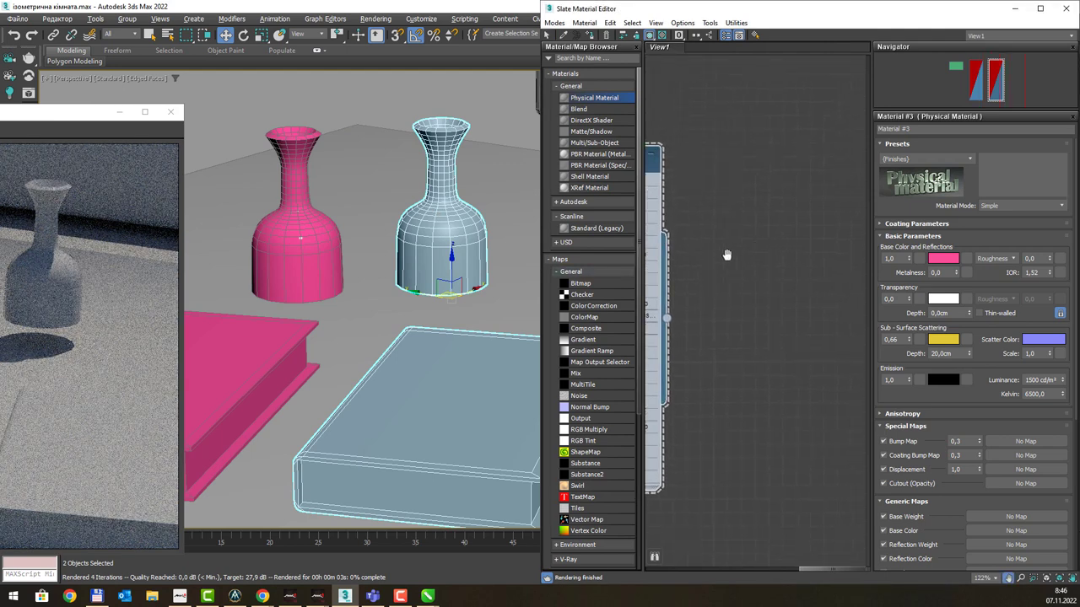
left_click_drag(581, 100, 785, 131)
right_click(798, 133)
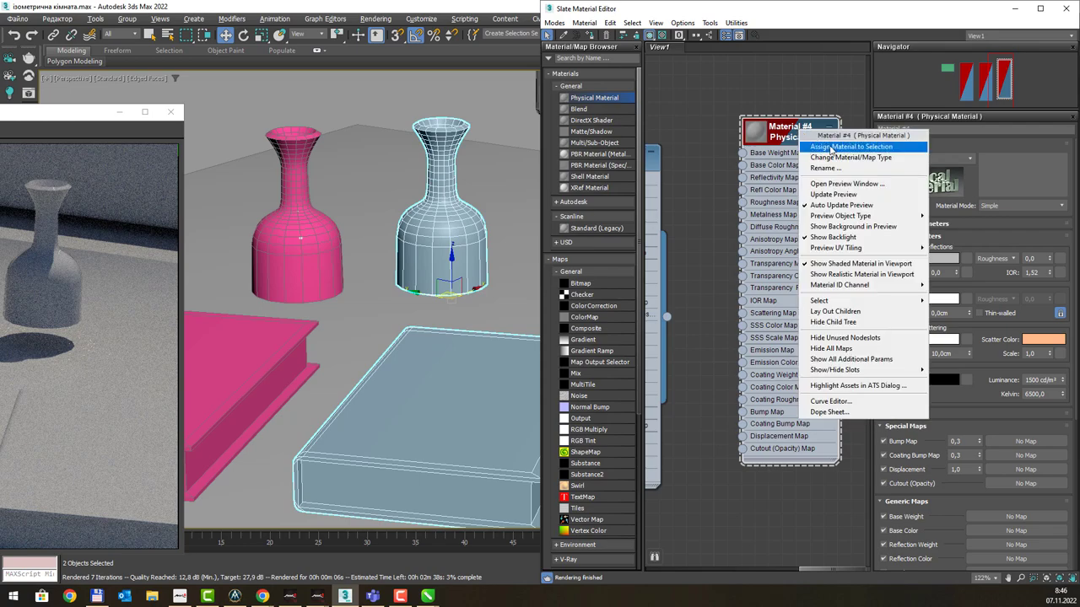
left_click(839, 143)
left_click_drag(102, 112, 371, 15)
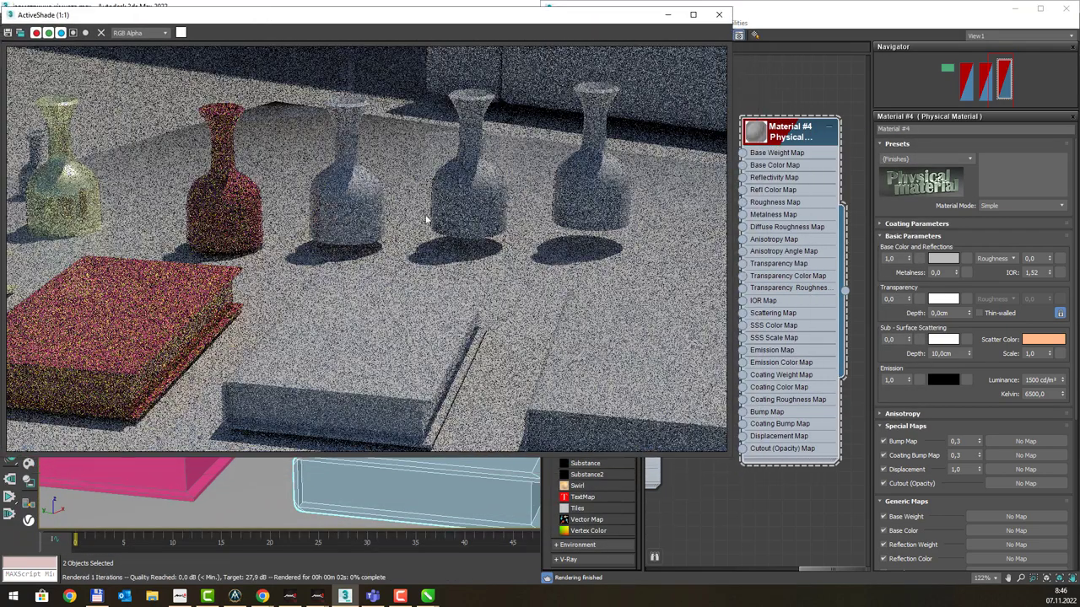
Step: Open Material #4's parameters and try a warm pale yellow base colour
double_click(783, 135)
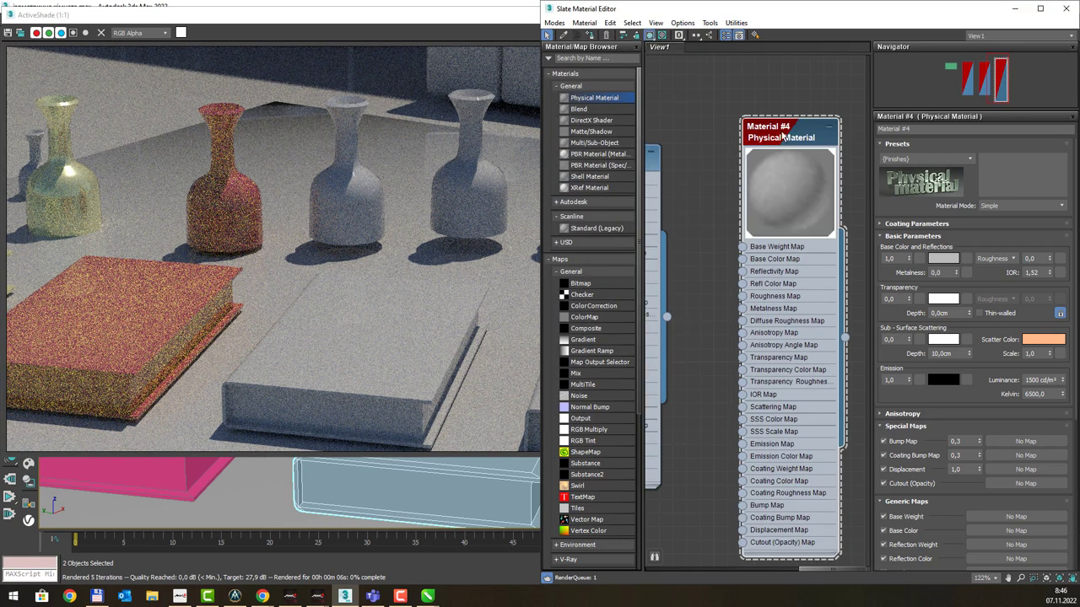
left_click_drag(785, 127, 730, 115)
left_click(943, 258)
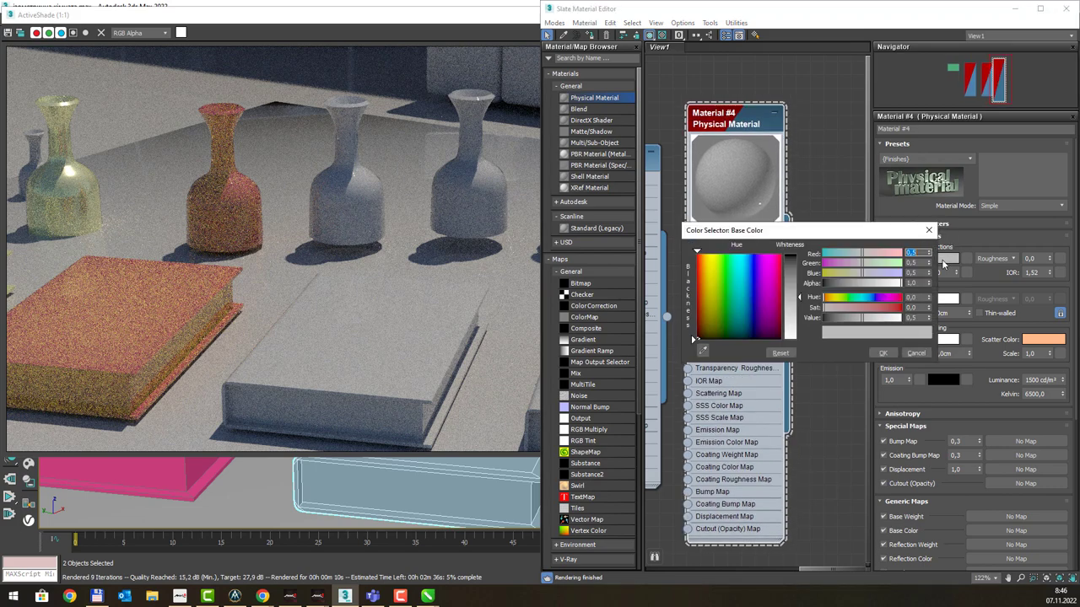
left_click(708, 257)
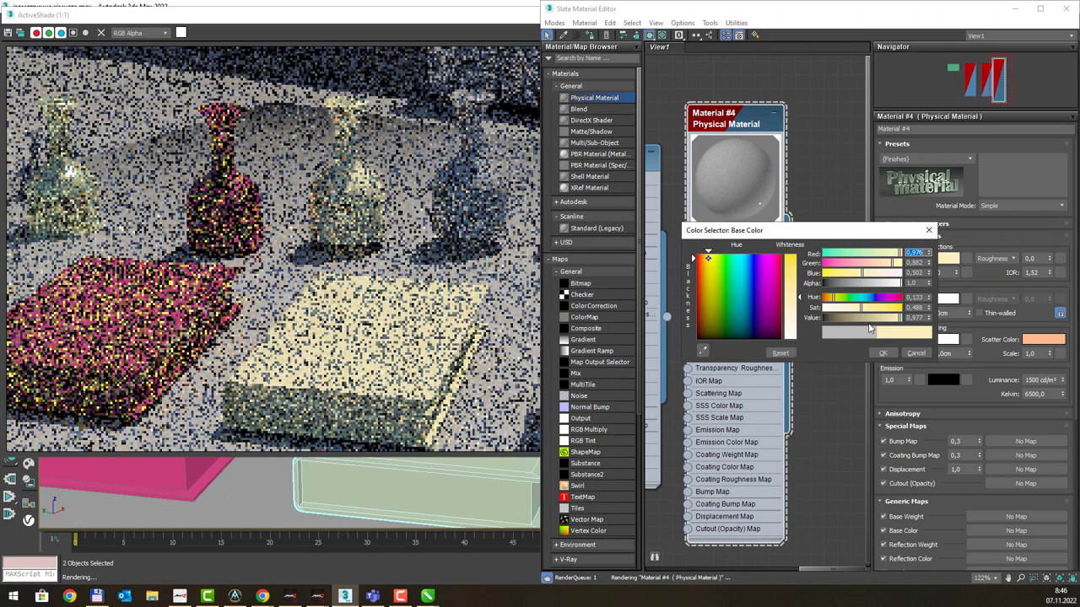
left_click(929, 230)
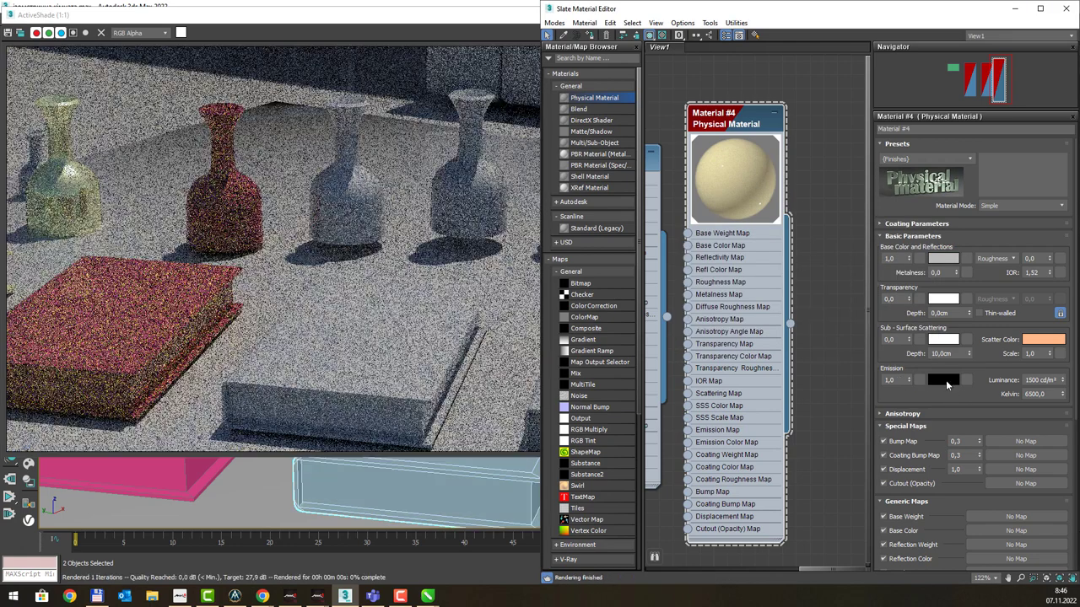
Step: Set Material #4's emission colour to yellow and assign it to the selected objects
left_click(945, 381)
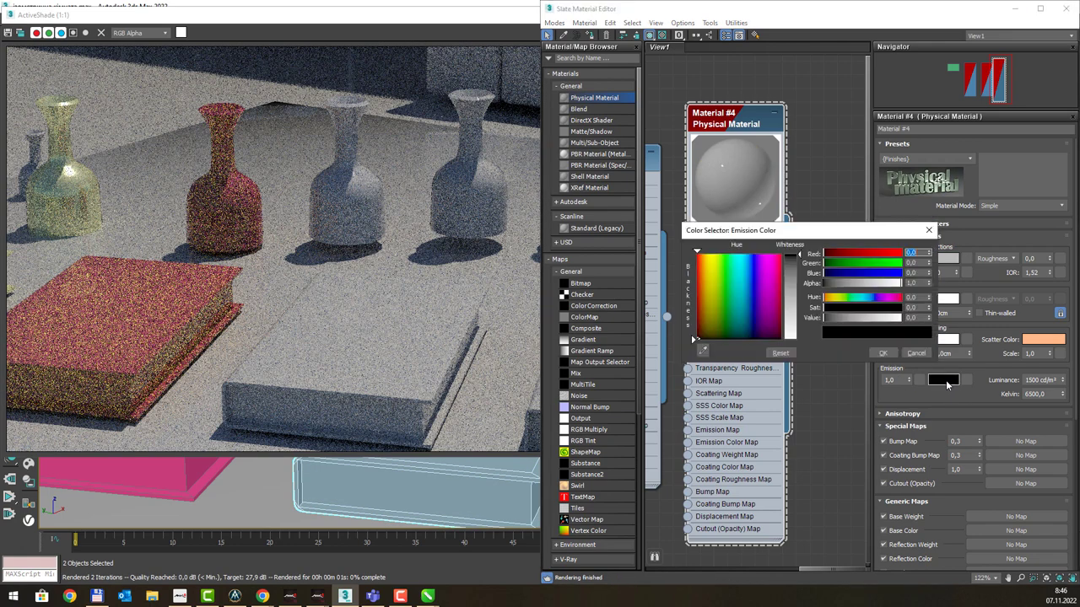
left_click(709, 260)
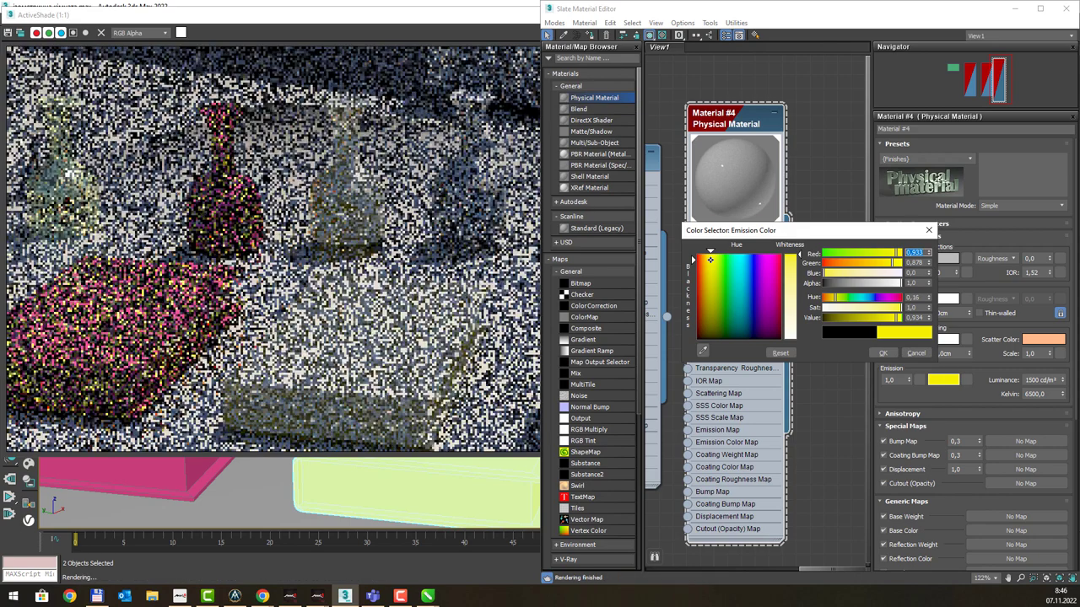
left_click(882, 352)
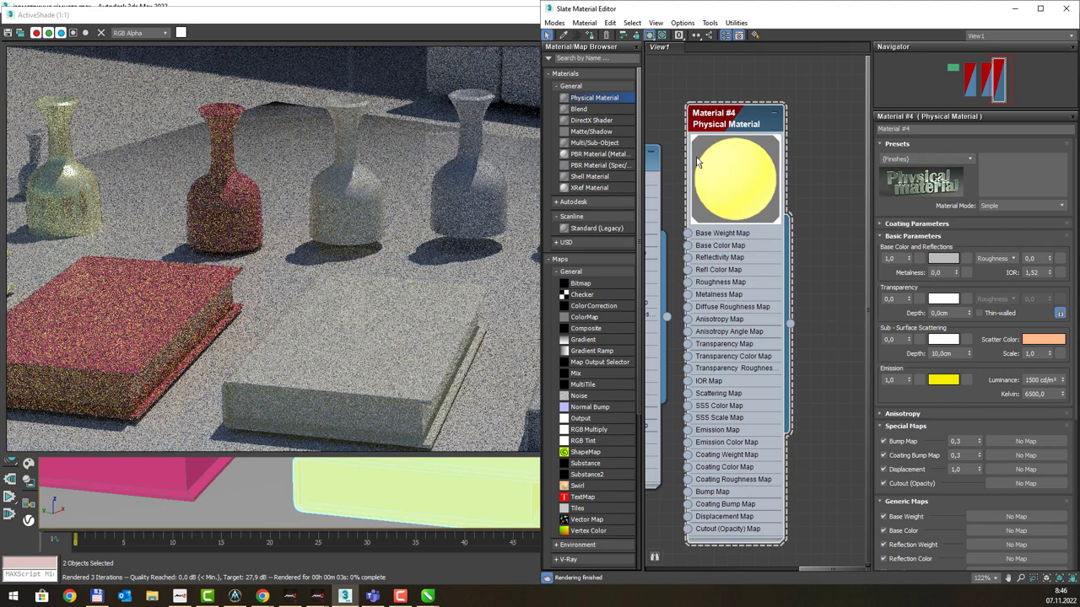
right_click(721, 134)
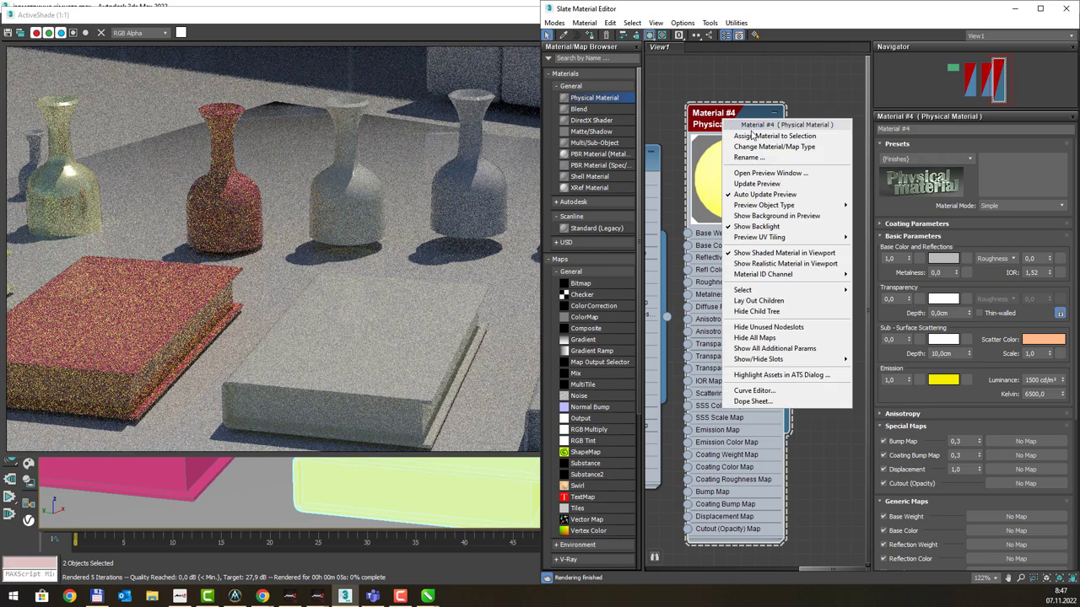
left_click(752, 135)
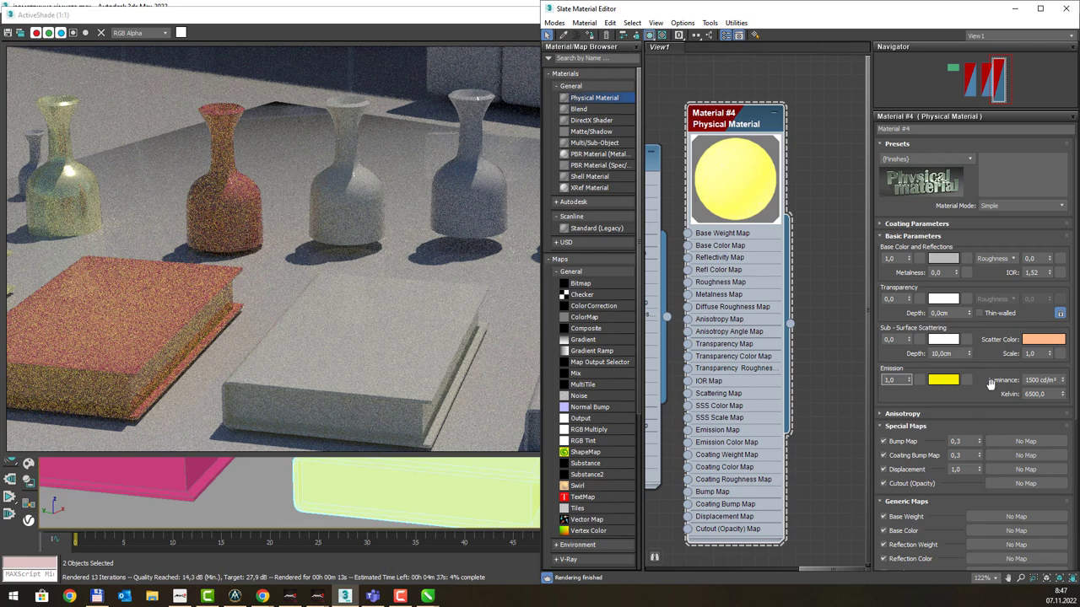
Step: Set Material #4's emission luminance to 150000 cd/m²
double_click(444, 17)
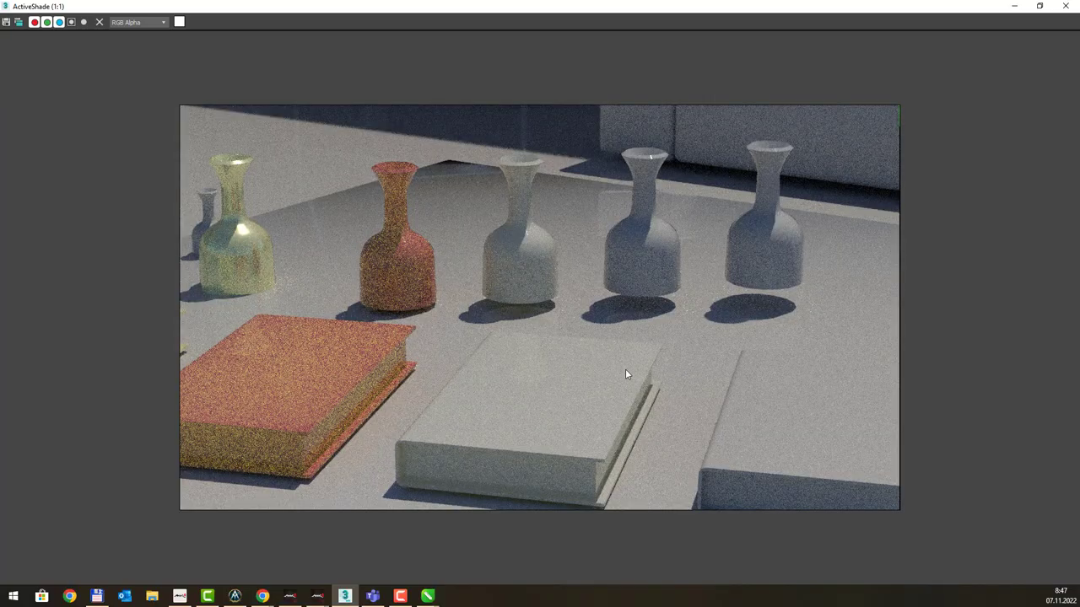
mouse_move(605, 10)
left_mouse_down()
mouse_move(751, 512)
mouse_move(368, 18)
left_mouse_up()
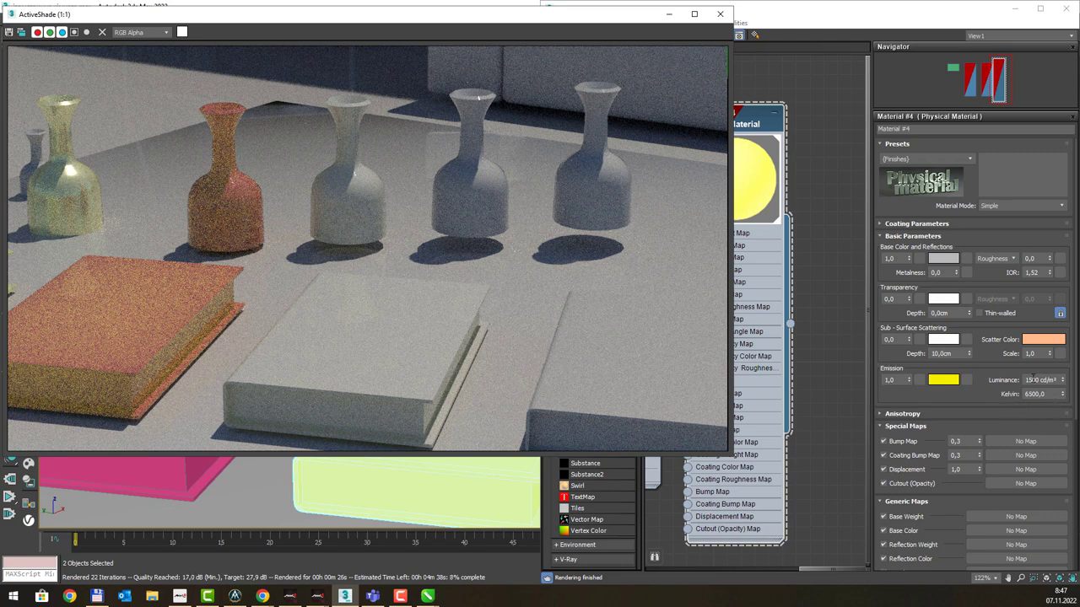
left_click(1036, 379)
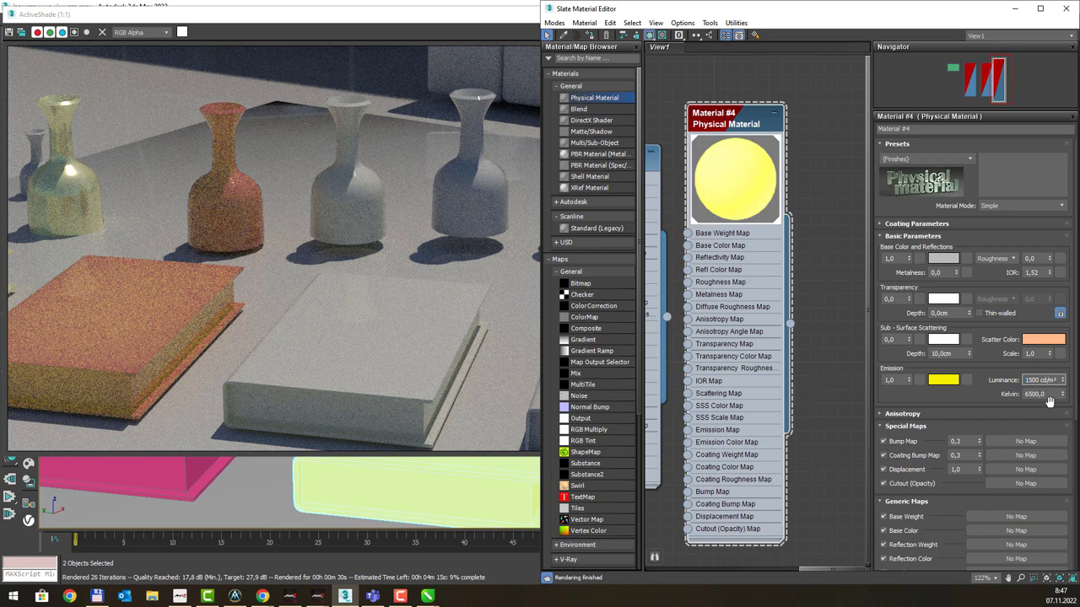
type("150000")
key("Return")
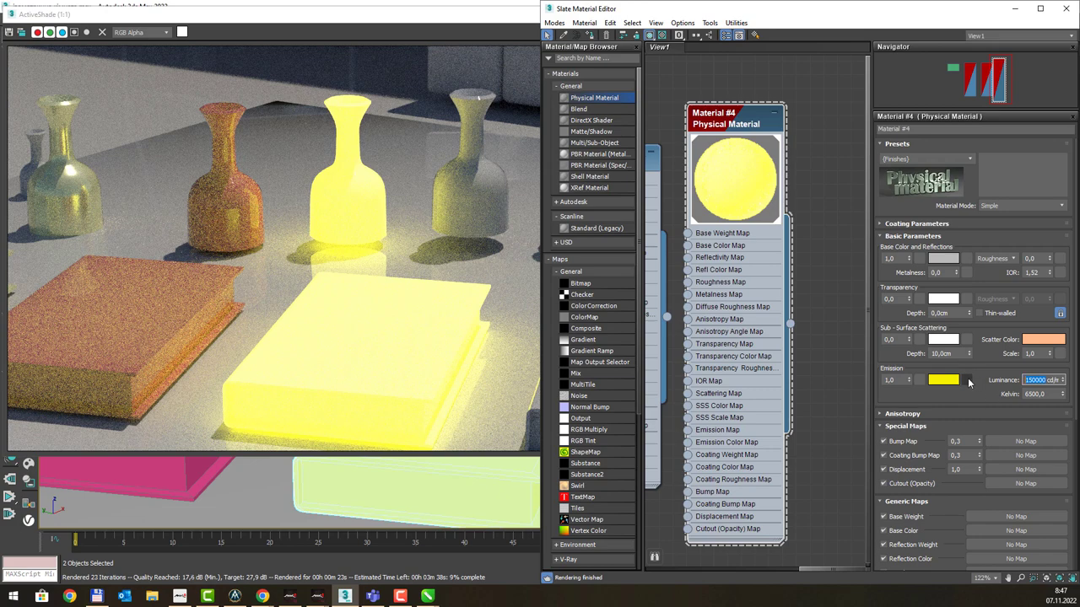
Step: Add a Checker map to Material #4's emission colour and place it below Material #3
left_click(968, 380)
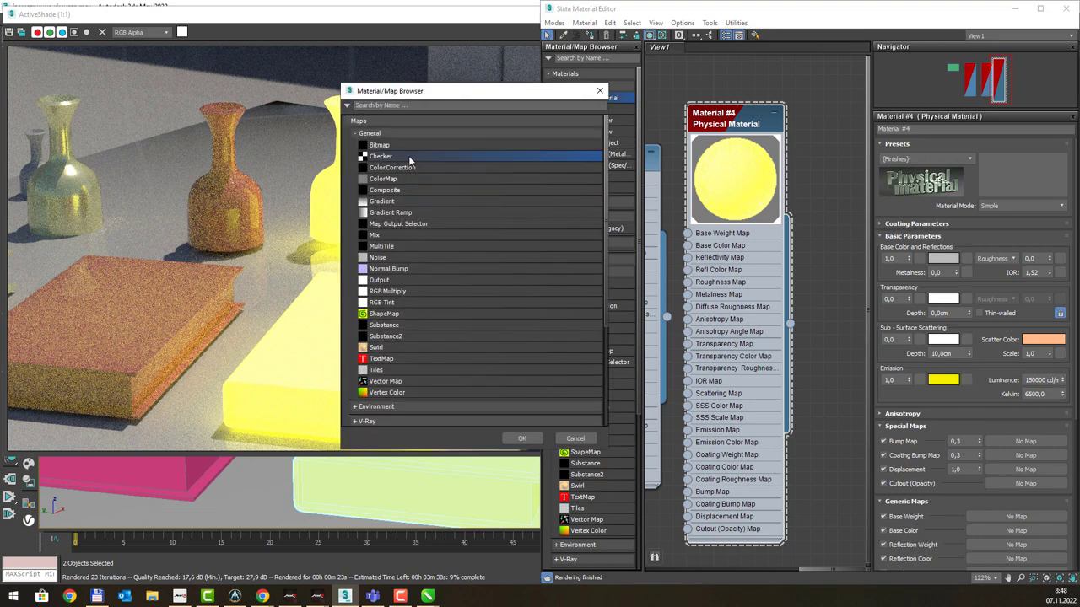
left_click(522, 438)
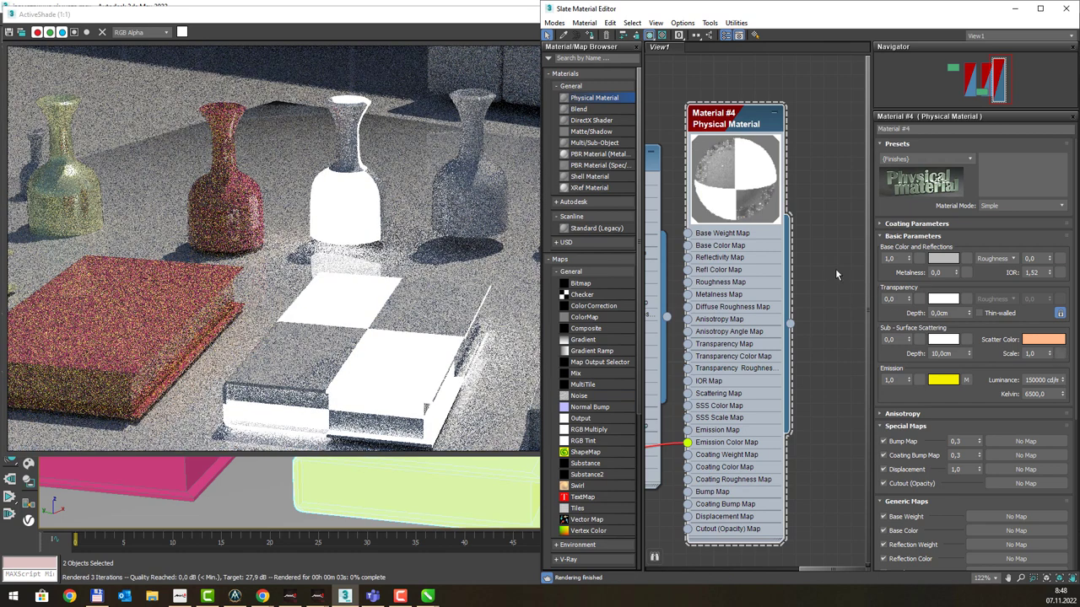
middle_click_drag(804, 275, 851, 249)
left_click_drag(659, 373, 688, 483)
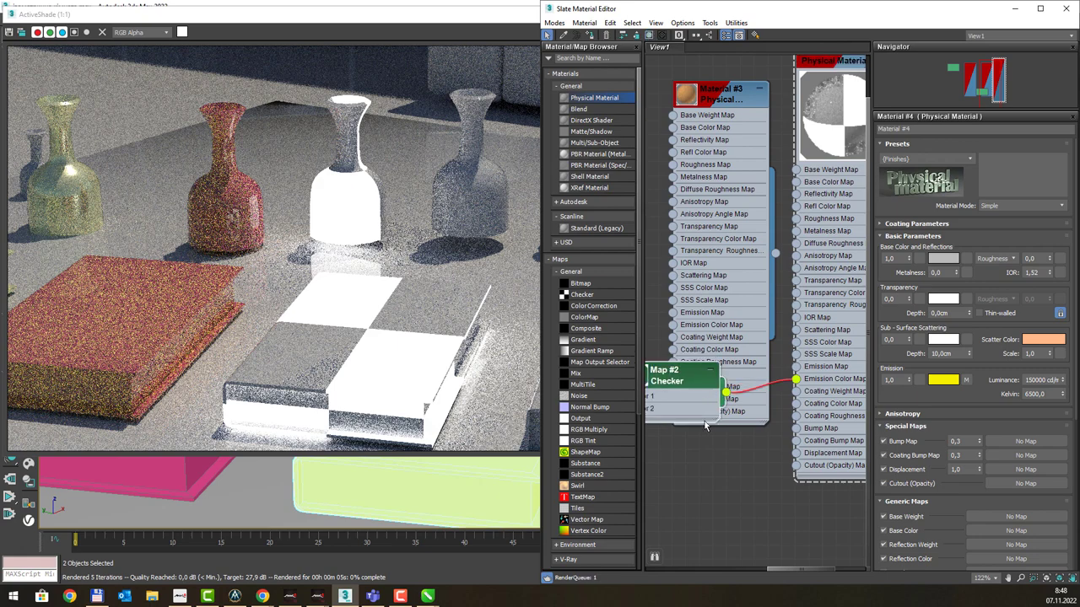
Step: Set the Checker map's first colour to yellow
double_click(687, 479)
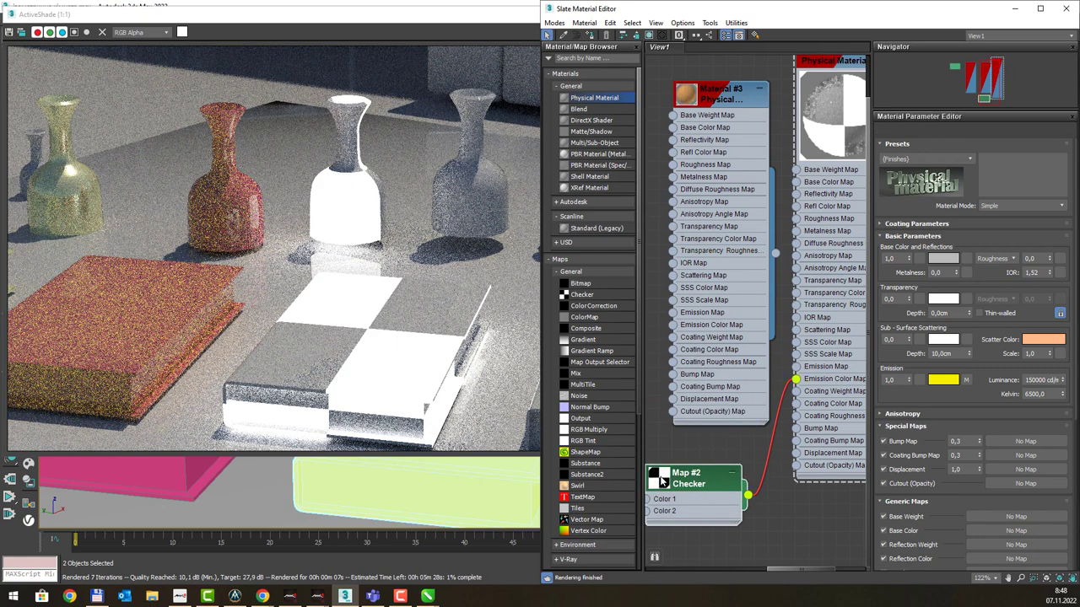
left_click(970, 301)
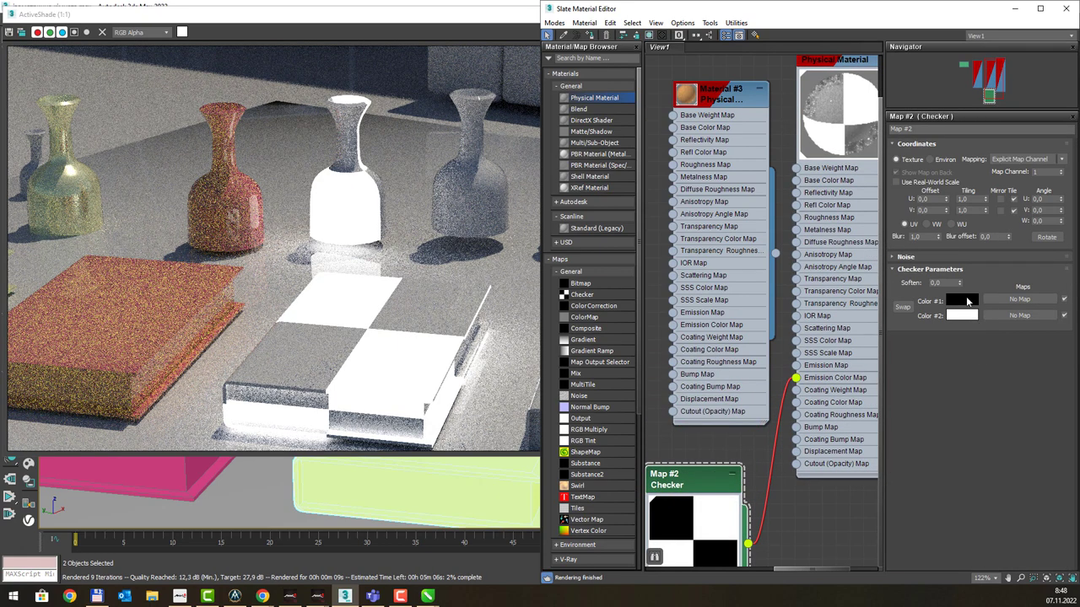
left_click(707, 258)
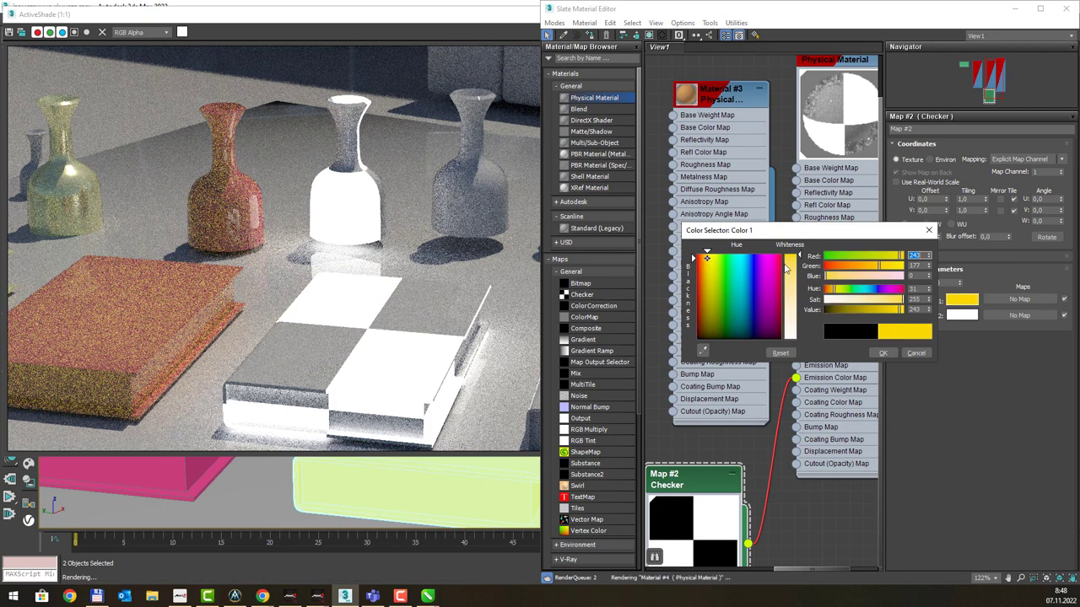
left_click(886, 352)
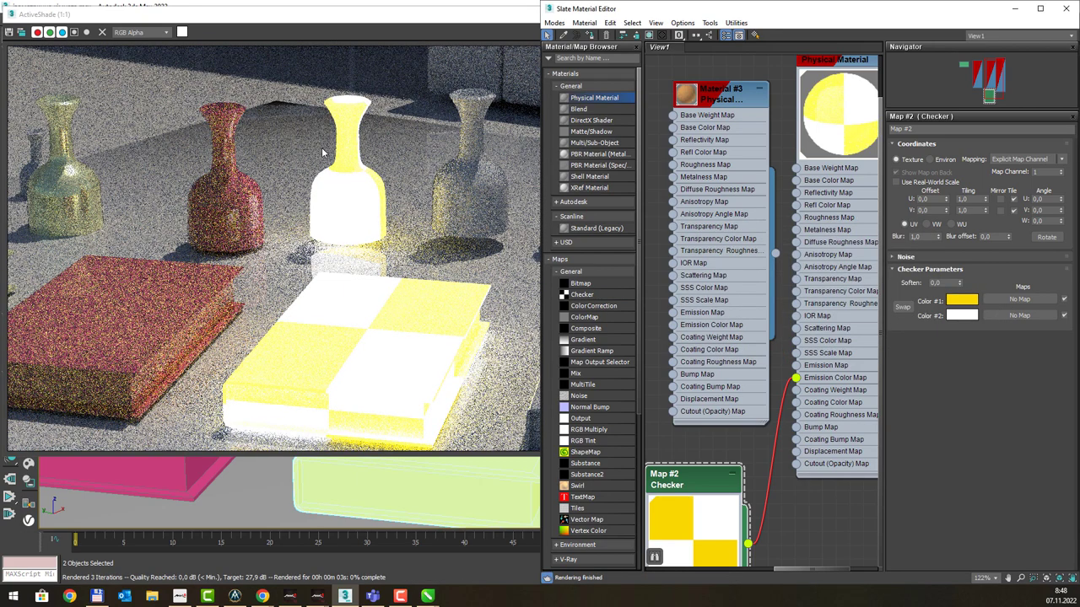
middle_click_drag(832, 93, 768, 144)
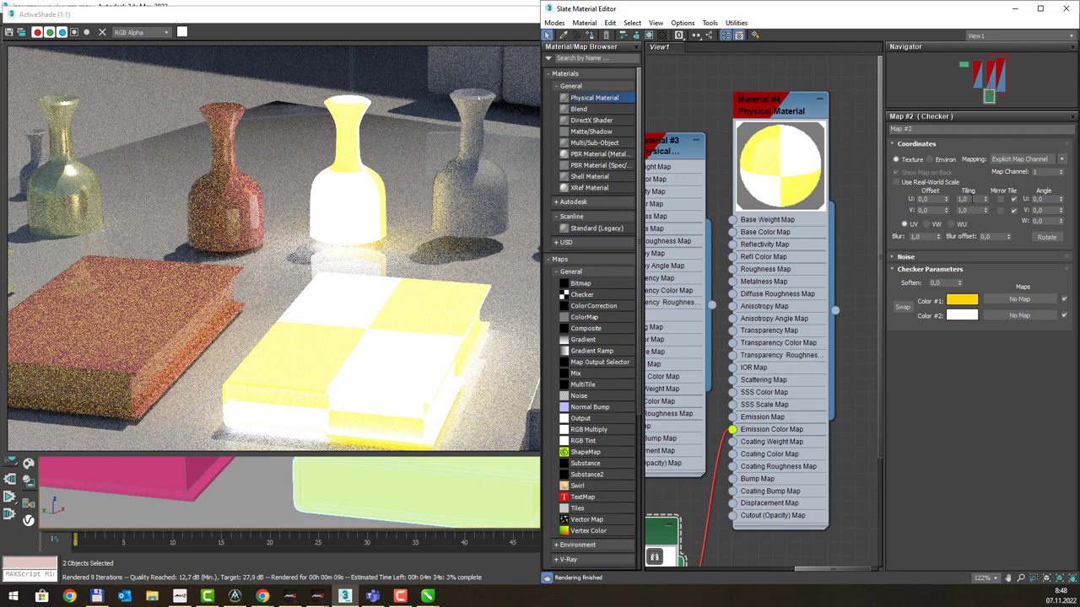
Step: Set the Checker's U and V tiling to 2
double_click(966, 199)
type("2")
key("Tab")
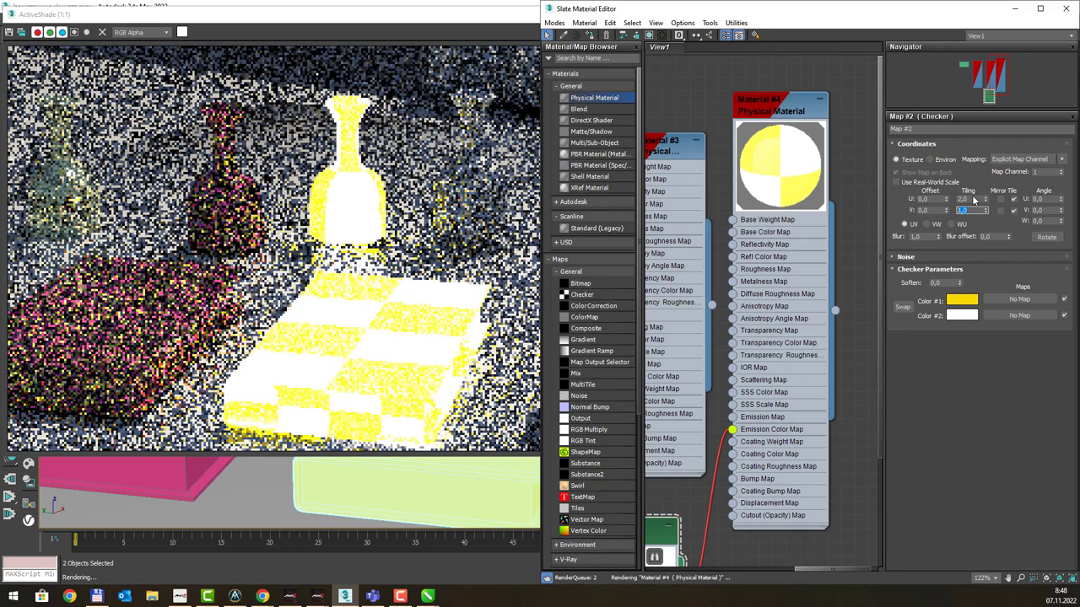
type("2")
key("Tab")
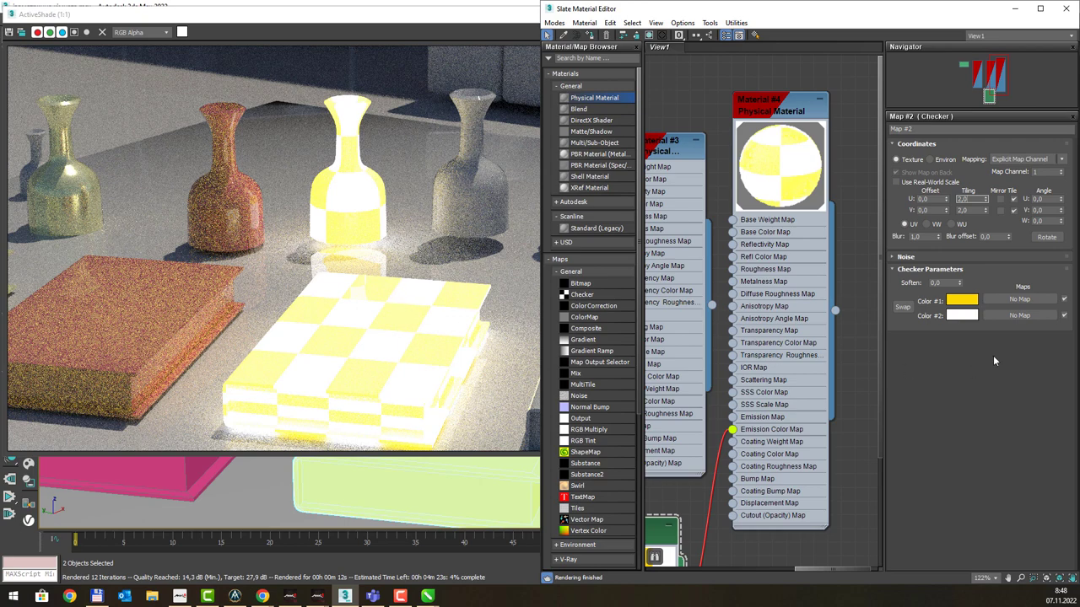
Step: Change the Checker's second colour to blue
left_click(962, 315)
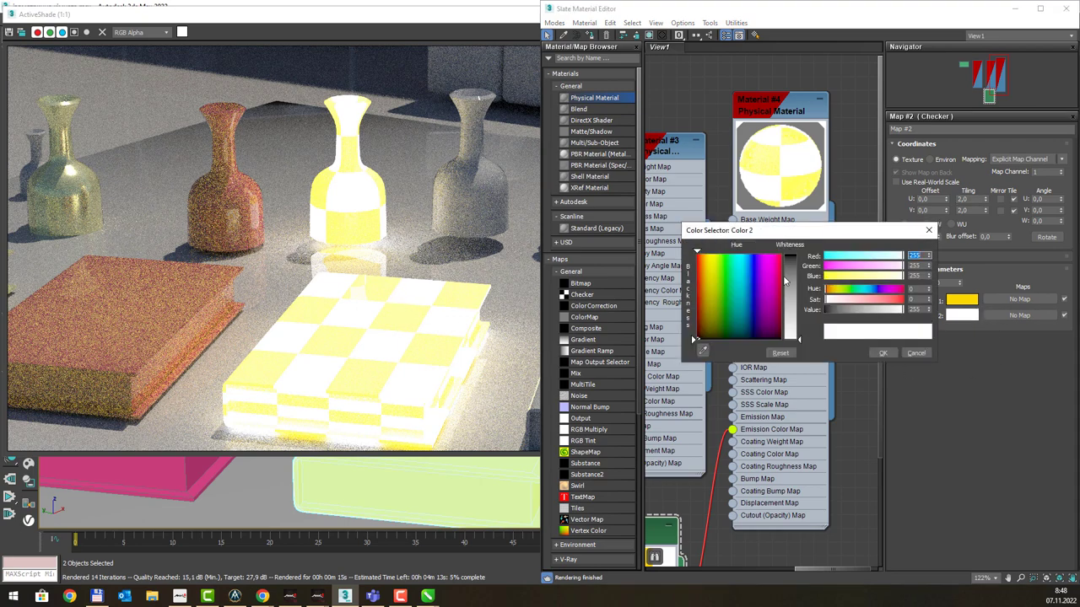
left_click(752, 278)
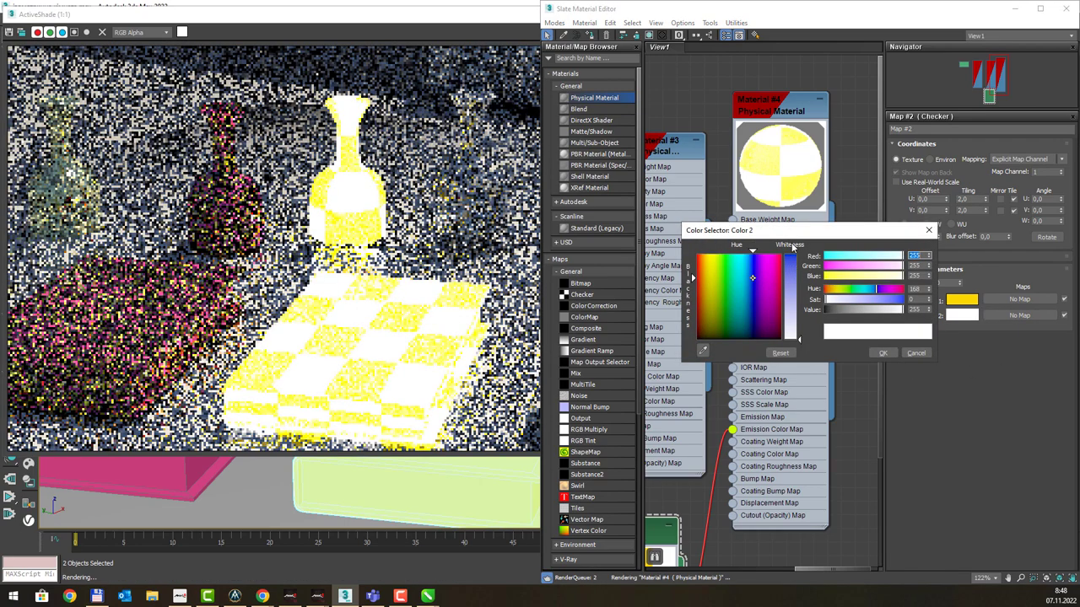
left_click(792, 246)
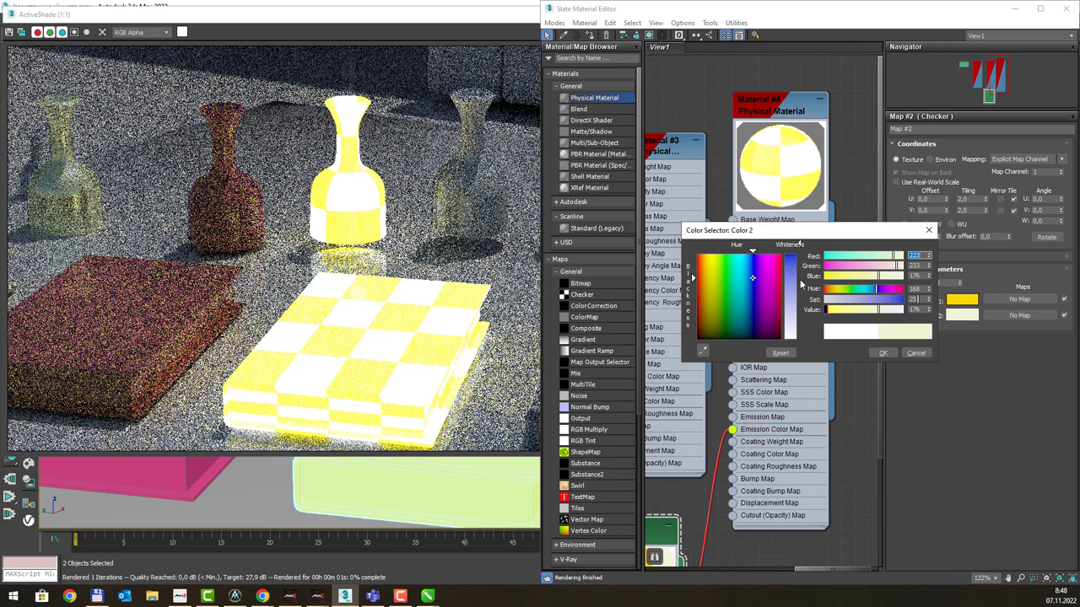
left_click_drag(795, 267, 799, 255)
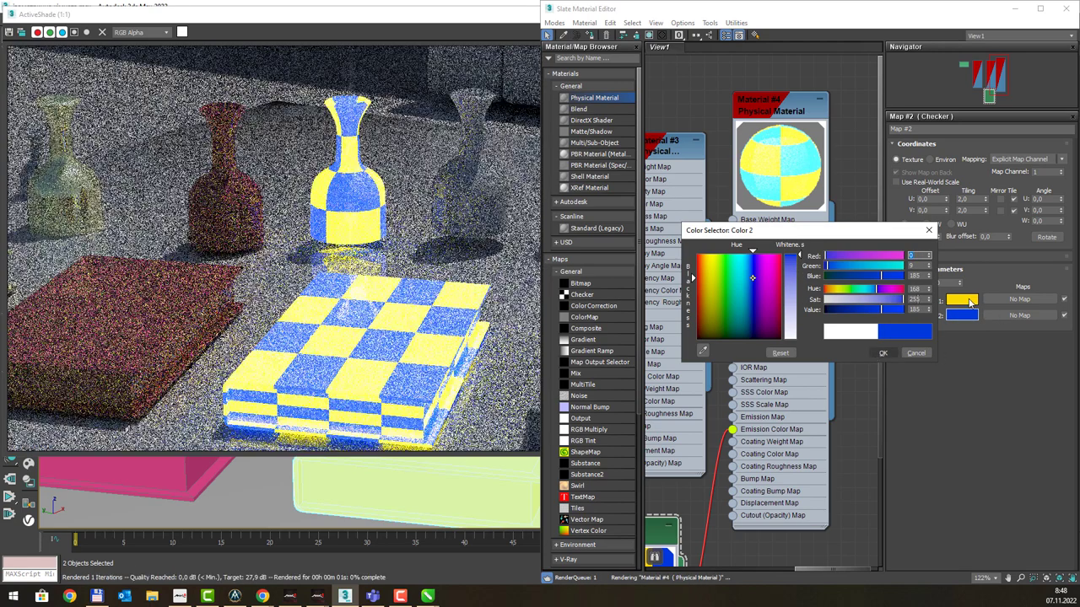
left_click(881, 352)
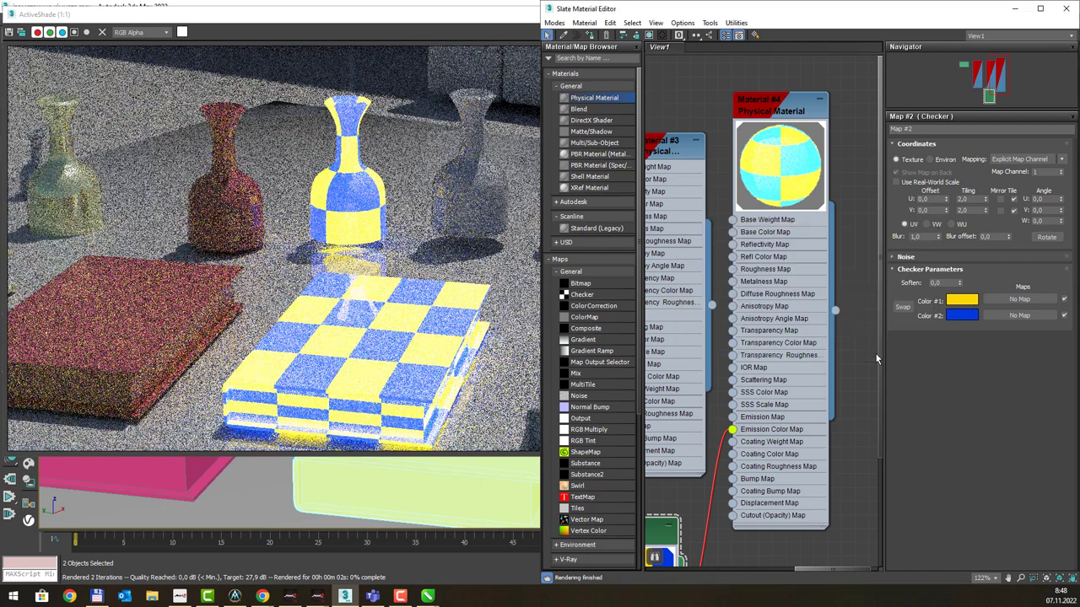
Step: Adjust the Checker's first colour to a slightly deeper yellow
left_click(956, 305)
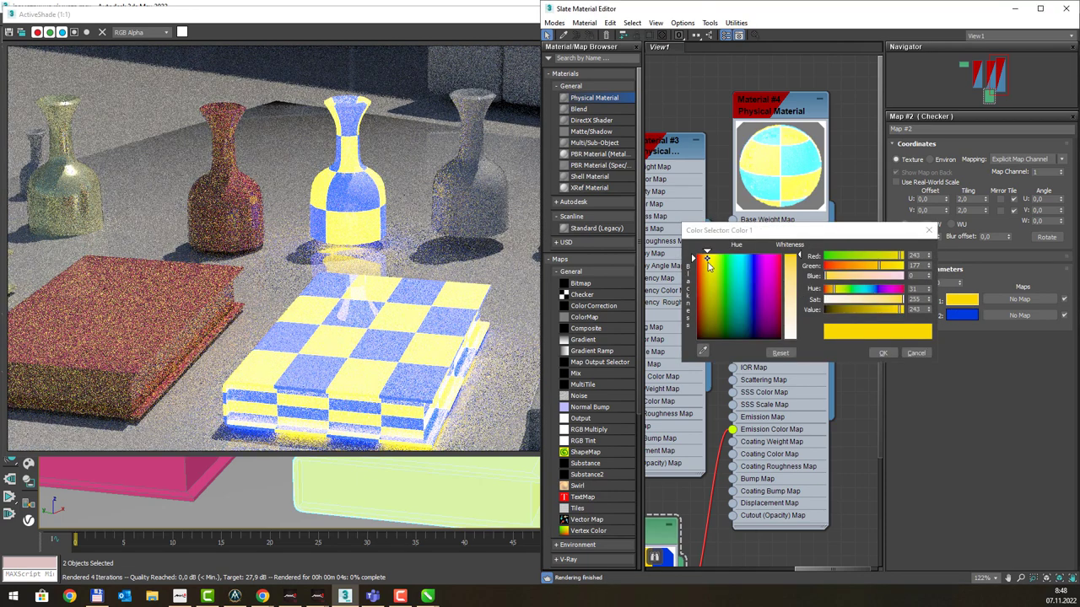
left_click(707, 262)
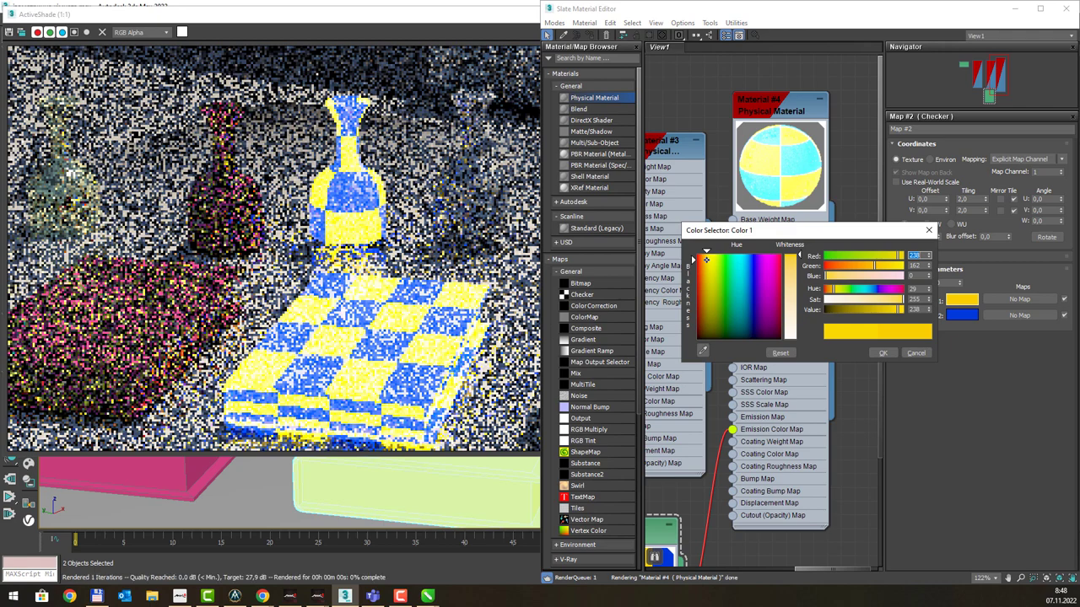
left_click(708, 265)
left_click(883, 354)
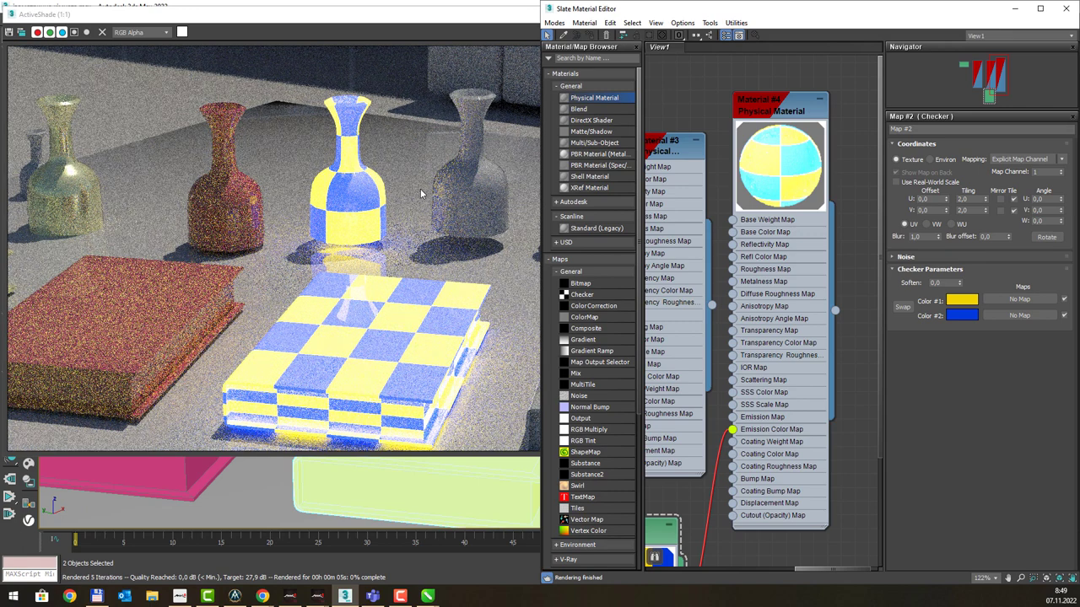
Step: Set Material #4's roughness to 1,0 and pick a pale pink base colour
double_click(774, 118)
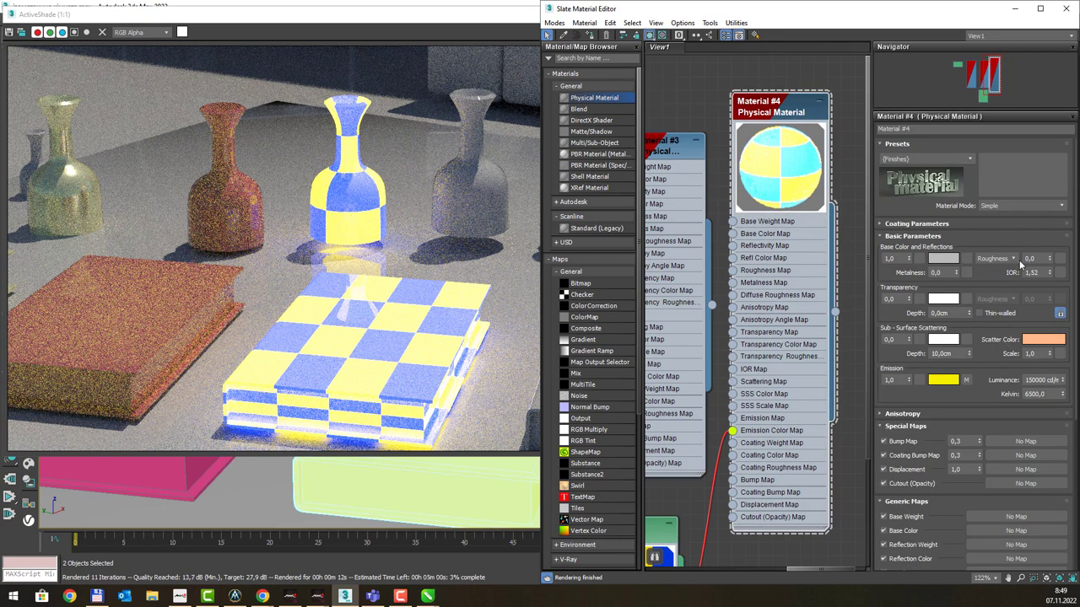
double_click(1032, 258)
type("1")
key("Return")
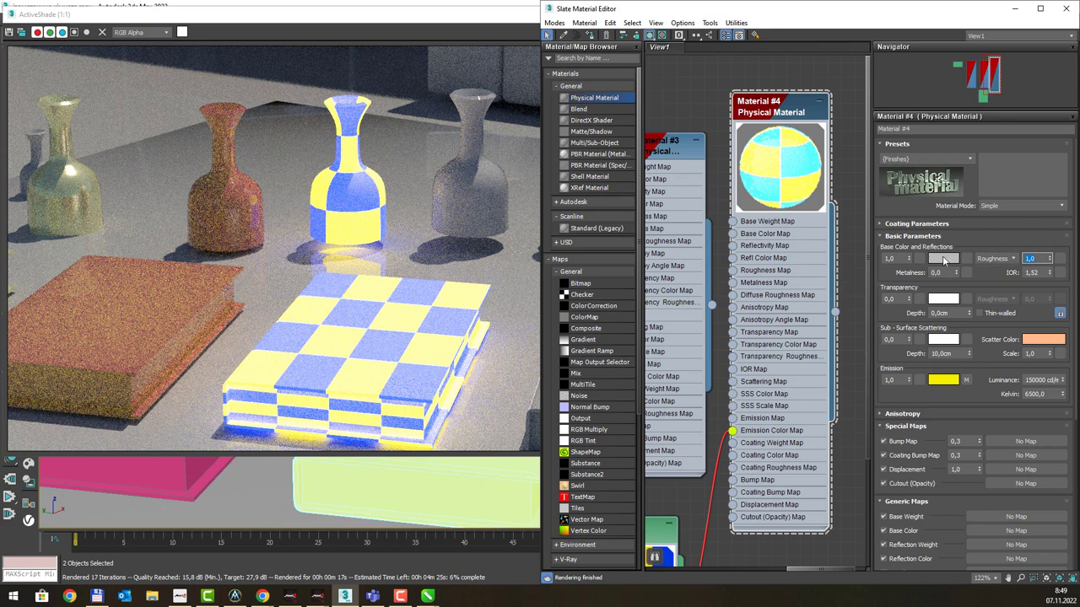
left_click(943, 261)
left_click(776, 283)
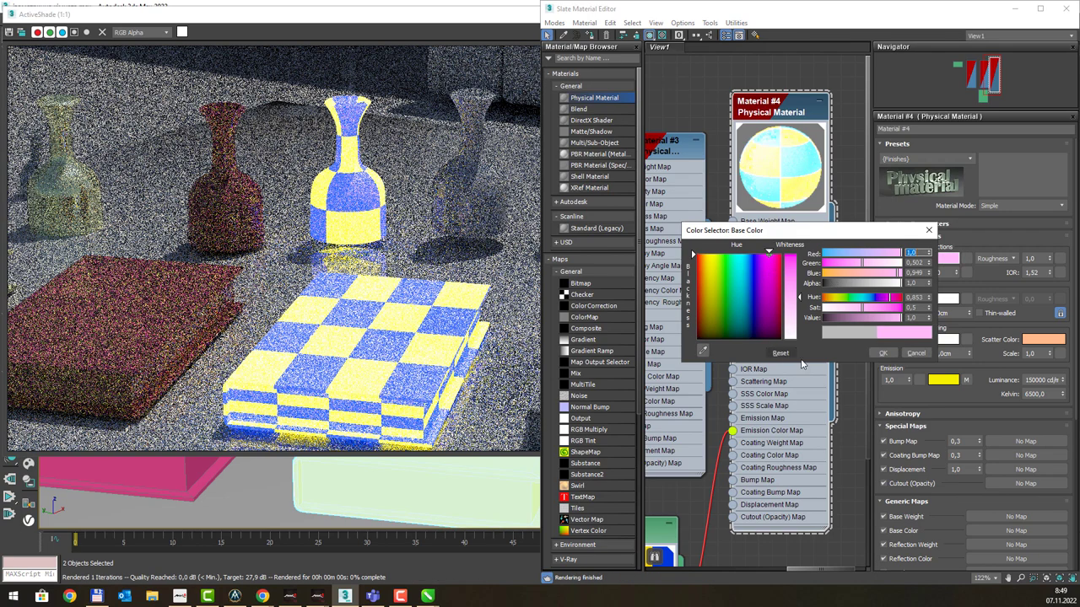
Step: Confirm the pale pink base colour and start editing the base colour weight
left_click(883, 353)
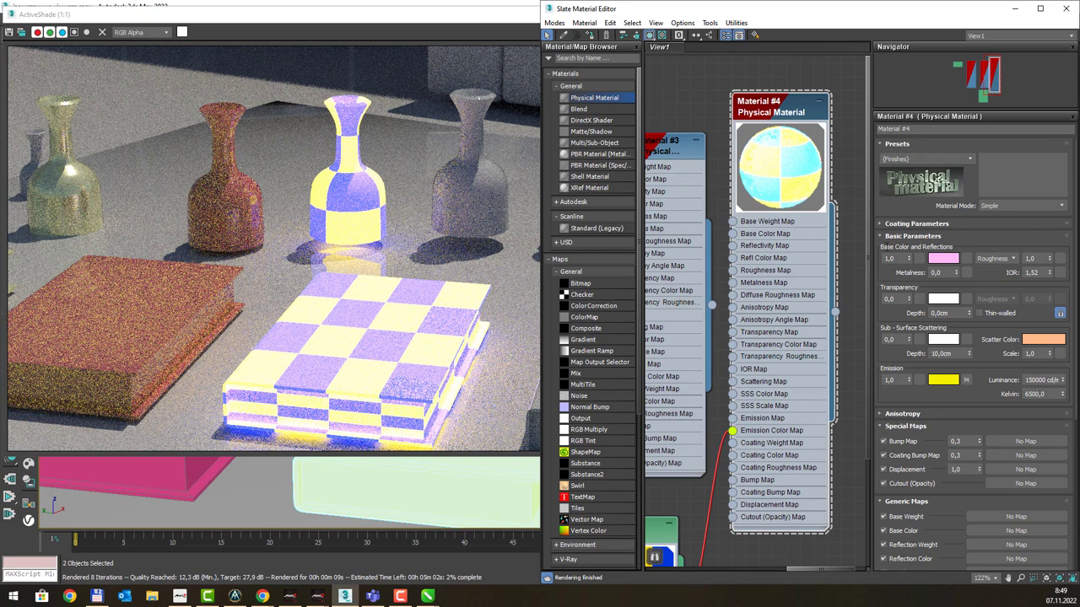
left_click(890, 258)
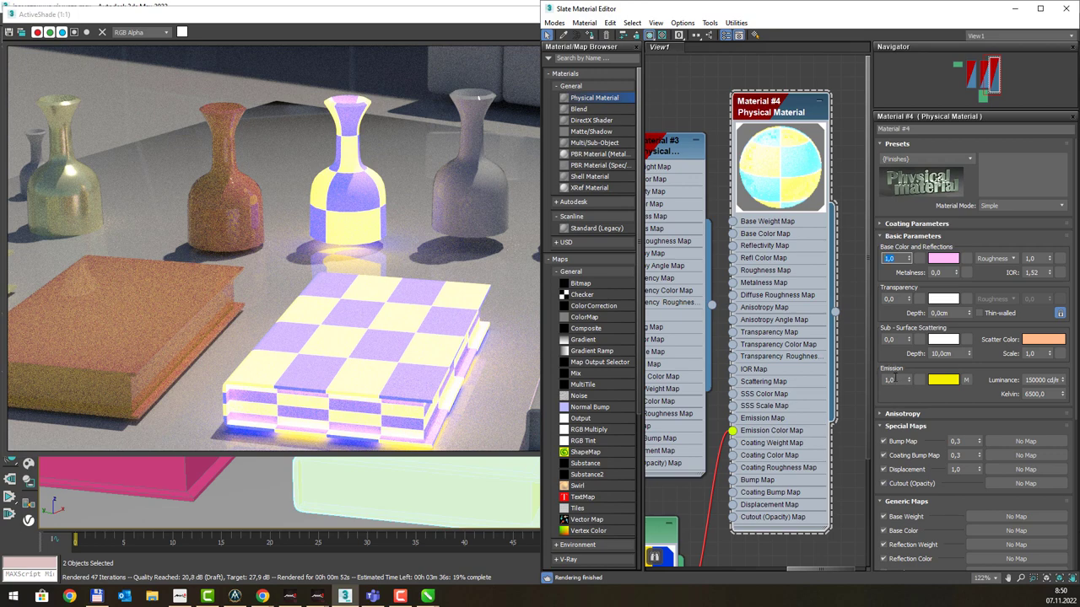
Step: Try emission weights of 0,9, 0,98 and 2,7 on Material #4, then settle on 0,1
double_click(892, 379)
type("0,9")
key("Return")
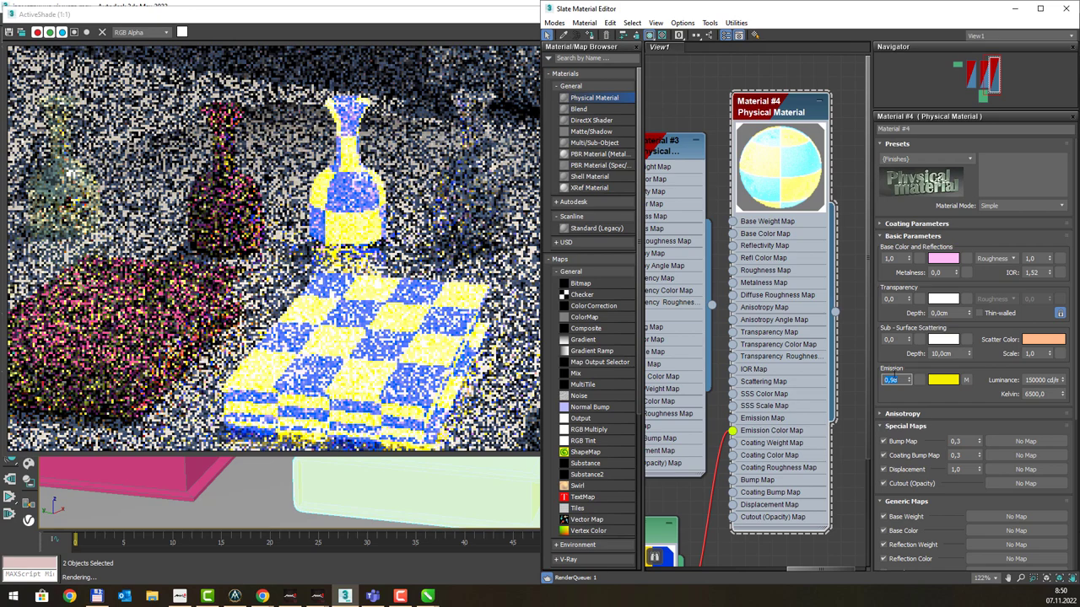
key("Return")
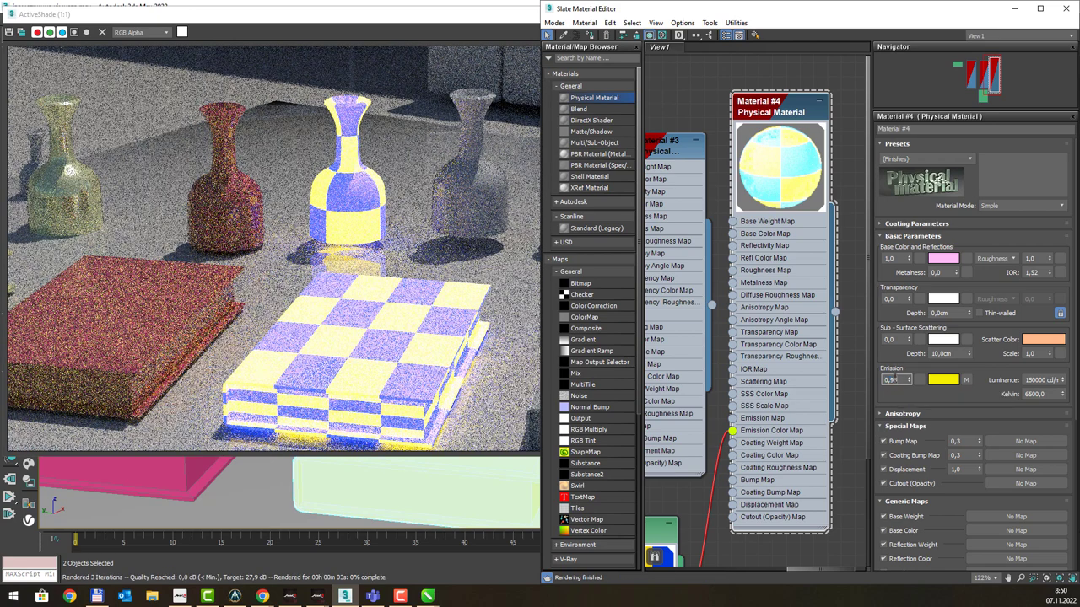
left_click_drag(908, 381, 908, 378)
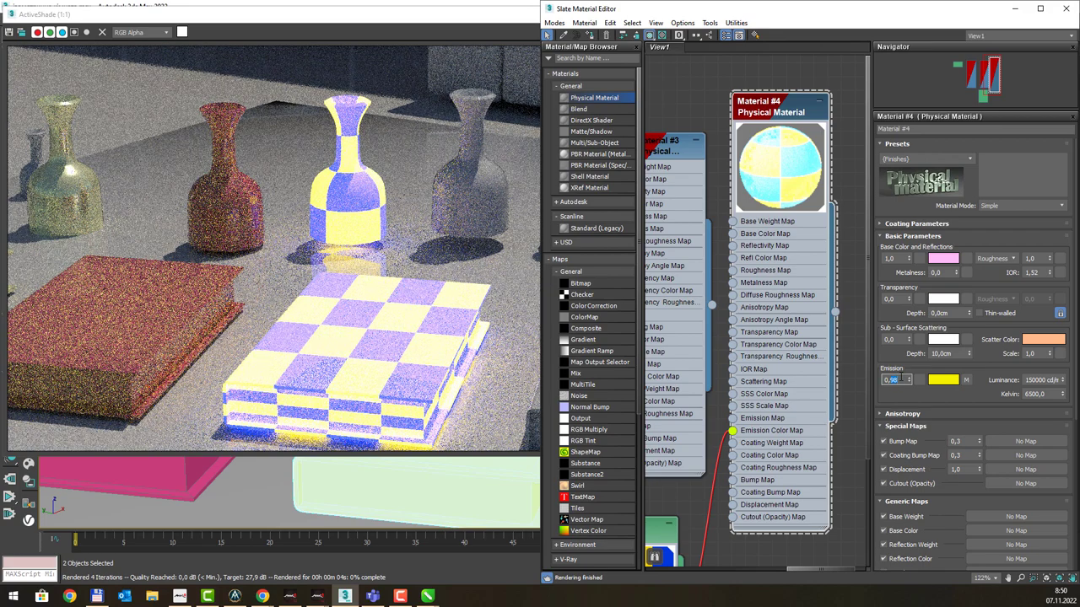
type("2,7")
key("Return")
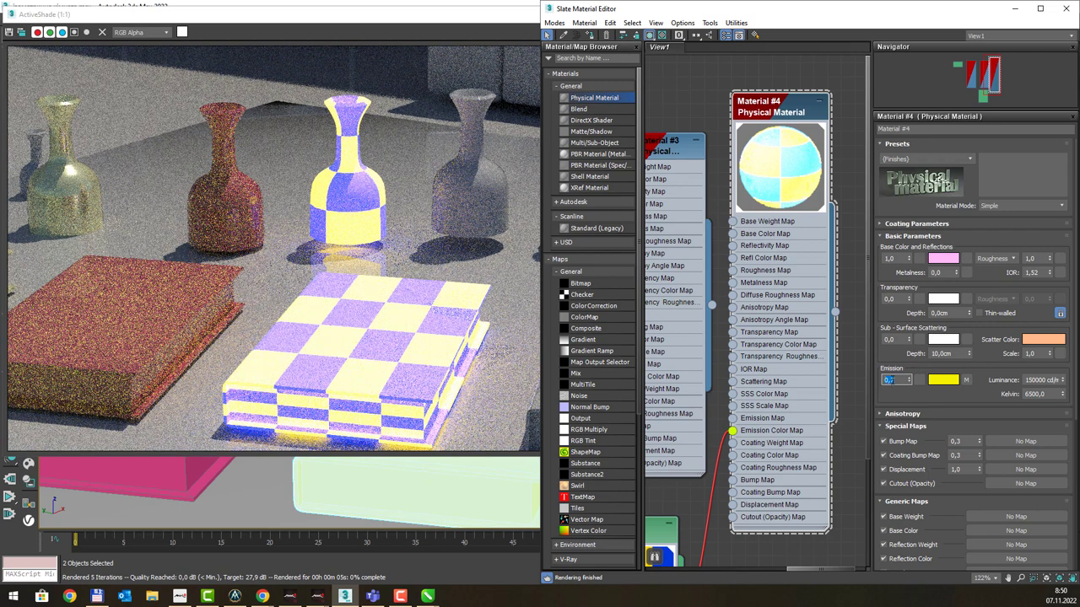
type("3")
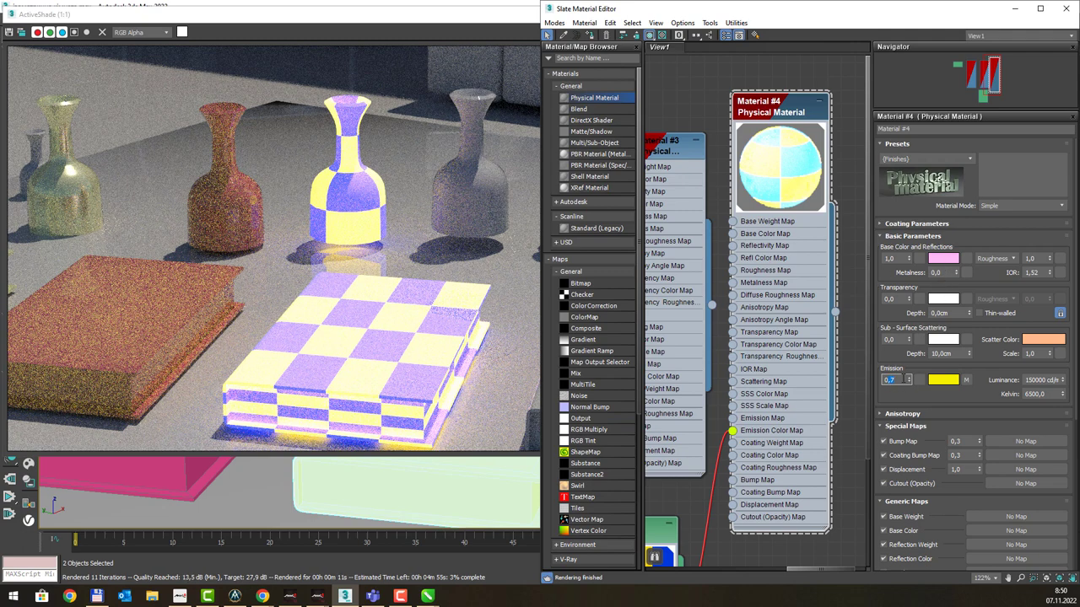
mouse_move(895, 379)
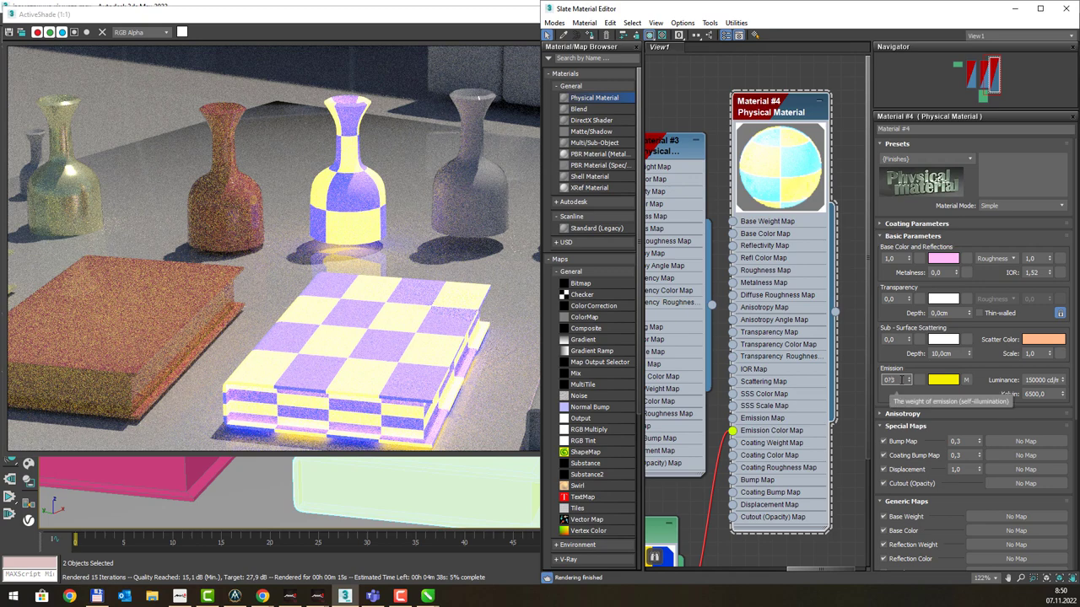
left_click(891, 380)
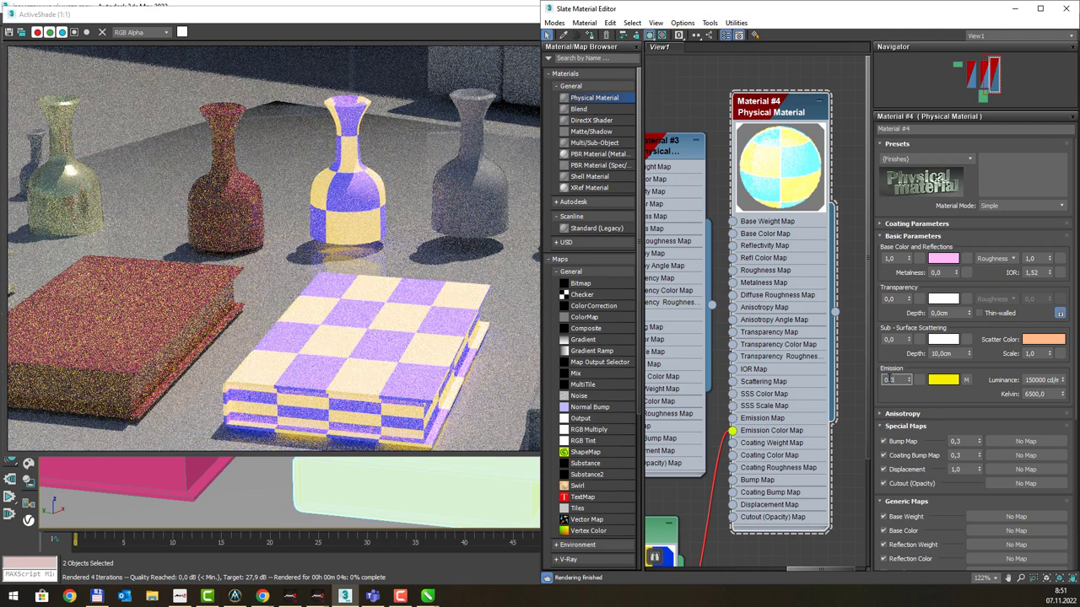
double_click(893, 379)
type("0,1")
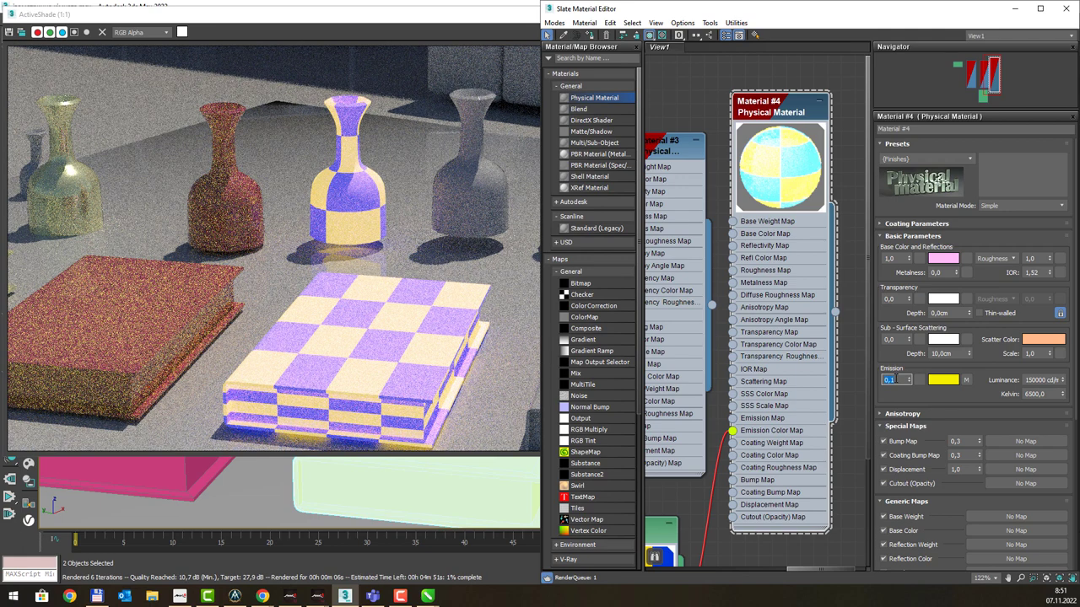
key("Return")
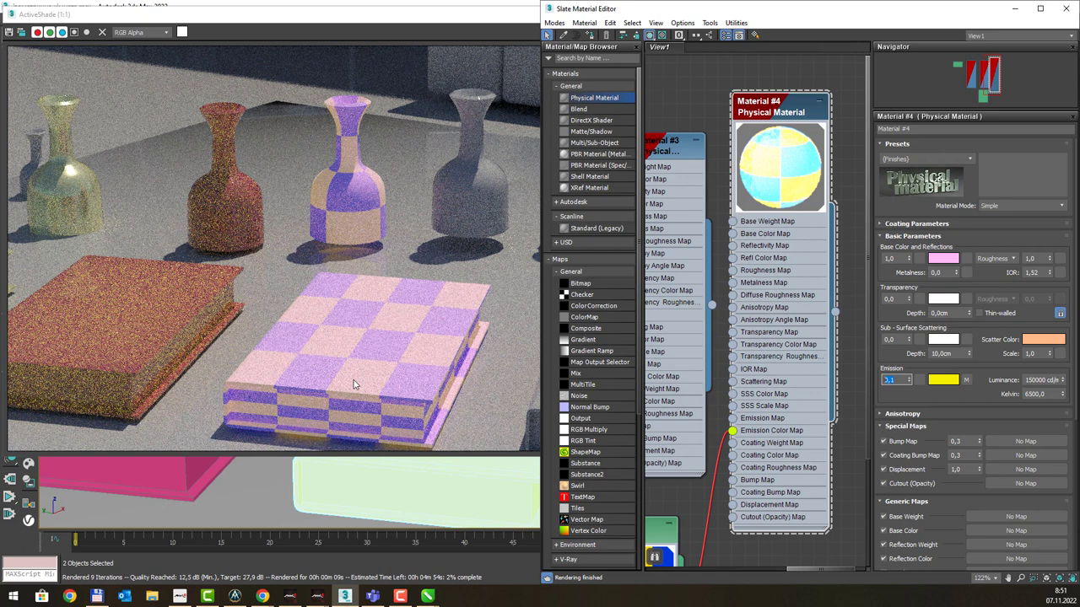
Step: Assign a Noise map to Material #4's base colour, inspect it, then clear it
left_click(968, 259)
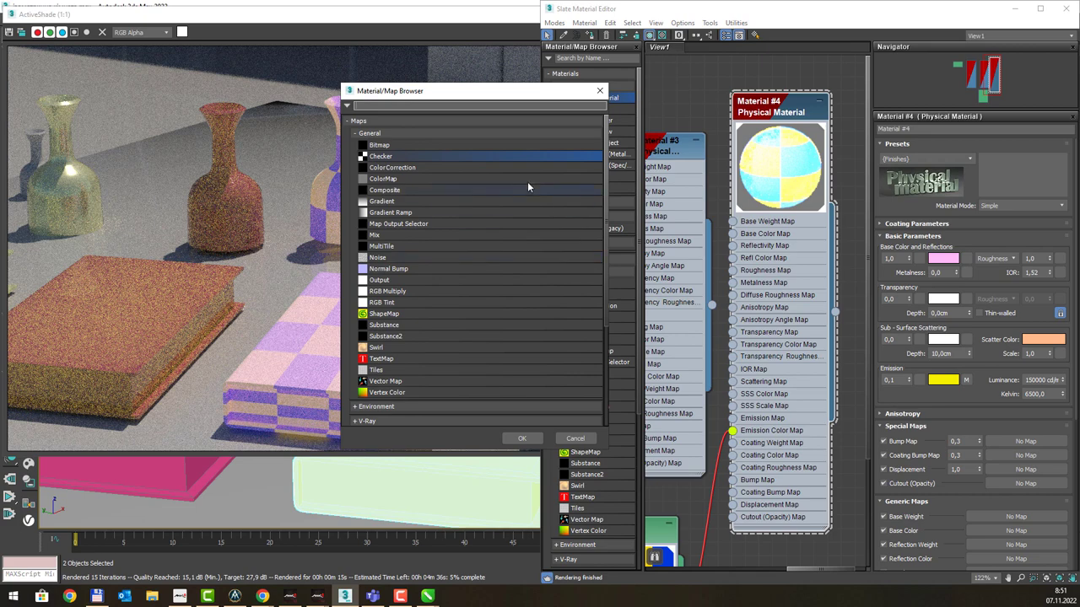
double_click(391, 258)
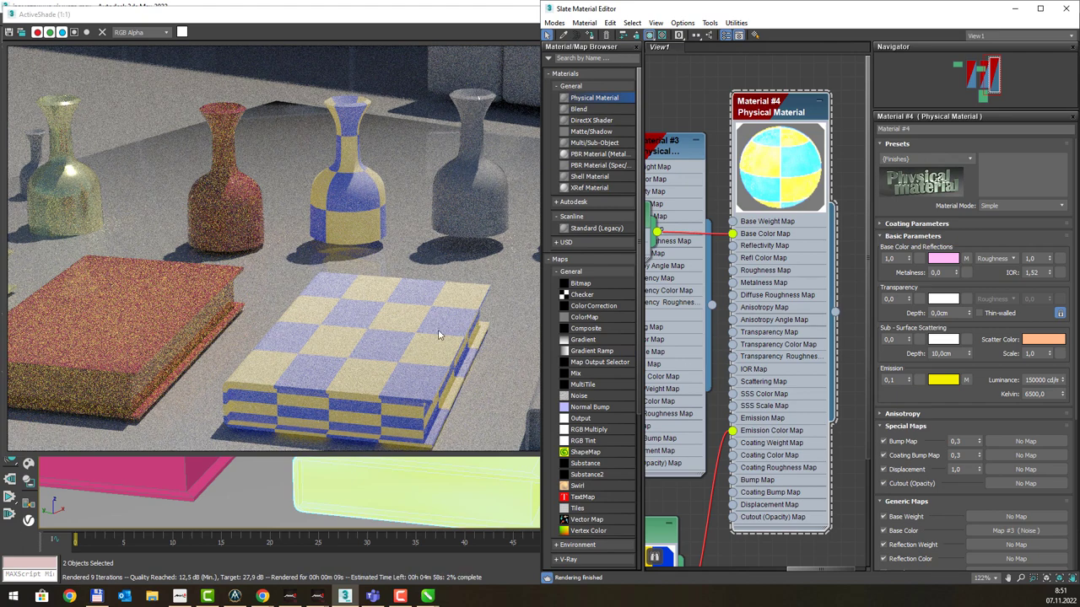
left_click(967, 259)
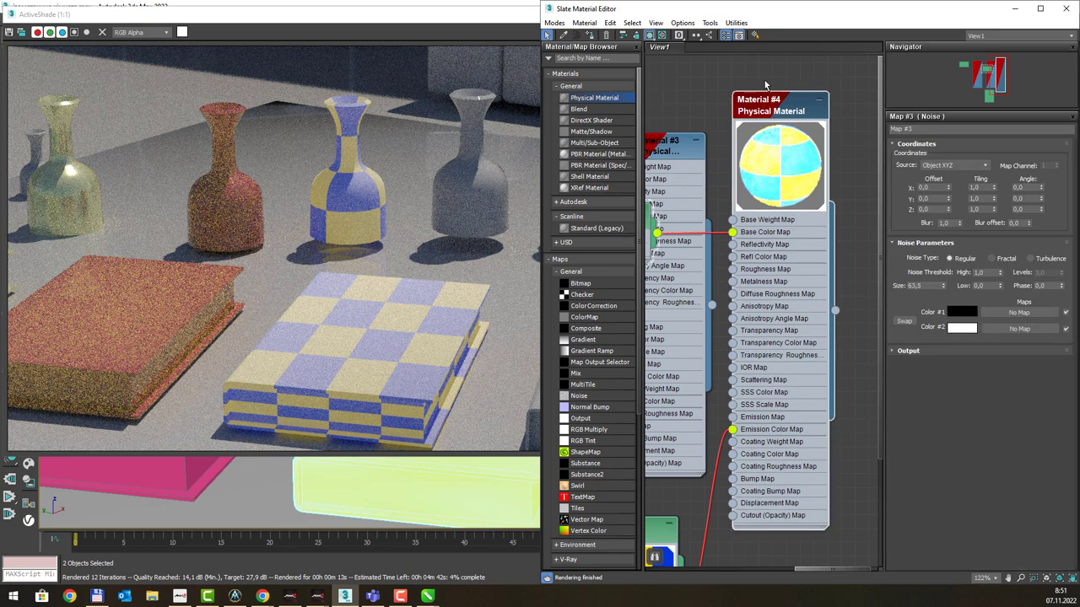
double_click(767, 115)
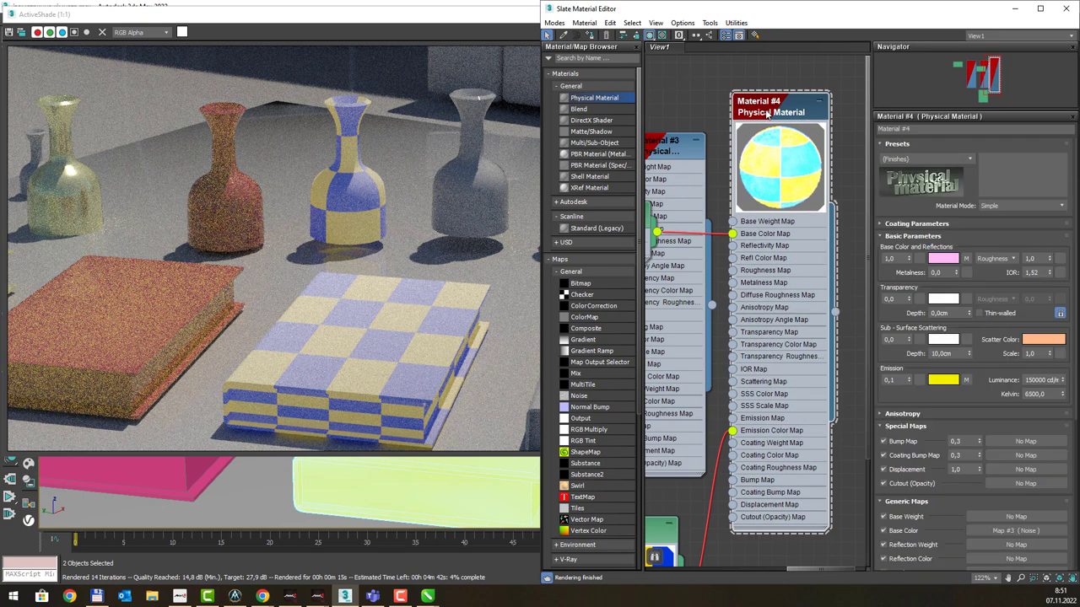
right_click(967, 262)
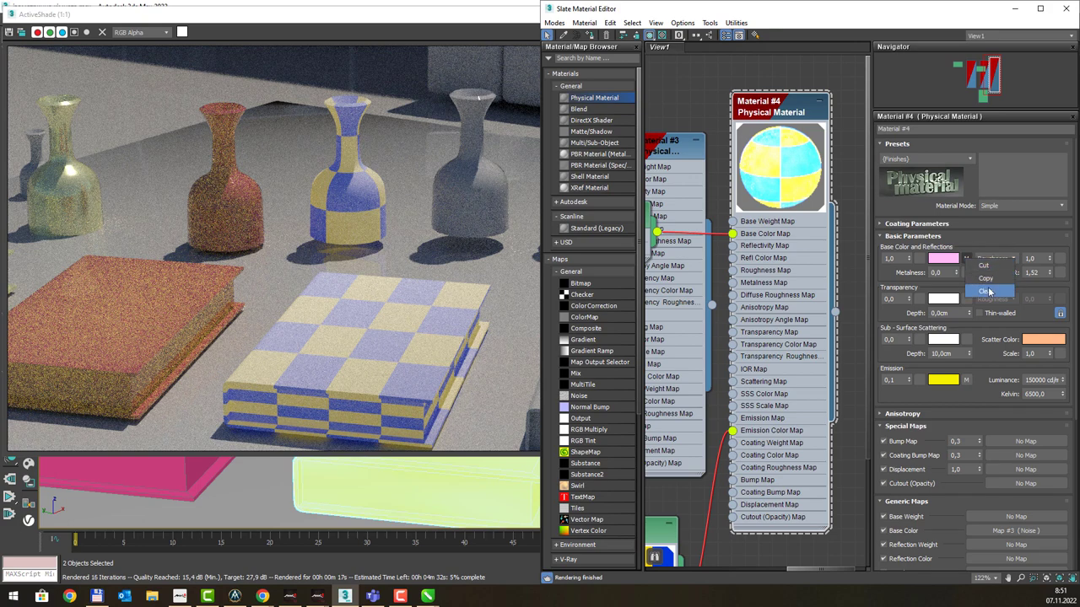
left_click(983, 291)
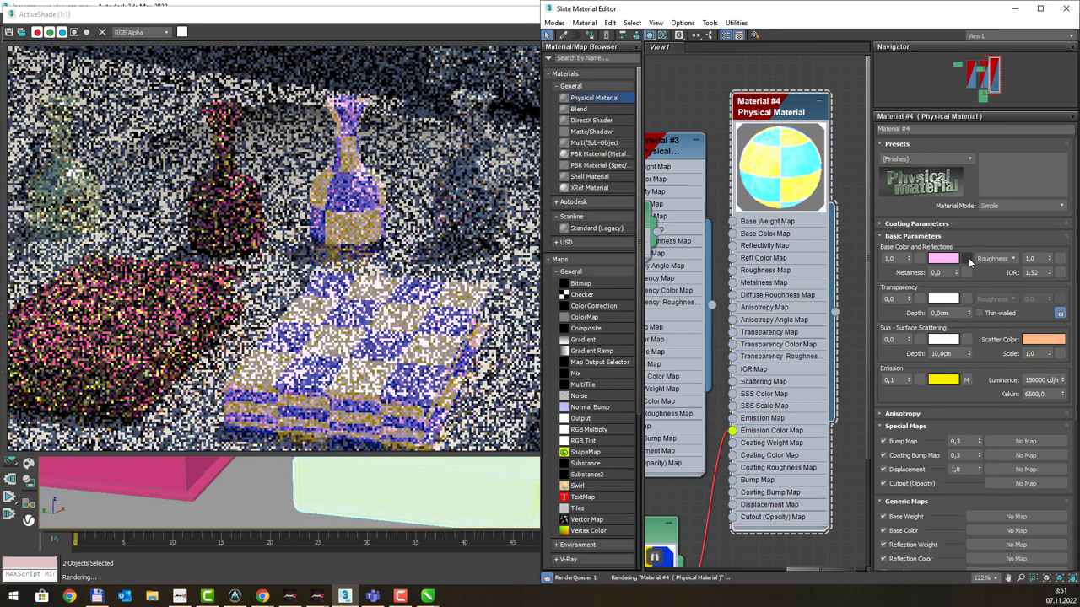
Step: Load 3ds\паркет.jpg as a Bitmap for Material #4's base colour
left_click(968, 259)
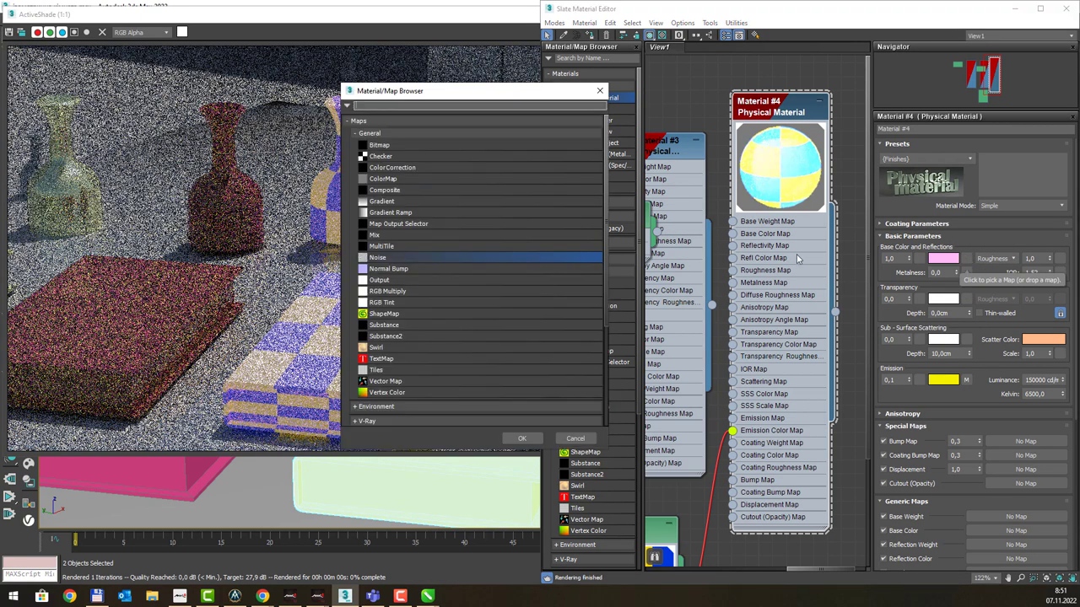
double_click(402, 147)
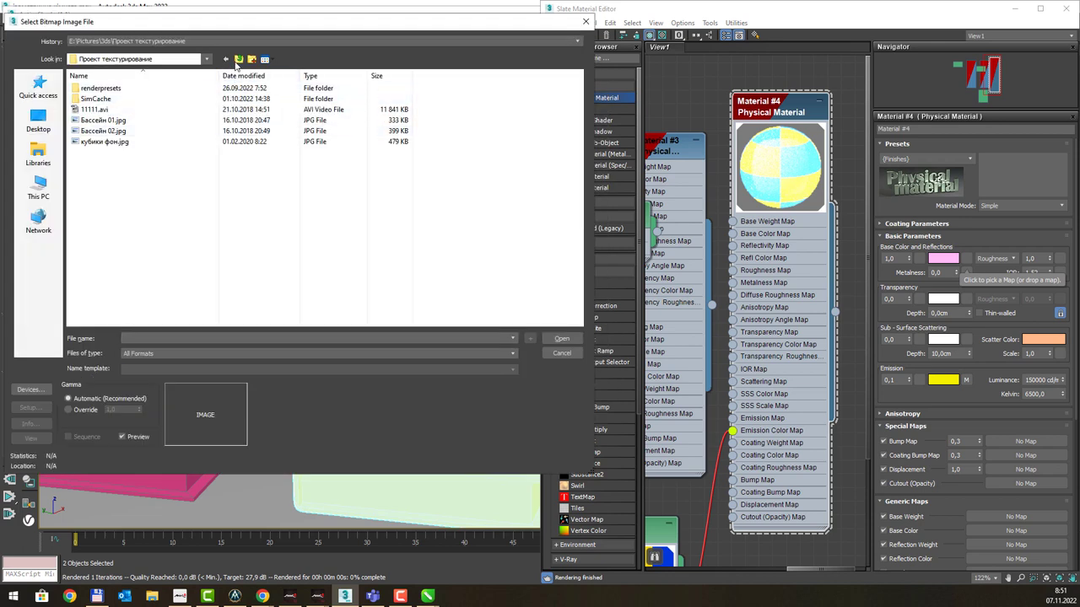
left_click(237, 60)
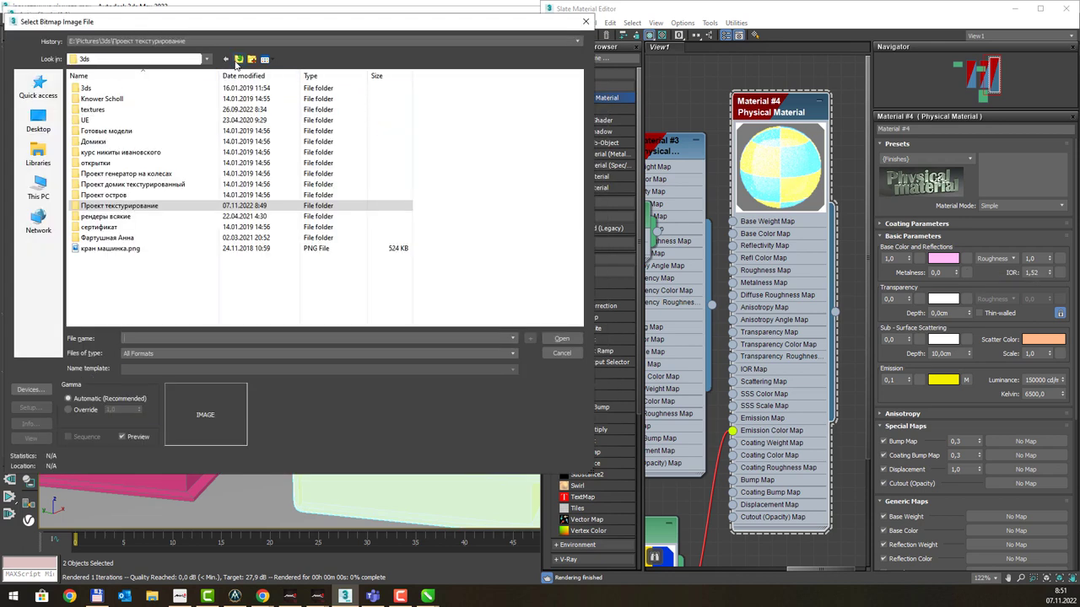
double_click(122, 89)
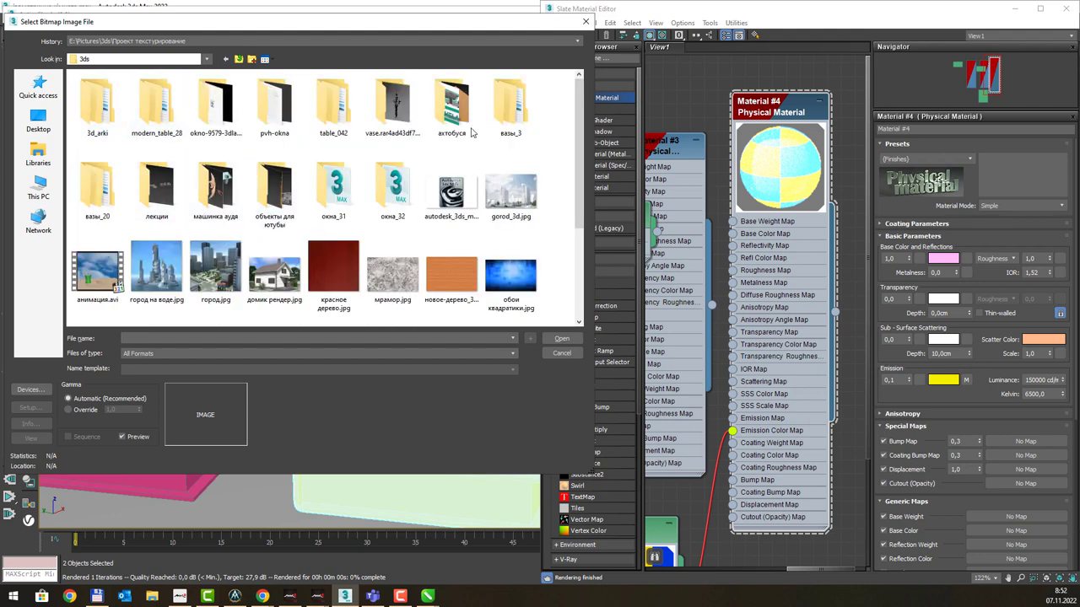
scroll(403, 160, "down", 3)
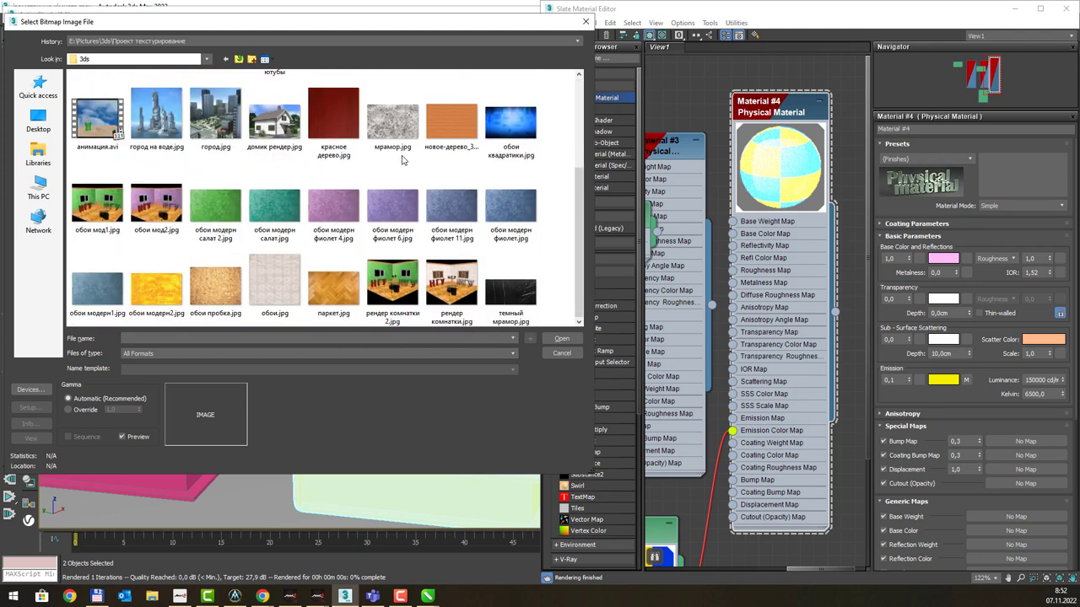
double_click(338, 294)
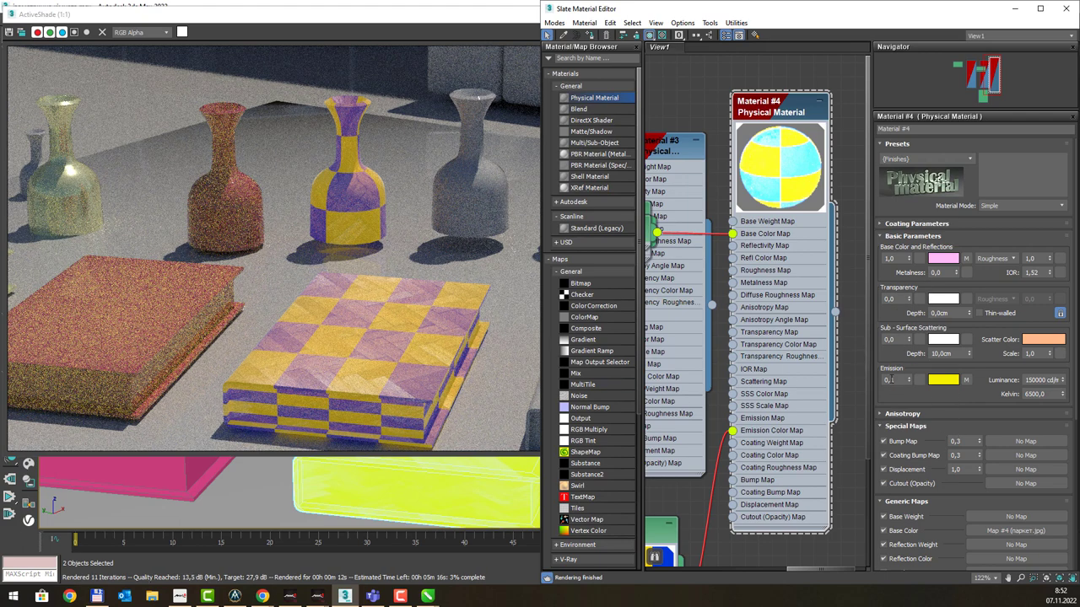
Step: Enter 15000 cd/m² for emission luminance, test the weight spinner, then set emission weight 1,0
double_click(1041, 381)
type("15000")
key("Return")
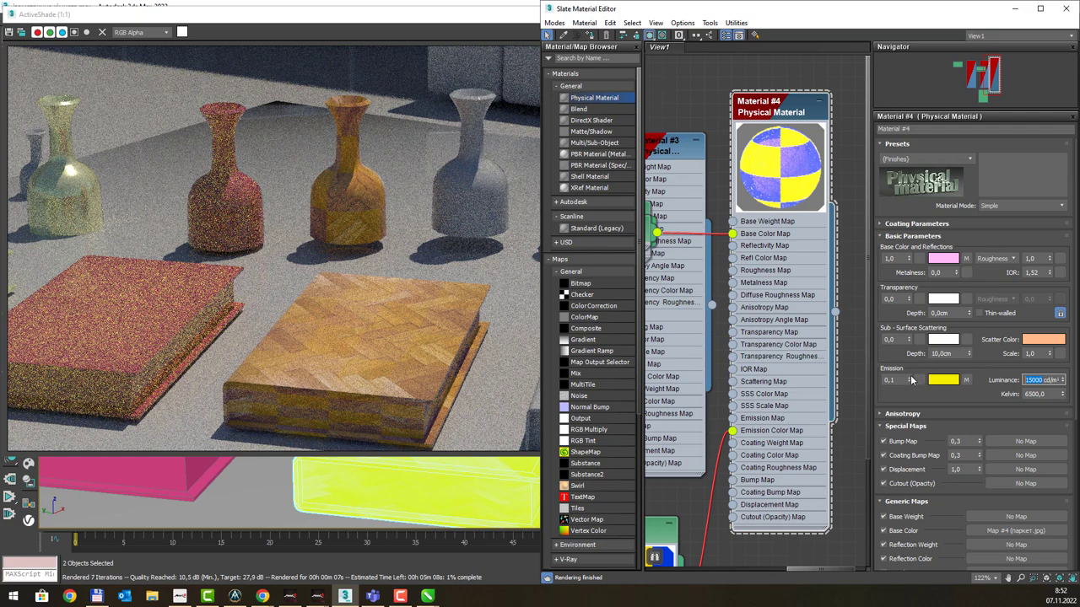
mouse_move(910, 381)
left_mouse_down()
mouse_move(911, 352)
mouse_move(906, 401)
left_mouse_up()
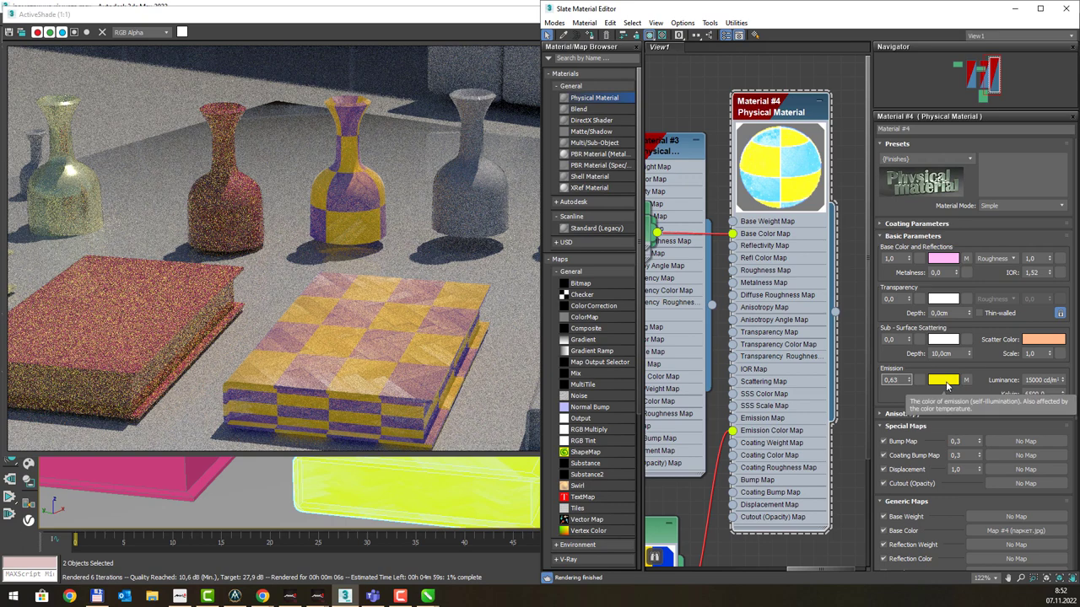
left_click(892, 380)
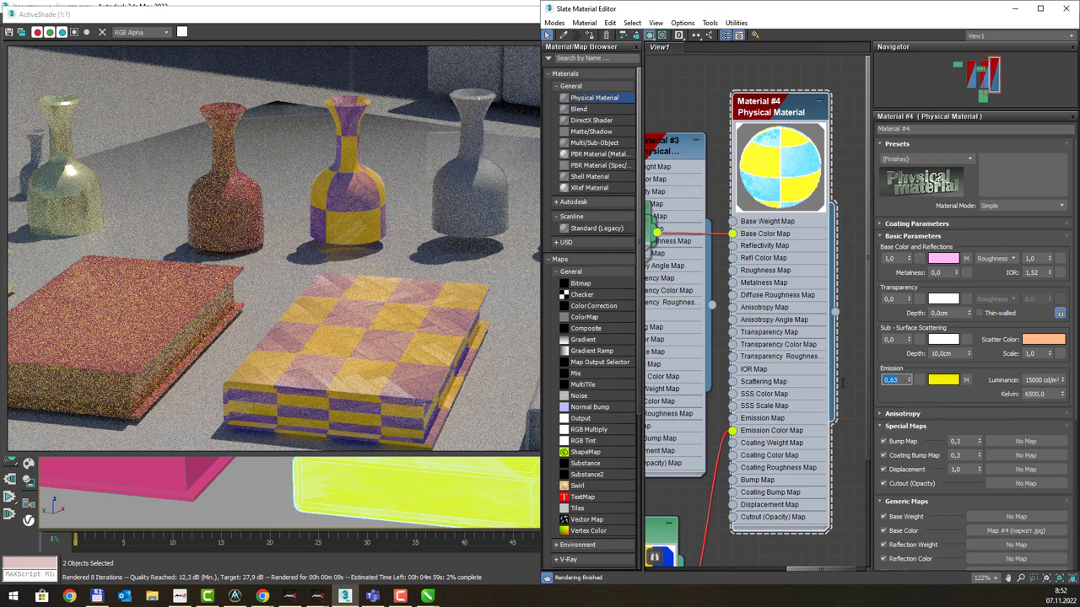
type("1")
key("Return")
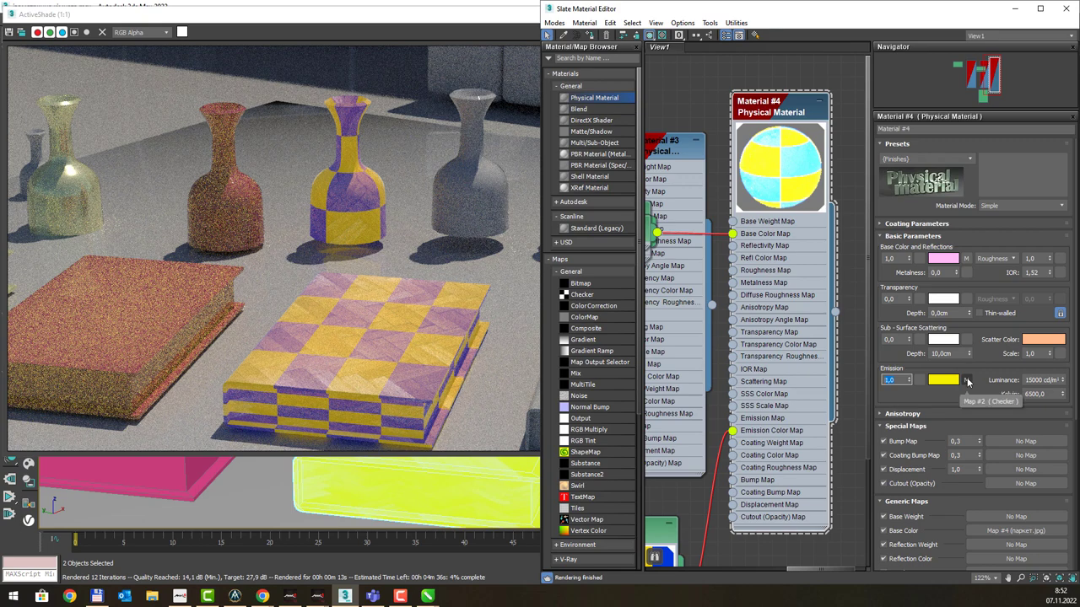
Step: Scroll to Material #4's base colour weight and set it to 0,3
scroll(808, 296, "down", 3)
scroll(808, 296, "down", 3)
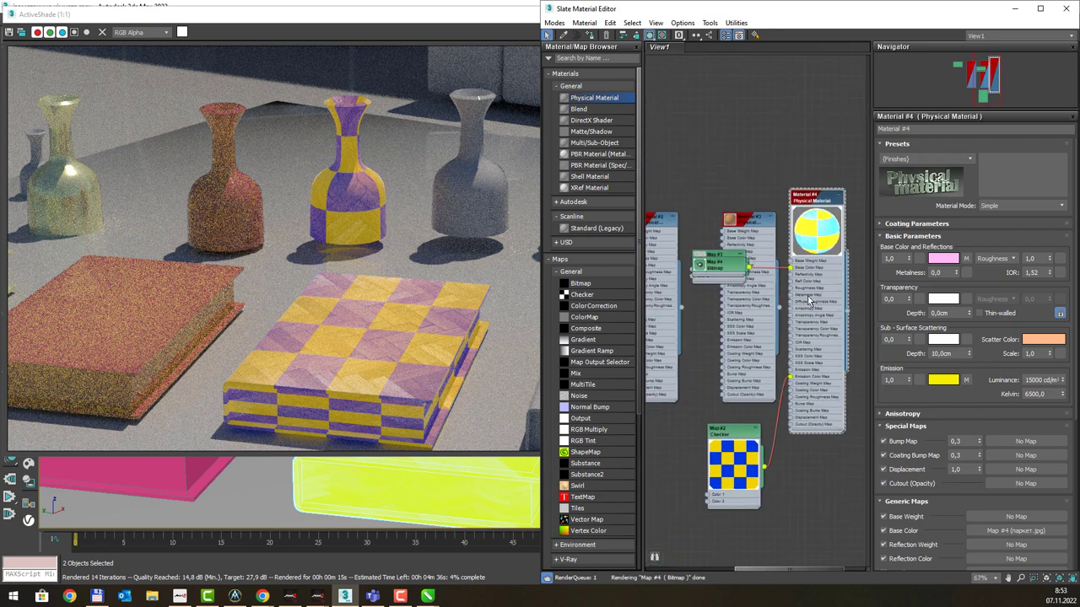
scroll(807, 296, "down", 2)
left_click_drag(766, 247, 699, 101)
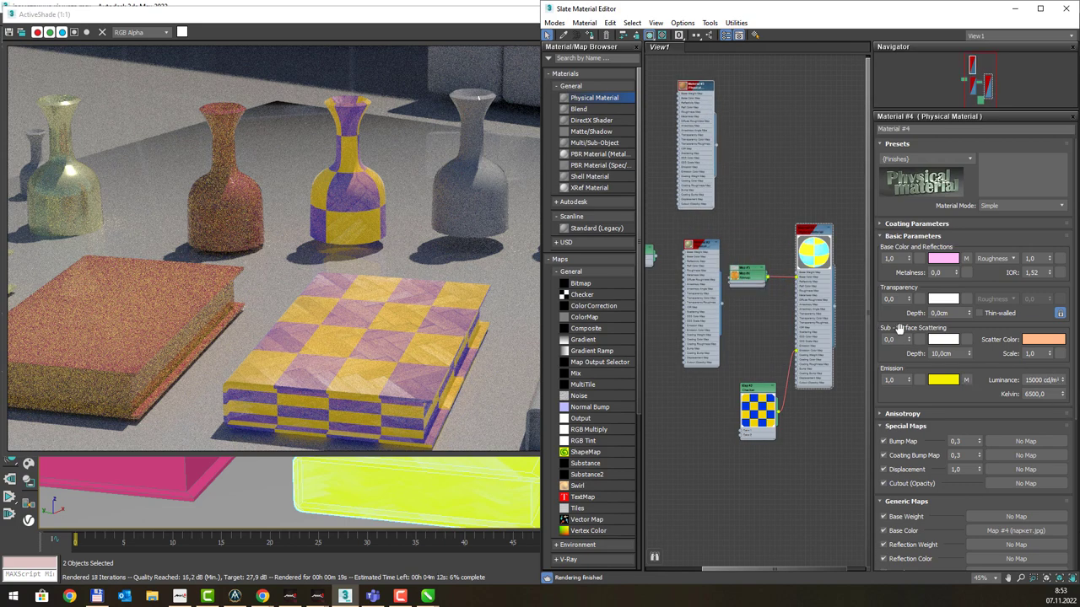
mouse_move(909, 264)
left_mouse_down()
mouse_move(908, 291)
mouse_move(908, 258)
left_mouse_up()
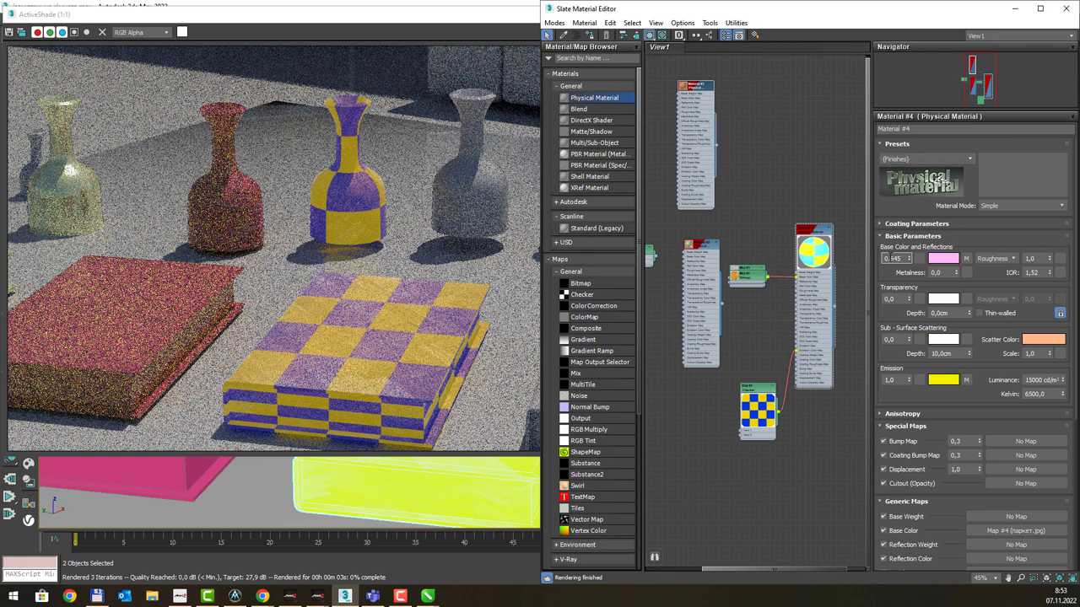
double_click(892, 258)
left_click(897, 258)
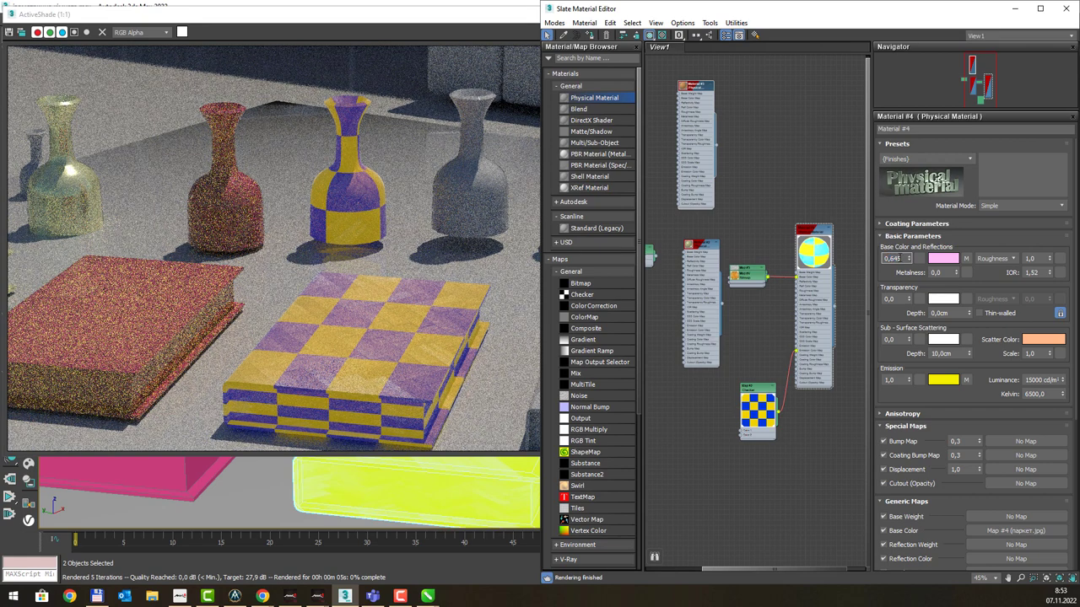
type("1,0")
key("Return")
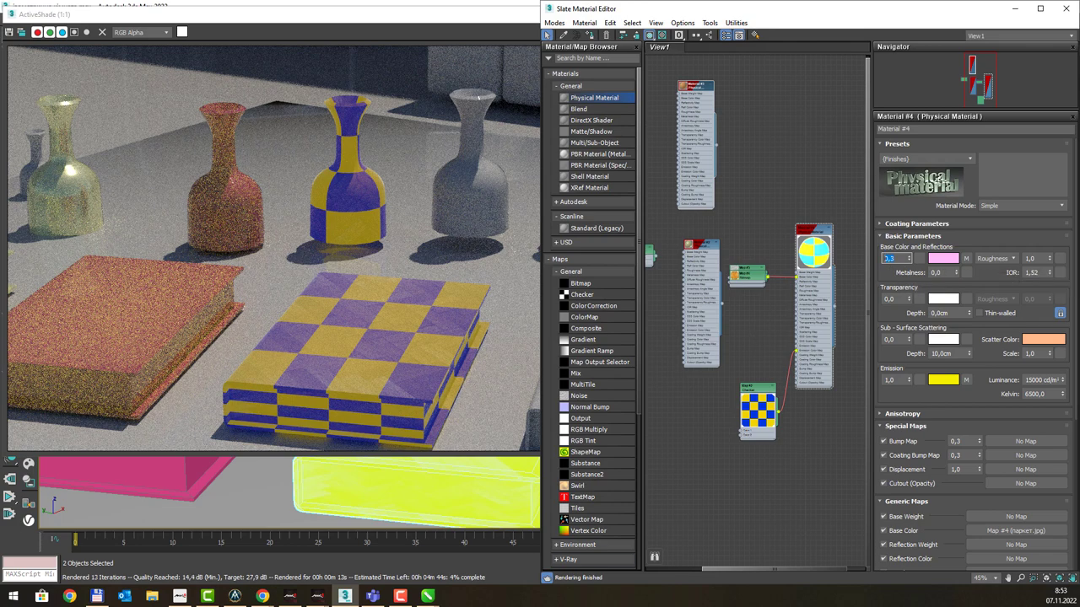
Step: Expand Anisotropy and test the amount, rotation and Map channel orientation, returning to Auto
left_click(881, 414)
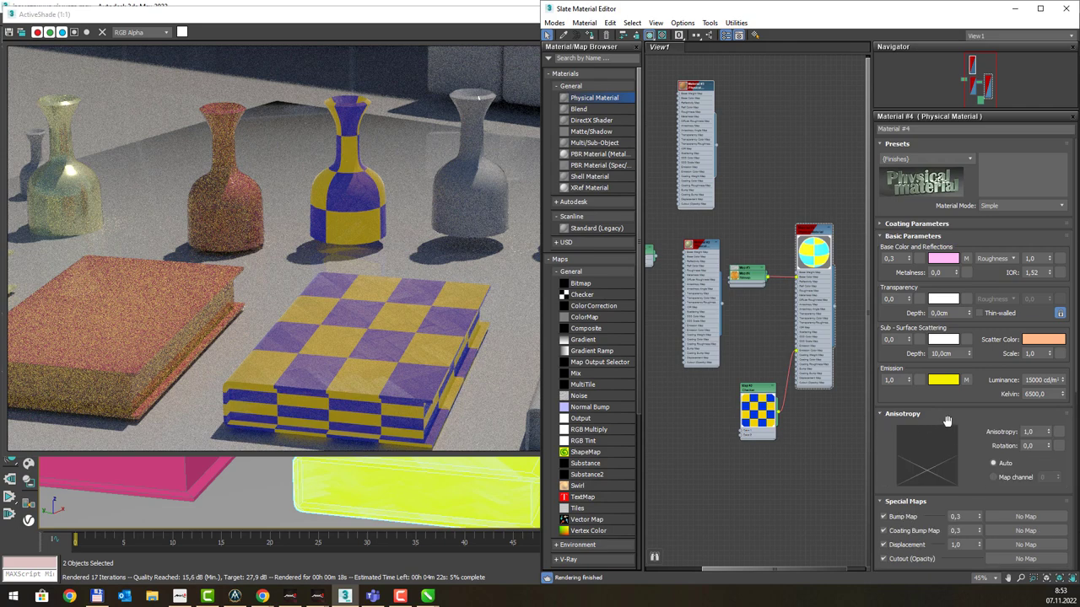
scroll(945, 418, "down", 2)
scroll(932, 371, "down", 1)
scroll(929, 352, "down", 2)
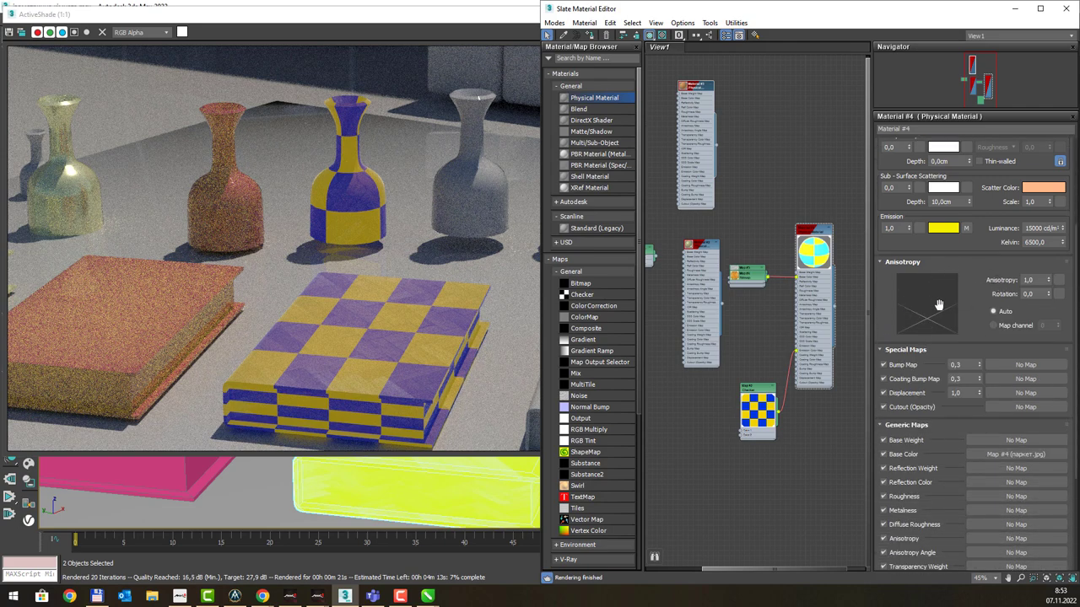
left_click(1046, 280)
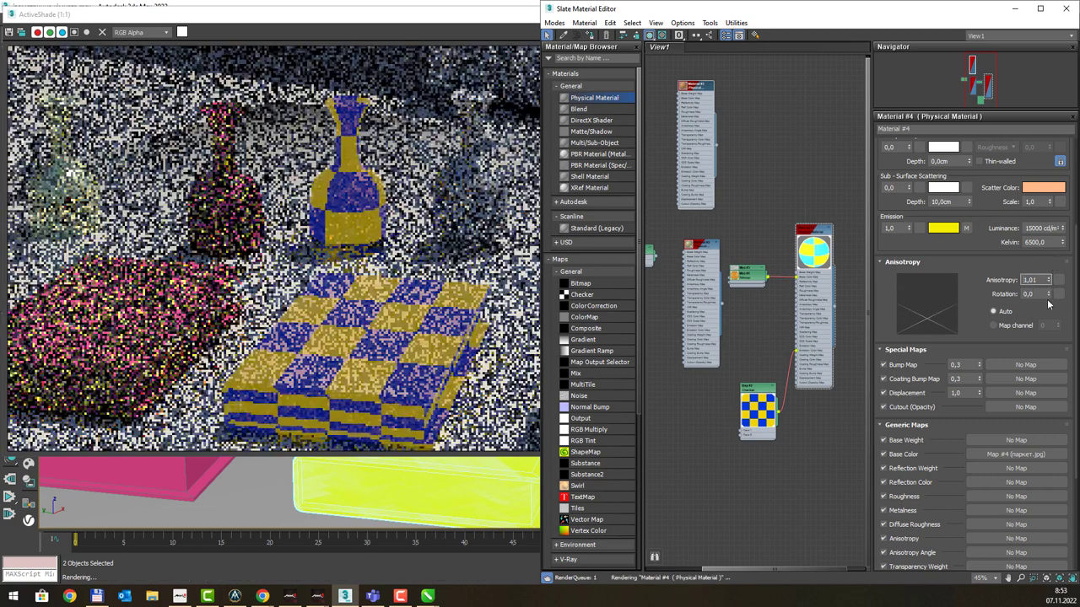
left_click_drag(1047, 331, 1040, 342)
left_click_drag(1047, 293, 1054, 279)
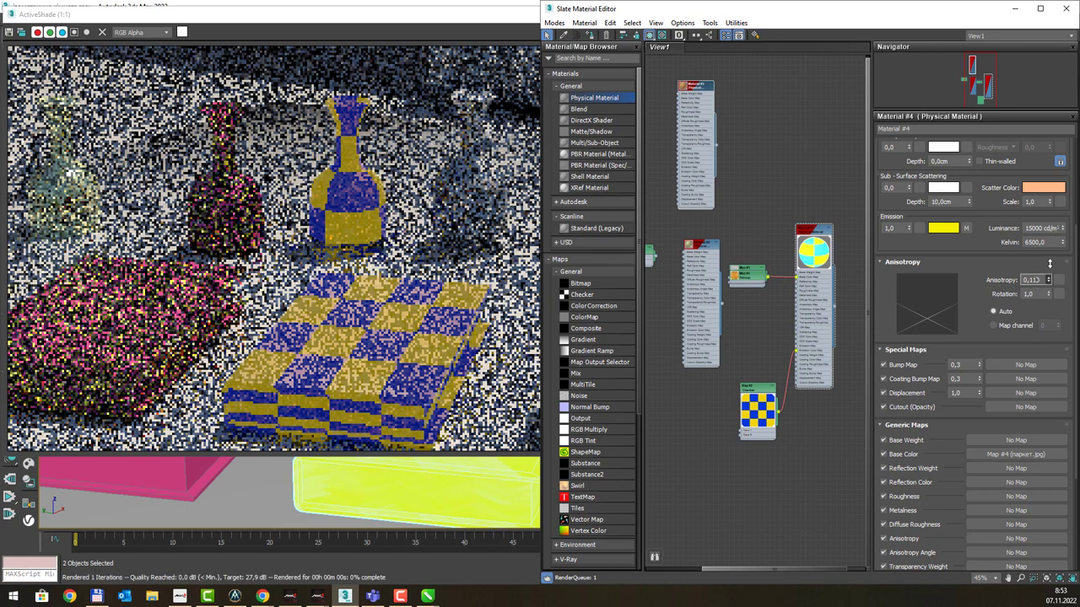
left_click(1008, 326)
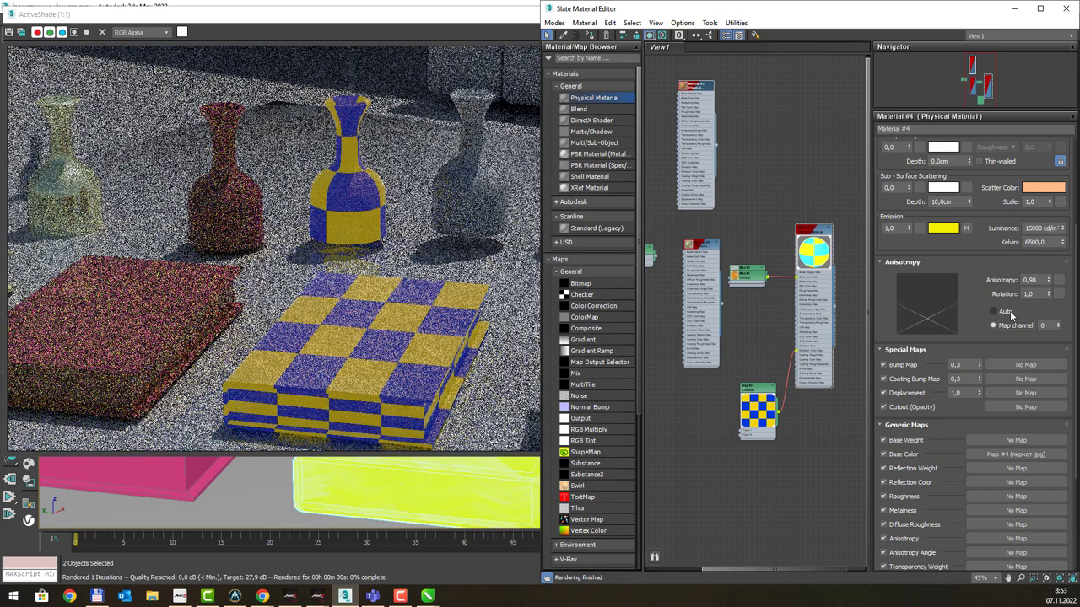
left_click(1007, 311)
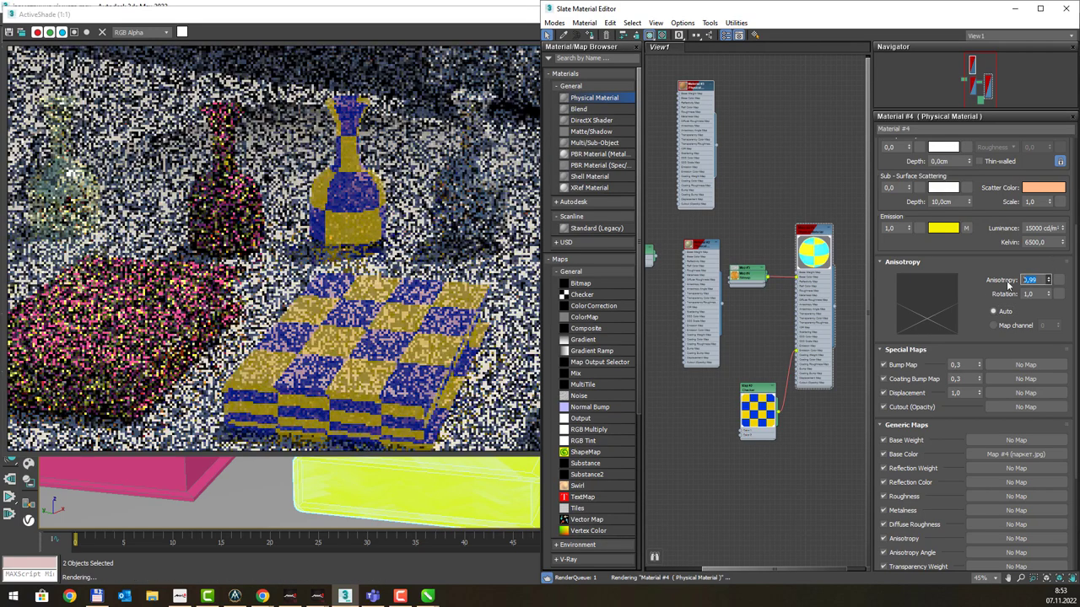
Step: Set Material #4's anisotropy amount to 44,0
left_click_drag(1048, 282, 1047, 270)
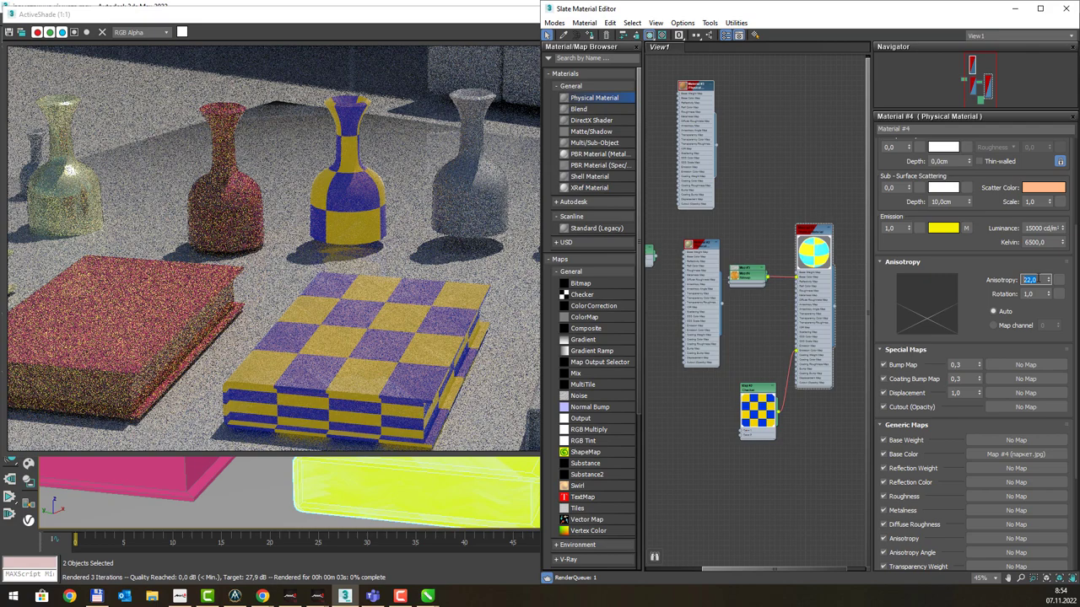
type("44")
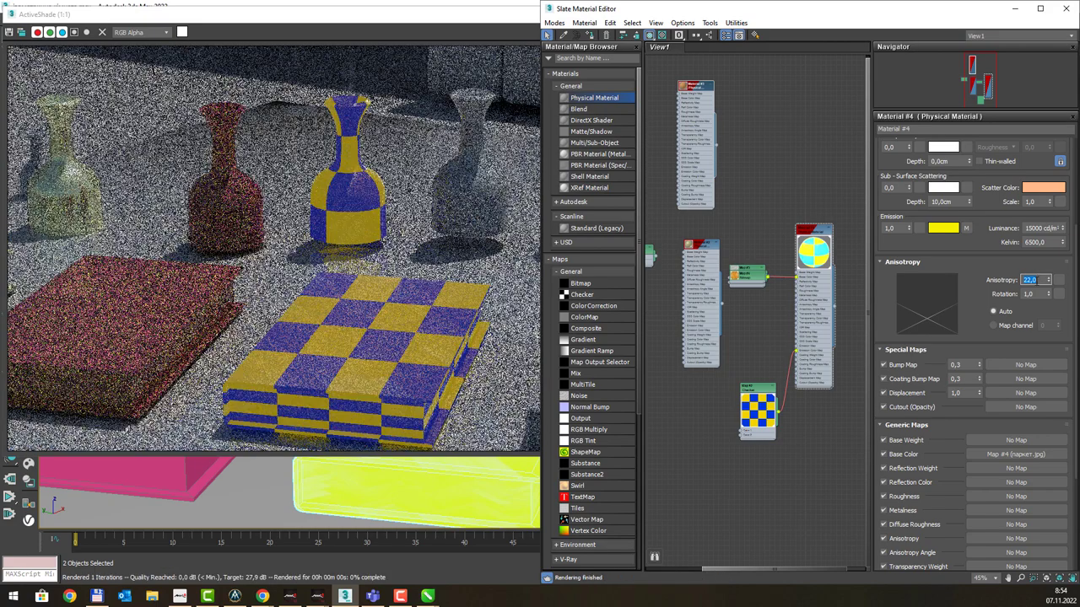
key("Return")
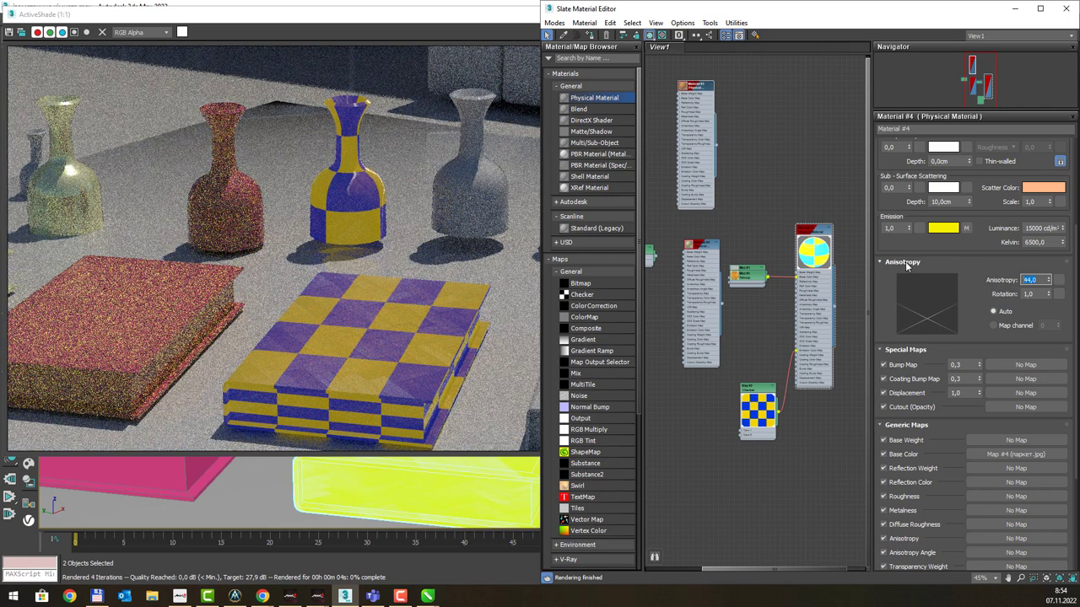
left_click_drag(976, 199, 968, 354)
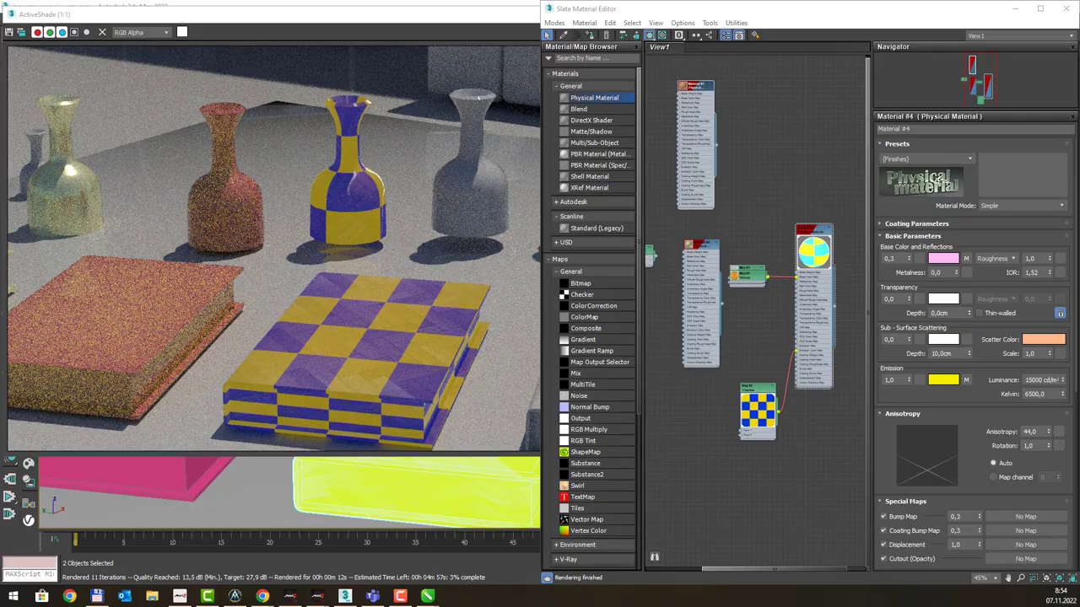
Step: Review the coating parameters slide in Моделювання 3Д_2.cdr, then return to 3ds Max
left_click(428, 596)
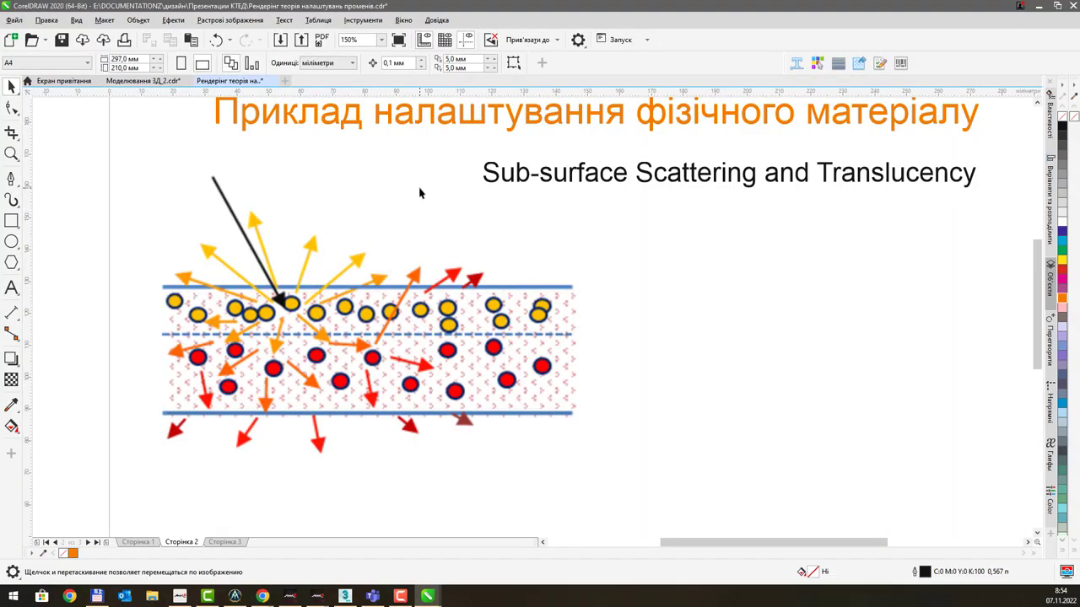
left_click(143, 82)
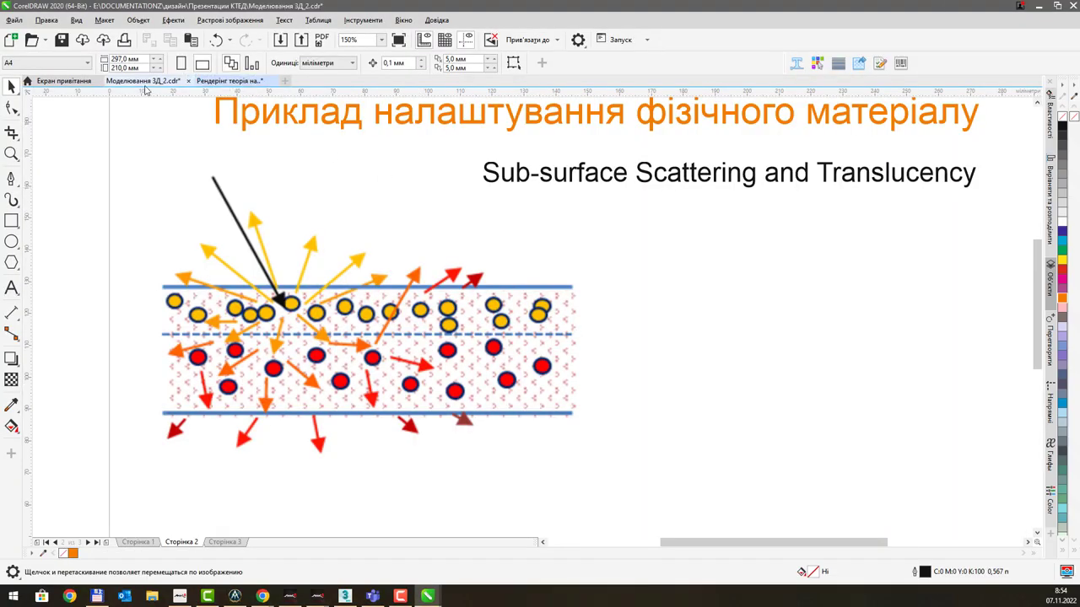
scroll(549, 318, "down", 1)
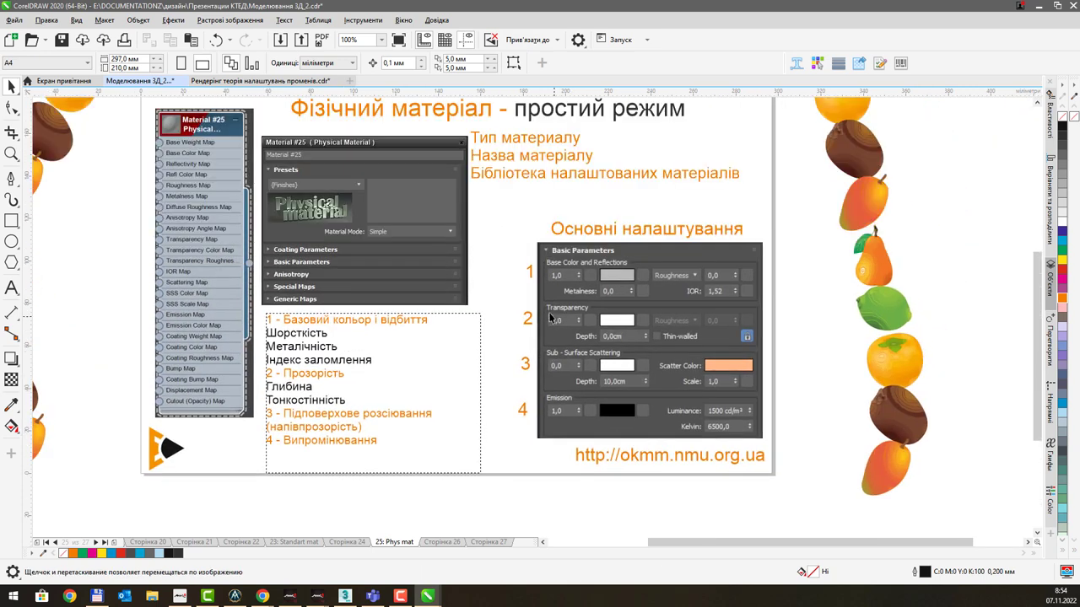
scroll(557, 249, "up", 1)
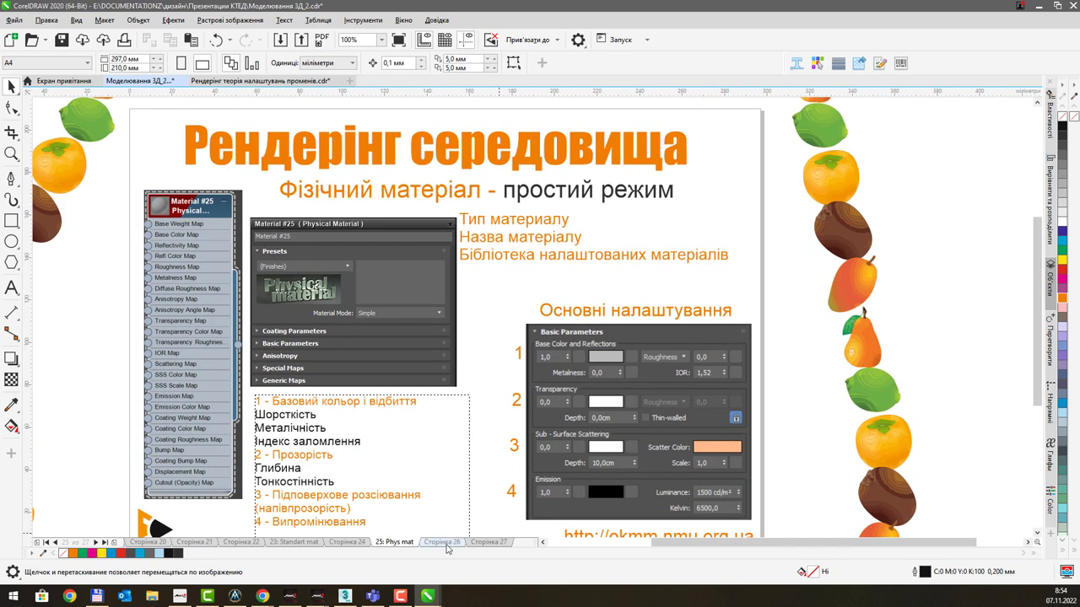
left_click(447, 545)
middle_click_drag(502, 313, 515, 267)
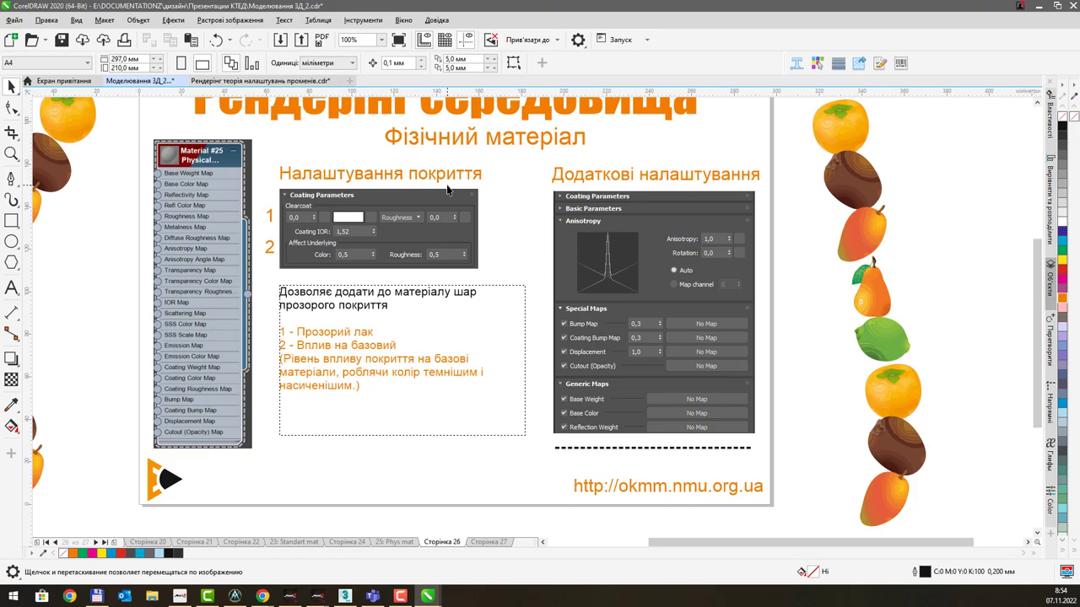
key("alt+Tab")
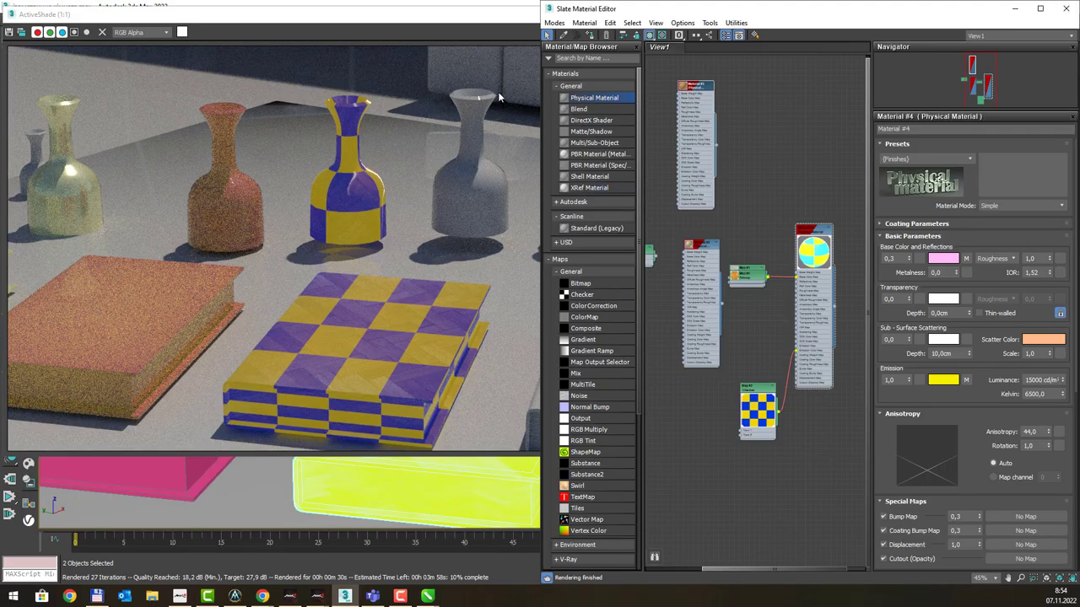
Step: Move the render window aside and select the grey book and middle grey vase
left_click(503, 19)
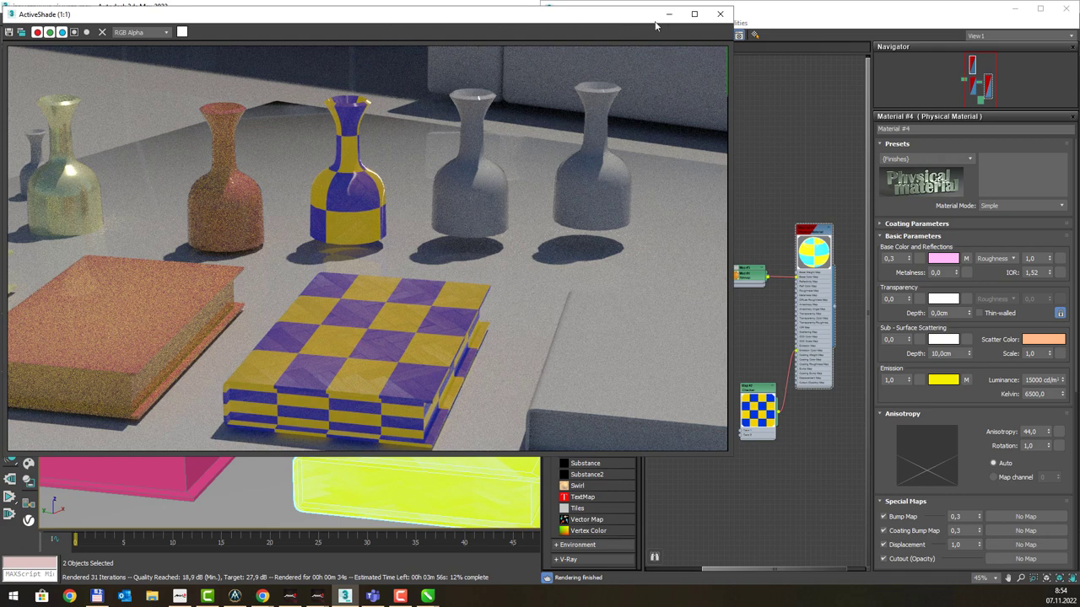
left_click_drag(505, 18, 9, 110)
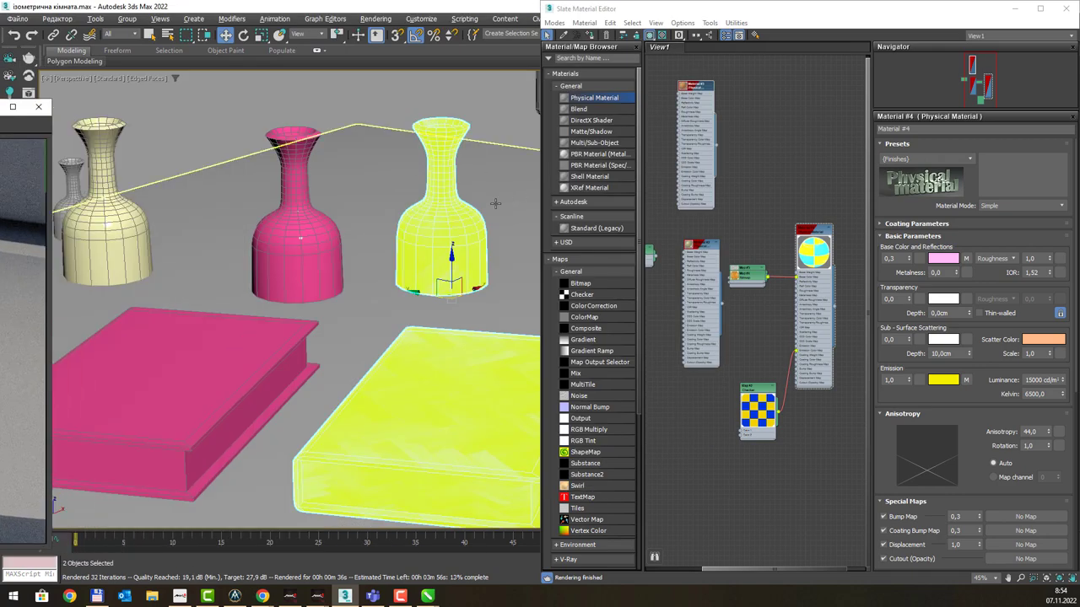
middle_click_drag(403, 198, 142, 155)
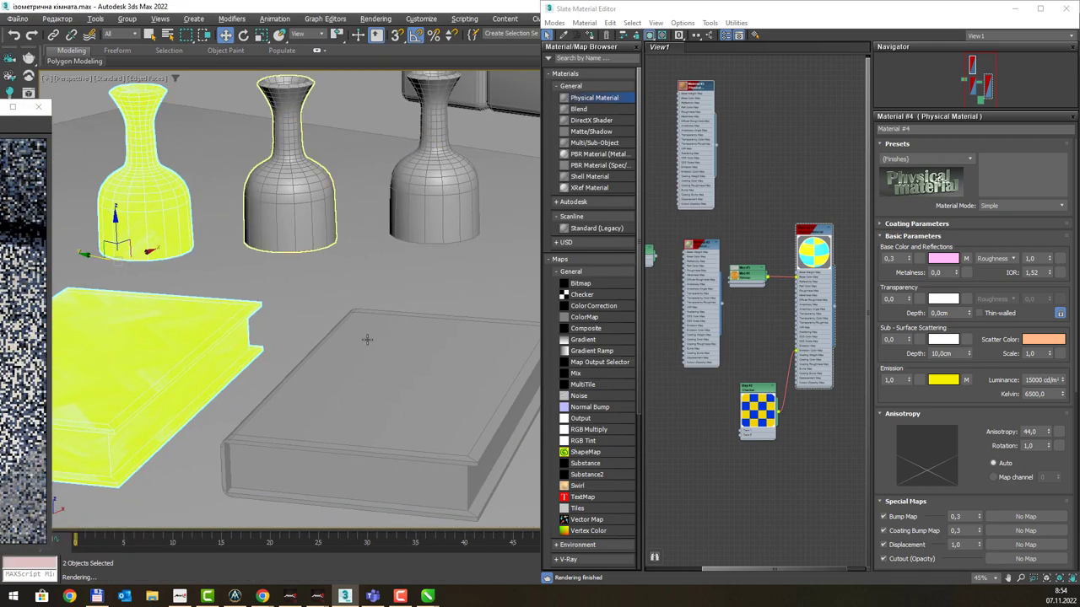
left_click(385, 353)
left_click(312, 222, "ctrl")
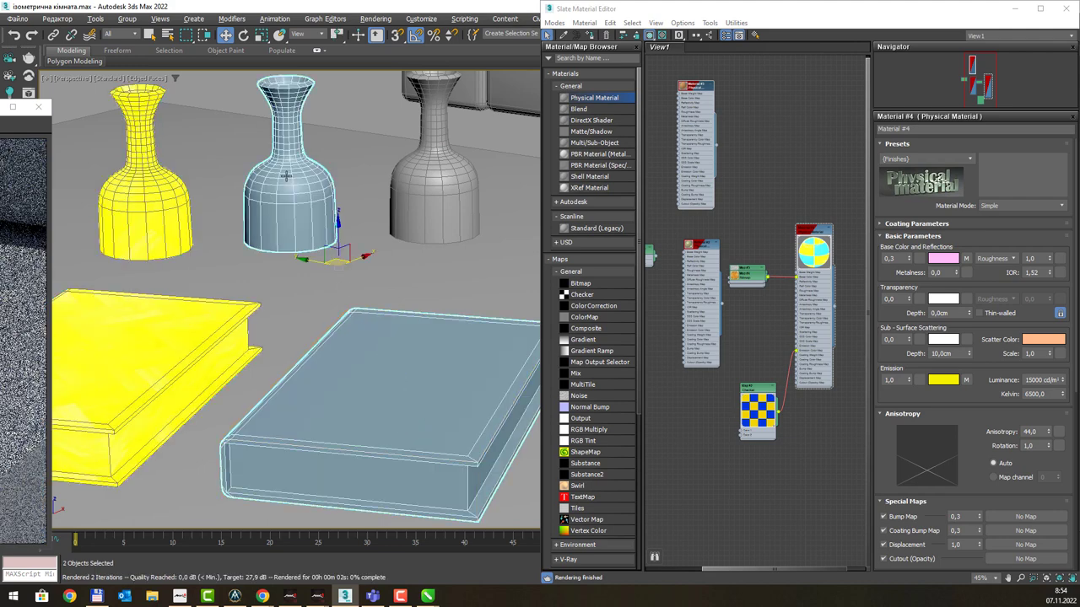
Step: Create a new Physical Material, Material #5, and assign it to the selected objects
middle_click_drag(742, 308, 584, 320)
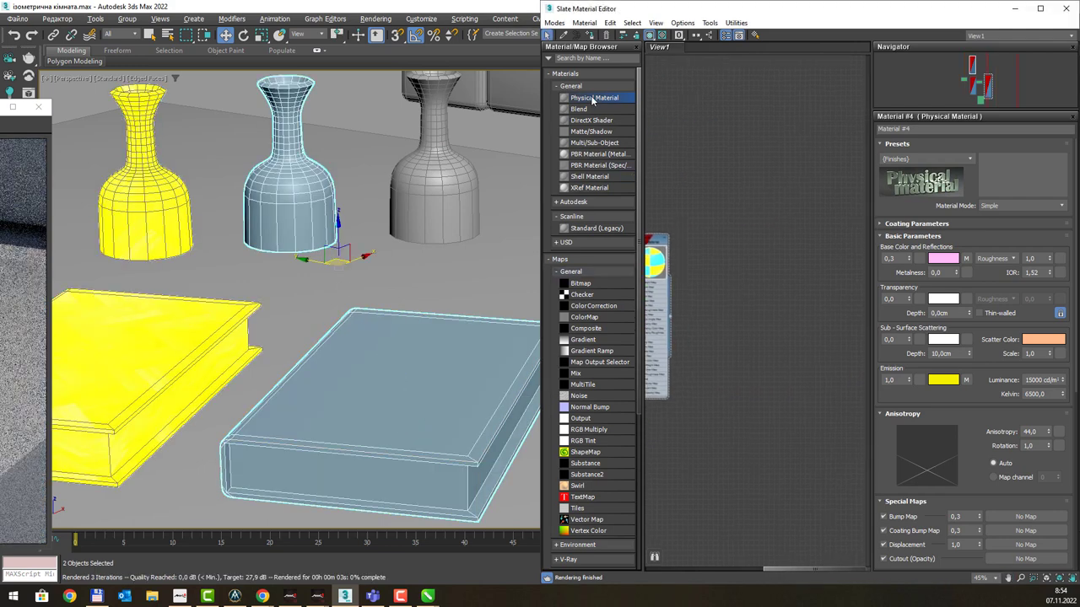
left_click(770, 199)
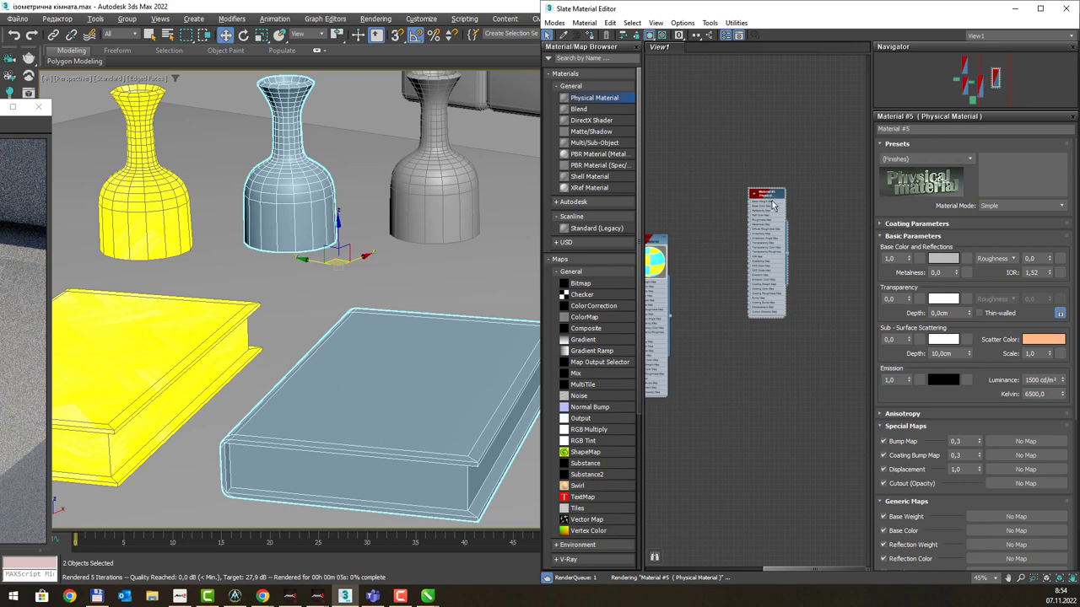
right_click(770, 194)
left_click(793, 211)
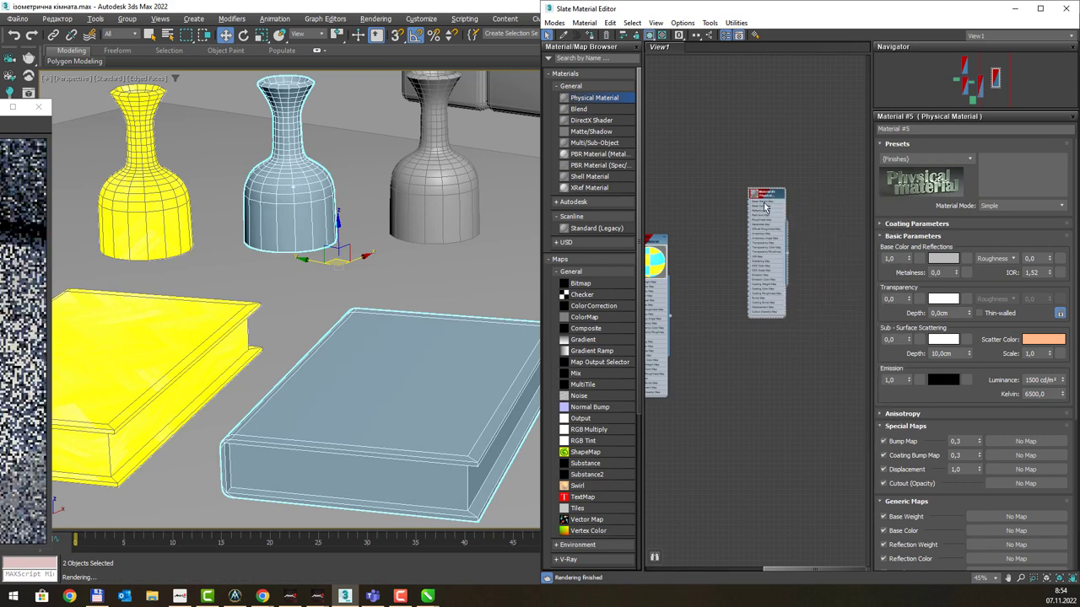
left_click_drag(766, 197, 750, 190)
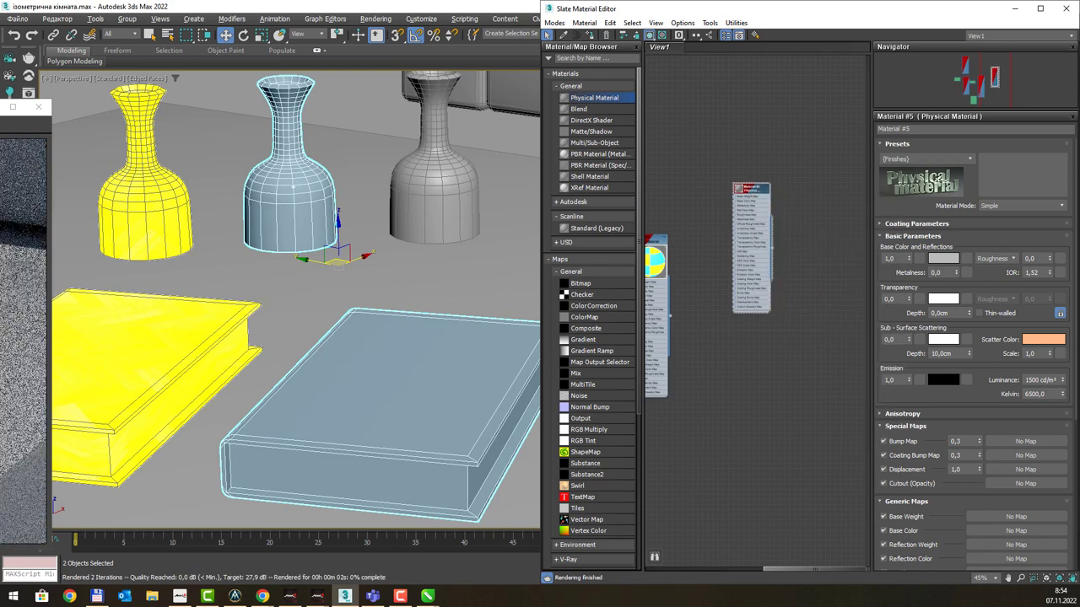
key("alt+Tab")
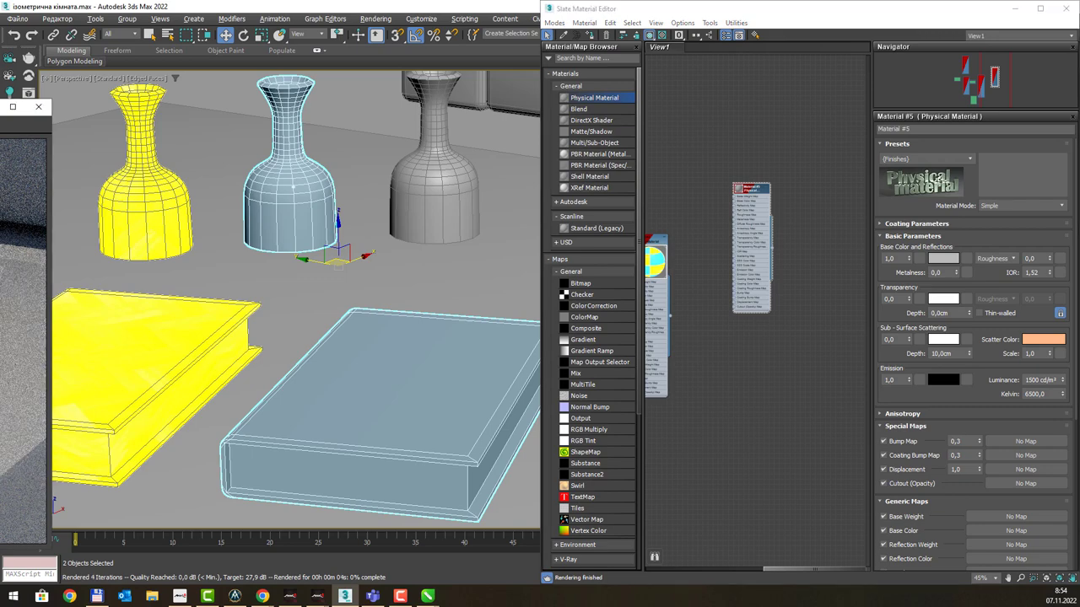
key("alt+Tab")
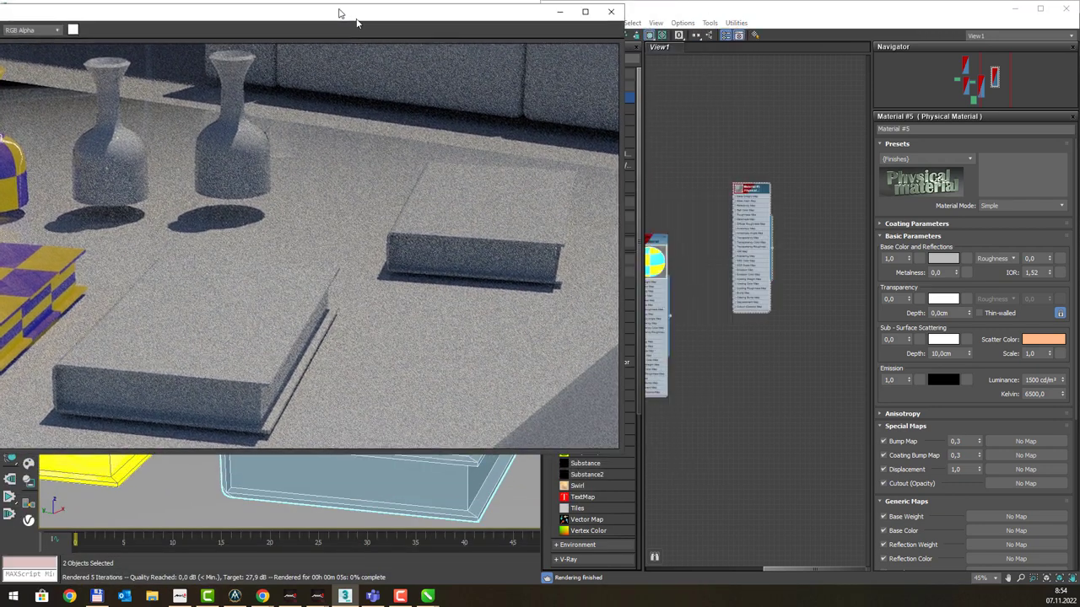
left_click_drag(342, 12, 400, 26)
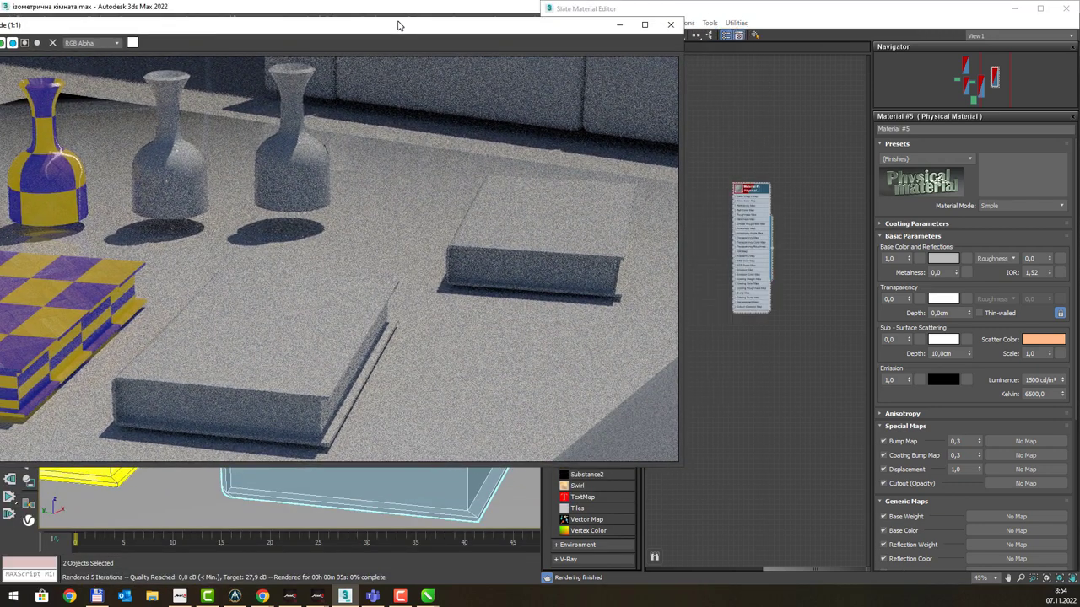
Step: Collapse Material #5's Basic Parameters, expand Coating Parameters, then switch to the CorelDRAW slide
left_click(819, 157)
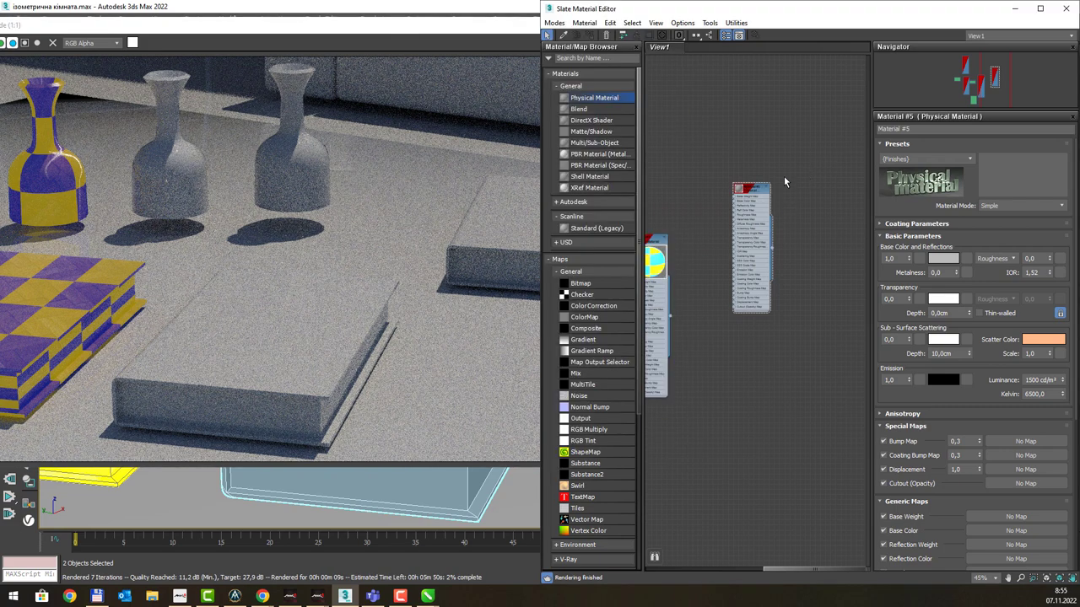
scroll(784, 181, "up", 5)
middle_click_drag(784, 182, 819, 183)
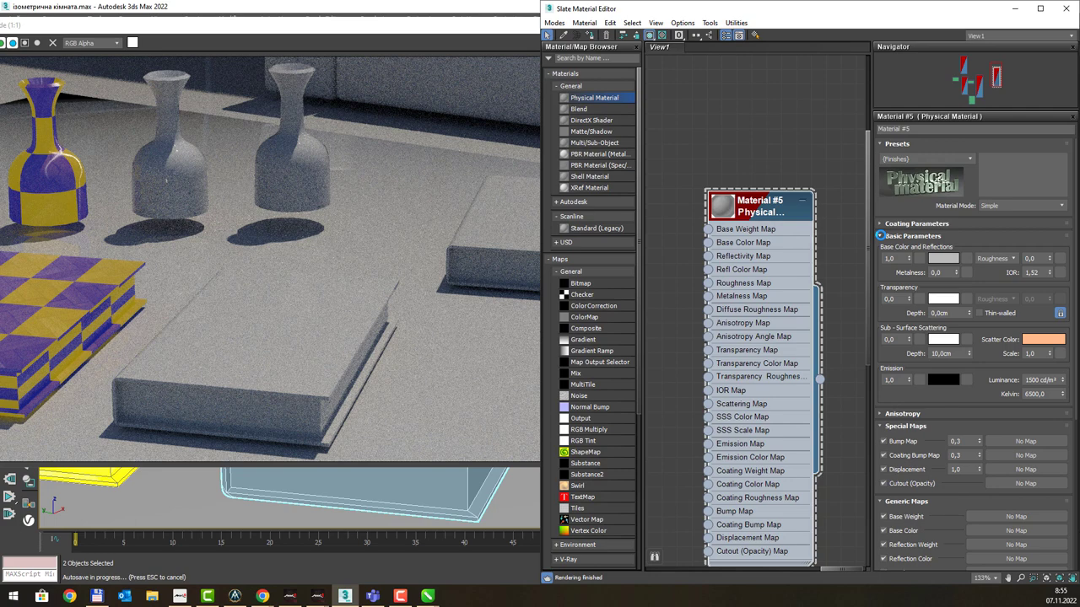
left_click(880, 236)
left_click(880, 235)
left_click(880, 234)
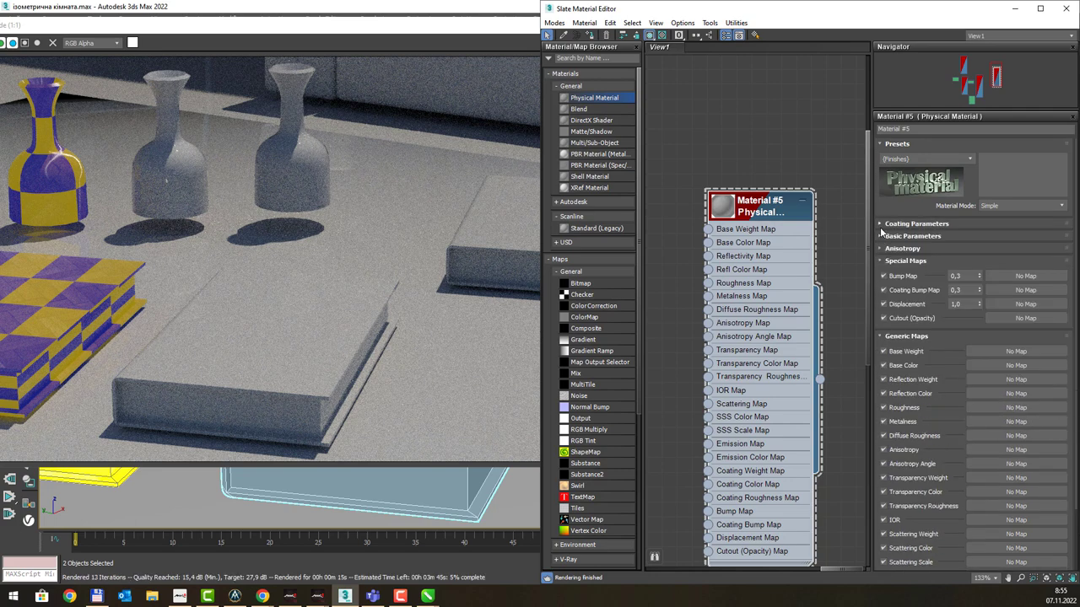
left_click(880, 224)
left_click_drag(764, 202, 748, 148)
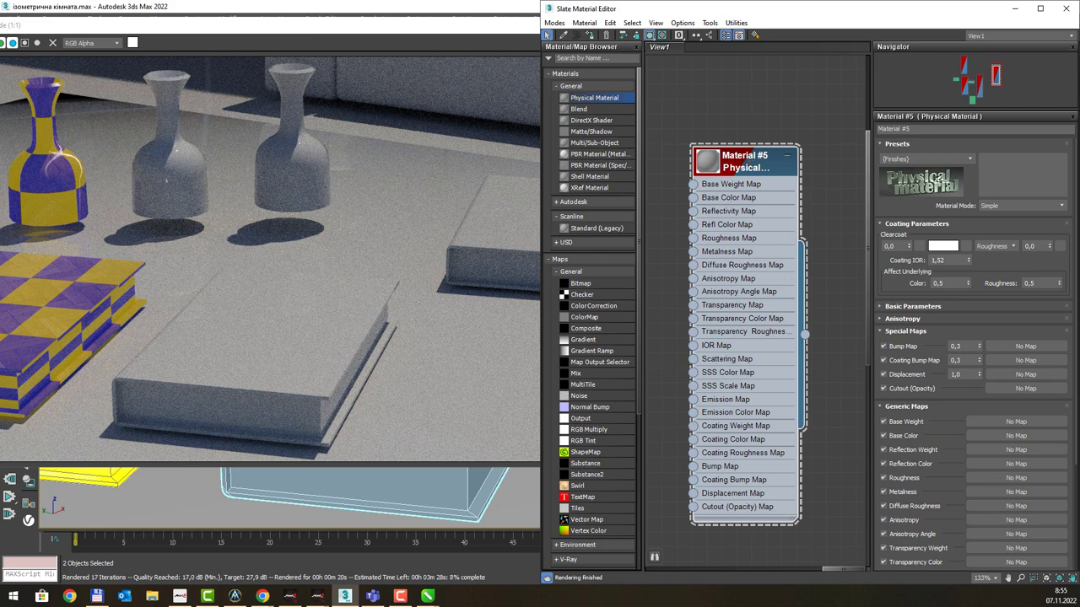
left_click(263, 597)
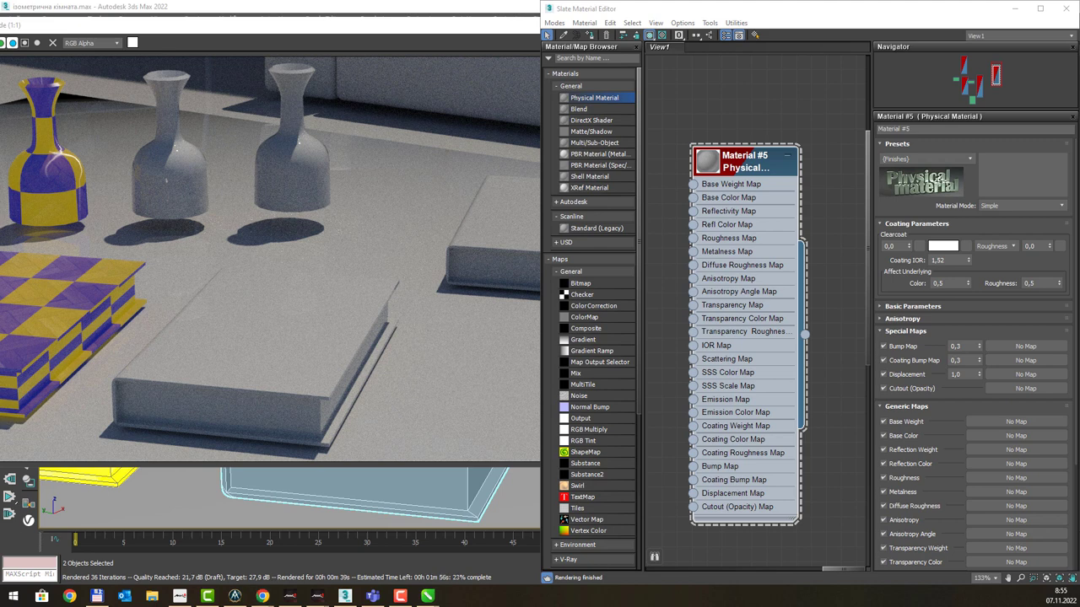
key("alt+Tab")
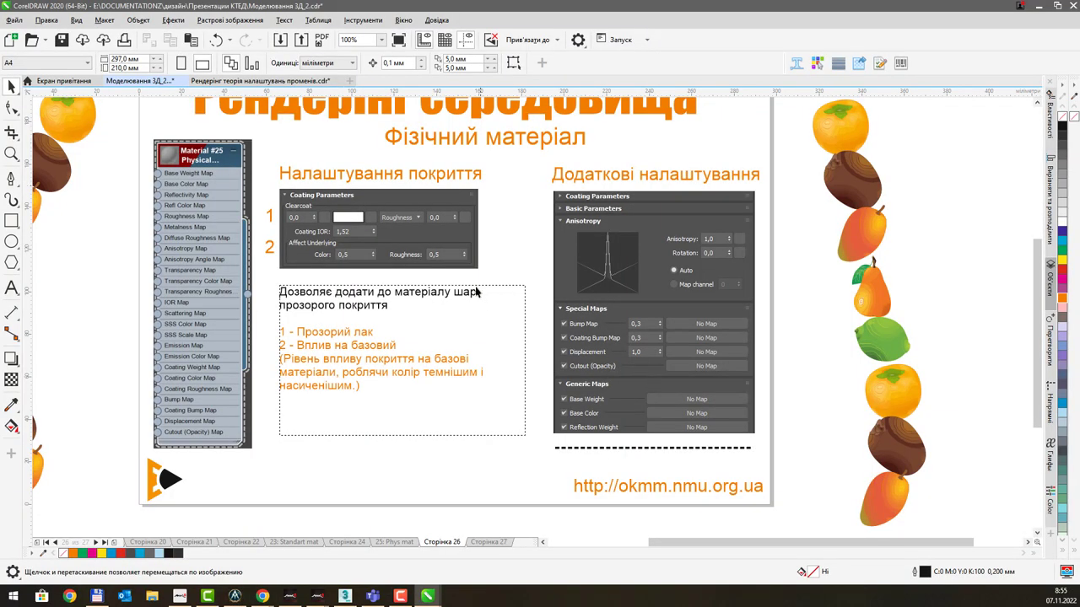
Step: Zoom into the slide's coating settings and notes, then return to 3ds Max
scroll(475, 291, "up", 2)
middle_click_drag(482, 273, 581, 244)
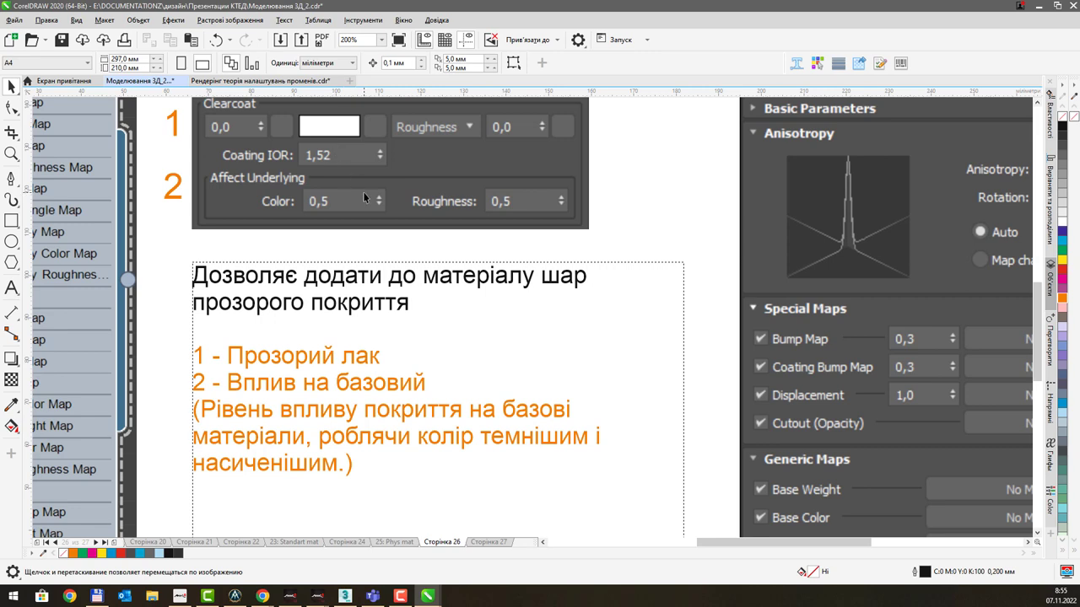
key("alt+Tab")
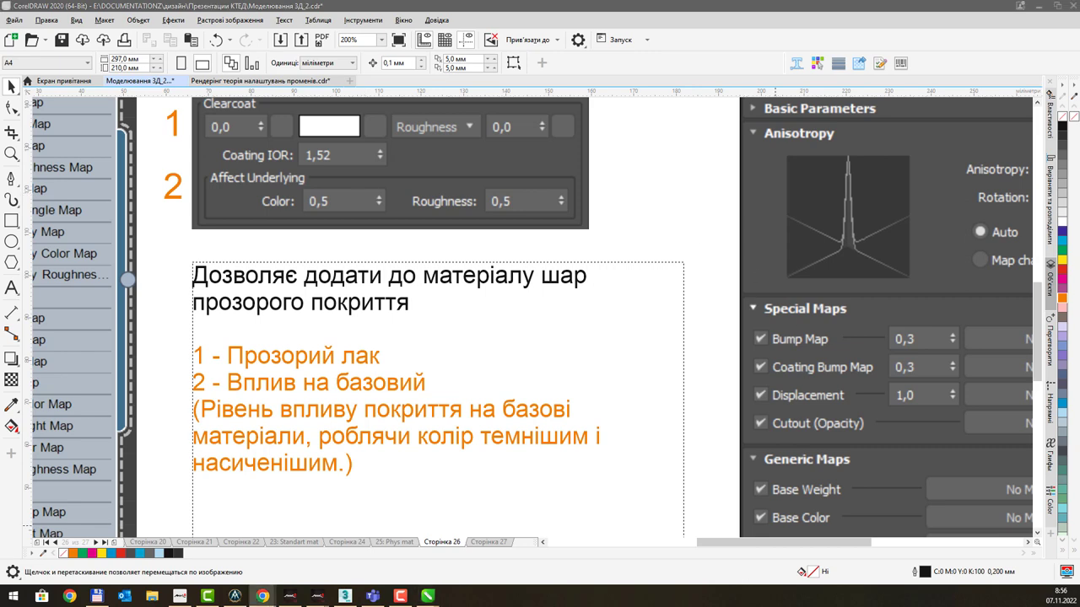
key("alt+Tab")
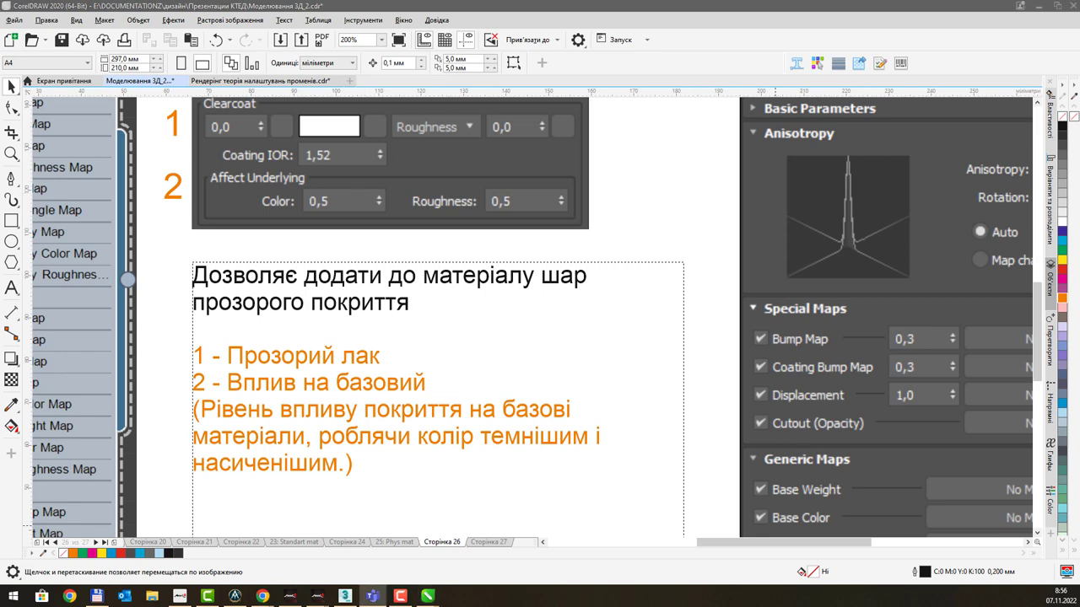
key("alt+Tab")
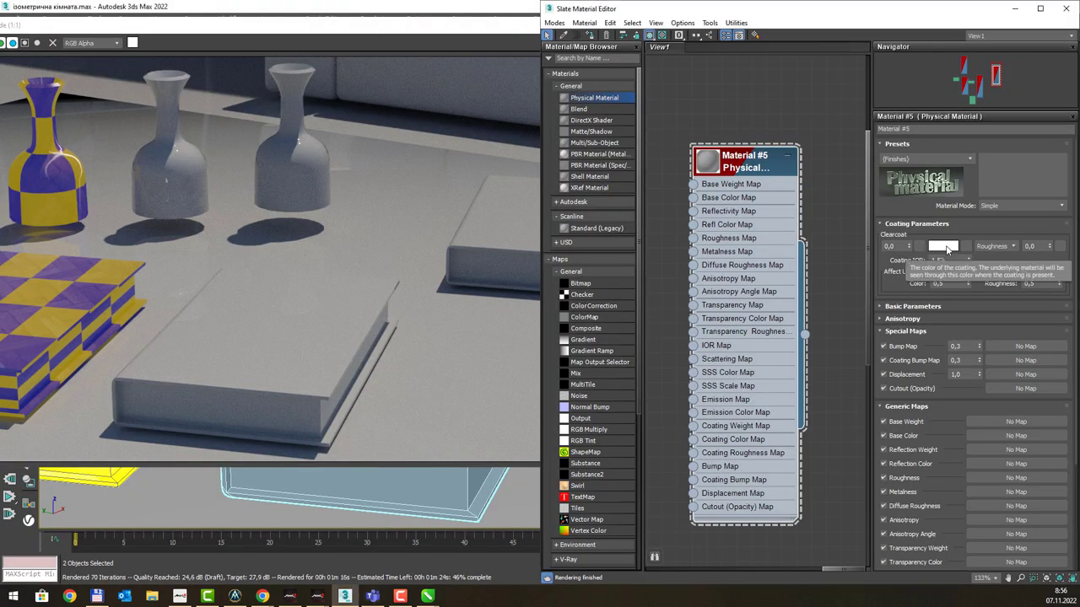
Step: Set Material #5's coating colour to strong yellow and raise the clearcoat to 1,0
left_click(946, 248)
left_click(708, 258)
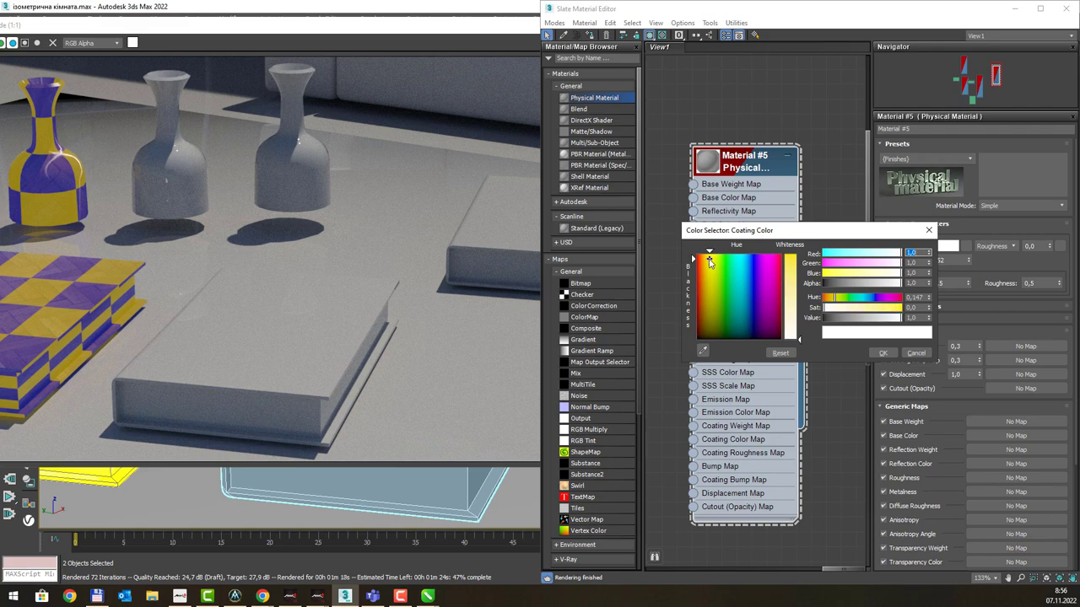
left_click_drag(802, 284, 799, 257)
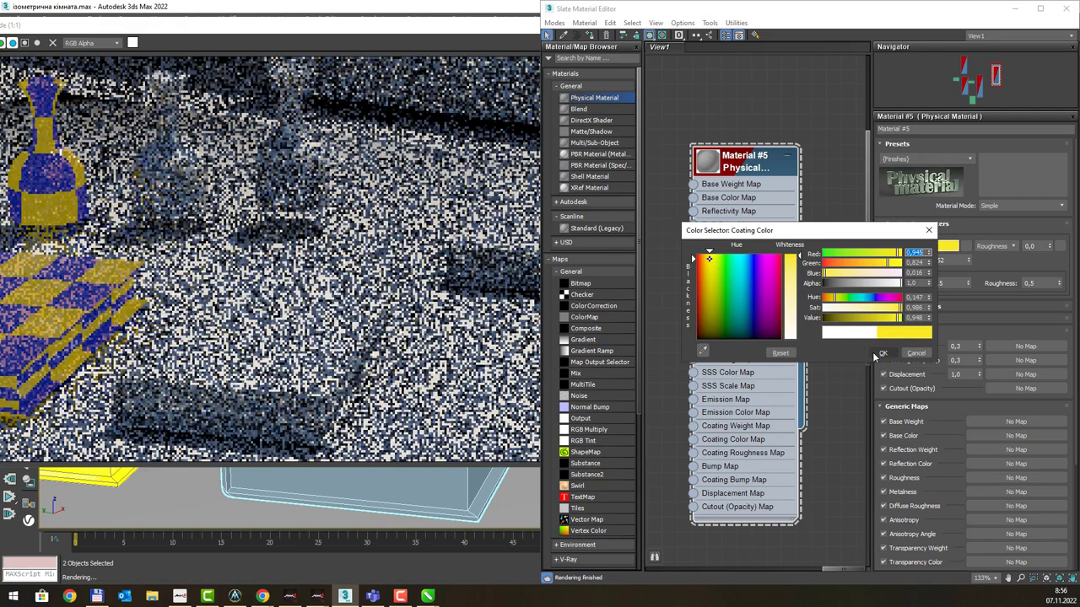
left_click(881, 353)
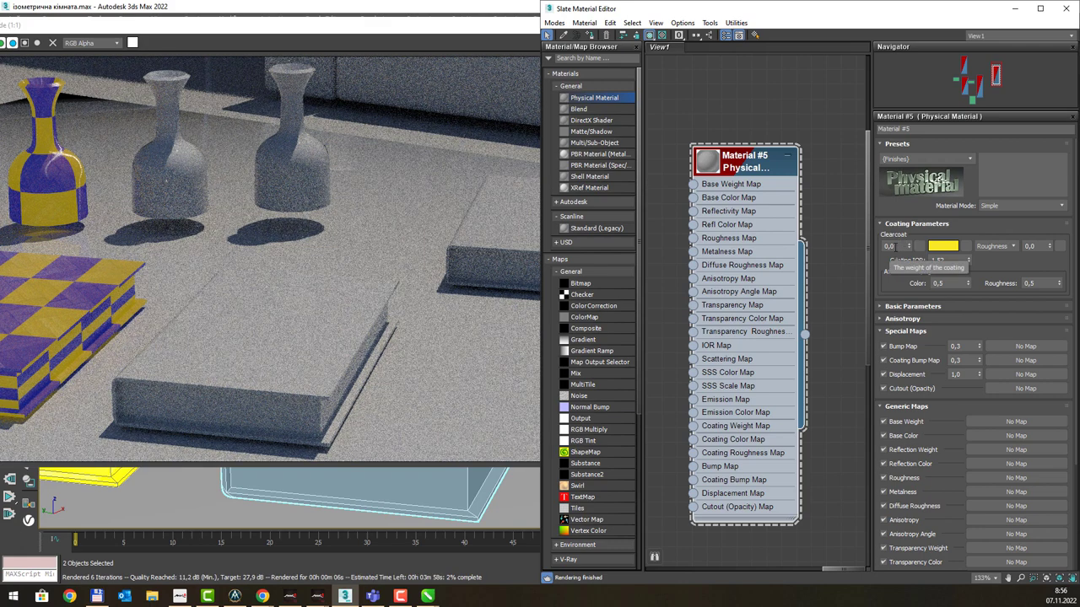
left_click_drag(910, 247, 912, 211)
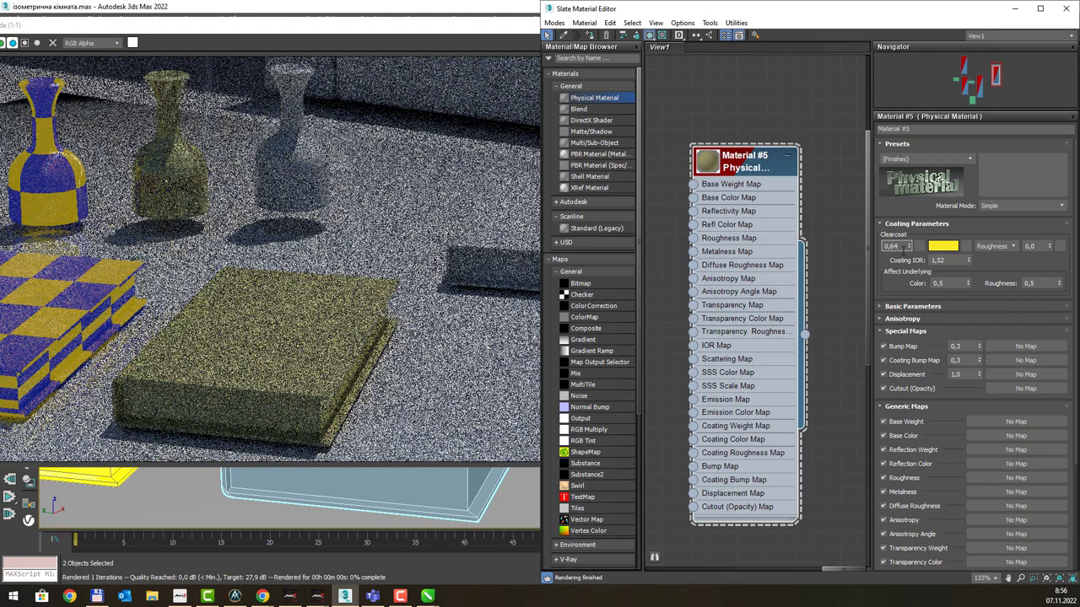
left_click_drag(909, 245, 903, 246)
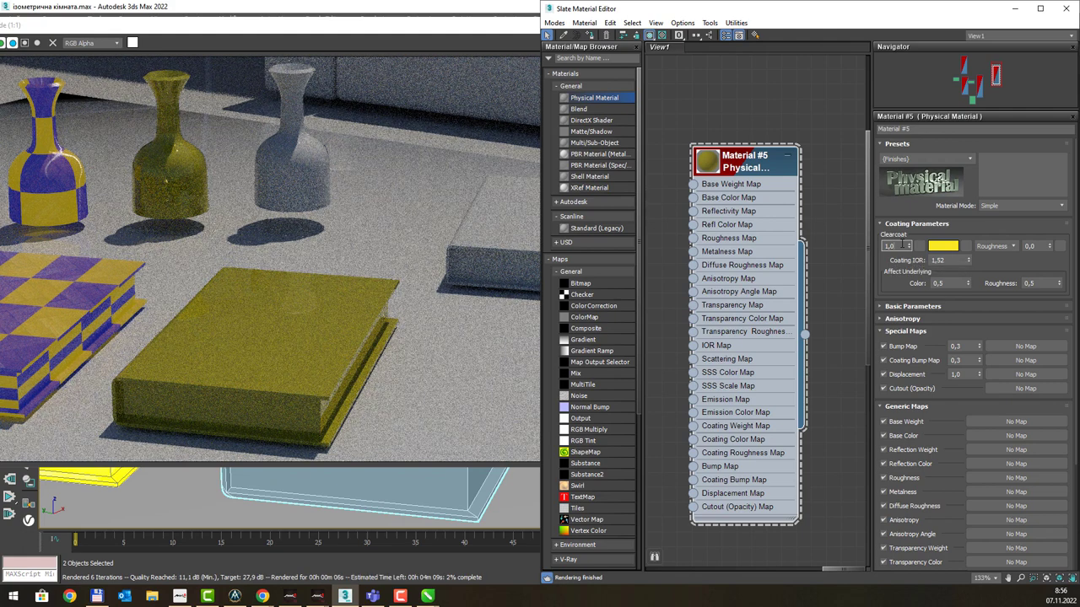
left_click(1013, 248)
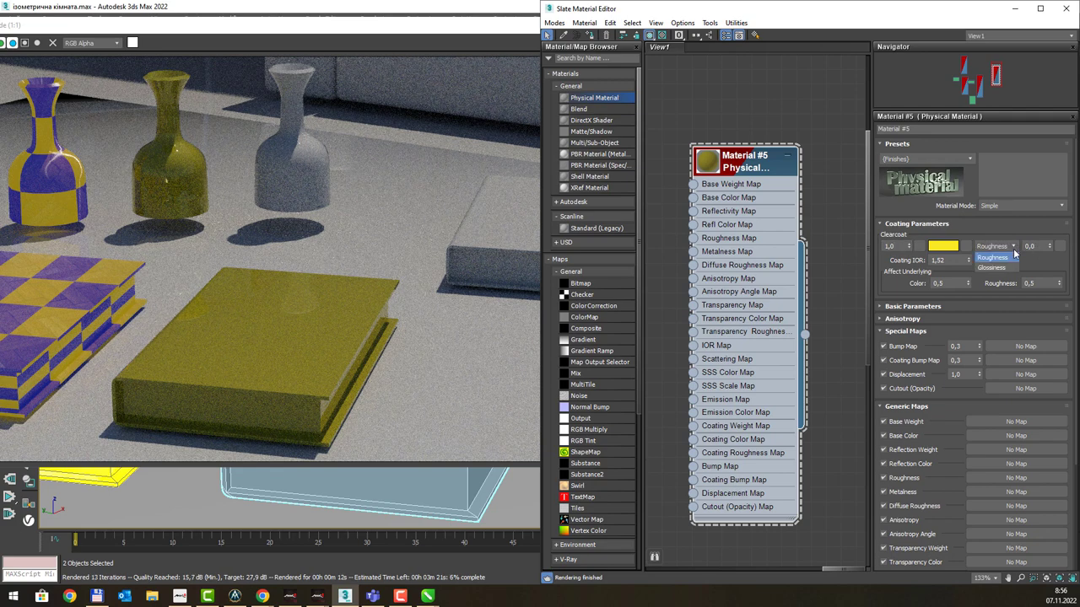
left_click(1003, 267)
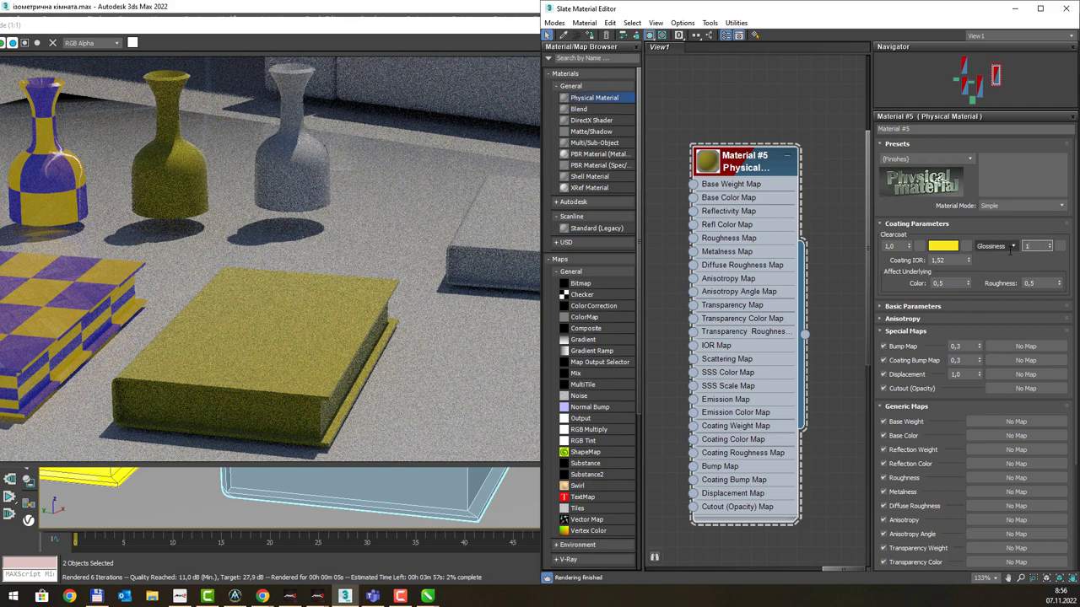
type("1")
key("Return")
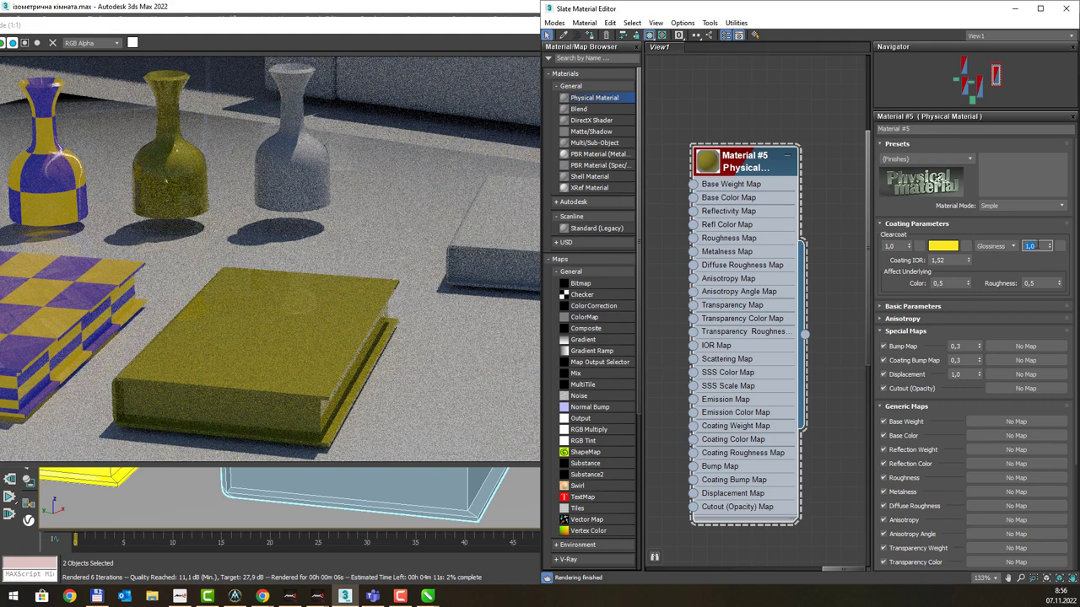
left_click(1012, 247)
left_click(1001, 258)
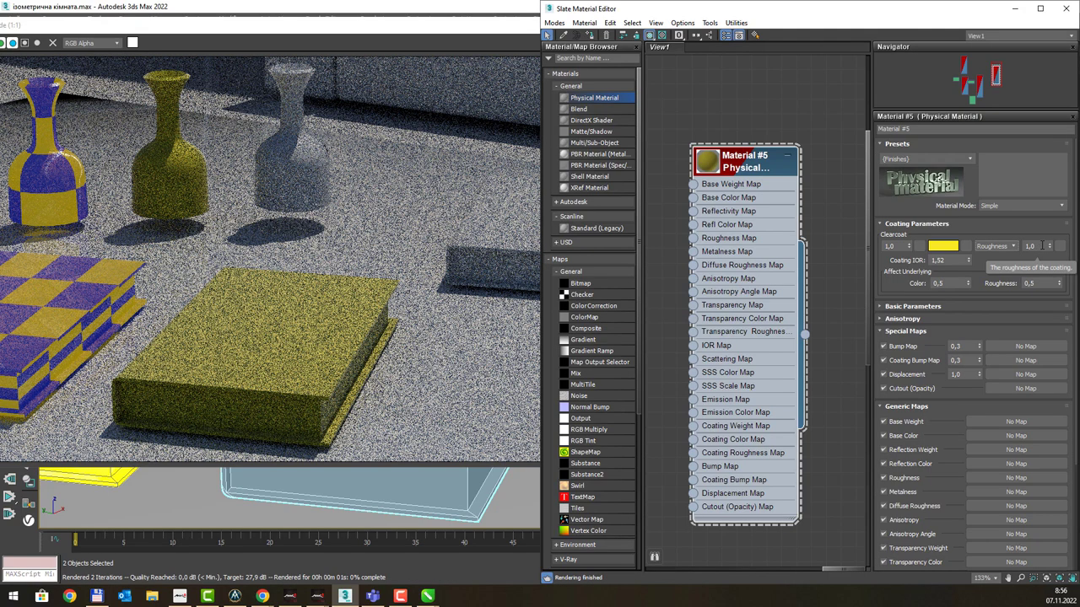
double_click(1042, 246)
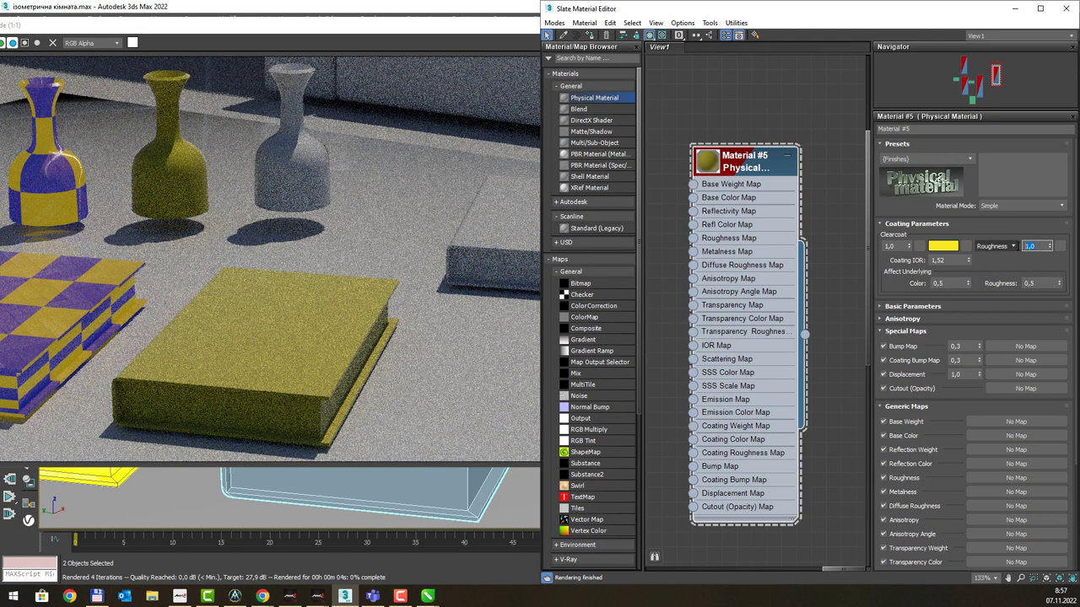
type("0")
key("Return")
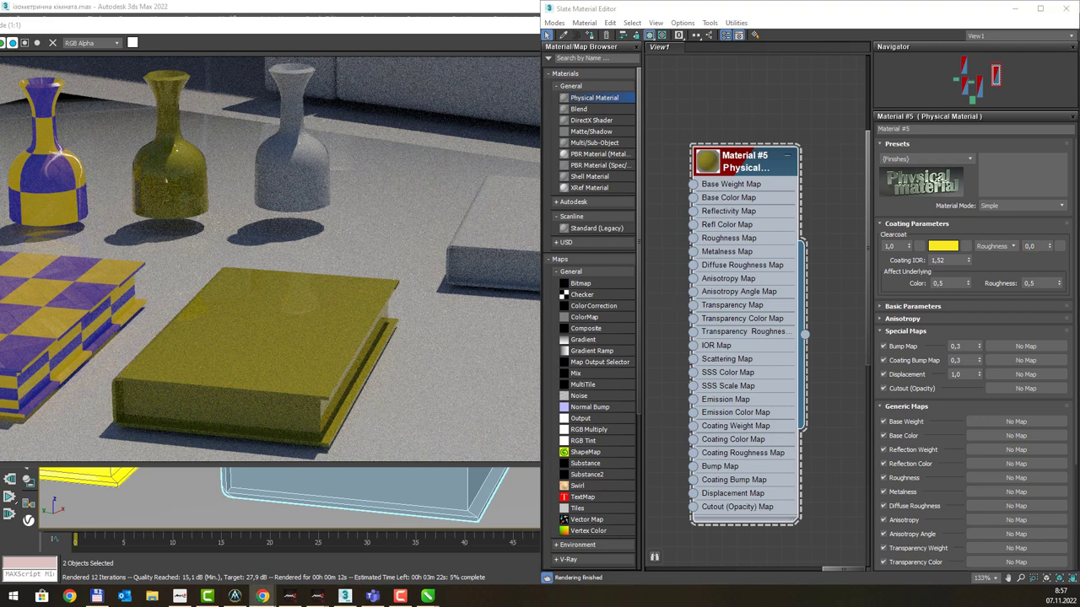
left_click(428, 595)
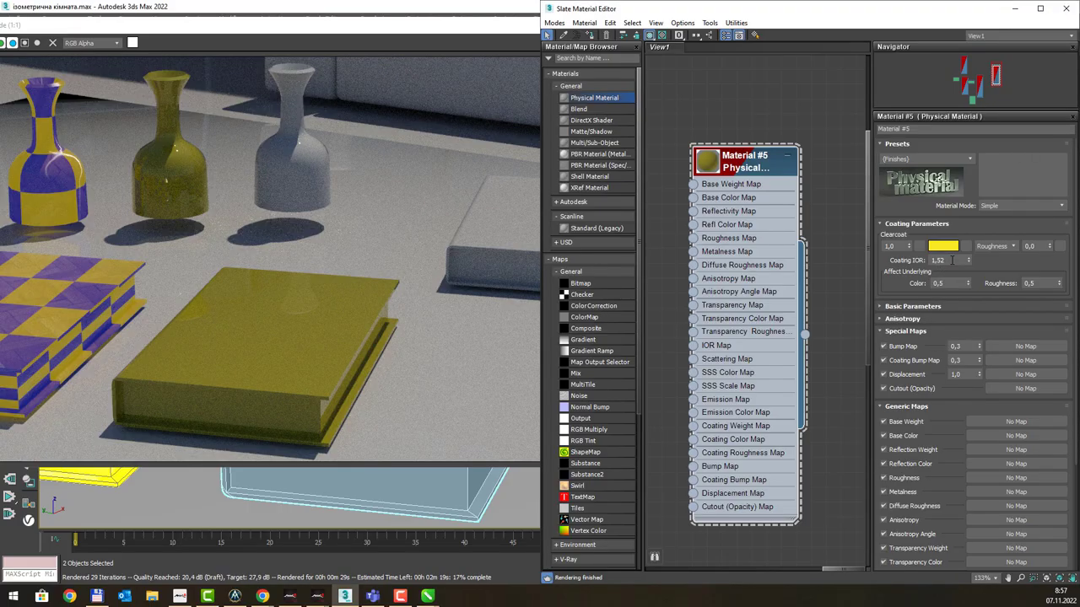
Step: Set Material #5's Coating IOR to 4
double_click(938, 260)
type("4")
key("Return")
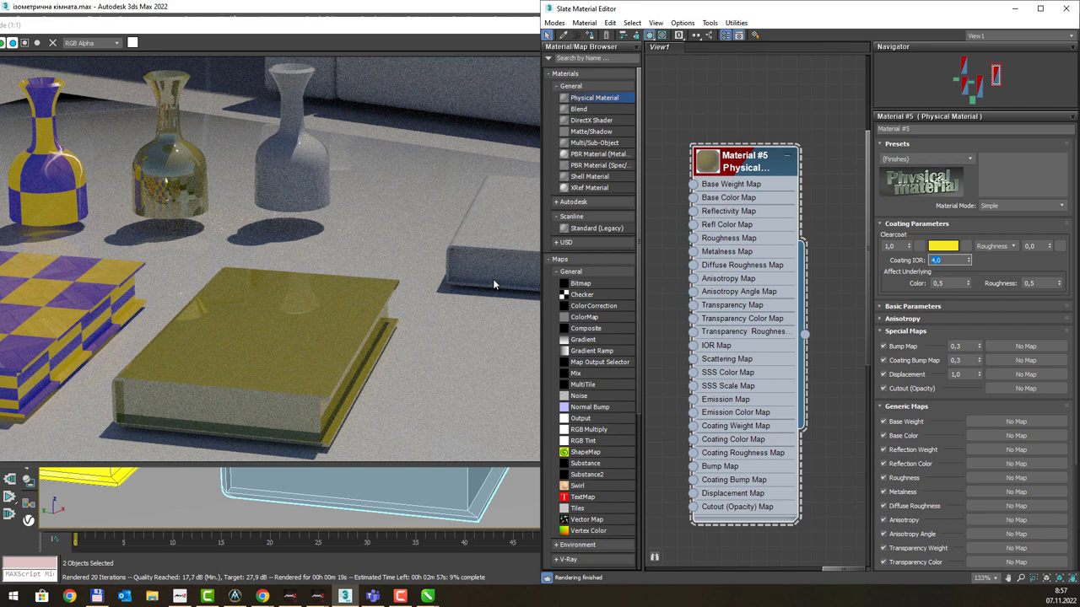
Step: Collapse the special and generic maps rollouts and briefly check Basic Parameters
left_click(881, 331)
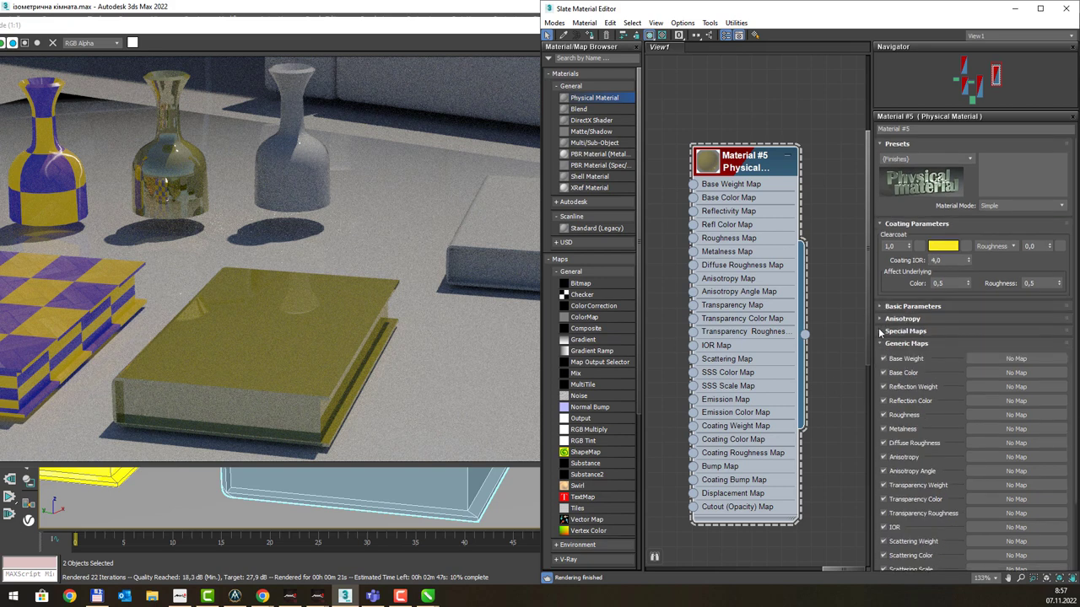
left_click(882, 344)
left_click(882, 307)
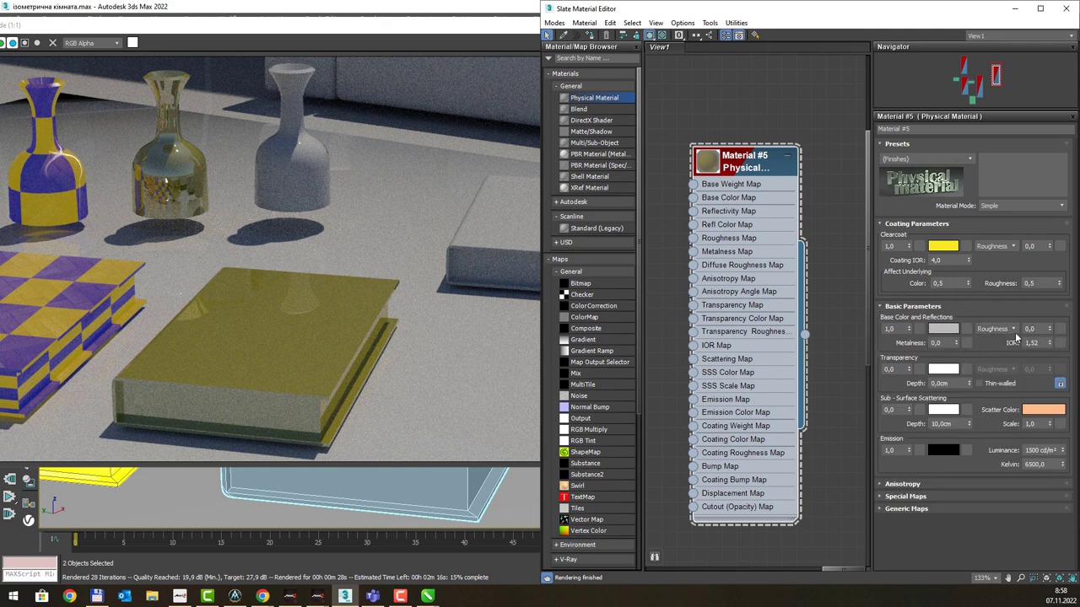
left_click(881, 307)
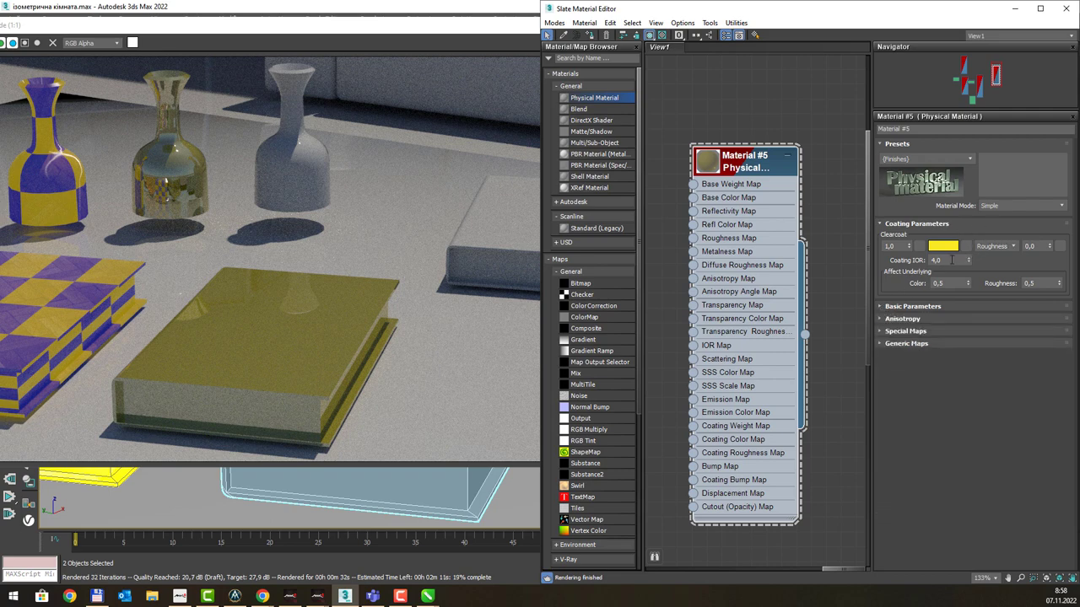
Step: Try Coating IOR values 5 and 1, then settle on 1,2 after checking the slides
double_click(952, 260)
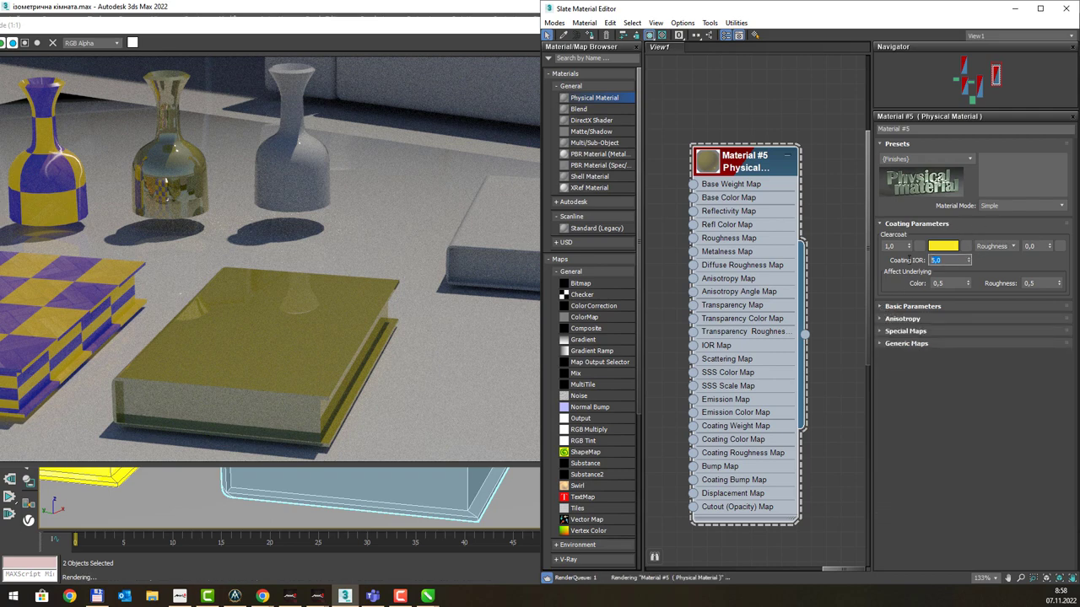
key("Return")
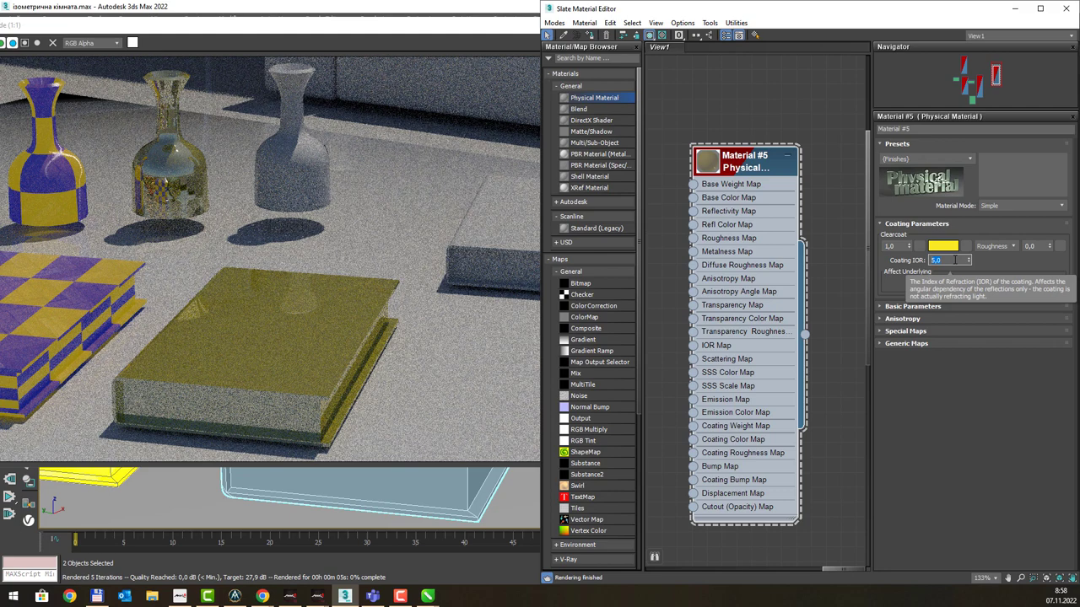
type("1")
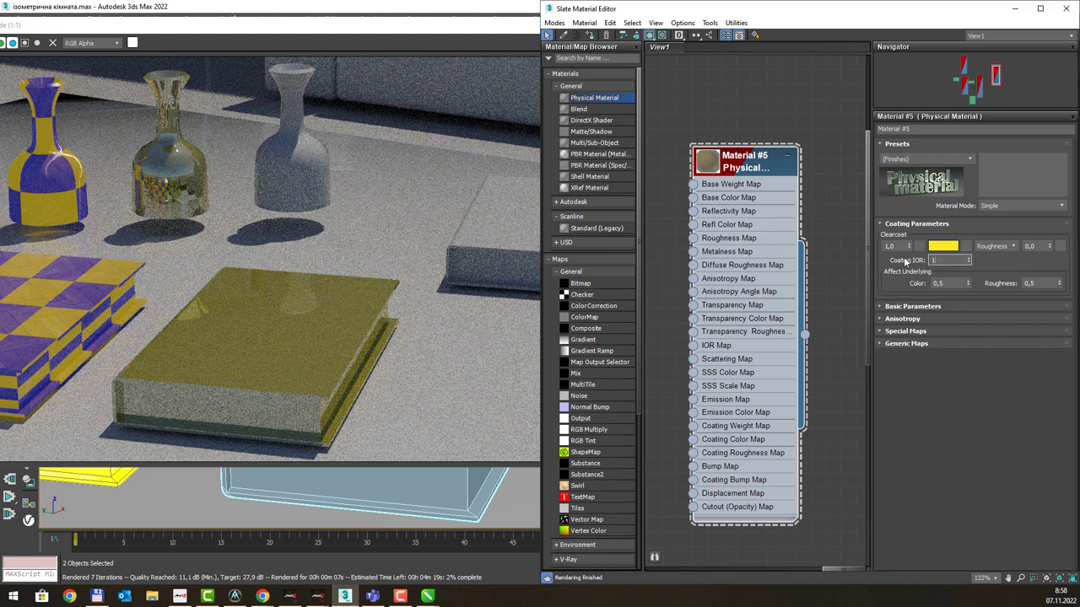
key("Return")
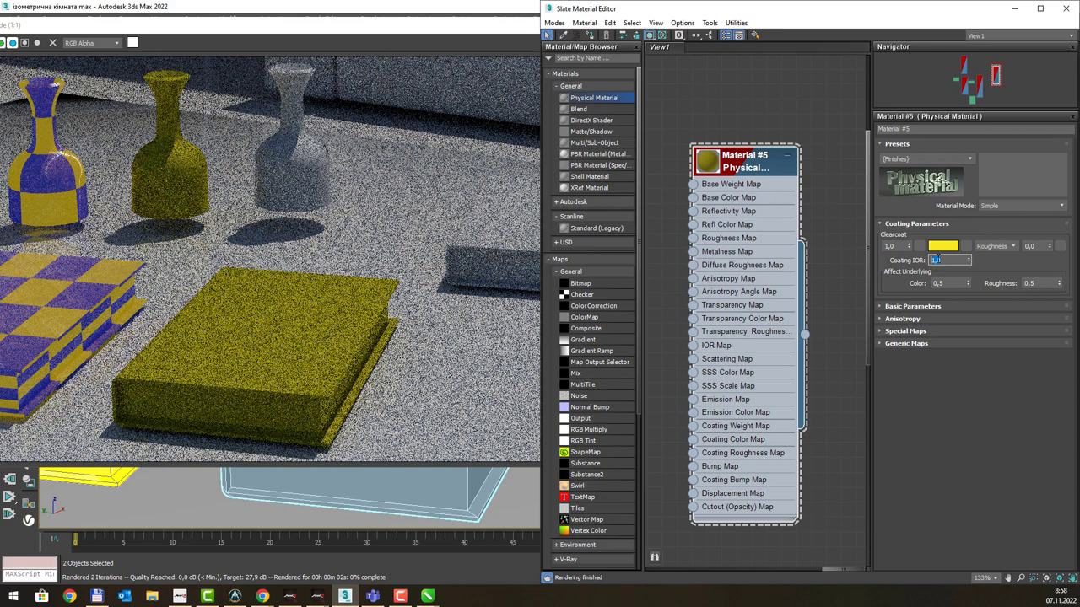
type("1,2")
key("Return")
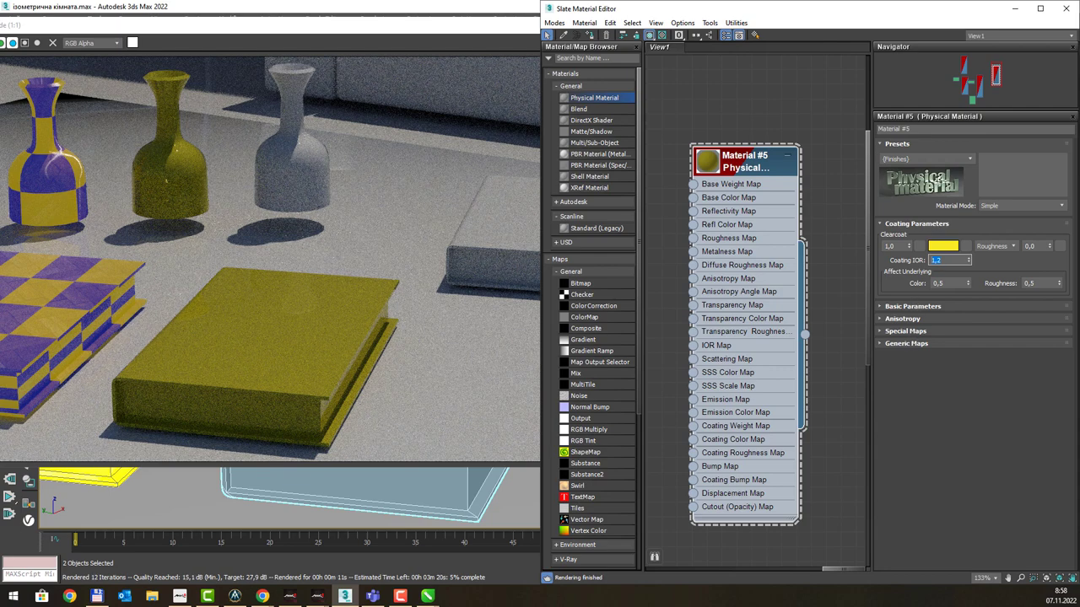
left_click(428, 596)
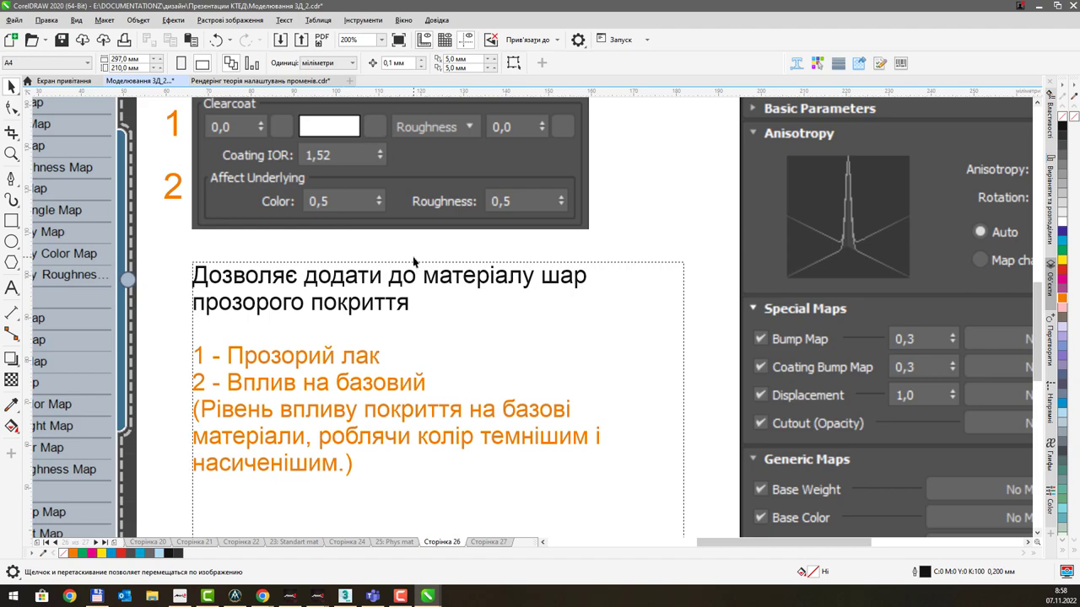
key("alt+Tab")
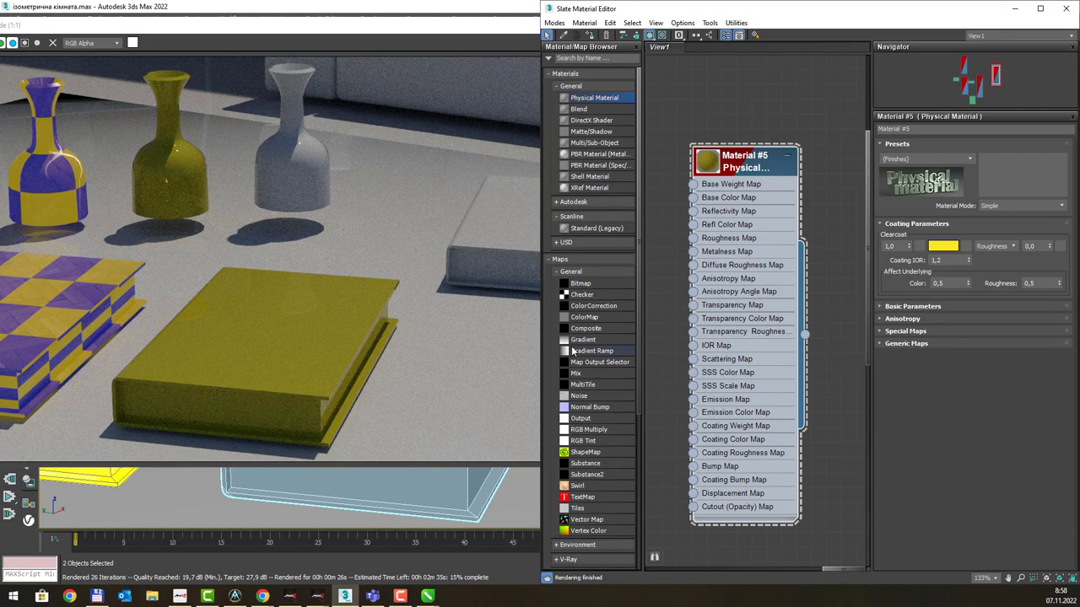
left_click(945, 284)
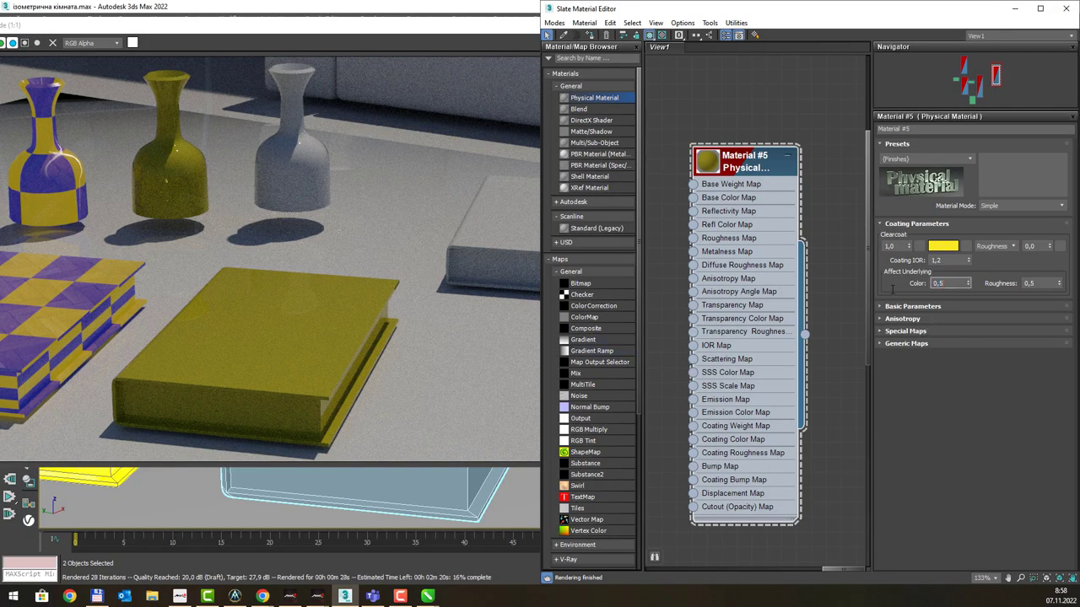
right_click(967, 283)
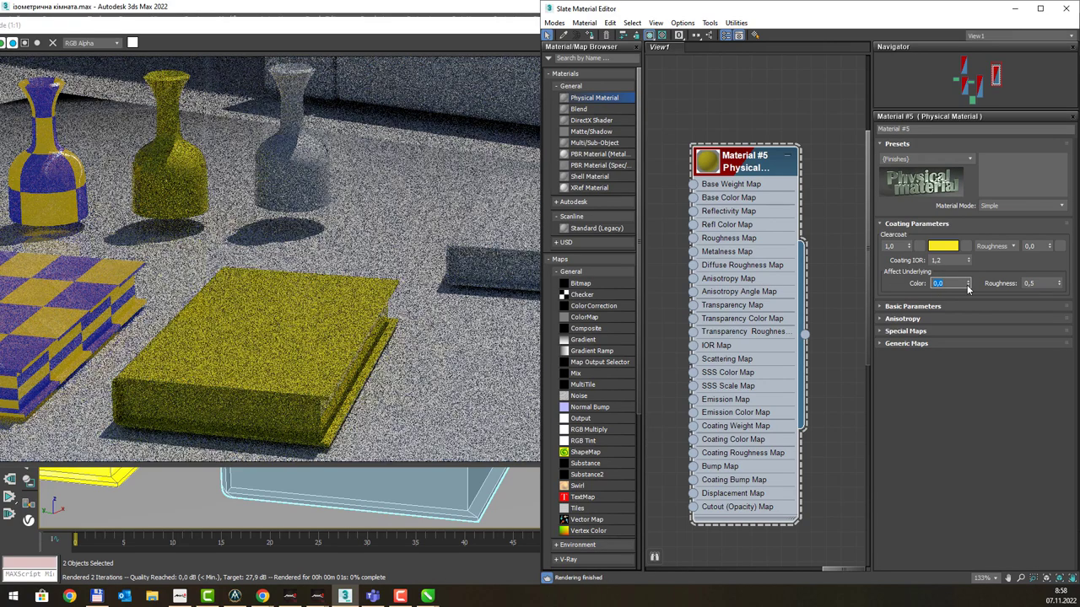
type("1")
key("Return")
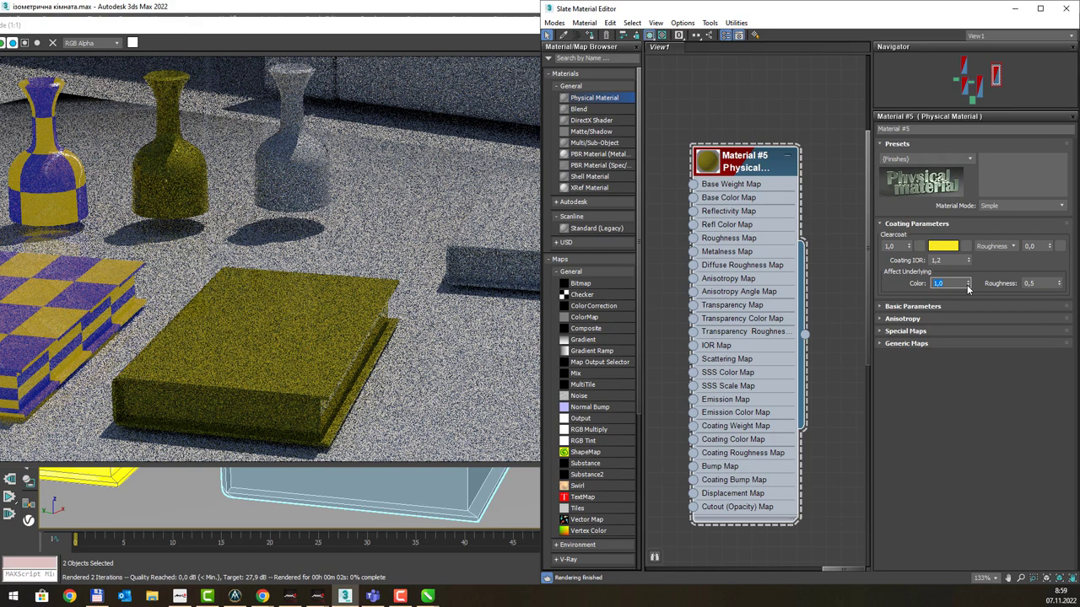
left_click(967, 286)
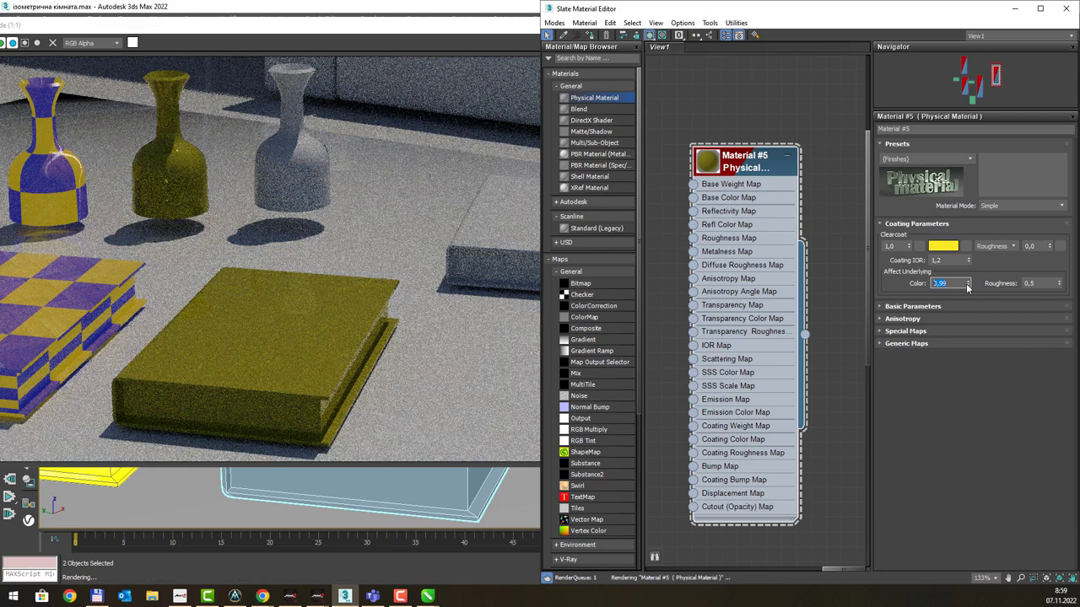
type("0,5")
key("Return")
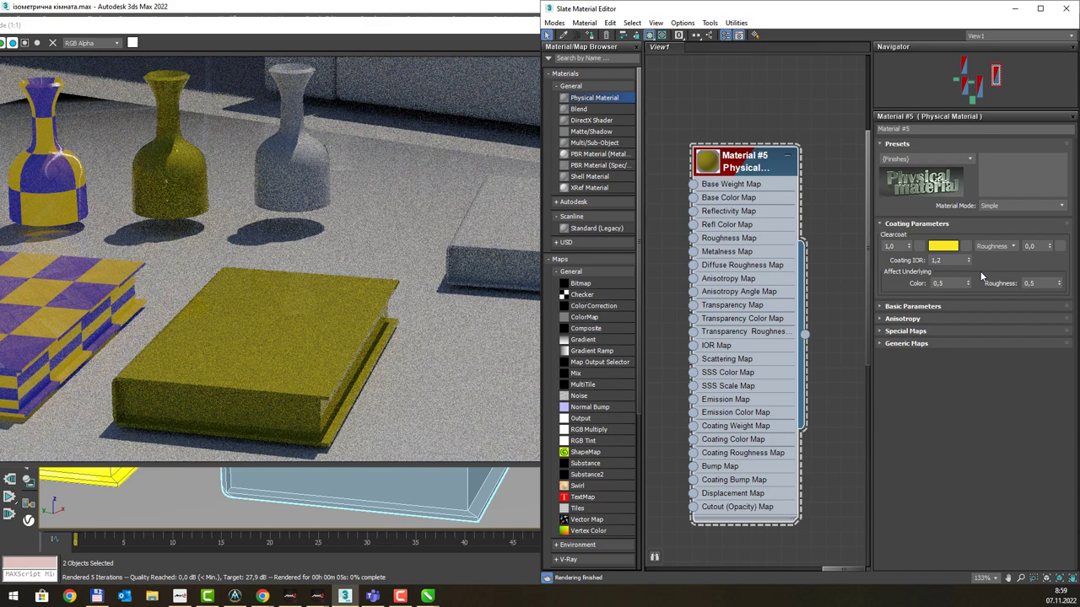
Step: With clearcoat temporarily at 0, make the base colour saturated blue, then restore clearcoat to 1,0
right_click(908, 246)
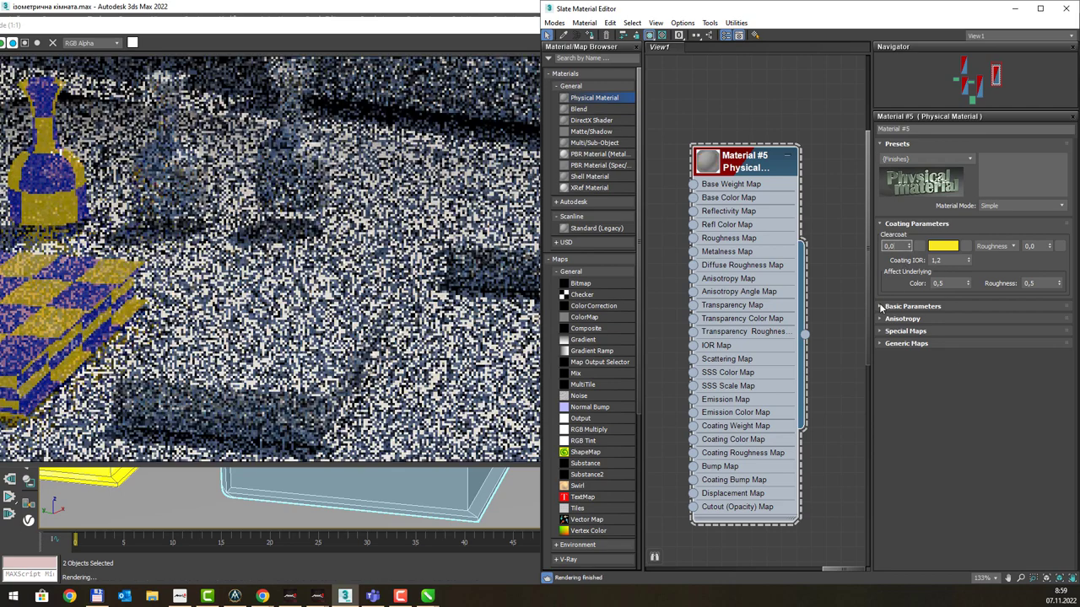
left_click(882, 307)
left_click(940, 329)
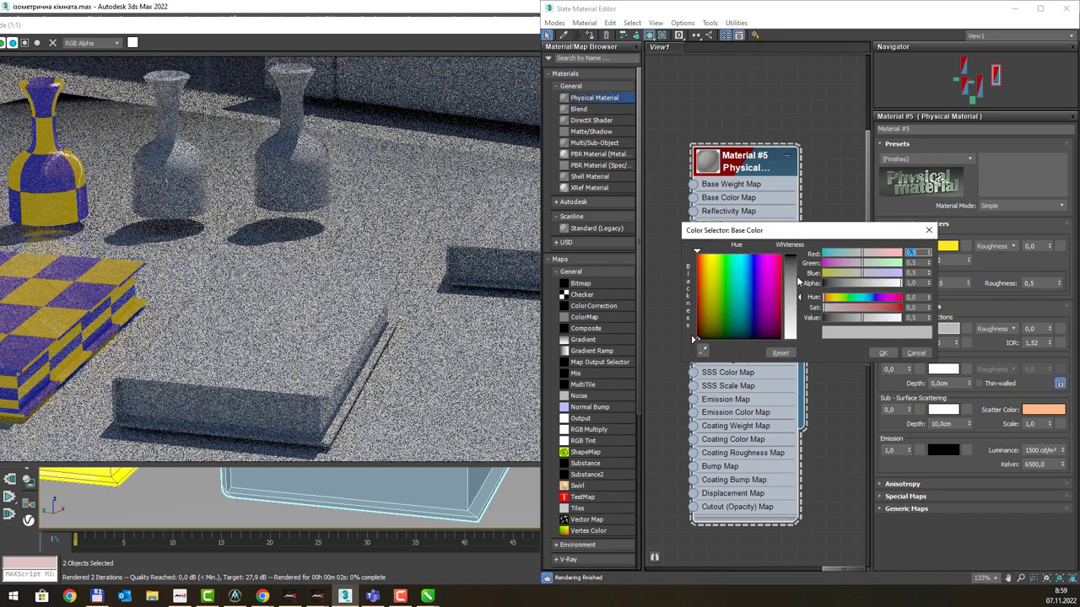
left_click(754, 265)
left_click_drag(793, 259, 793, 303)
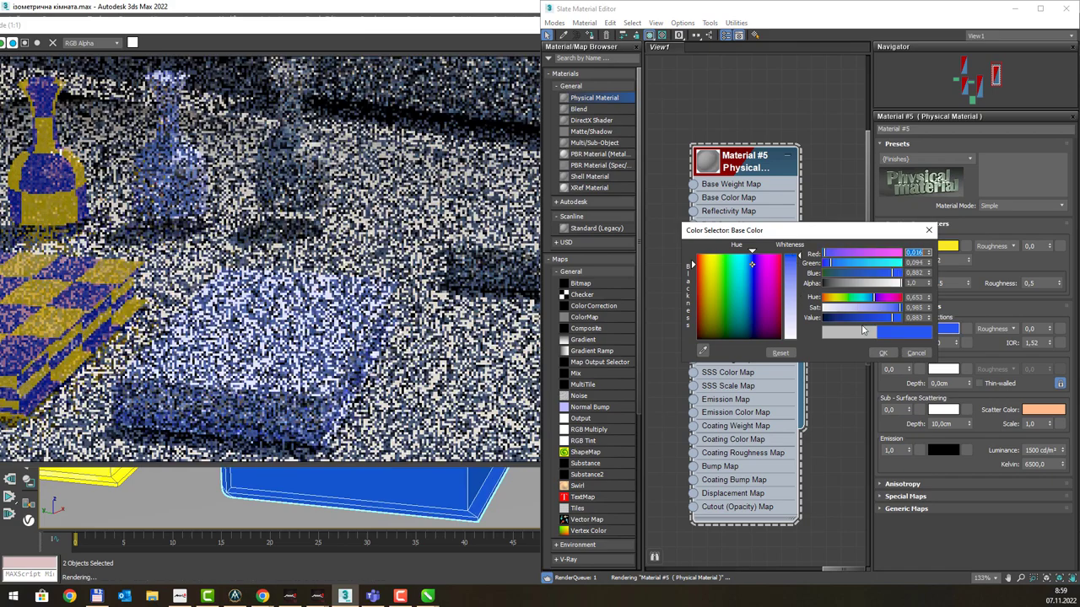
left_click(882, 353)
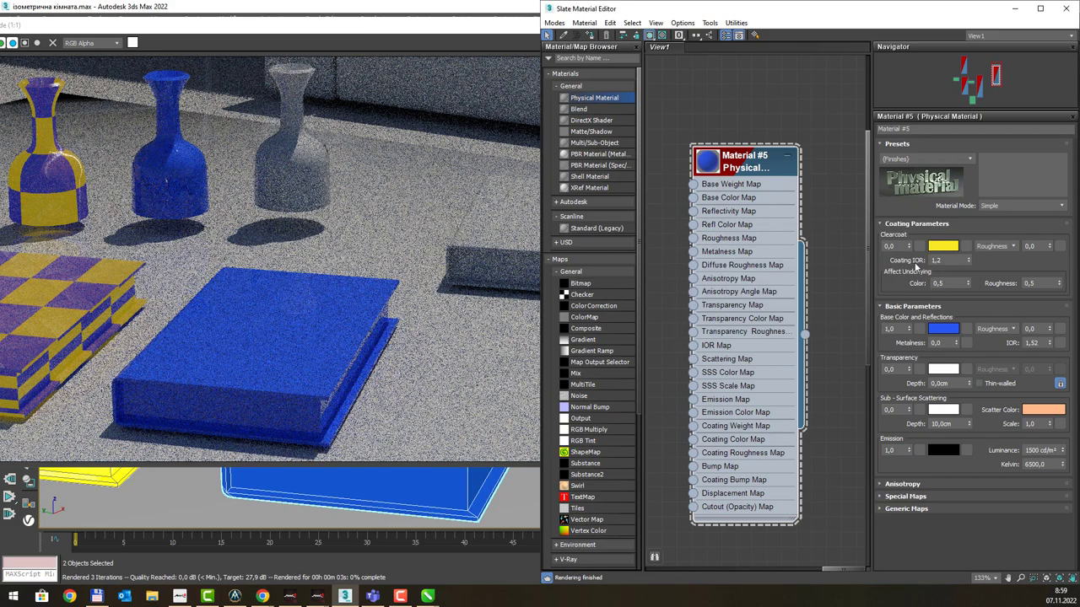
left_click_drag(908, 246, 911, 194)
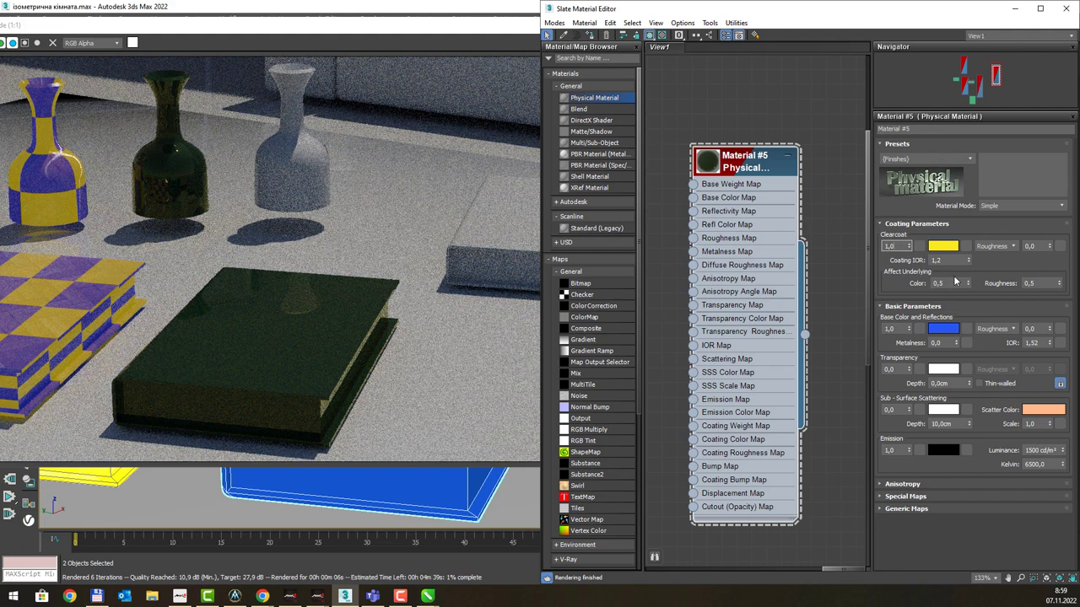
double_click(943, 283)
type("1")
key("Return")
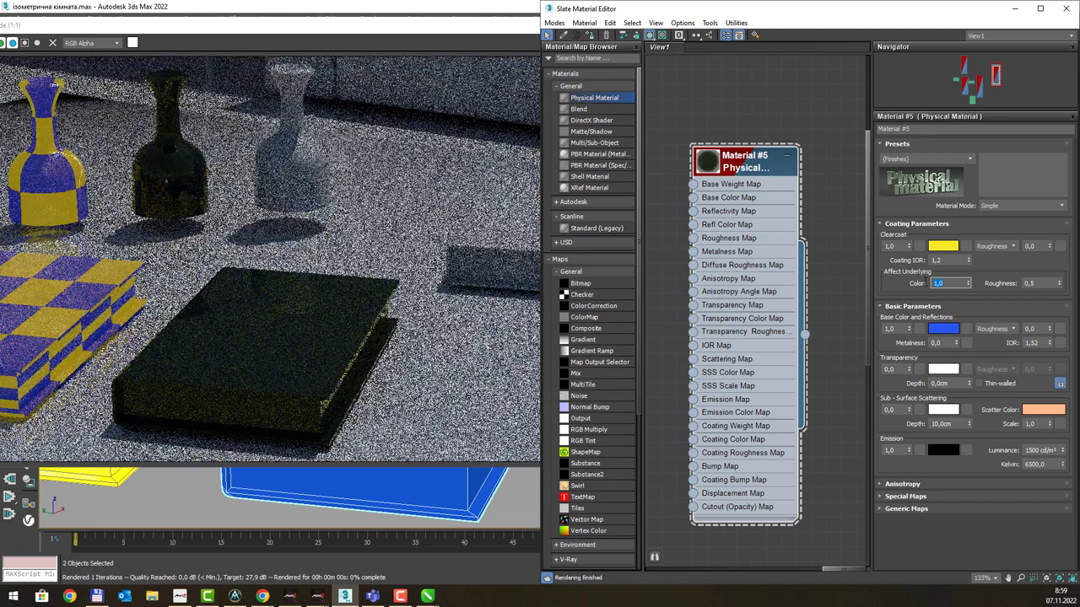
left_click(969, 287)
type("0,3")
key("Return")
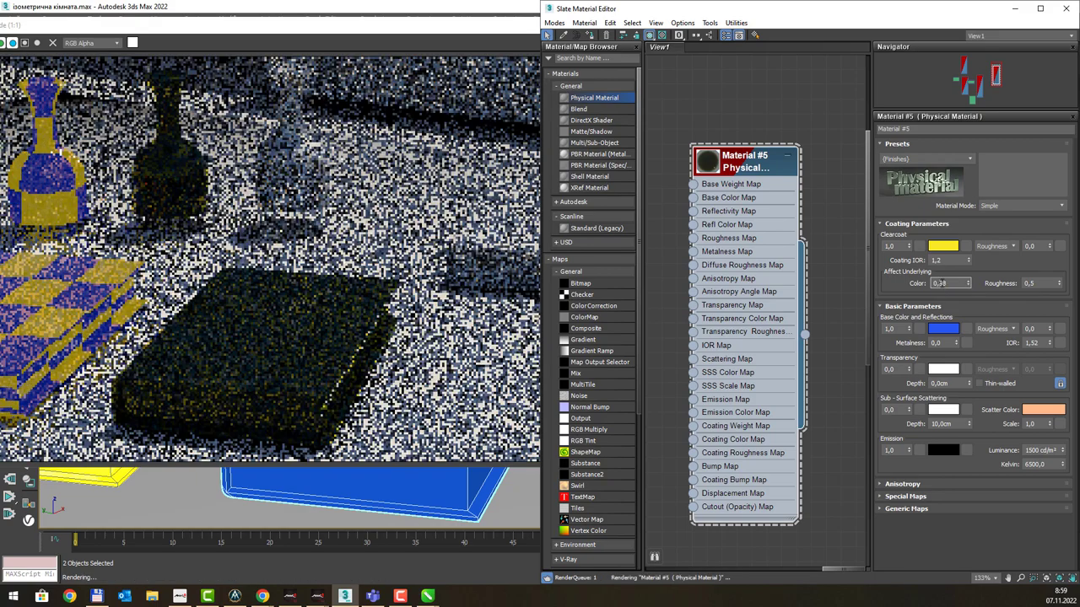
type("0,5")
key("Return")
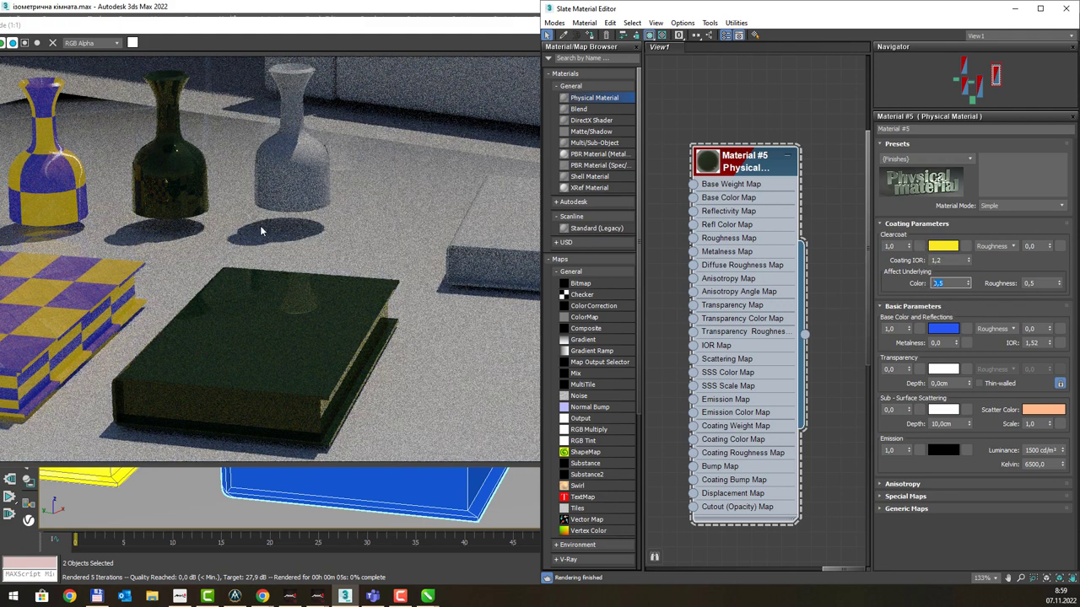
left_click(910, 331)
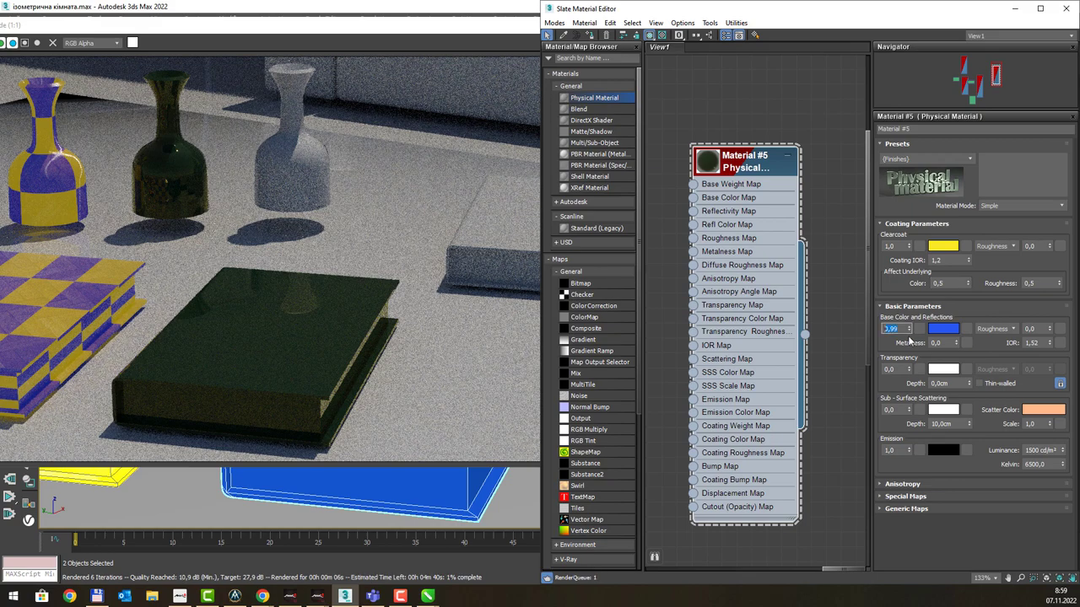
type("0,53")
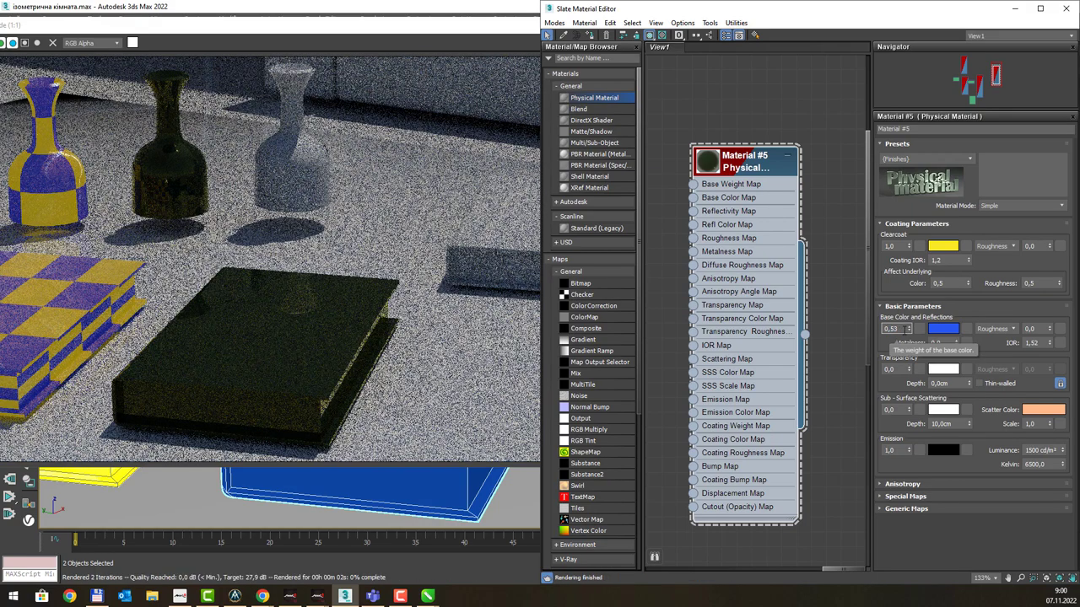
right_click(907, 330)
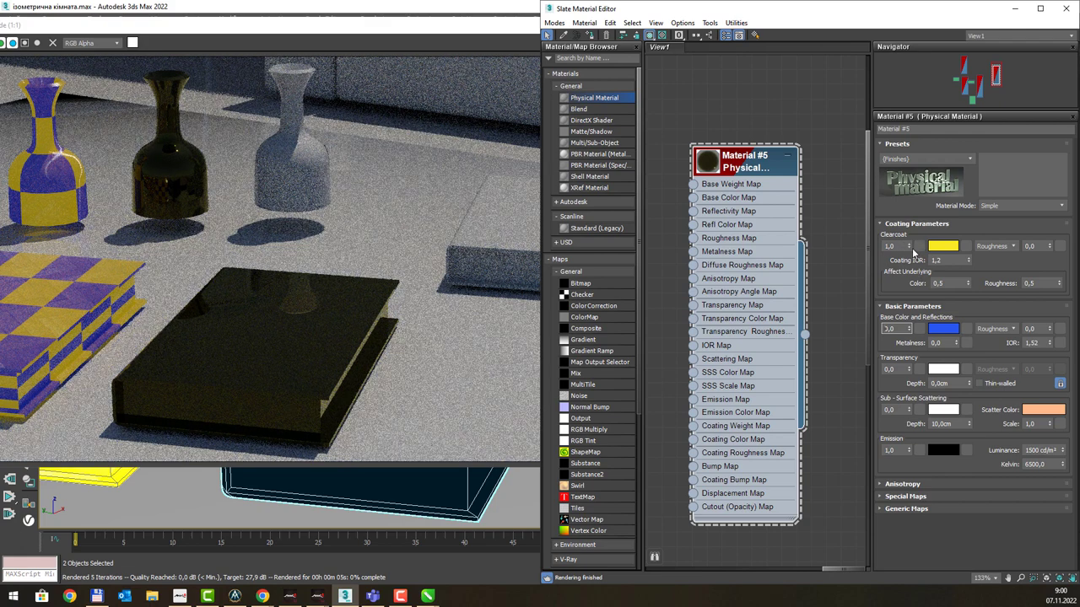
right_click(908, 329)
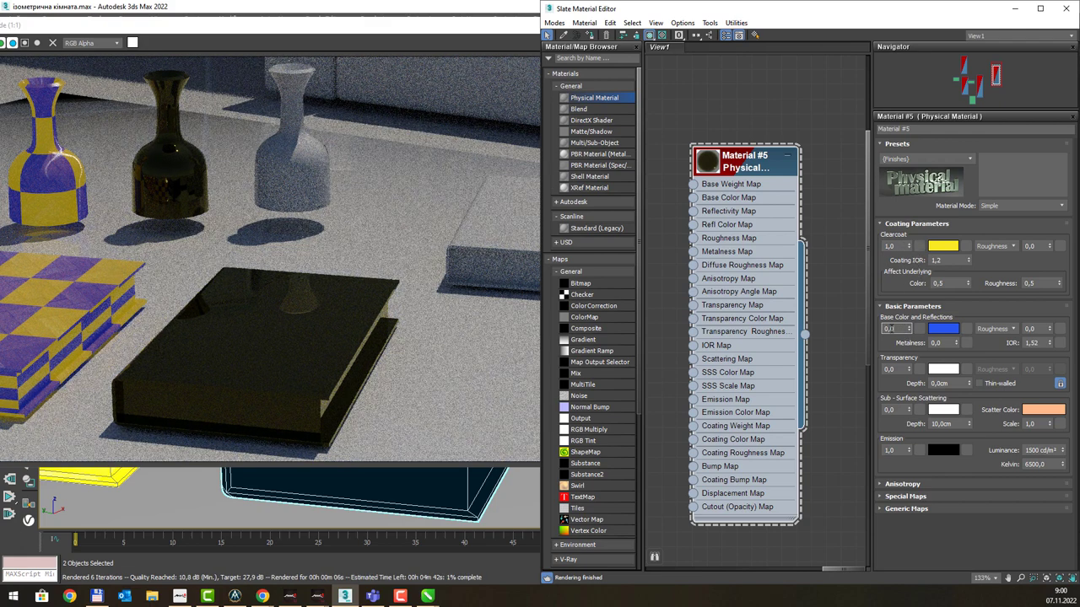
left_click(886, 329)
type("1")
key("Return")
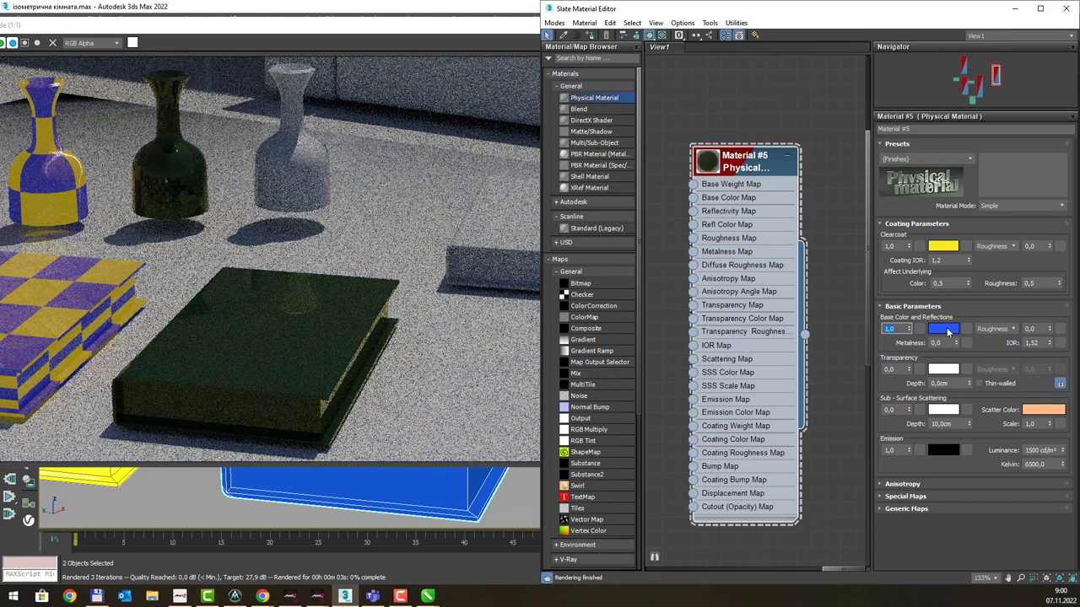
Step: Try a green base colour, then change Material #5's base colour to dark red
left_click(943, 328)
left_click(721, 270)
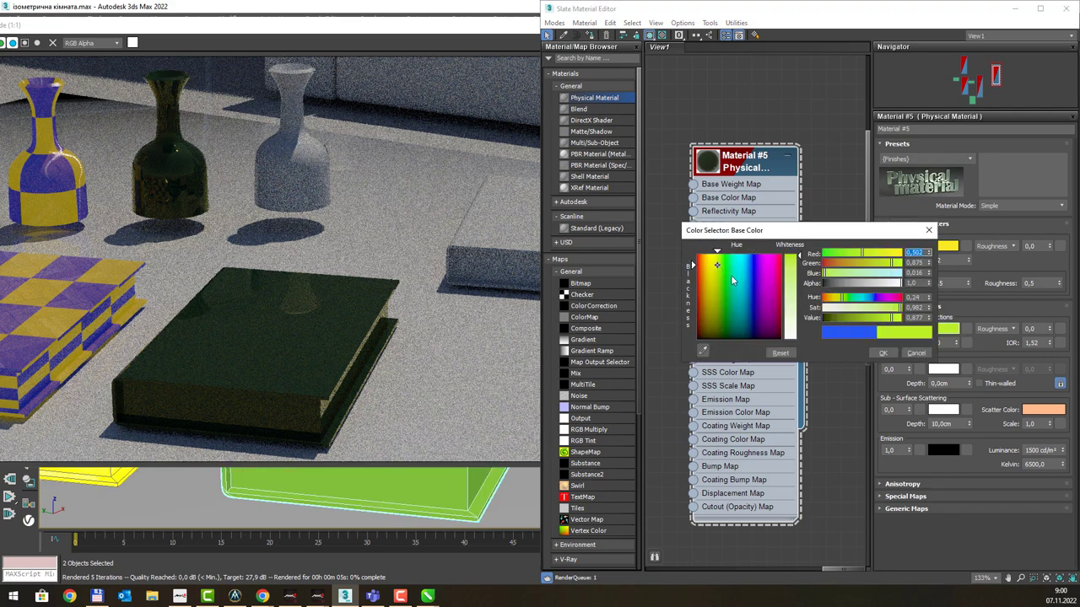
left_click(881, 352)
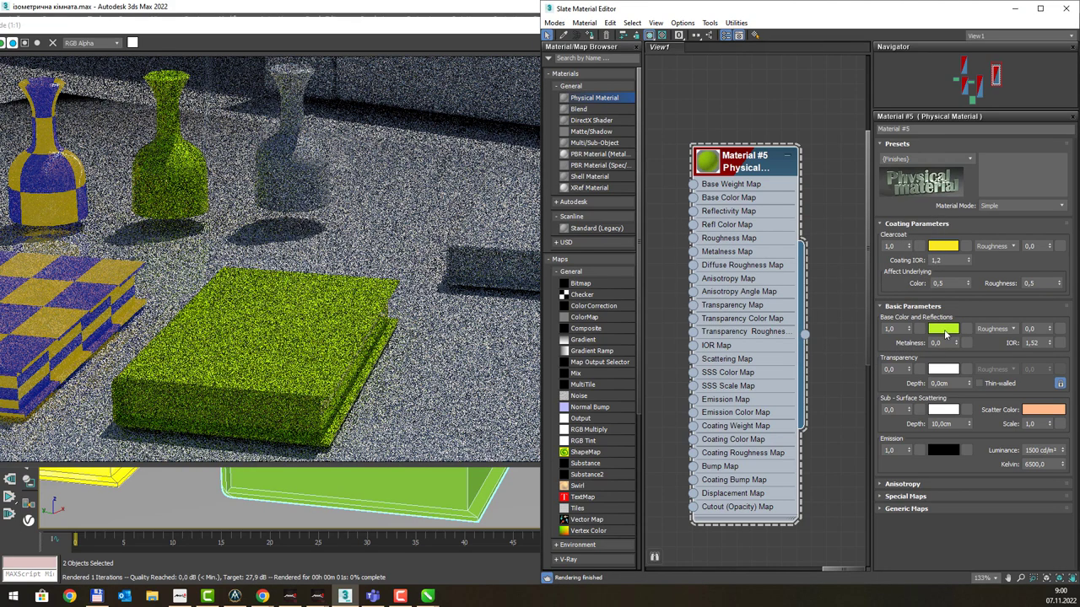
left_click(943, 328)
left_click_drag(736, 295, 698, 324)
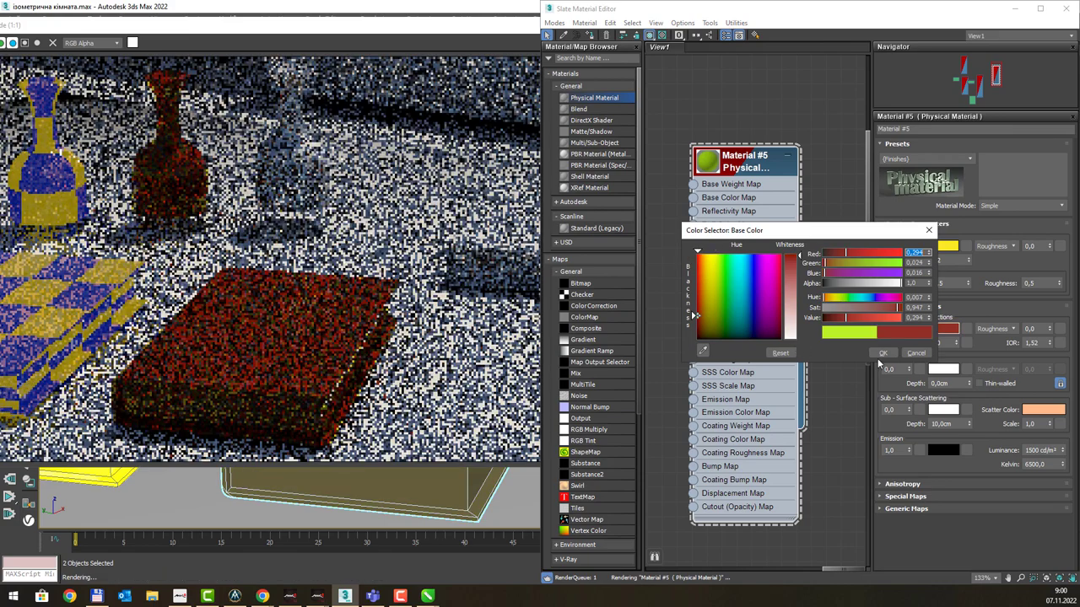
left_click(878, 354)
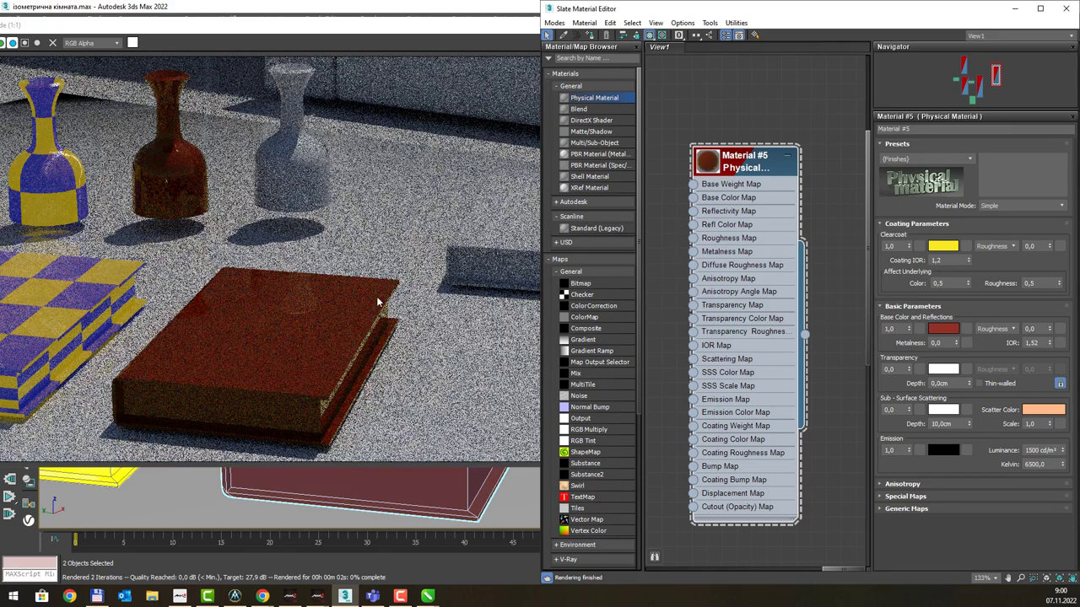
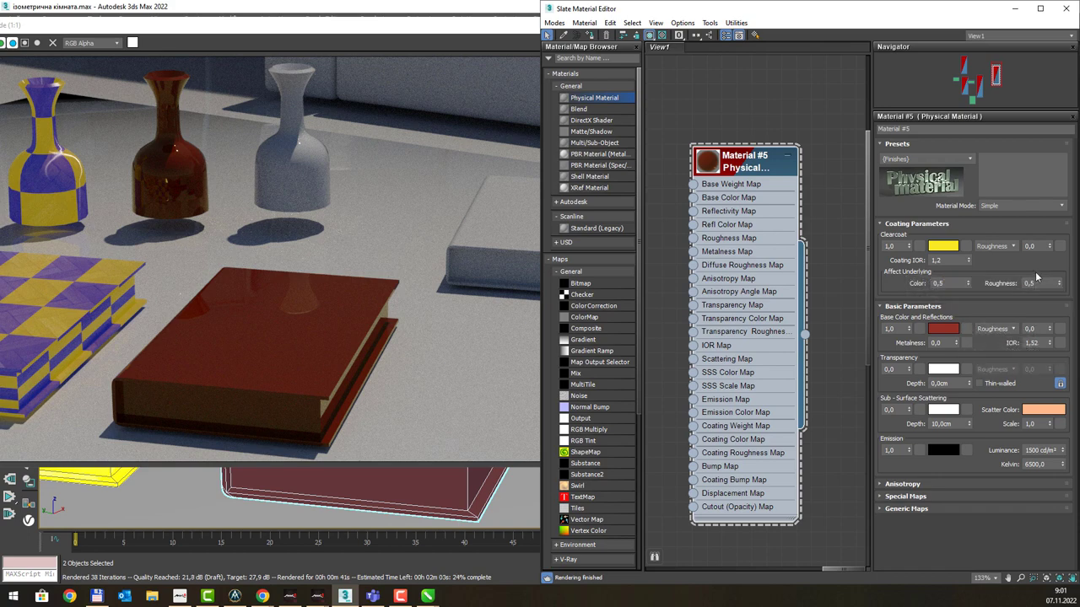
Step: Try a clearcoat roughness of 1,0, then return it to 0,0
left_click(1016, 245)
type("1")
key("Return")
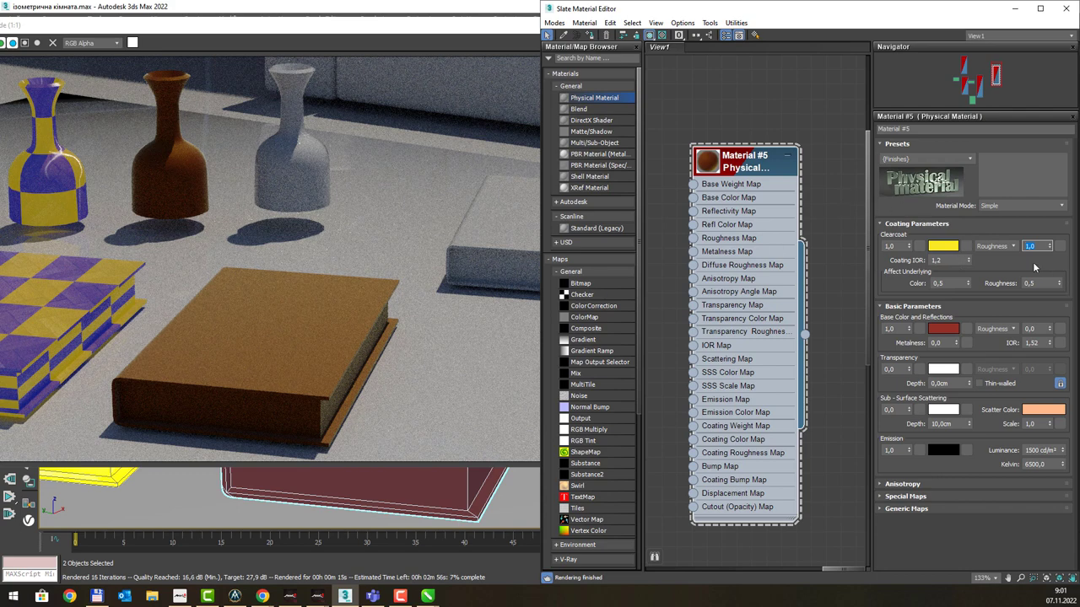
type("0")
key("Return")
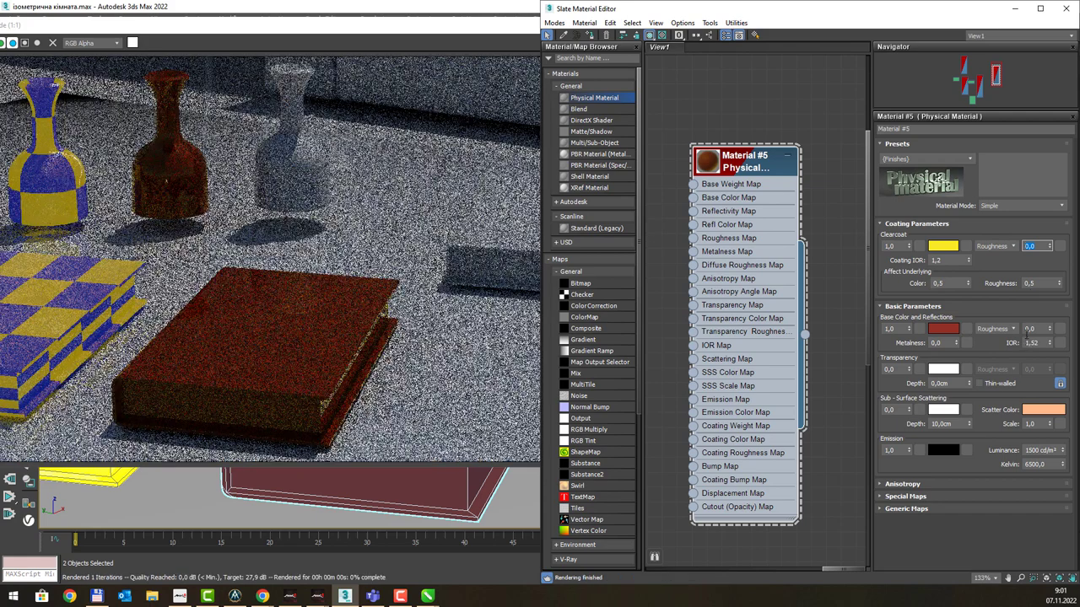
Step: Set the base roughness to 0,9, then settle on 1,0
left_click(1029, 329)
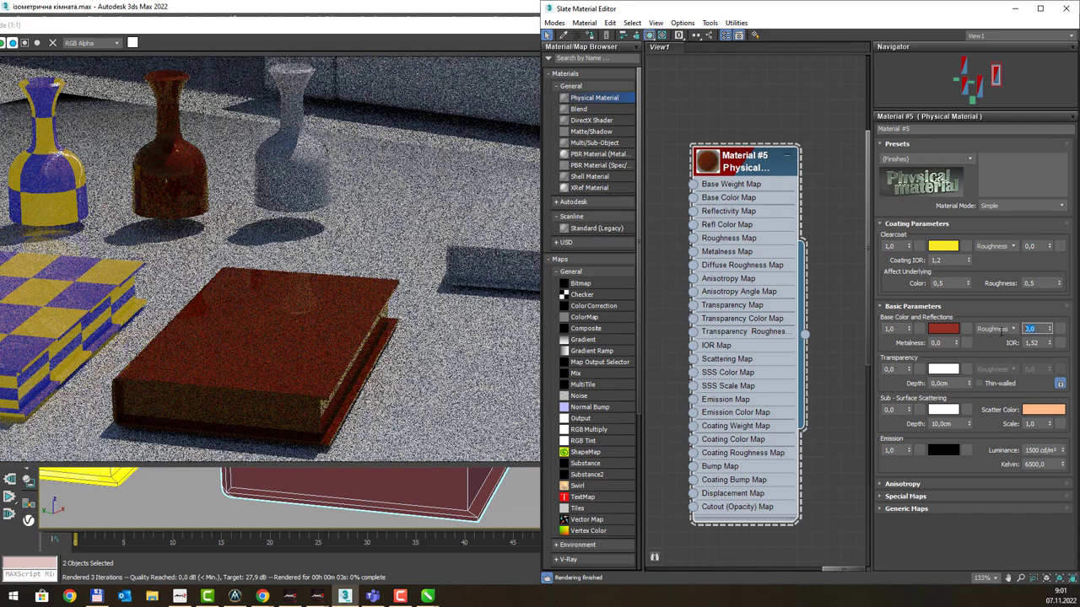
type("10,9")
key("Return")
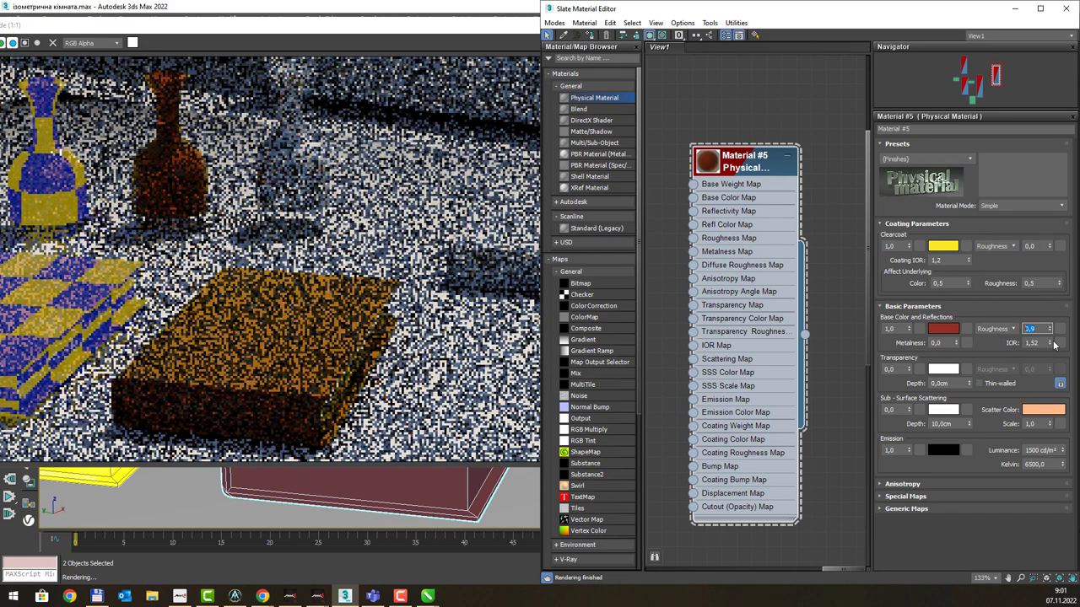
type("1")
key("Return")
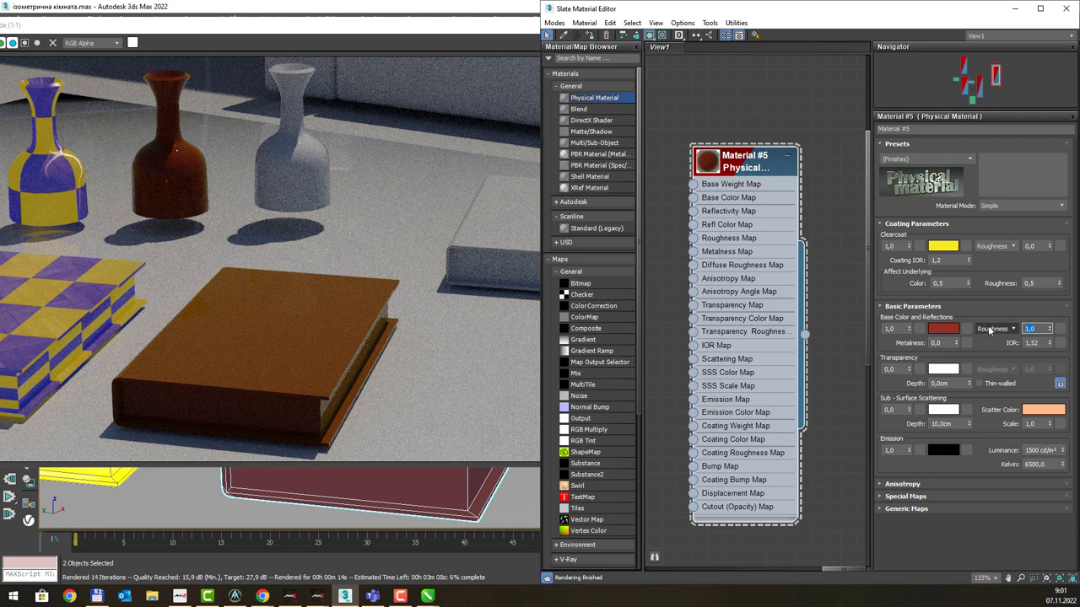
Step: Drop the base roughness to 0,0 and set the clearcoat roughness to 0,5
type("0")
key("Return")
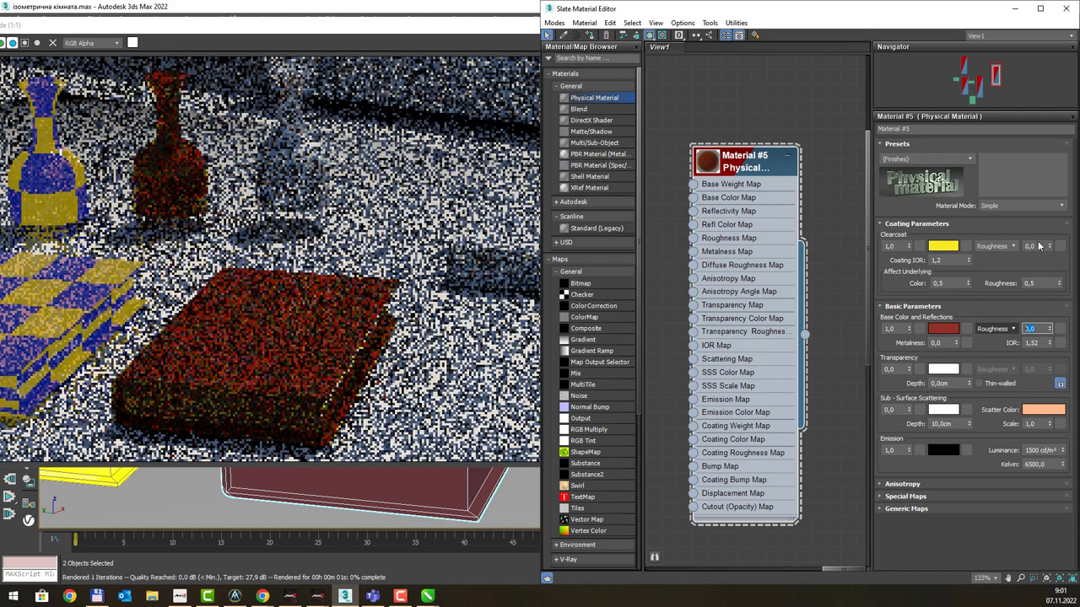
left_click(1031, 245)
type("1")
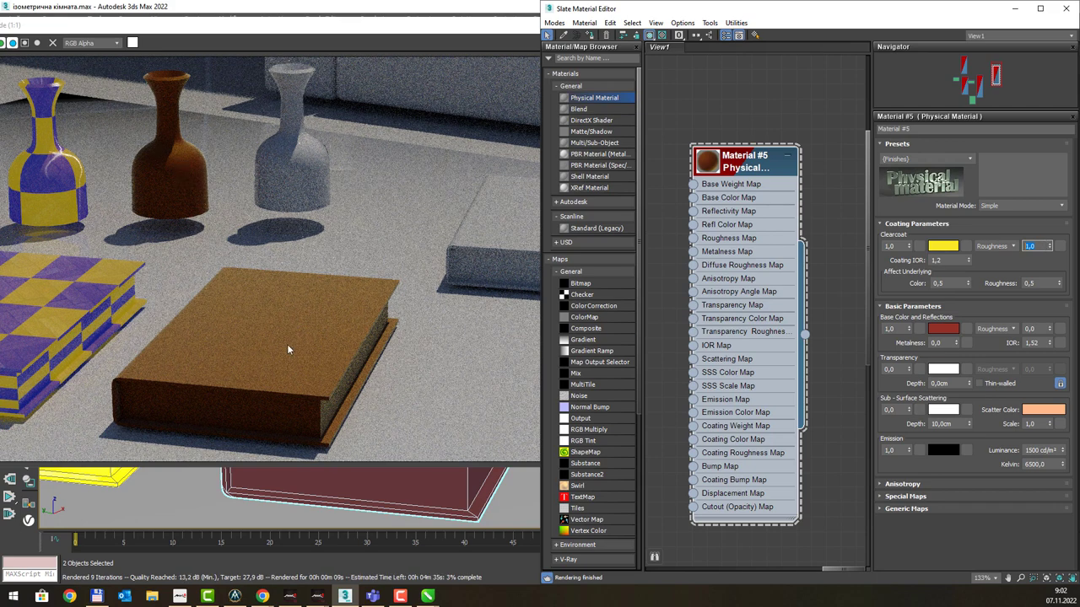
left_click(1037, 328)
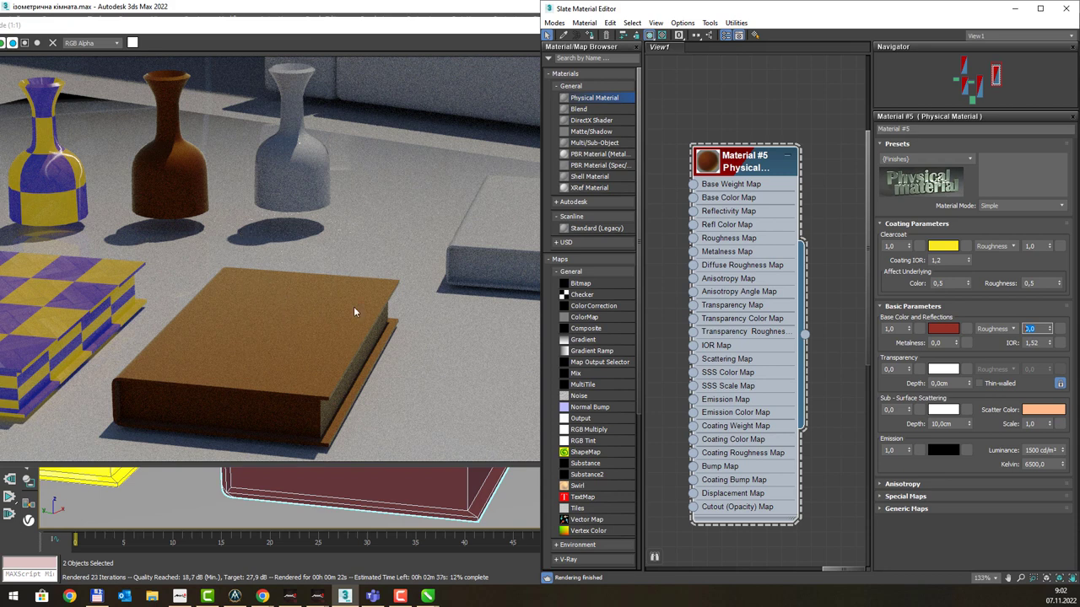
left_click(1034, 246)
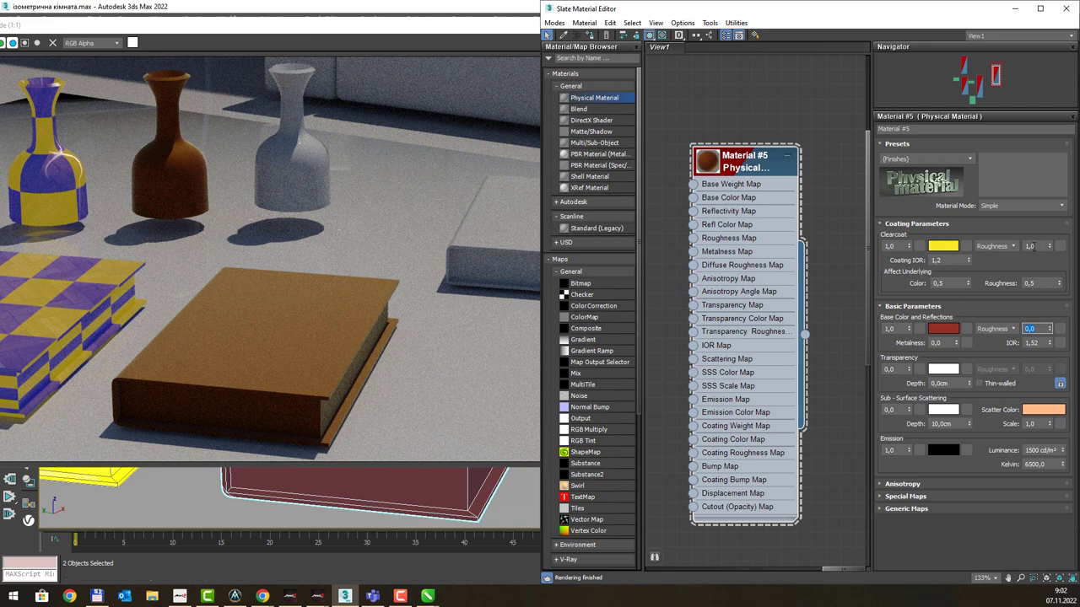
left_click(1050, 249)
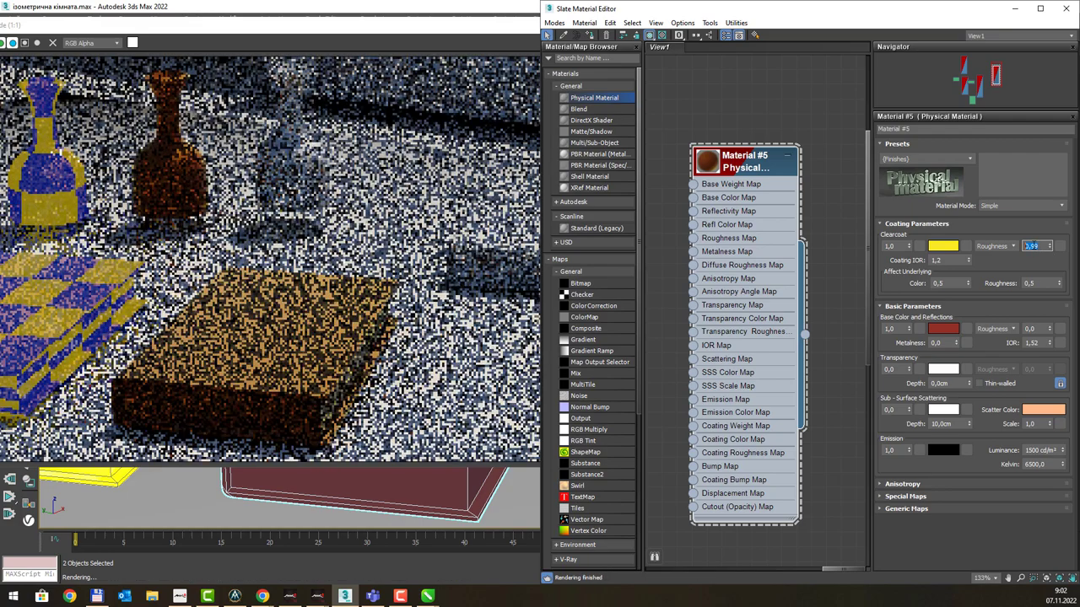
type("0,5")
key("Return")
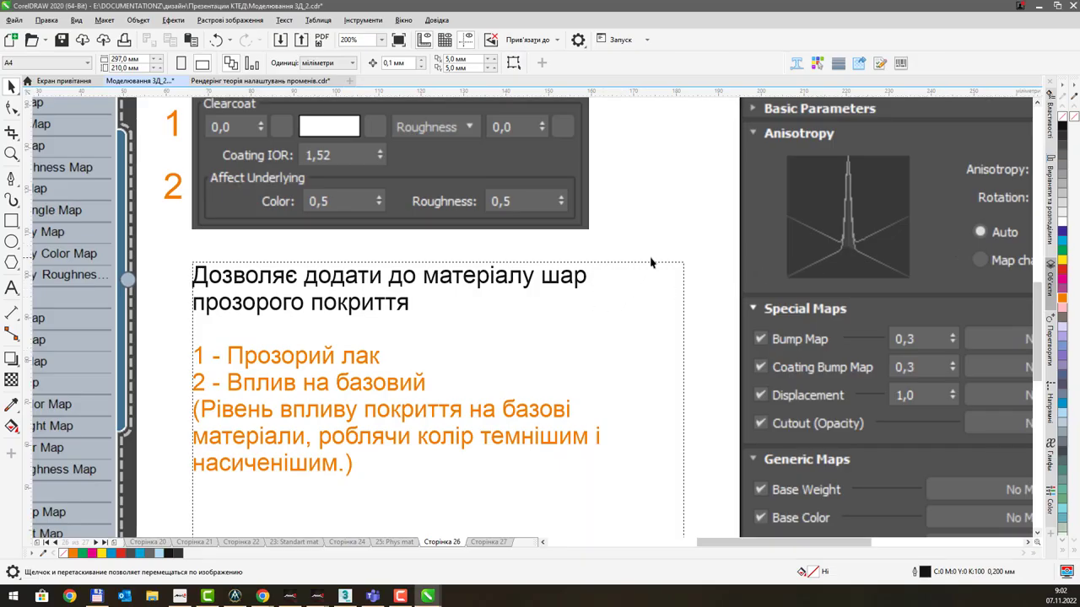
Step: Pan and zoom out to show the full coating-settings slide, then return to 3ds Max
left_click_drag(652, 260, 639, 265)
scroll(638, 266, "down", 3)
scroll(555, 289, "up", 3)
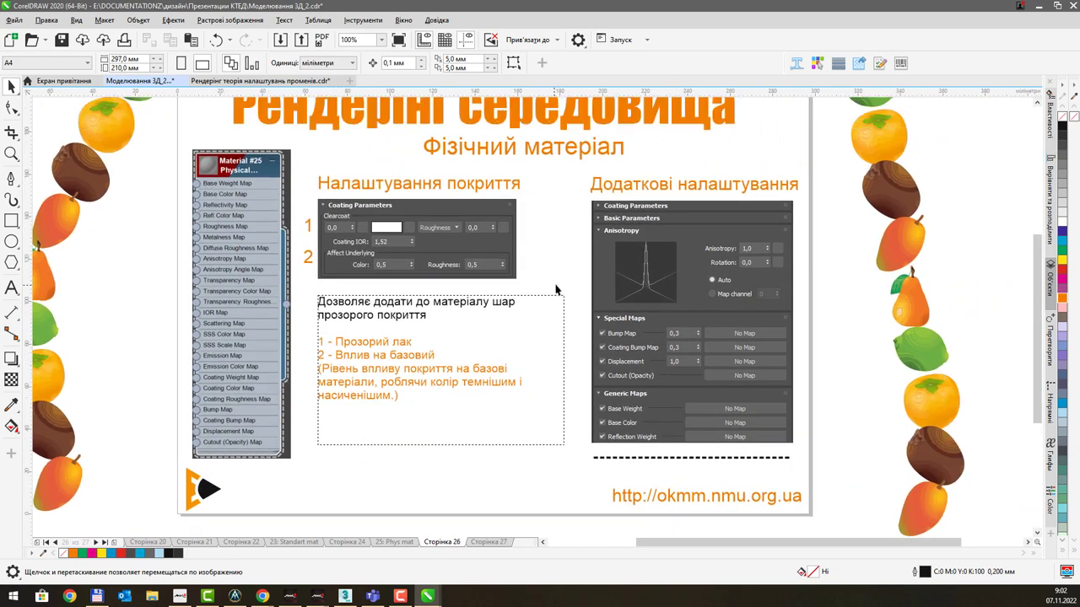
mouse_move(555, 289)
left_mouse_down()
mouse_move(546, 275)
mouse_move(590, 295)
left_mouse_up()
scroll(546, 275, "down", 2)
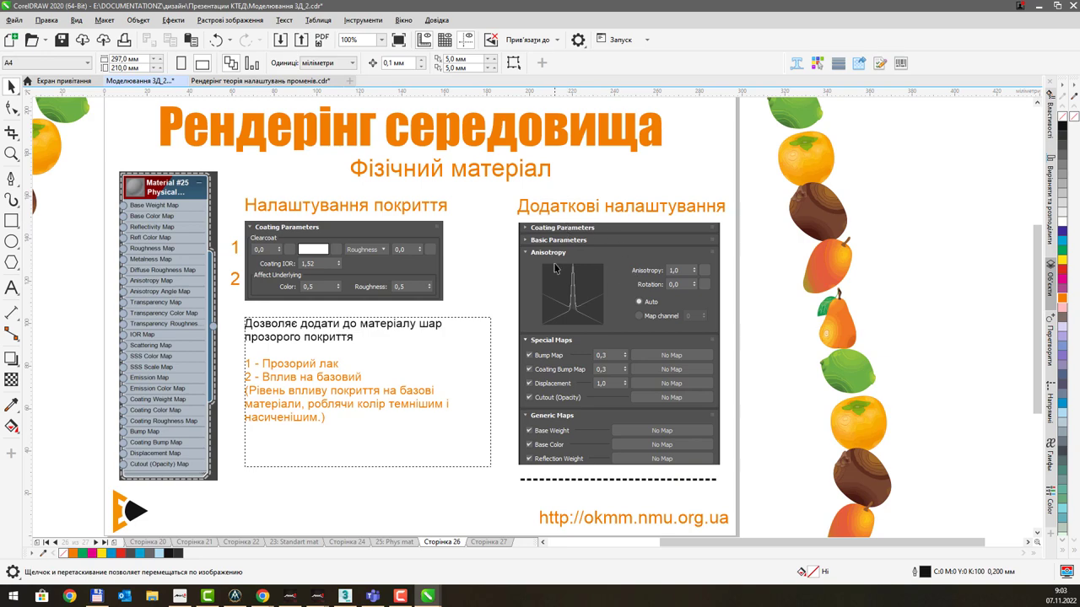
key("alt+Tab")
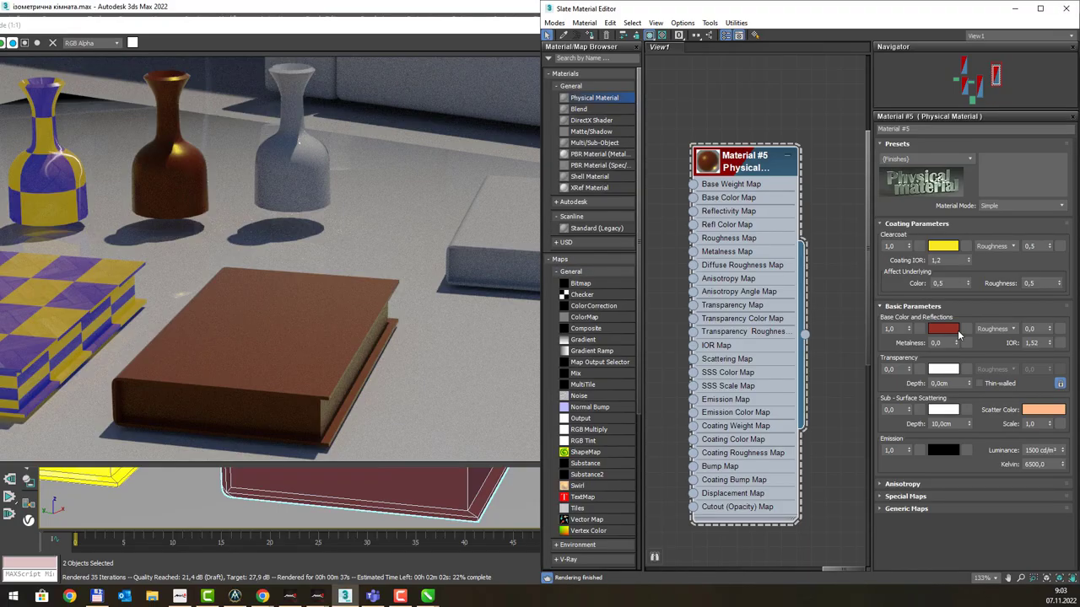
Step: Collapse the Coating and Basic Parameters rollouts and expand Anisotropy
left_click(880, 225)
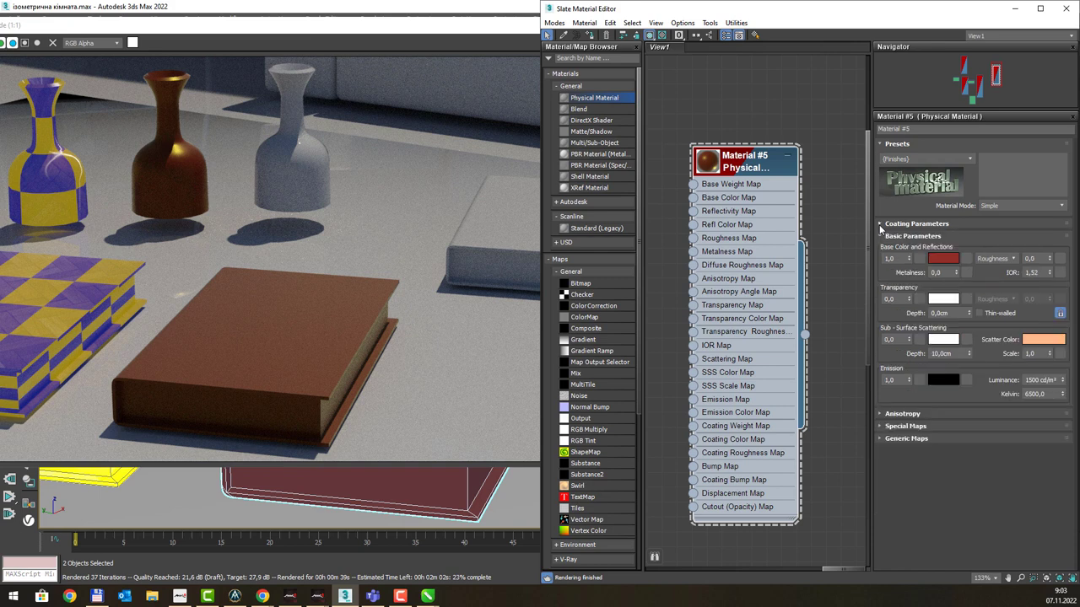
left_click(882, 239)
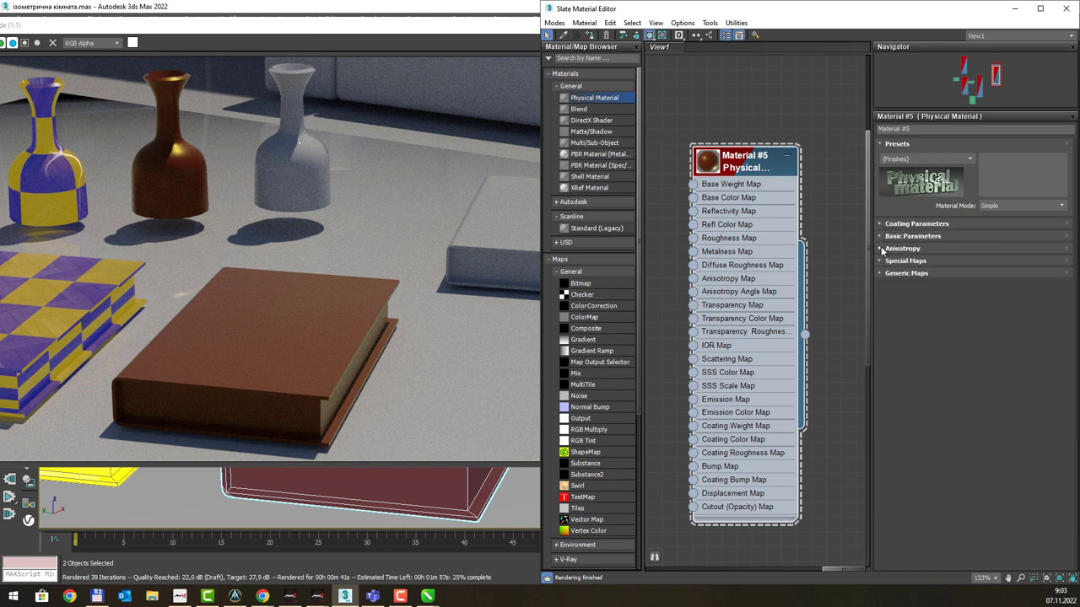
left_click(883, 248)
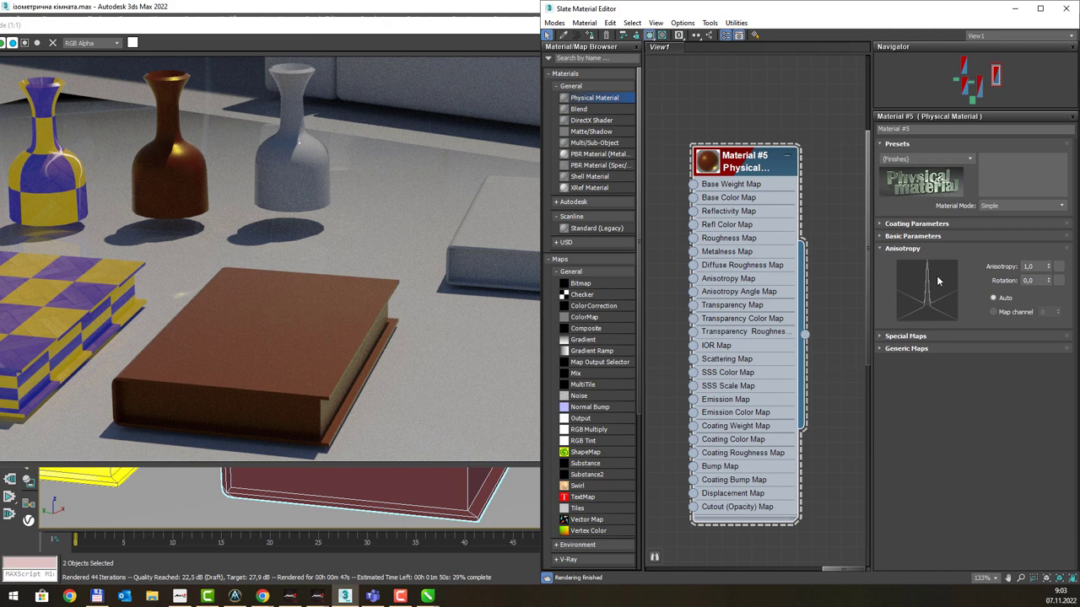
Step: Try anisotropy rotation values of 1,0, 0,56 and 0,4
double_click(1026, 280)
type("1")
key("Return")
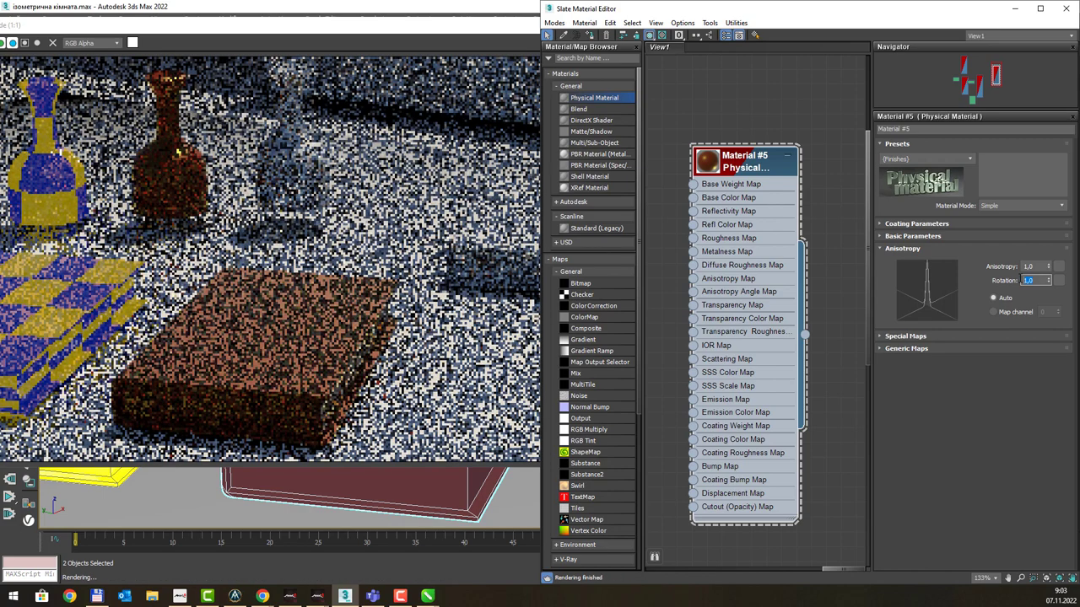
left_click(1048, 284)
type("0,56")
key("Return")
type("0,4")
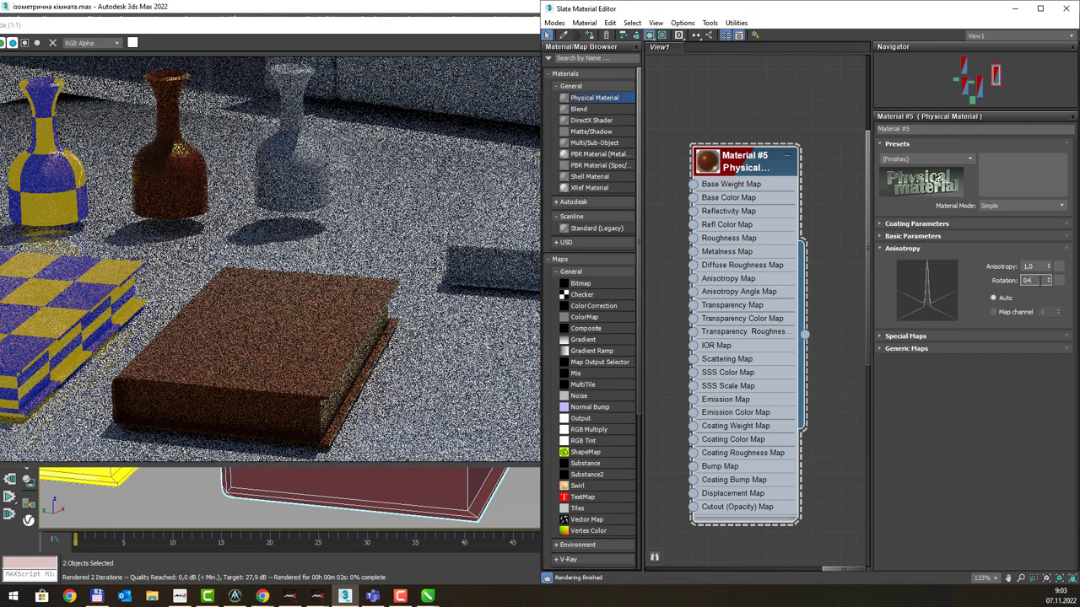
key("Return")
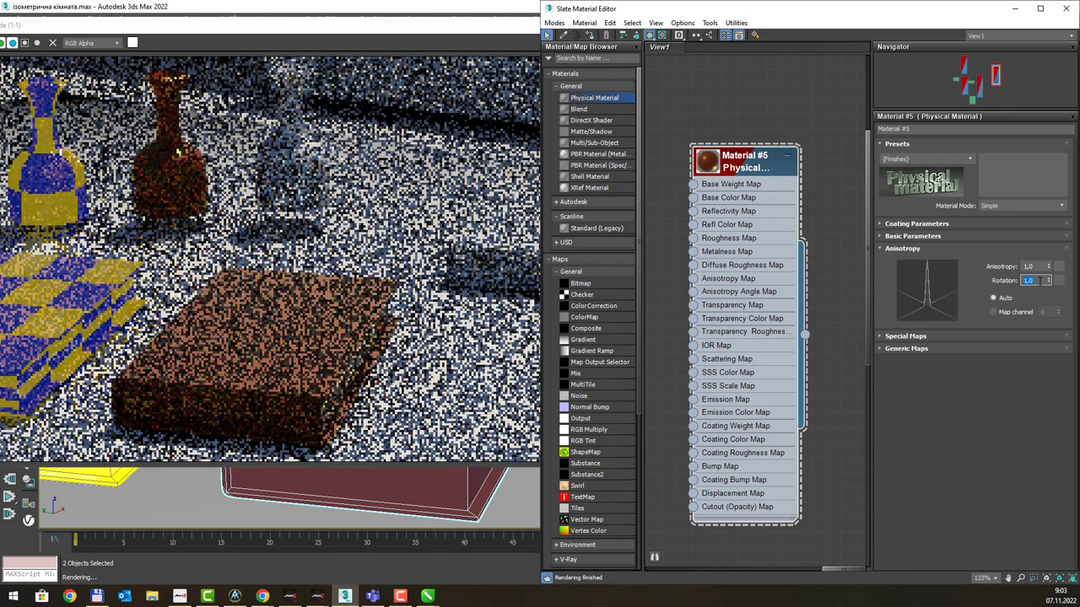
Step: Reset the anisotropy rotation to 0,0, then set it to 0,5
right_click(1048, 286)
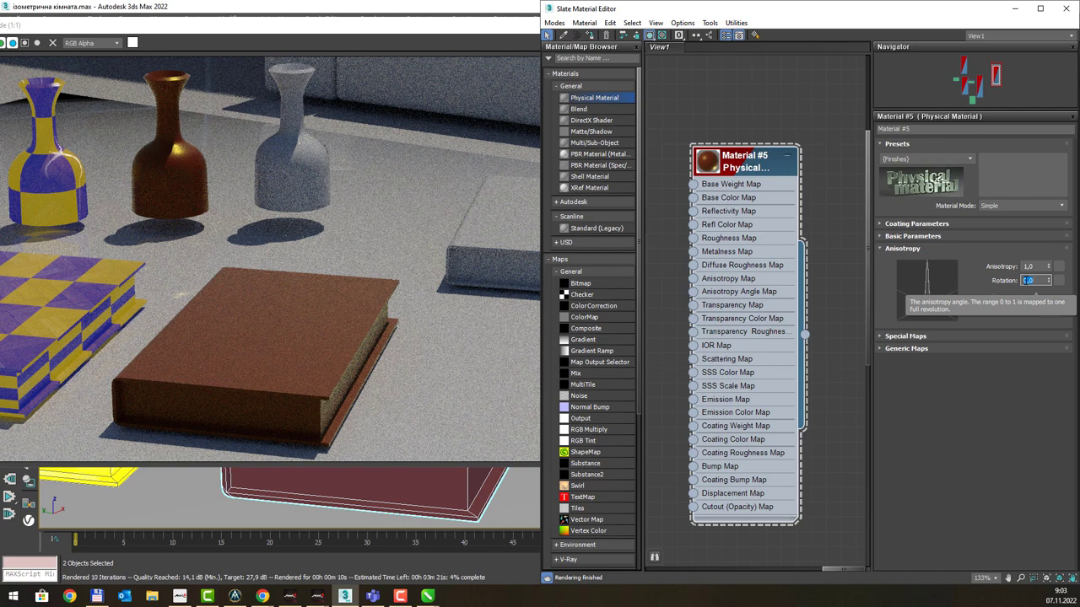
left_click(1028, 280)
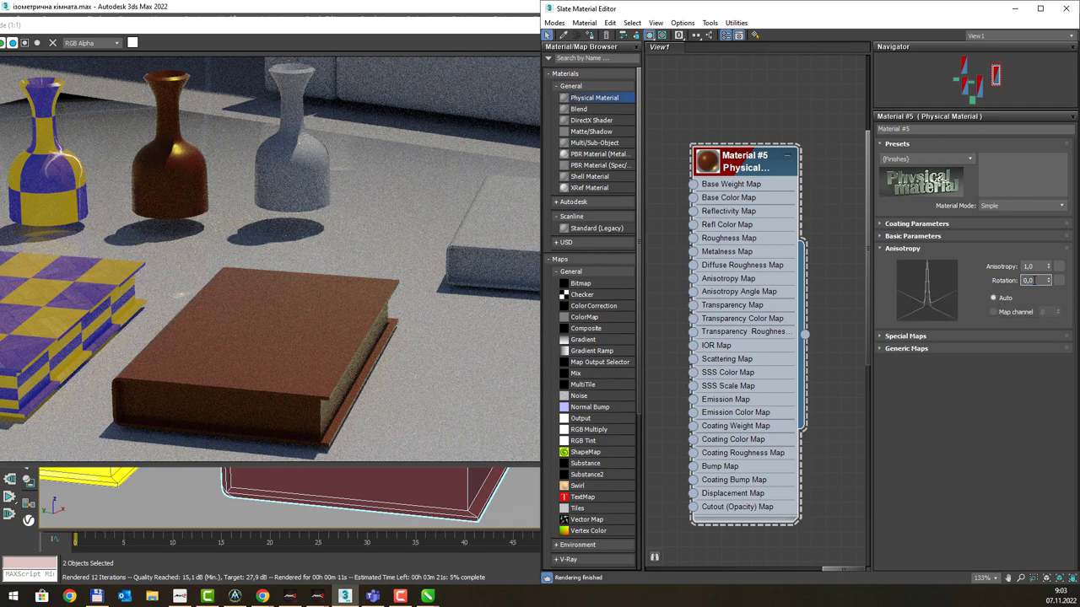
key("BackSpace")
type("5")
key("Return")
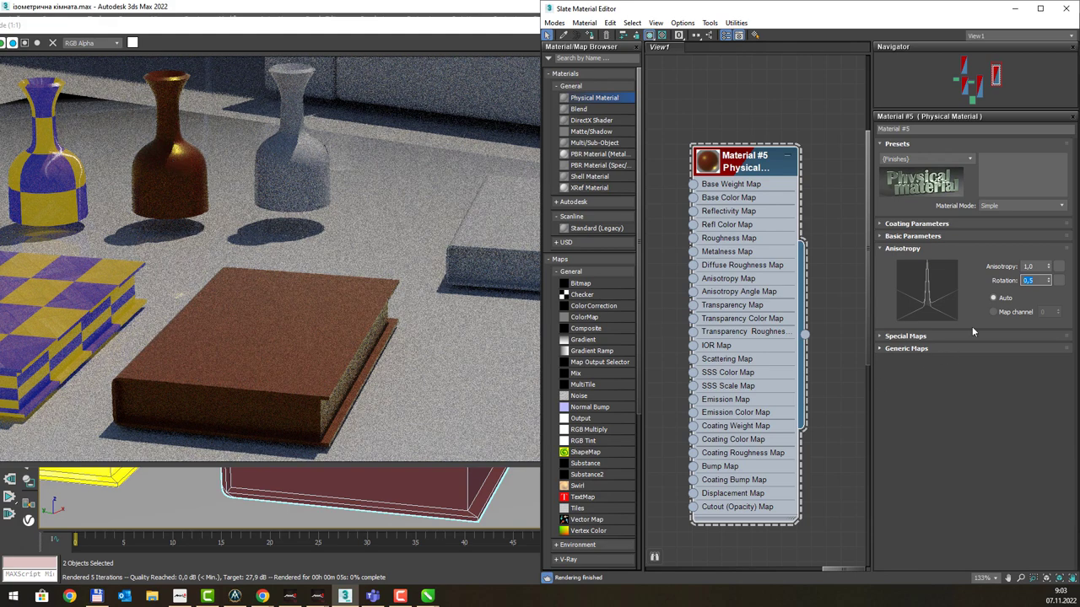
Step: Raise the anisotropy amount to 100,0
mouse_move(1051, 269)
left_mouse_down()
mouse_move(1063, 173)
mouse_move(1050, 208)
left_mouse_up()
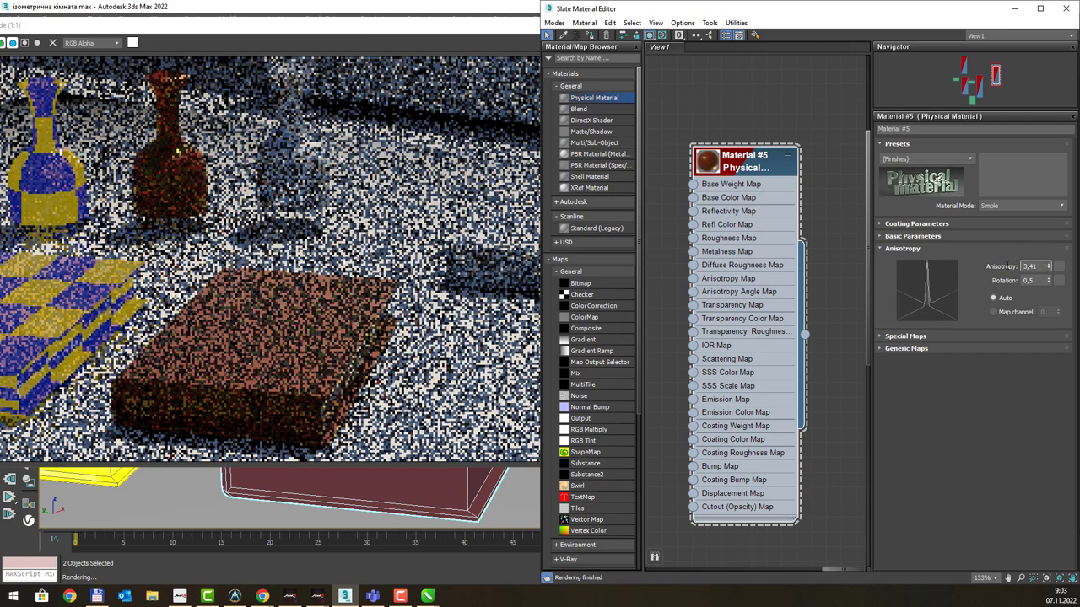
type("100")
key("Return")
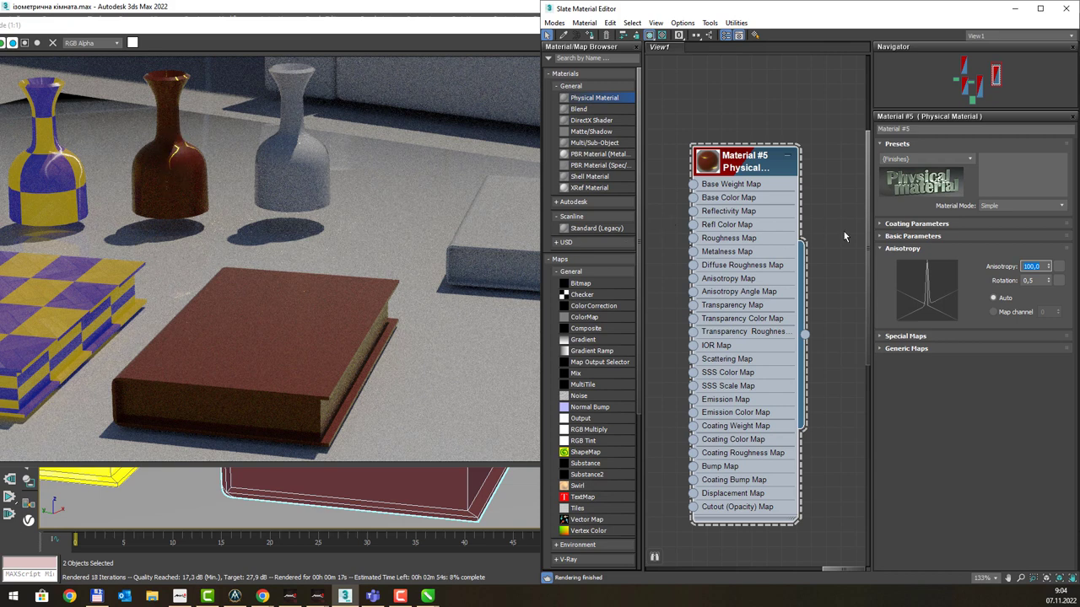
Step: Reset anisotropy to its minimum, then try values 1,0, 33,0 and 36,0
right_click(1049, 270)
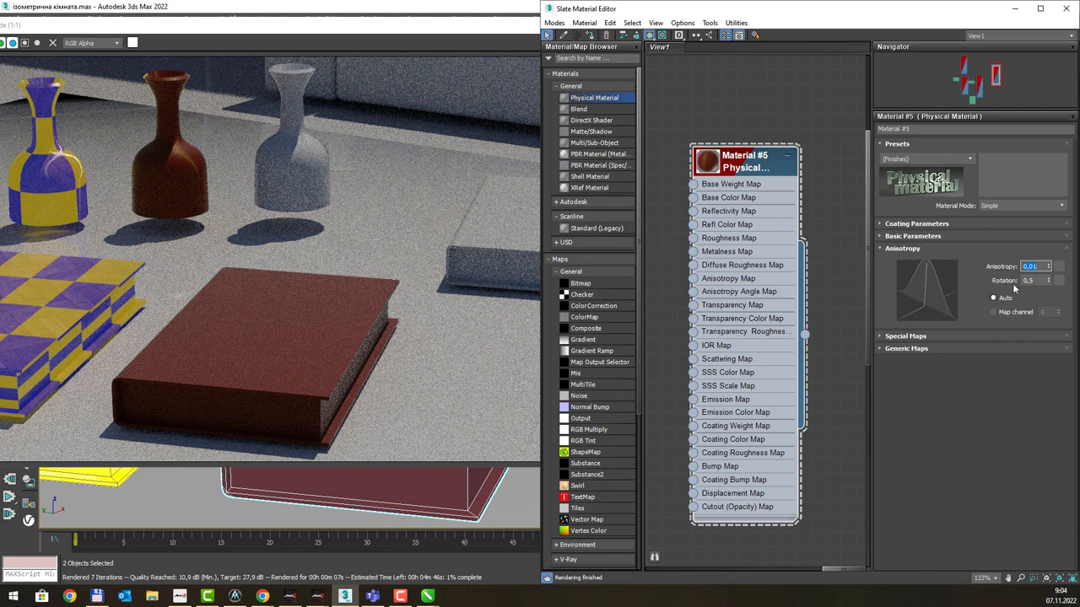
type("1")
key("Return")
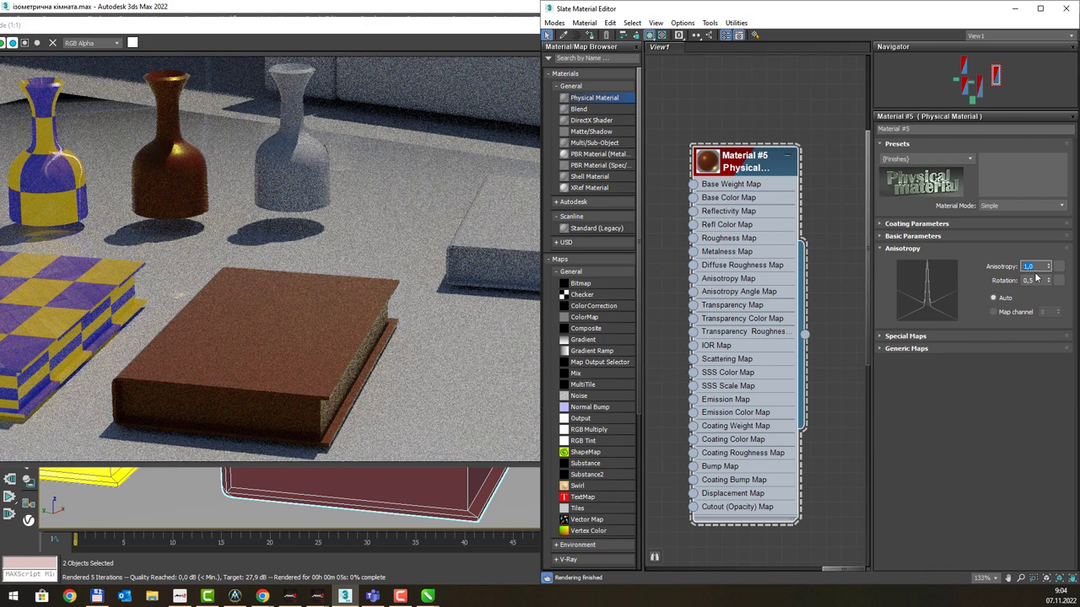
type("33")
key("Return")
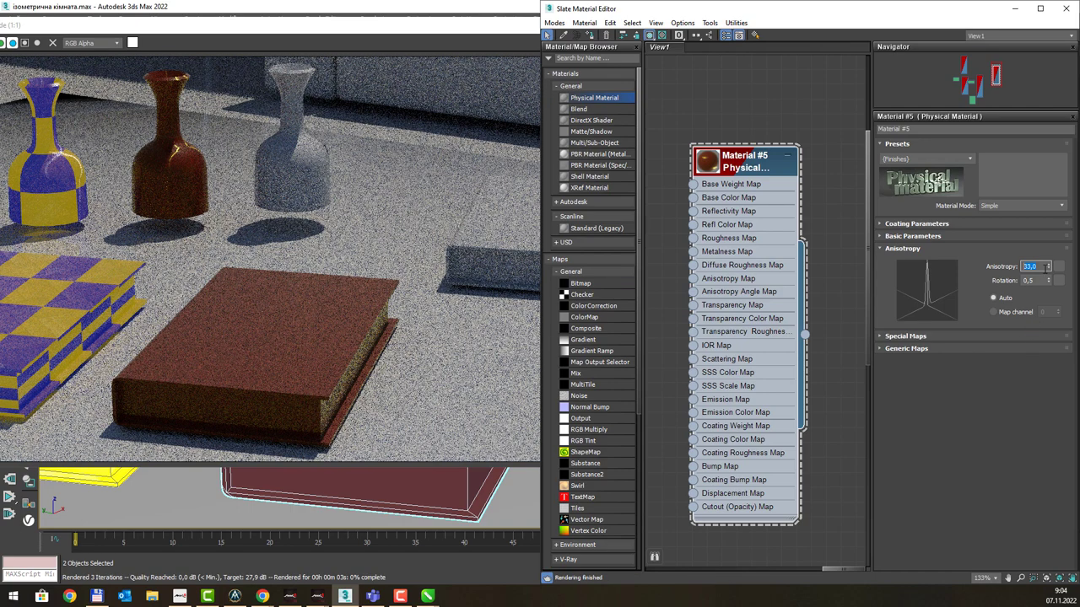
type("36")
key("Return")
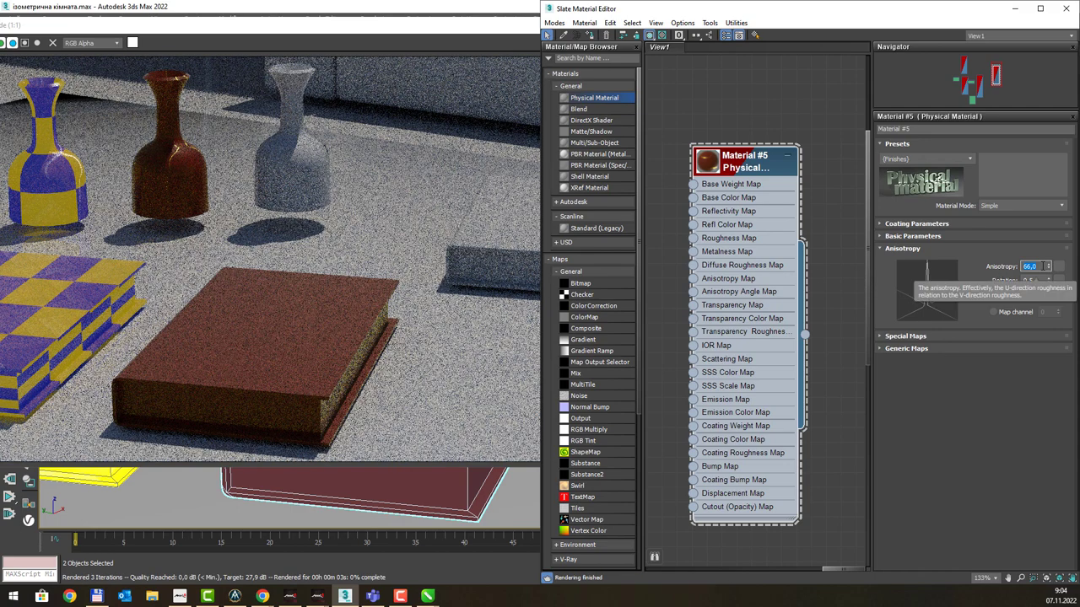
Step: Enter 111 so anisotropy clamps to 100, then lower it to 2
type("111")
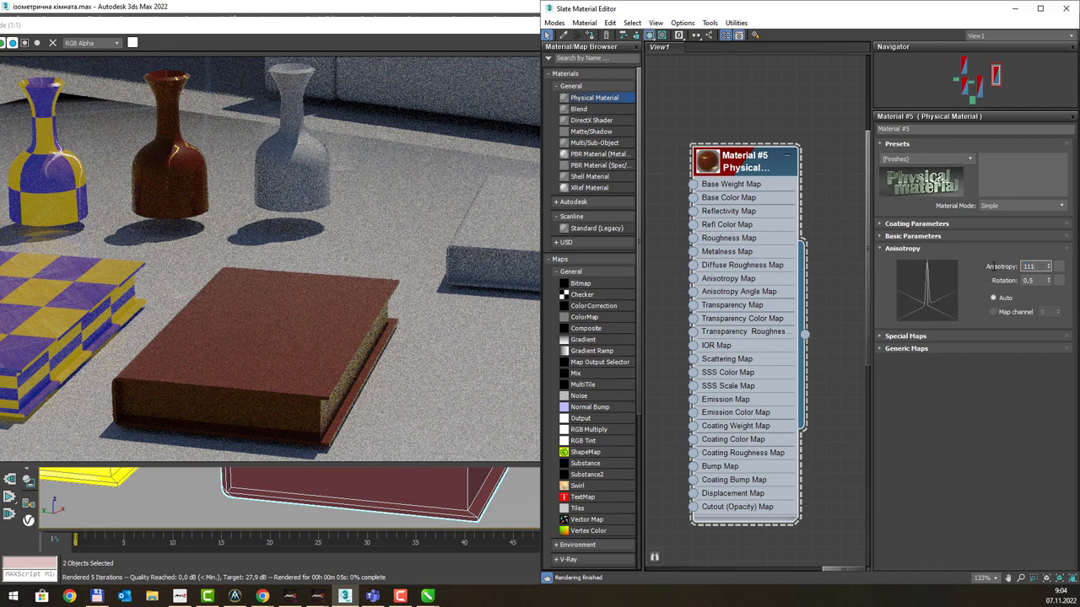
key("Return")
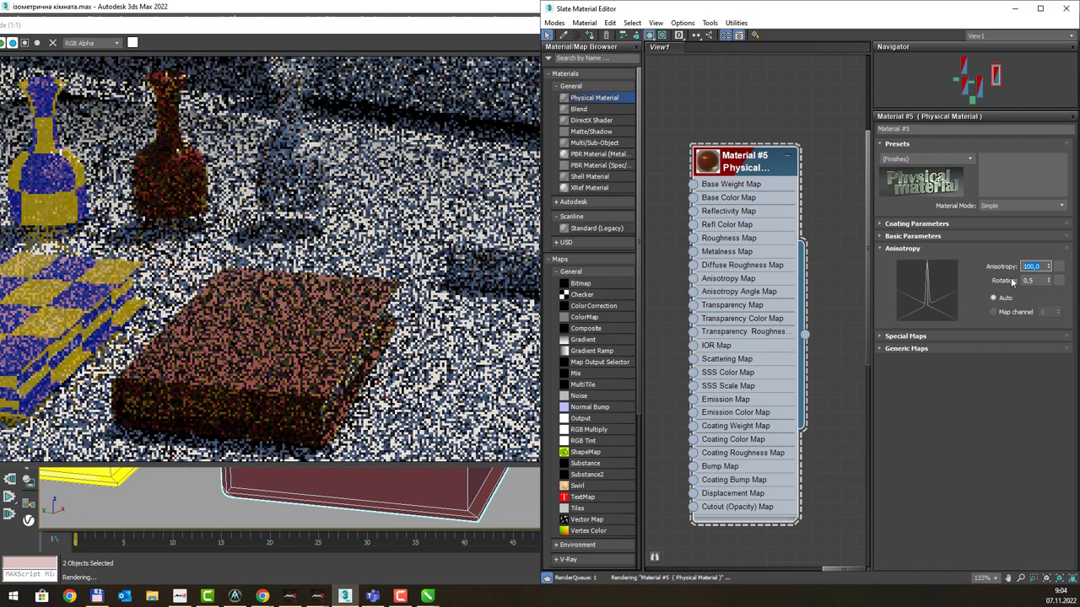
type("2")
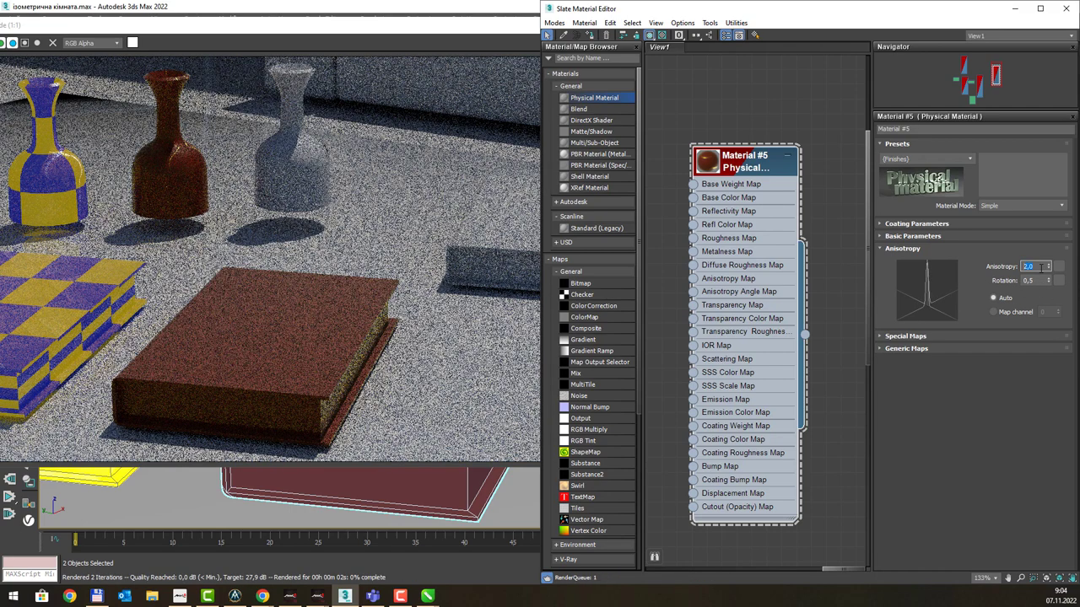
key("Return")
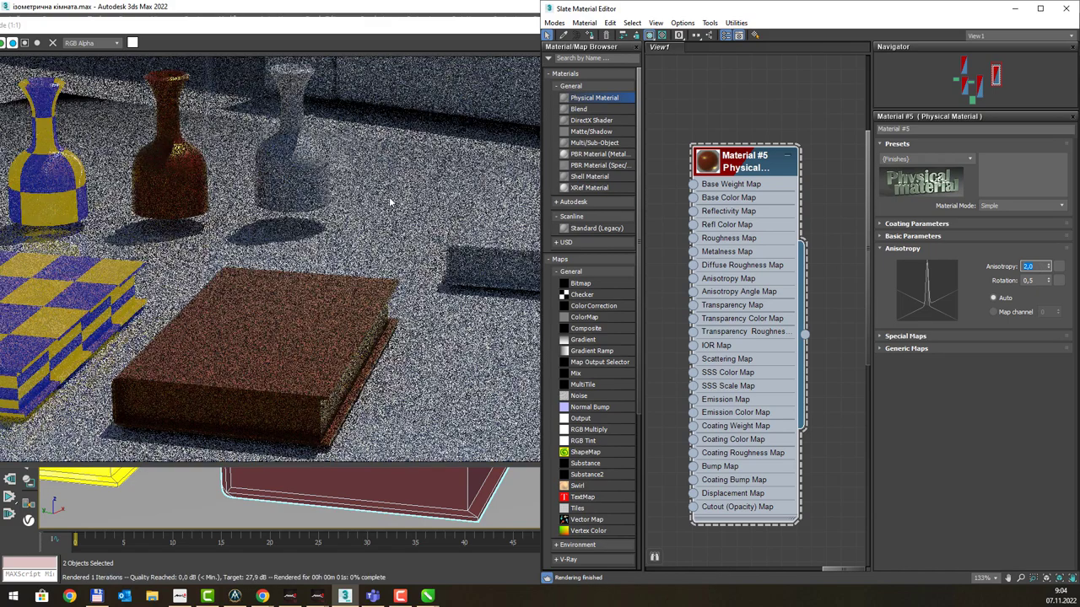
Step: Step the anisotropy through 3, 6, 22 and 77, then switch to CorelDRAW
type("3")
key("Return")
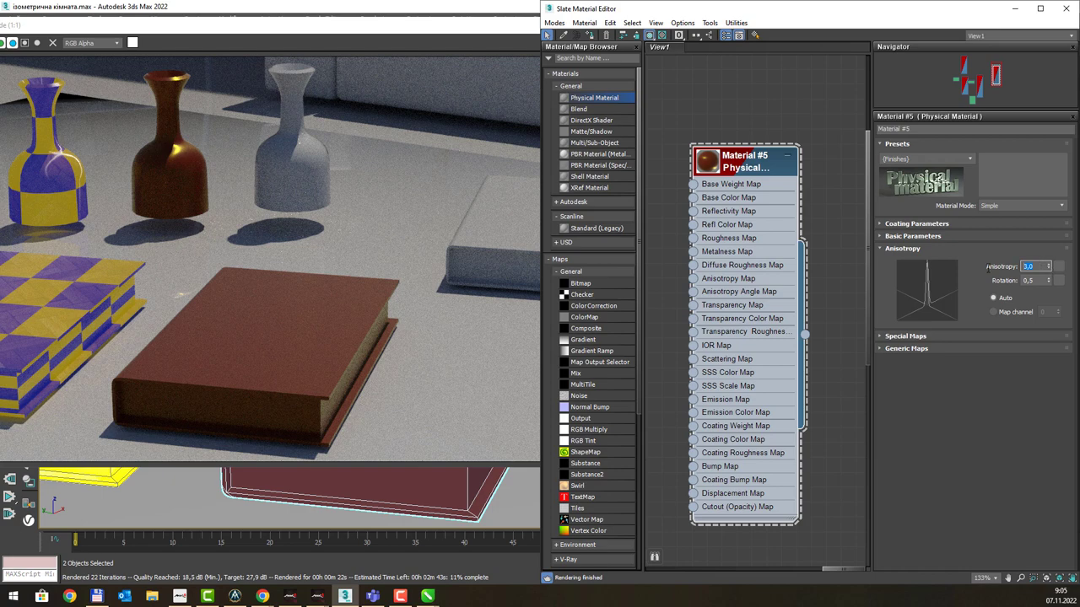
type("6")
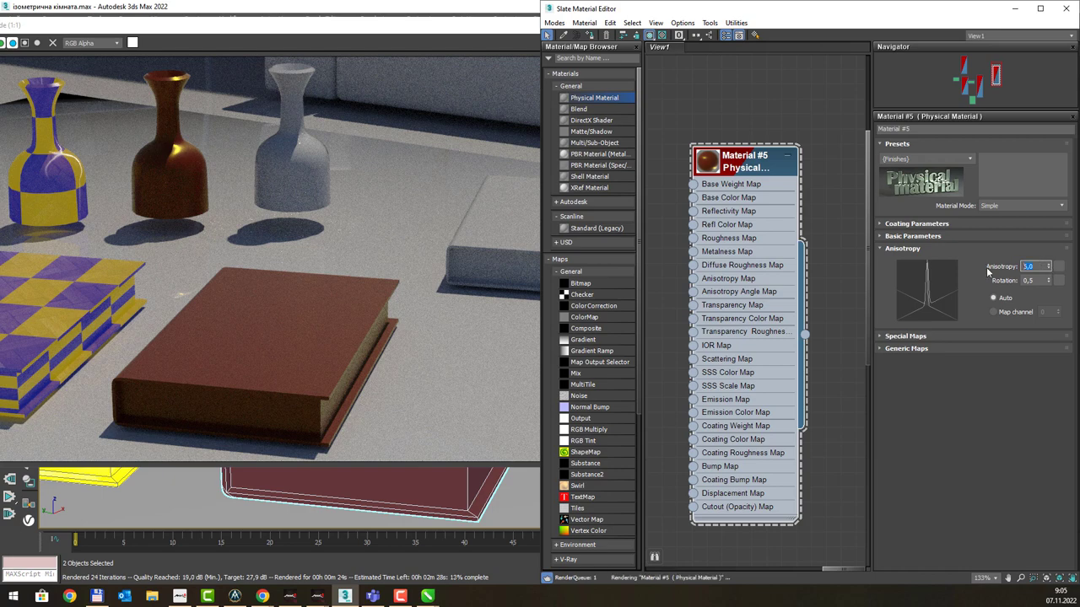
key("Return")
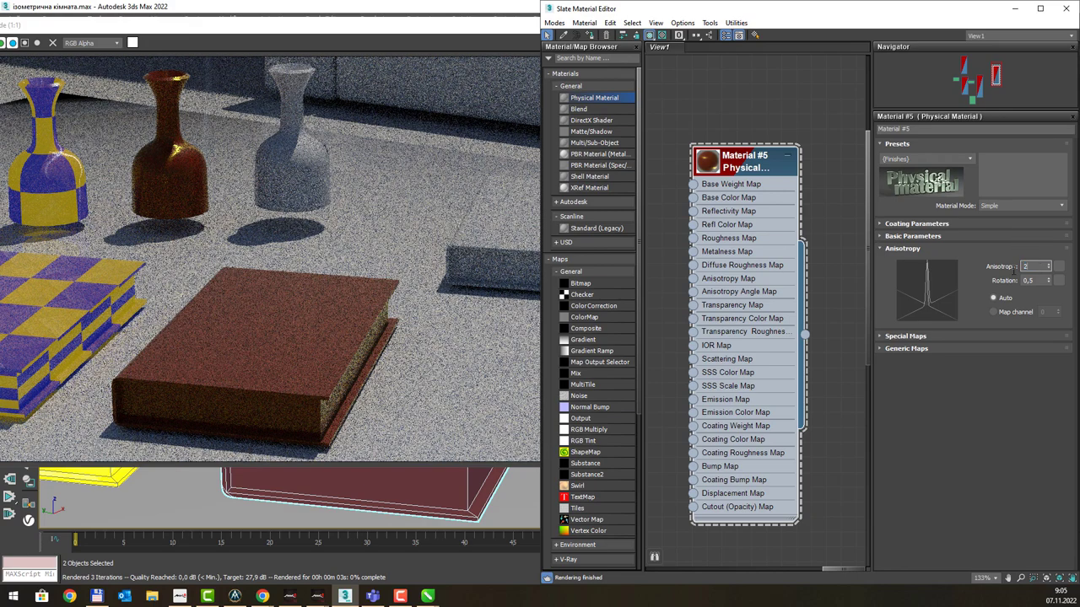
type("22")
key("Return")
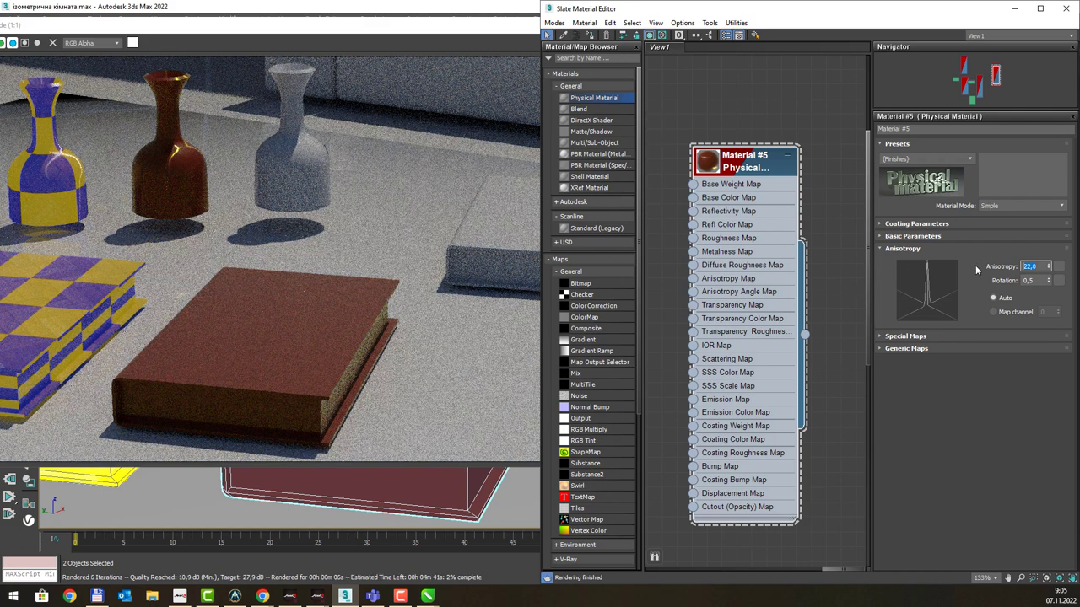
type("77")
key("Return")
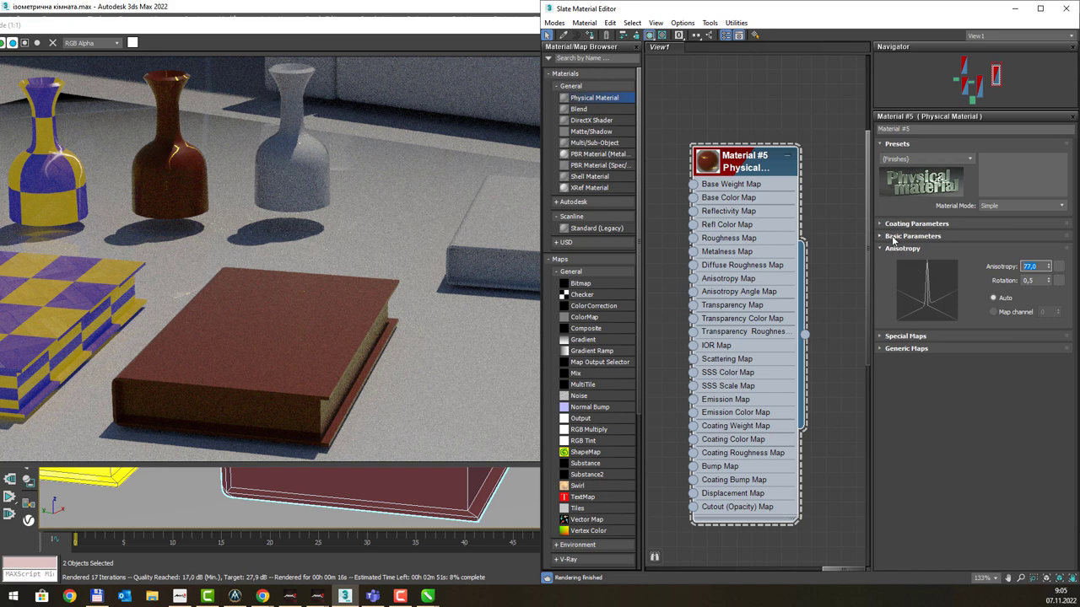
key("alt+Tab")
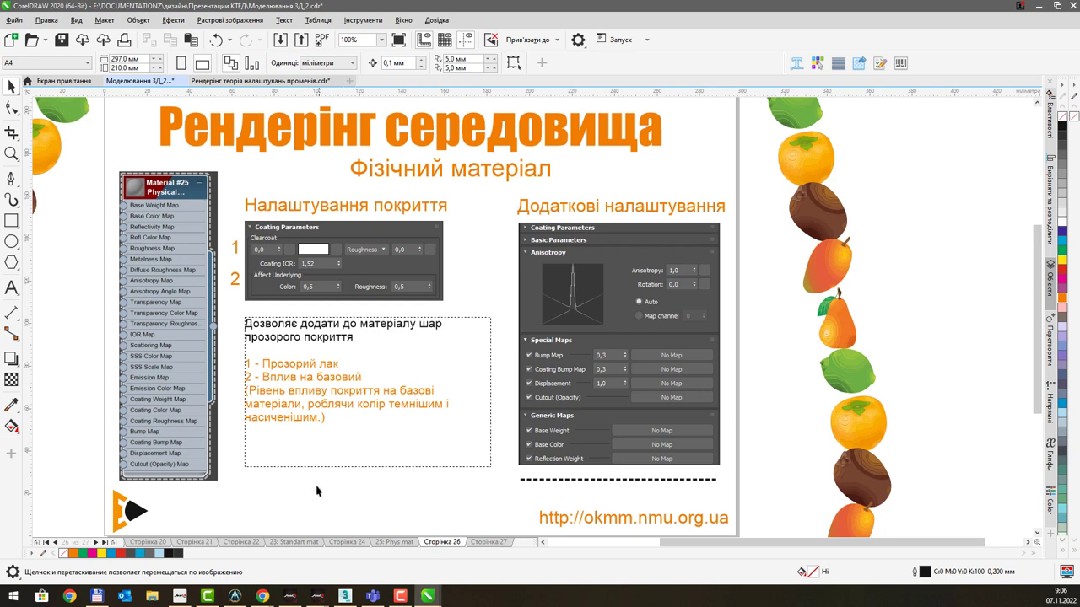
Step: Browse the 23: Standart mat, 25: Phys mat and Сторінка 26 slides, then return to 3ds Max
left_click(296, 543)
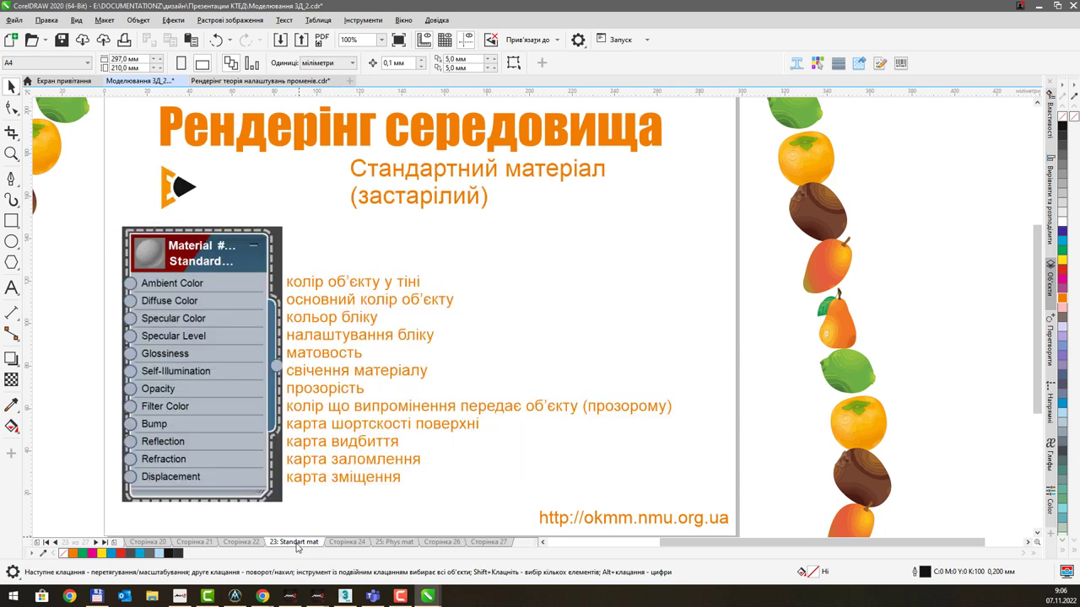
left_click(409, 542)
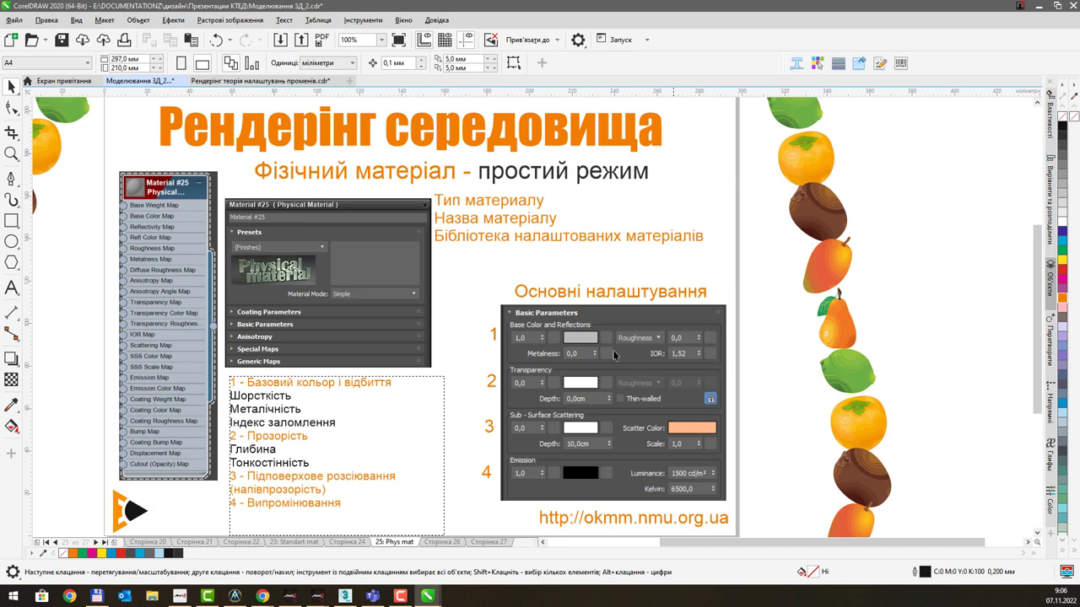
left_click(441, 542)
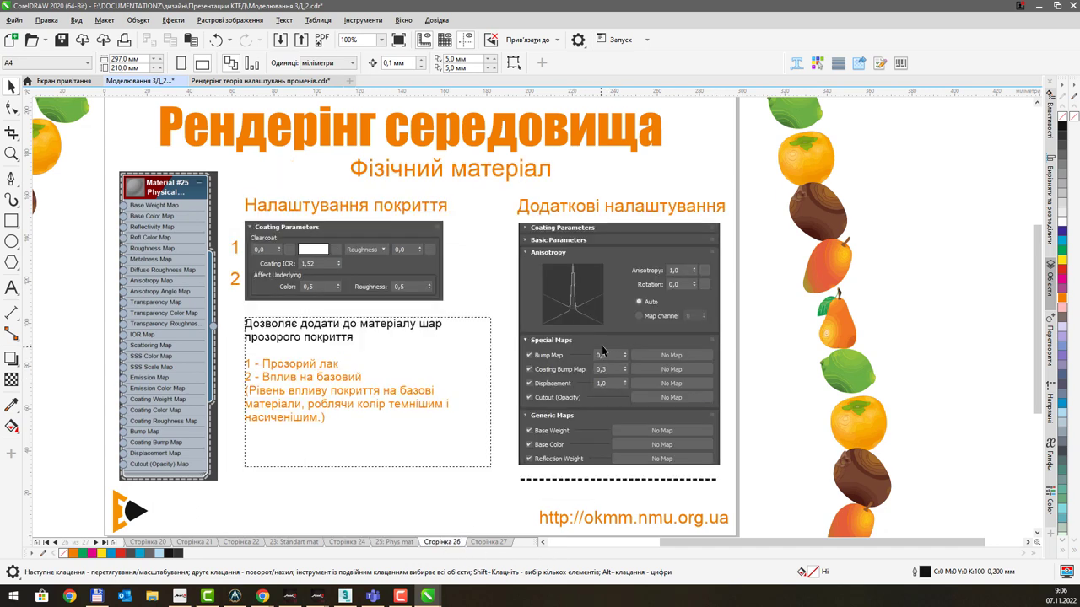
key("alt+Tab")
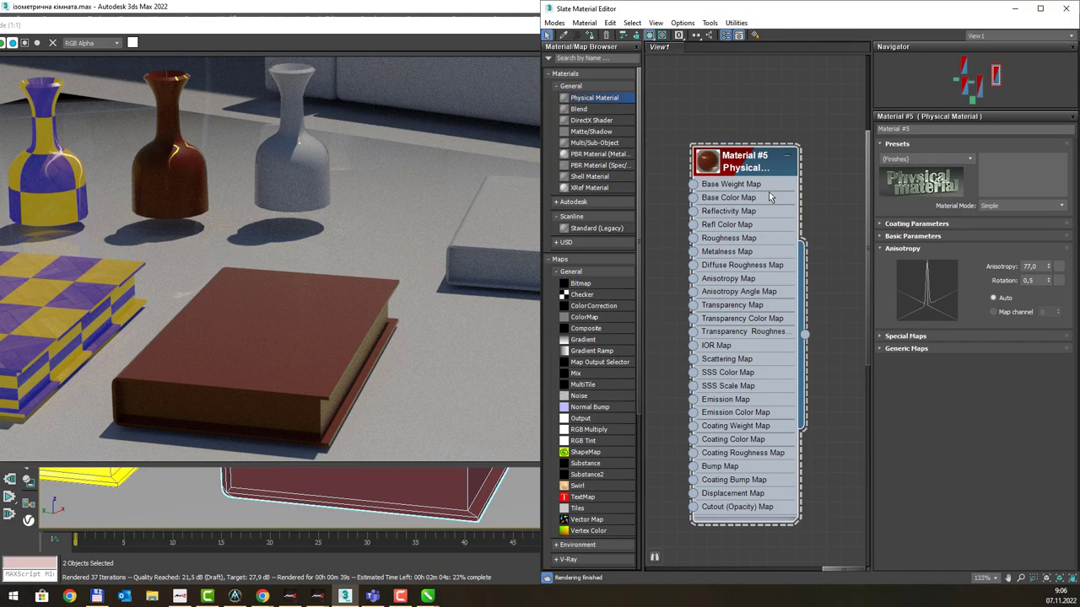
Step: Replace the Anisotropy rollout with the expanded Special Maps and Generic Maps rollouts
left_click(882, 251)
left_click(881, 261)
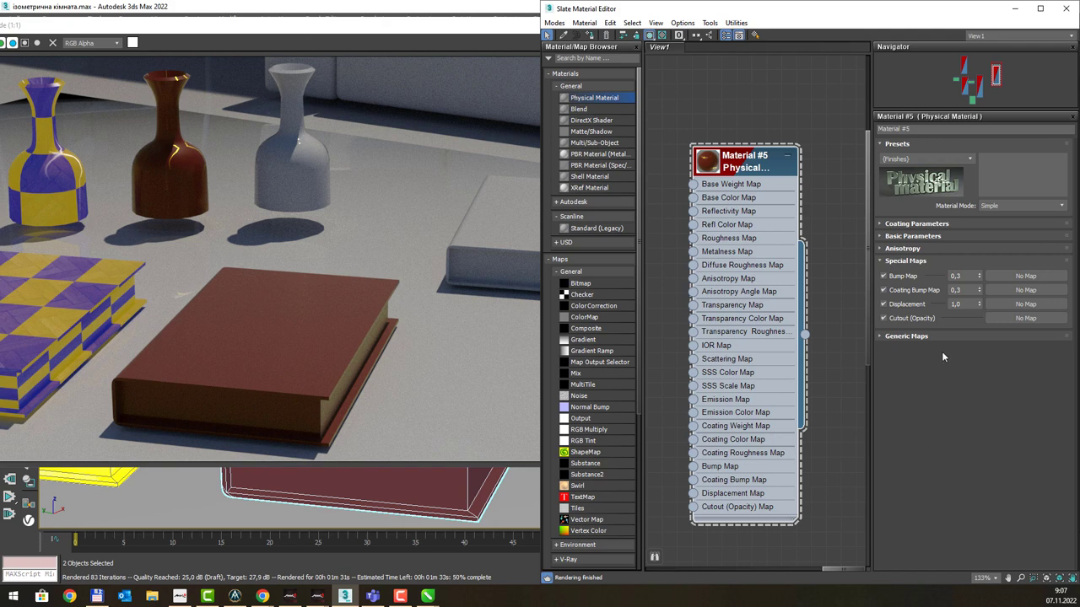
left_click(881, 337)
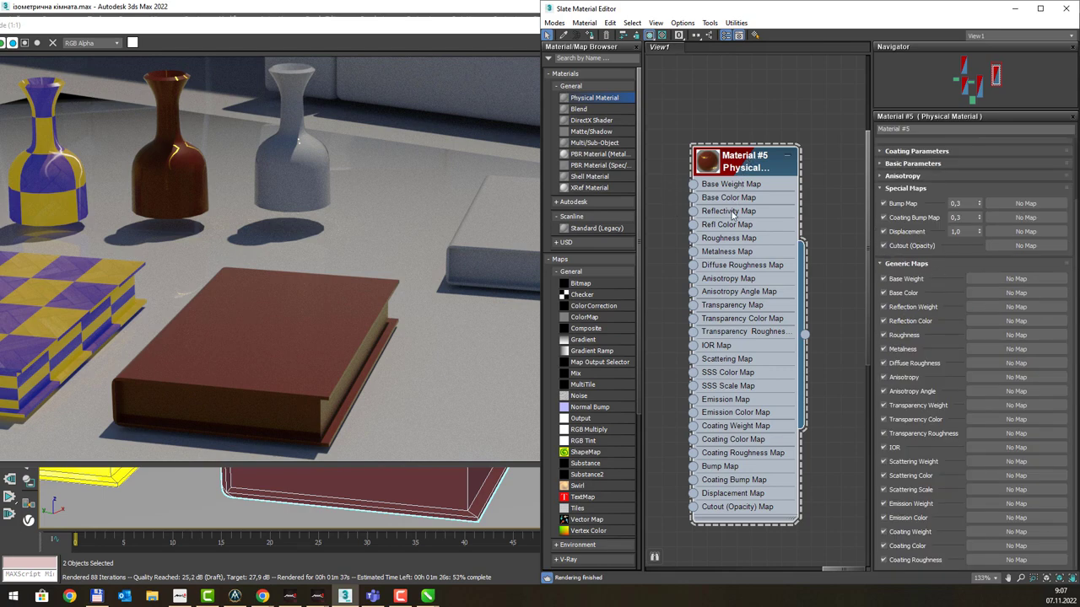
Step: Reposition the Material #5 node within View1
mouse_move(749, 158)
left_mouse_down()
mouse_move(775, 135)
mouse_move(727, 103)
left_mouse_up()
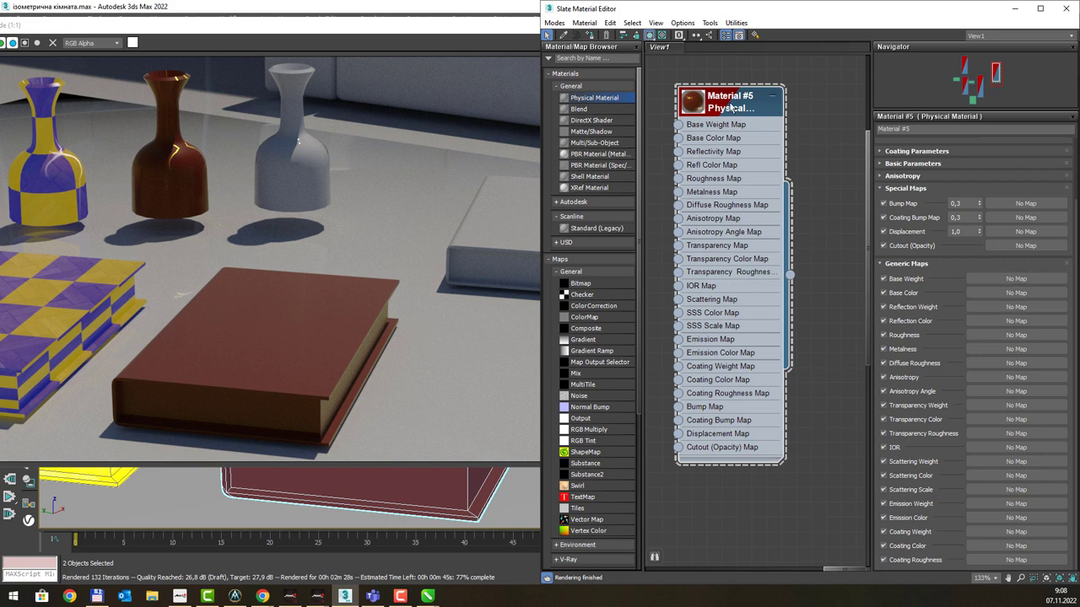
left_click_drag(737, 104, 797, 104)
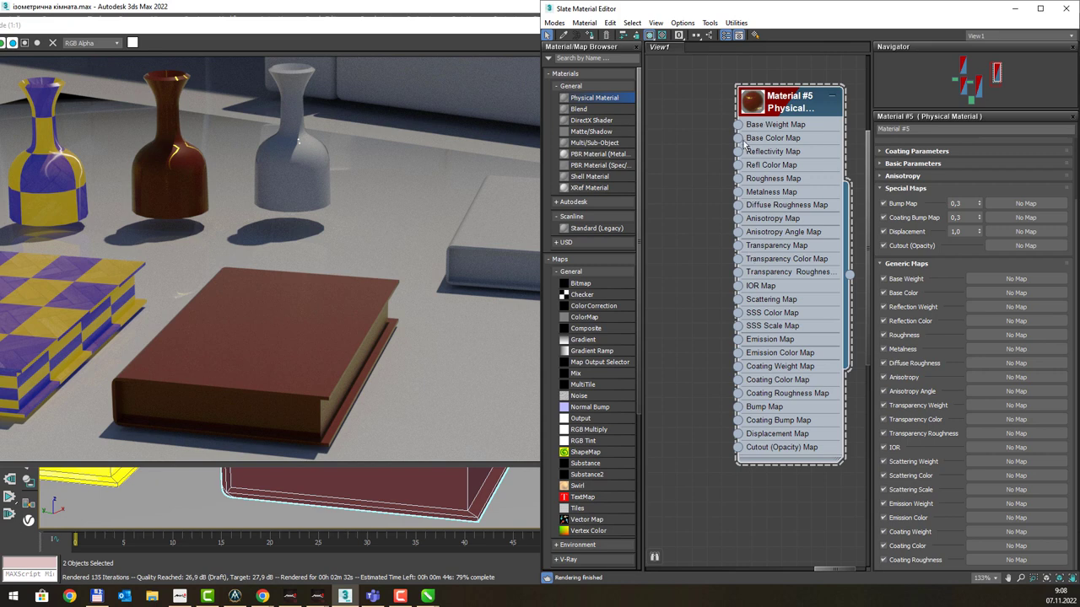
left_click_drag(776, 108, 730, 124)
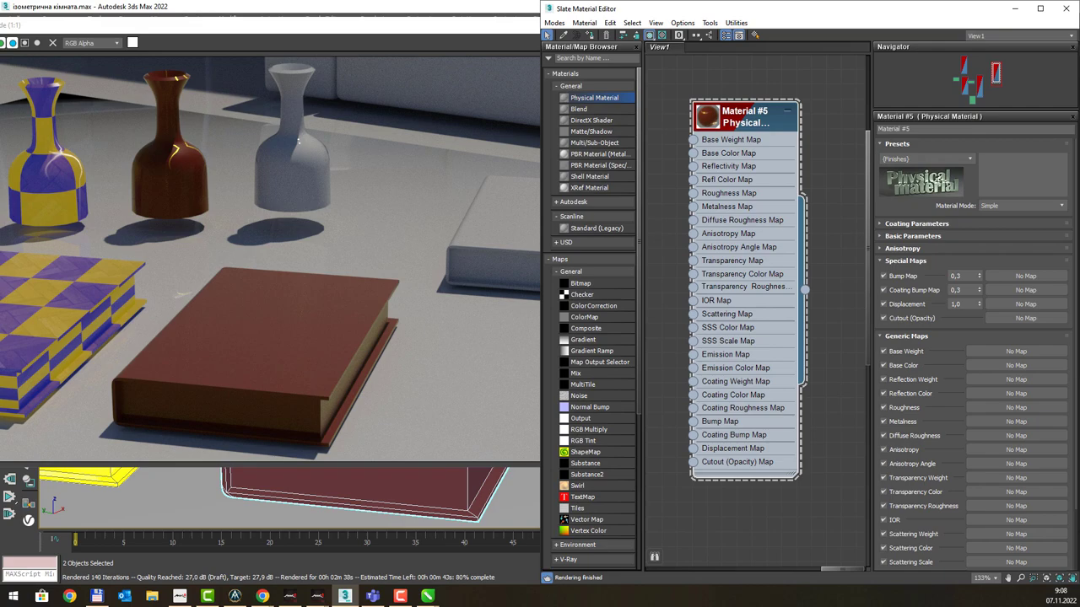
Step: Review the Phys mat simple-mode and Сторінка 27 advanced-mode slides, then return to 3ds Max
key("alt+Tab")
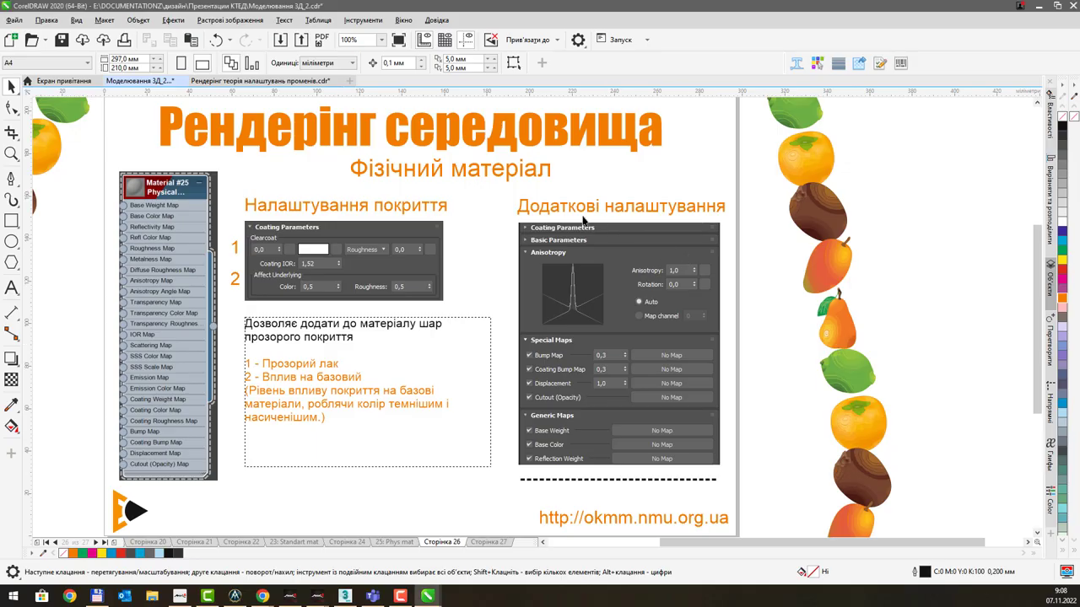
left_click(402, 544)
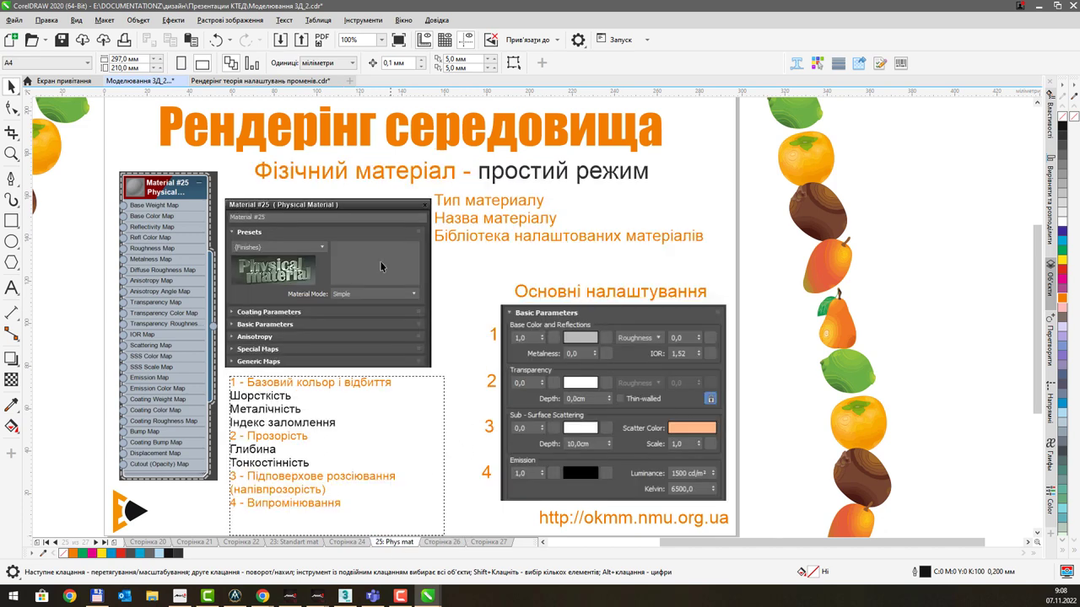
left_click(477, 542)
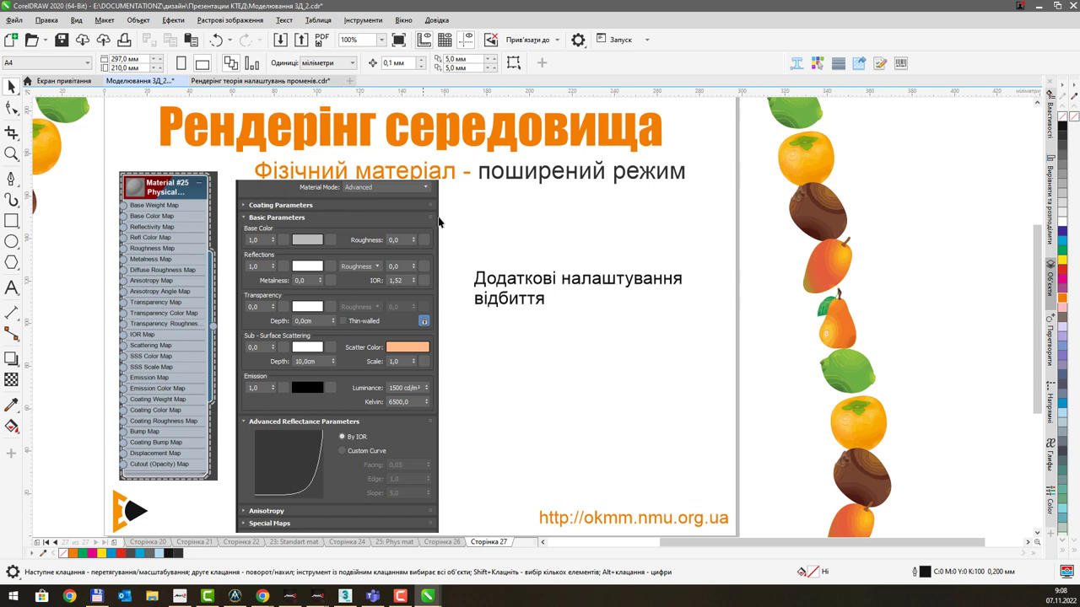
middle_click_drag(486, 269, 499, 236)
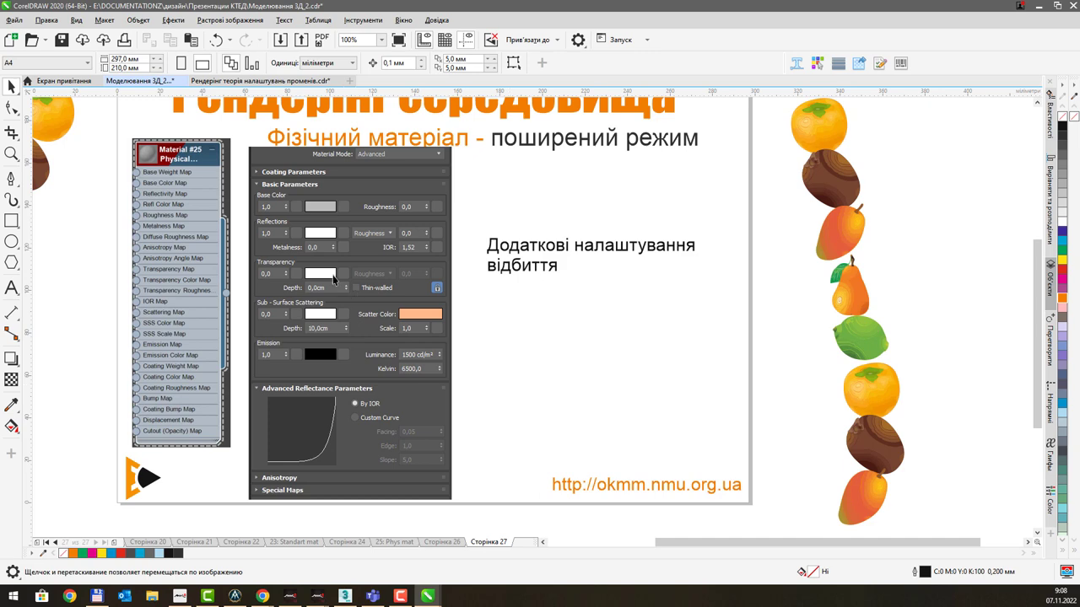
key("alt+Tab")
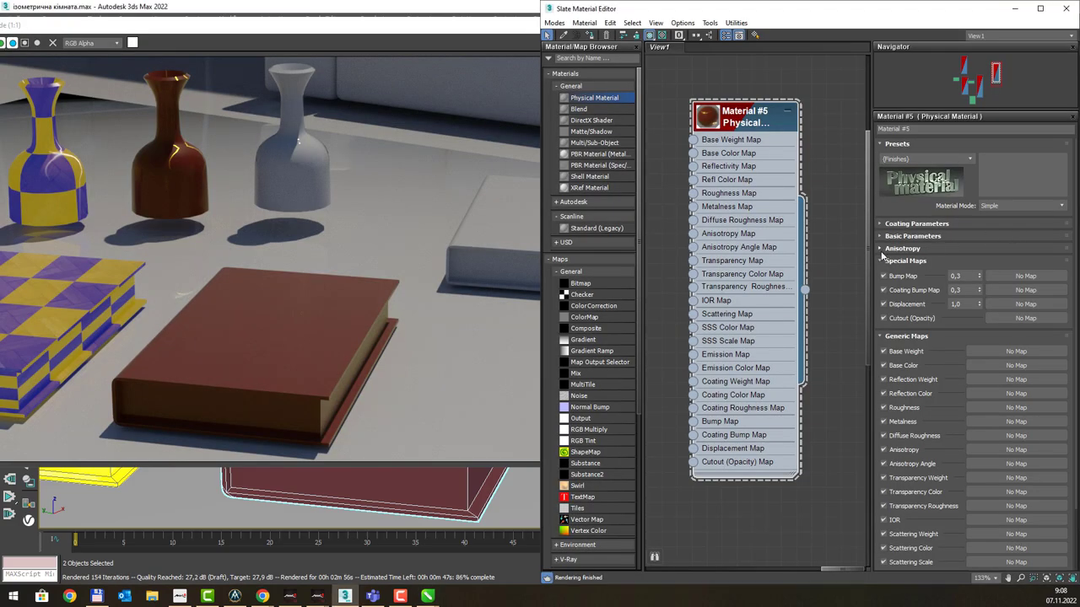
Step: Collapse the map rollouts, expand Basic Parameters and set Material Mode to Advanced, then switch to CorelDRAW
left_click(883, 260)
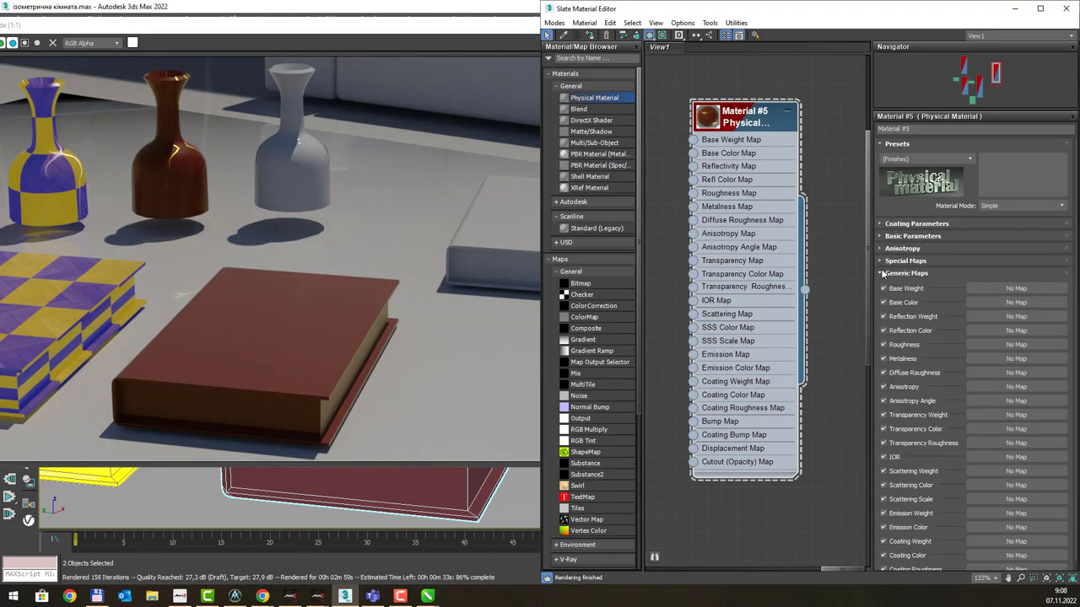
left_click(883, 272)
left_click(882, 236)
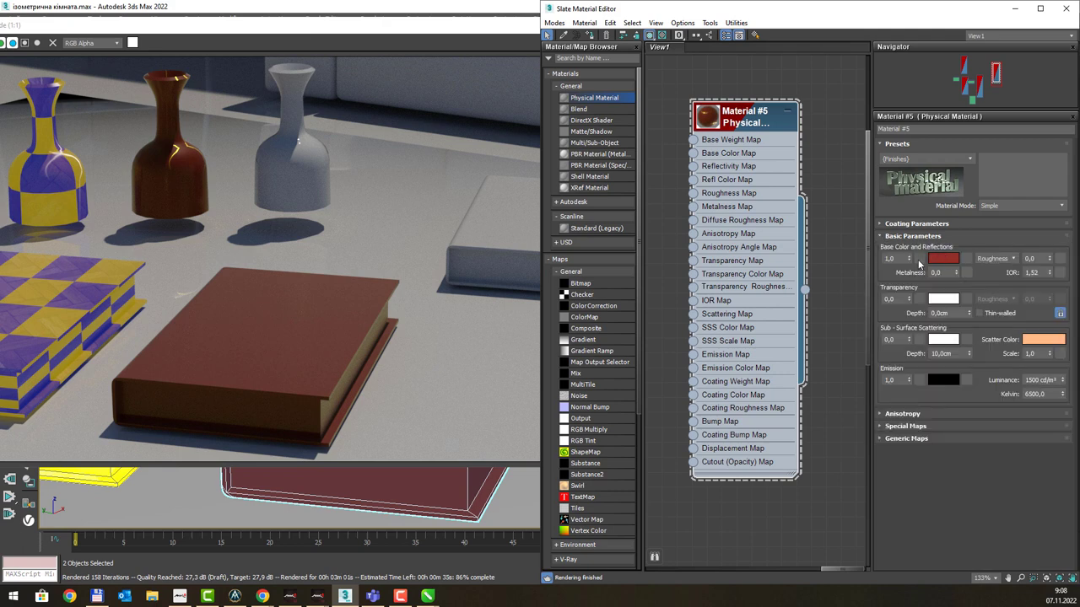
left_click(1019, 205)
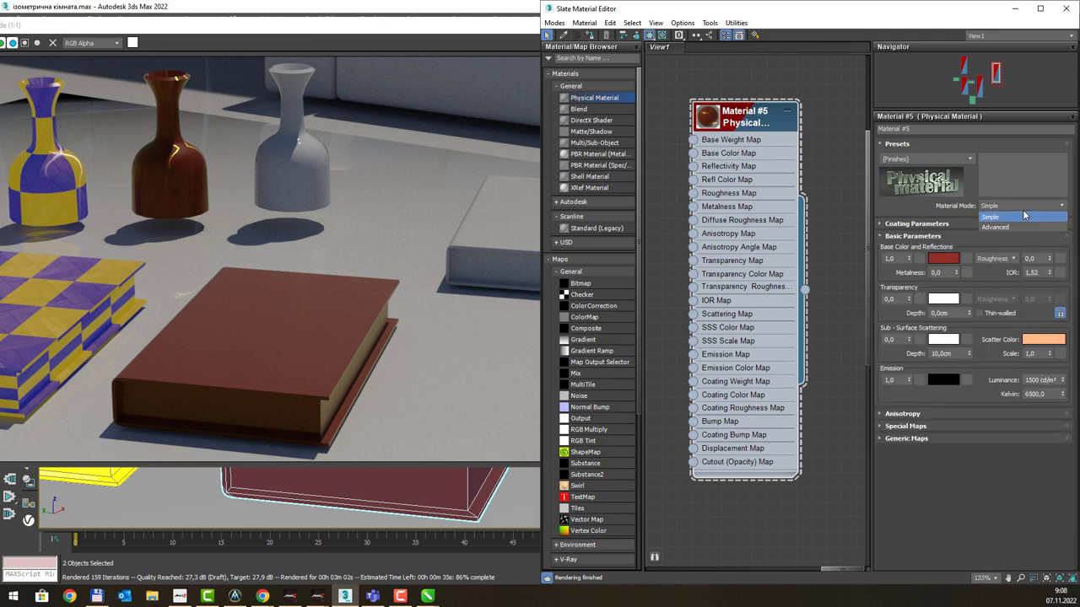
left_click(1011, 228)
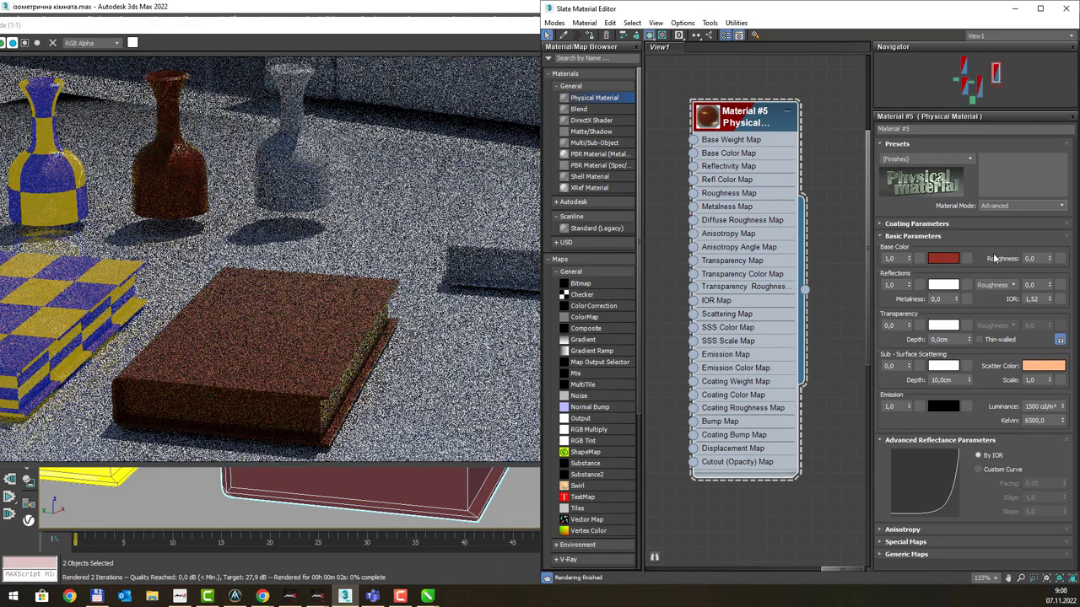
key("alt+Tab")
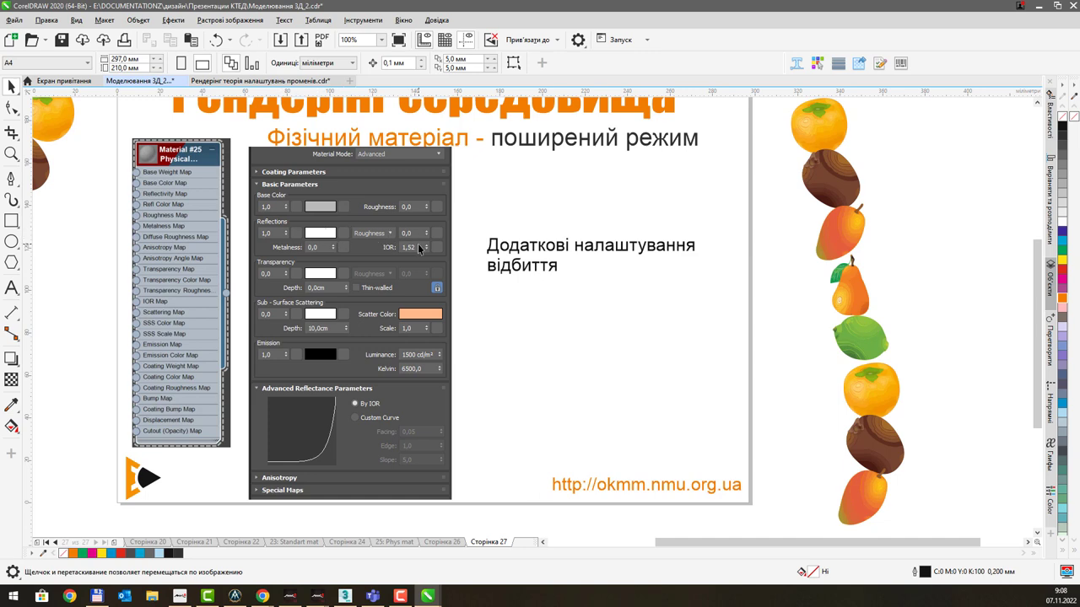
Step: Review the Physical Material simple- and advanced-mode slides in CorelDRAW, then return to 3ds Max
left_click(396, 542)
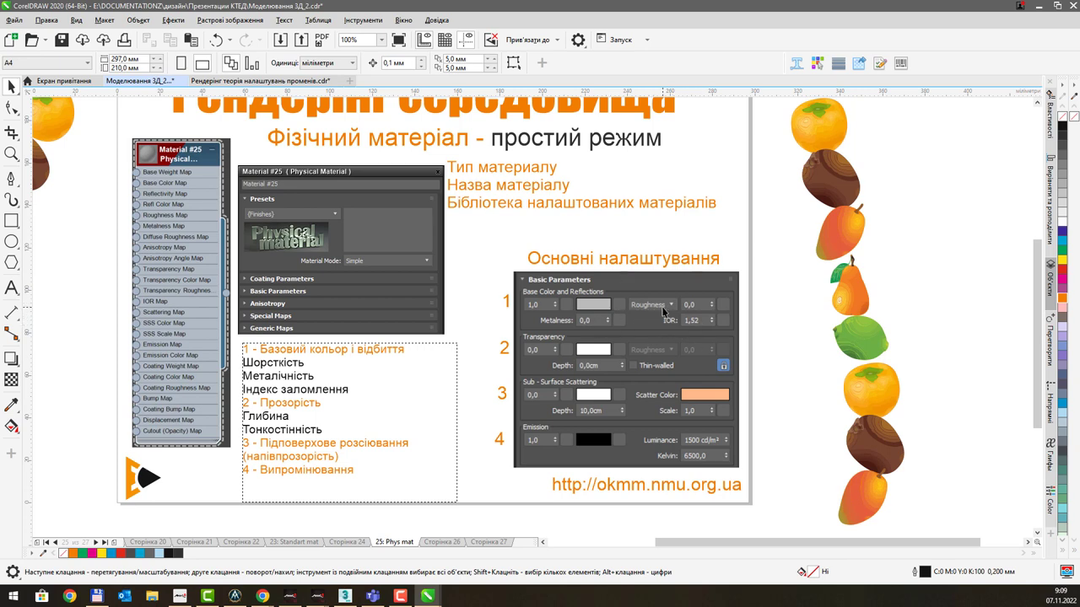
left_click(489, 542)
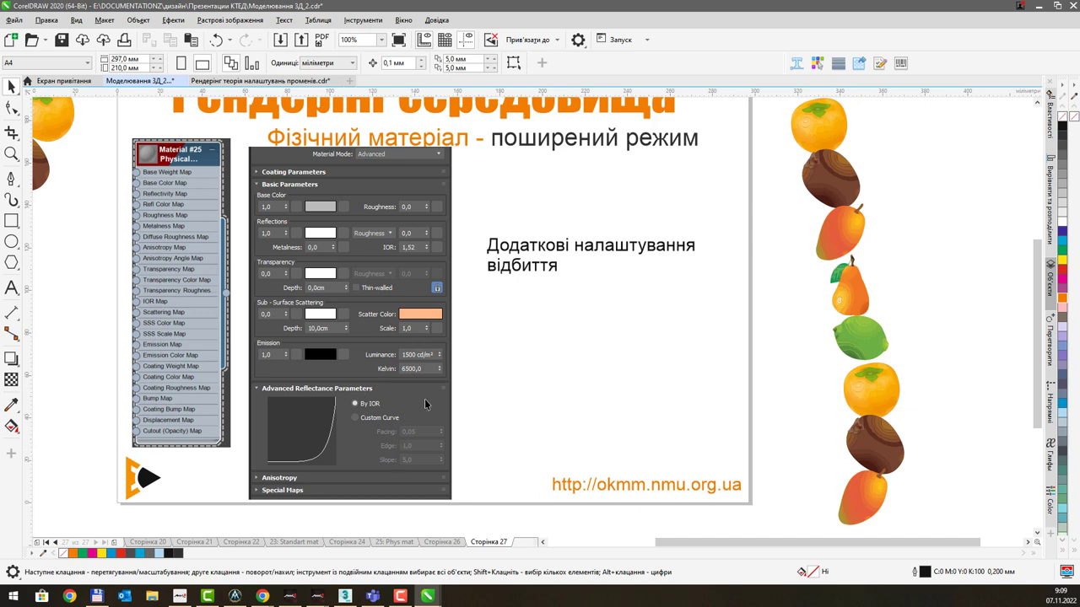
key("alt+Tab")
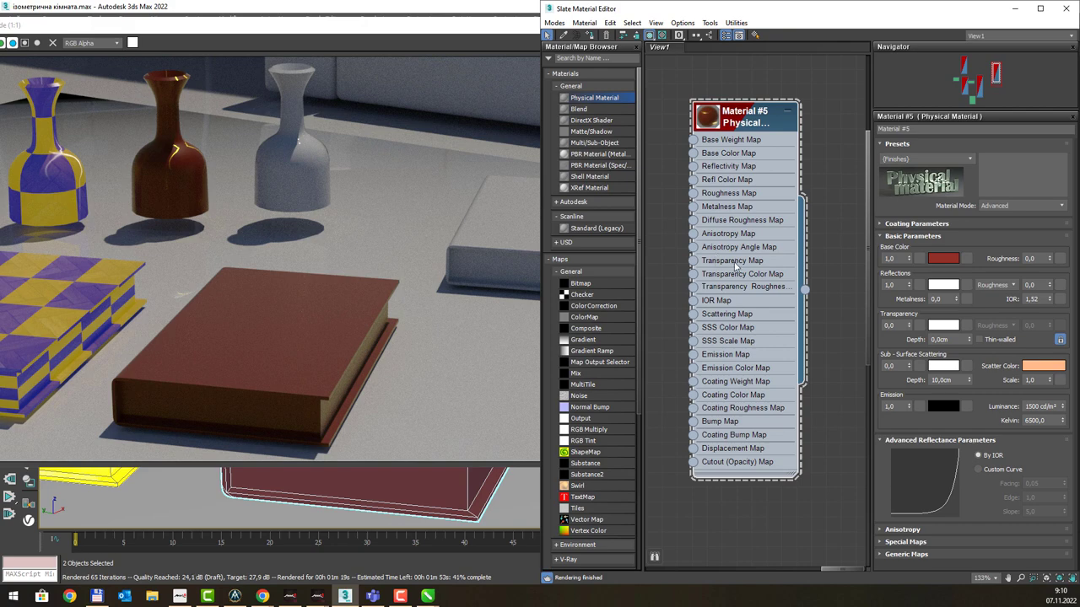
Step: Switch Material #5's reflectance to Custom Curve with Facing 0,71, Edge 0,24 and Slope 6,03
left_click(992, 470)
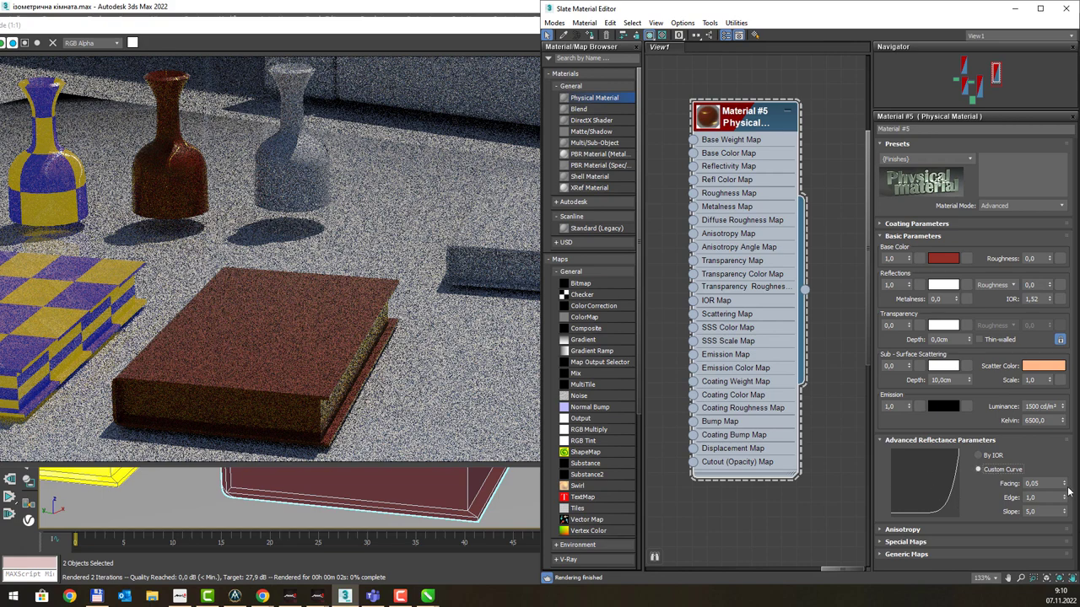
left_click_drag(1065, 484, 1065, 456)
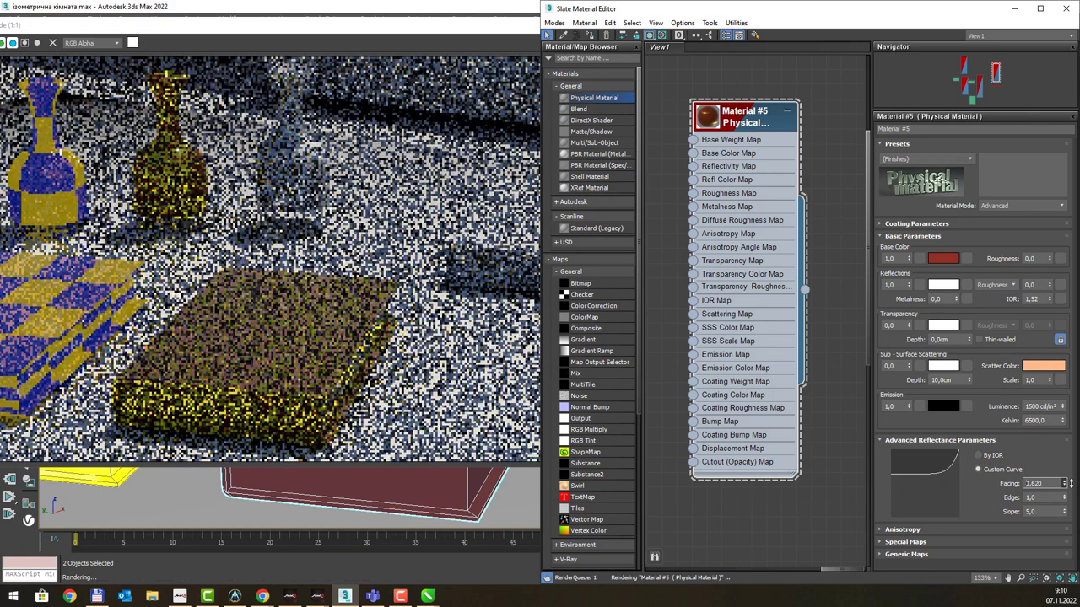
right_click(1062, 485)
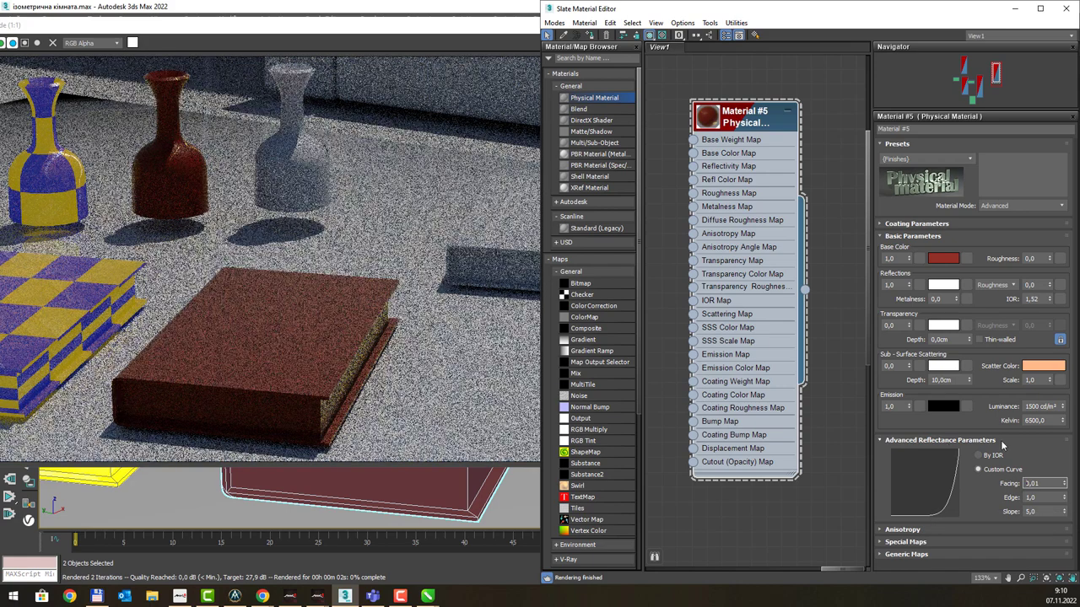
left_click_drag(1065, 485, 1073, 452)
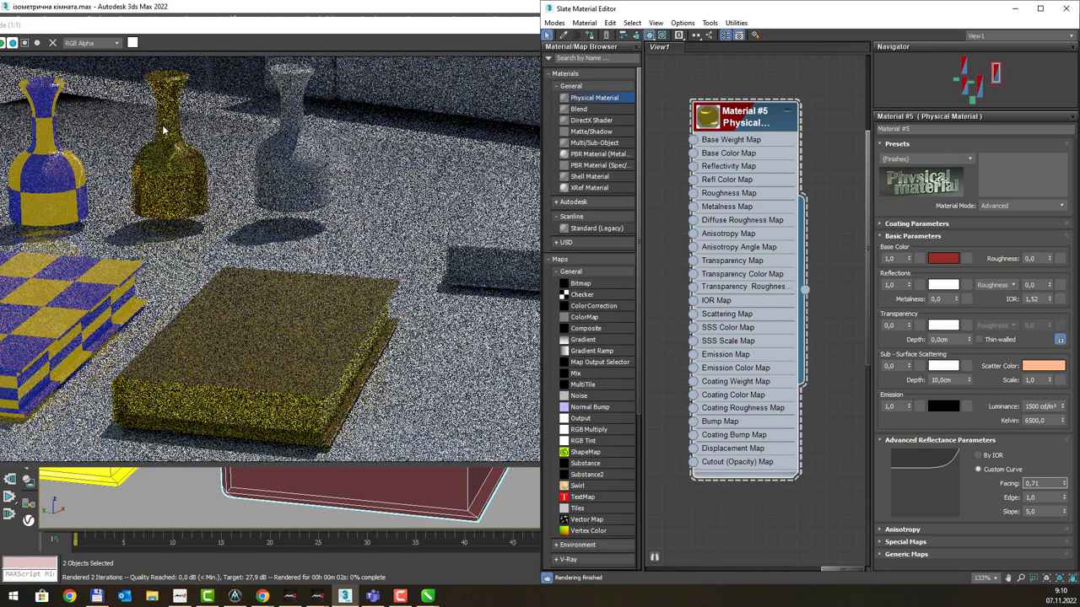
left_click(1036, 483)
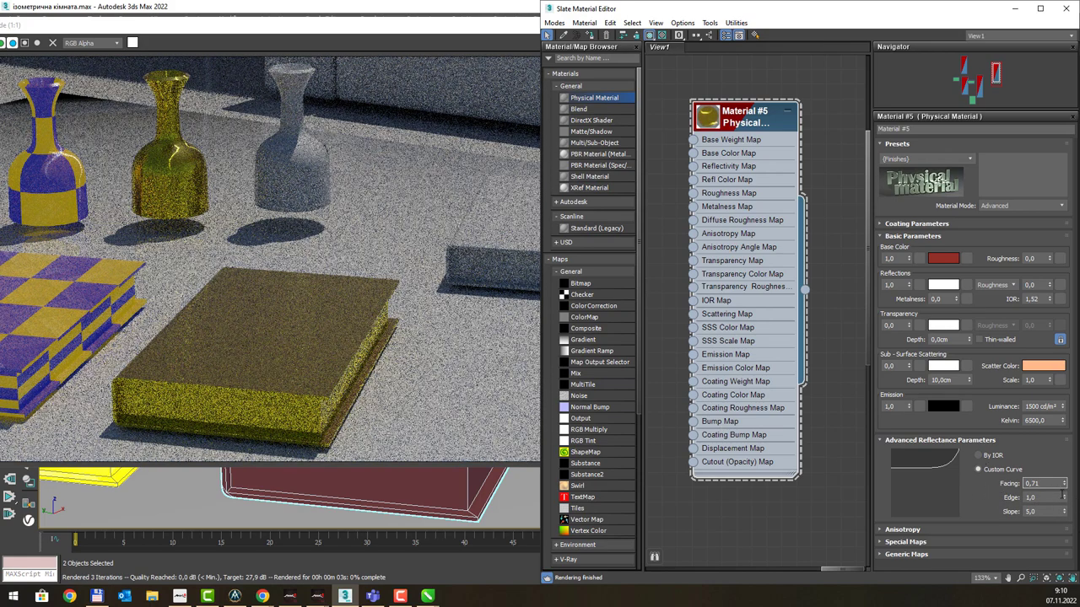
left_click_drag(1063, 498, 1069, 525)
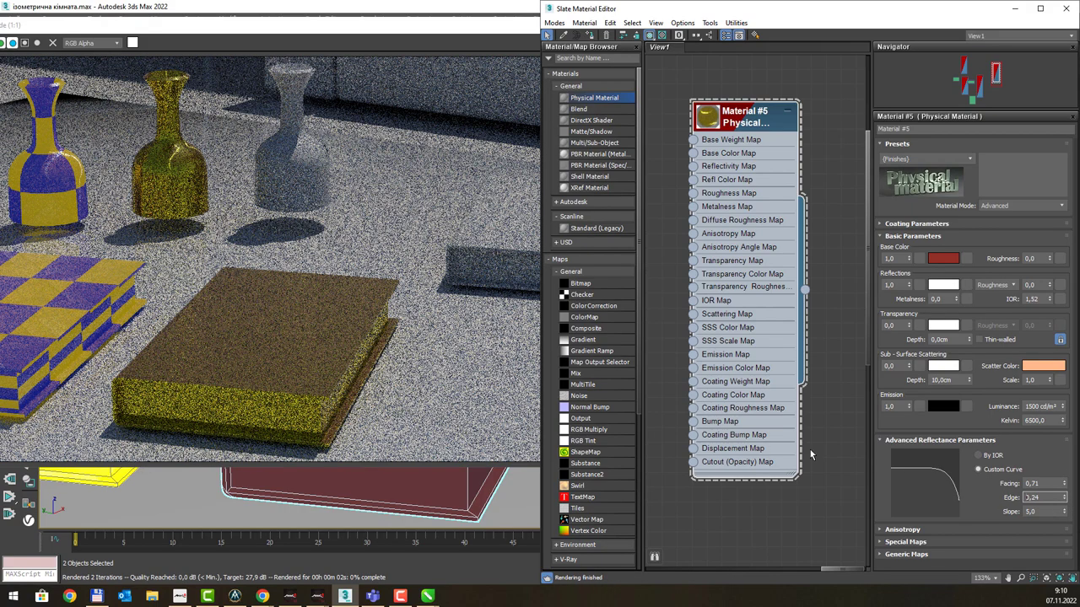
left_click_drag(1064, 513, 1068, 441)
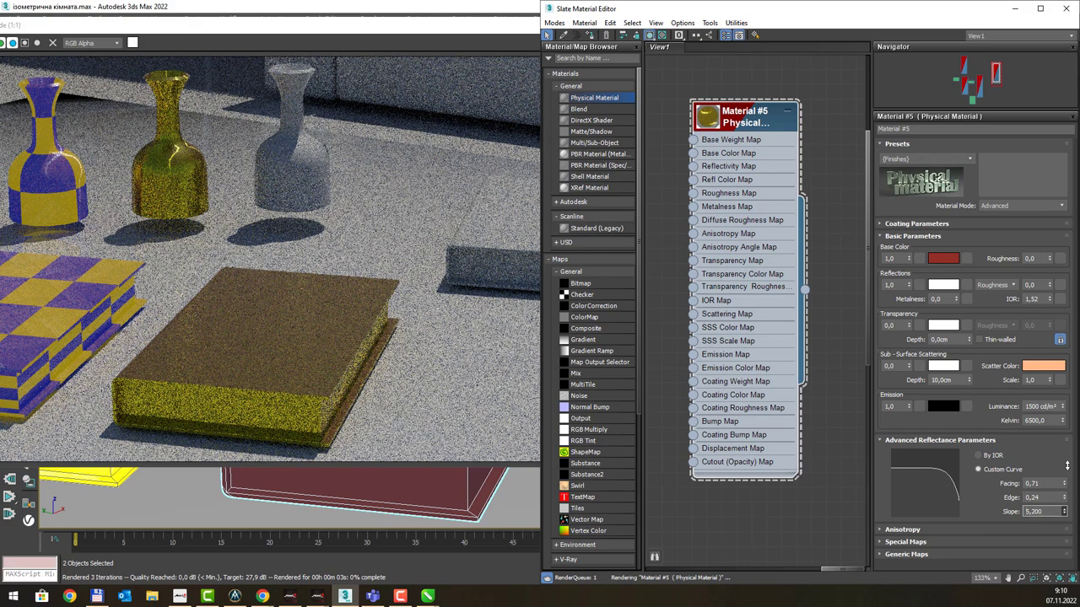
left_click_drag(1063, 524, 1069, 520)
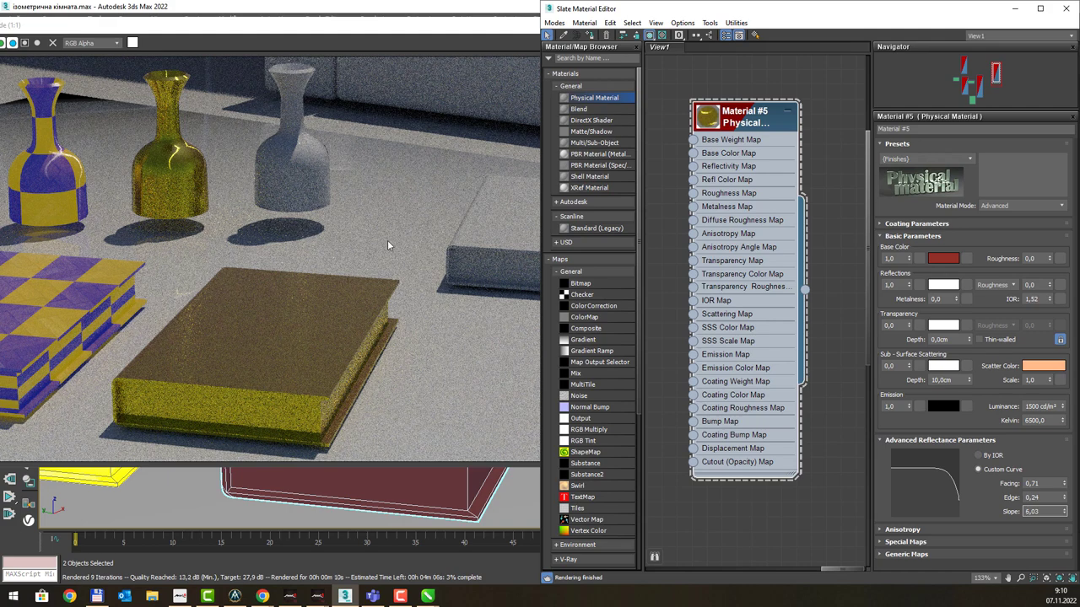
Step: Set Material #5's anisotropy to 22,0, glancing at the CorelDRAW slide in between
left_click(882, 530)
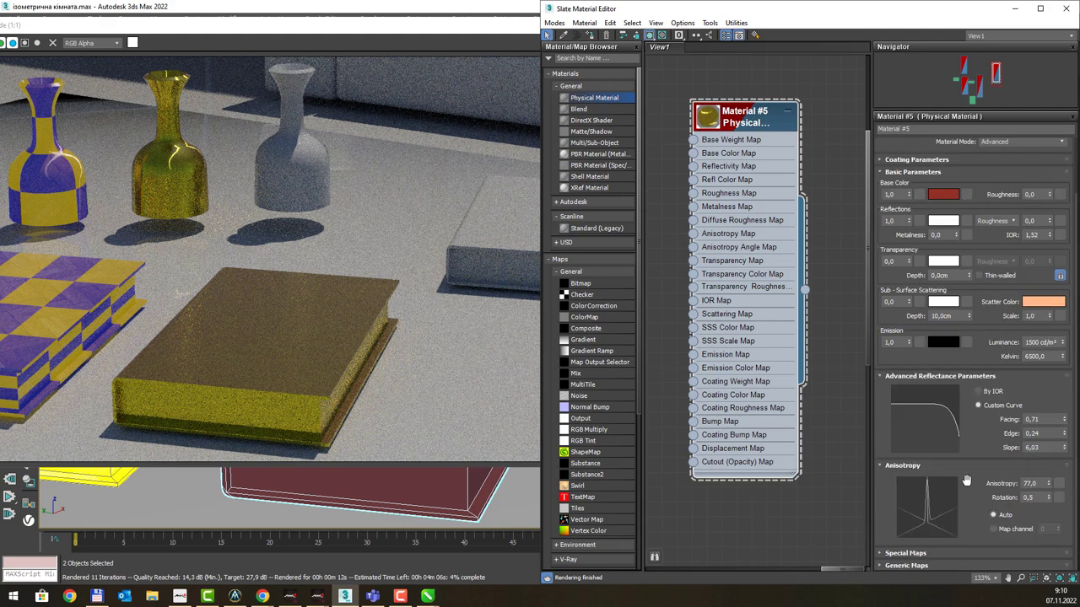
left_click_drag(1043, 483, 993, 487)
type("22")
key("Return")
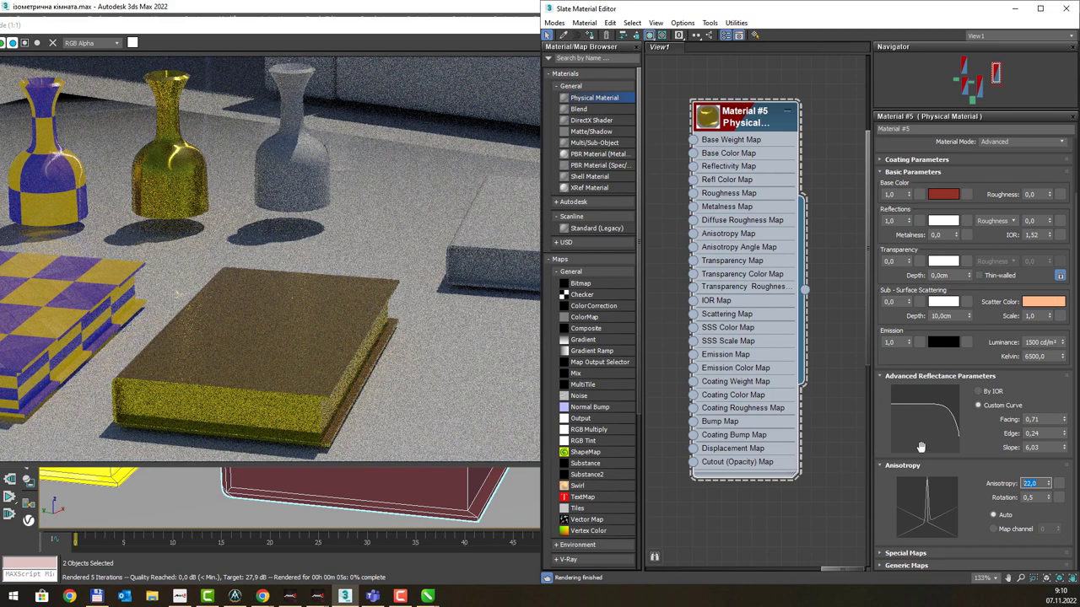
key("alt+Tab")
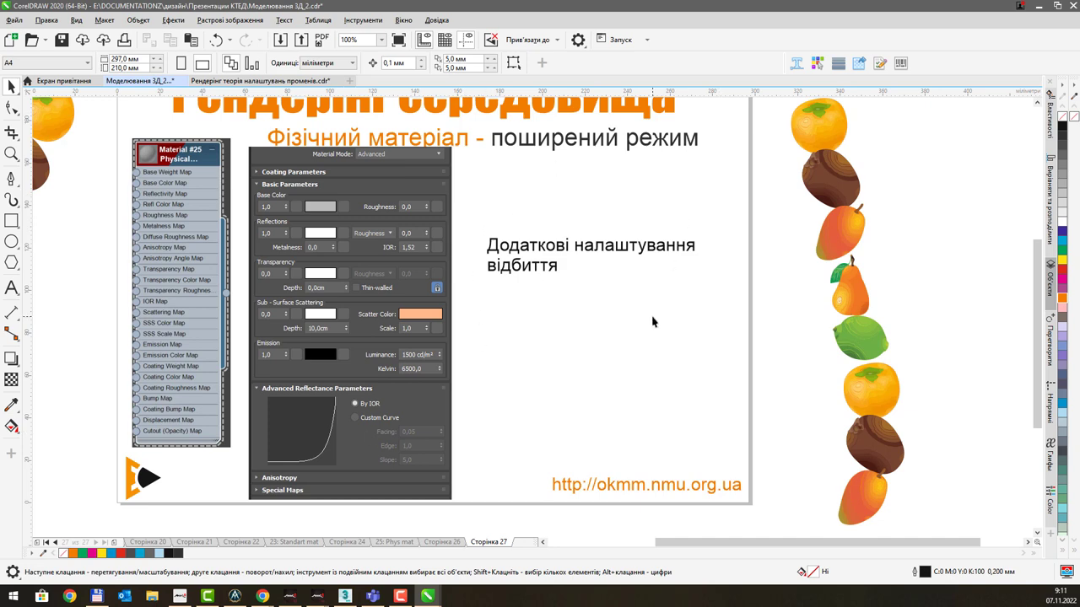
key("alt+Tab")
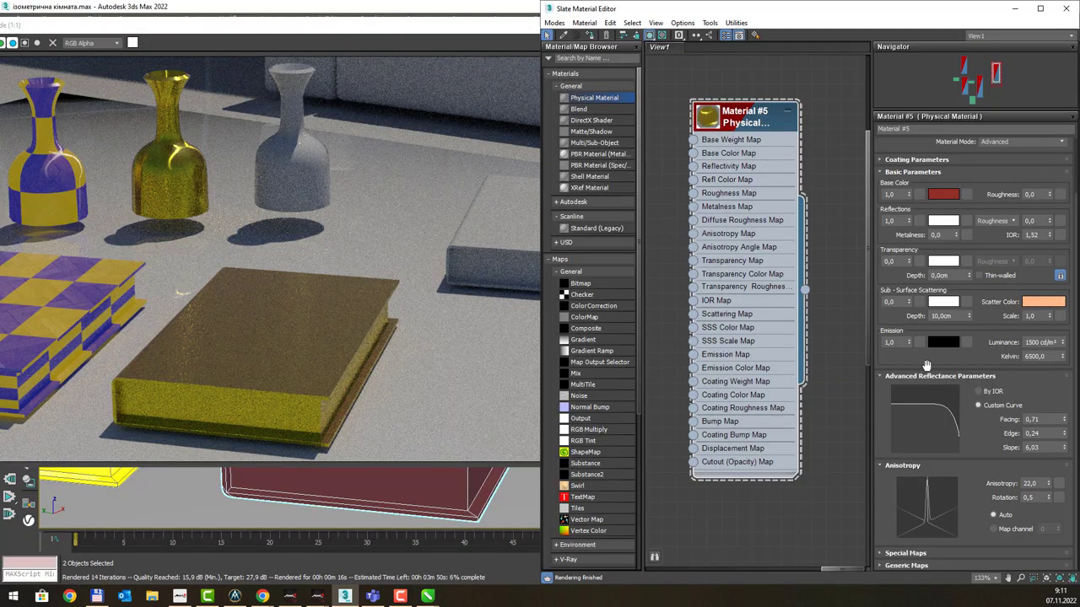
Step: Look over the Coating, Special Maps and Generic Maps rollouts, then bring the render window forward
left_click(883, 377)
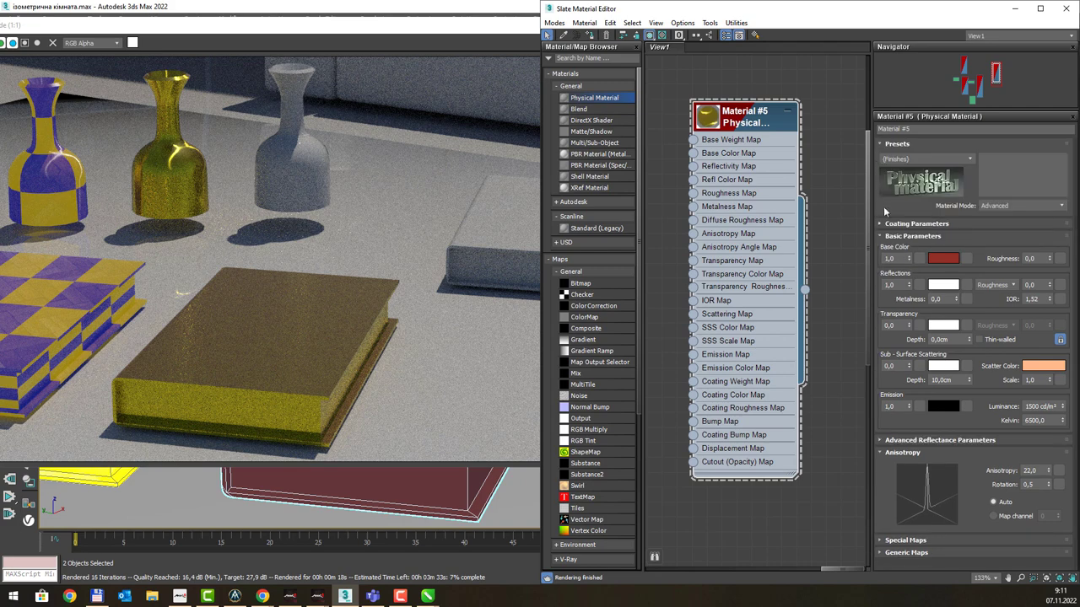
left_click(880, 238)
left_click(880, 224)
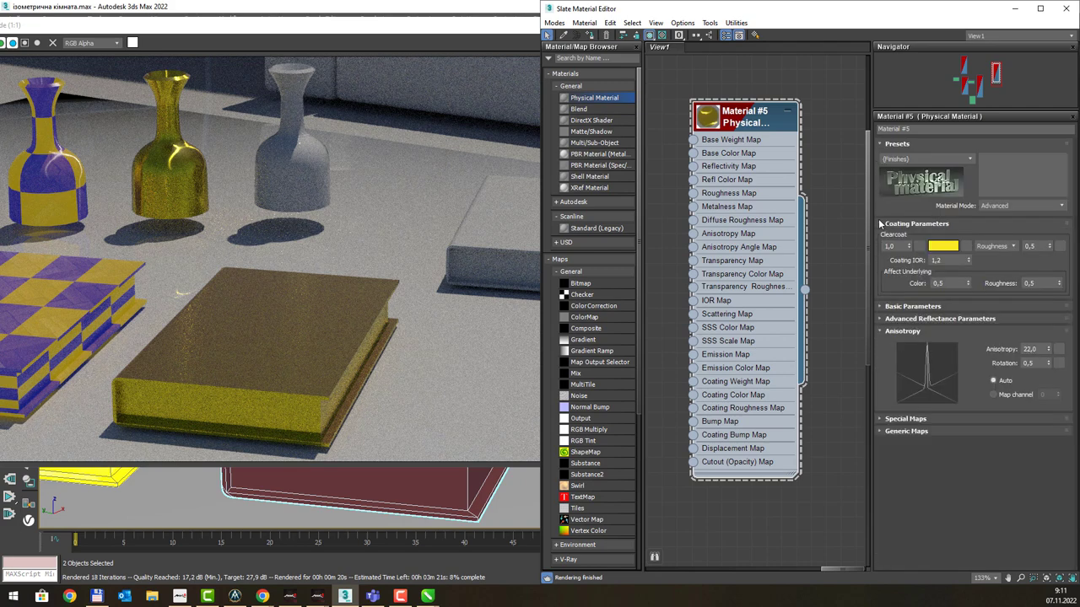
left_click(880, 223)
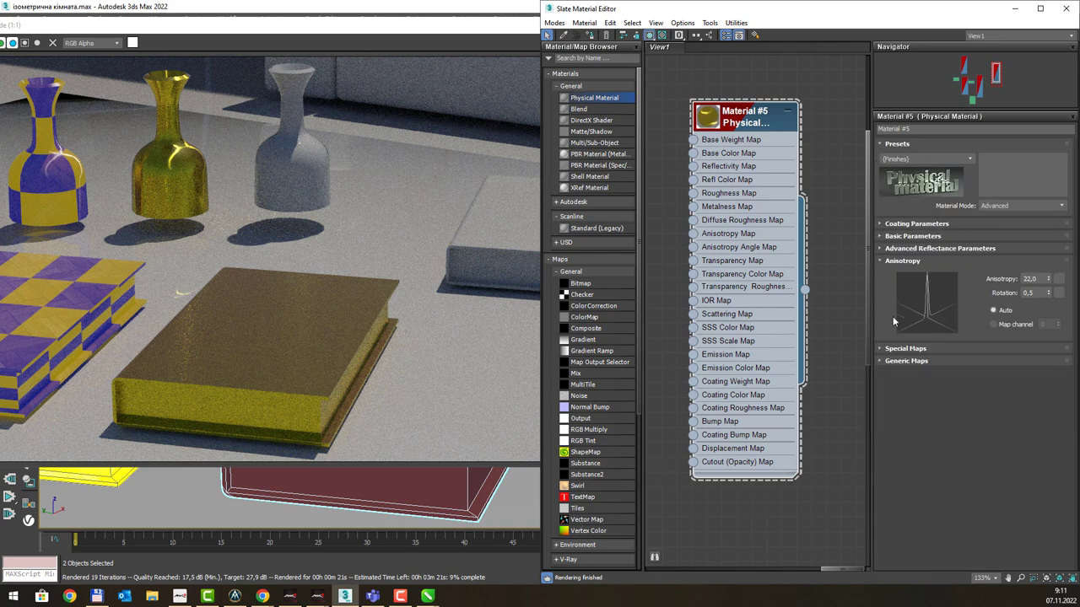
left_click(881, 349)
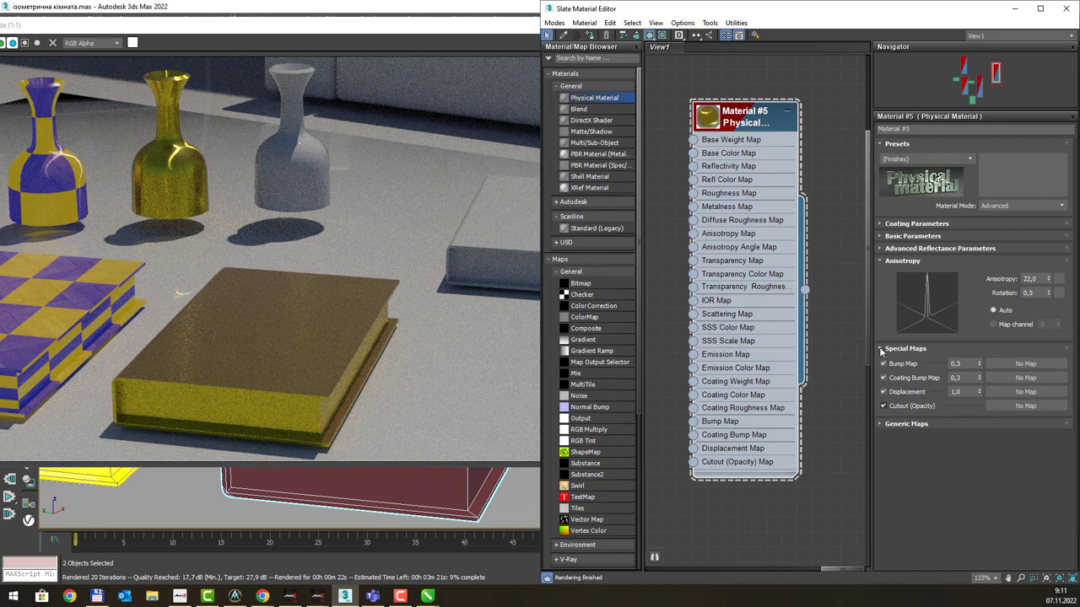
left_click(879, 424)
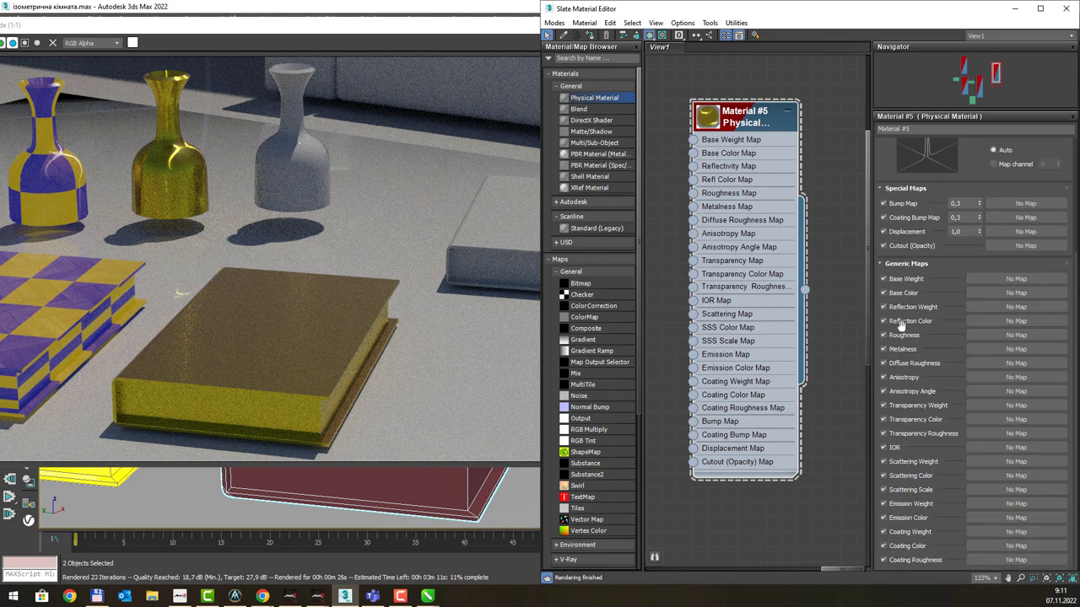
scroll(901, 329, "down", 2)
left_click(880, 348)
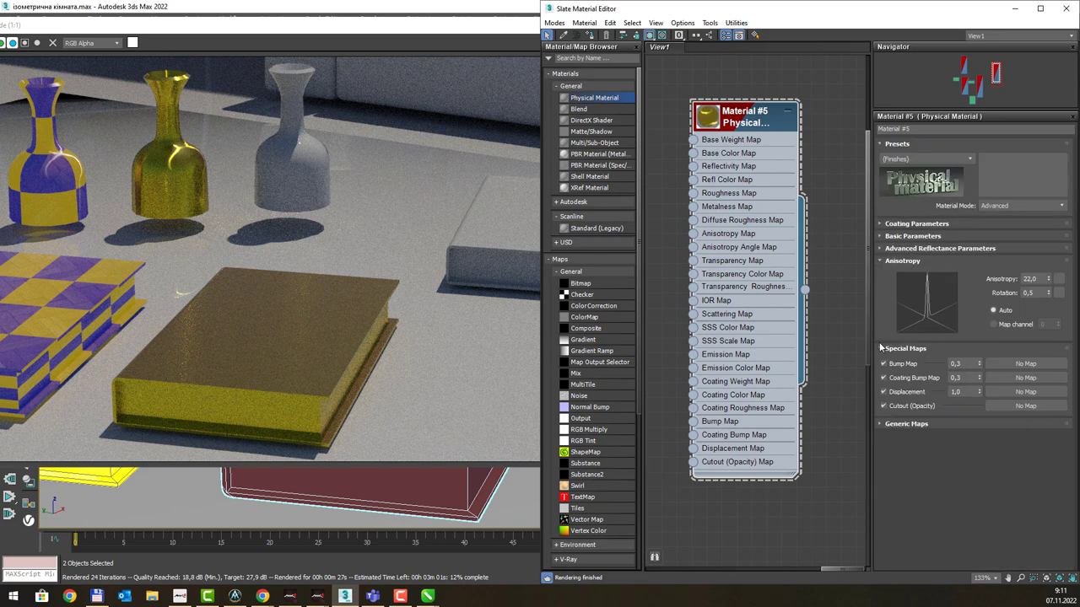
left_click(880, 349)
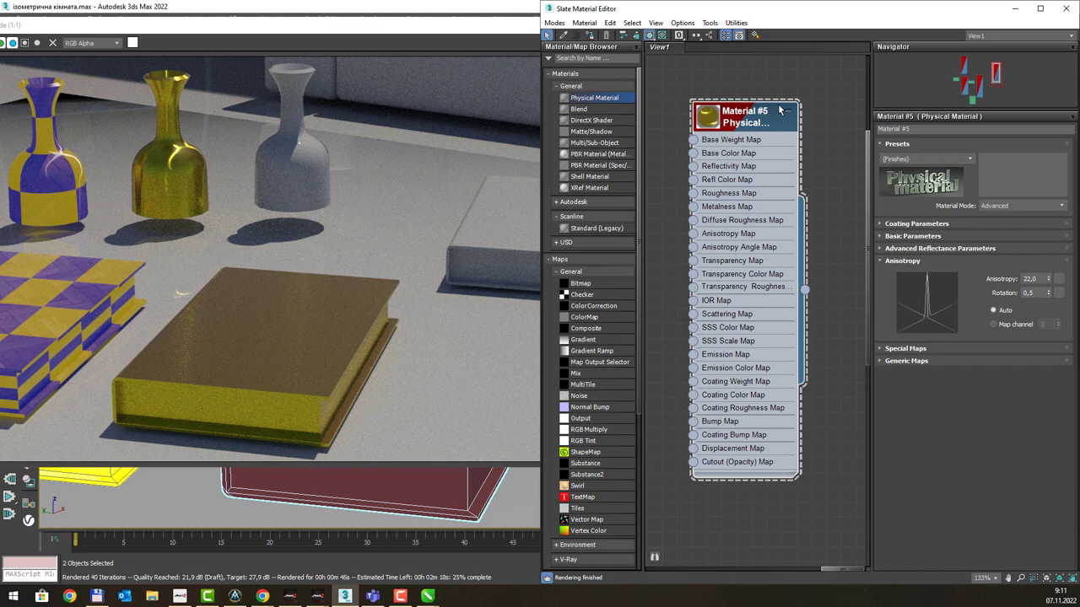
left_click(495, 35)
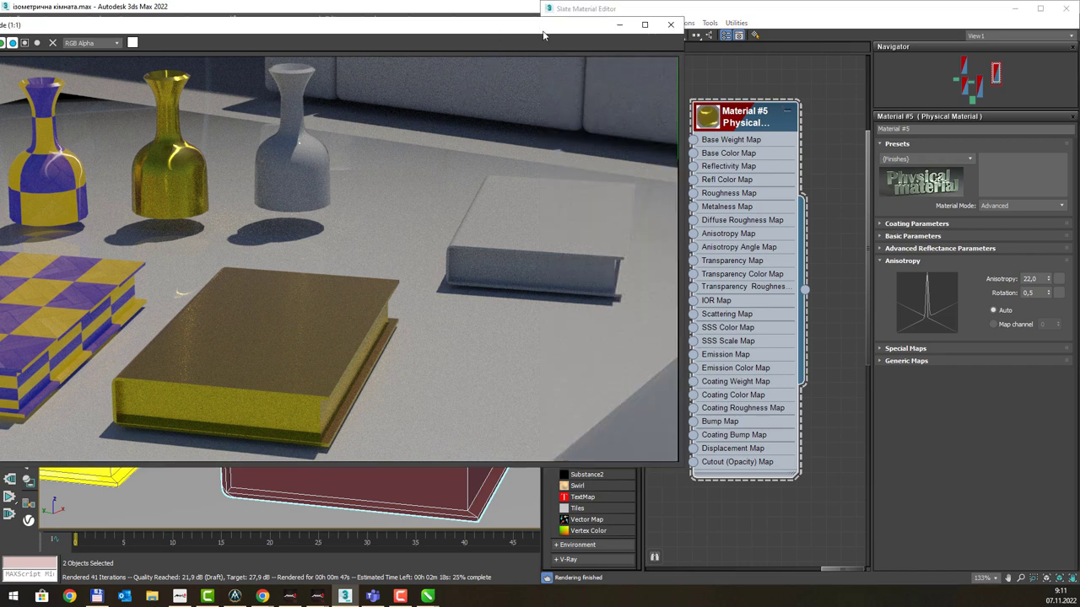
Step: Minimize the render window and select the grey vase and the light box
left_click(619, 25)
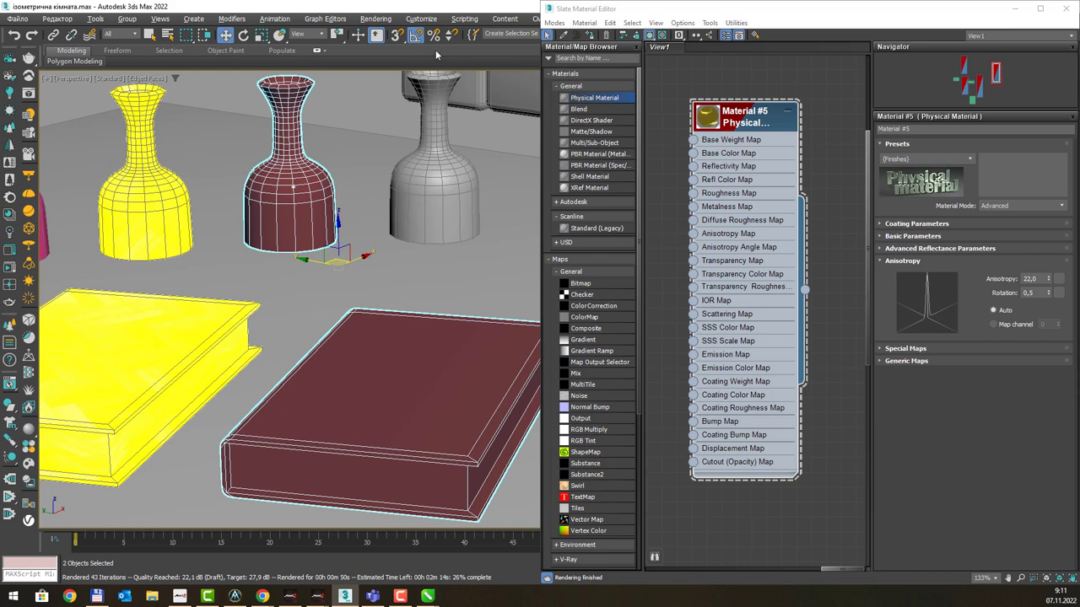
scroll(472, 238, "up", 3)
middle_click_drag(472, 238, 266, 253)
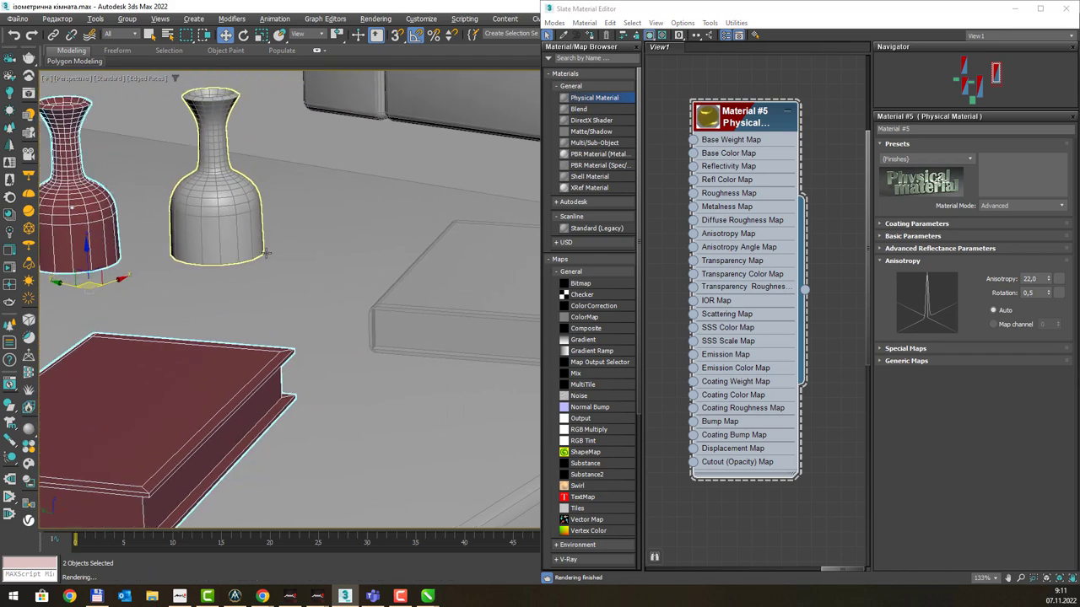
left_click(232, 202)
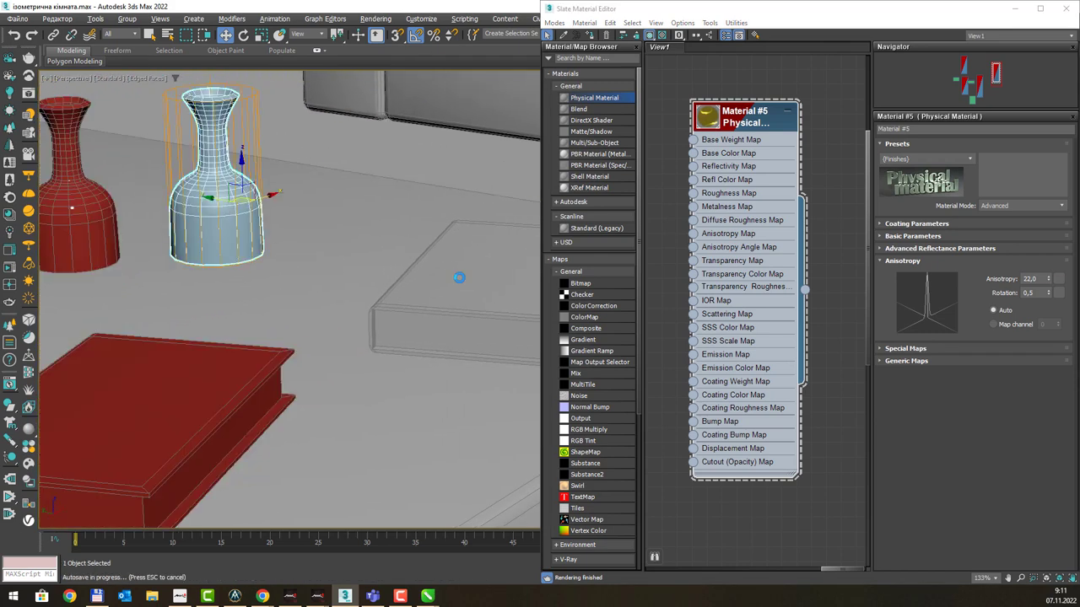
left_click(458, 278, "ctrl")
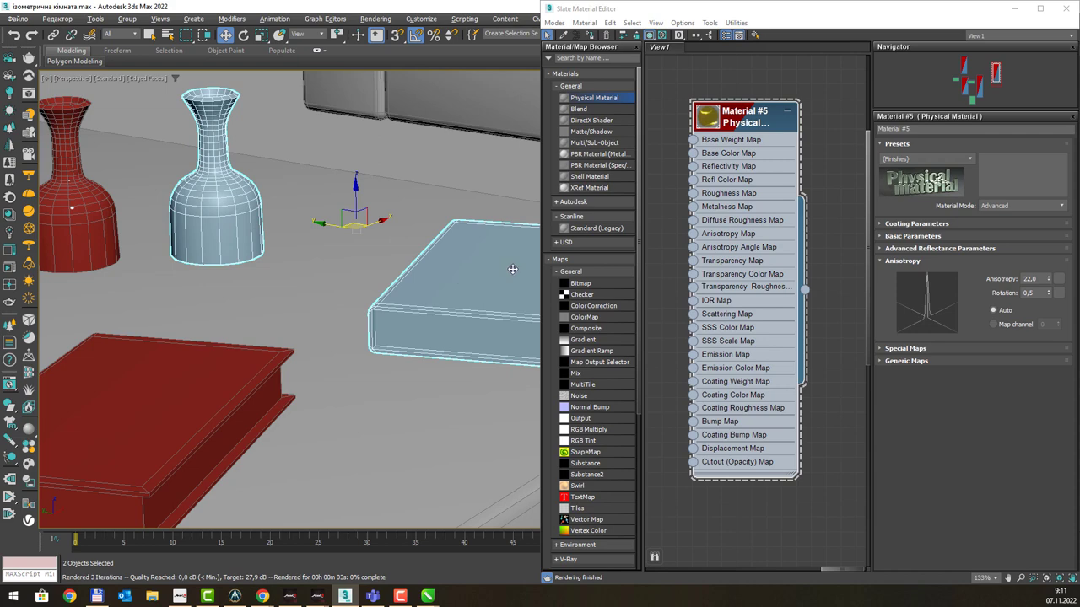
Step: Add a new Physical Material #6 node and assign it to the vase and box
middle_click_drag(809, 173, 691, 183)
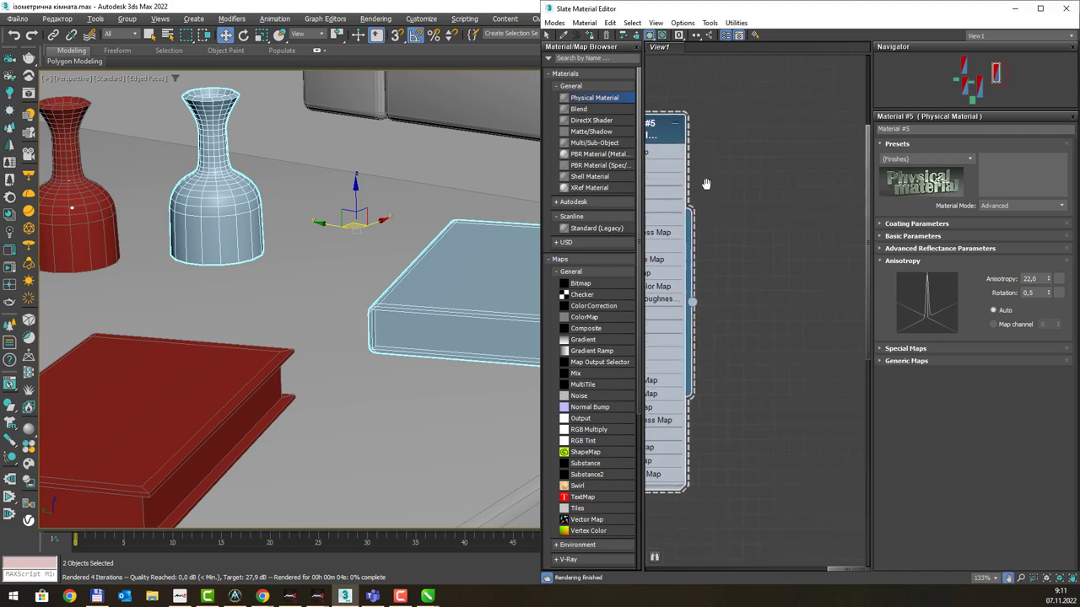
left_click_drag(757, 141, 758, 142)
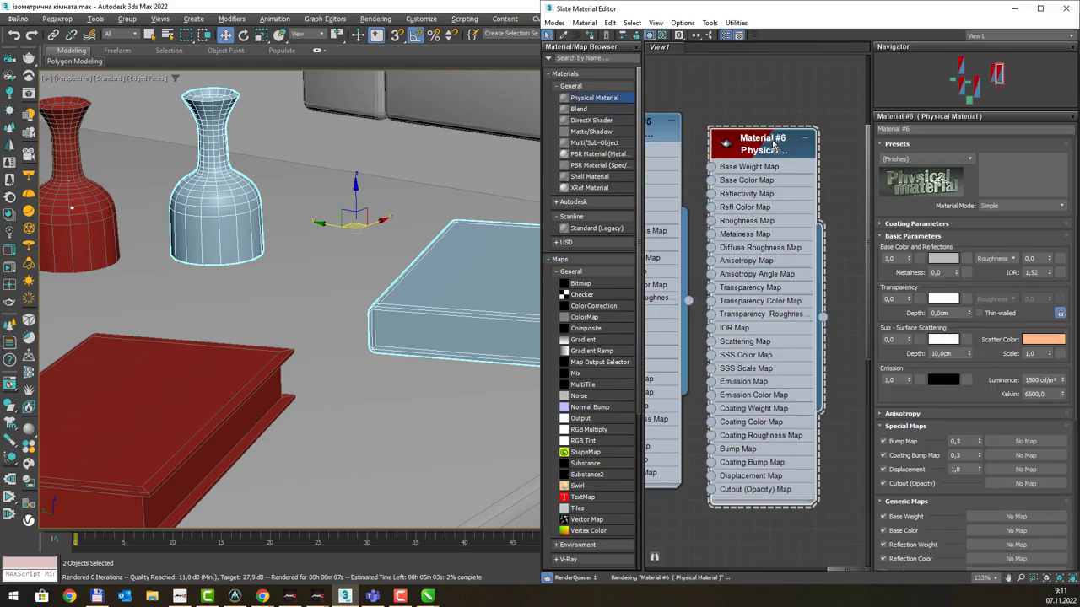
right_click(773, 144)
left_click(795, 159)
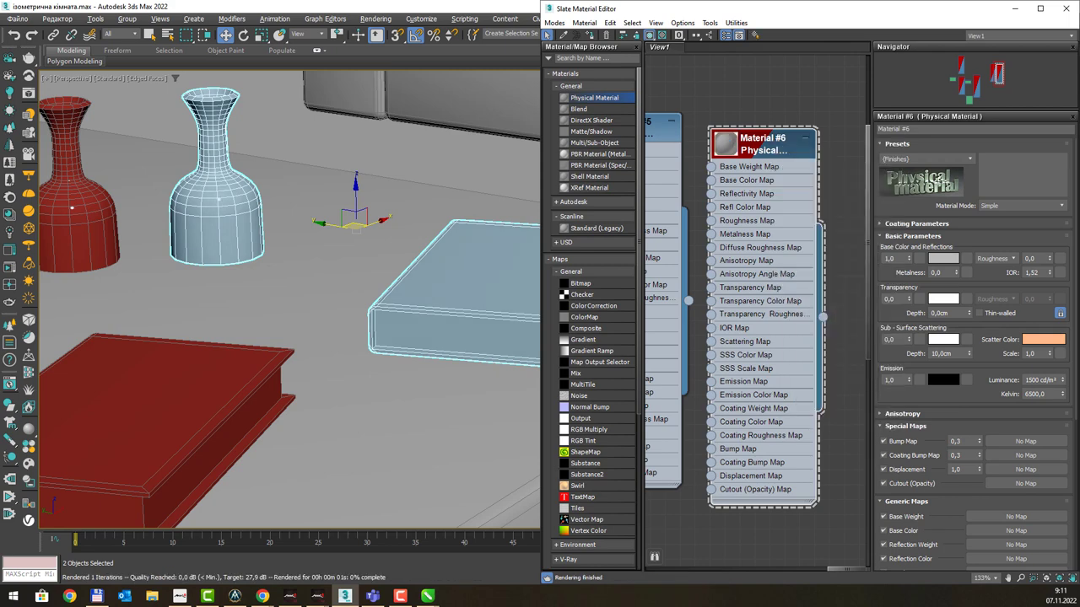
left_click(505, 278)
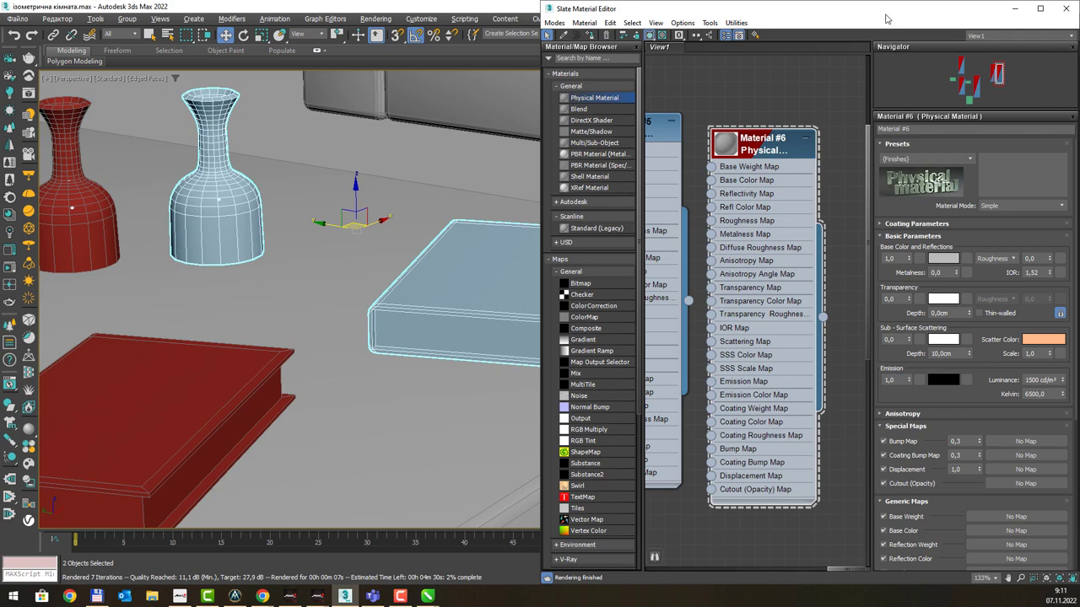
Step: Start a live ActiveShade render of the scene beside the material editor
left_click_drag(886, 9, 797, 177)
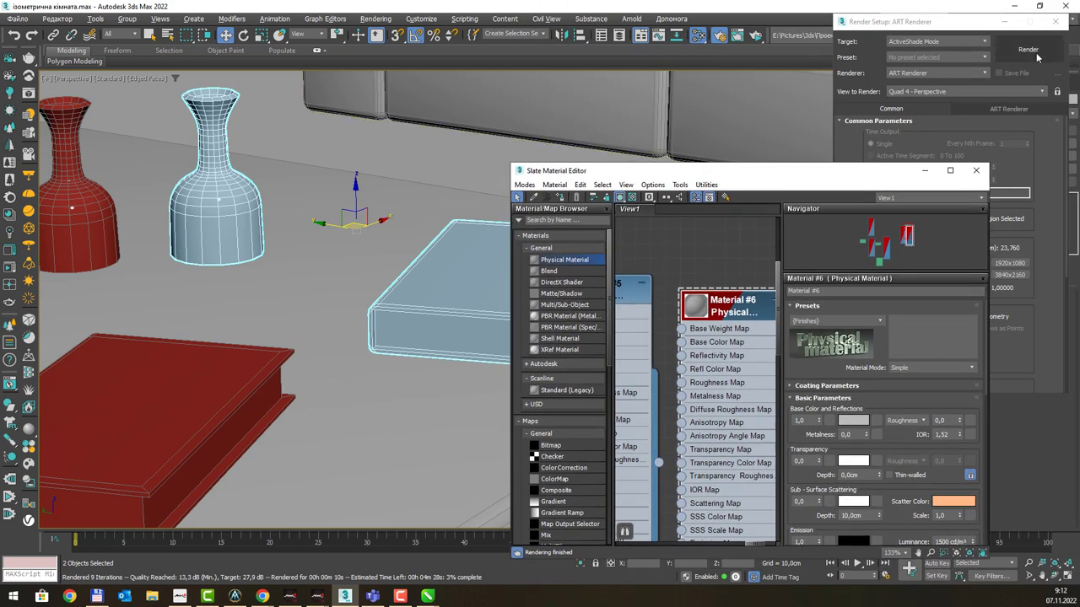
left_click(1028, 49)
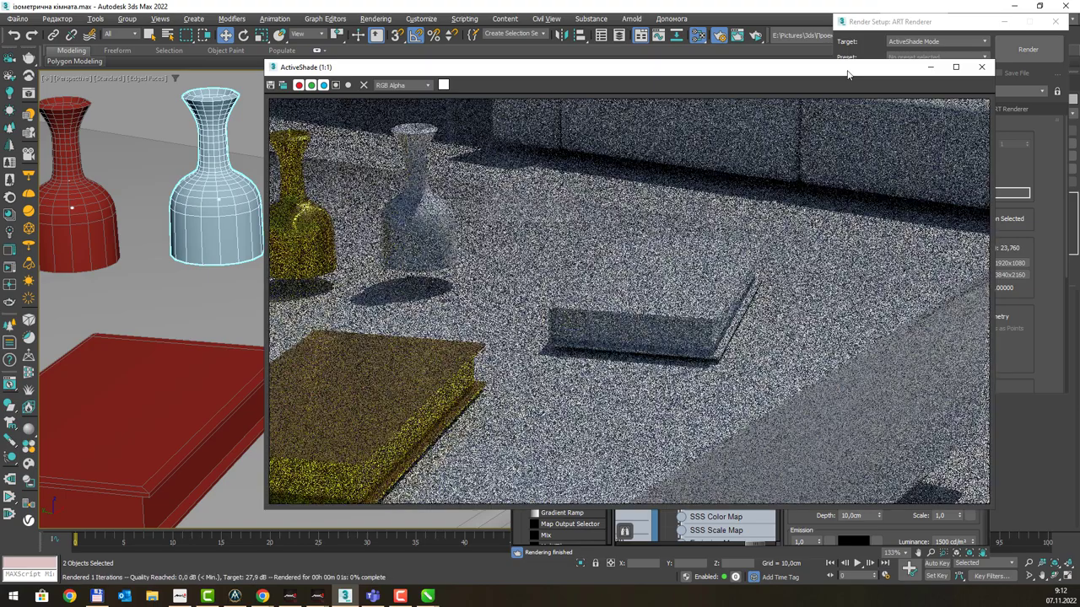
left_click_drag(848, 74, 391, 39)
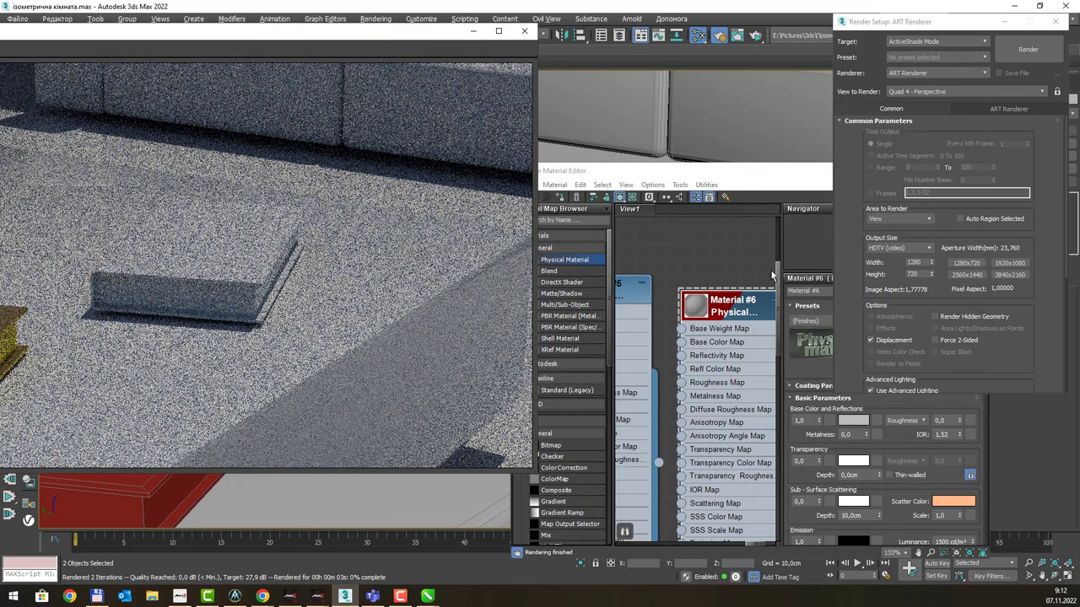
Step: Assign Material #6 to the selected vase and box and arrange the editor beside the render
right_click(737, 307)
left_click(787, 29)
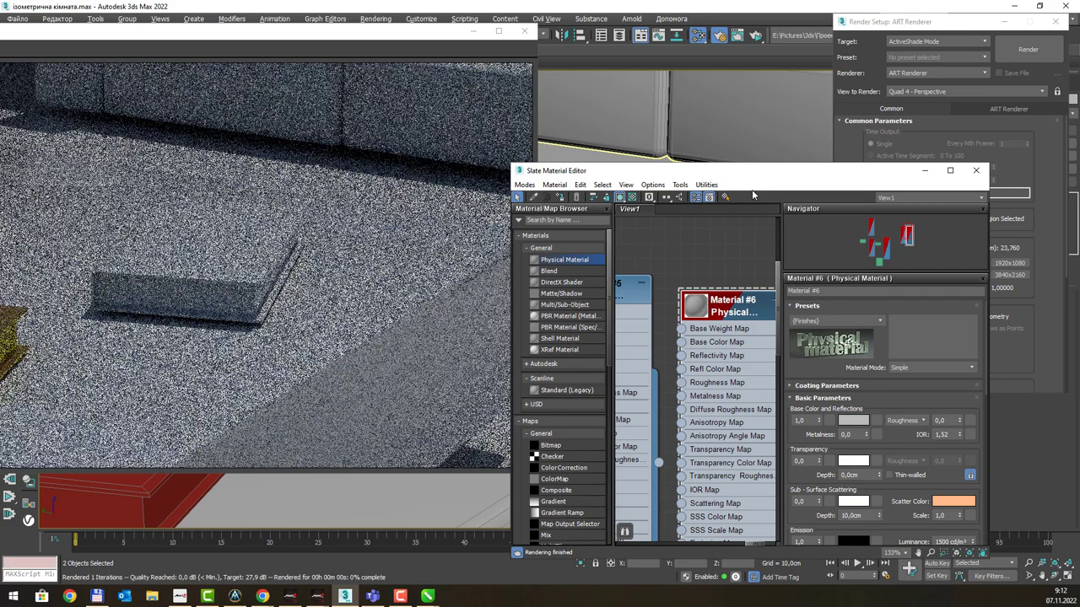
middle_click_drag(637, 131, 706, 152)
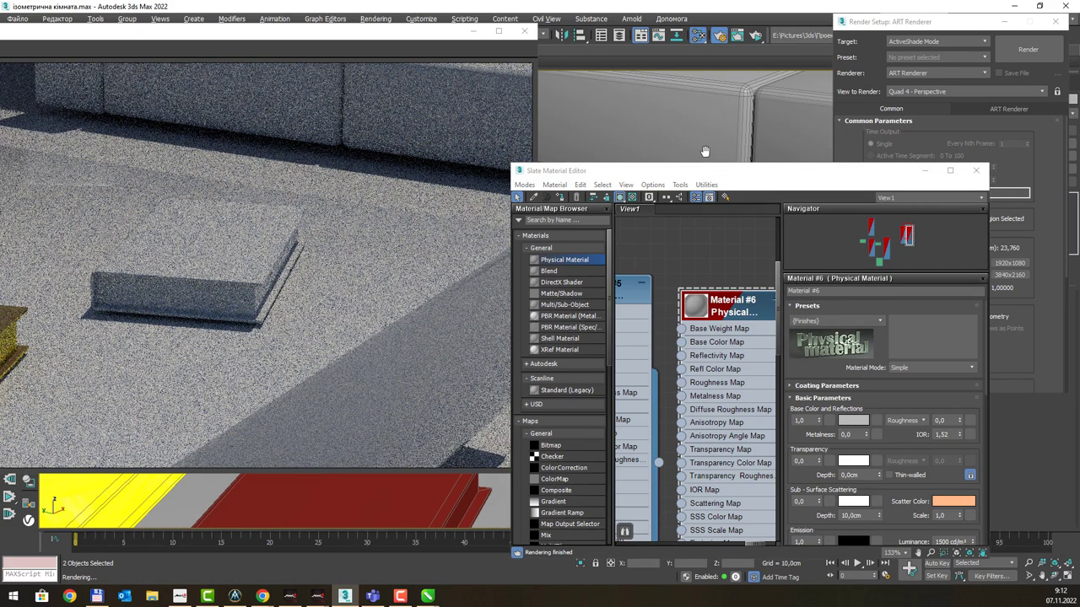
left_click_drag(756, 173, 793, 55)
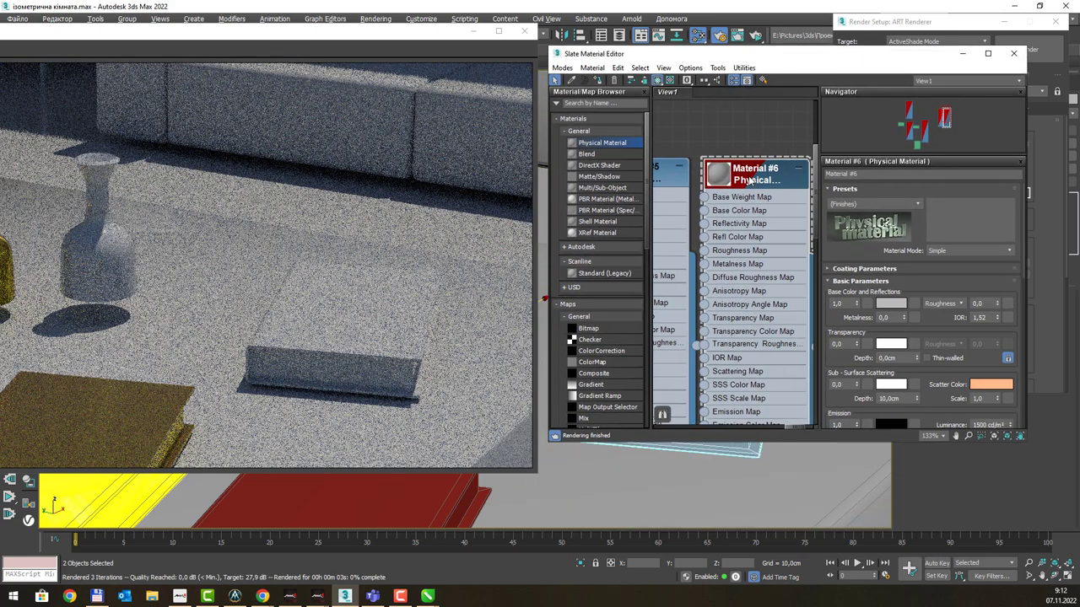
Step: Apply the Glossy Paint preset to Material #6 and reposition the Slate Material Editor
left_click(918, 204)
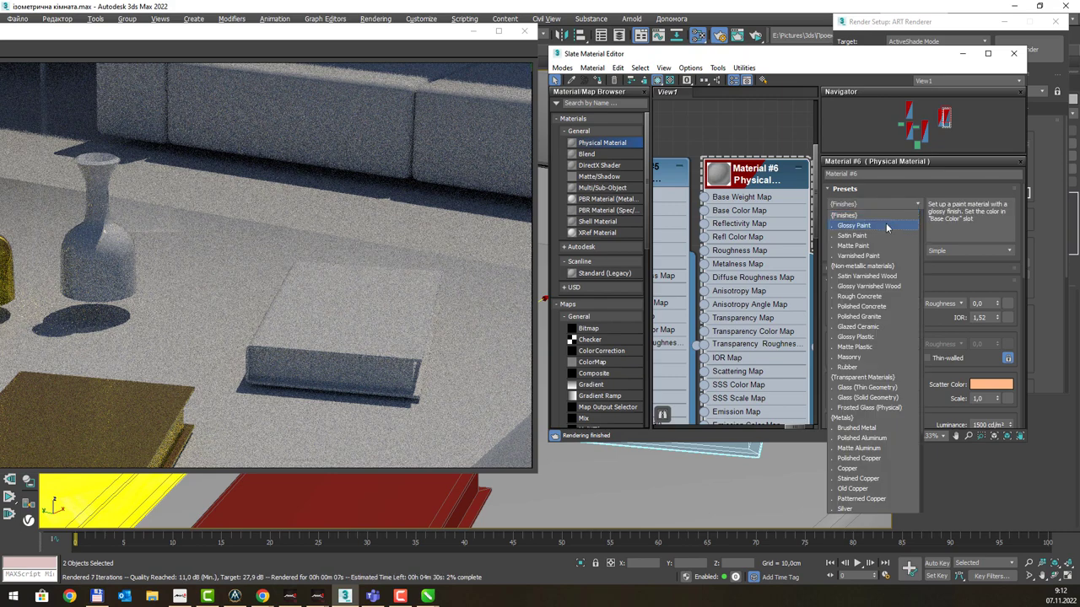
left_click(887, 226)
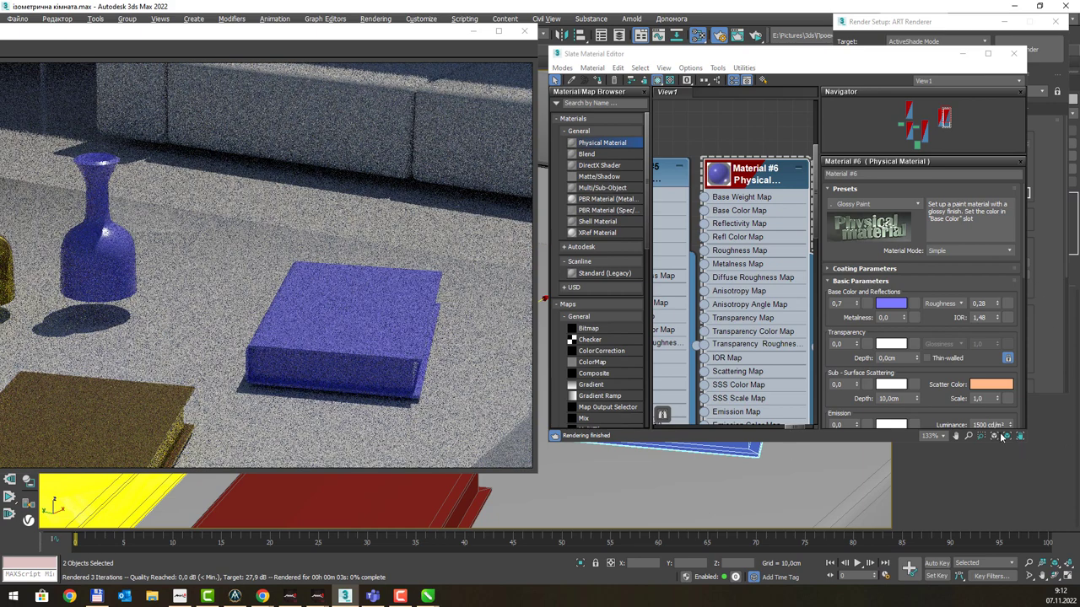
left_click_drag(772, 55, 763, 34)
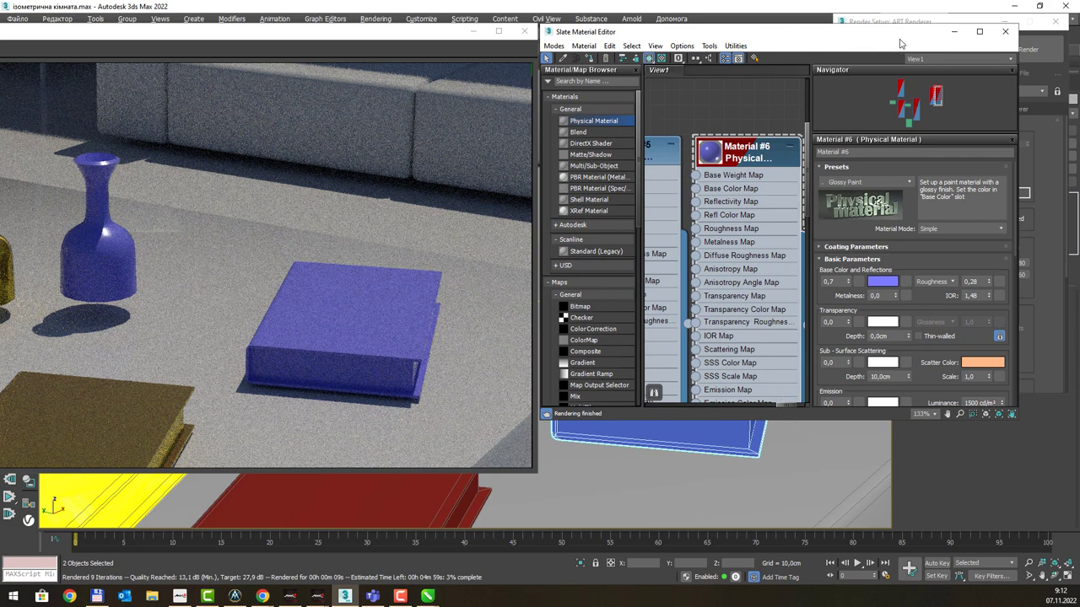
mouse_move(900, 40)
left_mouse_down()
mouse_move(890, 162)
mouse_move(846, 24)
mouse_move(857, 23)
left_mouse_up()
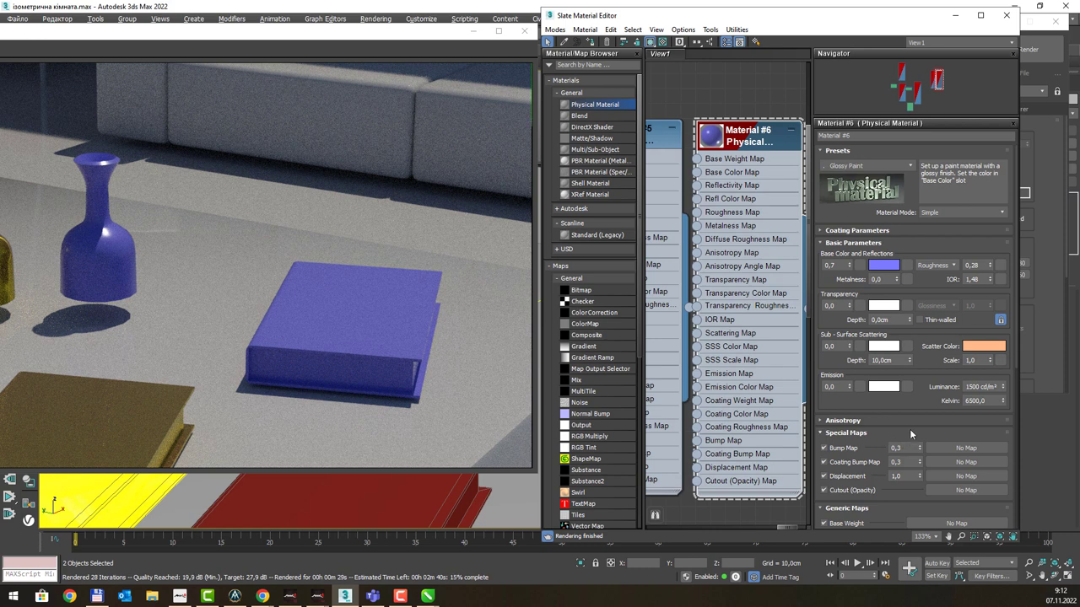
Step: Collapse Special and Generic Maps and give Material #6 a pink base colour
left_click(823, 435)
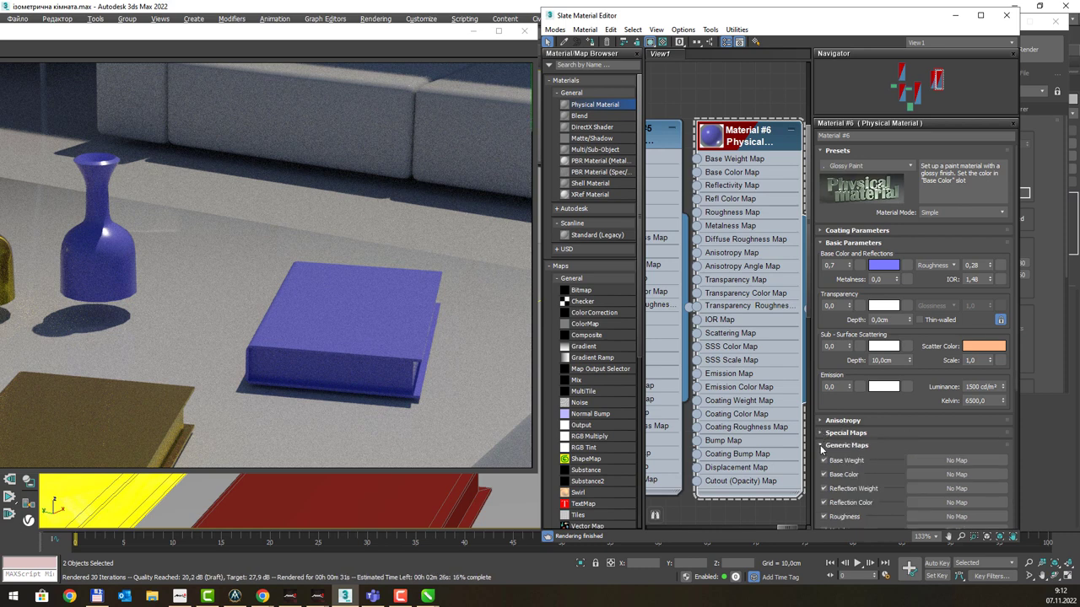
left_click(824, 447)
left_click(874, 266)
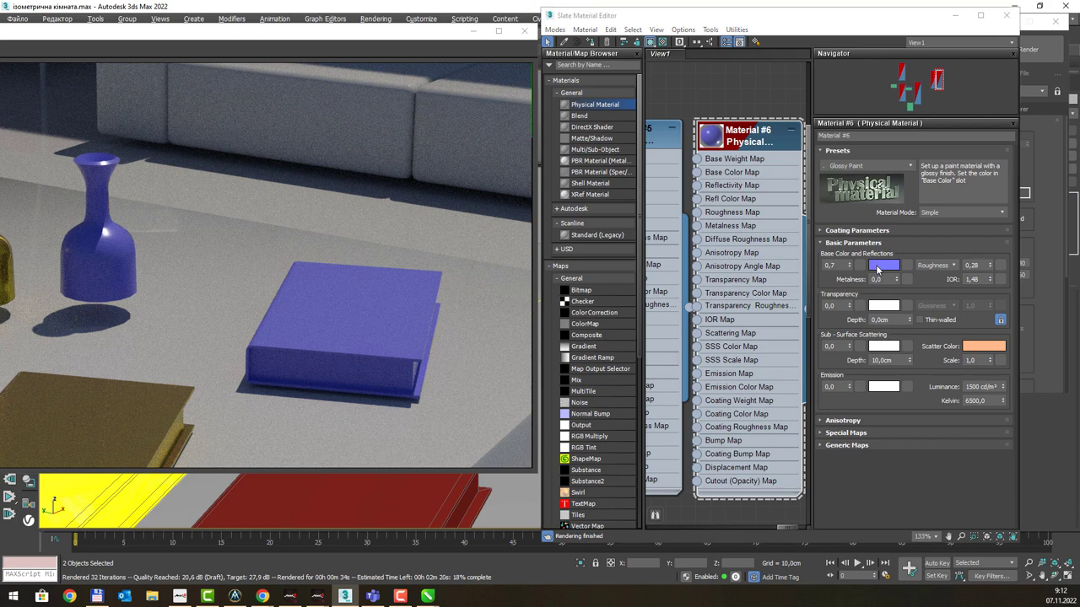
left_click(742, 257)
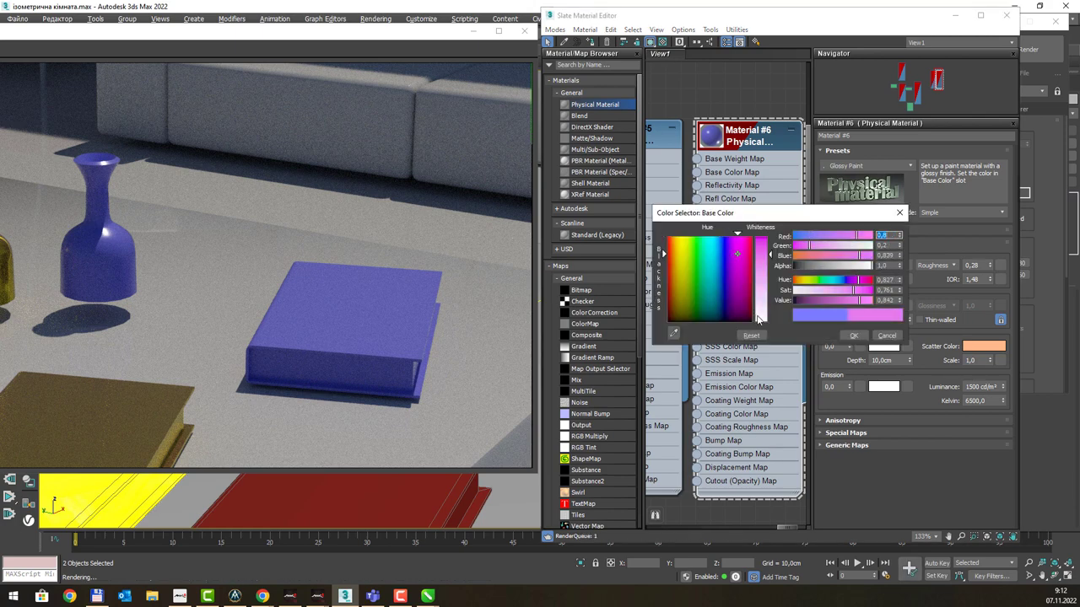
left_click(854, 335)
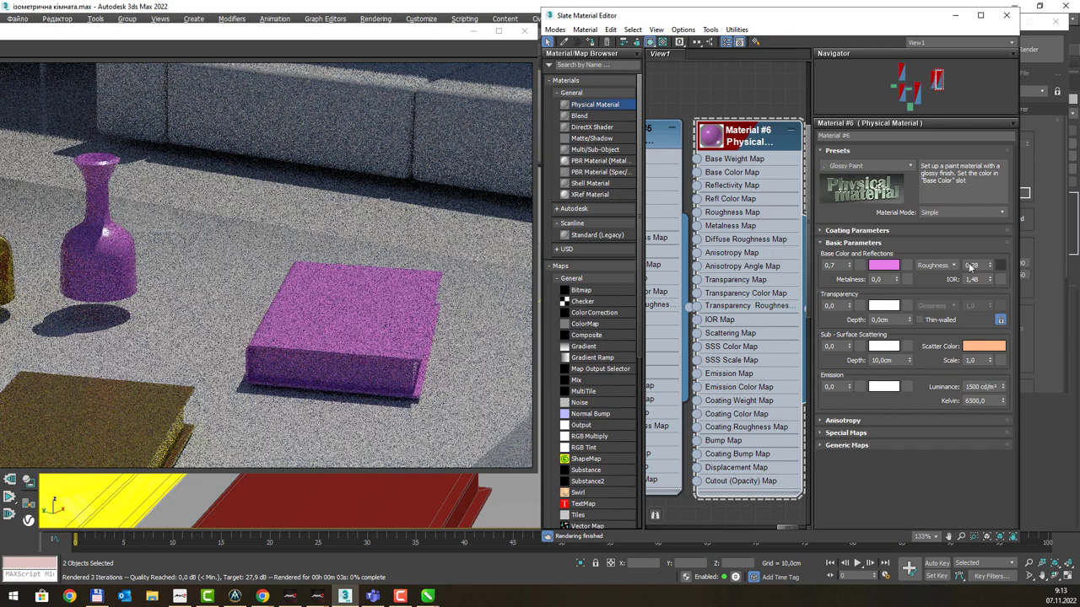
Step: Apply the Satin Paint preset and set the base colour weight to 0,7
left_click(904, 168)
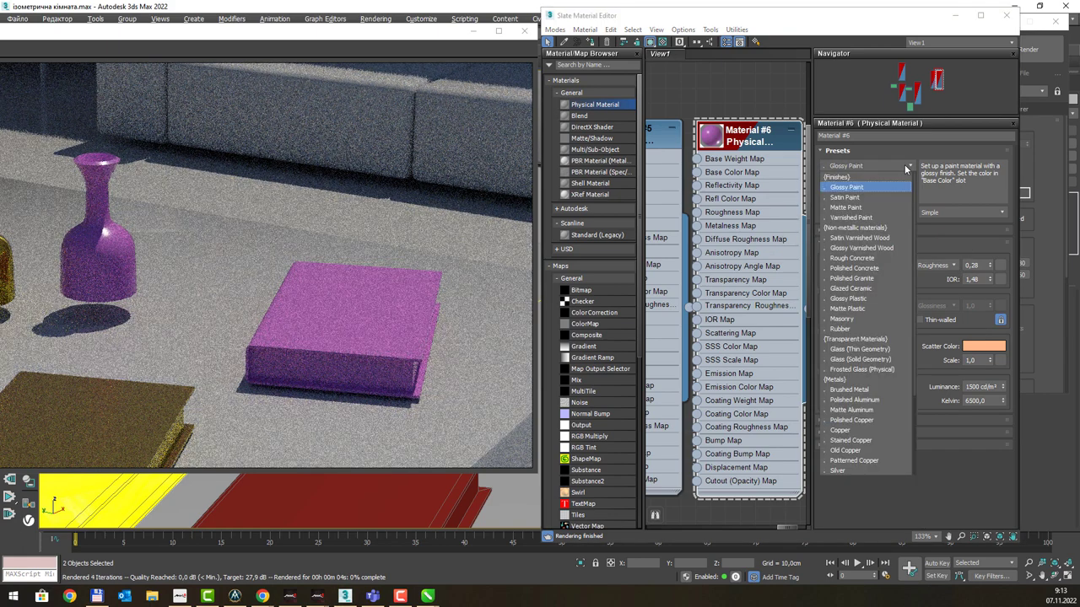
left_click(863, 199)
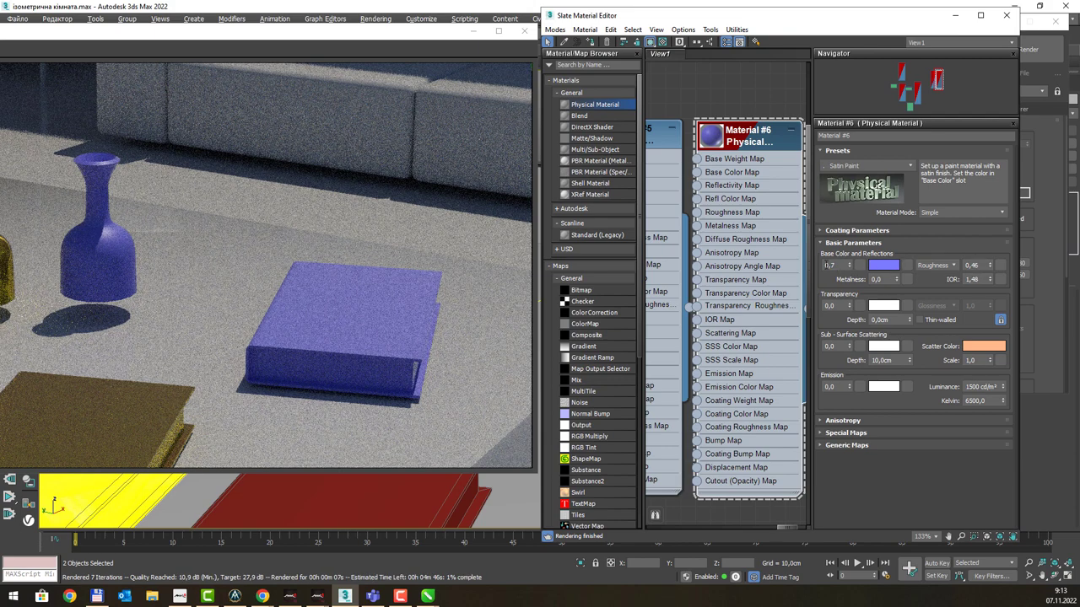
double_click(829, 265)
type("0,7")
double_click(972, 266)
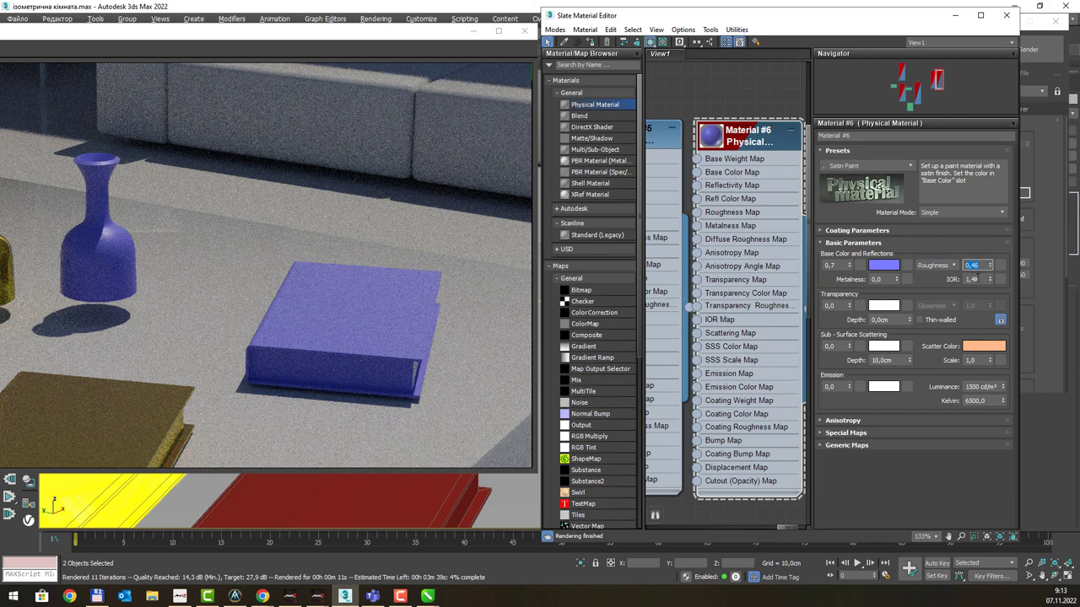
left_click(862, 167)
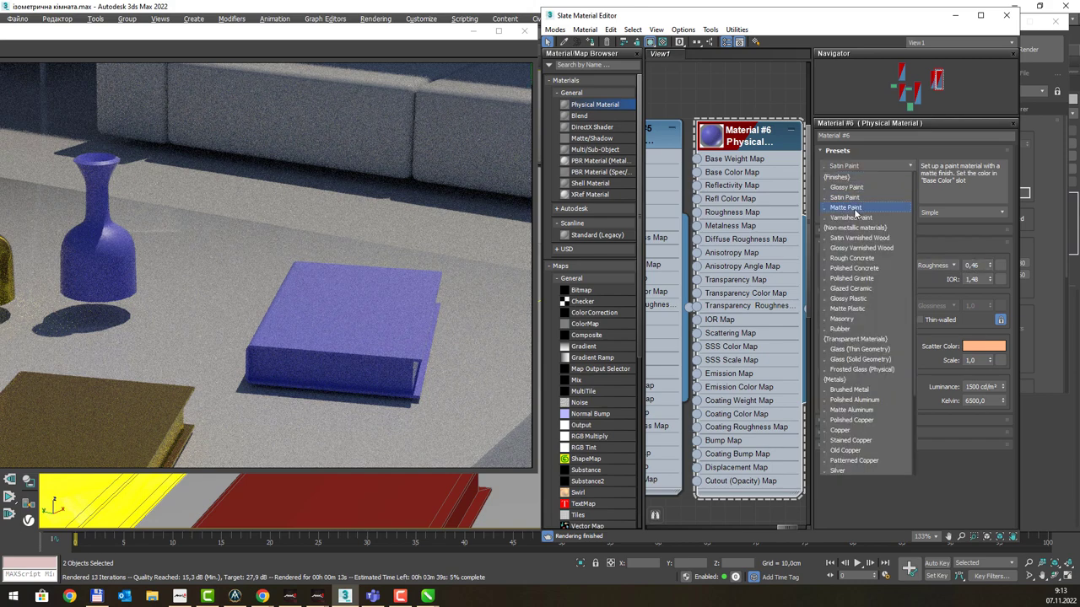
Step: Try the Matte Paint preset on Material #6, then switch to Varnished Paint
left_click(854, 209)
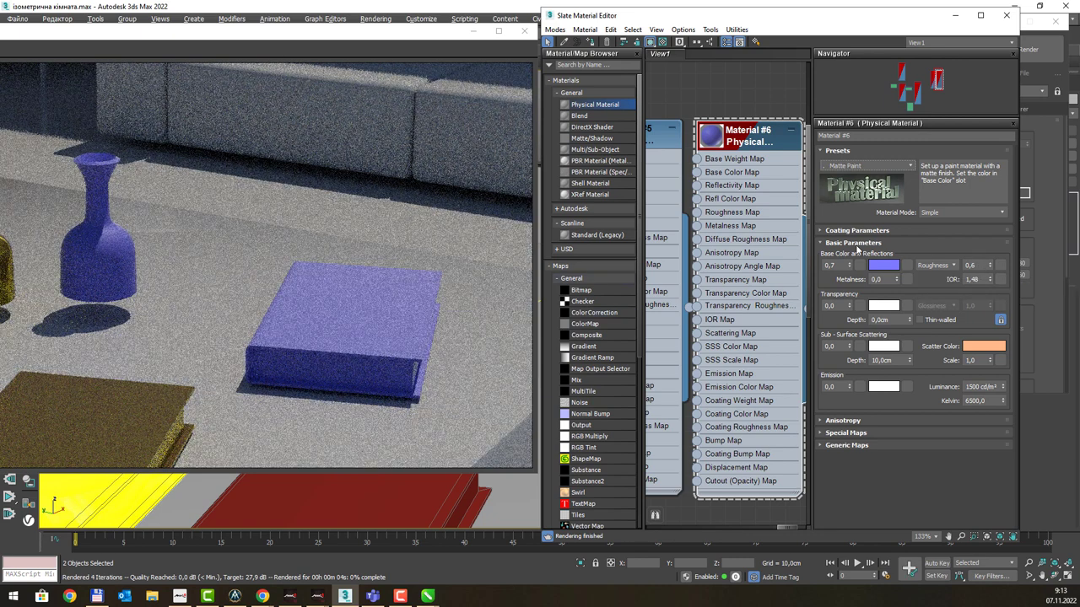
left_click(861, 165)
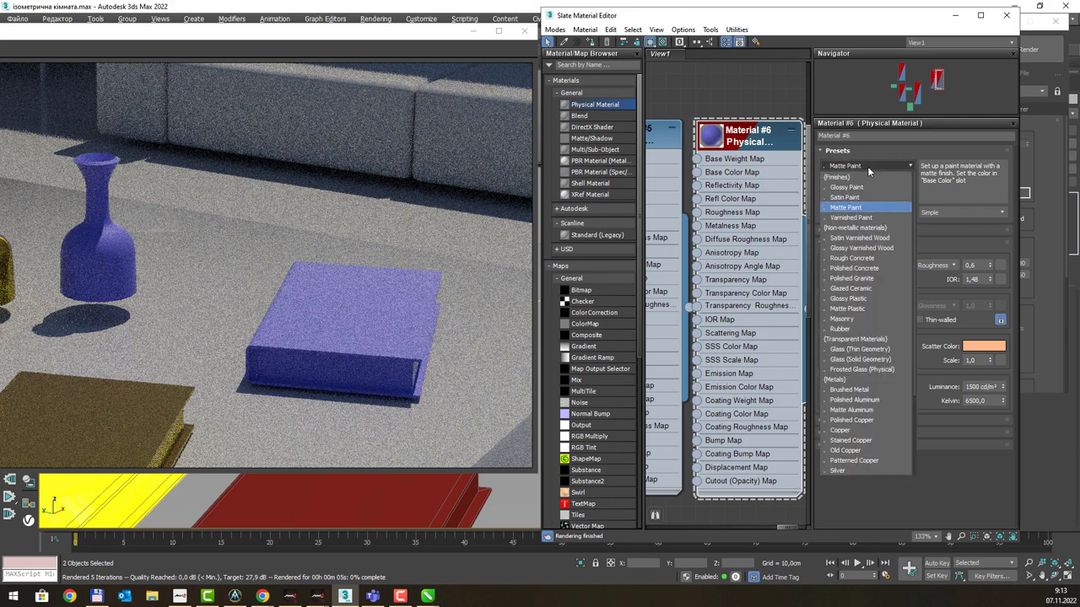
left_click(858, 217)
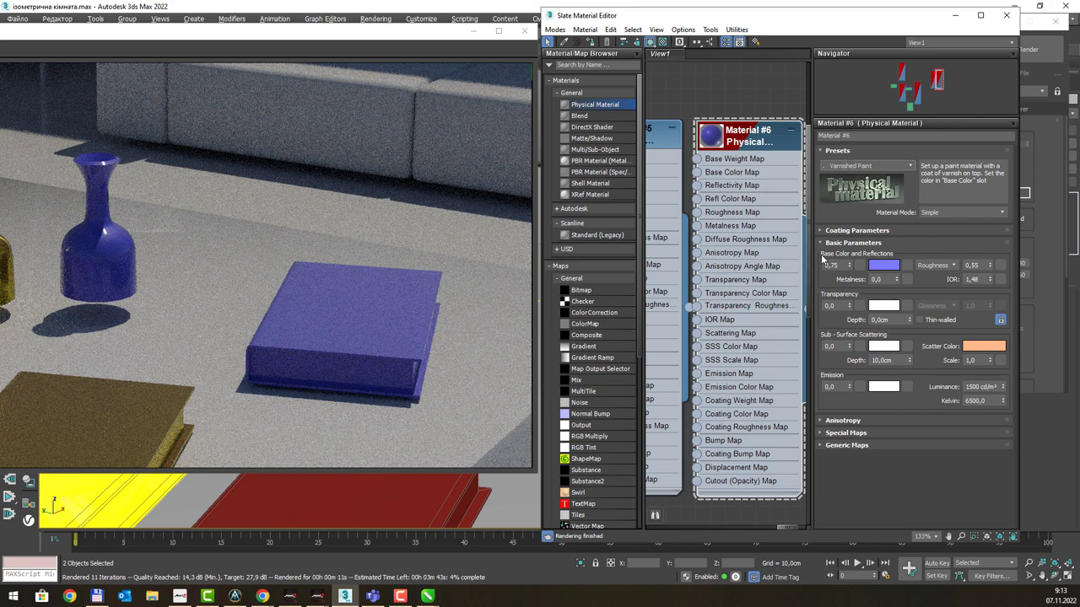
left_click(910, 166)
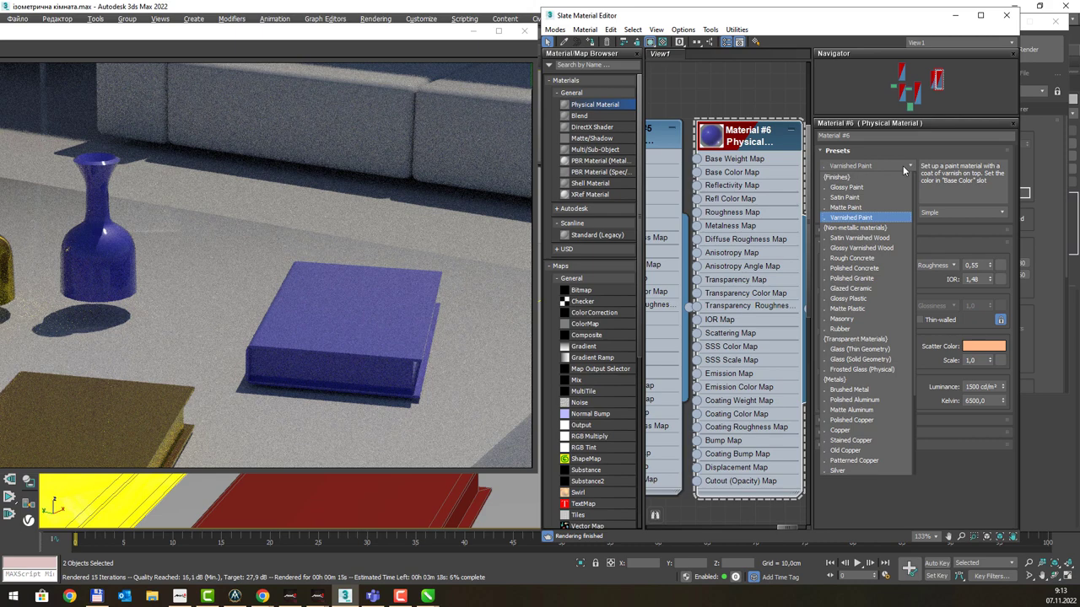
Step: Apply the Satin Varnished Wood preset and open its wood Bitmap node's parameters
left_click(877, 240)
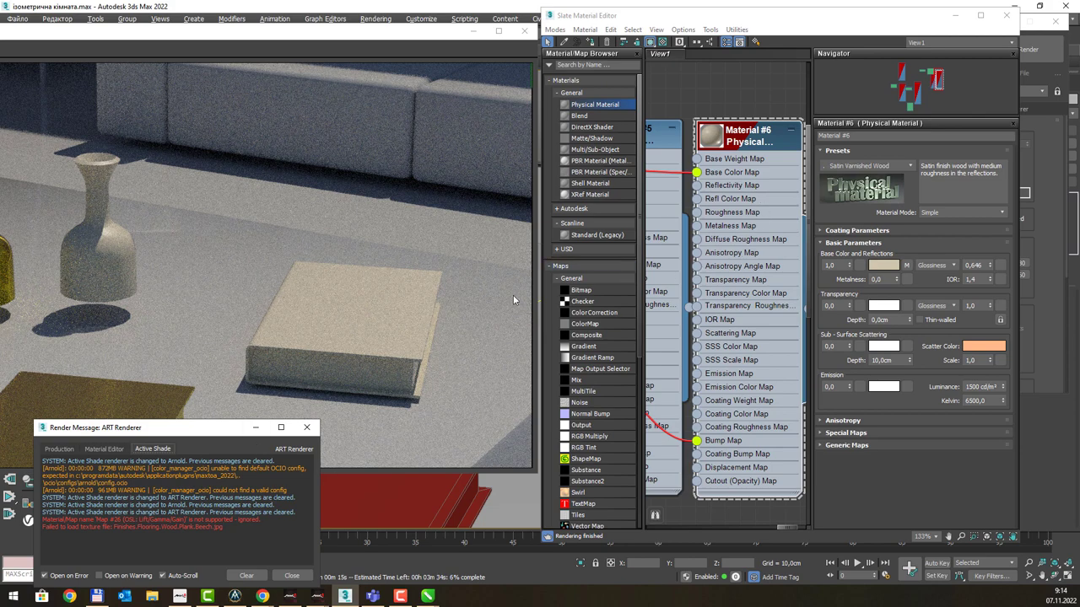
middle_click_drag(730, 239, 759, 253)
scroll(759, 254, "down", 2)
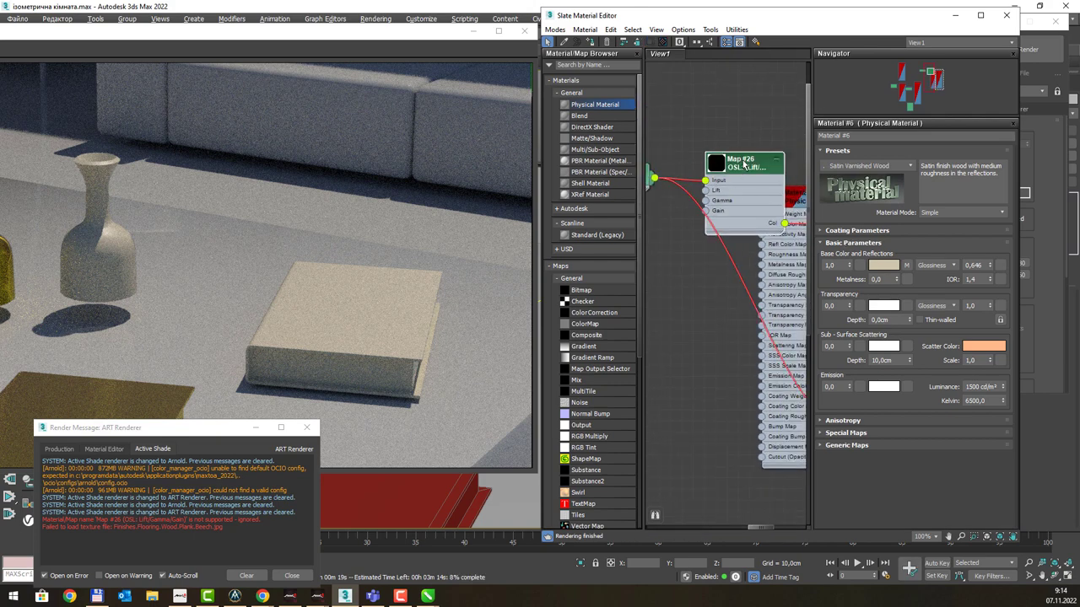
mouse_move(736, 154)
left_mouse_down()
mouse_move(701, 78)
mouse_move(740, 74)
left_mouse_up()
middle_click_drag(716, 158, 802, 216)
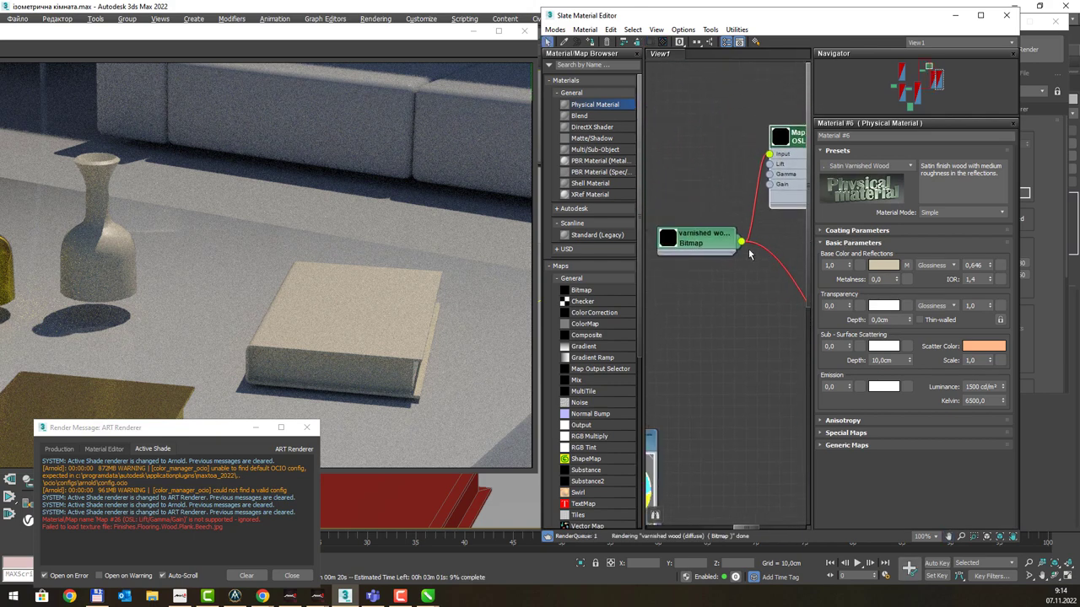
left_click(696, 243)
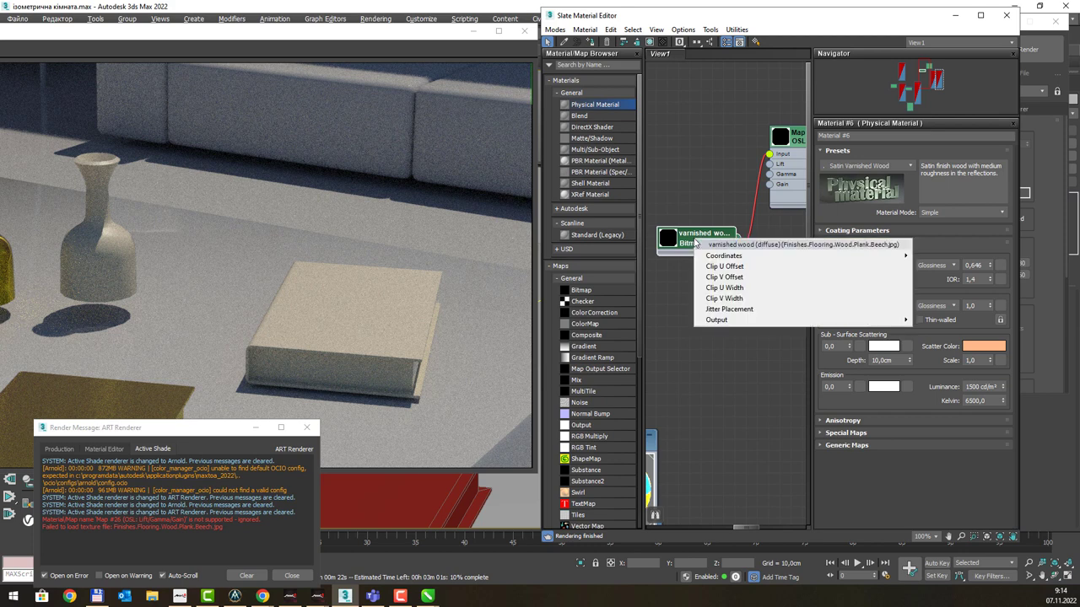
double_click(695, 243)
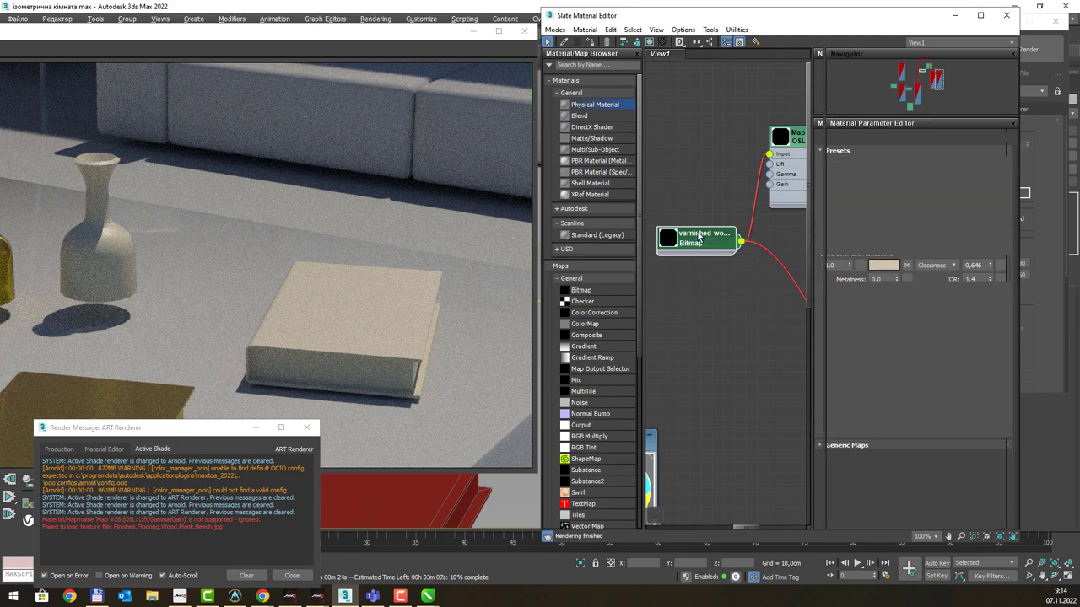
Step: Load laminated_0016_400x400x80.jpg from the textures\wood folder into the wood bitmap
left_click(949, 295)
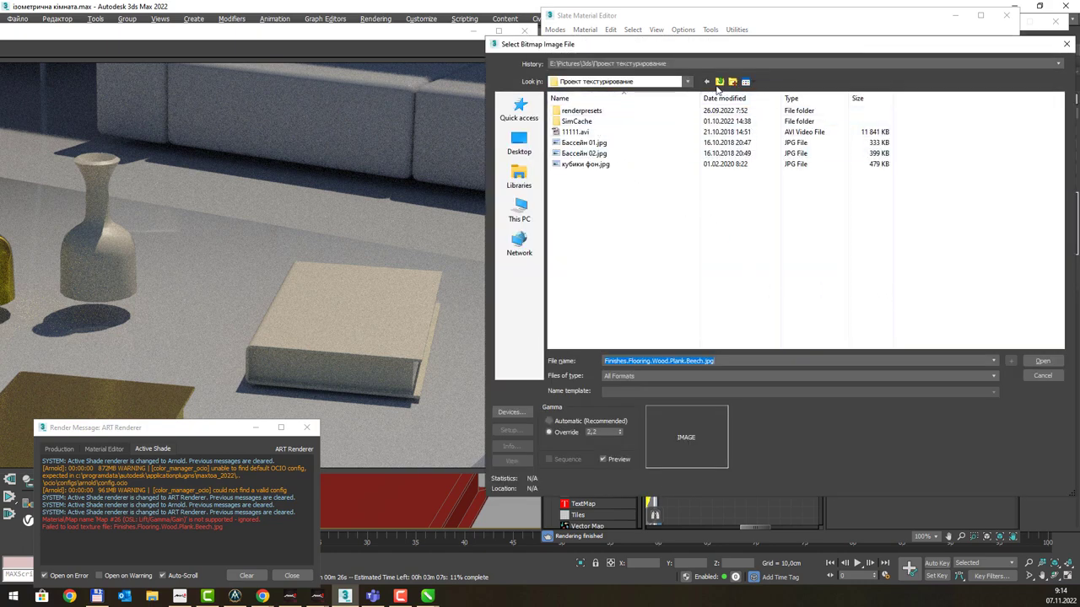
left_click(718, 83)
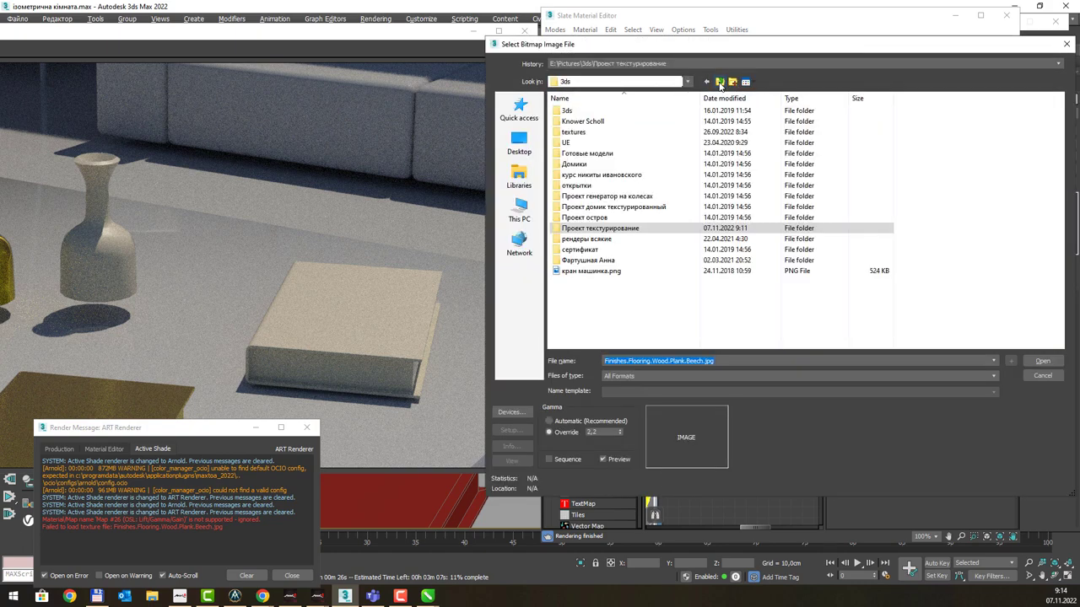
double_click(593, 132)
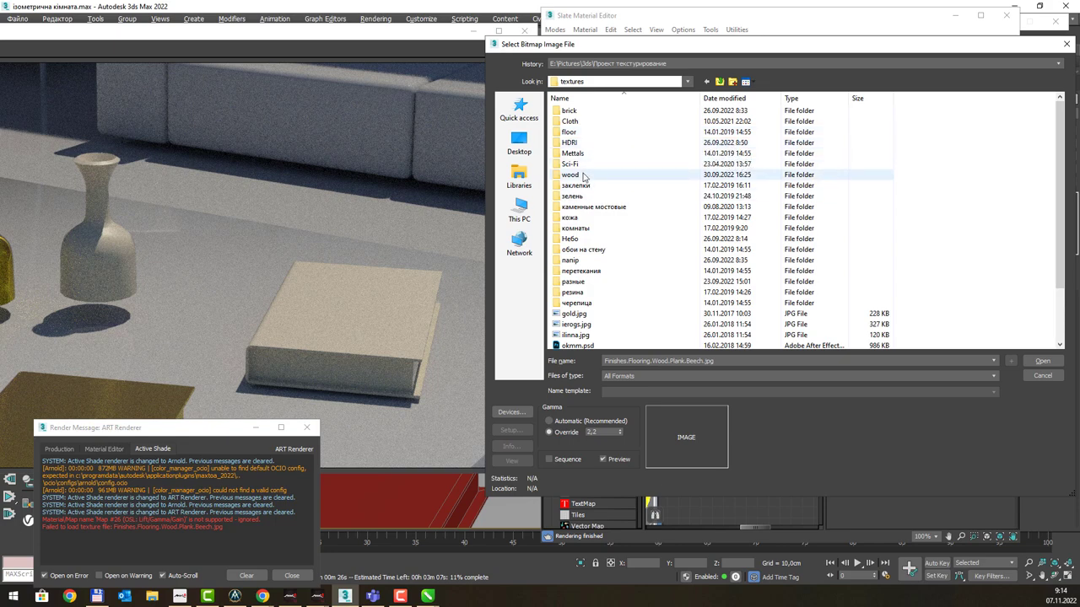
double_click(584, 174)
double_click(639, 156)
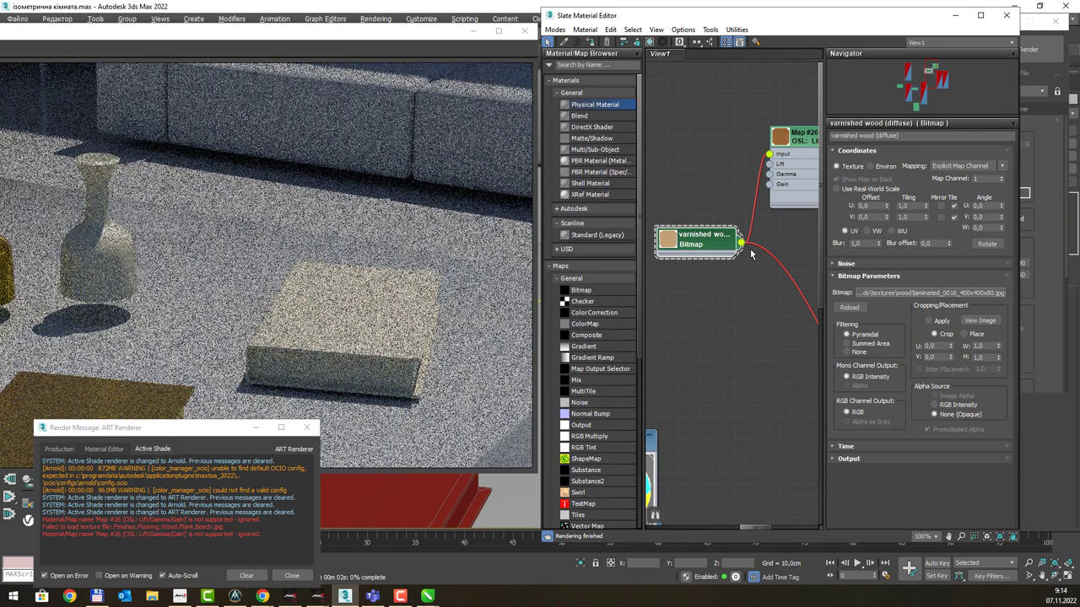
Step: Pan the Slate view to Map #26 and Material #6, then shift and widen the editor
mouse_move(762, 239)
middle_mouse_down()
mouse_move(749, 258)
mouse_move(792, 217)
middle_mouse_up()
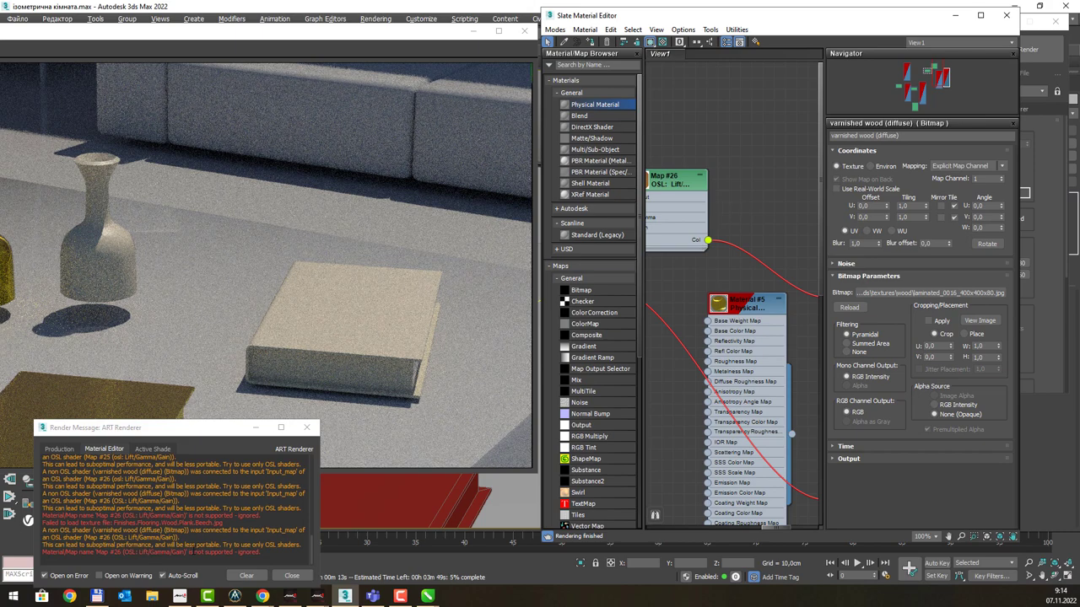
middle_click_drag(735, 206, 671, 198)
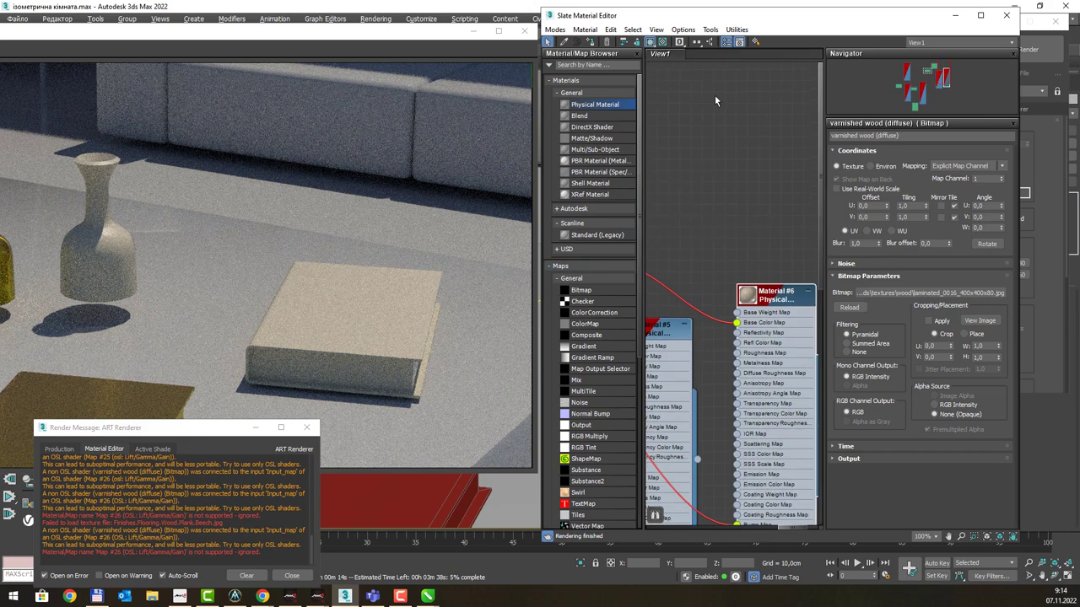
left_click_drag(792, 21, 766, 19)
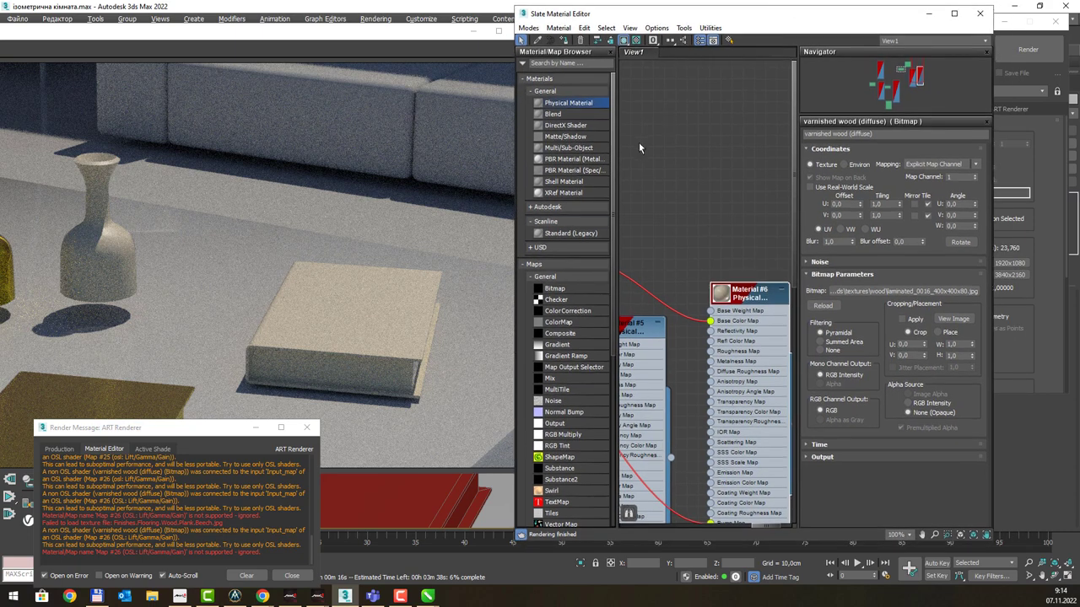
left_click_drag(515, 234, 415, 233)
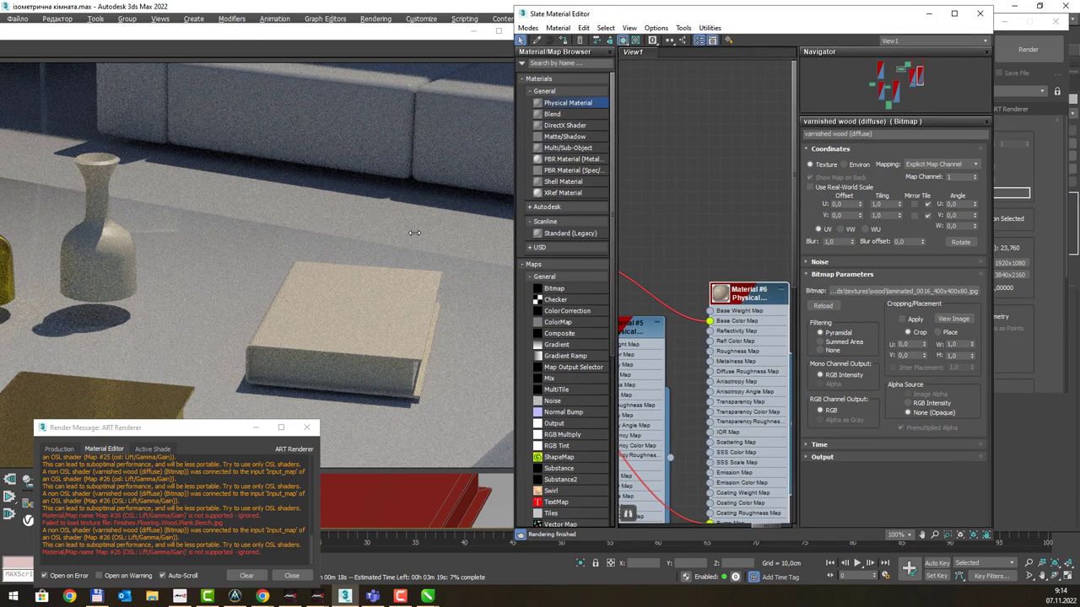
Step: Arrange the nodes with Map #26 above Material #5 and load Material #6's parameters
middle_click_drag(682, 216, 711, 180)
left_click_drag(713, 247, 722, 144)
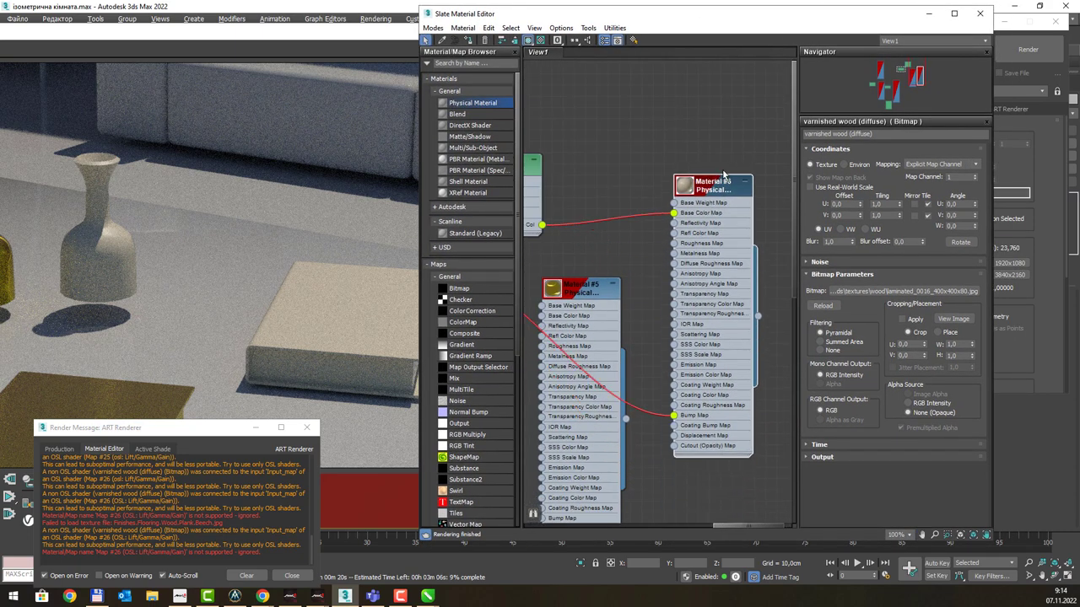
middle_click_drag(660, 163, 714, 178)
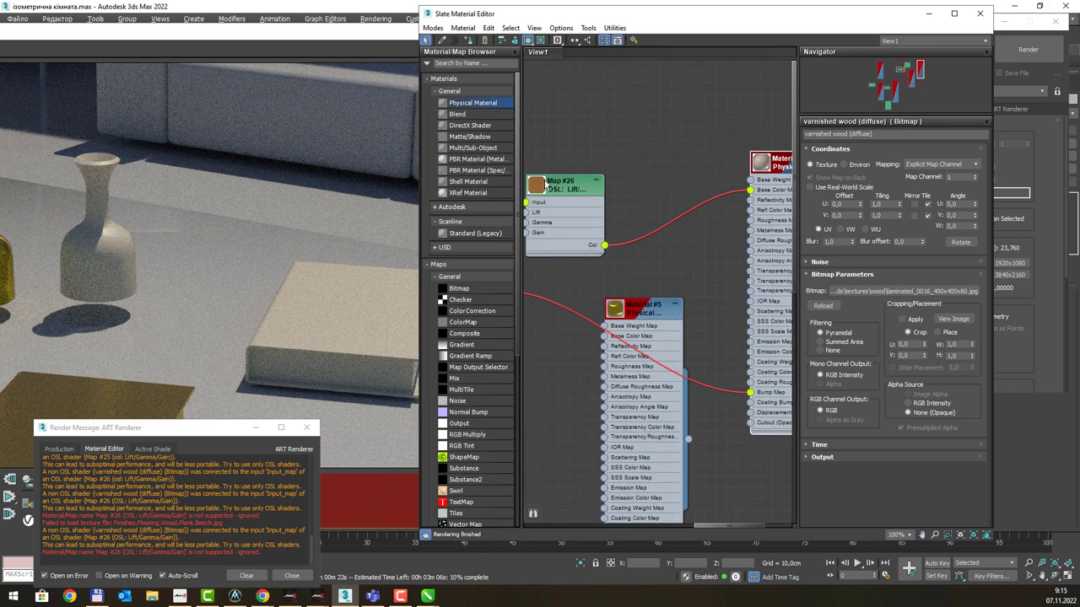
left_click_drag(568, 189, 613, 145)
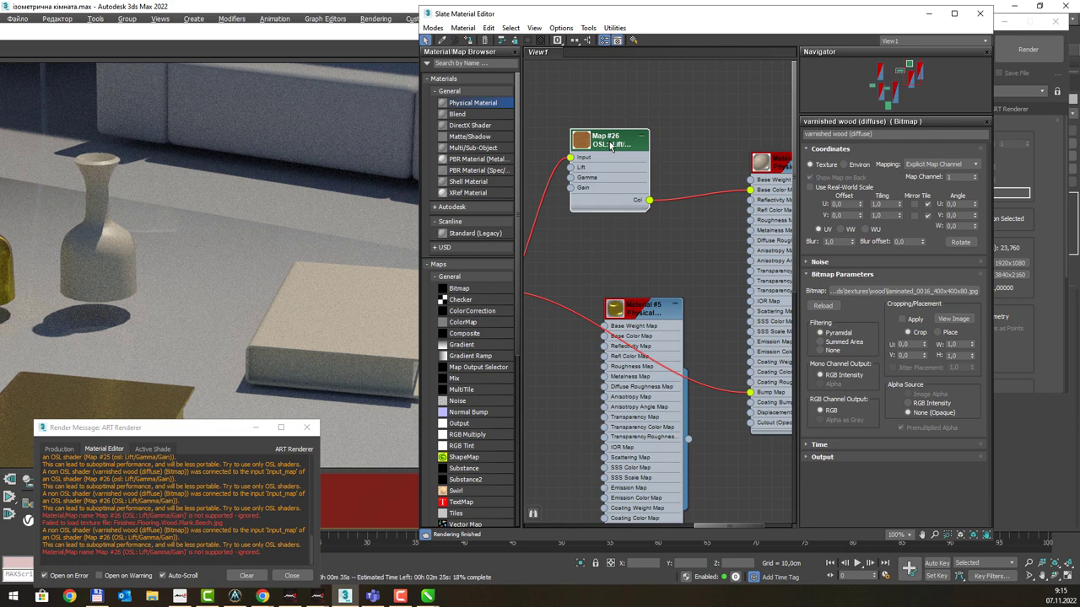
middle_click_drag(726, 178, 658, 190)
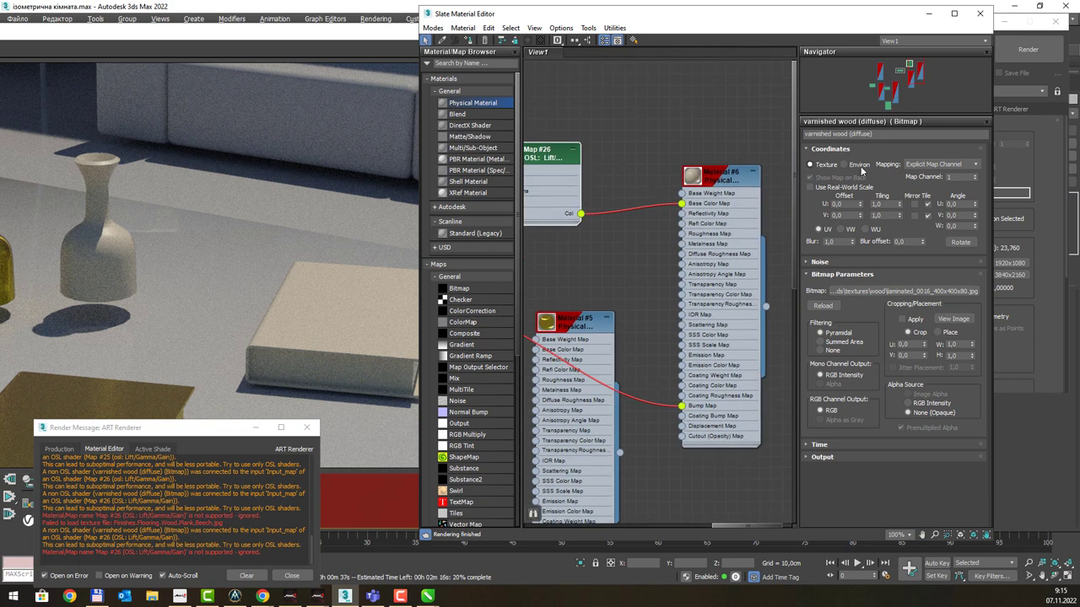
double_click(758, 171)
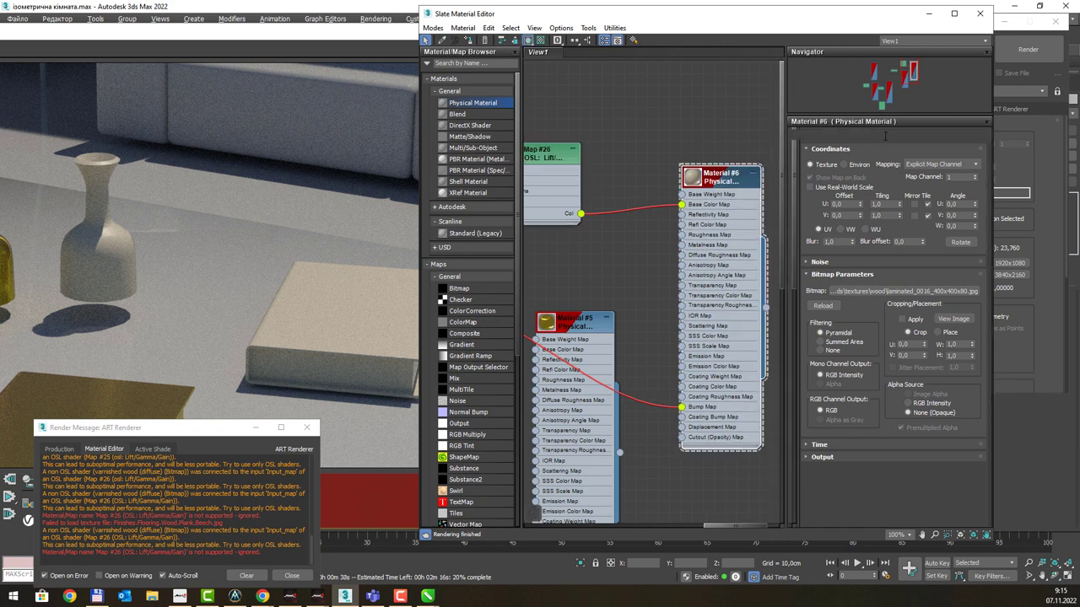
Step: Apply the Rough Concrete preset to Material #6 from the Presets rollout
left_click(858, 134)
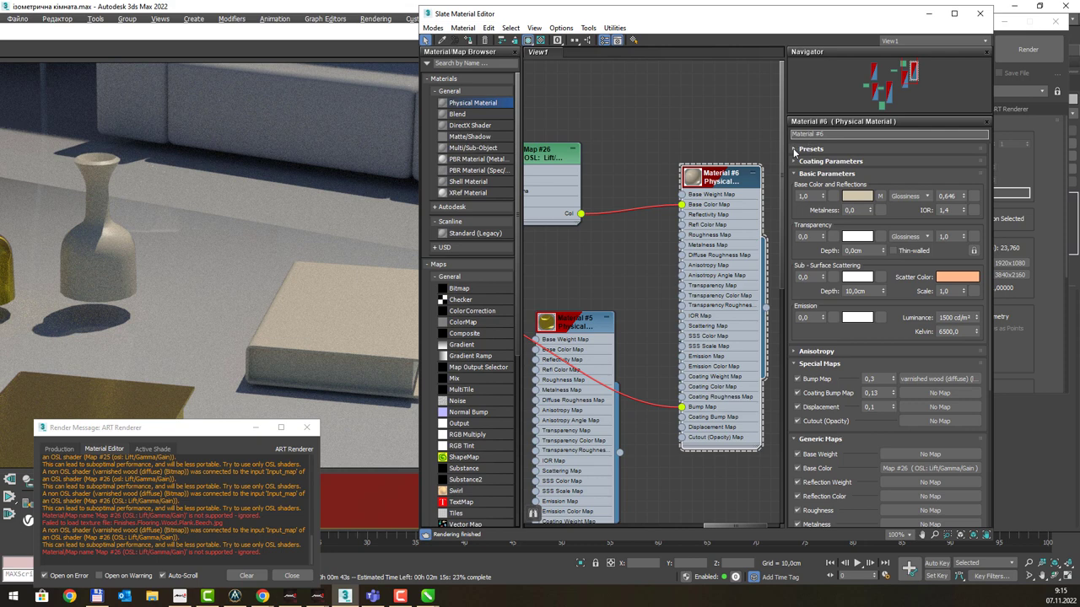
left_click(796, 149)
left_click(877, 166)
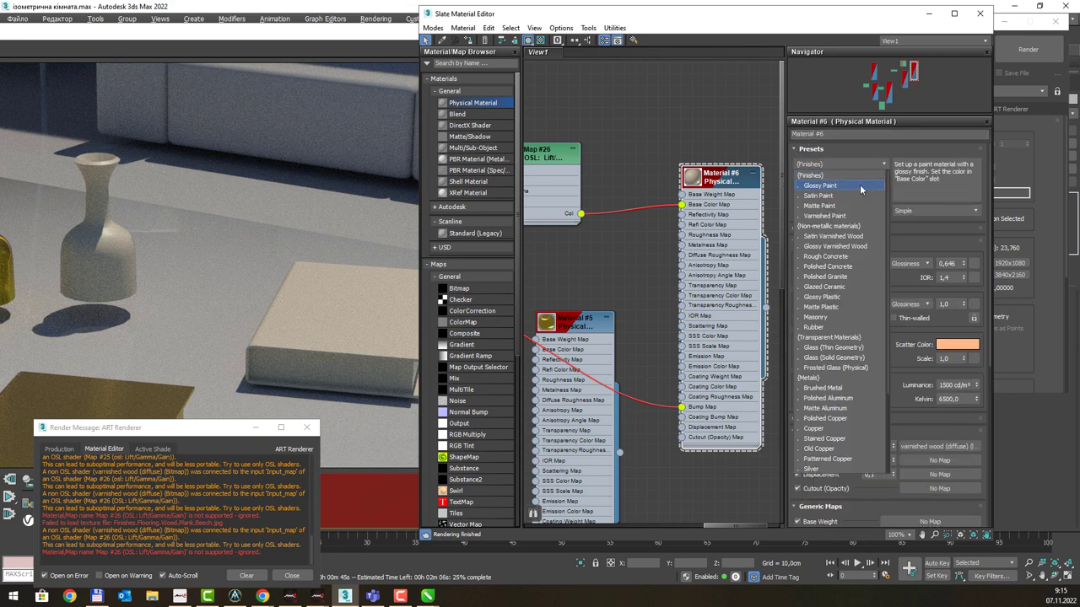
left_click(849, 258)
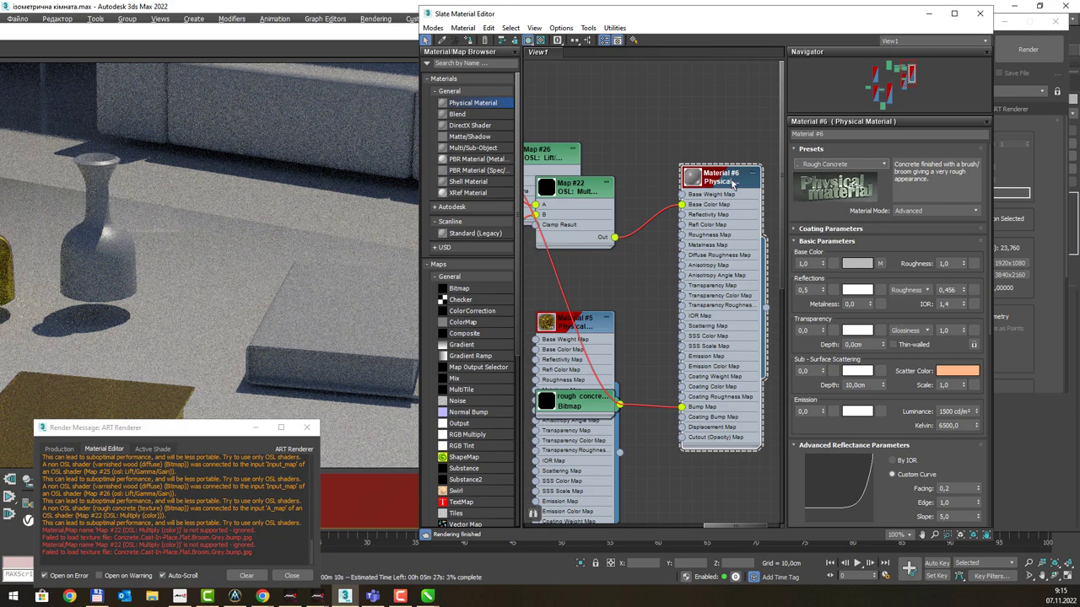
Step: Switch Material #6 to the Glazed Ceramic preset and nudge its node up-left
left_click(835, 166)
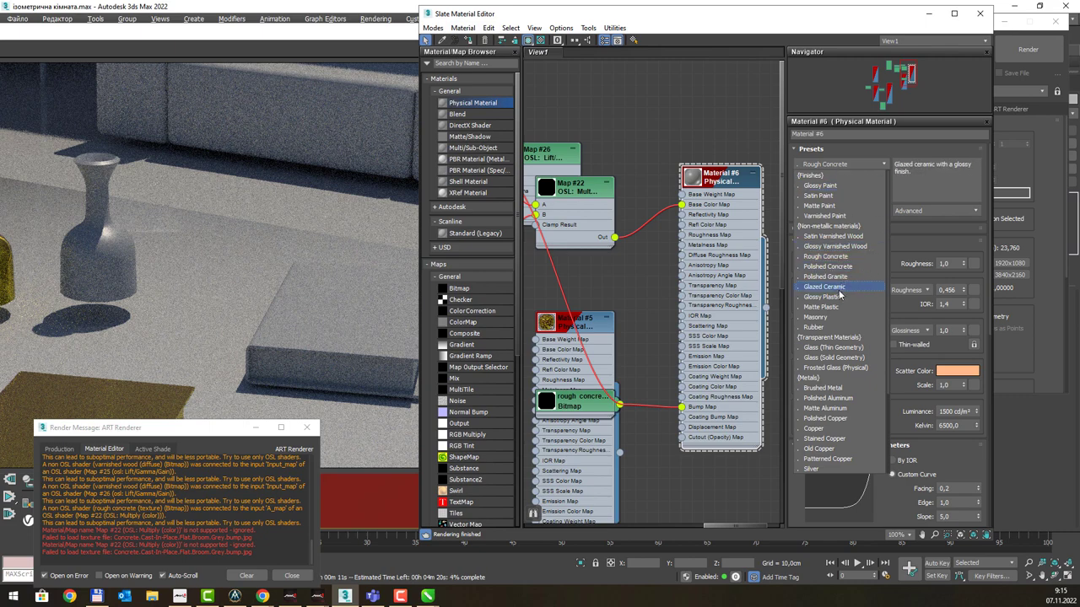
left_click(841, 293)
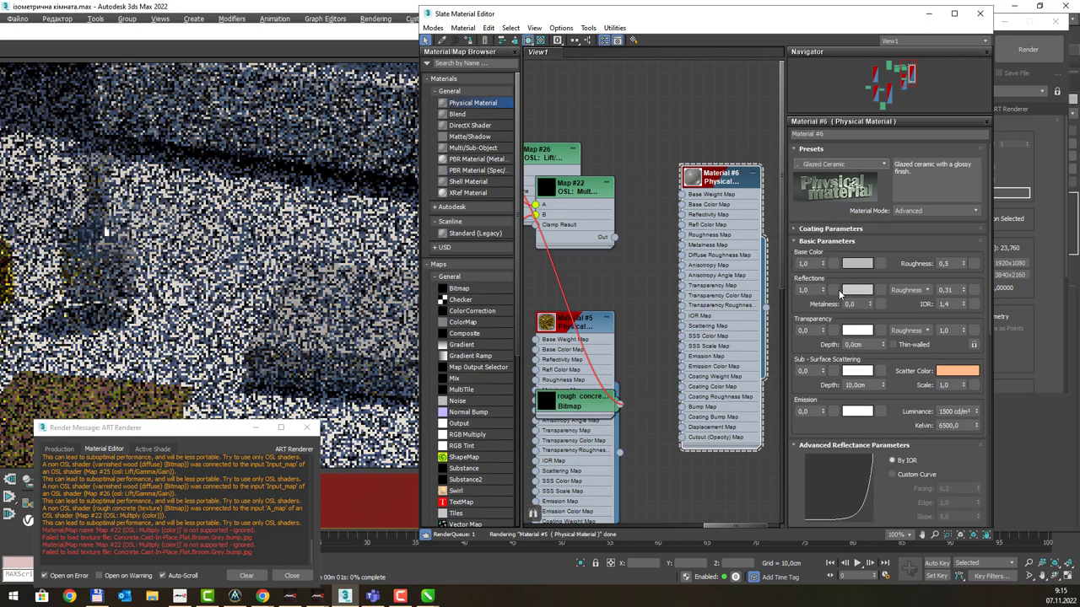
left_click_drag(719, 179, 707, 168)
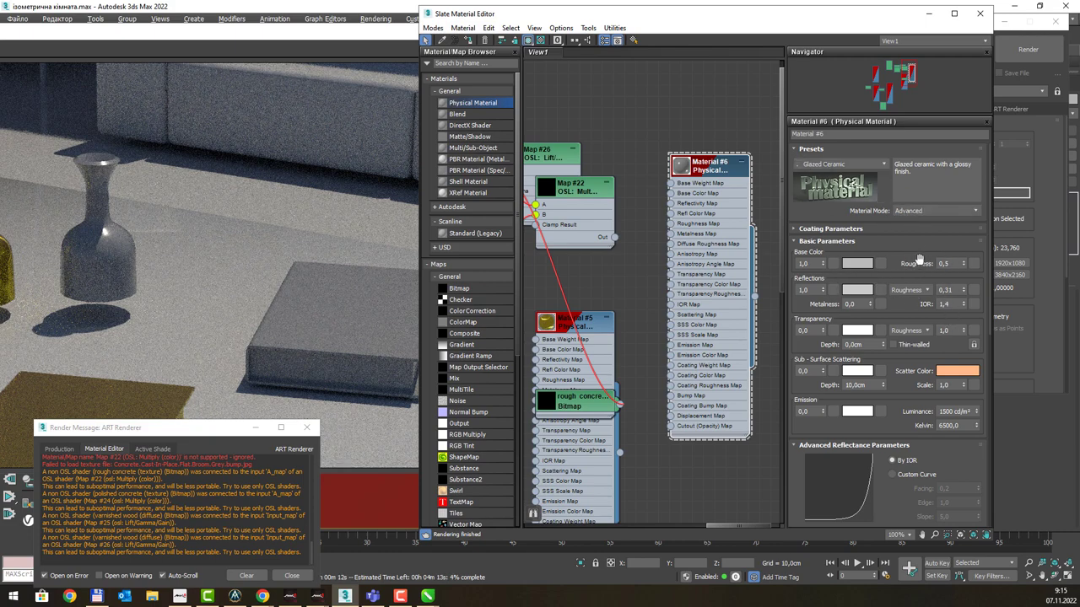
Step: Apply the Rubber preset to Material #6 and set its base colour to cyan
left_click(876, 165)
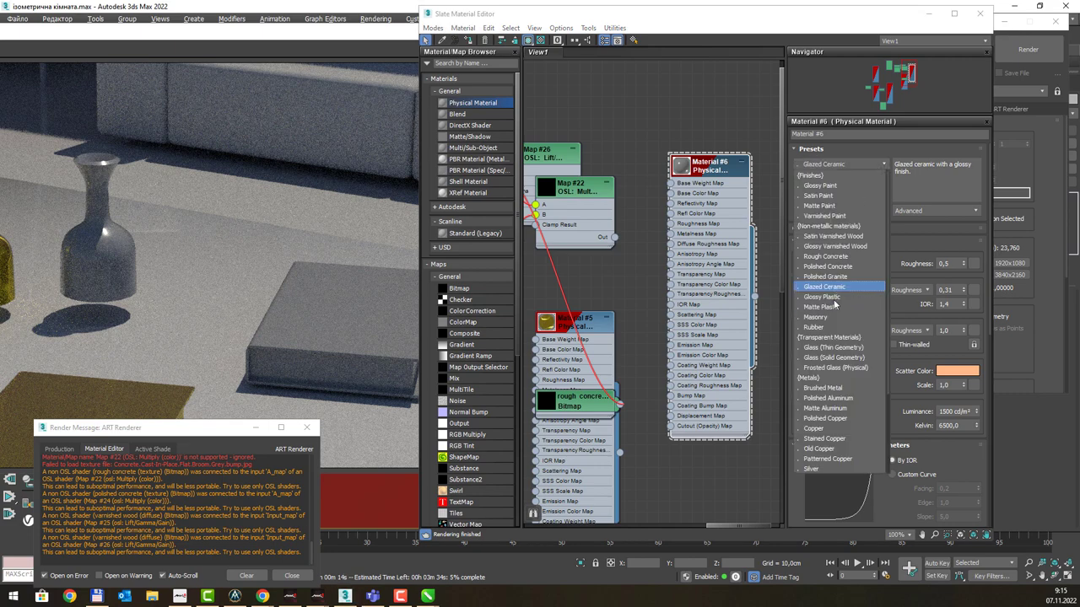
left_click(828, 328)
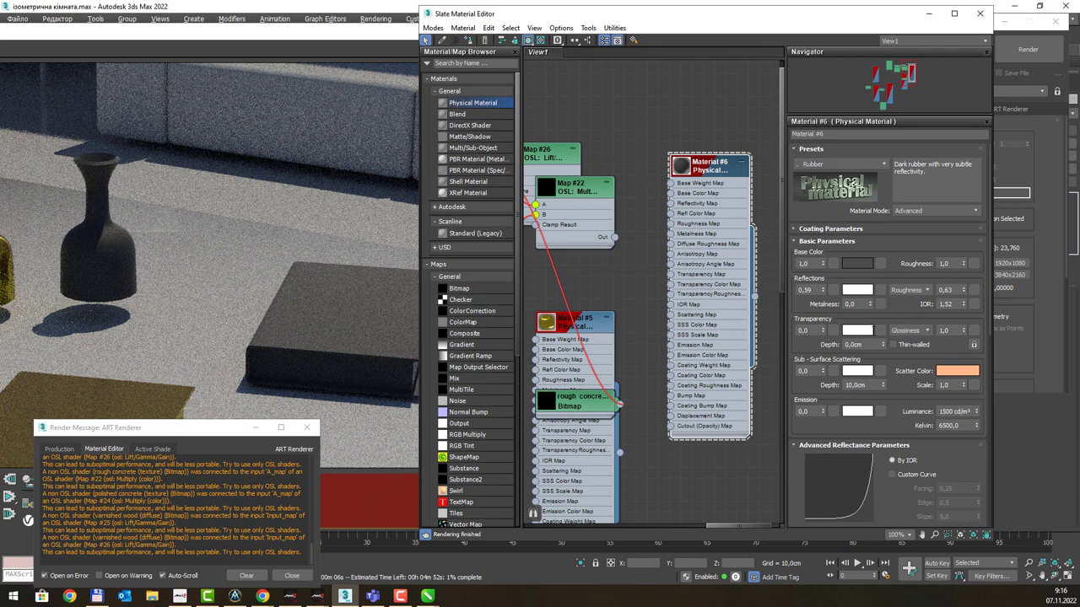
left_click(862, 265)
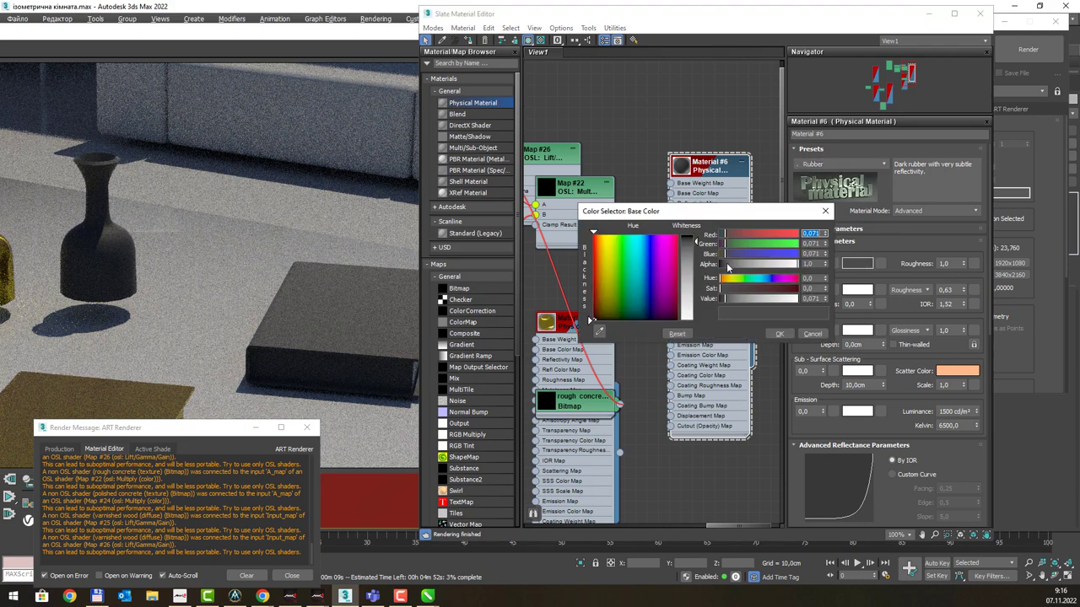
left_click(645, 245)
left_click(780, 333)
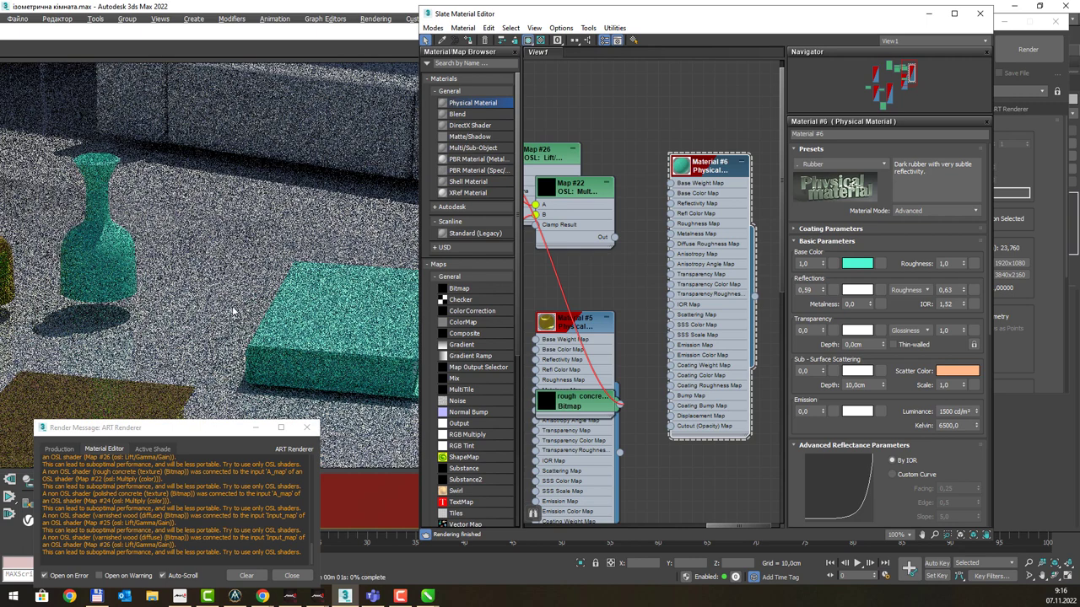
left_click(884, 168)
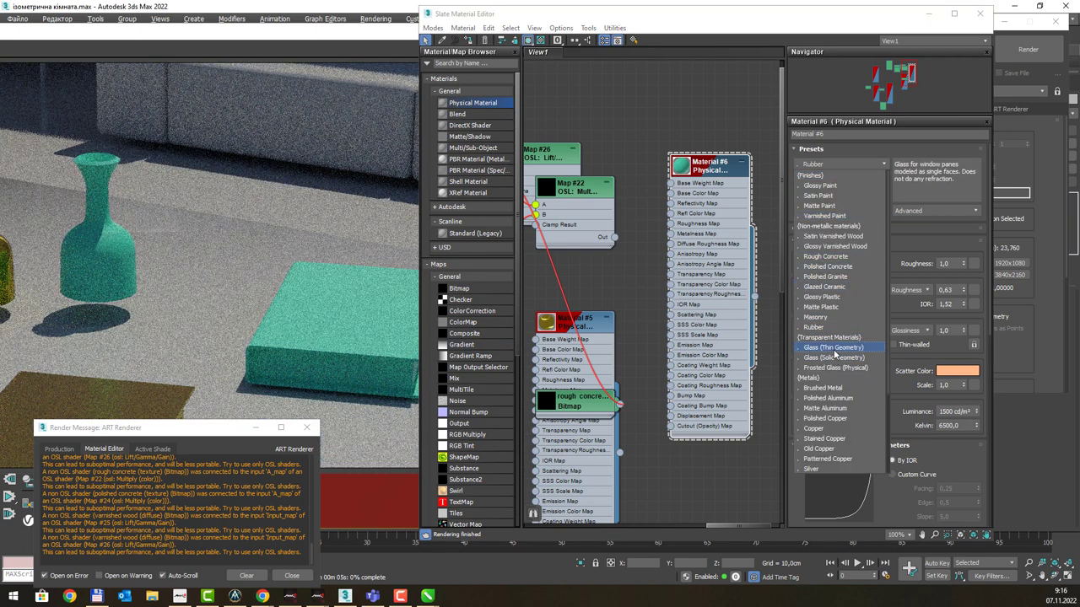
Step: Apply Glass (Thin Geometry), close the Render Message window, then apply Glass (Solid Geometry)
left_click(835, 353)
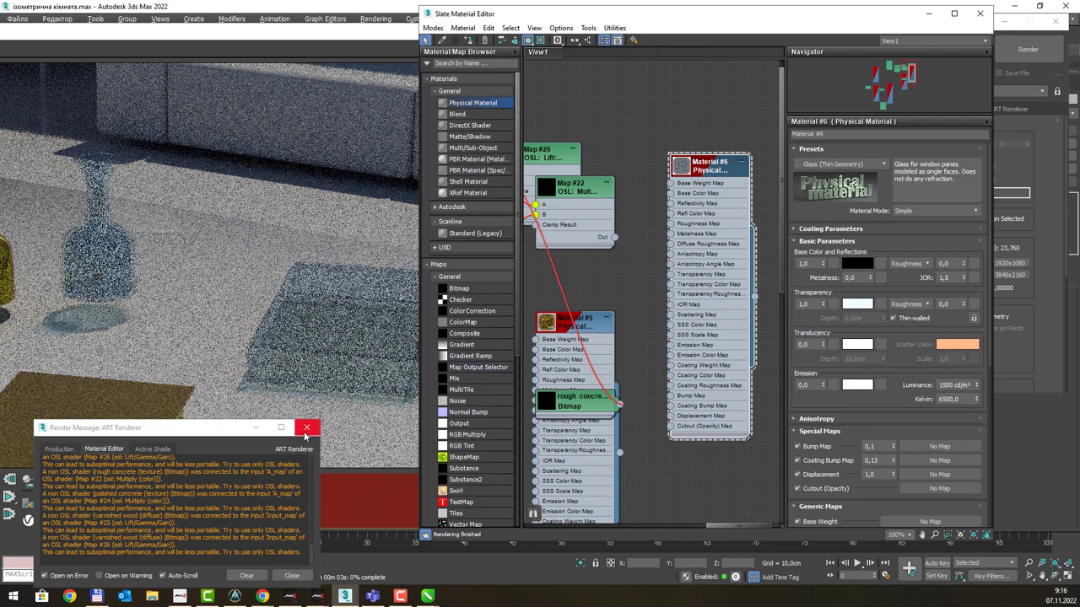
left_click(995, 292)
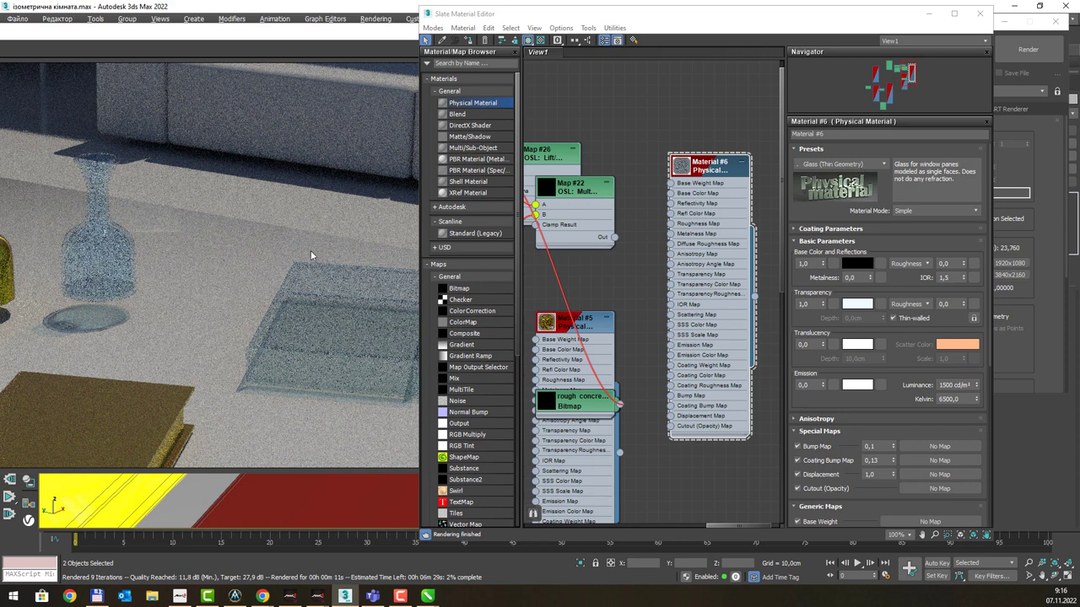
left_click(885, 165)
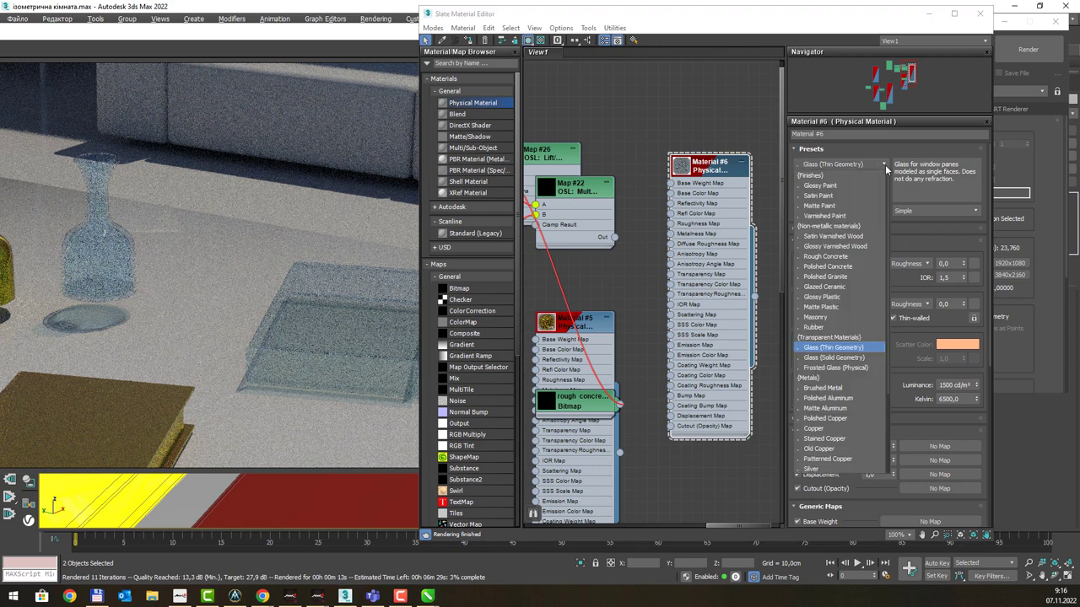
left_click(839, 358)
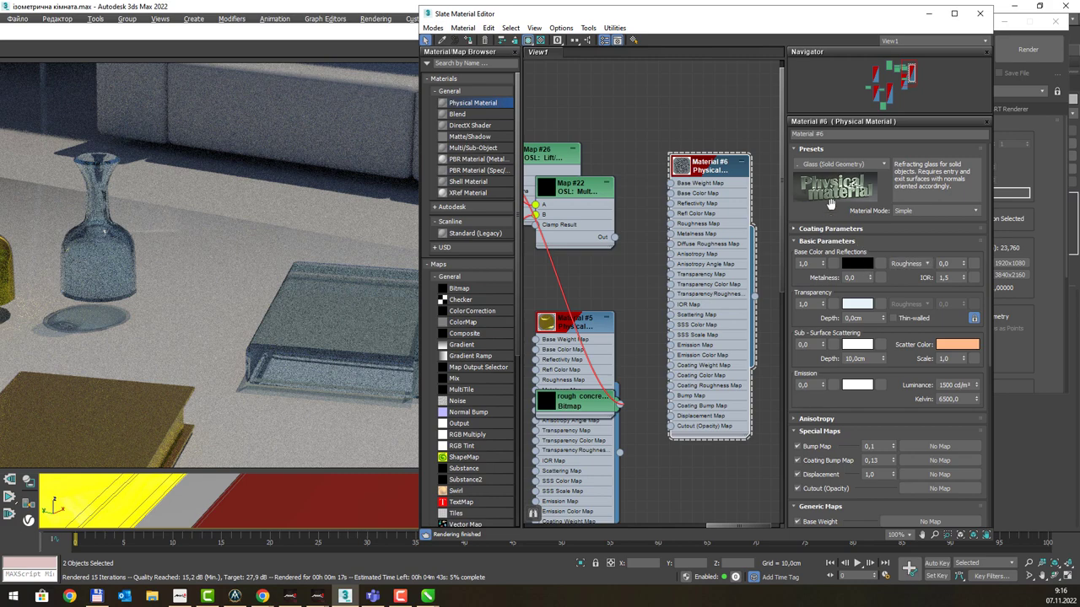
Step: Switch Material #6 to the Frosted Glass (Physical) preset
left_click(862, 172)
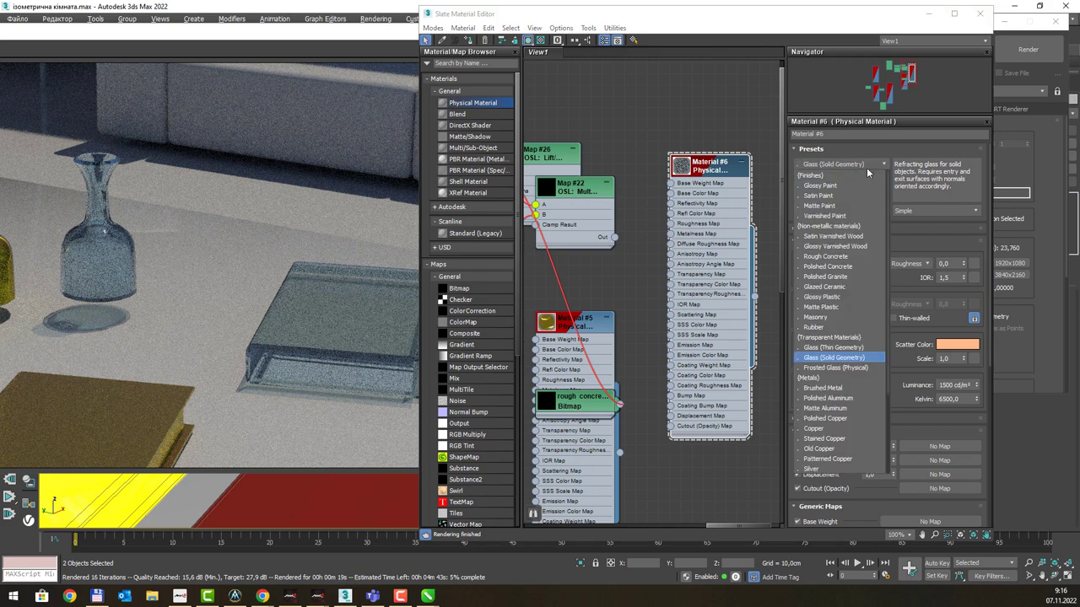
left_click(853, 376)
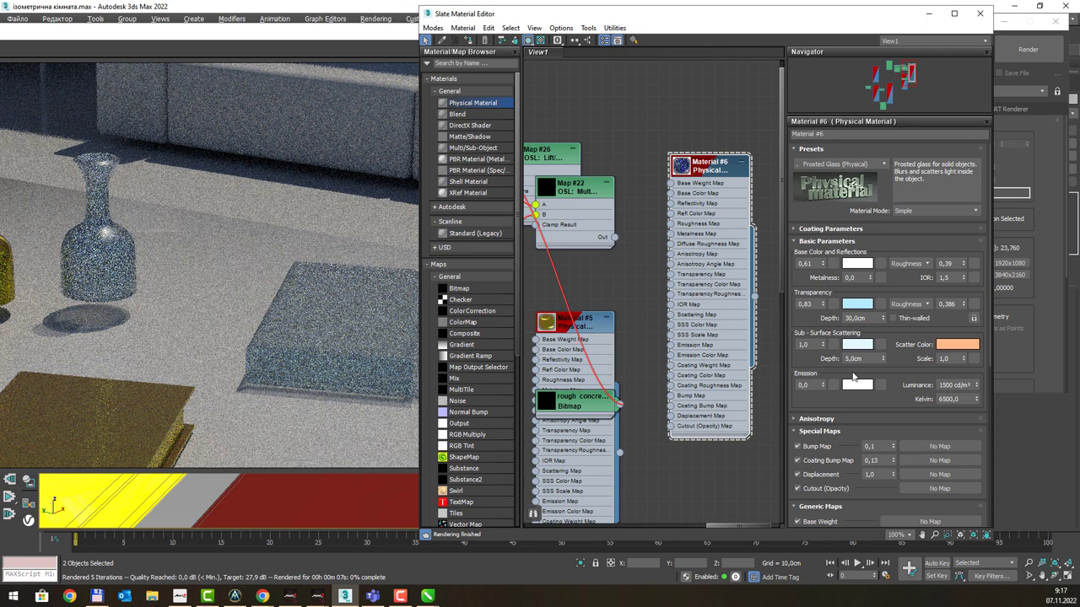
left_click(880, 166)
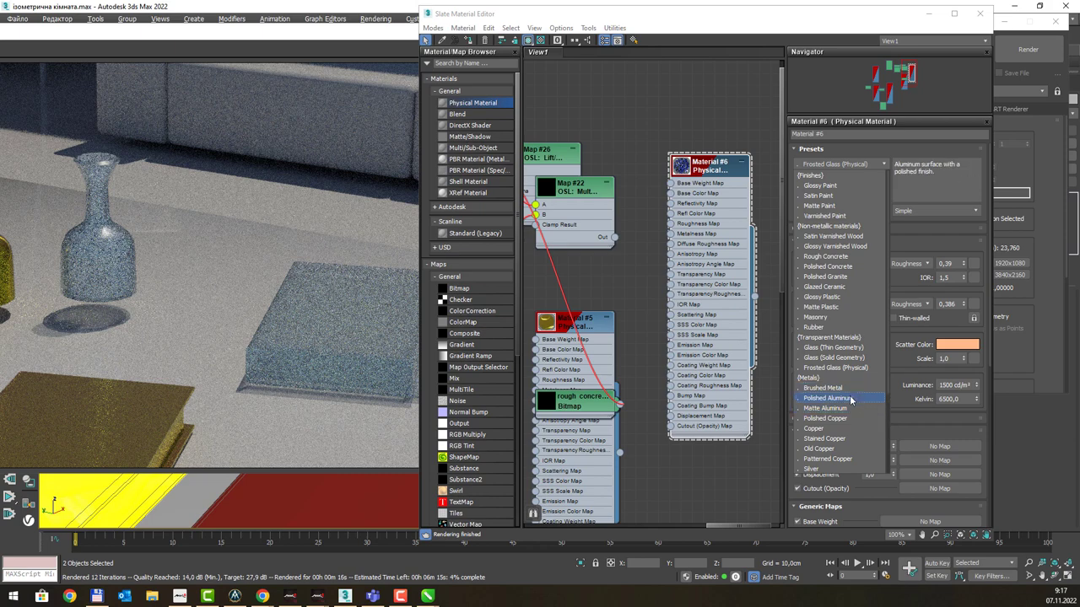
Step: Try the Copper, Gold and Silver presets on Material #6
left_click(847, 428)
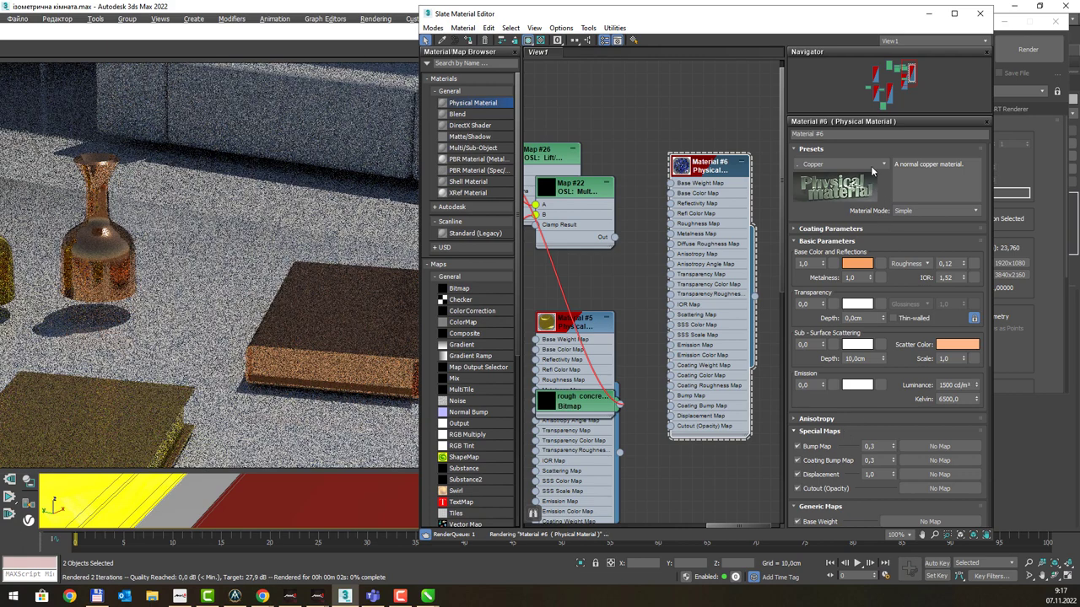
left_click(870, 164)
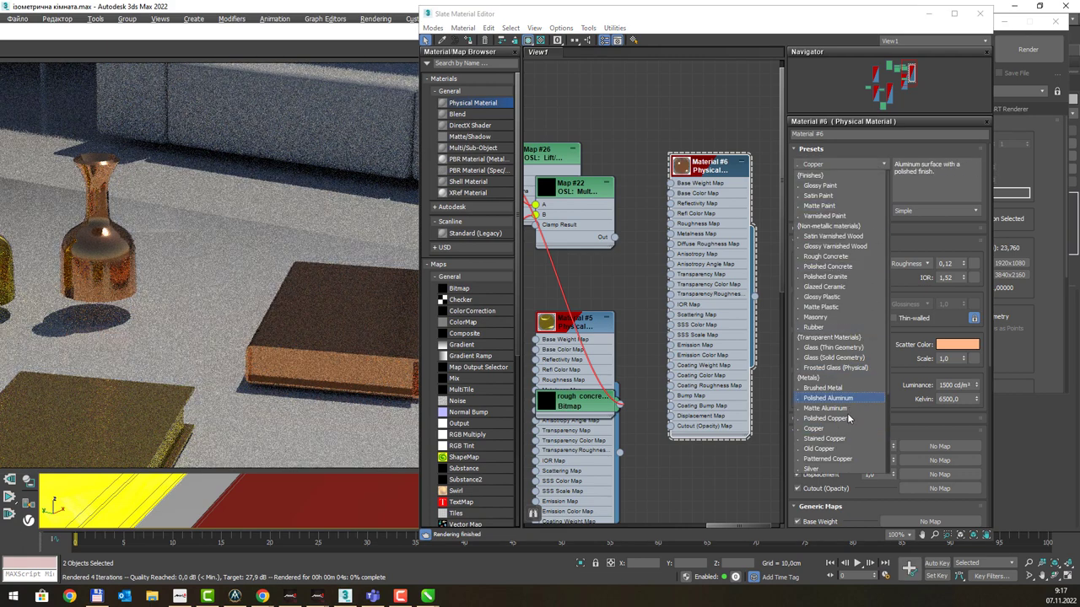
scroll(839, 451, "down", 2)
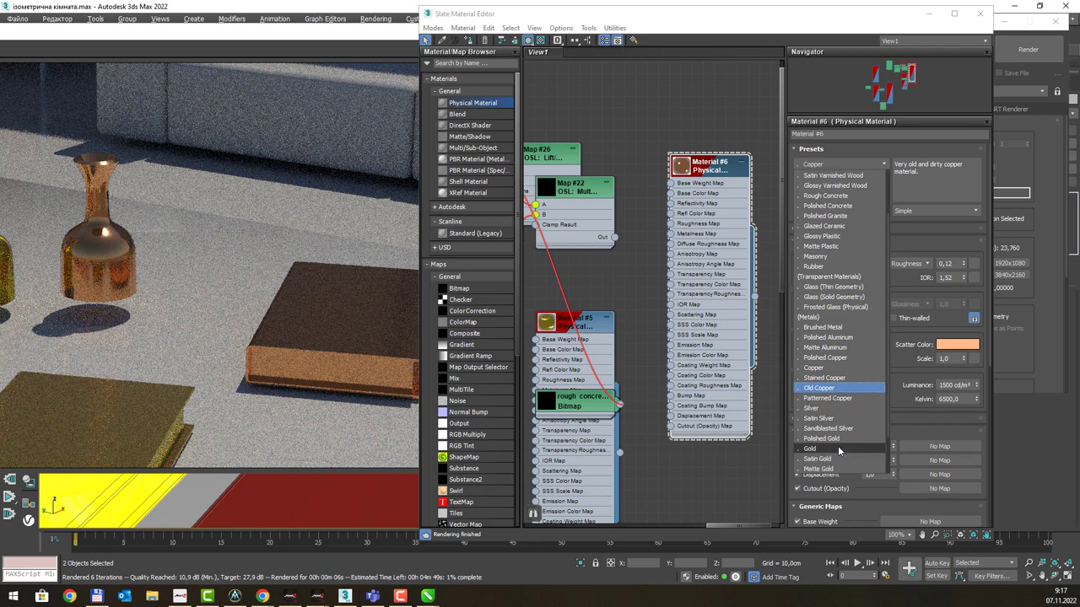
left_click(839, 450)
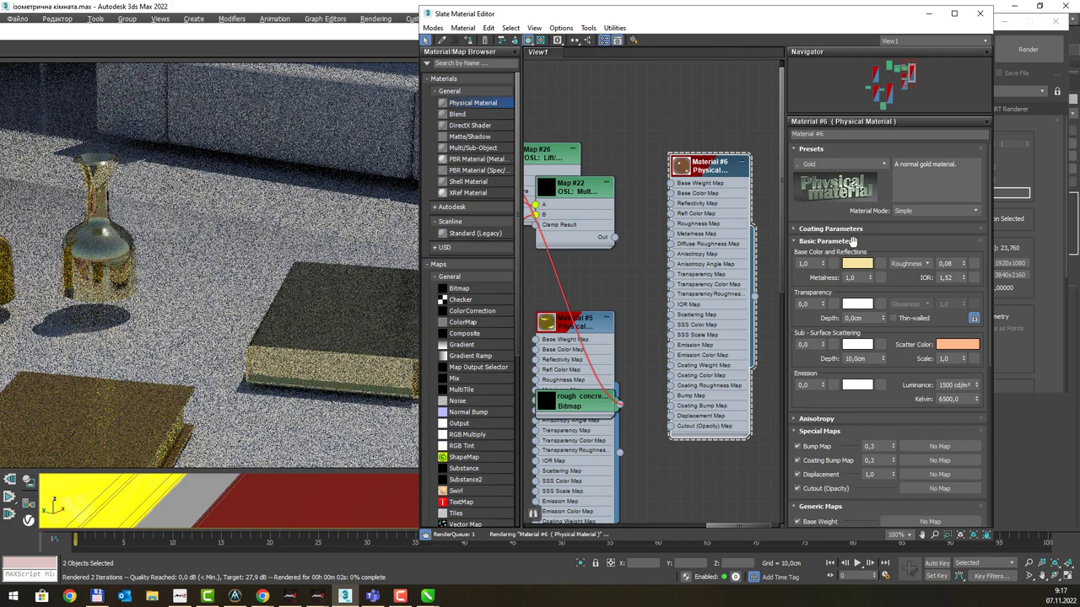
left_click(884, 167)
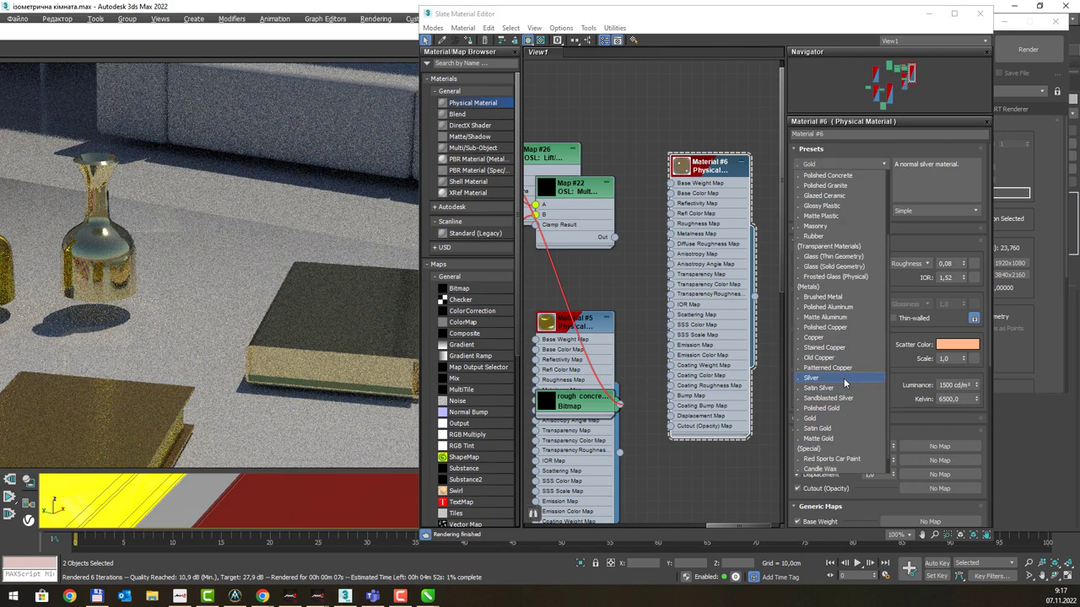
left_click(843, 380)
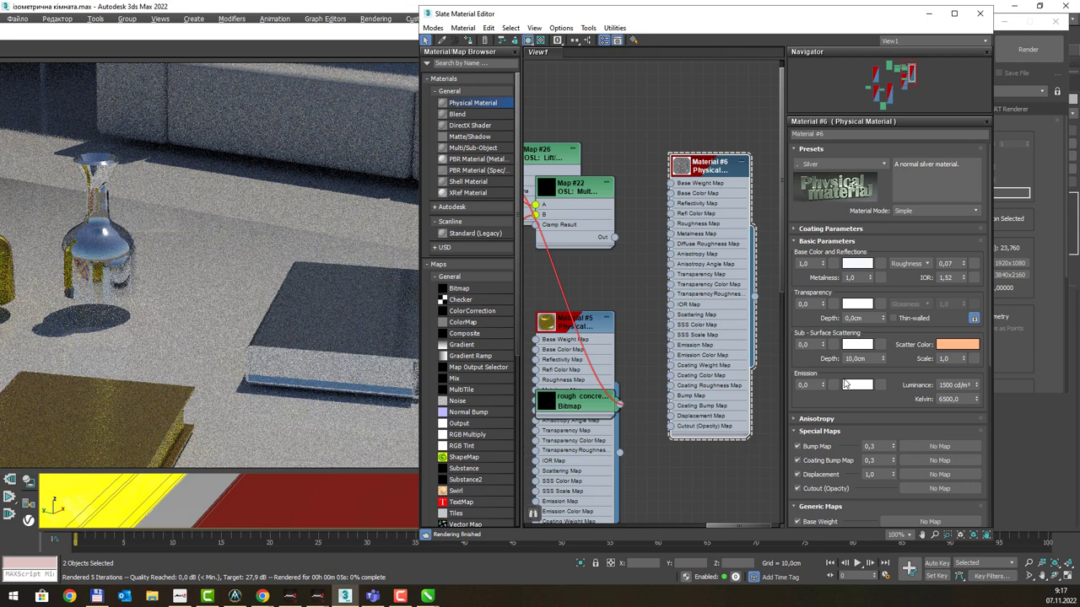
Step: Apply Satin Gold, then finish on the Red Sports Car Paint preset
left_click(844, 164)
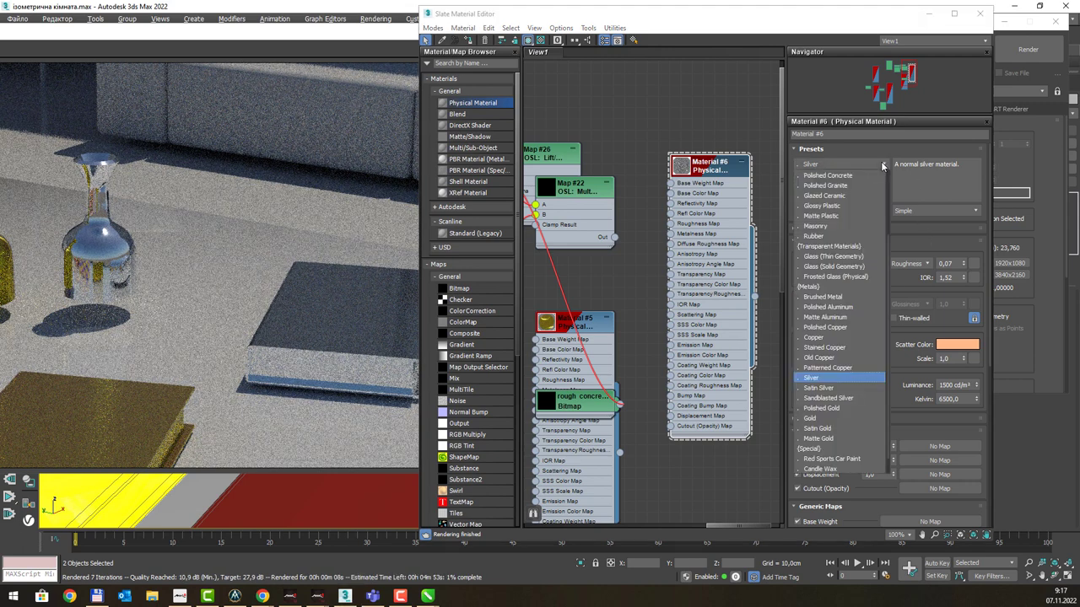
scroll(852, 358, "down", 1)
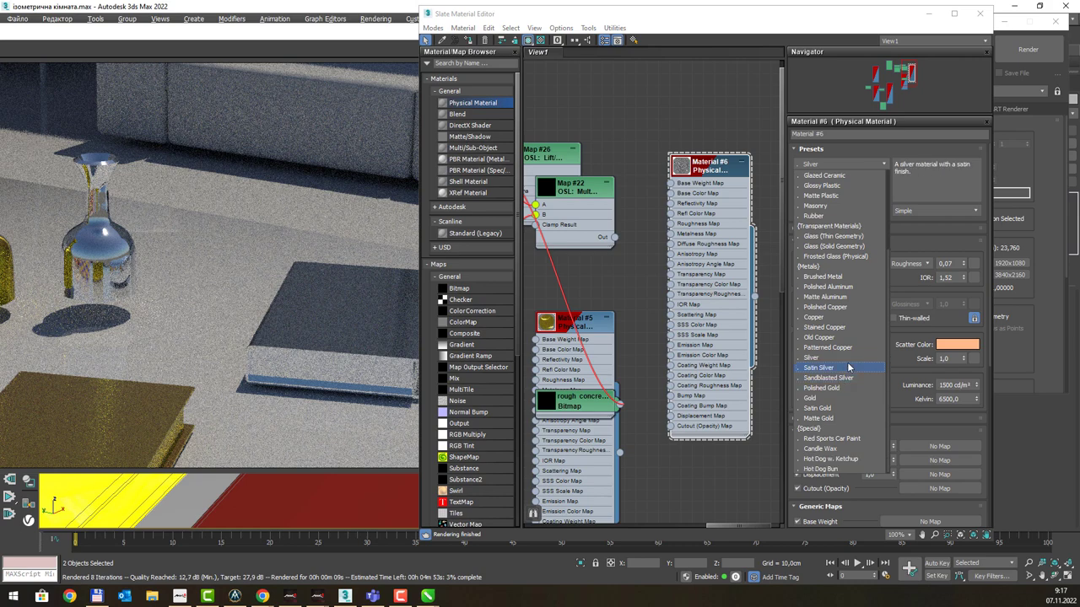
left_click(839, 408)
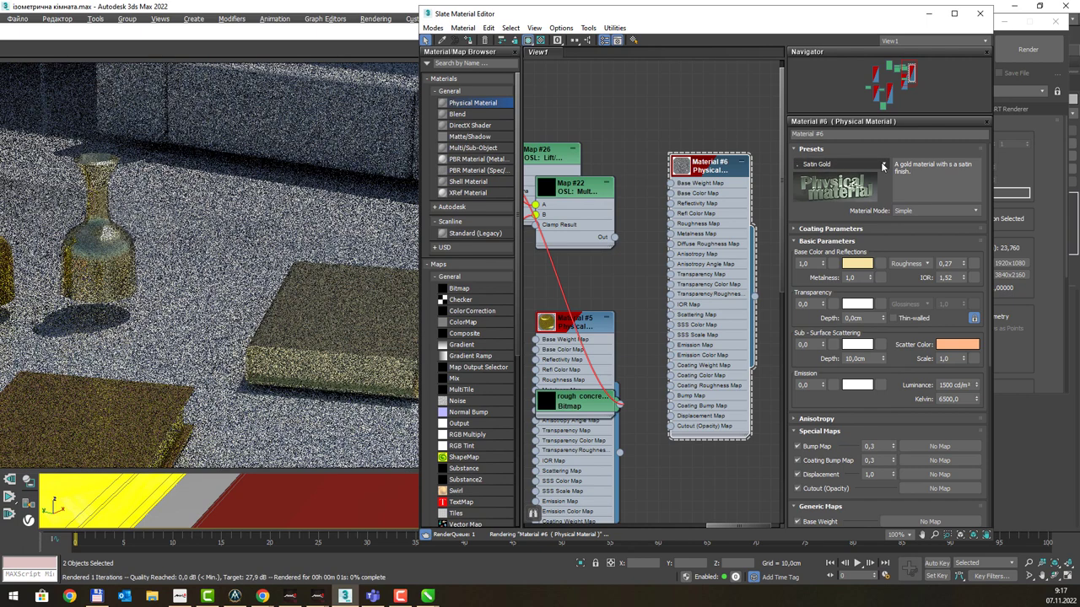
left_click(883, 166)
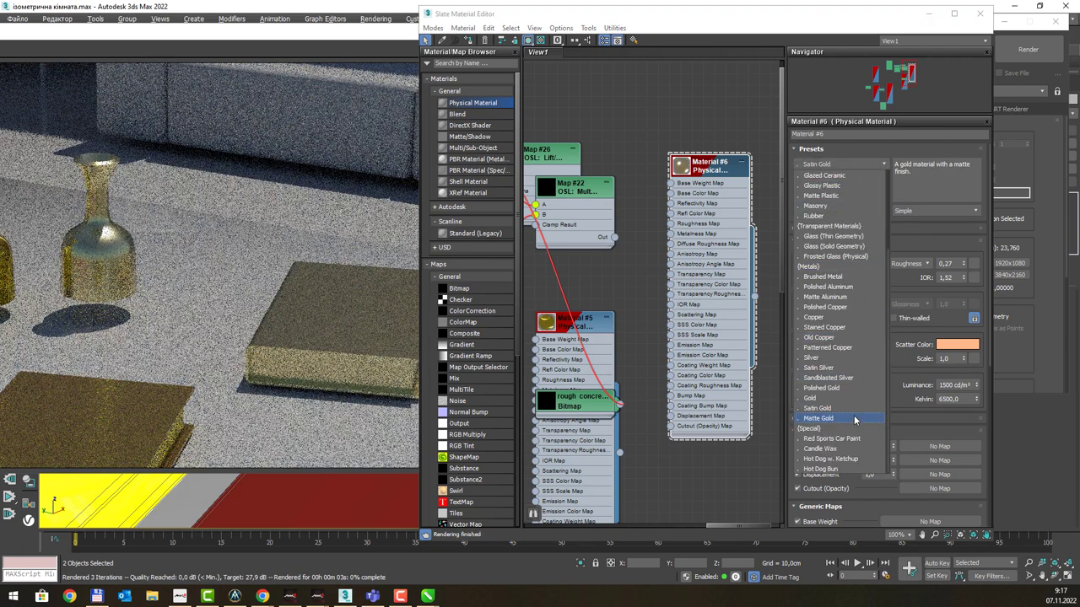
left_click(851, 440)
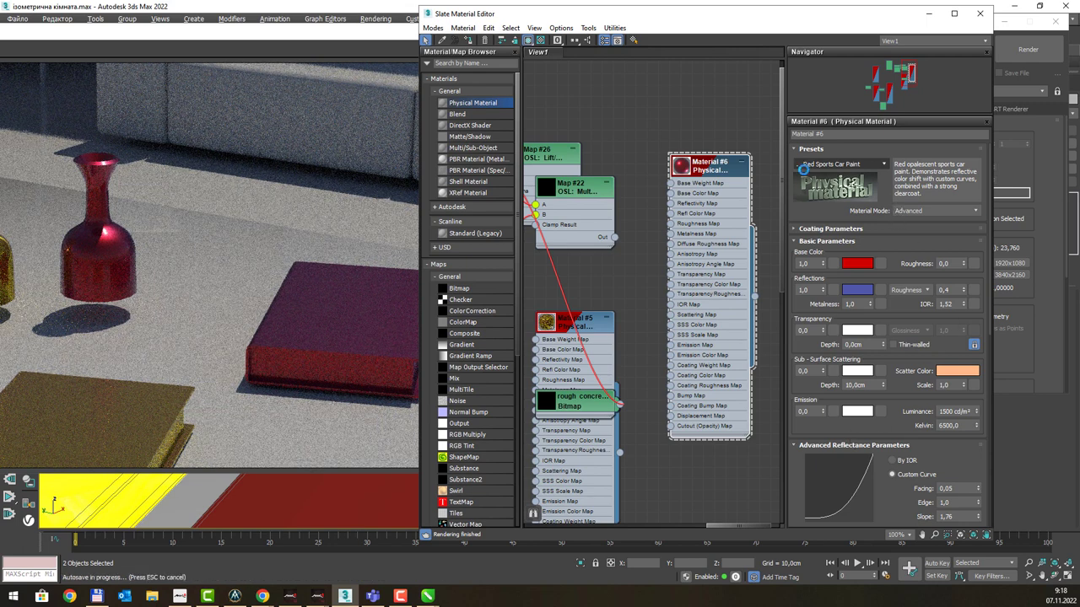
Step: Apply the Candle Wax preset, then Hot Dog w. Ketchup, to Material #6
left_click(884, 164)
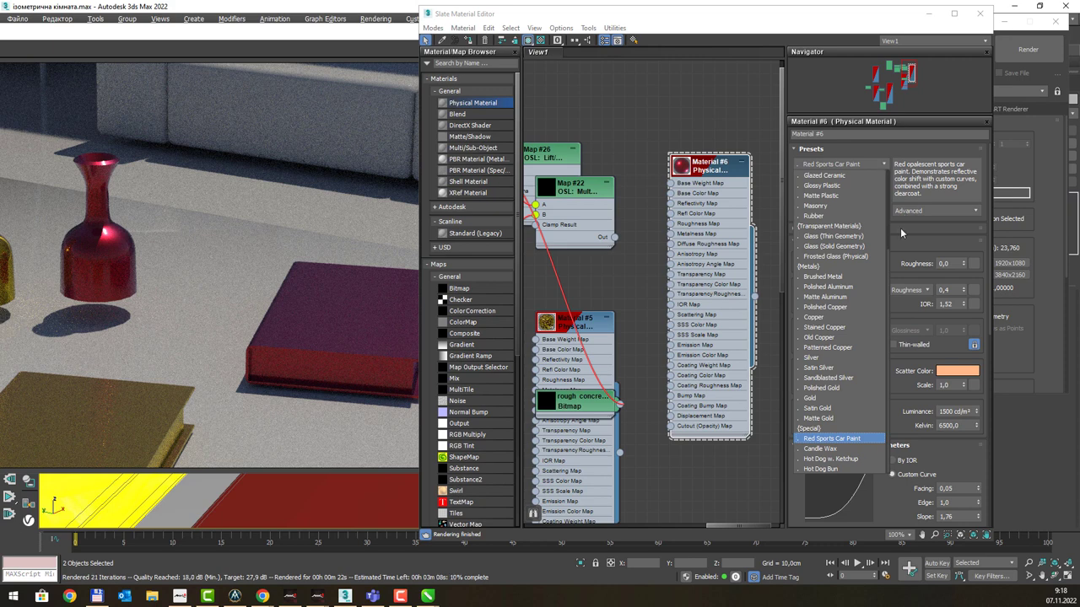
left_click(829, 442)
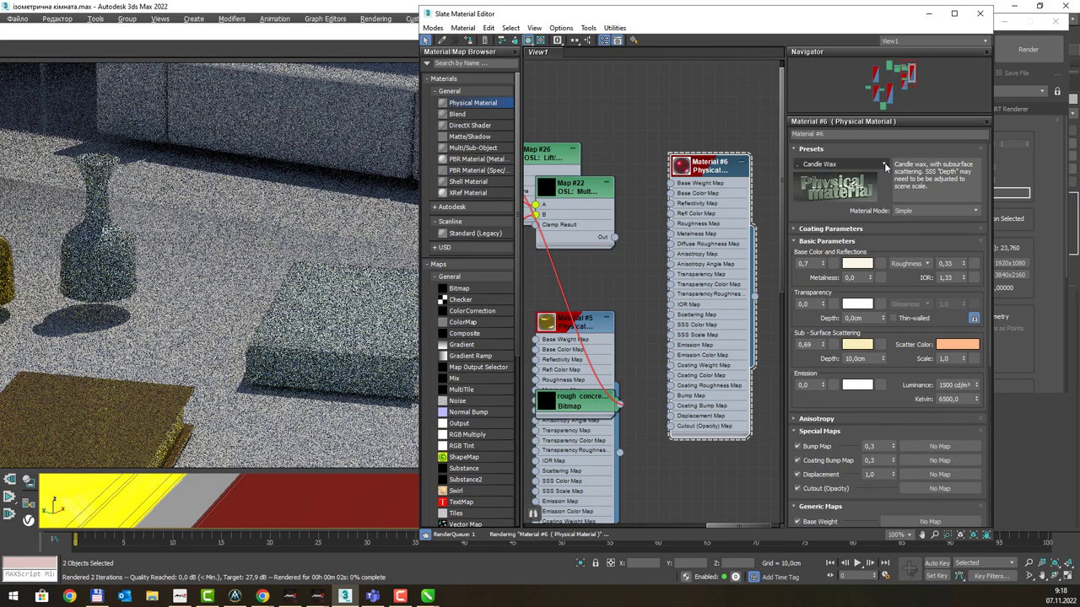
left_click(885, 167)
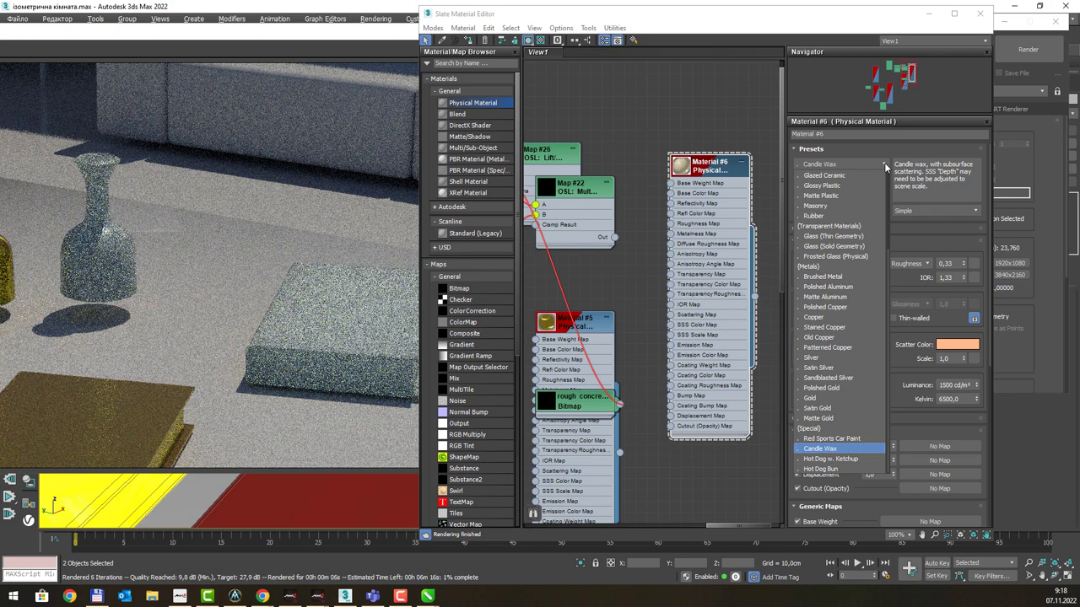
left_click(854, 460)
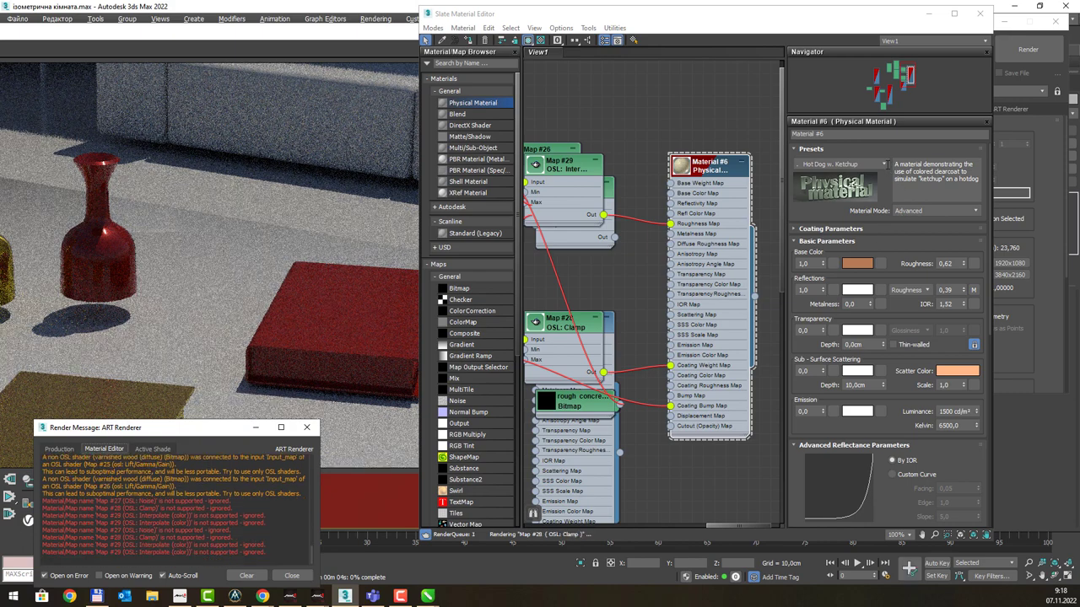
Step: Switch Material #6 to the Hot Dog Bun preset and dismiss the render message log
left_click(884, 164)
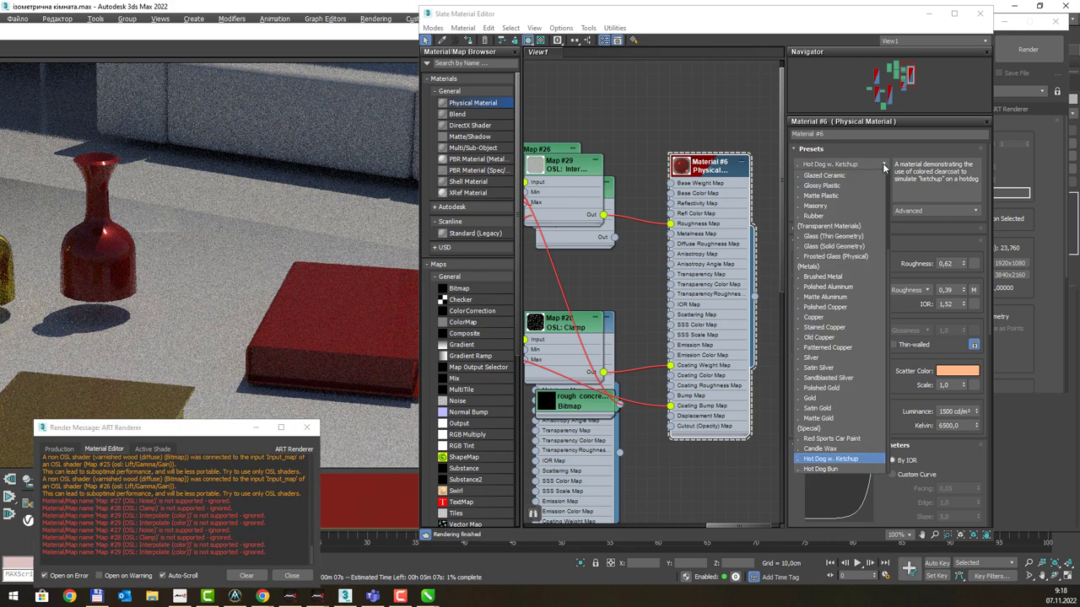
left_click(825, 470)
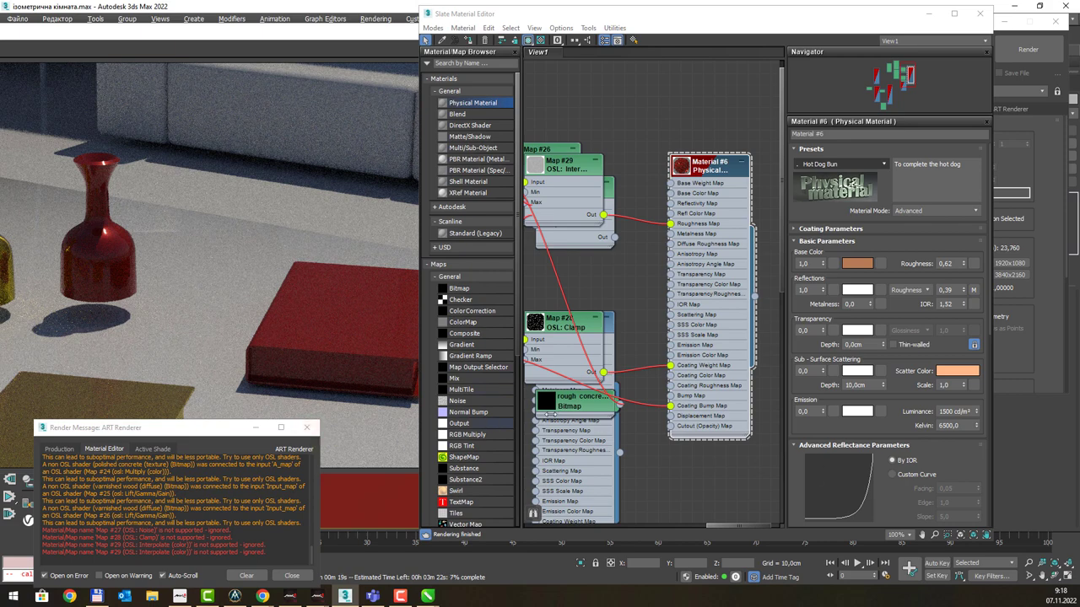
left_click(307, 427)
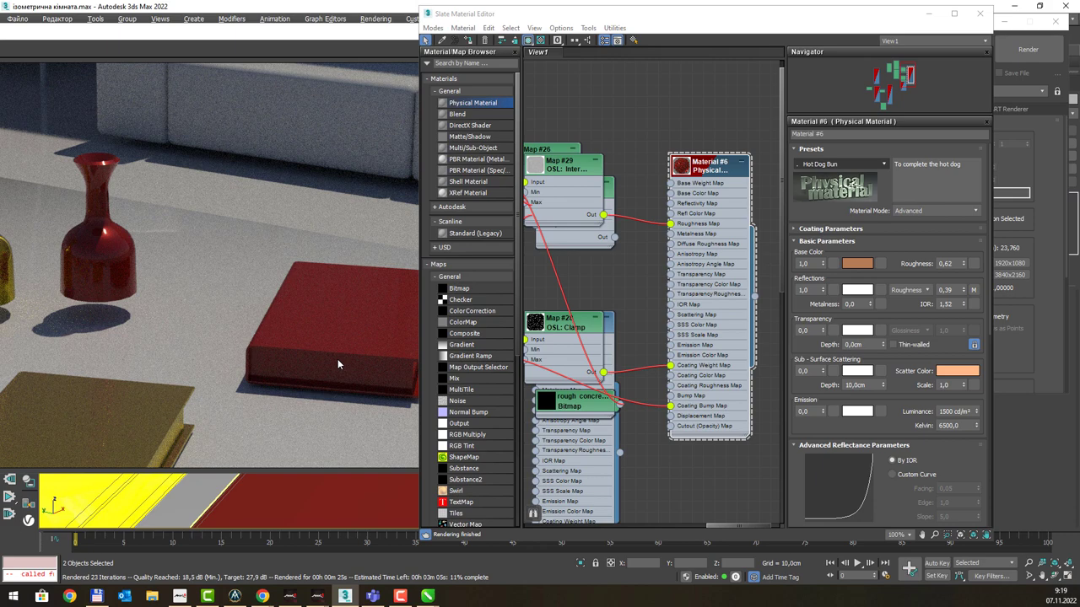
Step: Review the ART Renderer quality settings in Render Setup, then return to the Common tab
left_click_drag(874, 24, 874, 206)
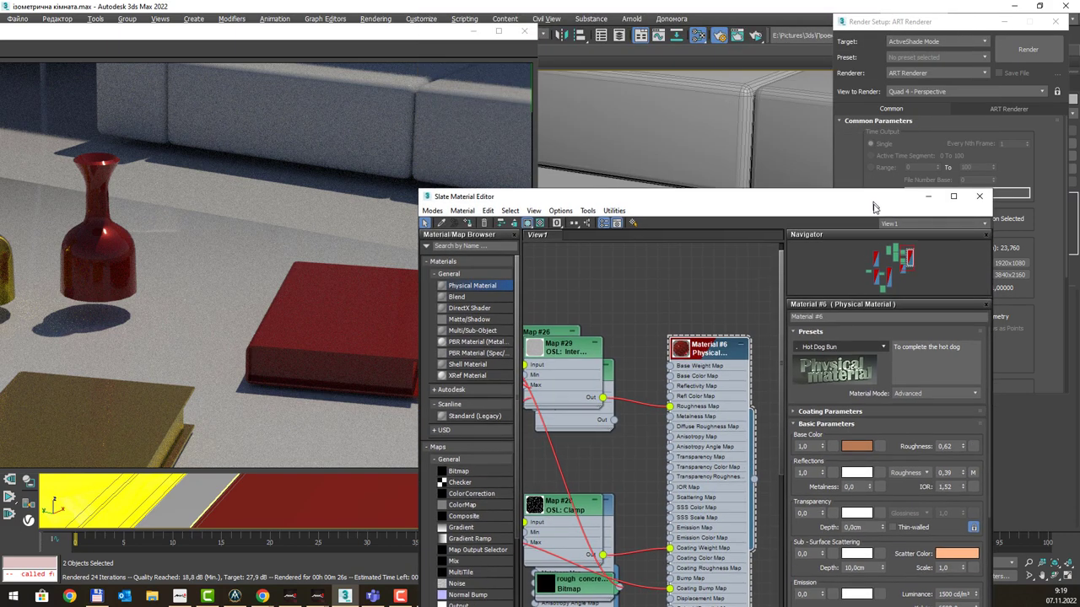
left_click_drag(946, 23, 661, 41)
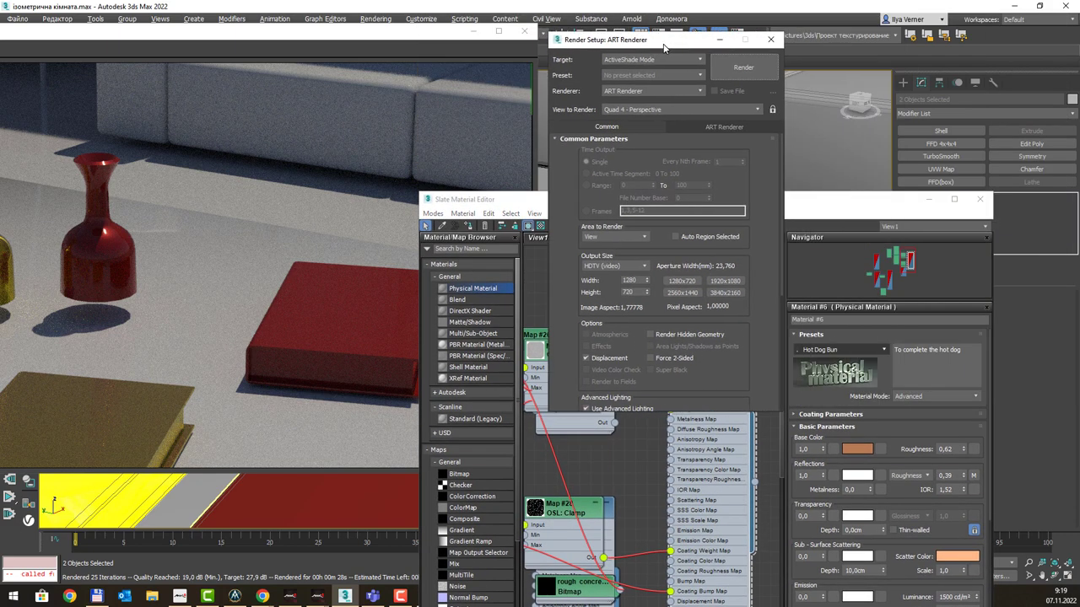
left_click(691, 127)
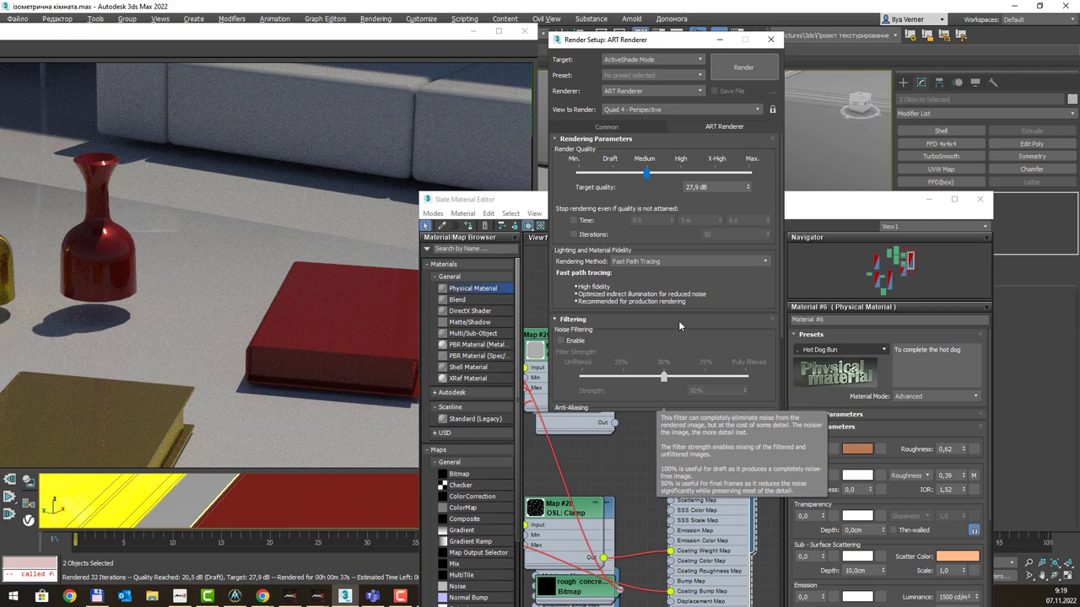
scroll(678, 320, "down", 3)
scroll(661, 377, "up", 2)
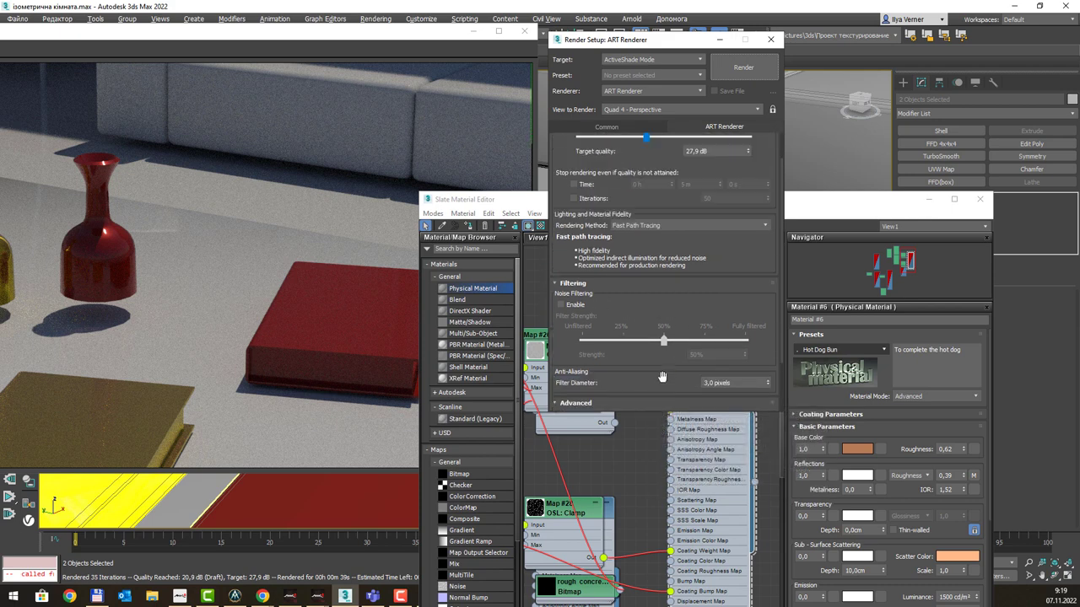
scroll(649, 295, "up", 1)
left_click(625, 127)
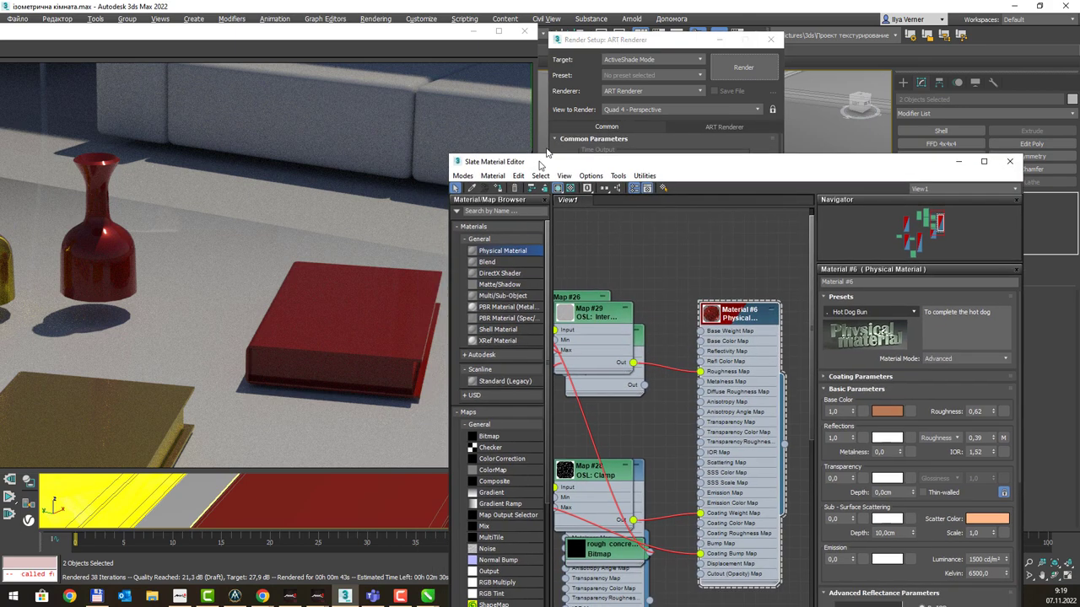
Step: Close the Render Setup window and the Slate Material Editor
mouse_move(507, 203)
left_mouse_down()
mouse_move(586, 88)
mouse_move(560, 101)
left_mouse_up()
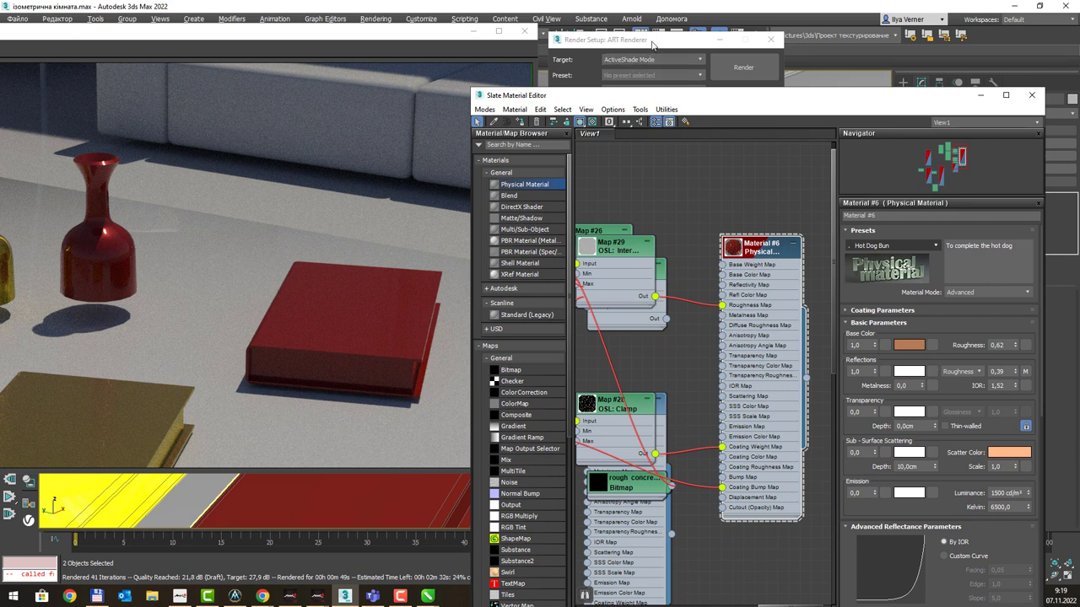
left_click_drag(639, 43, 713, 31)
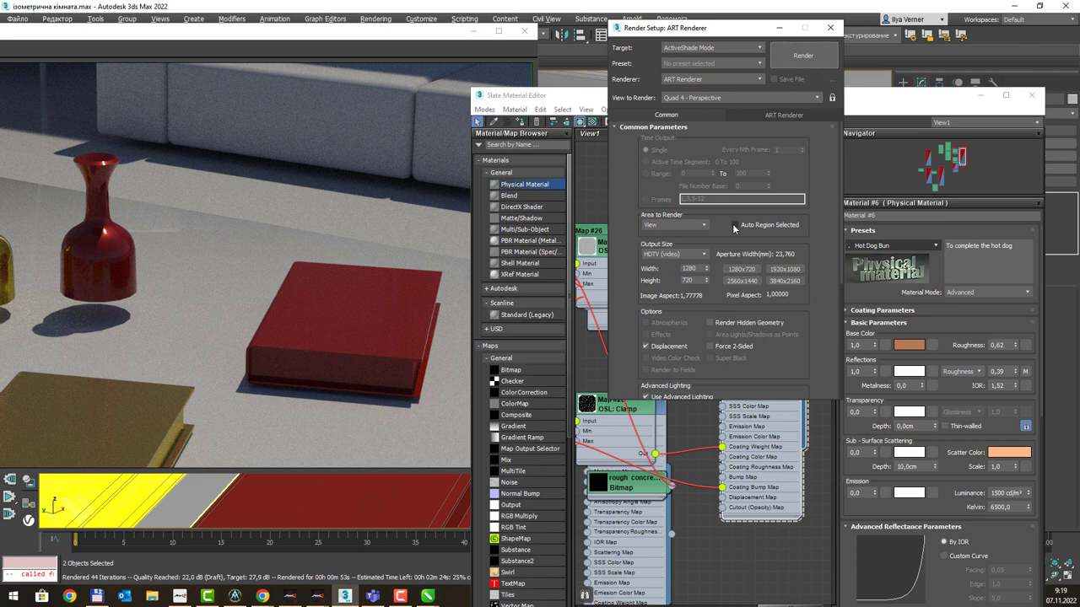
left_click(830, 30)
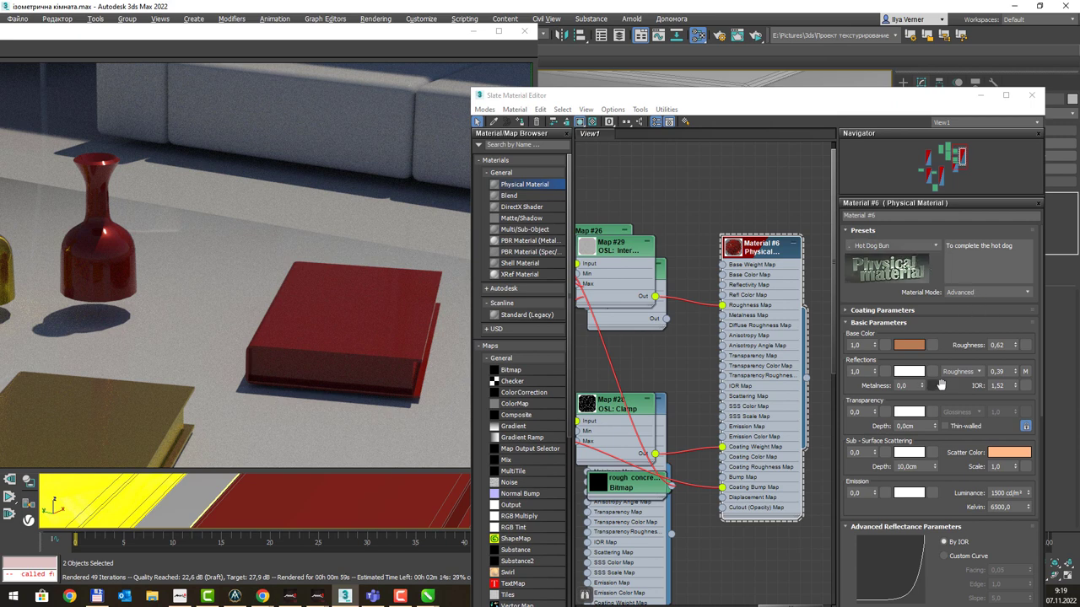
scroll(942, 384, "down", 2)
scroll(941, 384, "down", 3)
scroll(928, 355, "down", 4)
scroll(911, 321, "down", 3)
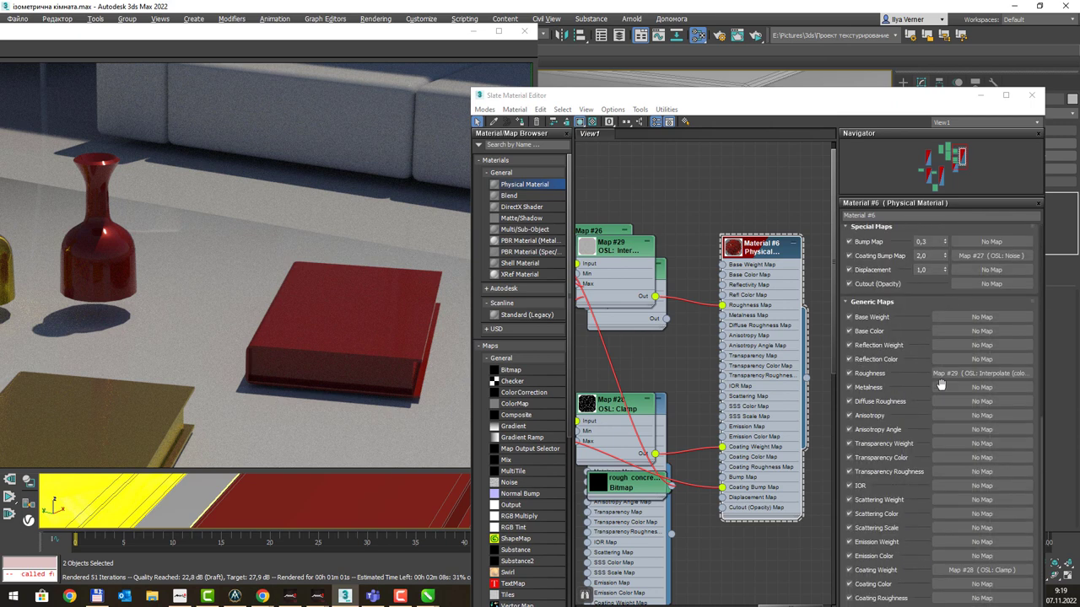
left_click(1019, 98)
Step: Centre the ActiveShade window and reframe the scene to check the final render
left_click_drag(288, 83, 734, 50)
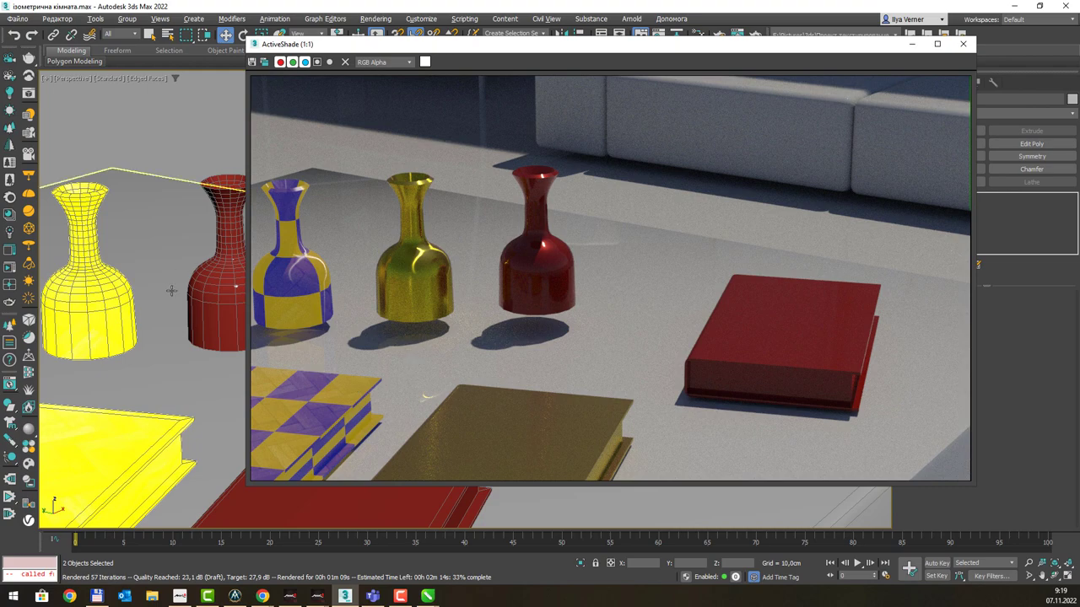
middle_click_drag(171, 282, 299, 236)
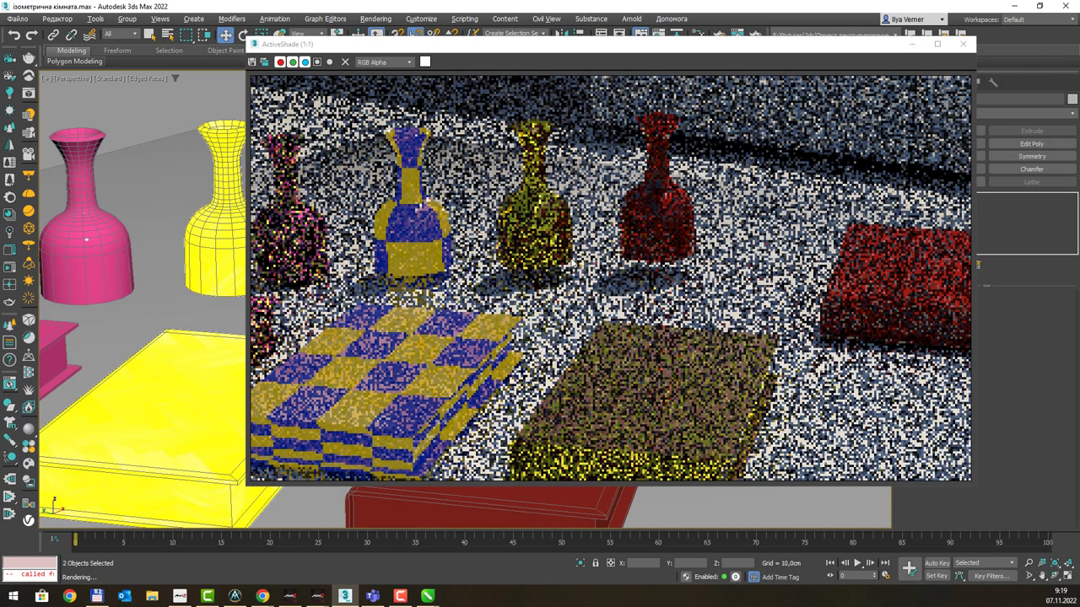
scroll(191, 310, "down", 3)
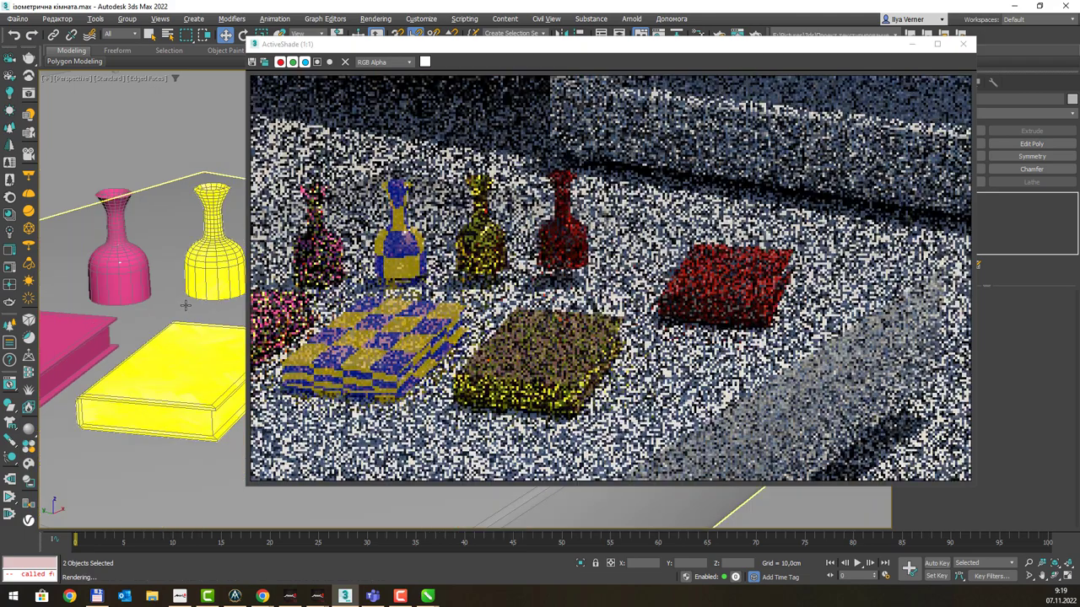